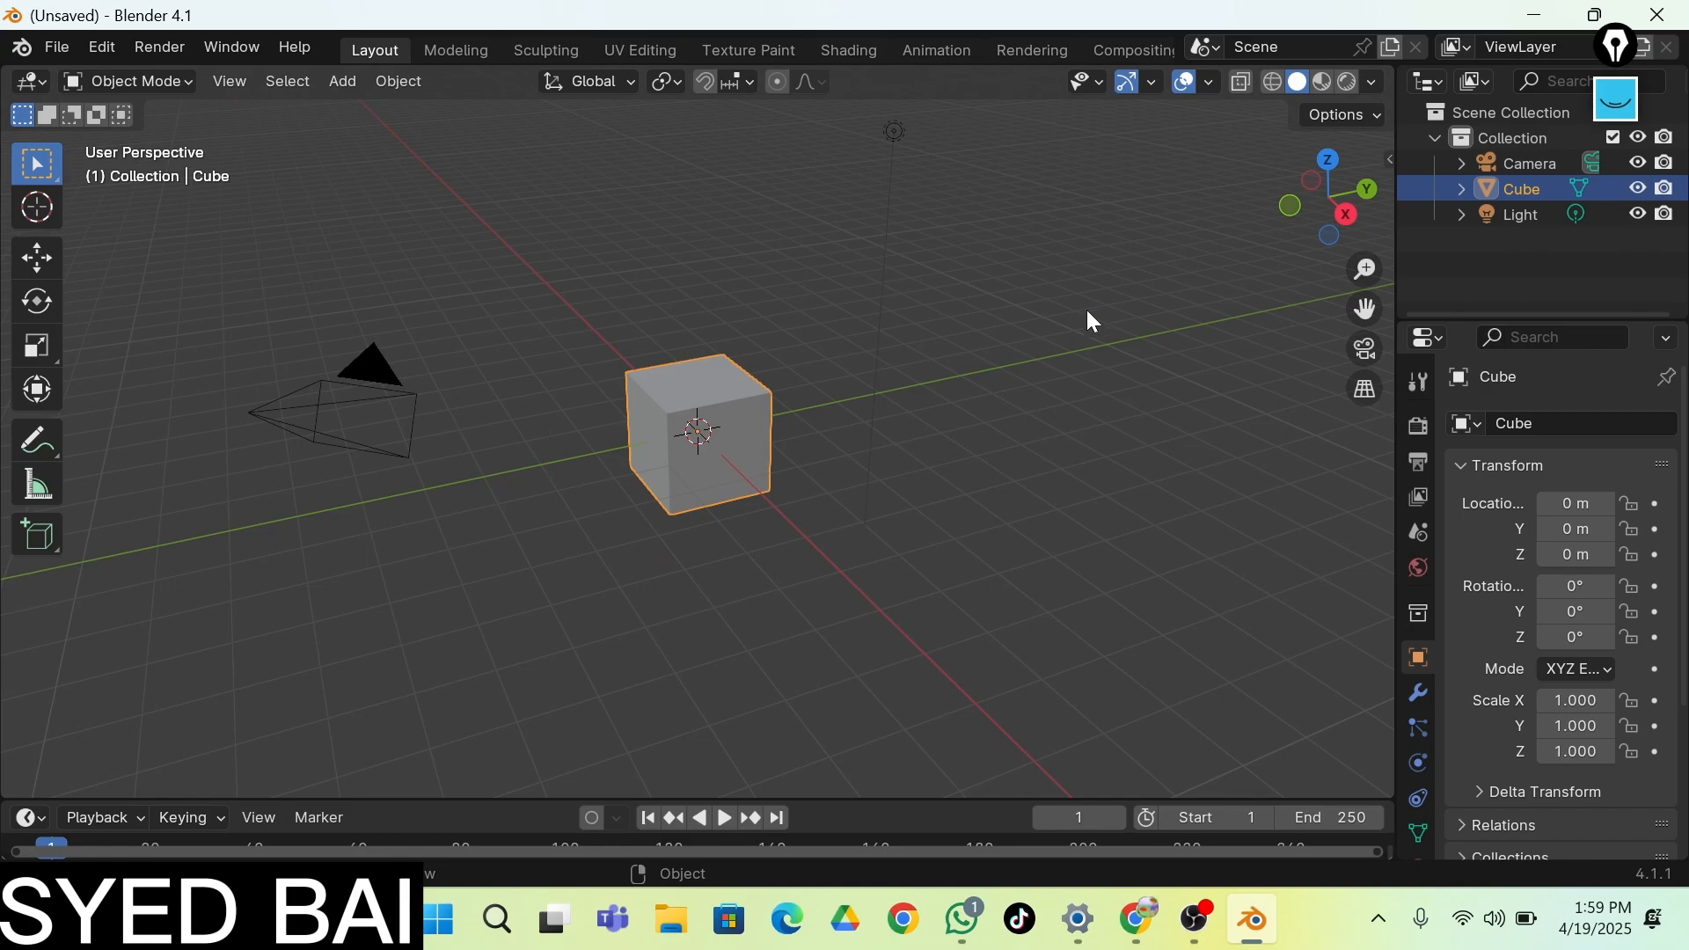
Orbit around the cube and move around it with walk navigation to view it from several sides and distances
mouse_move(1338, 231)
mouse_down()
mouse_move(1364, 308)
mouse_move(1399, 325)
mouse_move(1205, 264)
mouse_move(1293, 214)
mouse_move(1271, 197)
mouse_move(1217, 214)
mouse_move(1334, 234)
mouse_up()
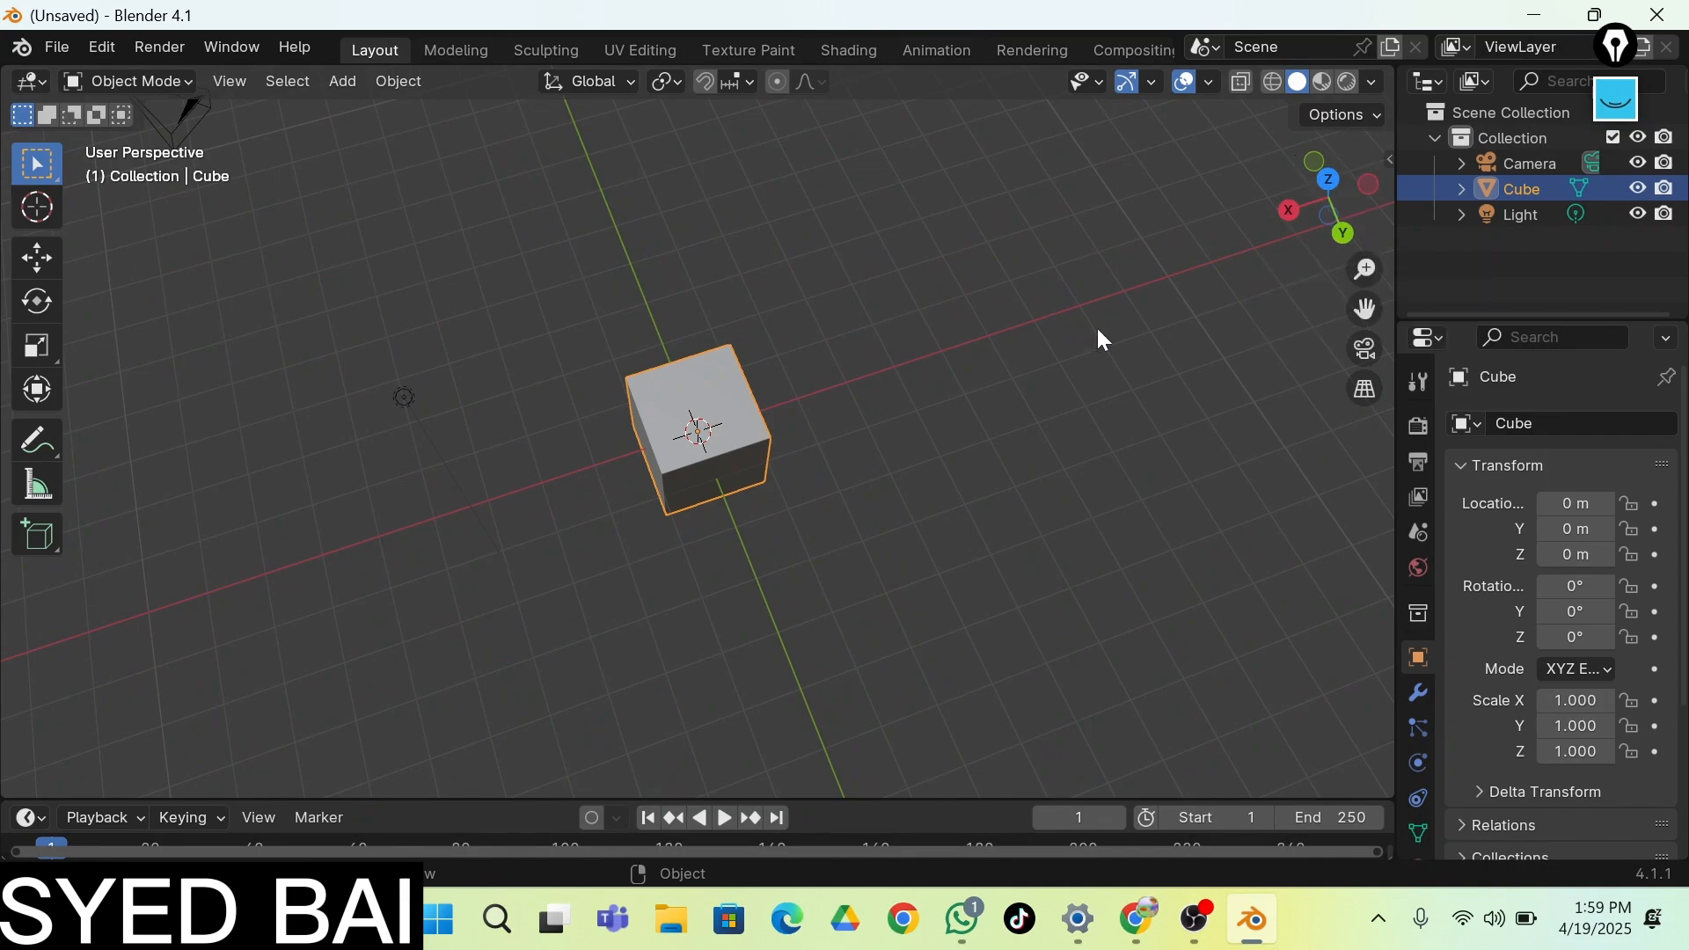
key(shift+grave)
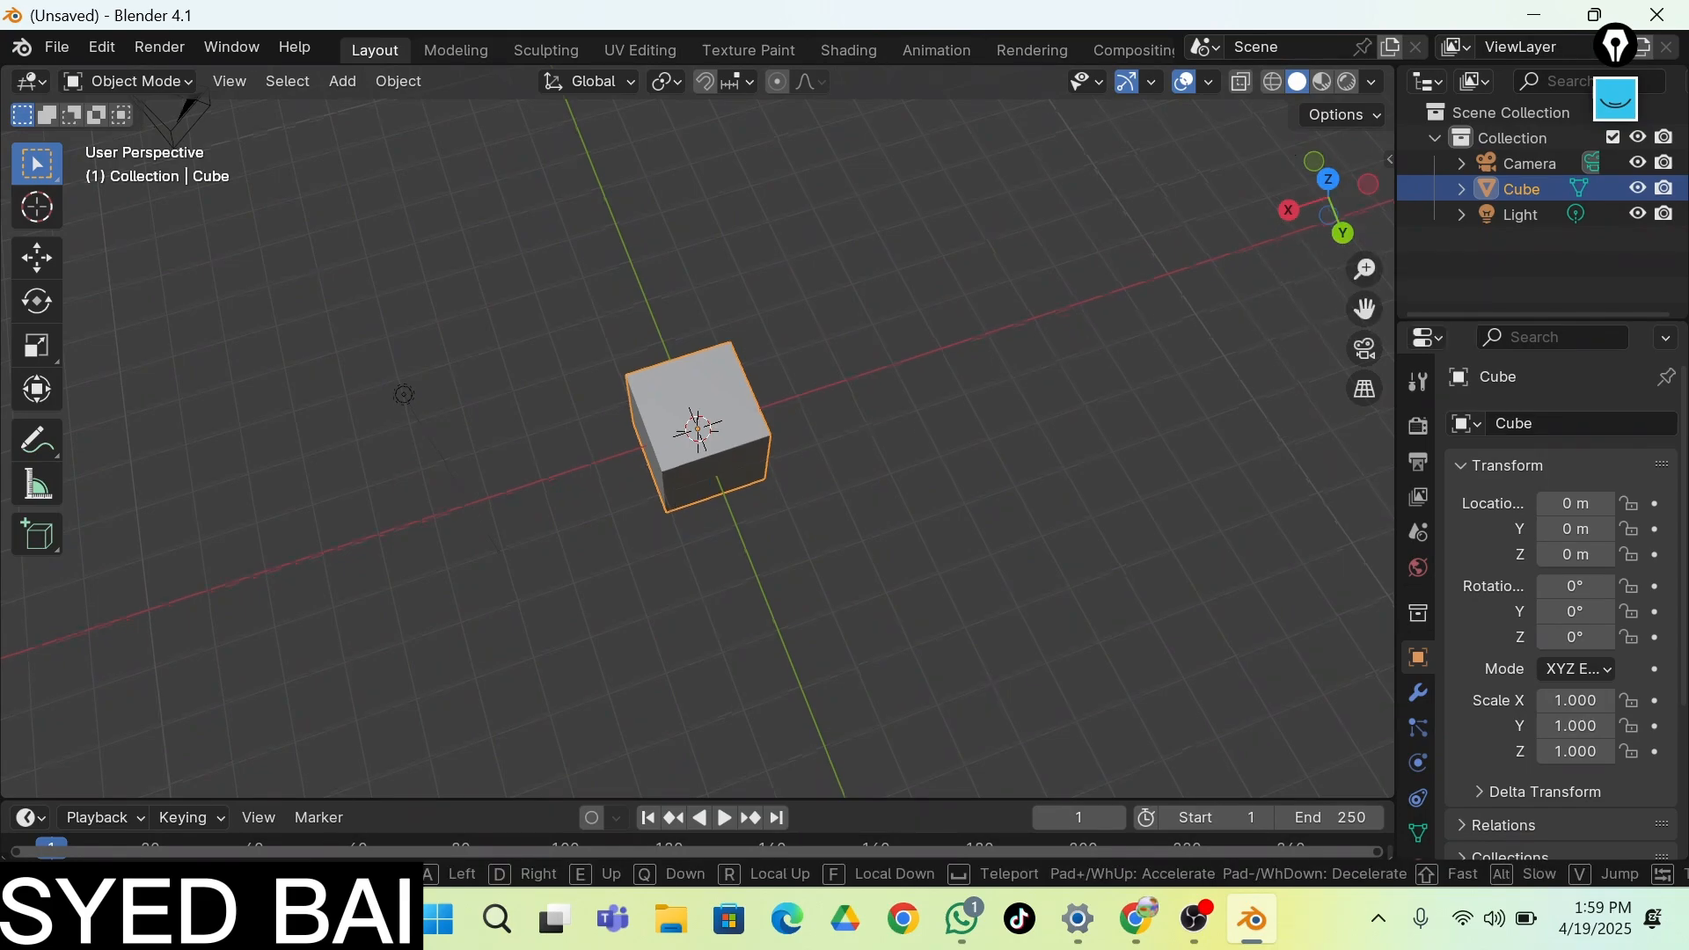
key(w)
key(w)
key(s)
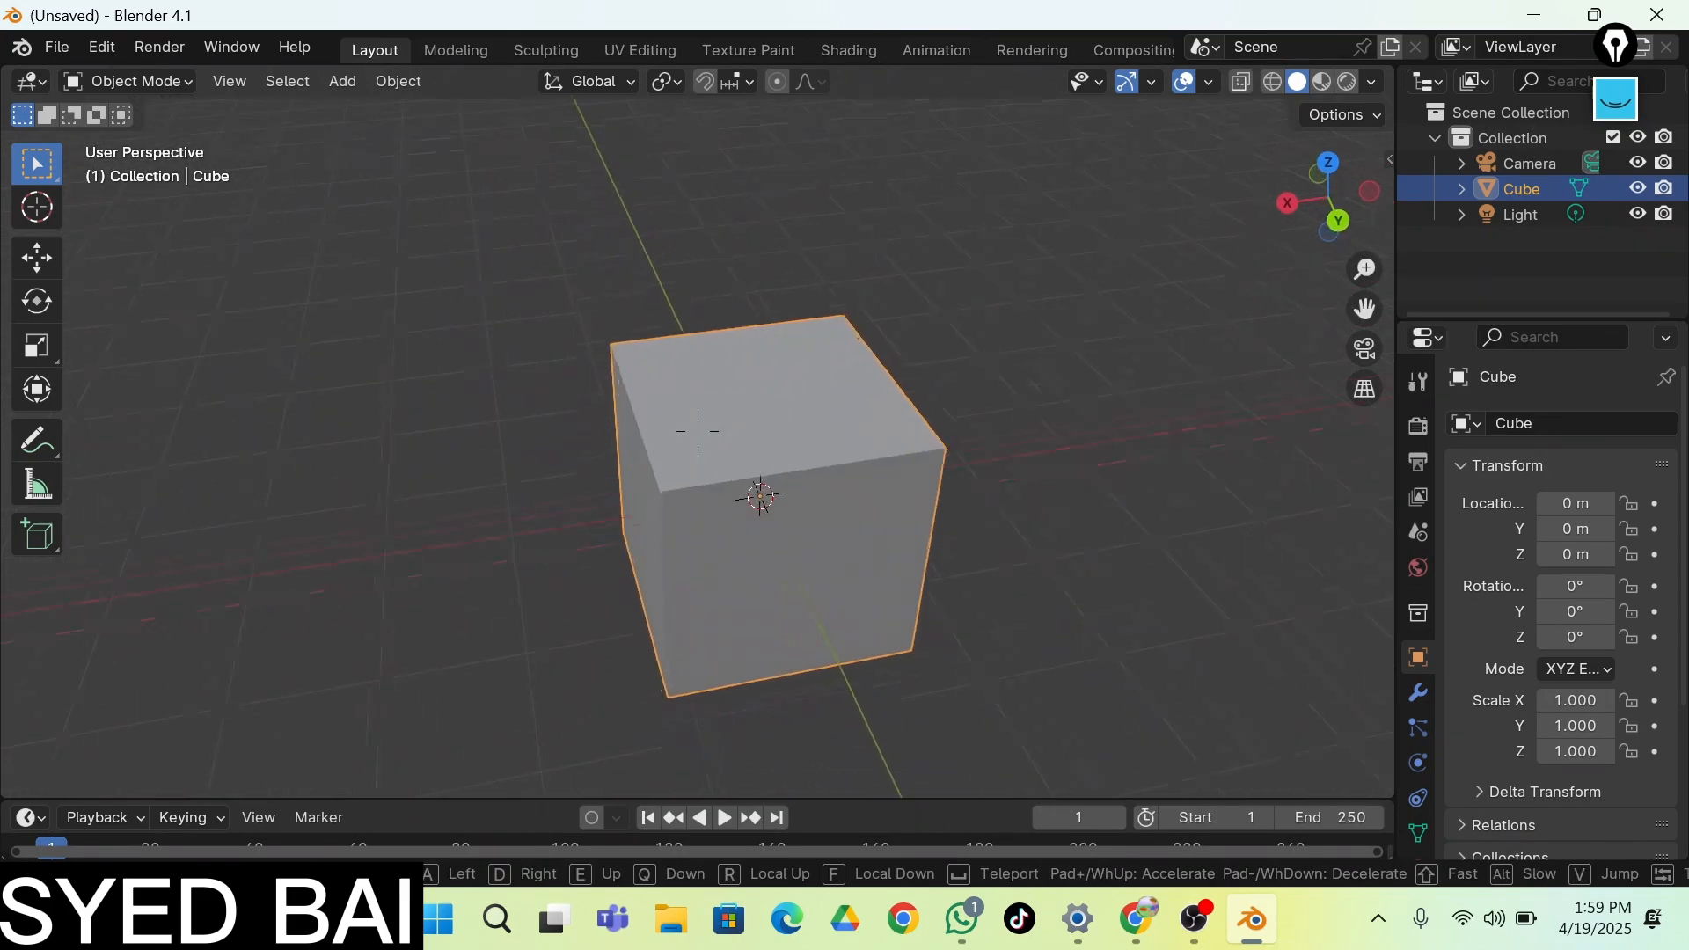
key(w)
key(q)
key(d)
key(a)
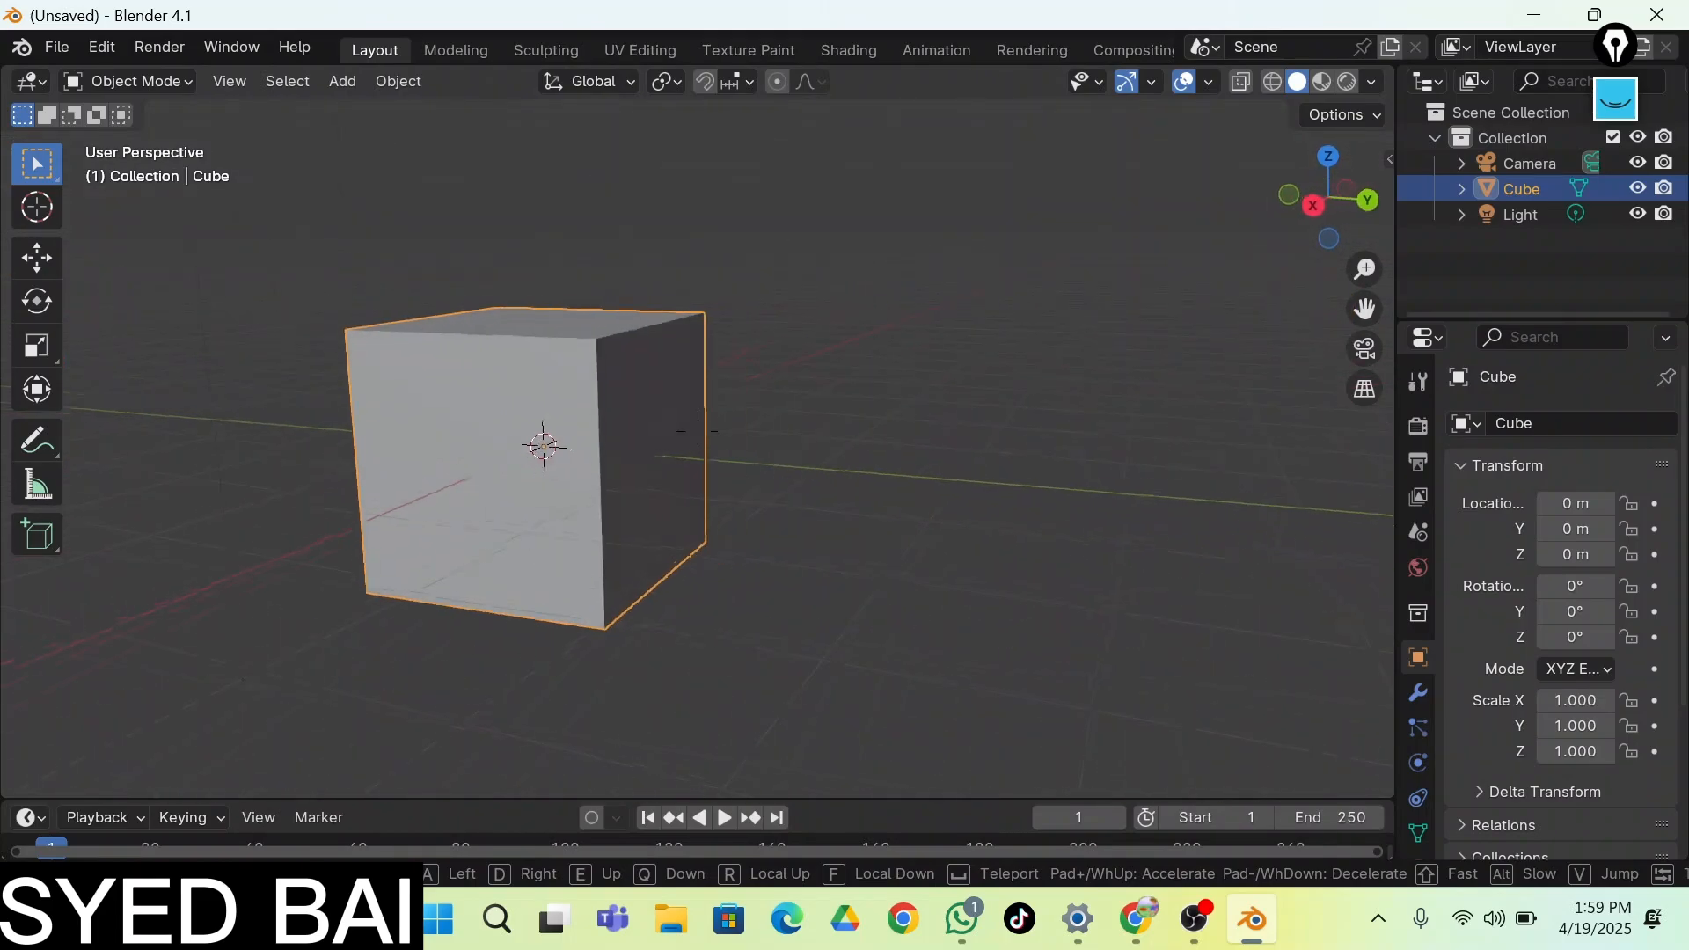
key(d)
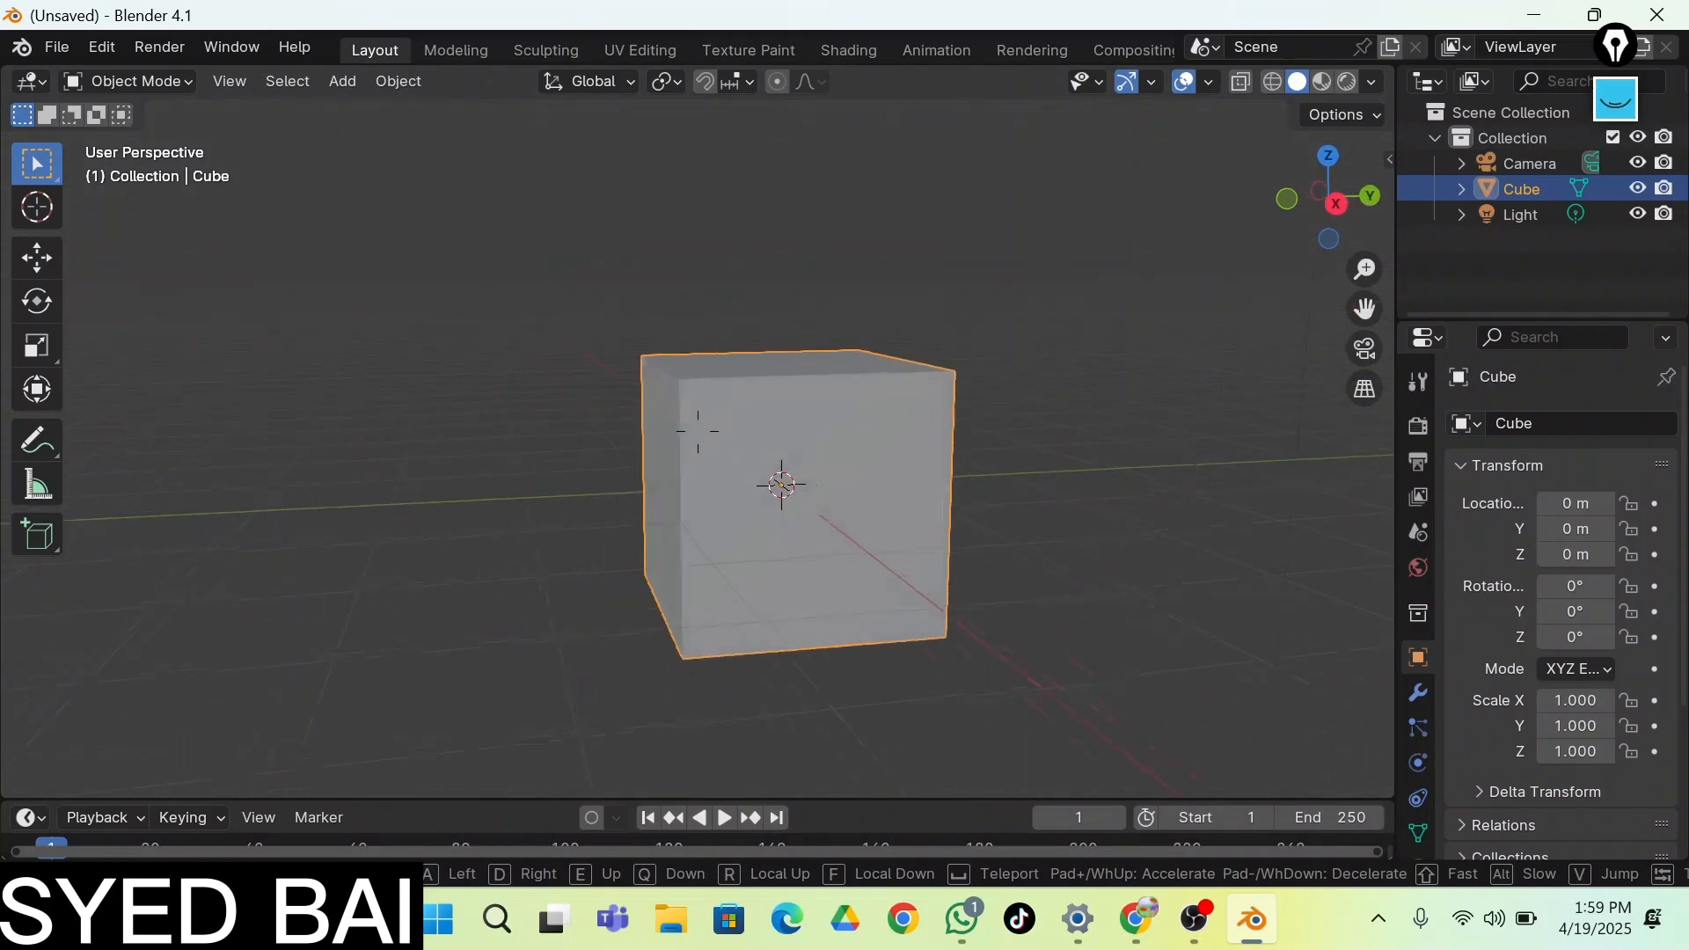
key(a)
key(a)
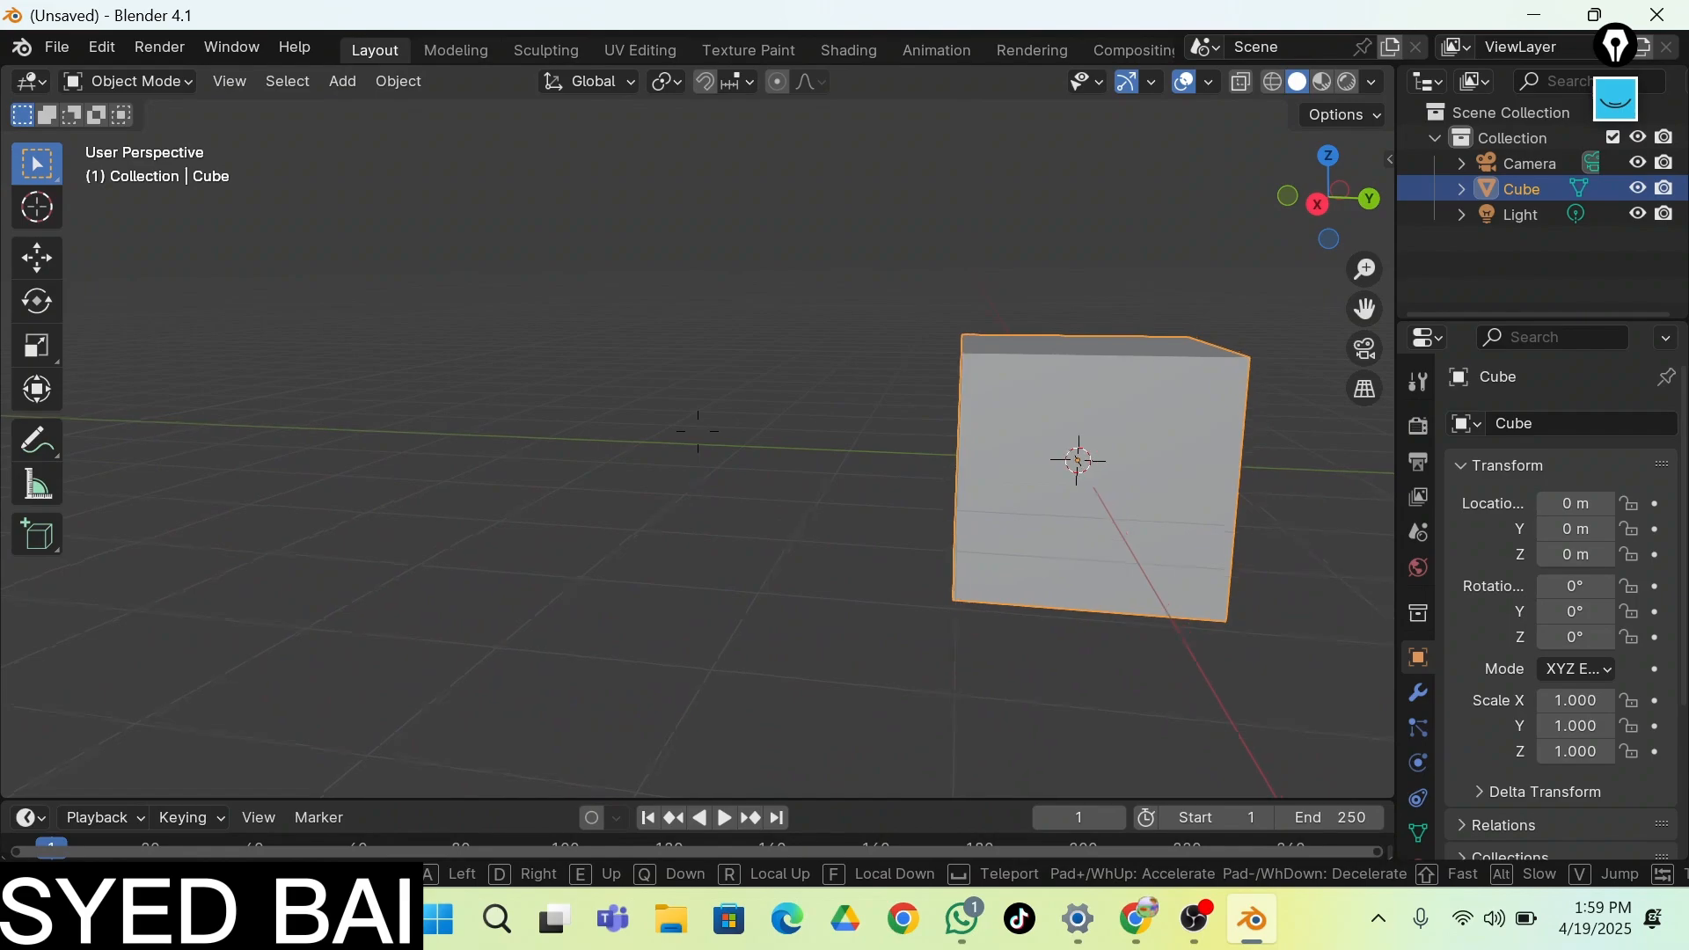
key(a)
key(d)
key(w)
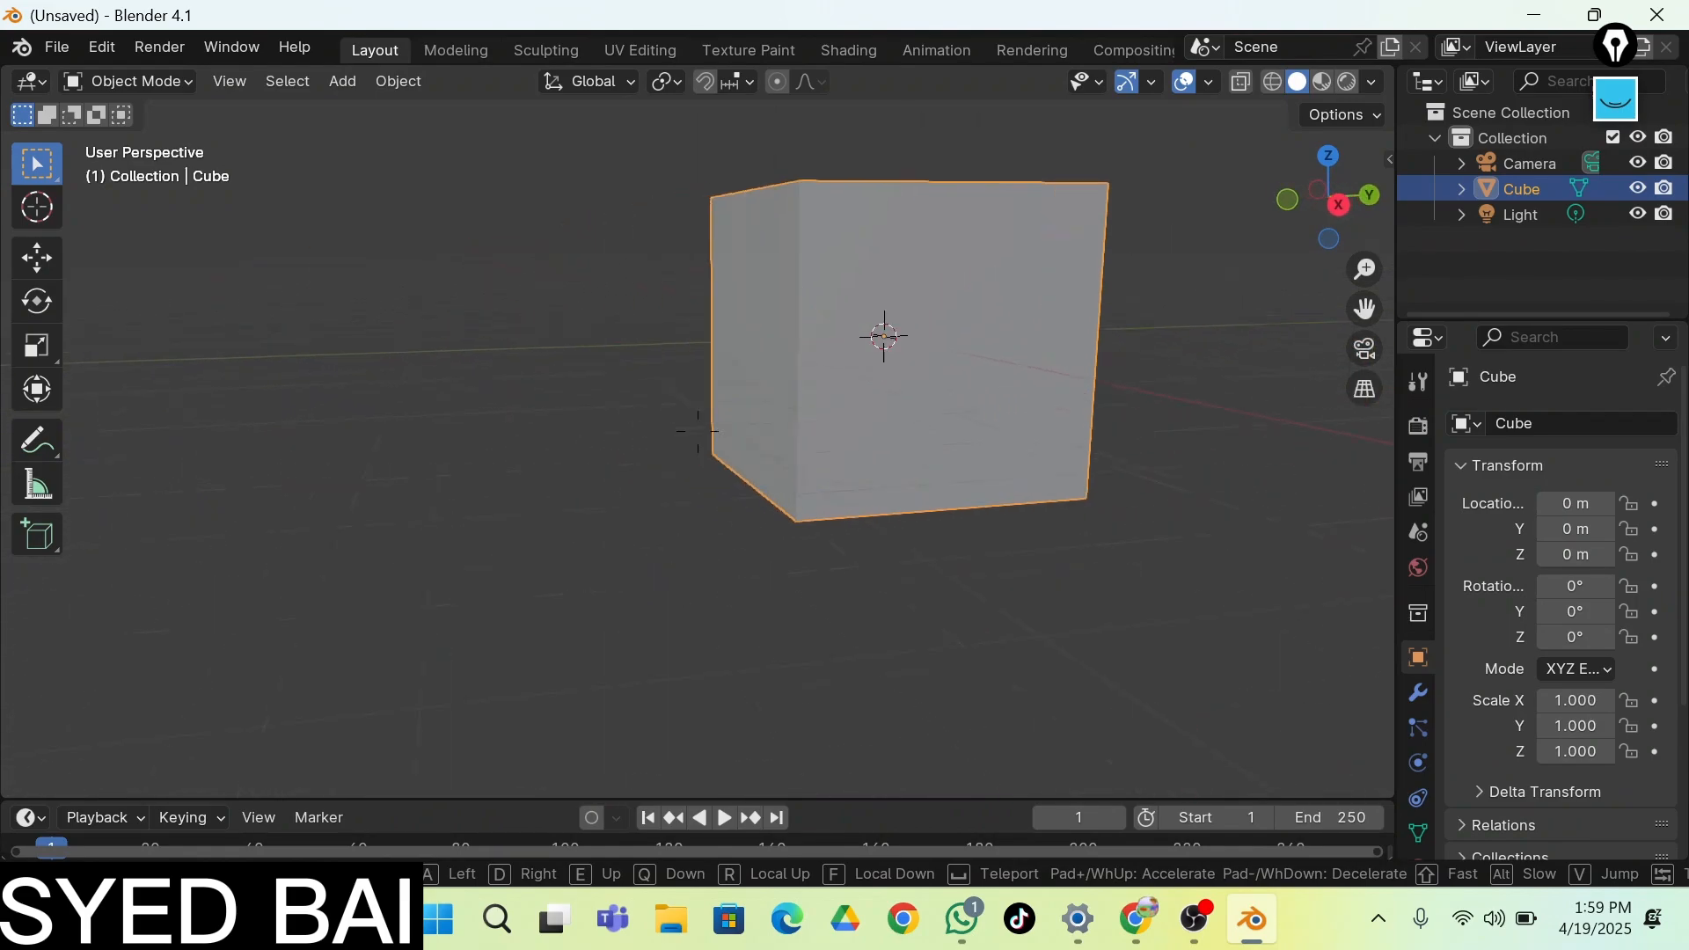
key(e)
key(s)
key(d)
key(w)
key(a)
click(697, 431)
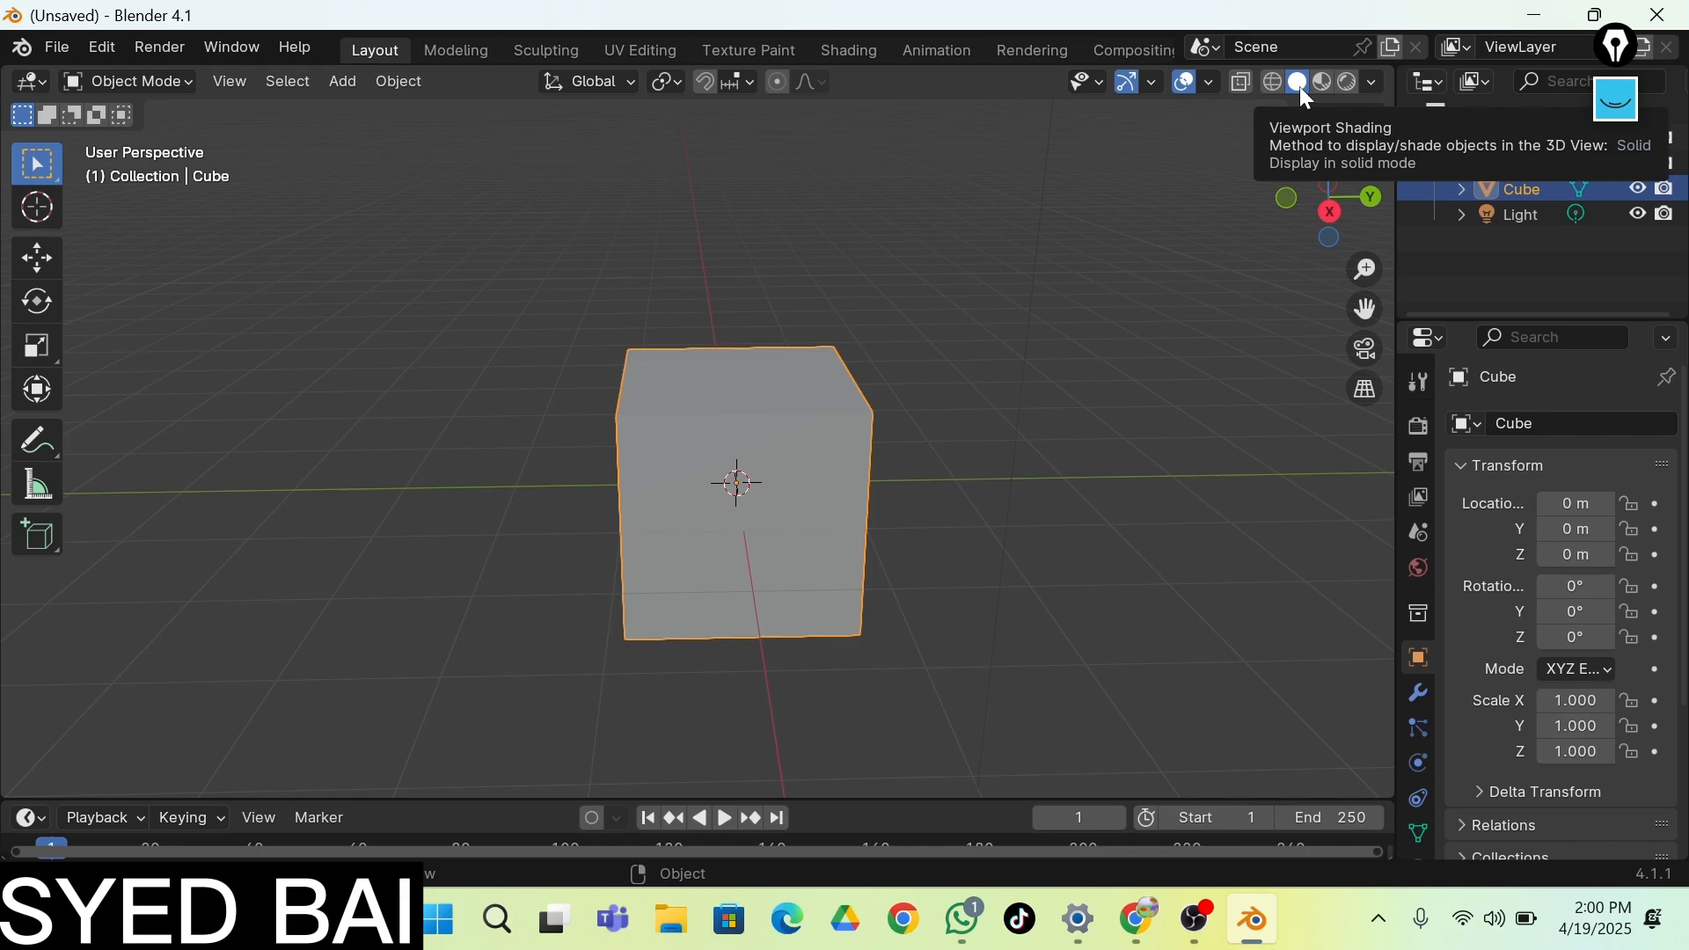
drag(1326, 197, 1091, 225)
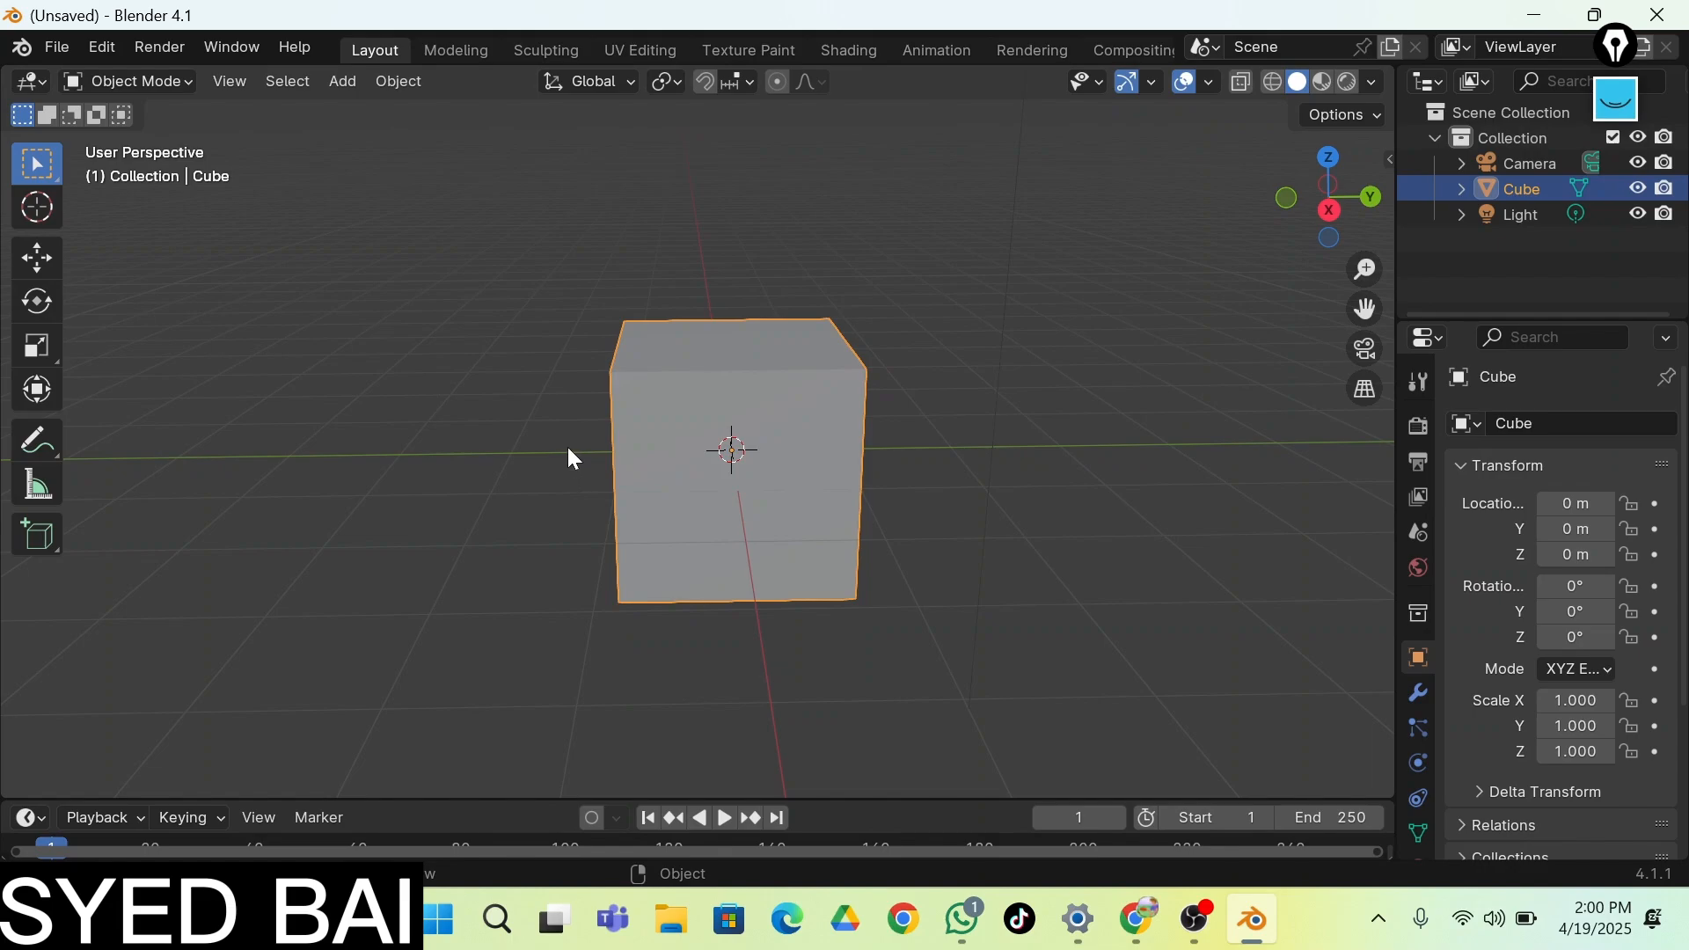
Mark the viewport shading modes in pink with the screen annotation pen and erase the marks
click(1617, 46)
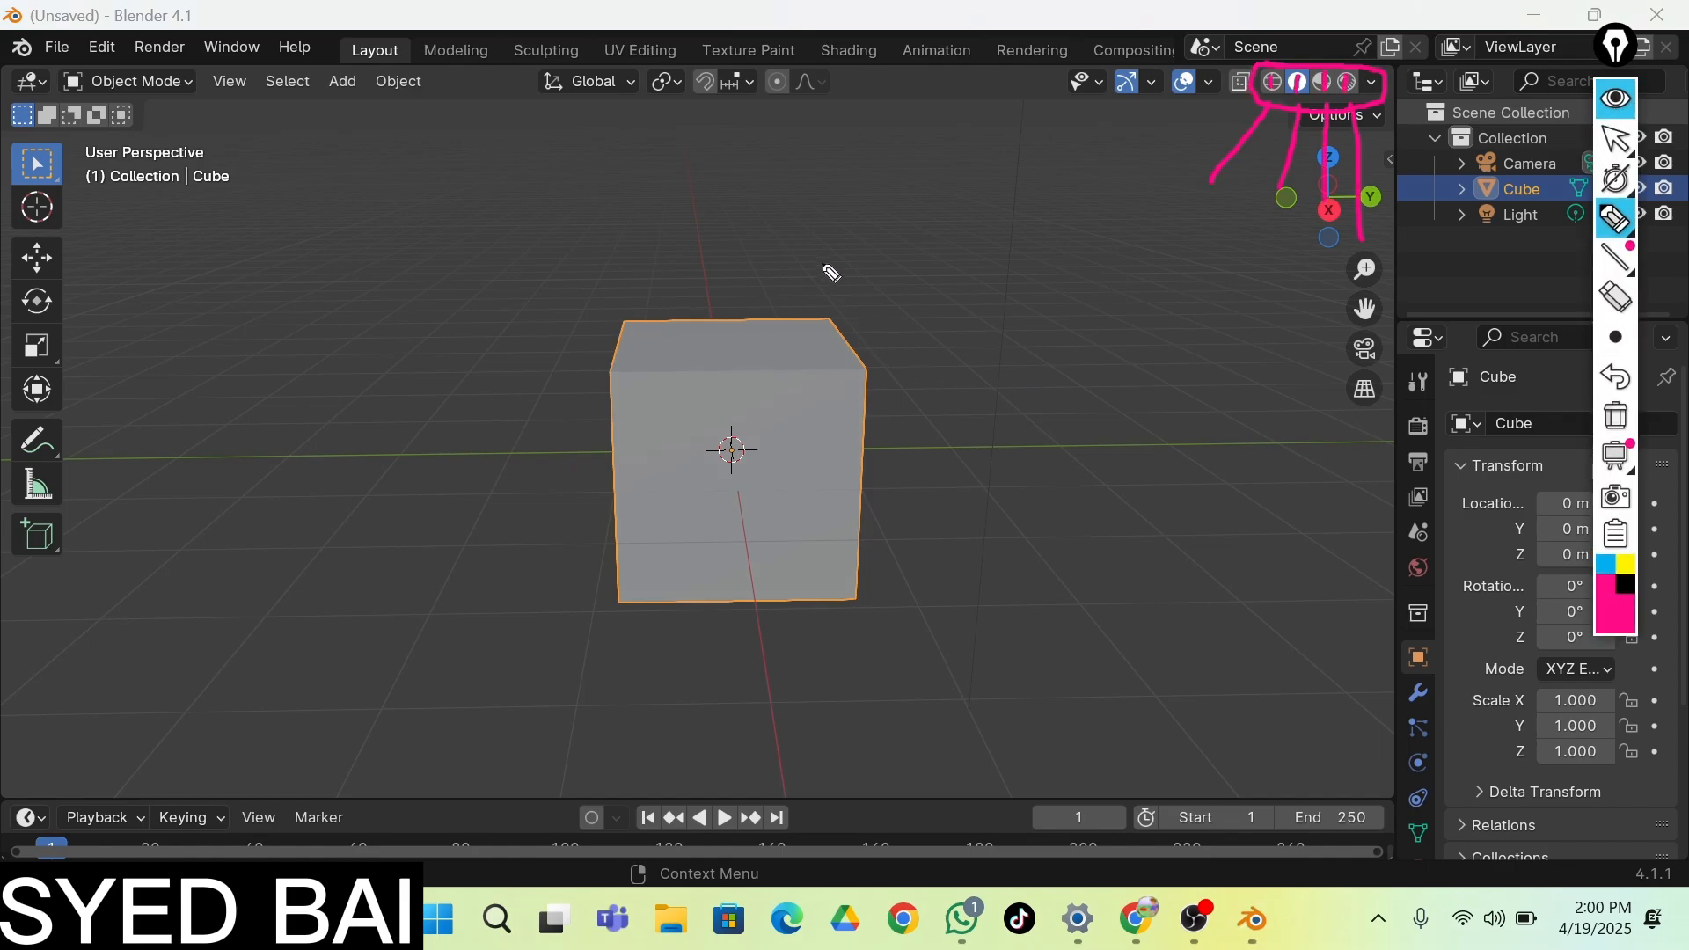
click(1612, 301)
mouse_move(1276, 99)
mouse_down()
mouse_move(1342, 151)
mouse_move(1419, 141)
mouse_up()
drag(1222, 142, 1243, 166)
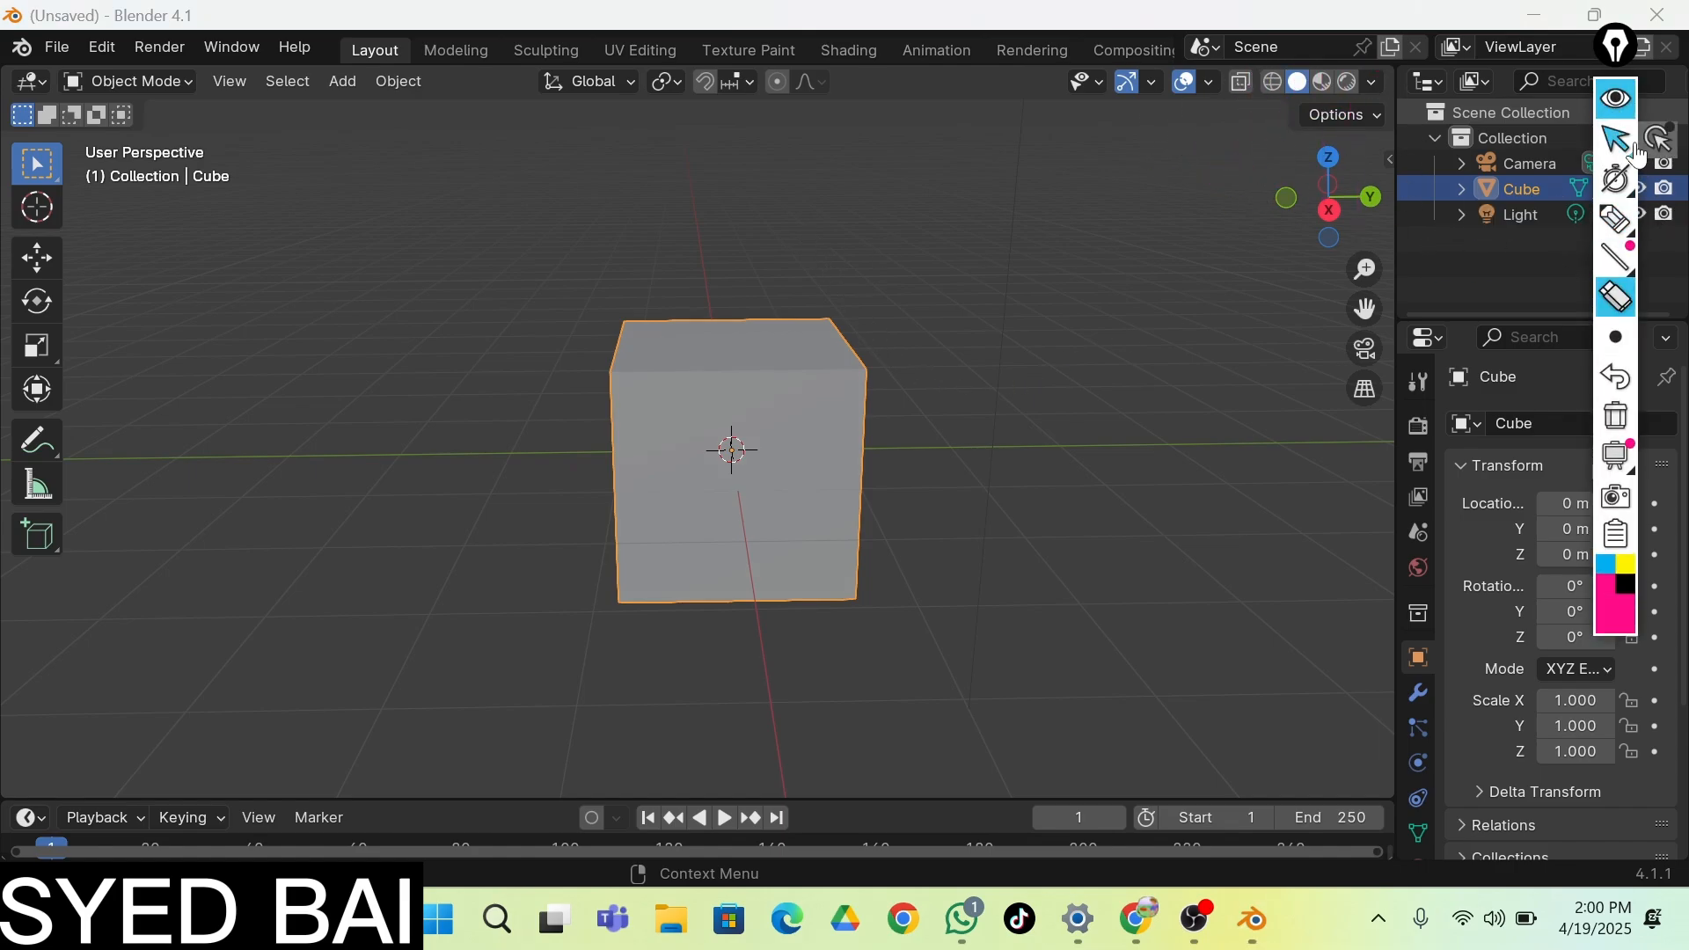
click(1616, 338)
click(1615, 340)
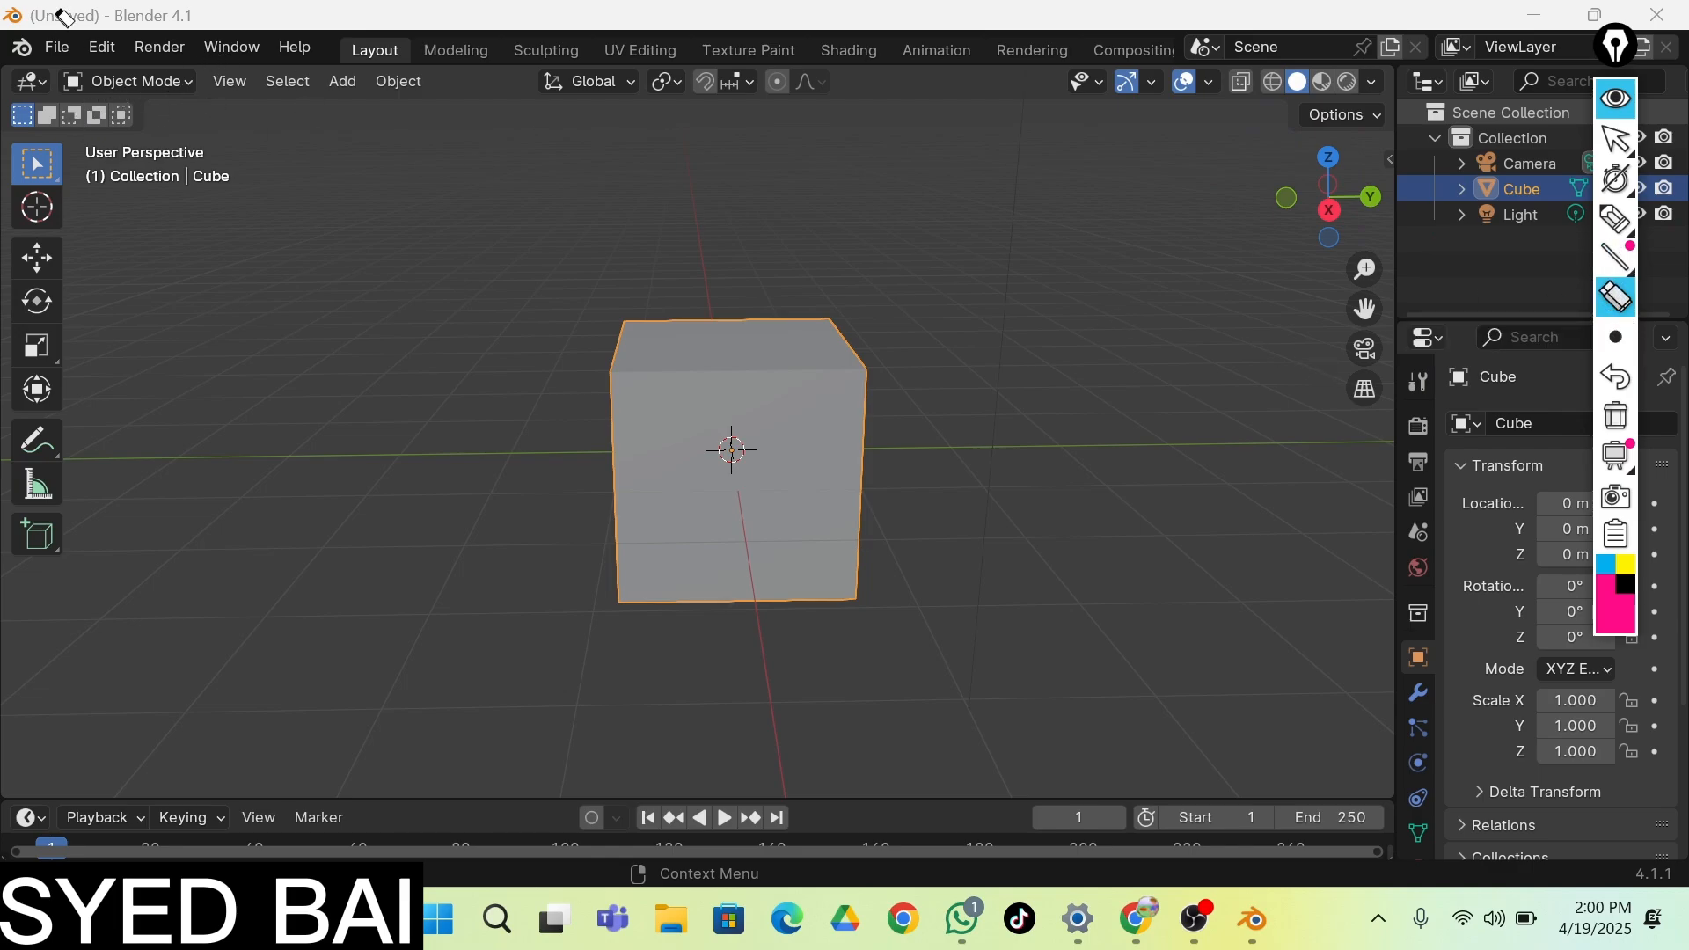
Circle the Object Mode selector with the annotation pen and handwrite "tab" above the cube
click(1613, 220)
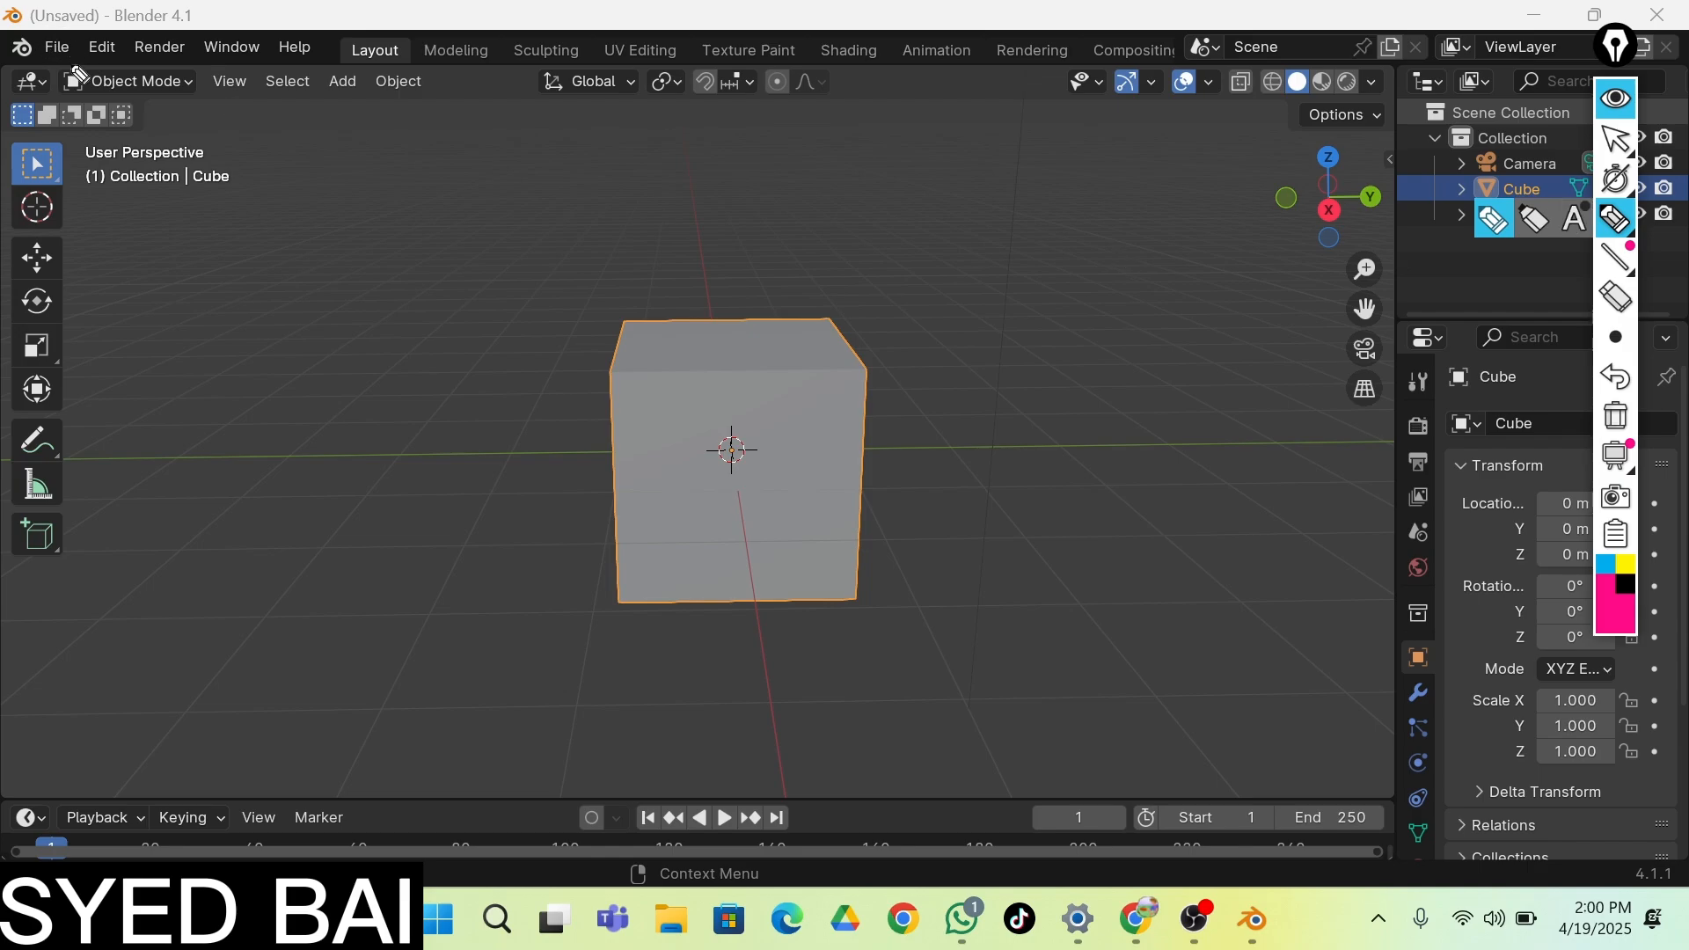
mouse_move(58, 66)
mouse_down()
mouse_move(66, 102)
mouse_move(198, 110)
mouse_move(211, 90)
mouse_move(186, 71)
mouse_move(62, 67)
mouse_up()
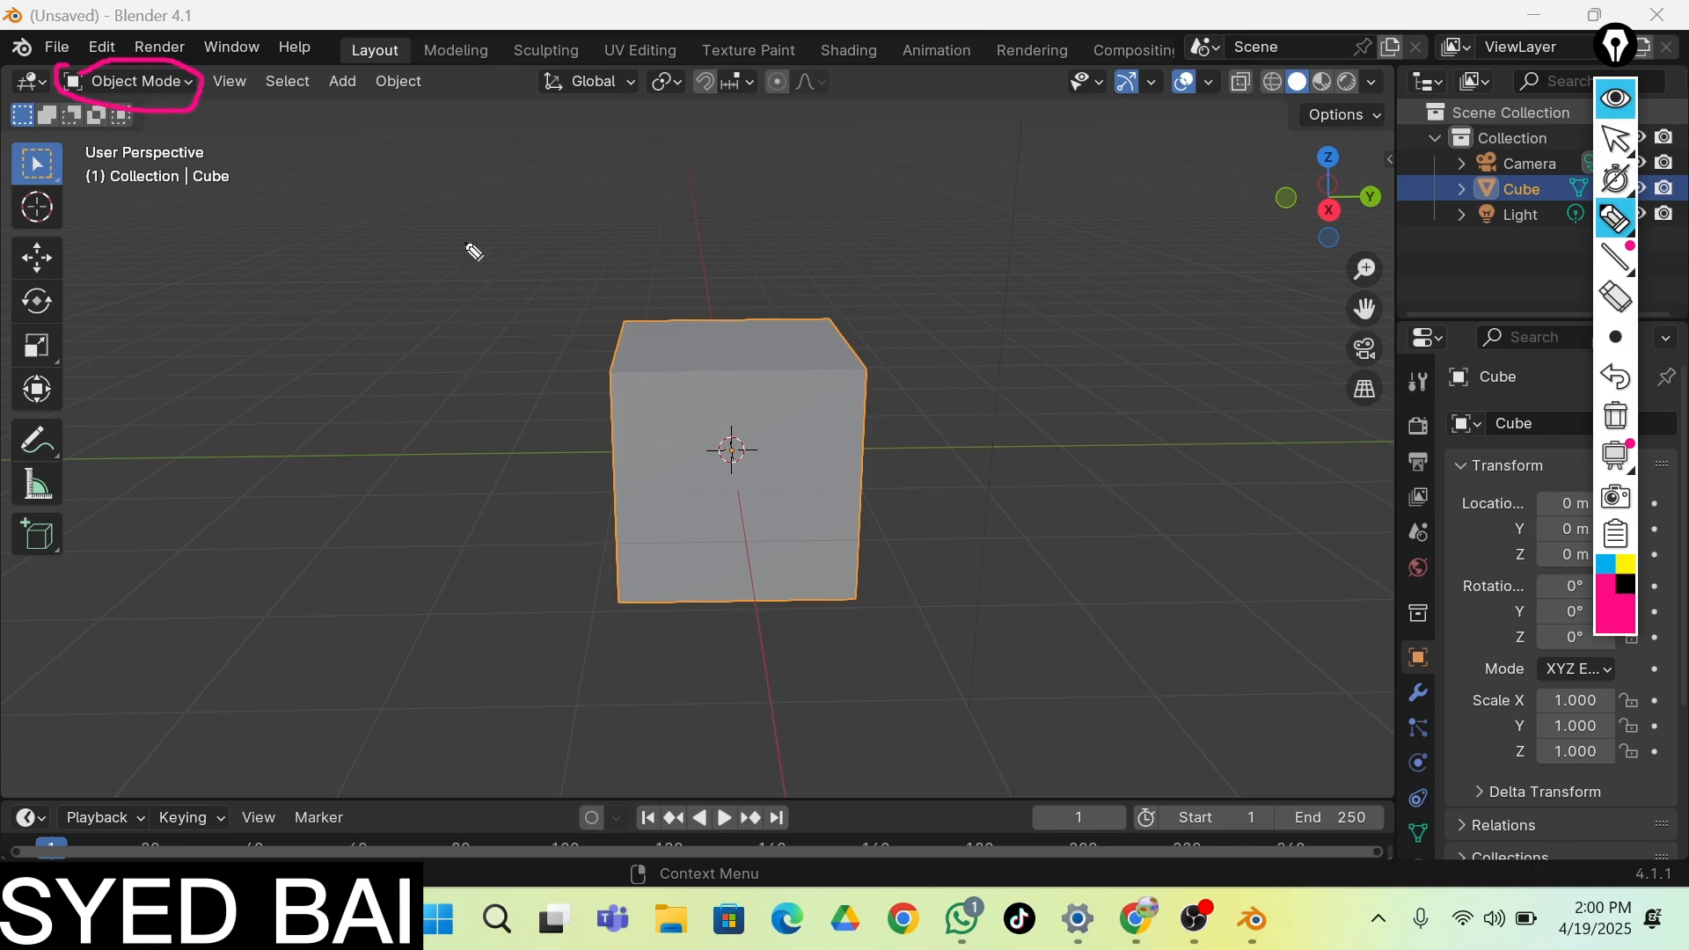
mouse_move(451, 187)
mouse_down()
mouse_move(423, 351)
mouse_move(453, 363)
mouse_up()
mouse_move(391, 261)
mouse_down()
mouse_move(486, 264)
mouse_move(517, 319)
mouse_move(566, 264)
mouse_move(577, 316)
mouse_up()
mouse_move(612, 161)
mouse_down()
mouse_move(592, 316)
mouse_move(630, 314)
mouse_move(569, 314)
mouse_up()
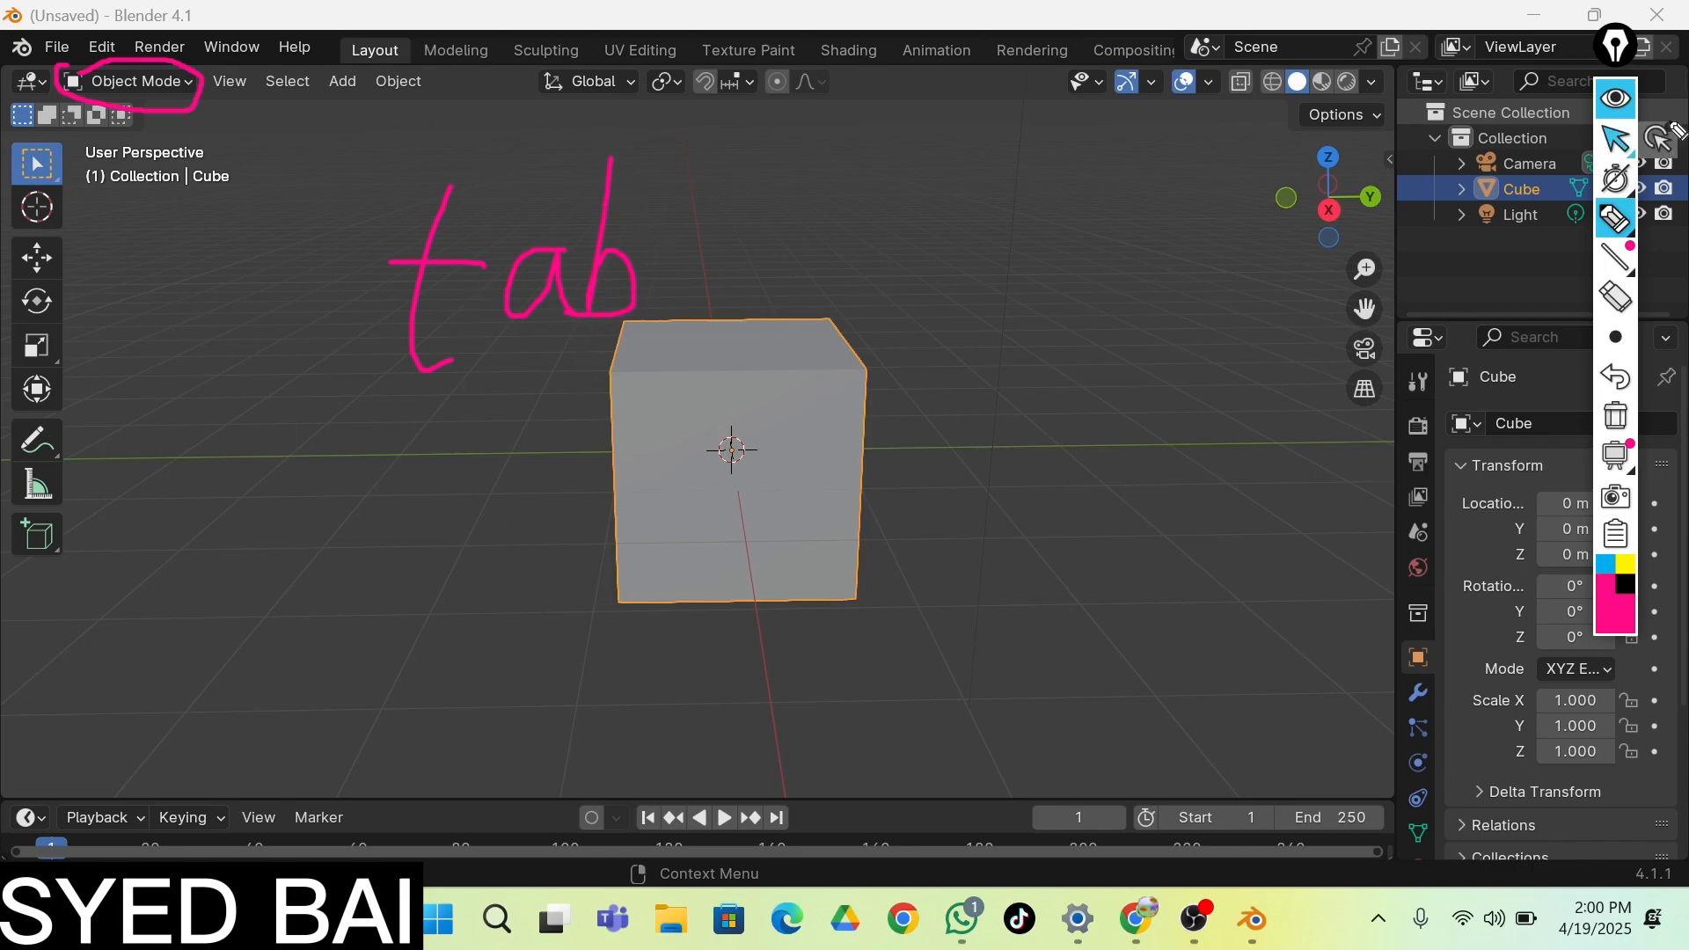
Erase the handwritten "tab" and the circle around the mode selector, and return to the normal pointer
click(1616, 298)
drag(496, 263, 699, 285)
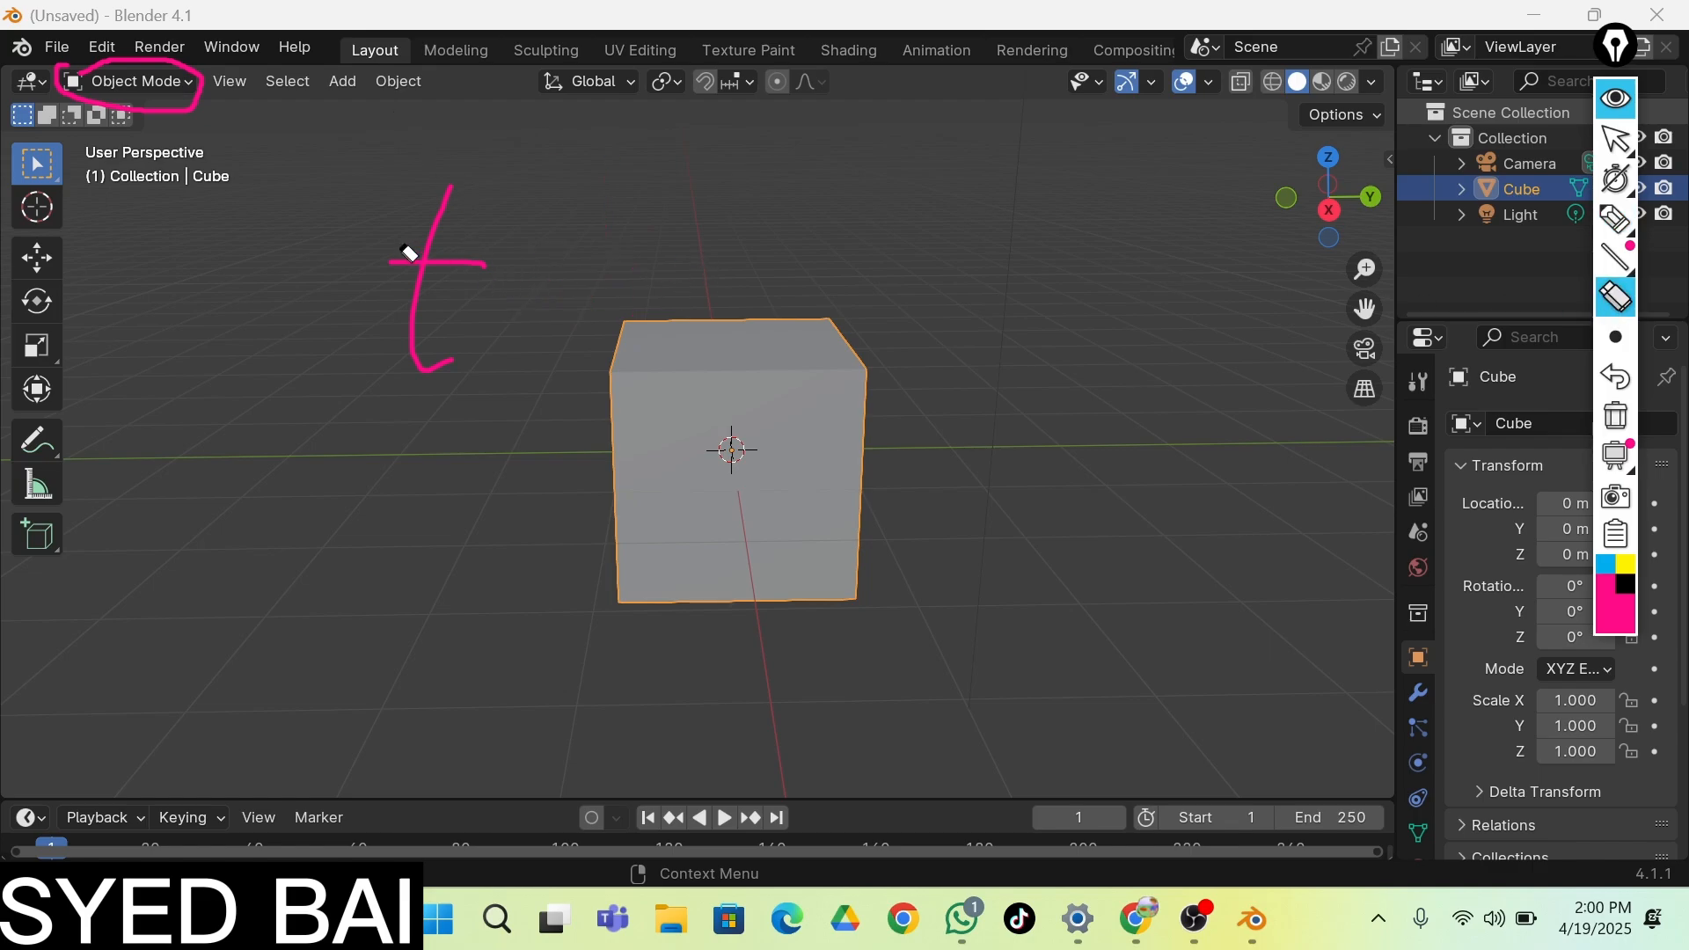
drag(407, 253, 426, 269)
click(150, 77)
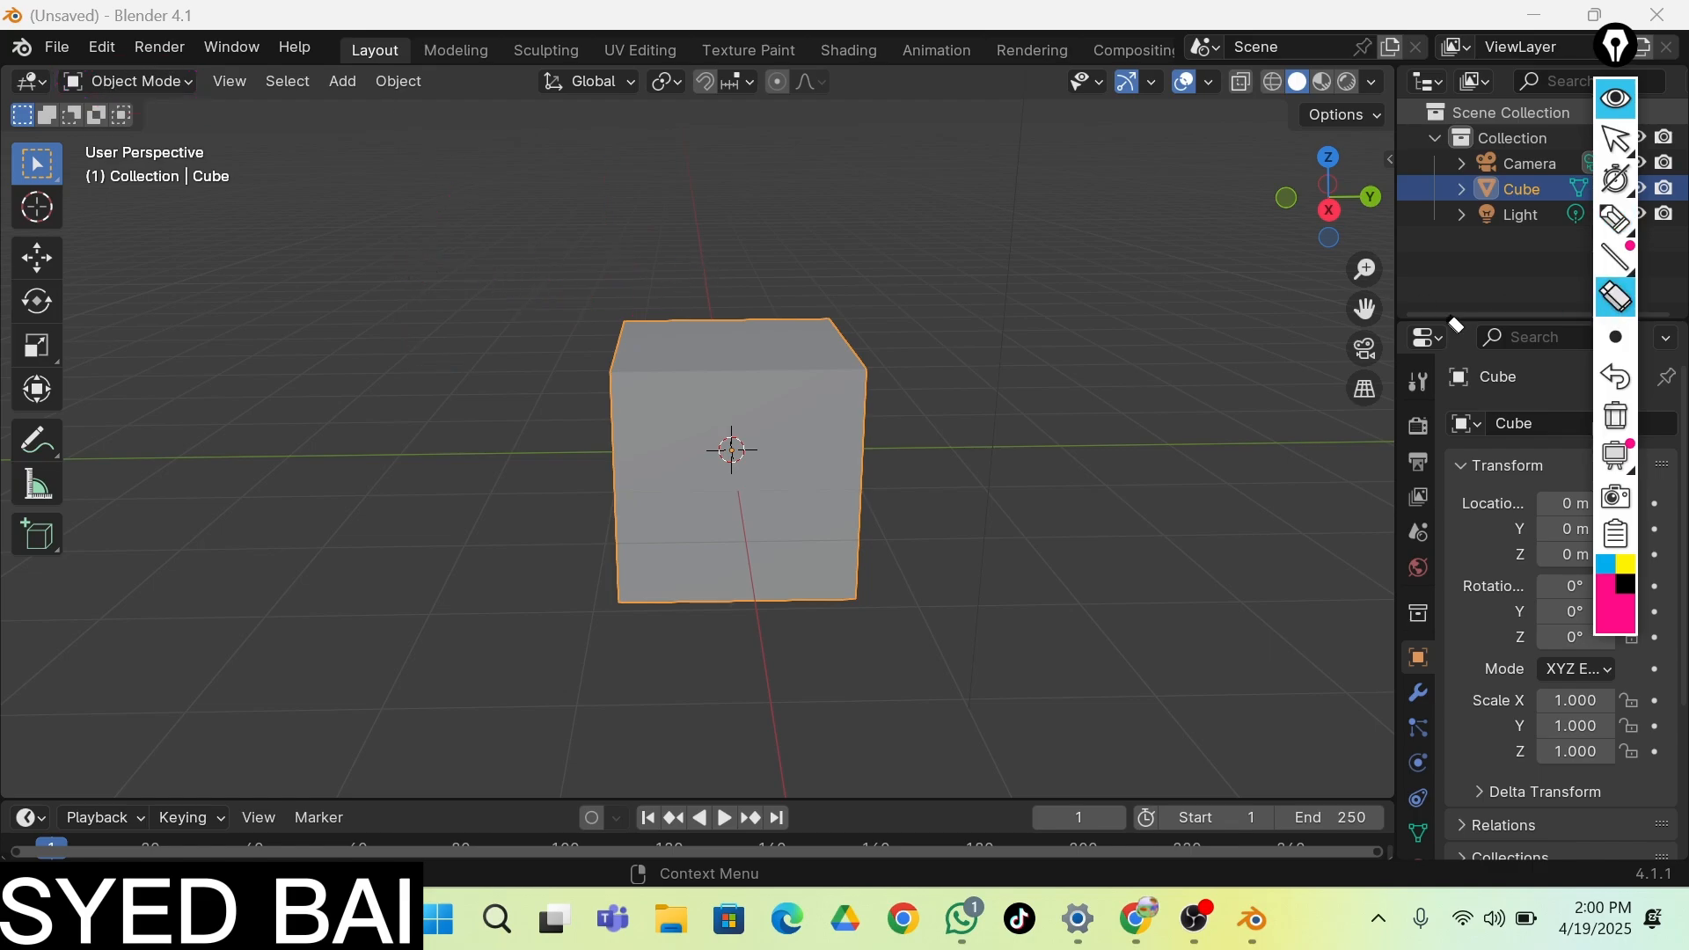
click(1616, 138)
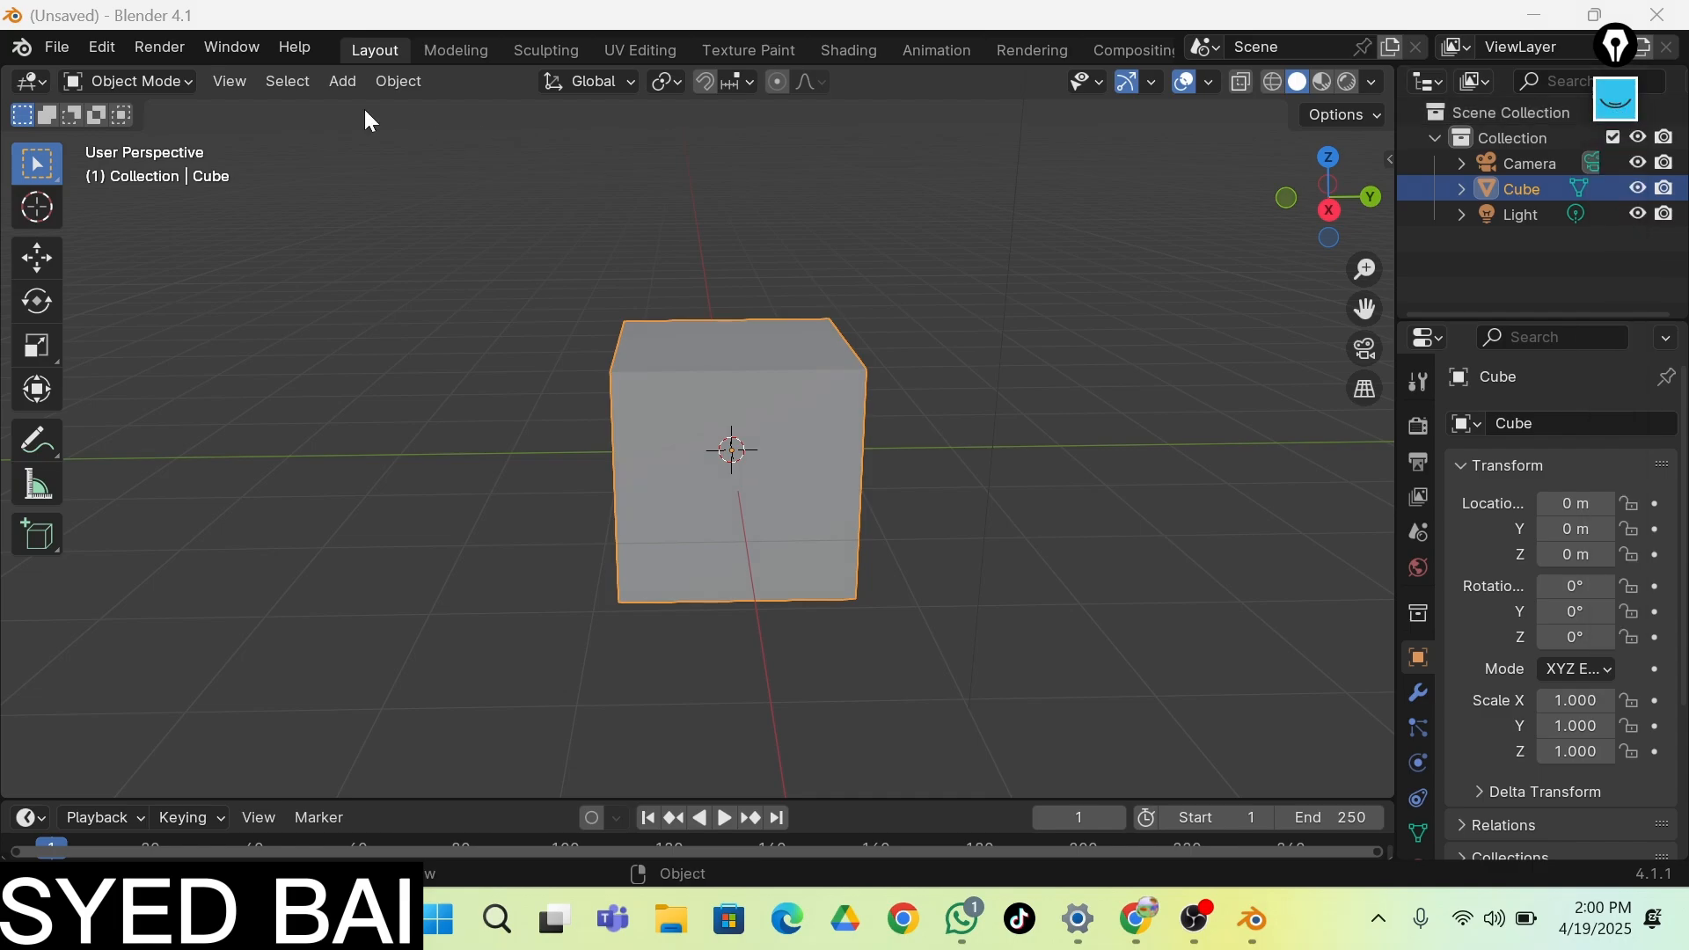
Switch the cube to Edit Mode and back to Object Mode
click(170, 81)
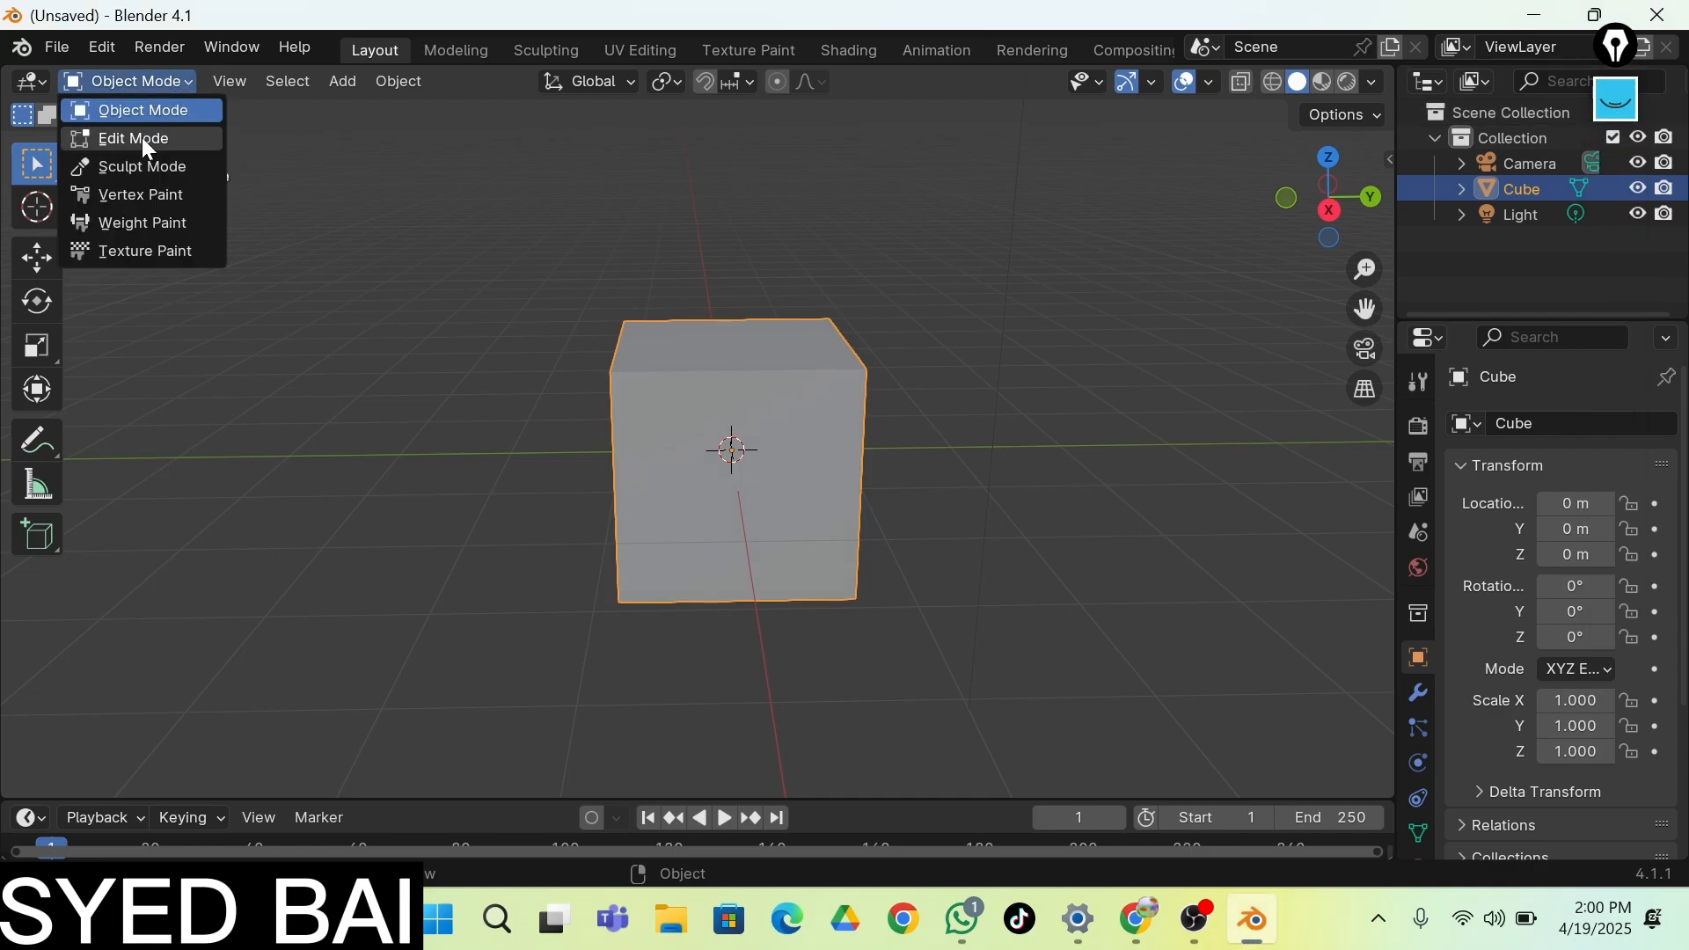
click(184, 141)
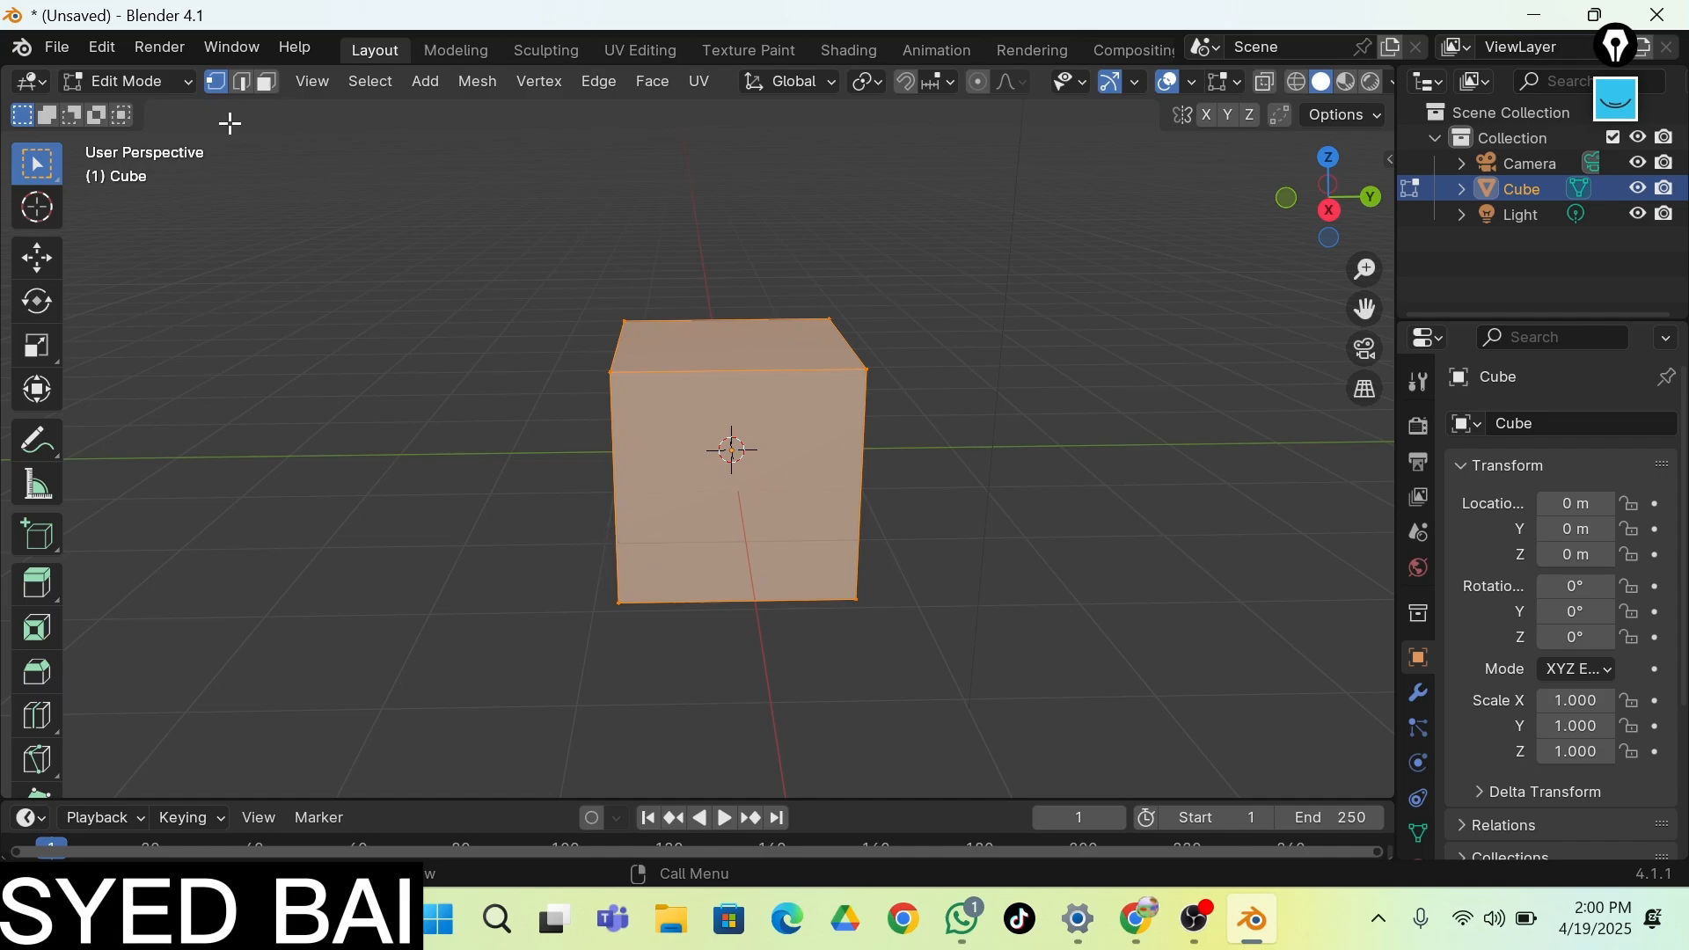
click(149, 88)
click(154, 107)
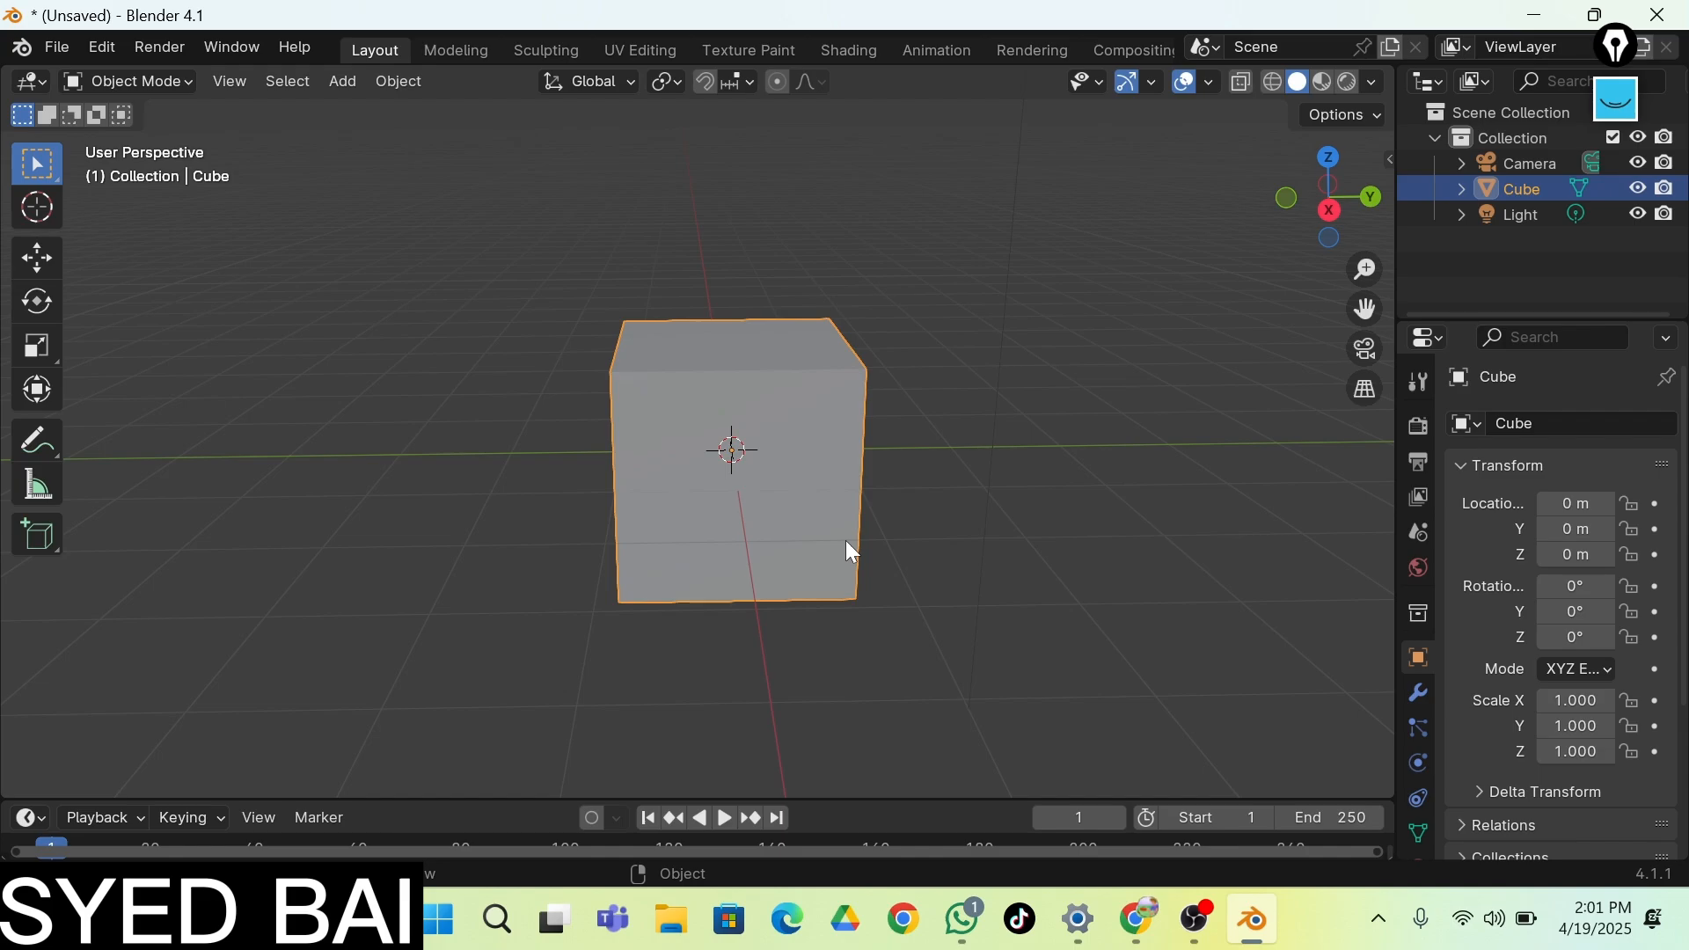
Toggle the cube repeatedly between Object Mode and Edit Mode, finishing in Edit Mode
key(Tab)
key(Tab)
key(Tab)
key(Tab)
key(Tab)
key(Tab)
key(Tab)
key(Tab)
key(Tab)
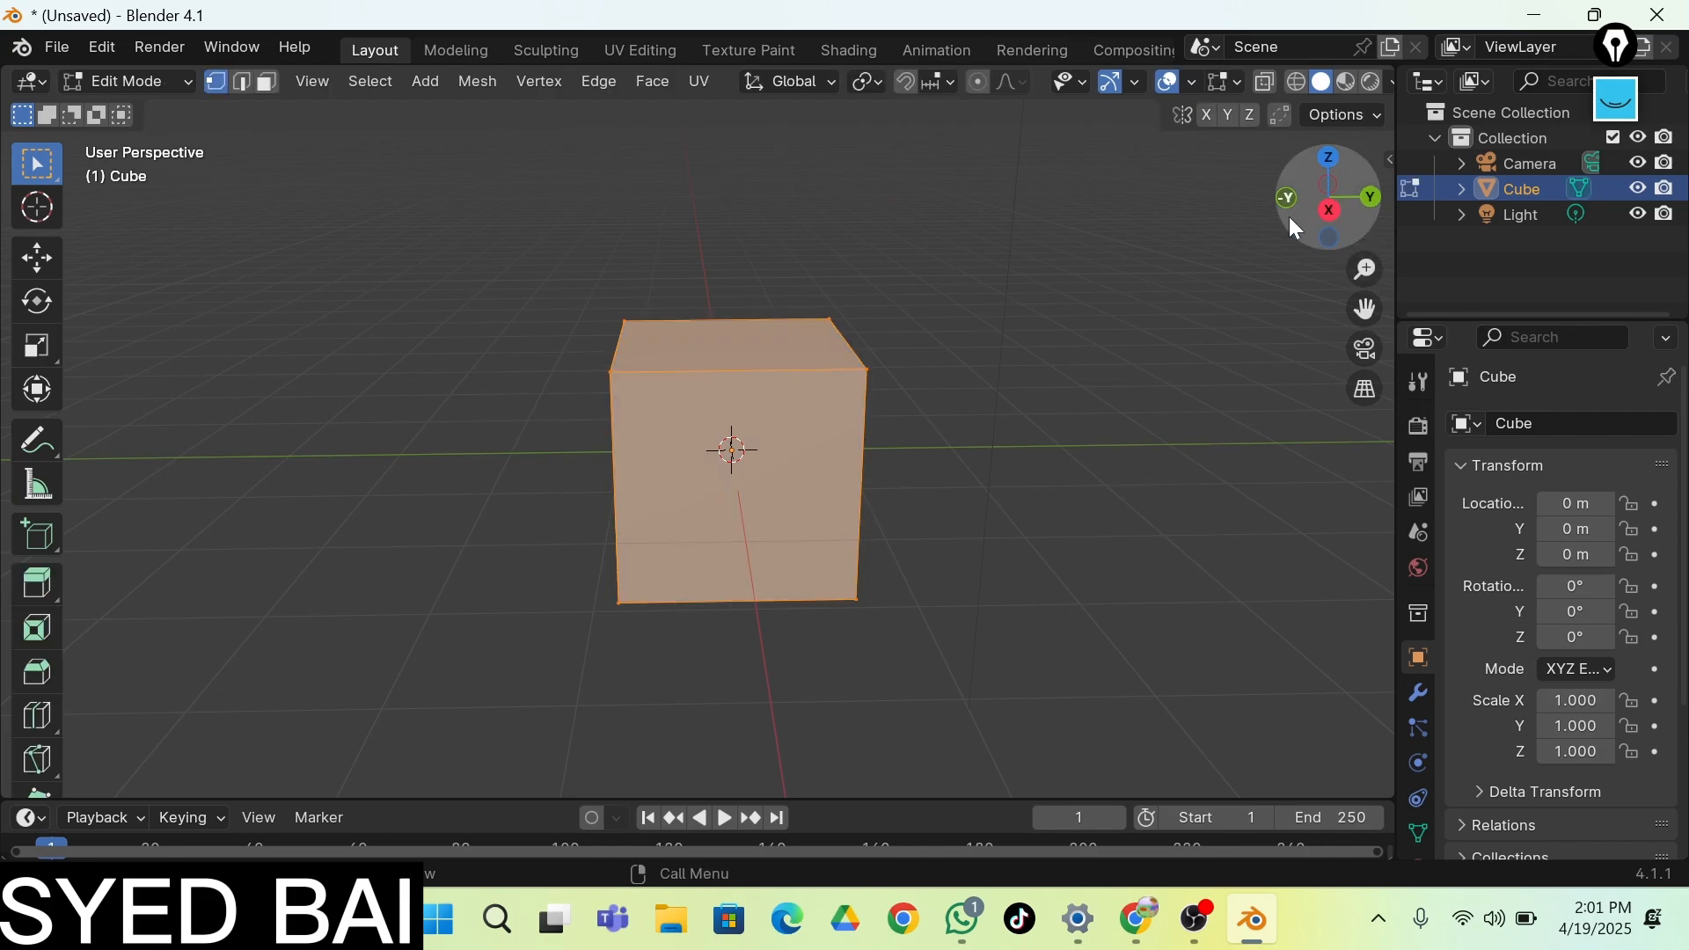
Deselect the whole mesh and select the two front vertices of the cube's top face one at a time
mouse_move(1302, 212)
mouse_down()
mouse_move(1280, 230)
mouse_move(1283, 198)
mouse_up()
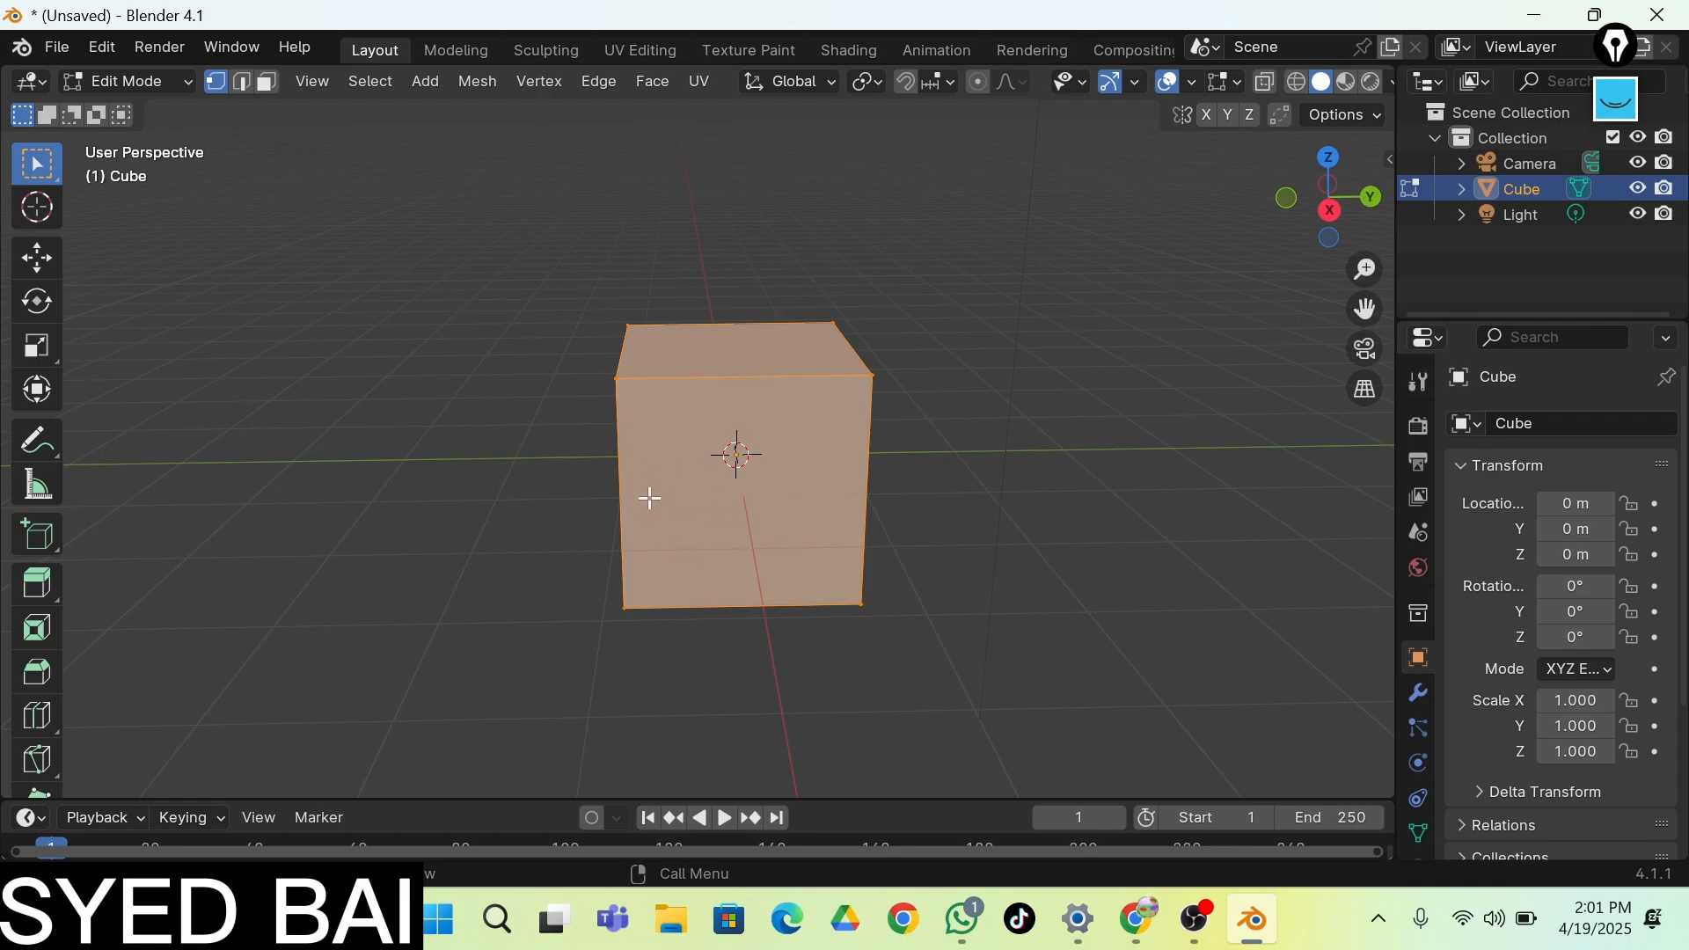
click(558, 362)
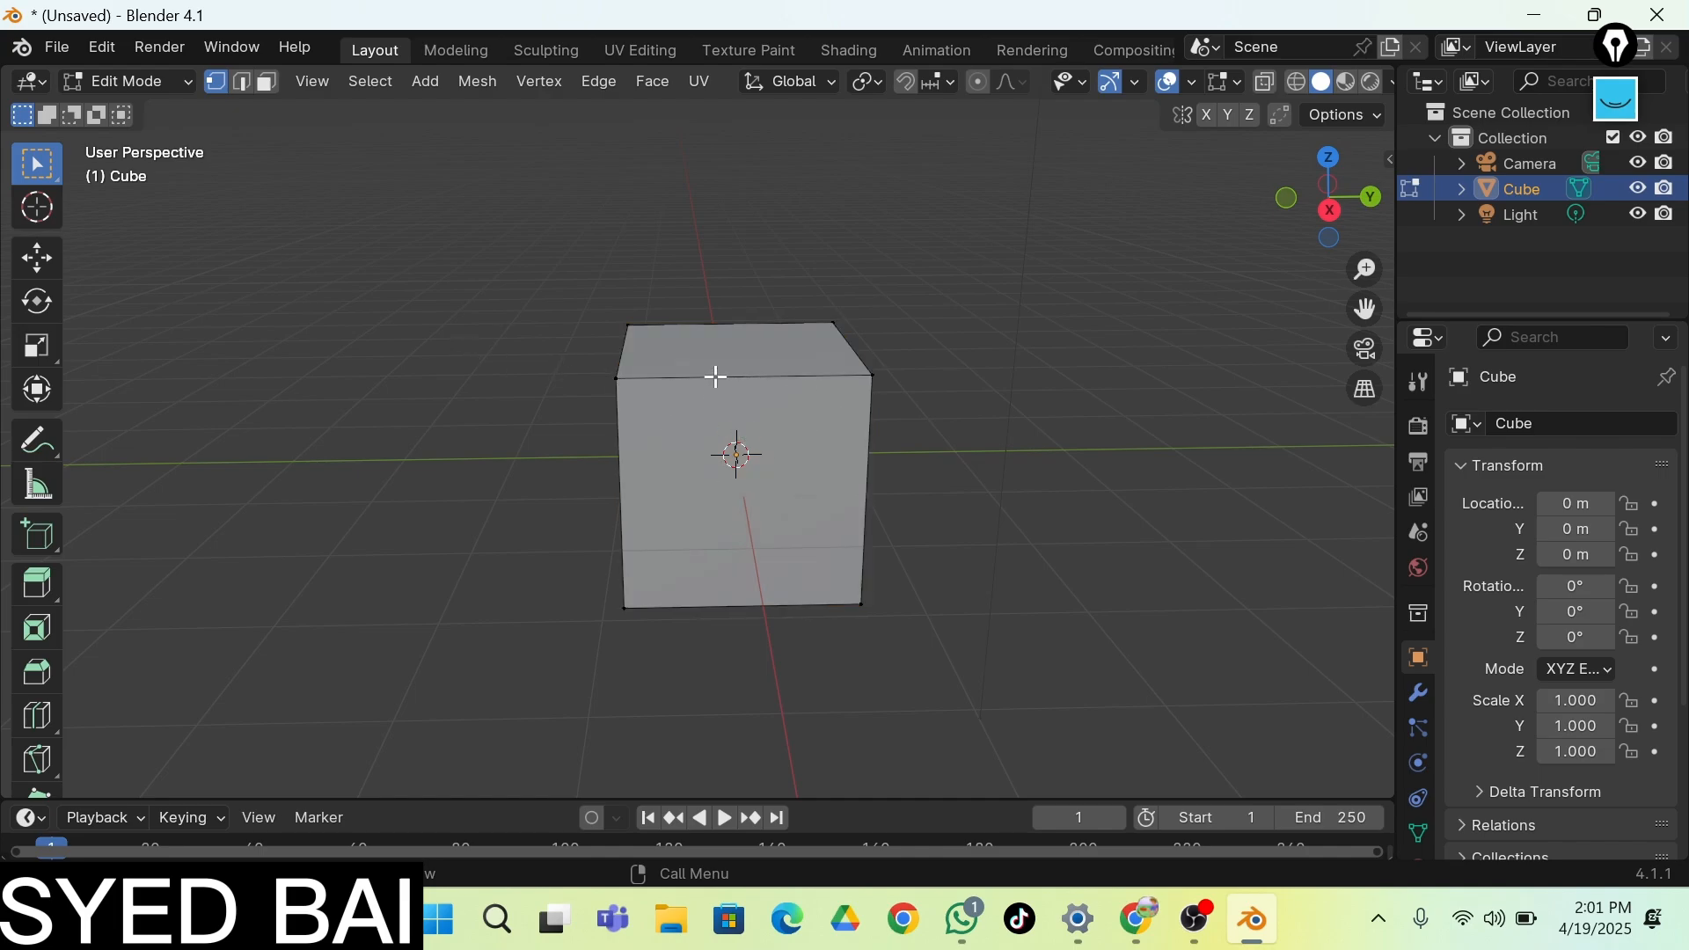
click(618, 381)
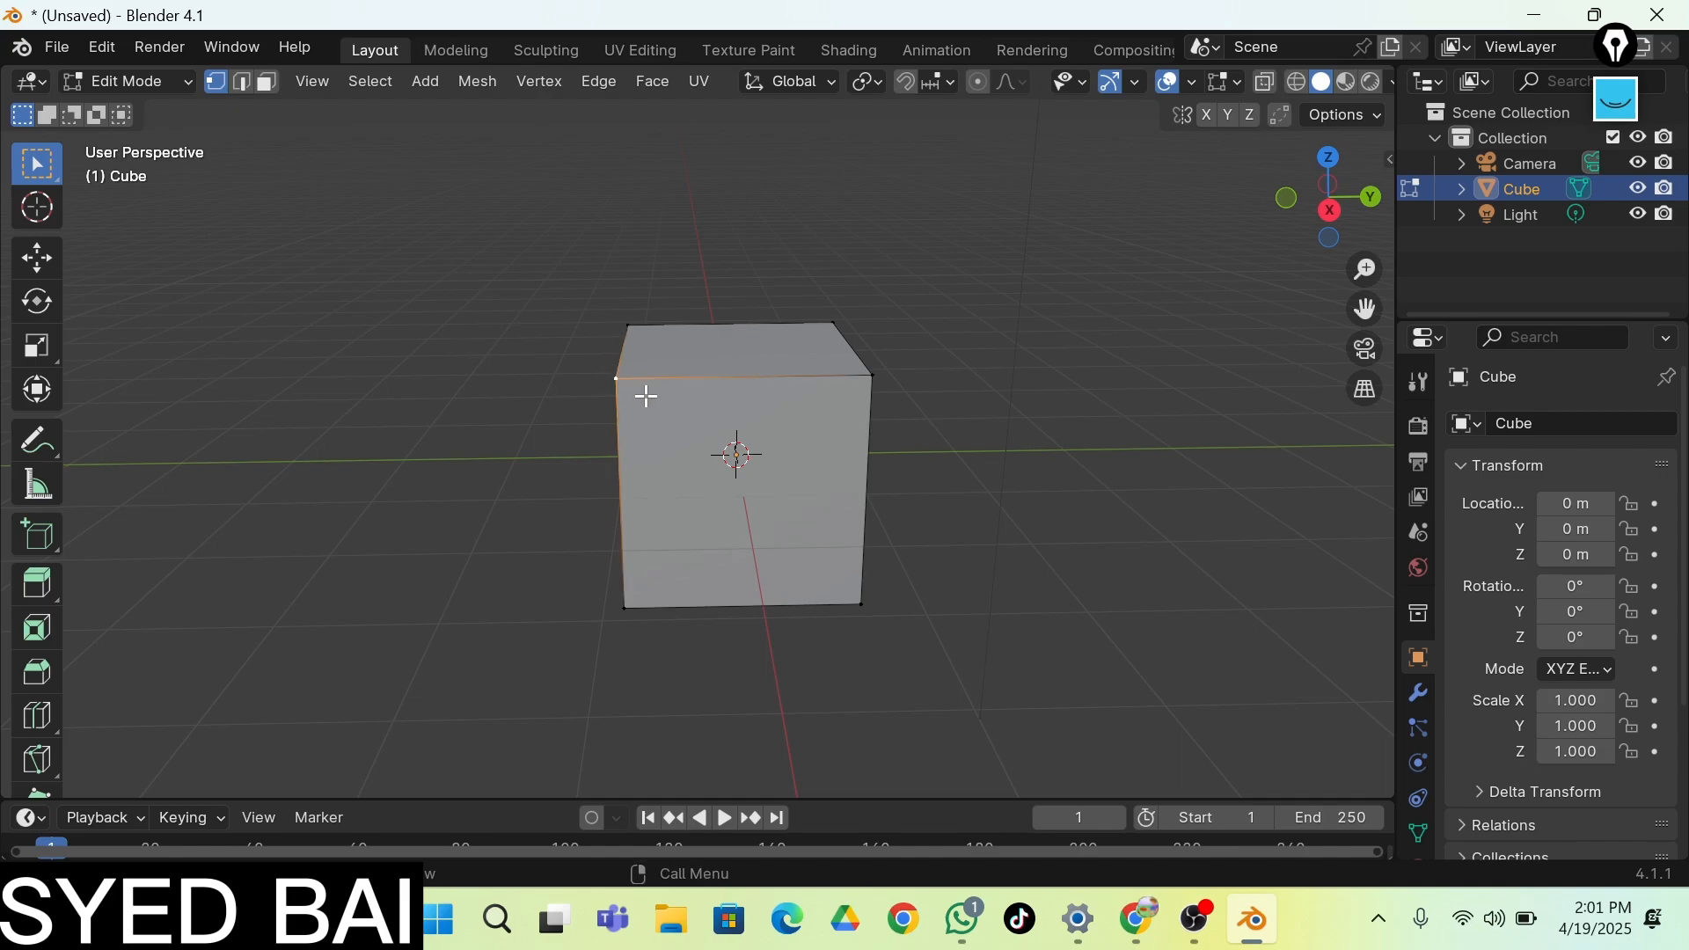
click(872, 377)
Select all four corner vertices of the cube's top face together, starting from the back right one
click(835, 322)
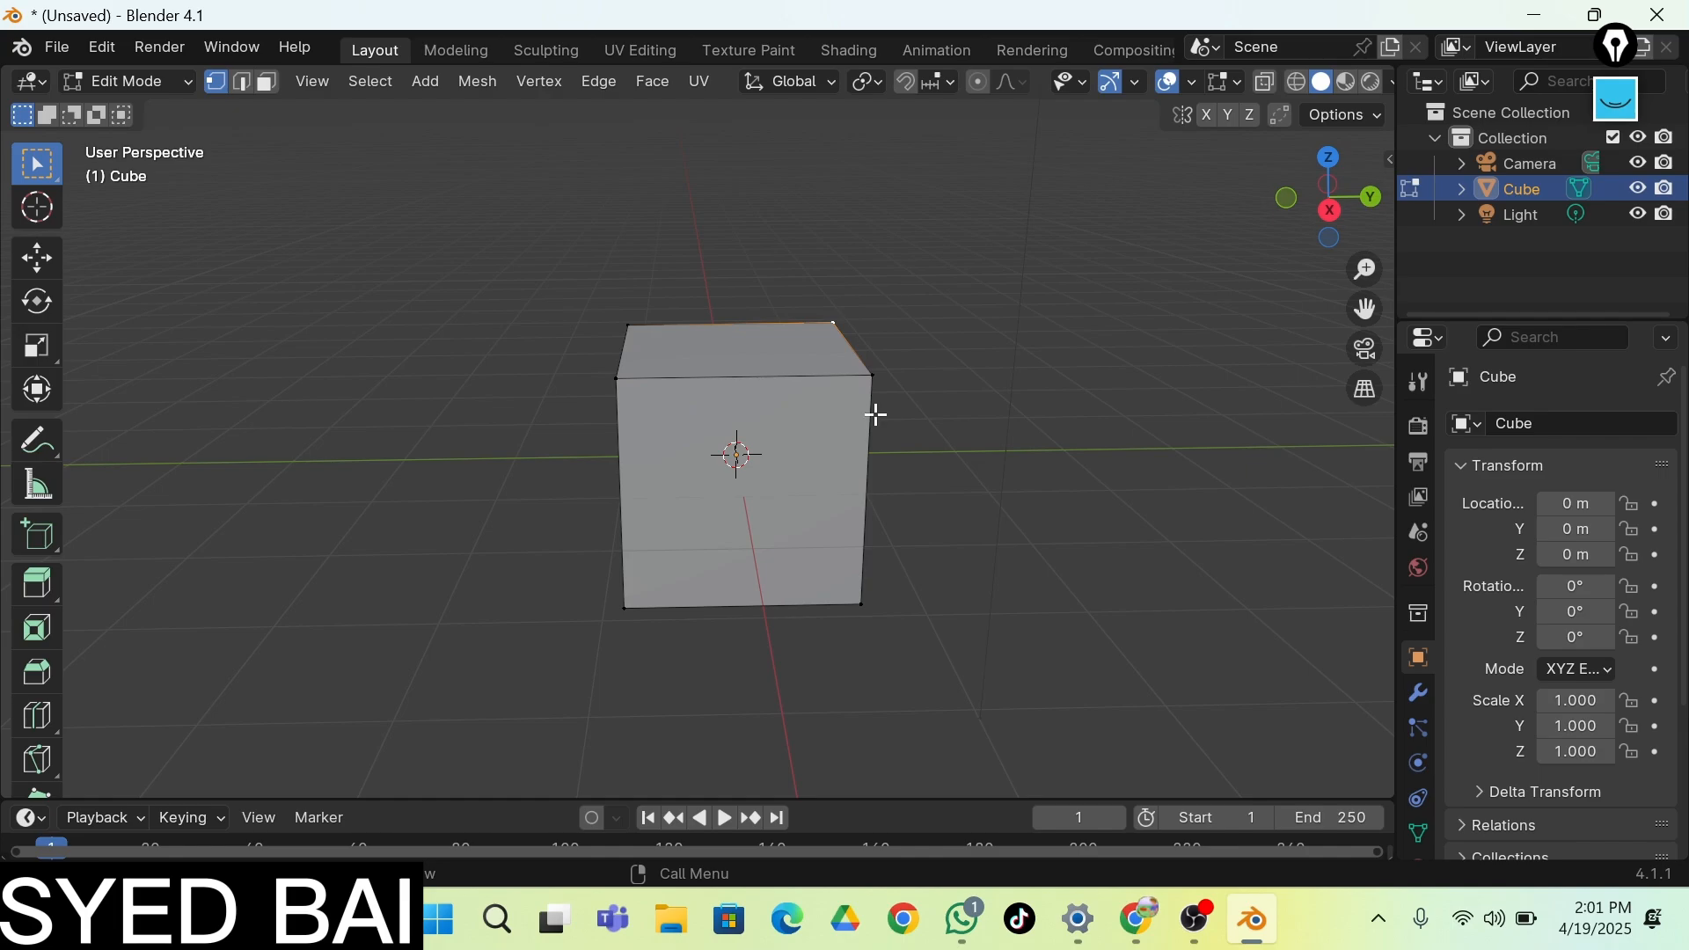
shift+click(873, 376)
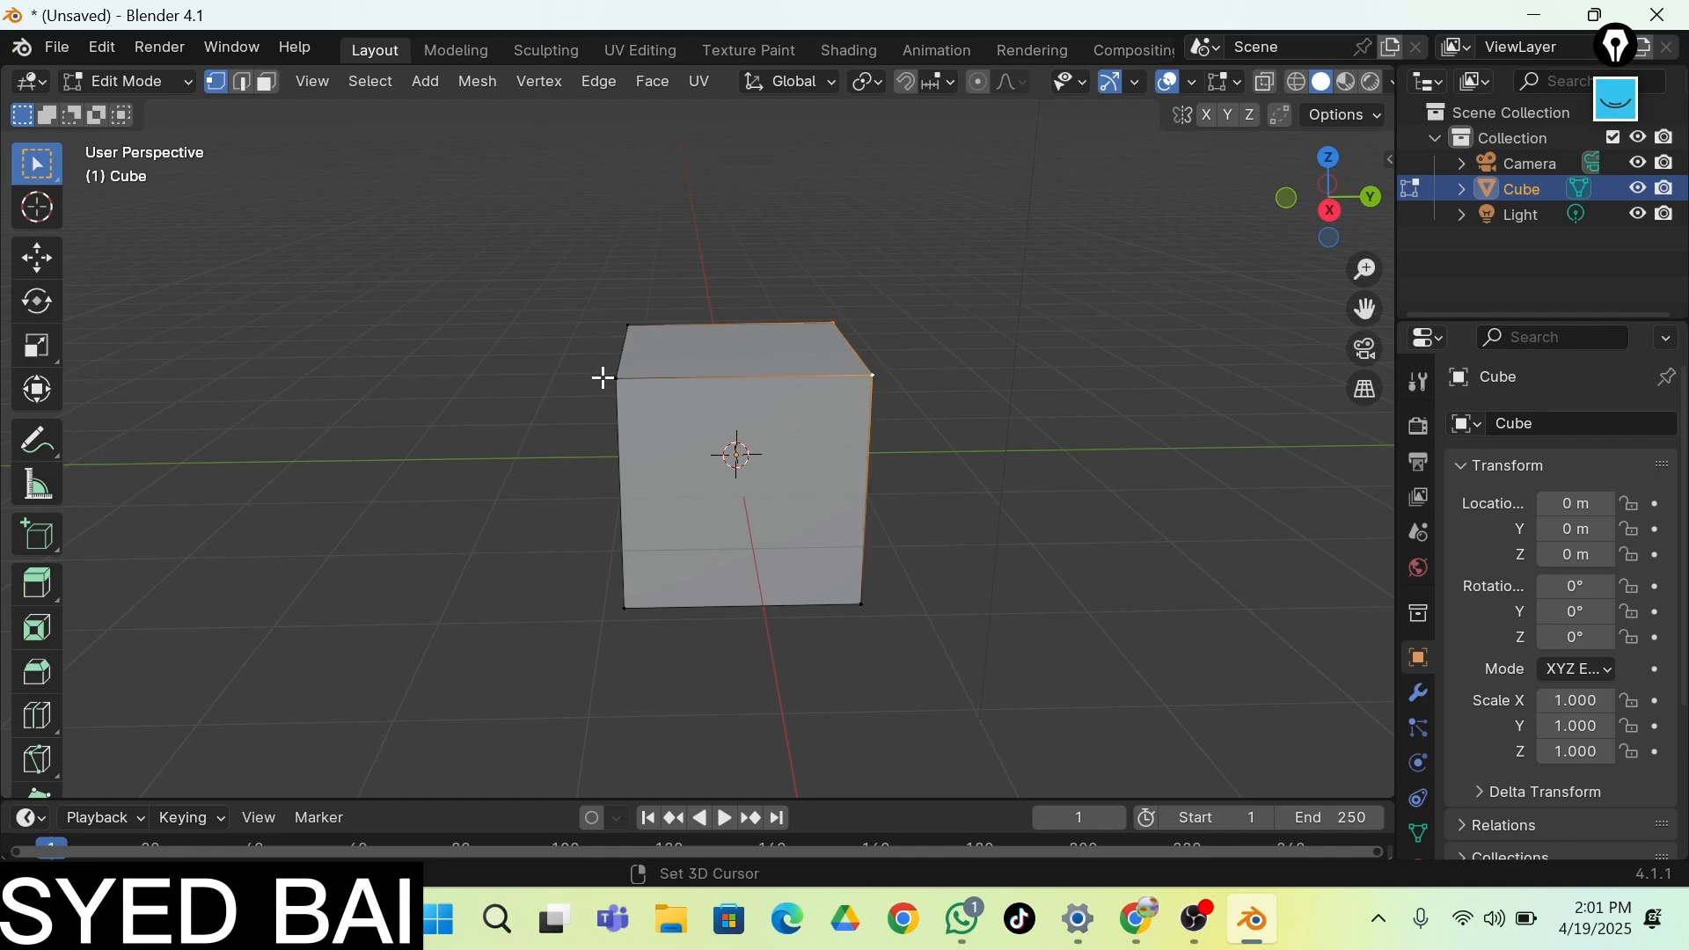
shift+click(616, 378)
shift+click(628, 325)
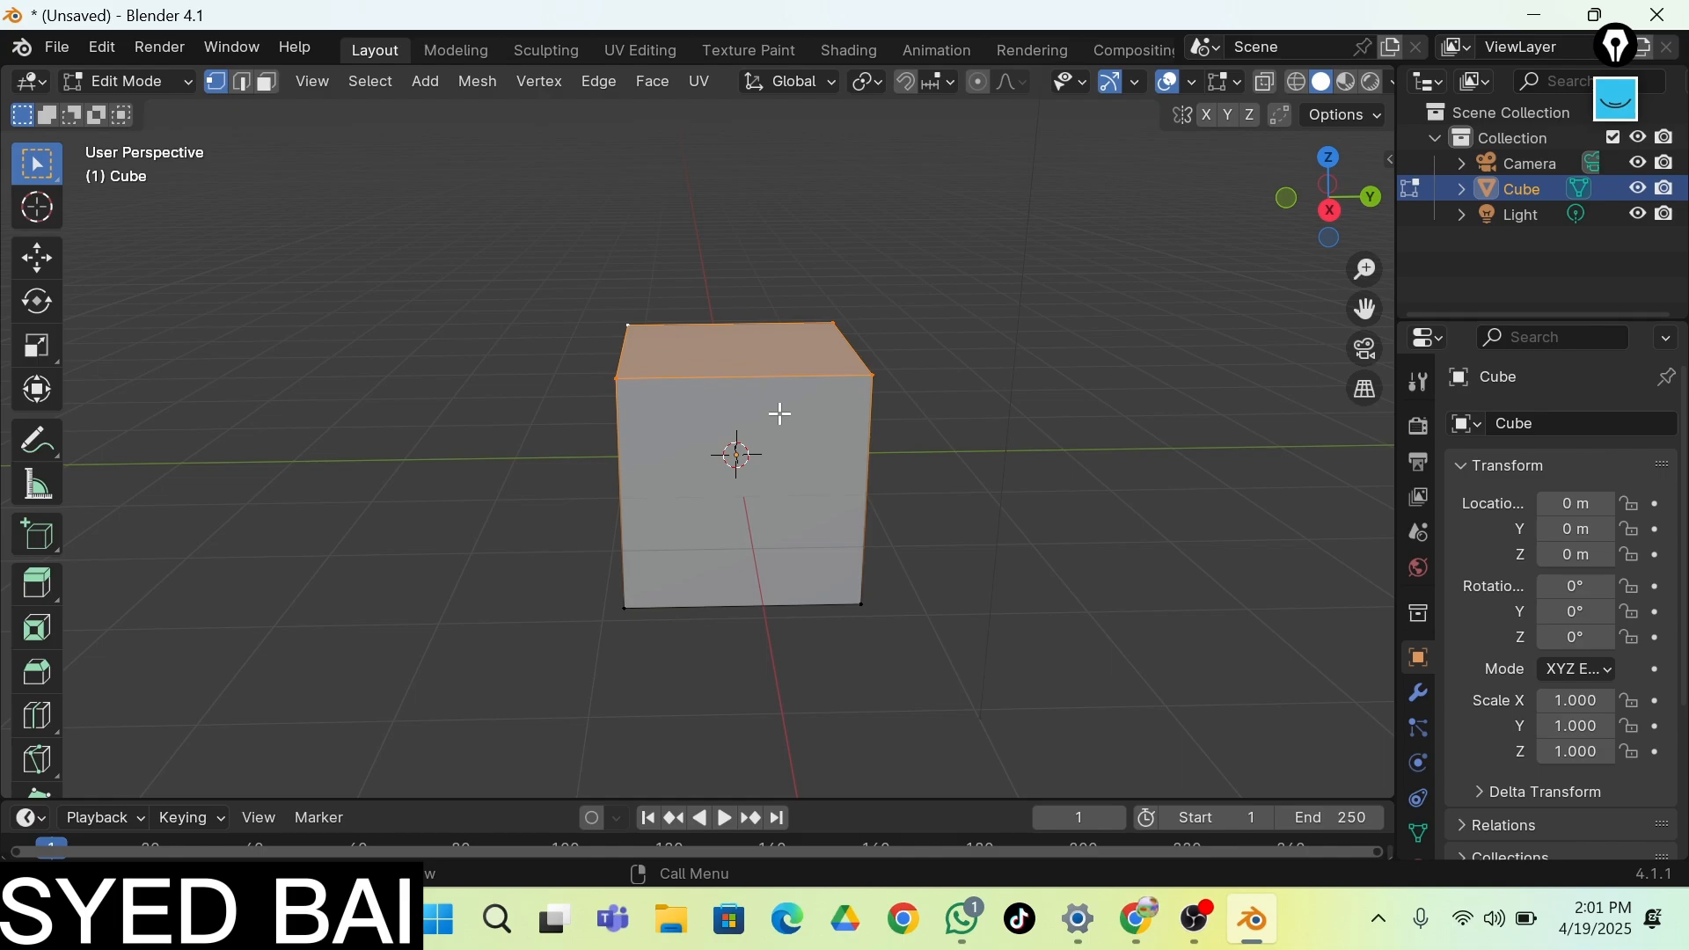
Clear the selection and leave only the front left vertex of the cube's top face selected
click(1010, 403)
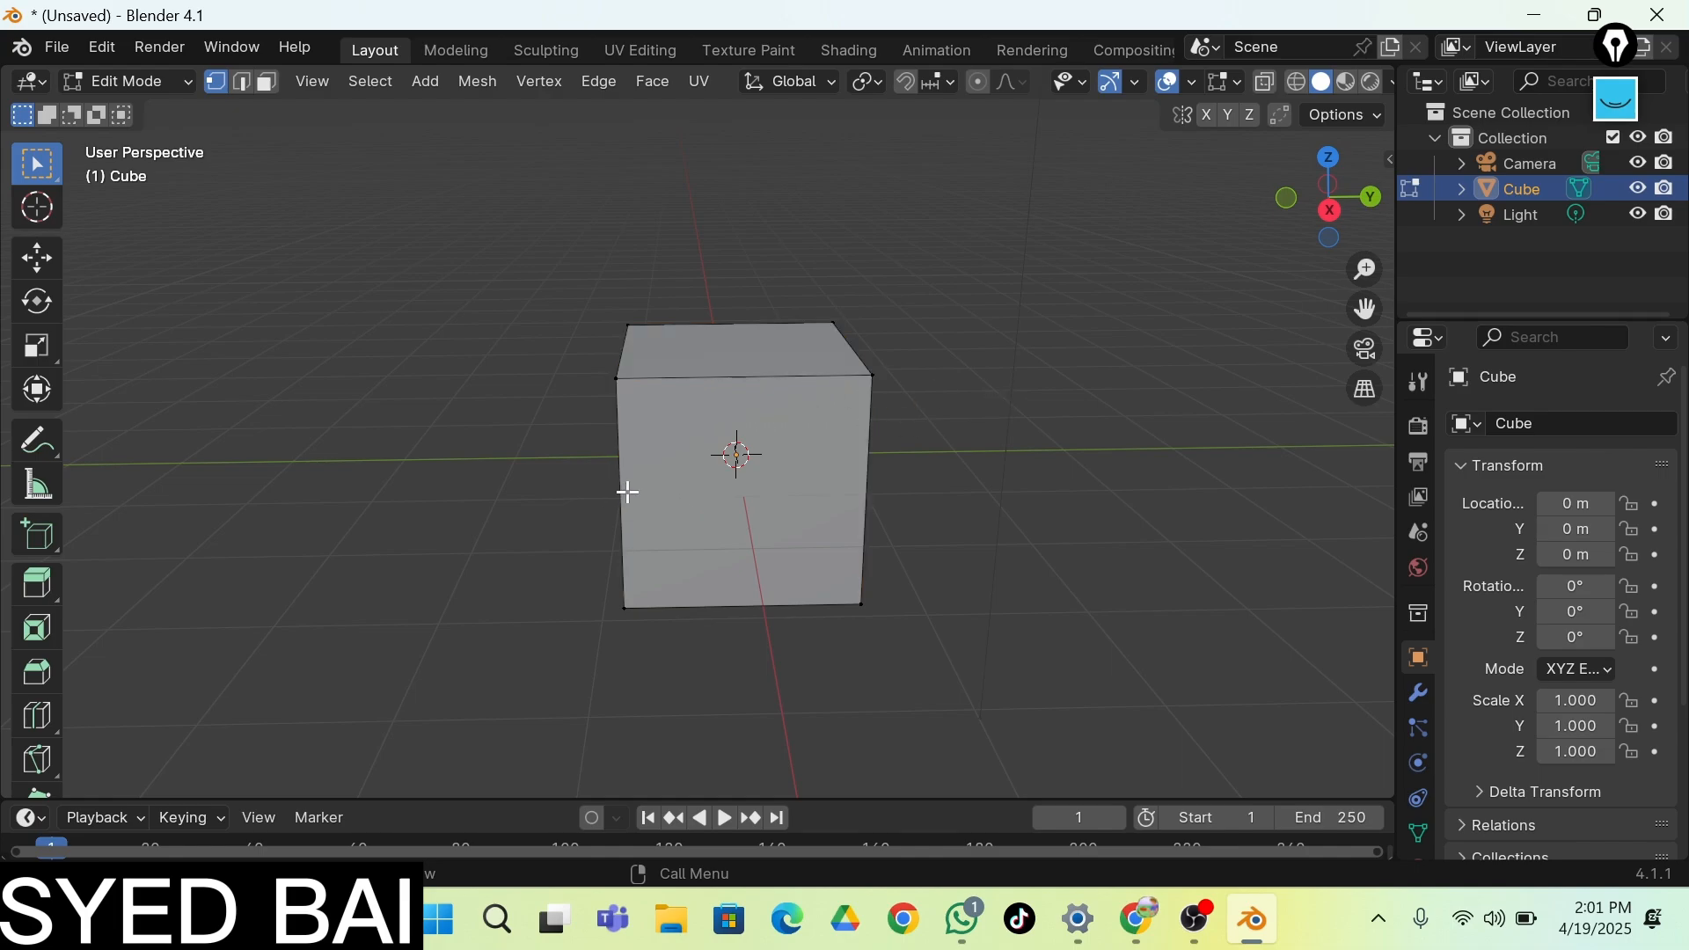
click(874, 378)
click(615, 379)
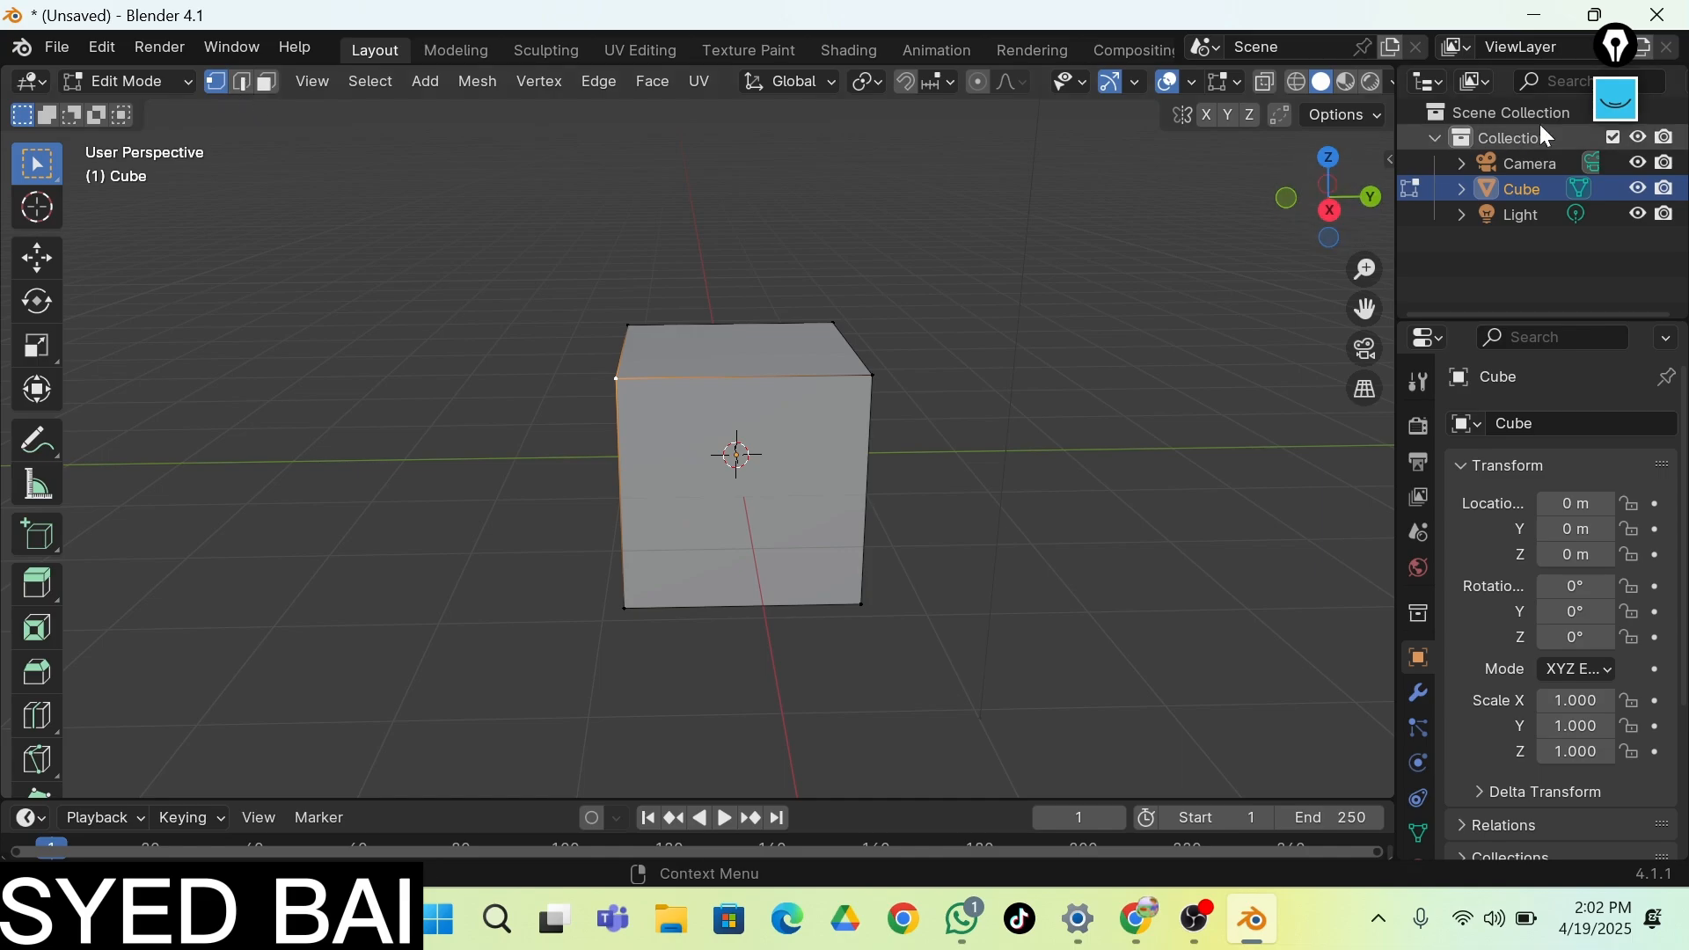
With the annotation pen, circle the mesh selection modes, mark vertex select and circle the cube's selected vertex
click(1617, 98)
click(1627, 230)
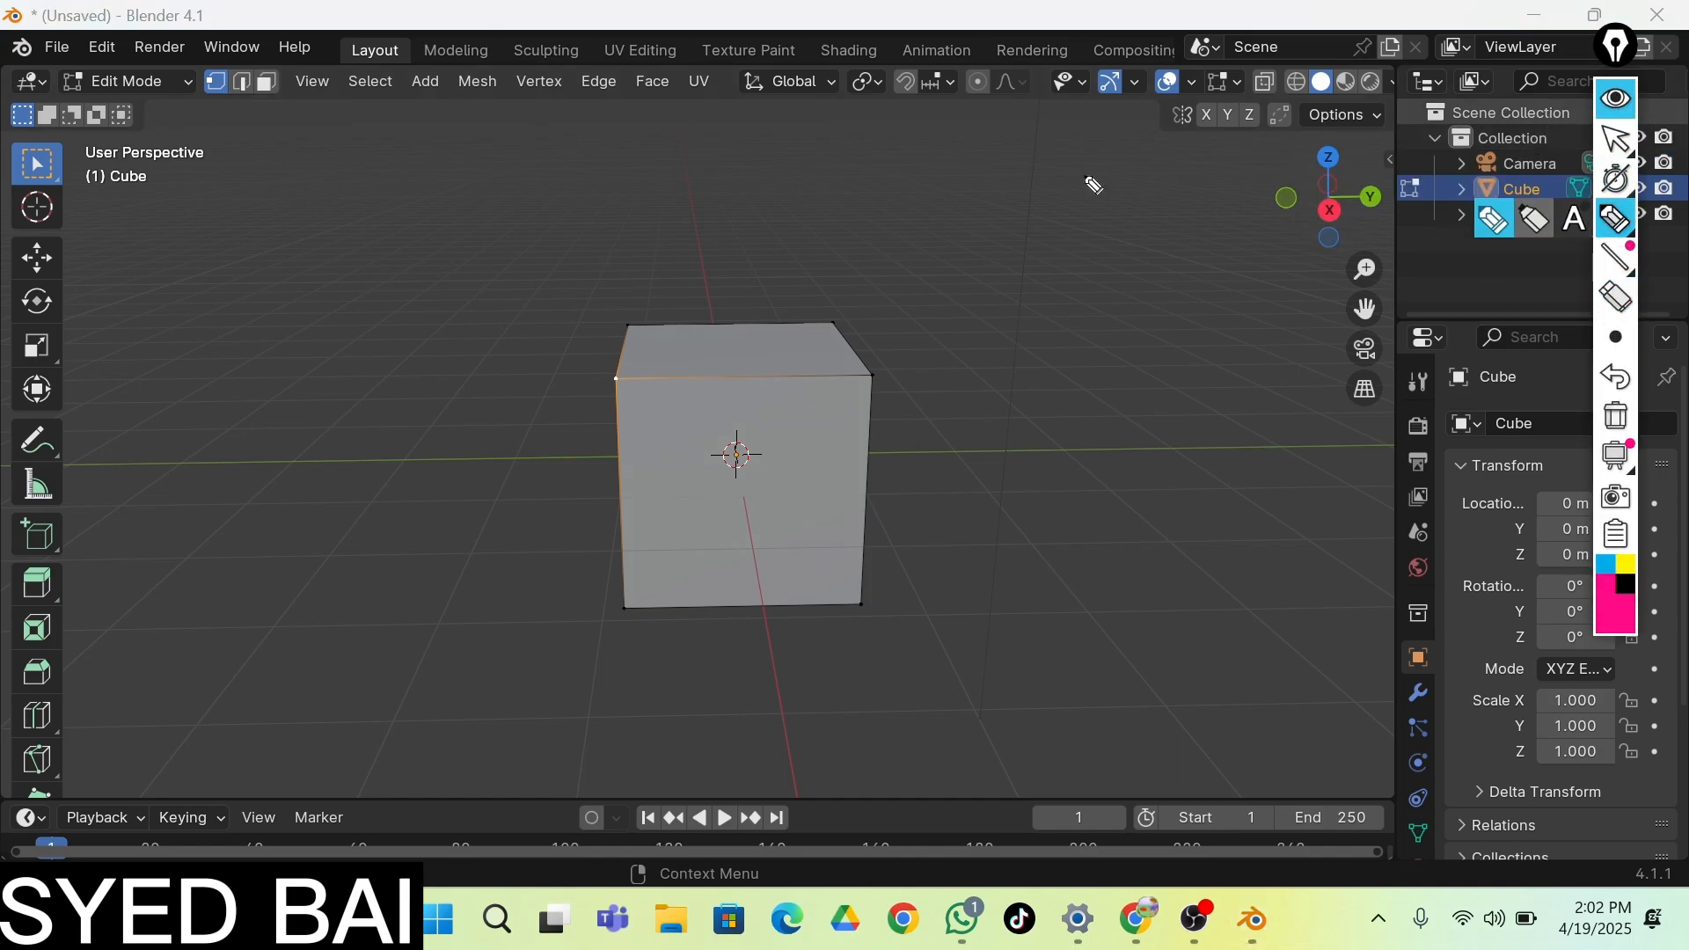
mouse_move(304, 70)
mouse_down()
mouse_move(236, 64)
mouse_move(211, 111)
mouse_move(318, 90)
mouse_up()
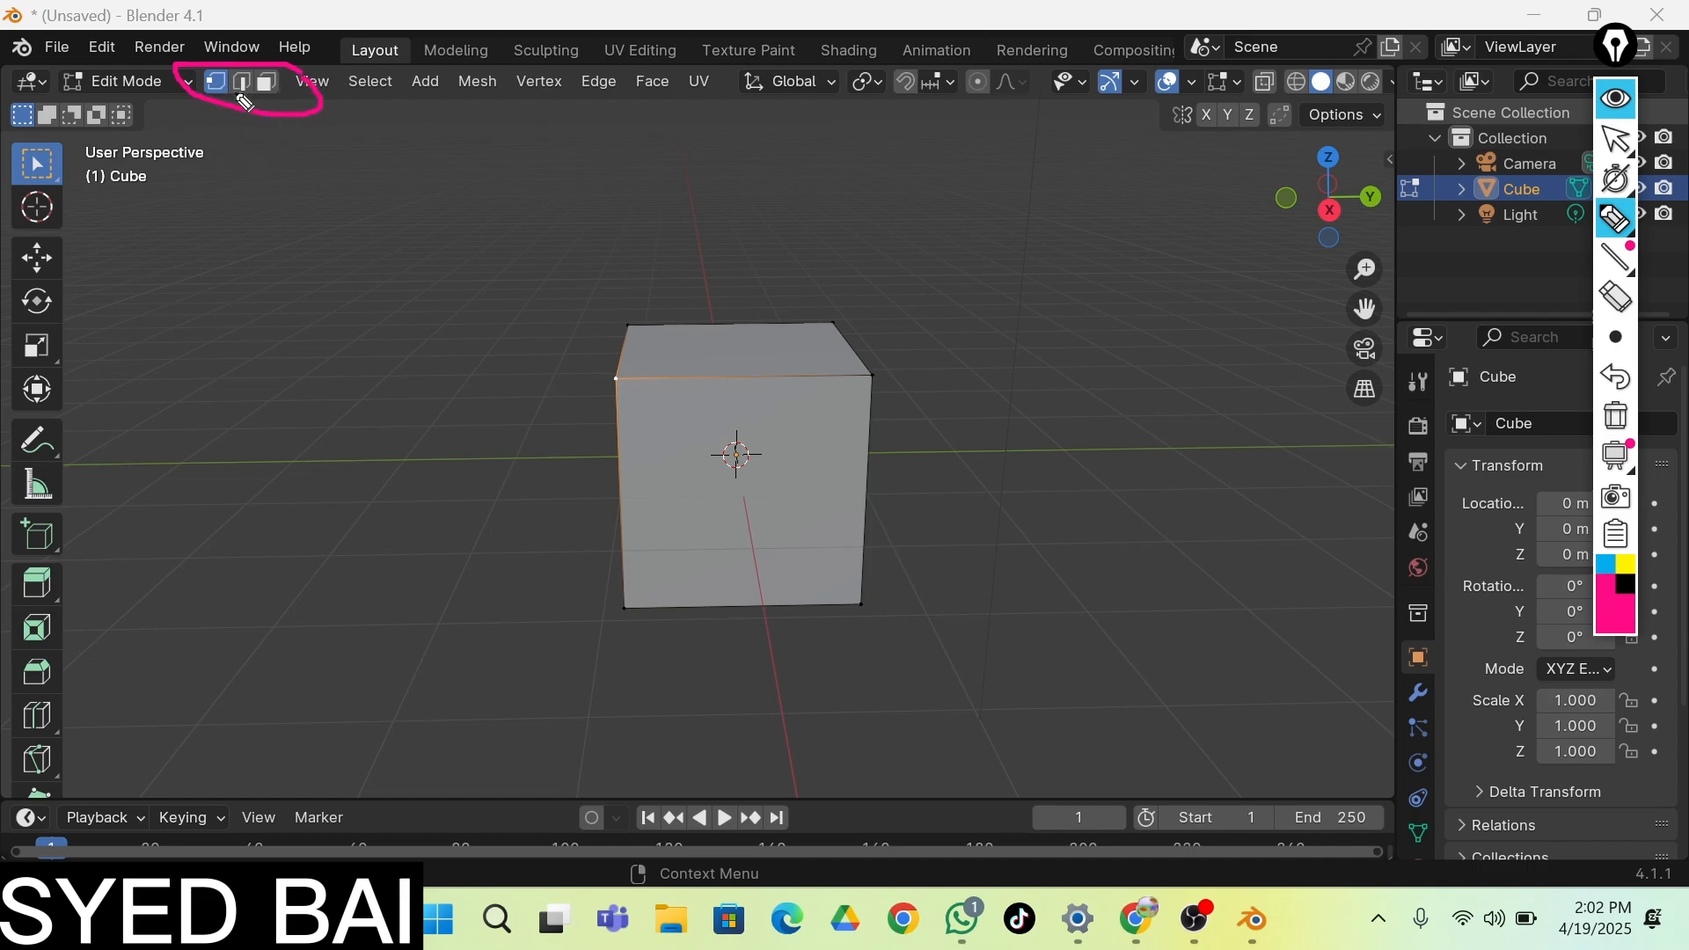
drag(217, 92, 217, 189)
mouse_move(605, 358)
mouse_down()
mouse_move(628, 397)
mouse_move(607, 352)
mouse_up()
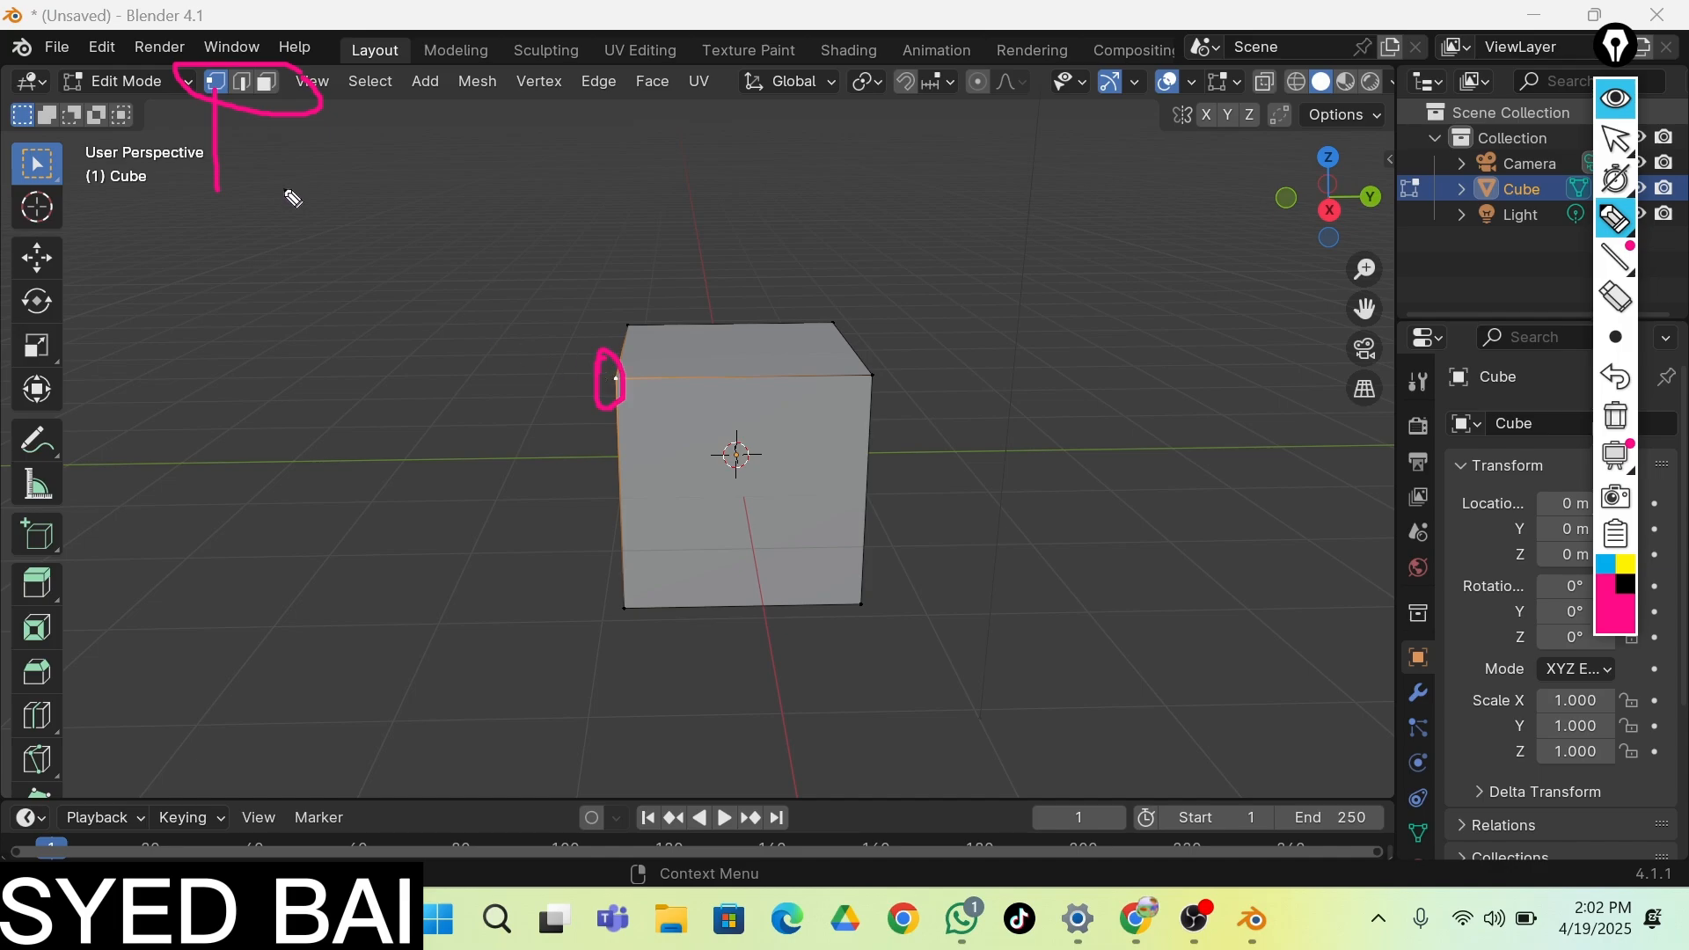
Mark the edge select mode and two of the cube's edges with the annotation pen
drag(240, 96, 246, 302)
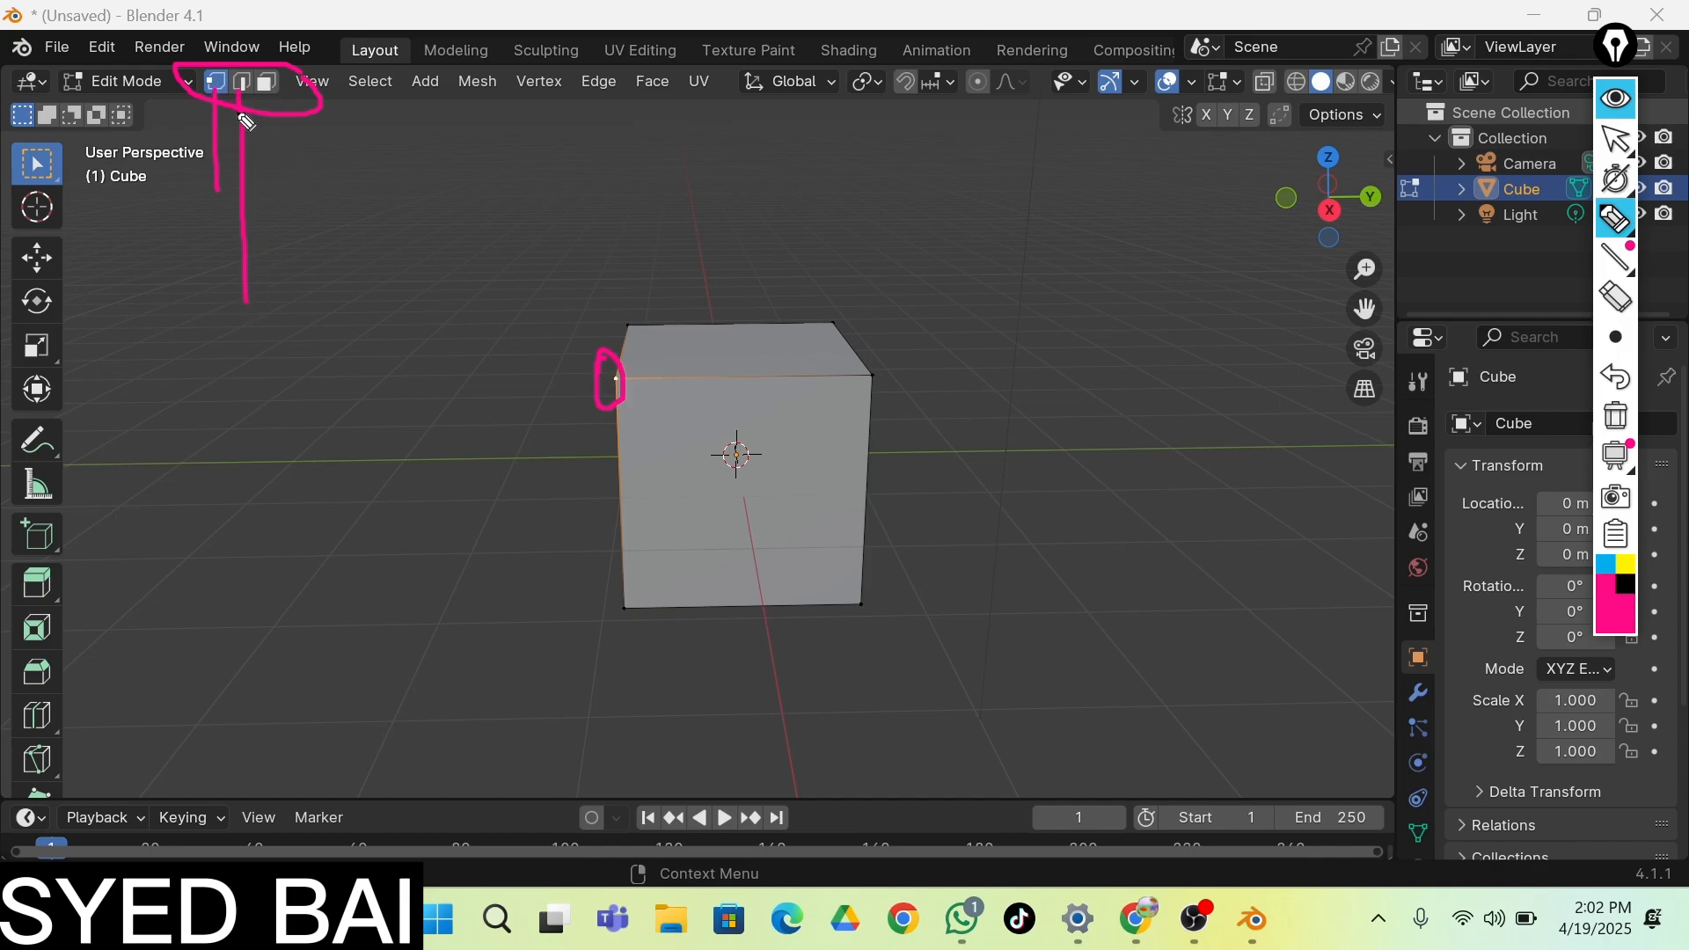
mouse_move(700, 346)
mouse_down()
mouse_move(701, 387)
mouse_move(747, 381)
mouse_move(696, 345)
mouse_move(702, 387)
mouse_up()
drag(869, 434, 874, 498)
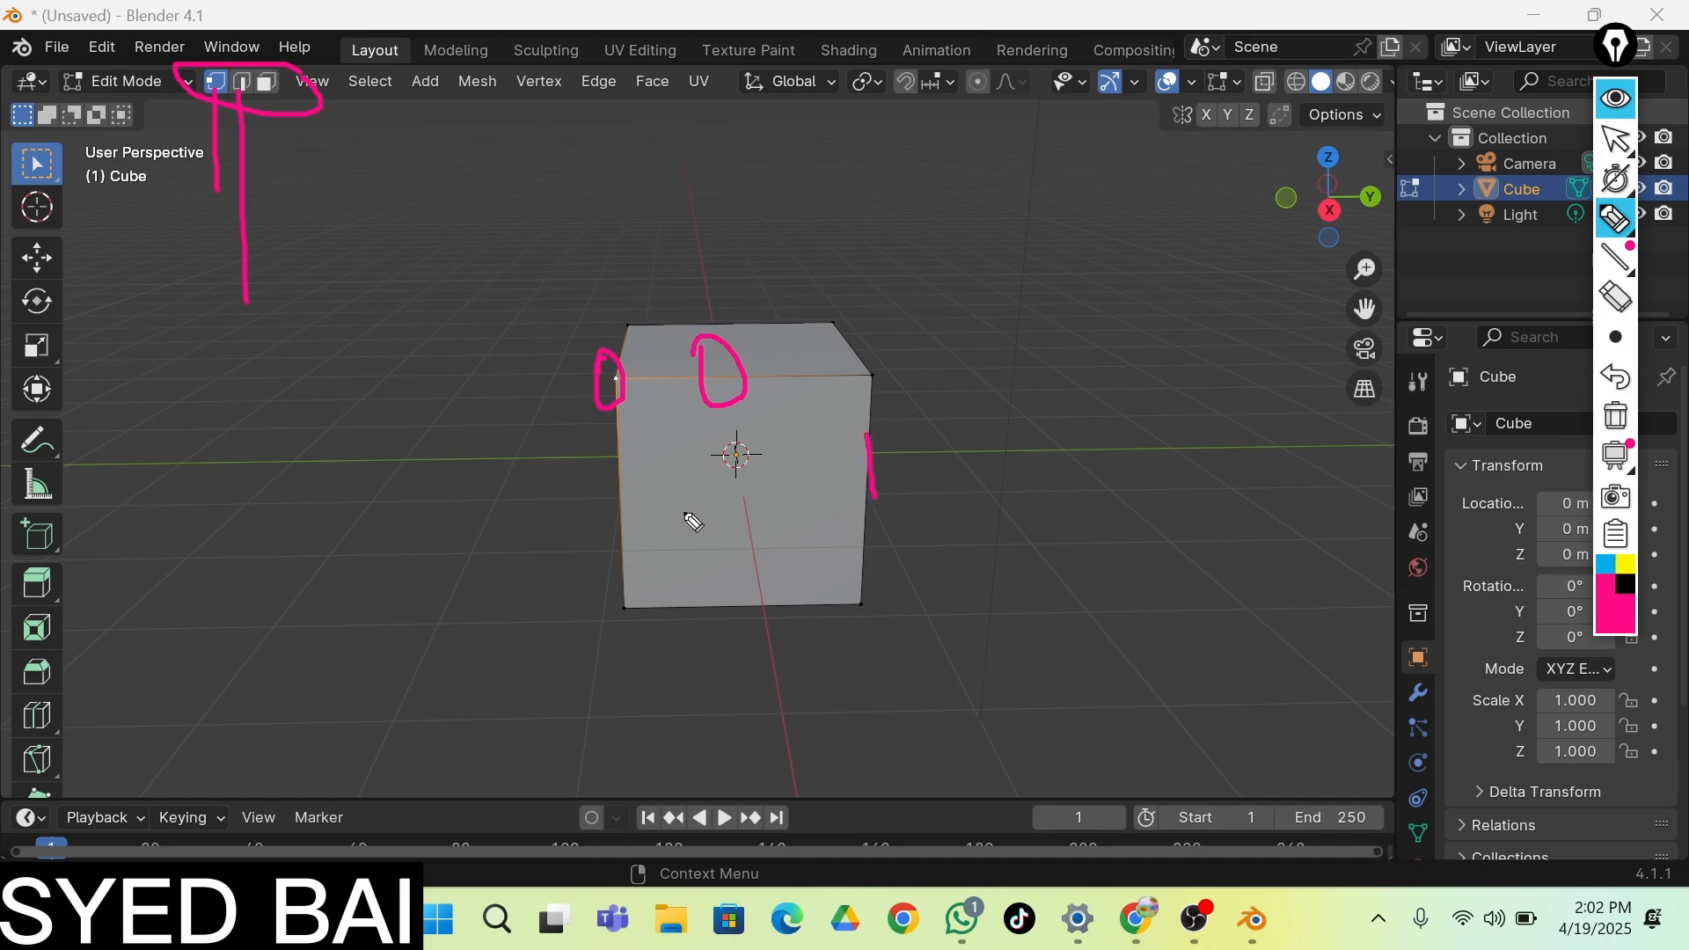
Mark two more front edges, the face select mode, and the cube's front and top faces with the annotation pen, then hide the annotations
drag(622, 456, 624, 496)
drag(713, 608, 779, 608)
drag(269, 81, 290, 356)
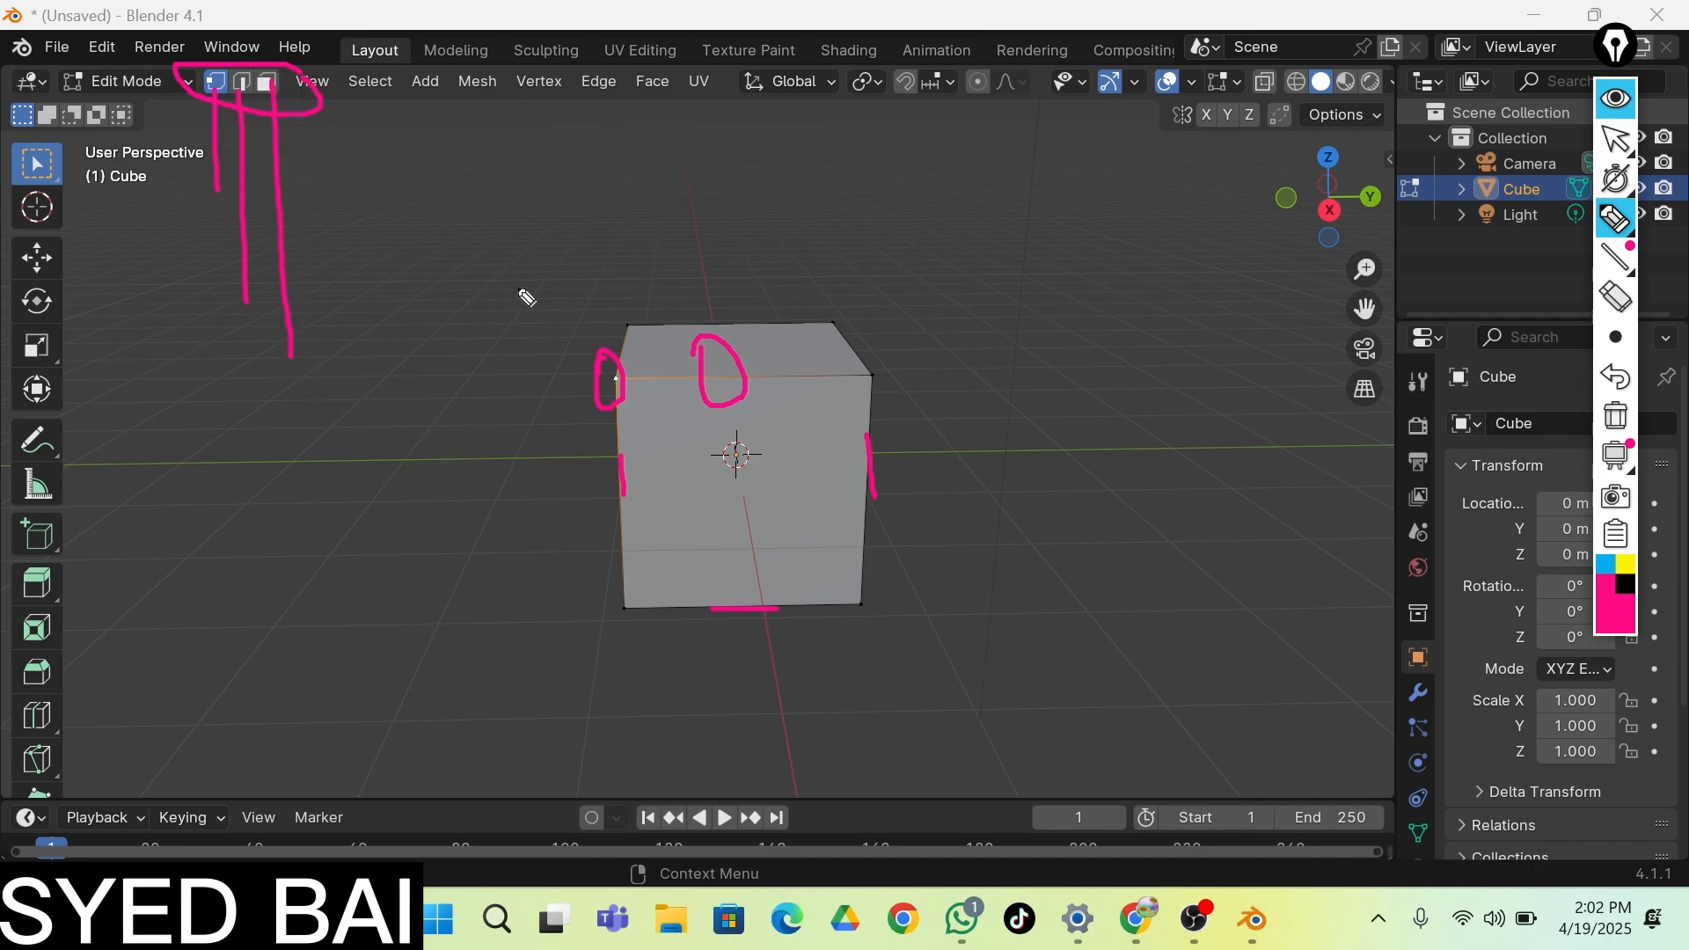
mouse_move(746, 431)
mouse_down()
mouse_move(766, 540)
mouse_move(730, 410)
mouse_up()
mouse_move(780, 343)
mouse_down()
mouse_move(660, 347)
mouse_move(695, 352)
mouse_up()
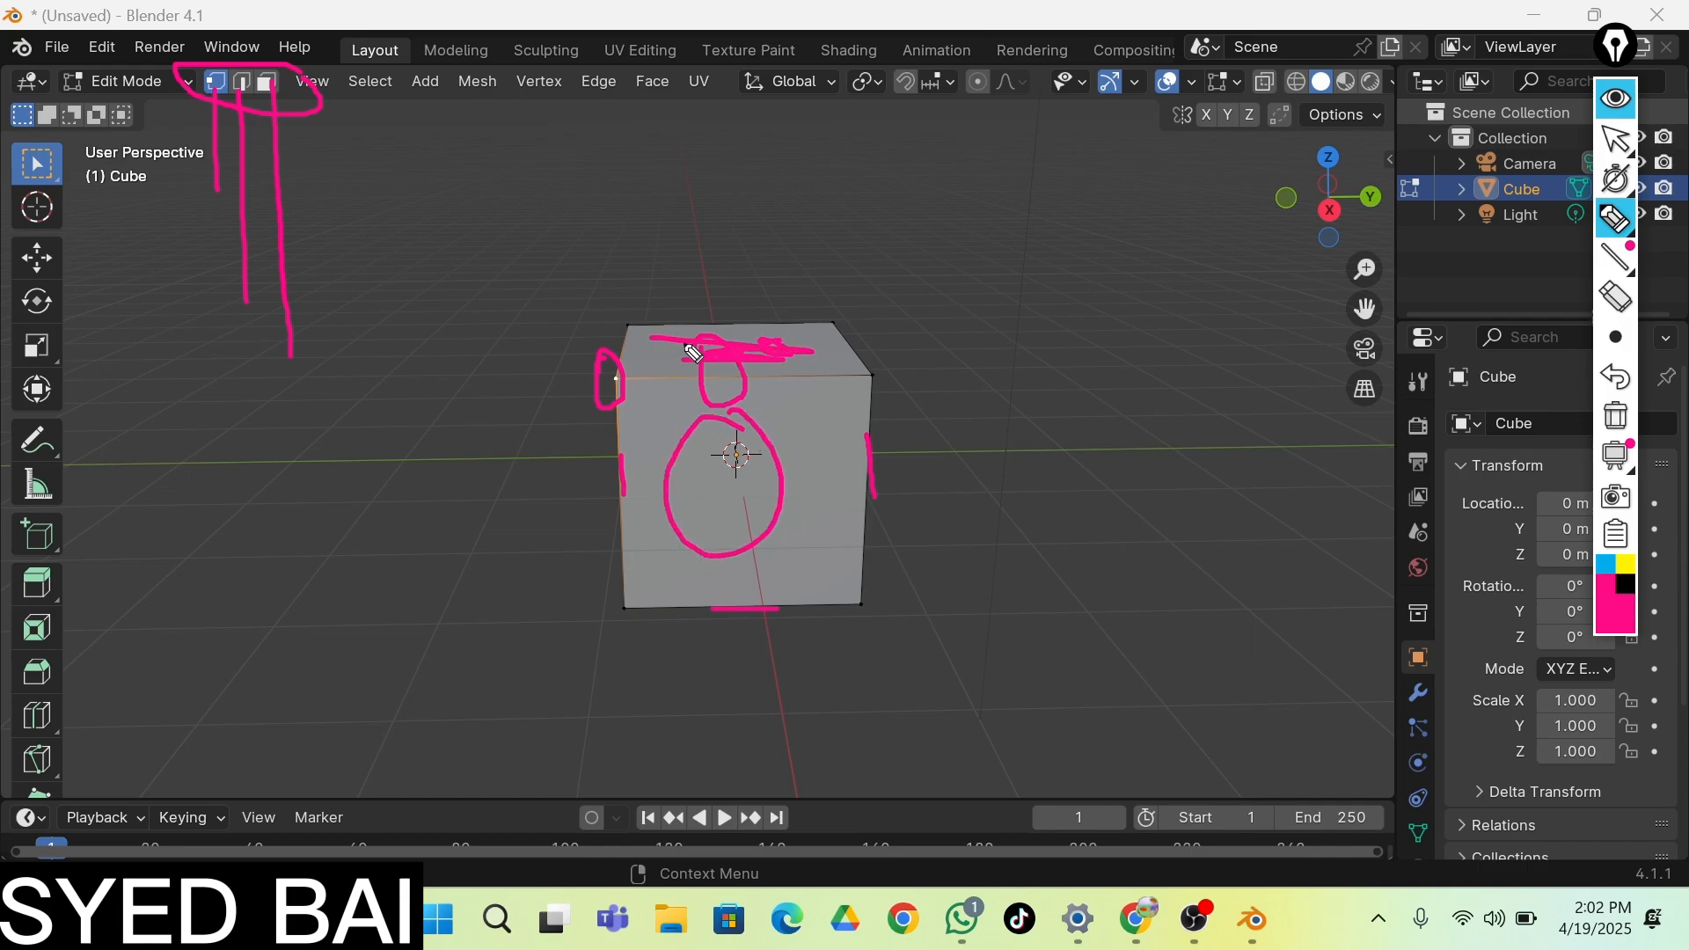
click(1619, 103)
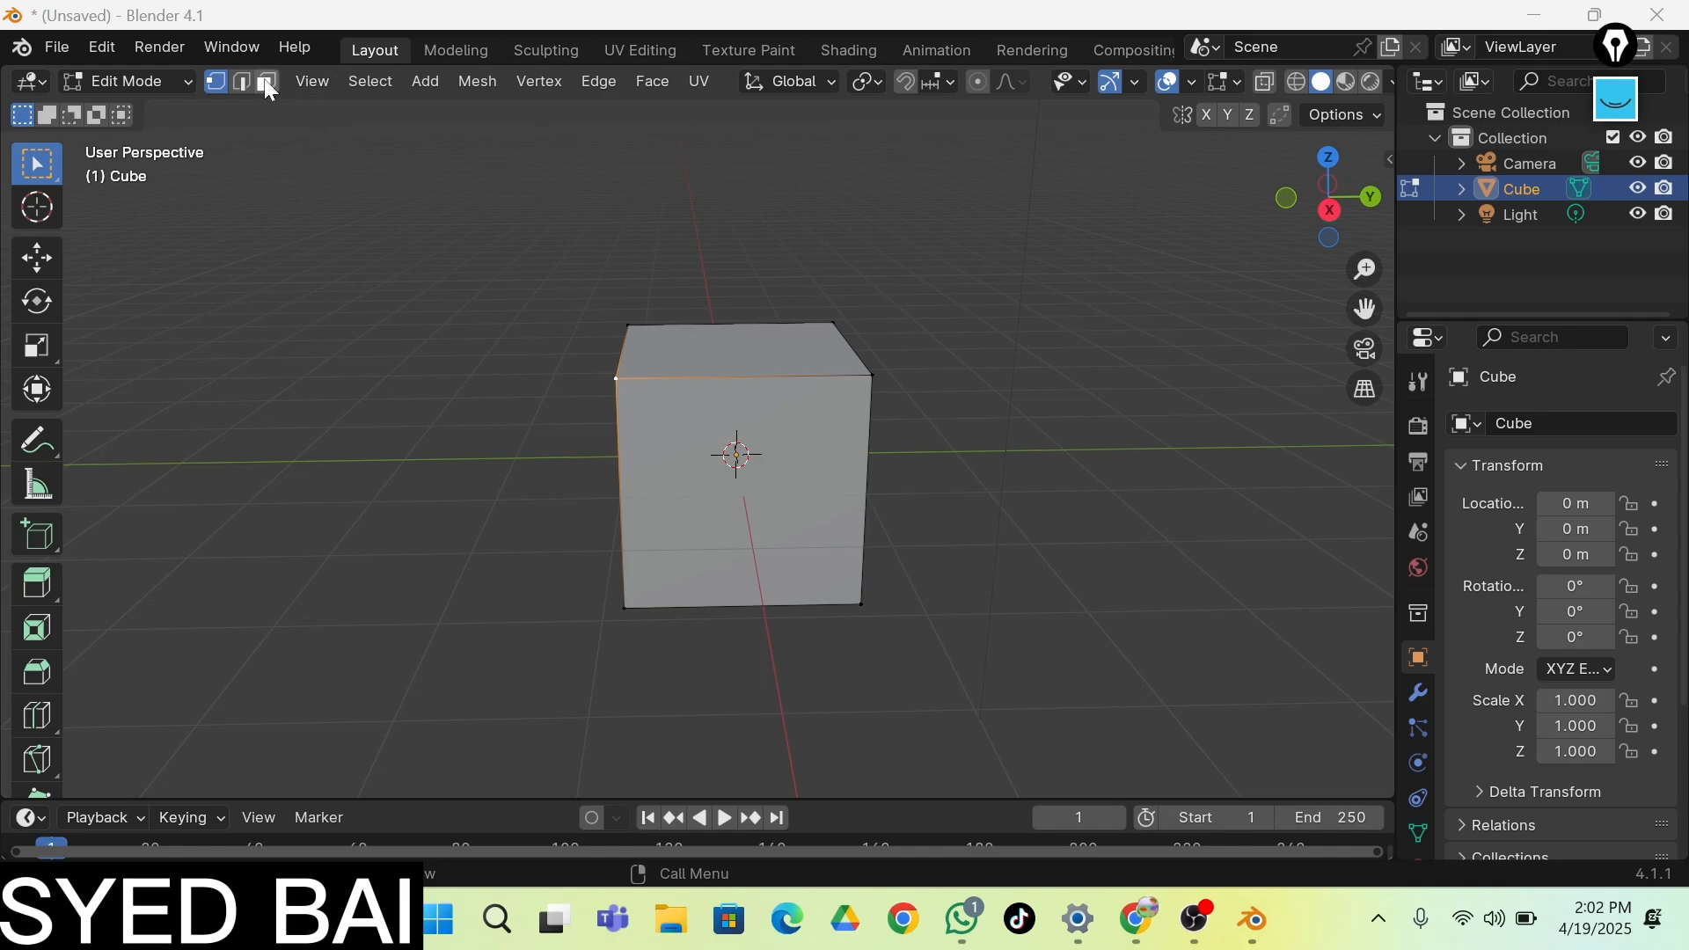
Switch to face select mode and select the cube's front face, extending the selection to the top and right side faces
click(266, 82)
click(698, 454)
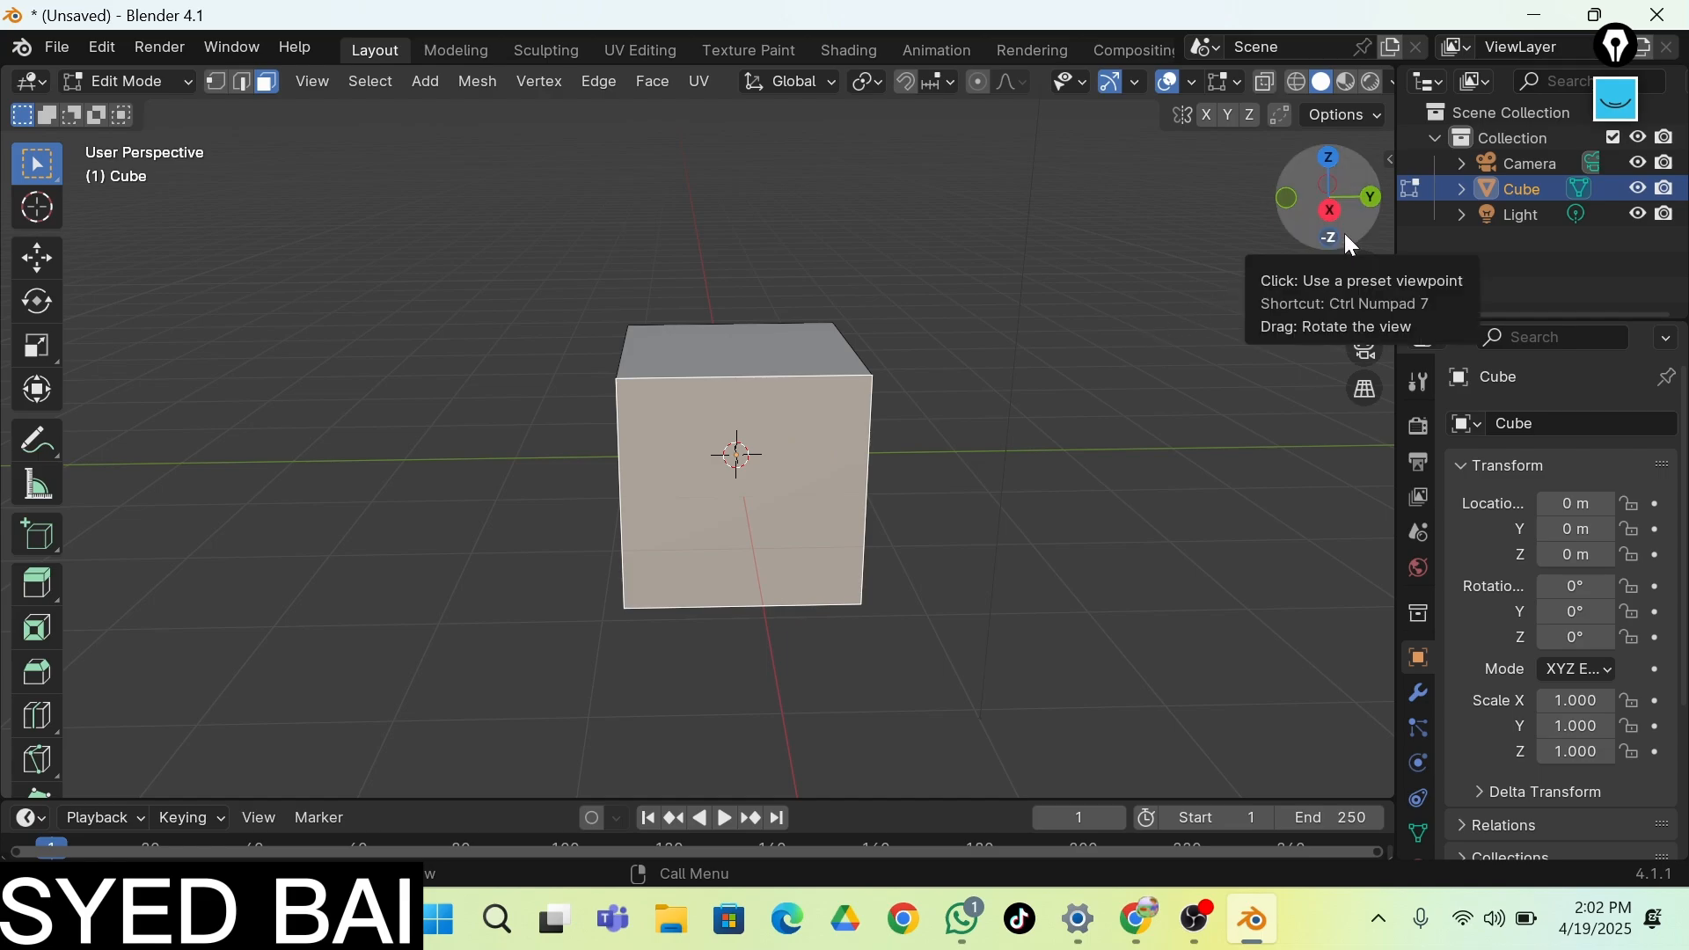
click(935, 338)
mouse_move(1327, 232)
mouse_down()
mouse_move(1261, 234)
mouse_move(1414, 236)
mouse_move(1309, 239)
mouse_up()
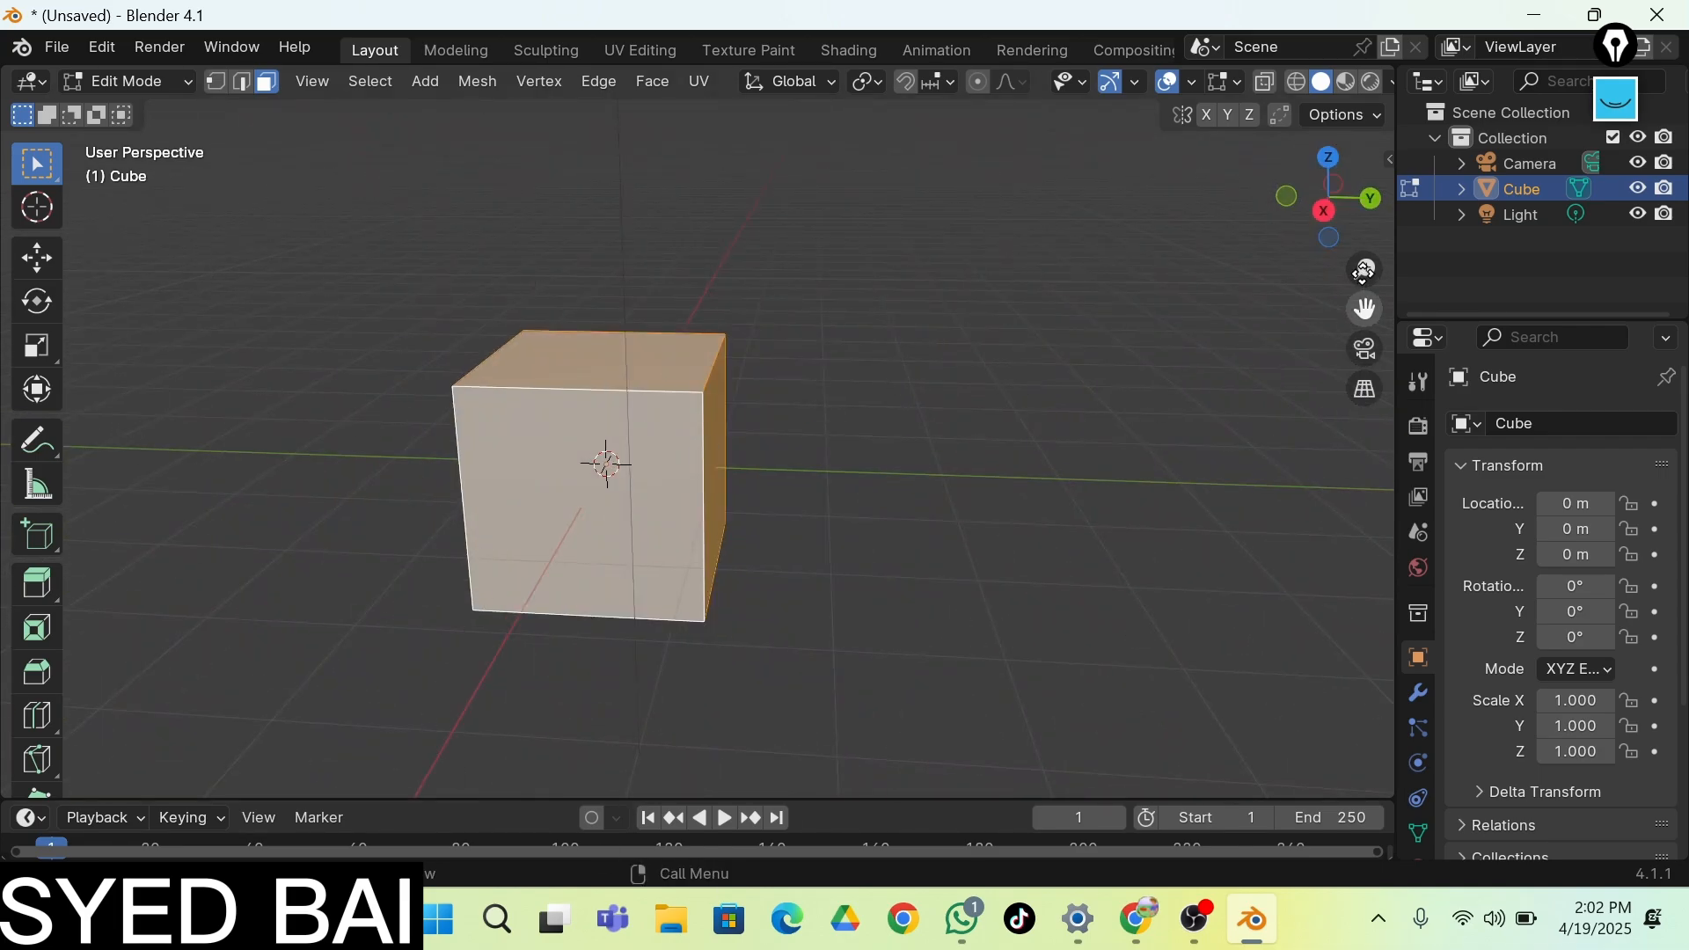
drag(1328, 239, 1351, 239)
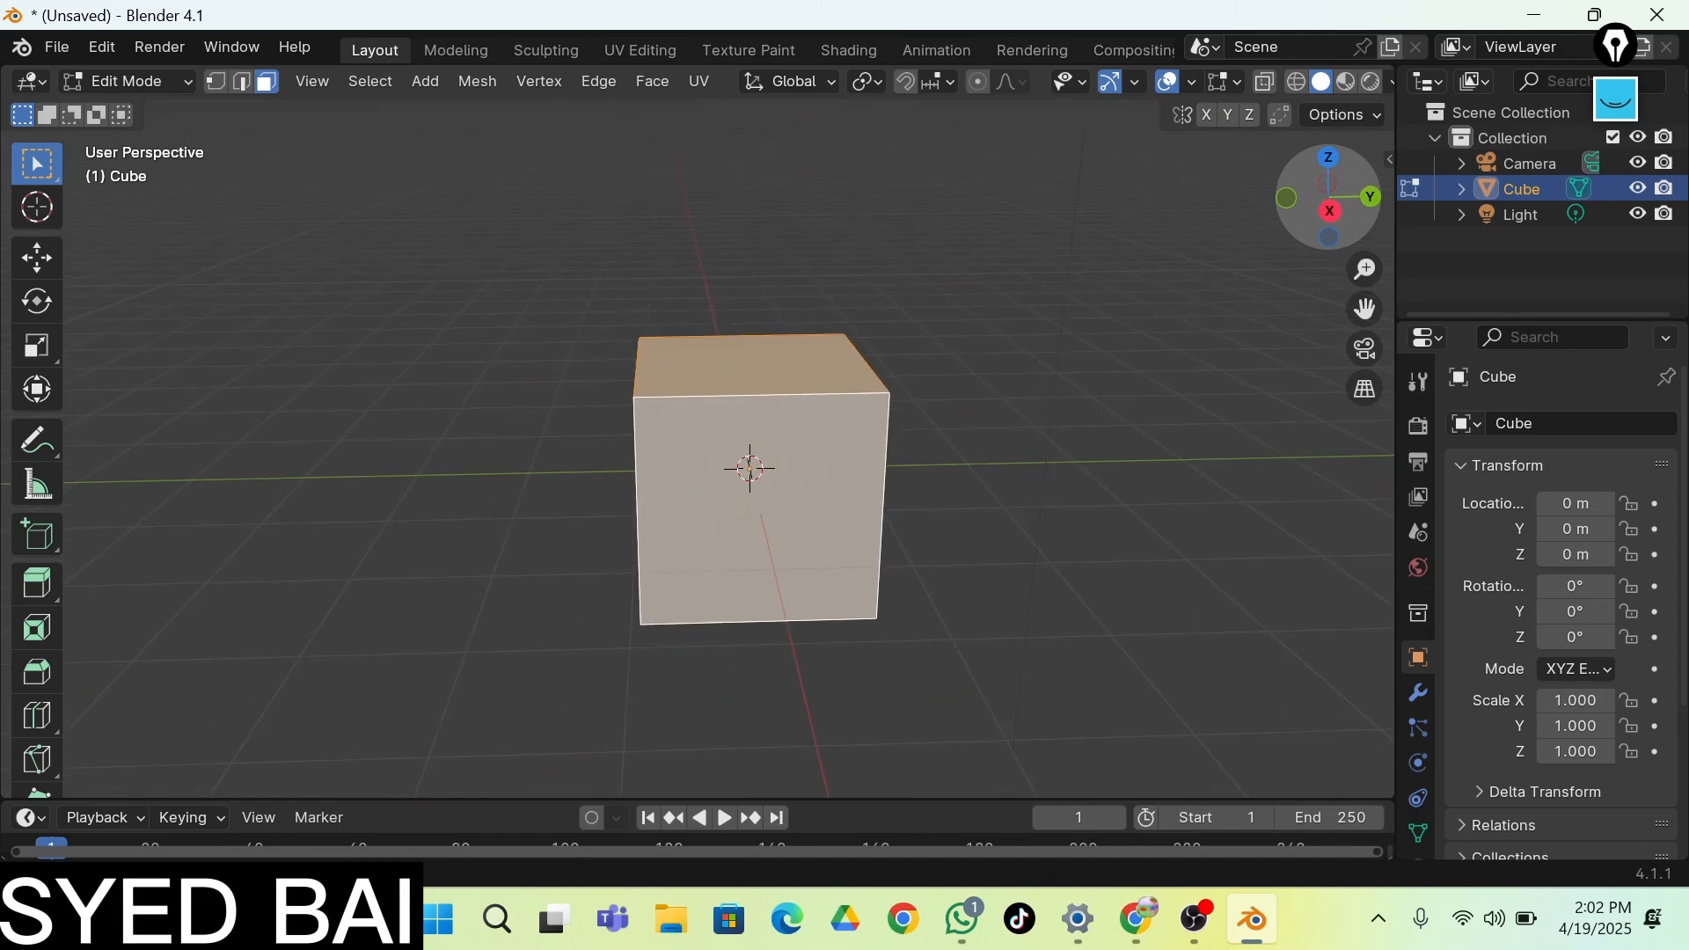
Replace the selection with the horizontal loop of faces around the cube's sides
click(774, 485)
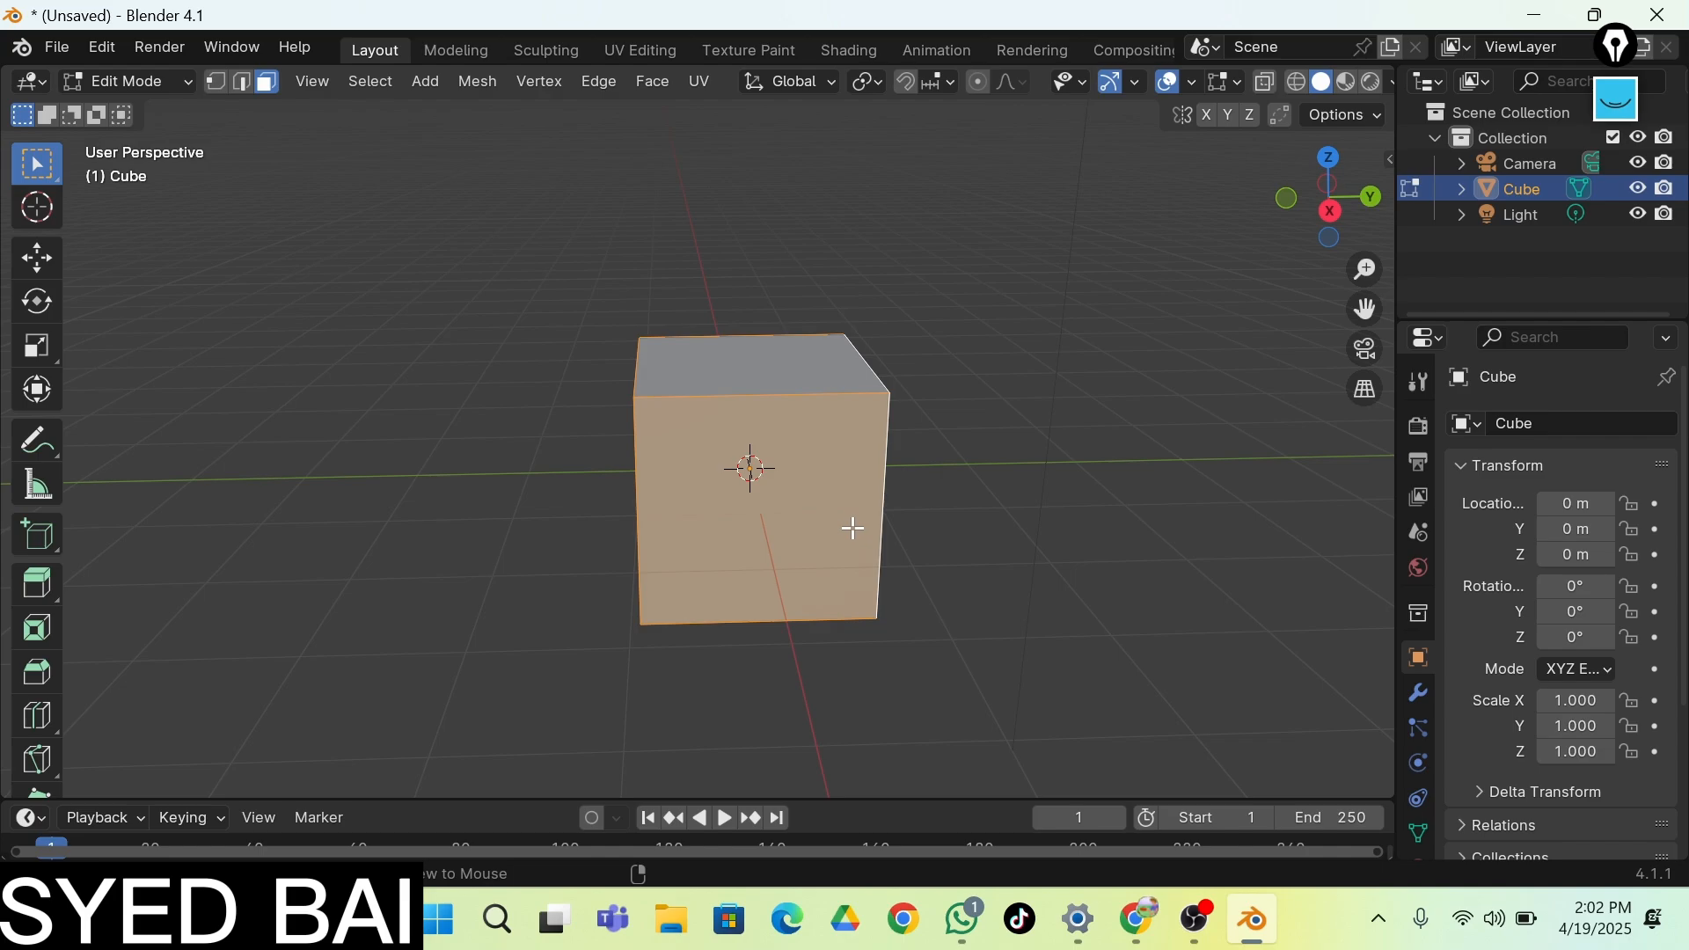
drag(1332, 197, 1377, 180)
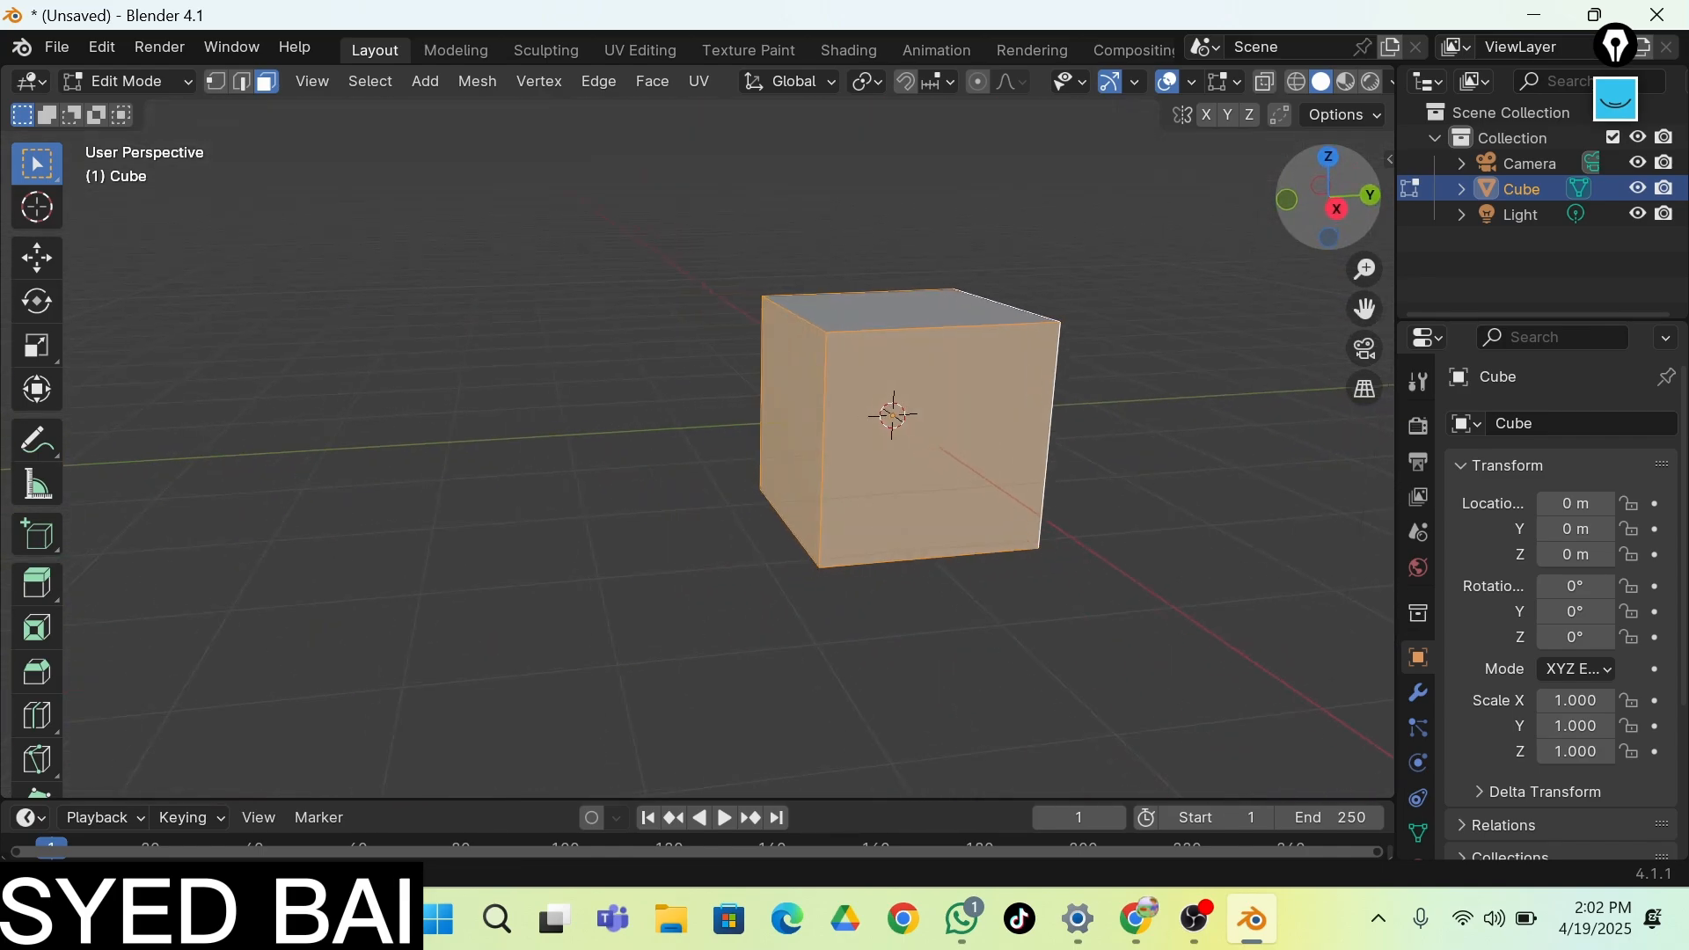
Select only the front face, then add the cube's other three side faces to the selection one by one
click(895, 416)
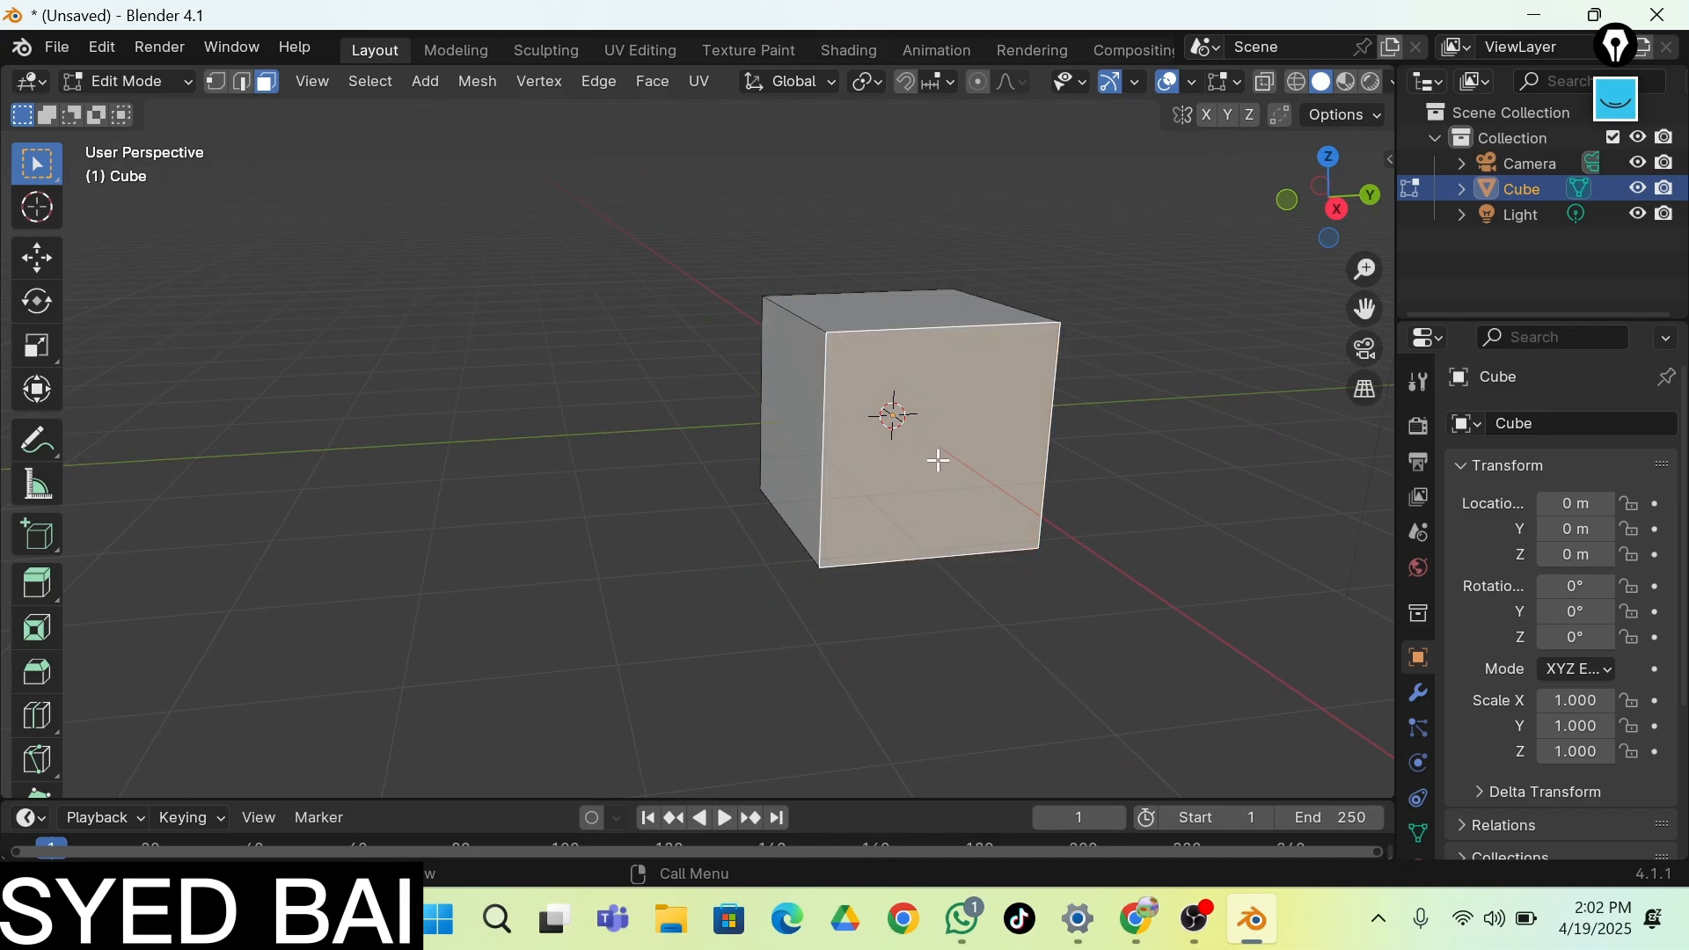
shift+click(789, 418)
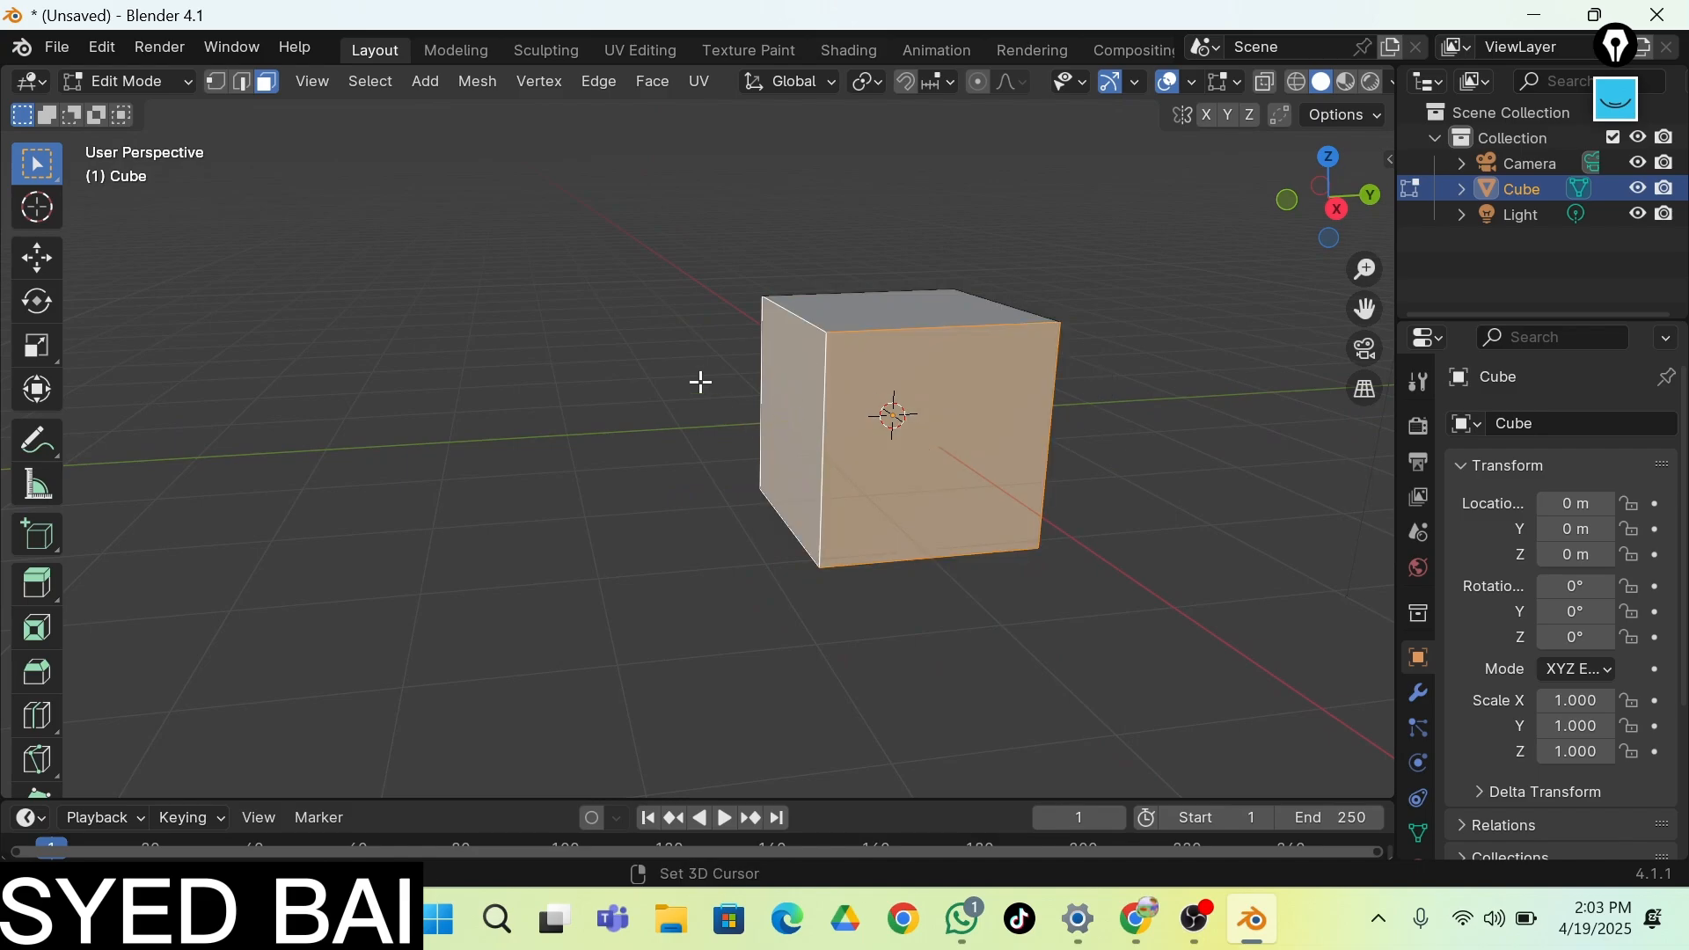
drag(1317, 241, 616, 427)
shift+click(565, 437)
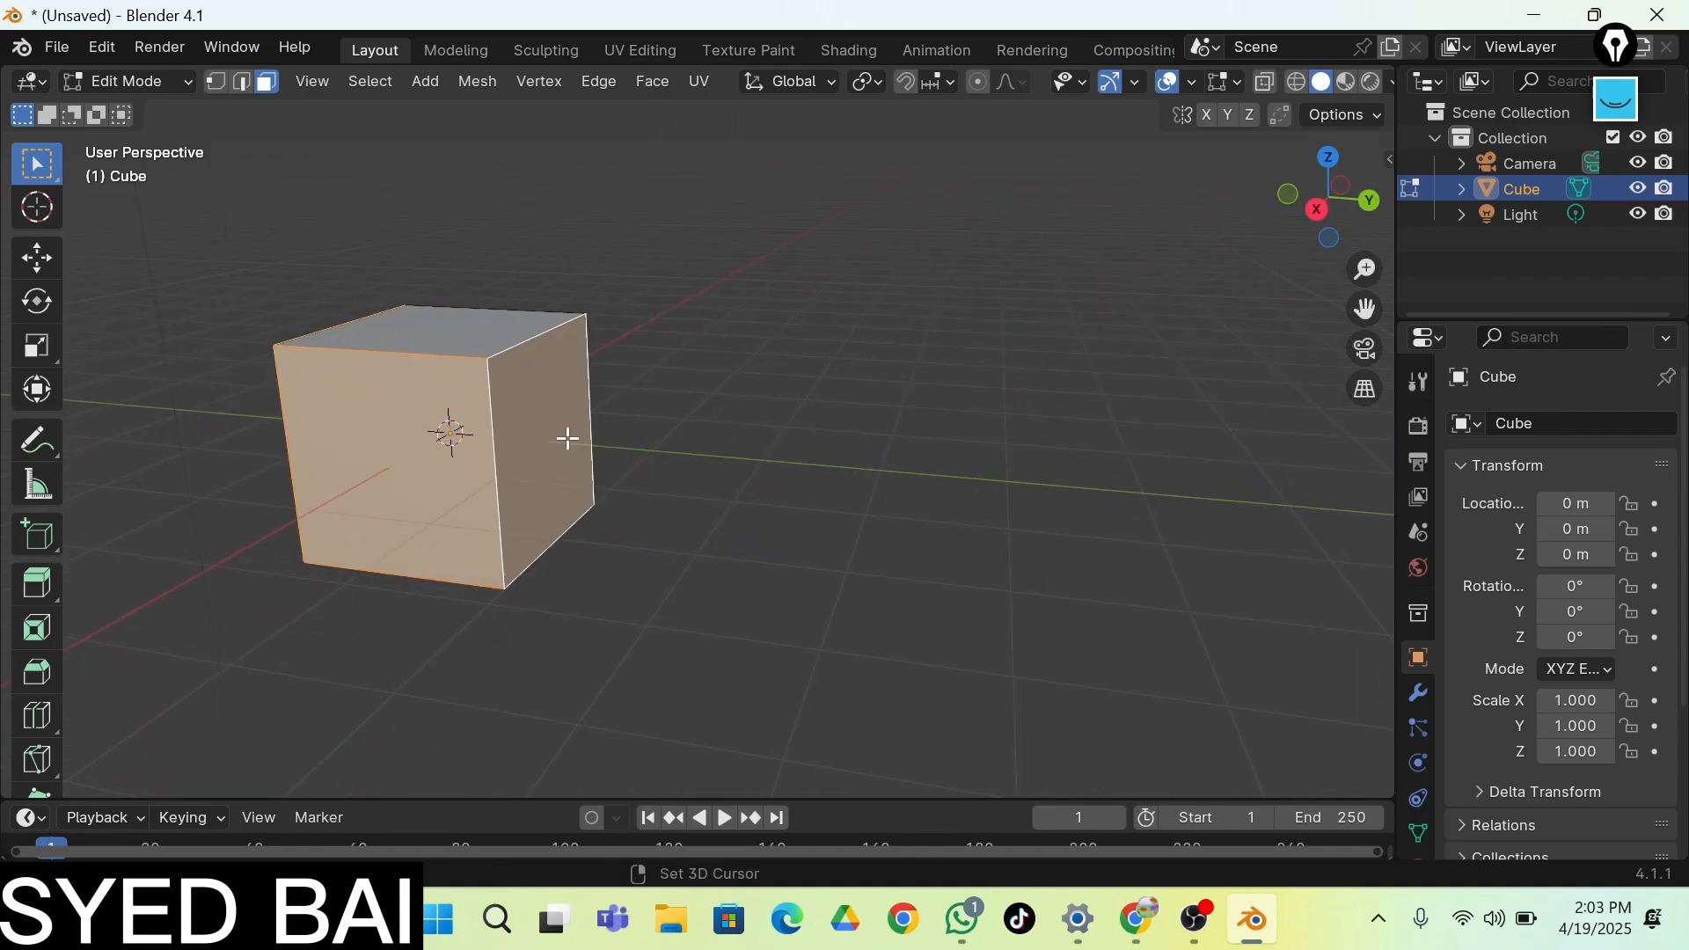
drag(1332, 207, 1058, 368)
key(a)
key(q)
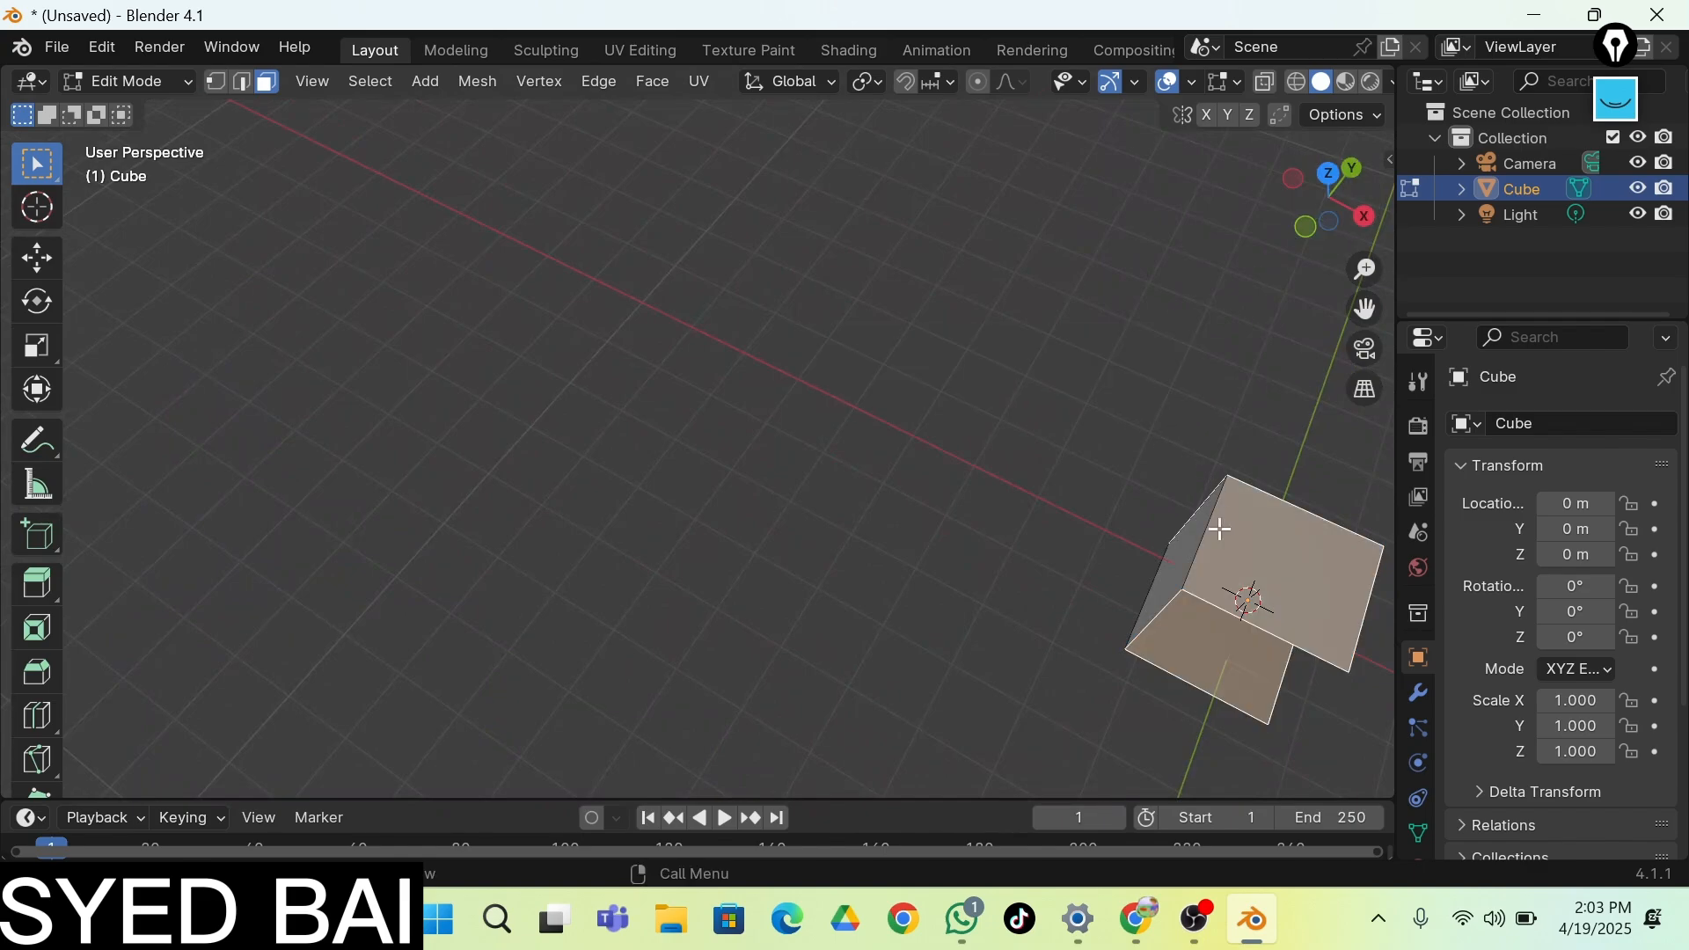
key(ctrl+z)
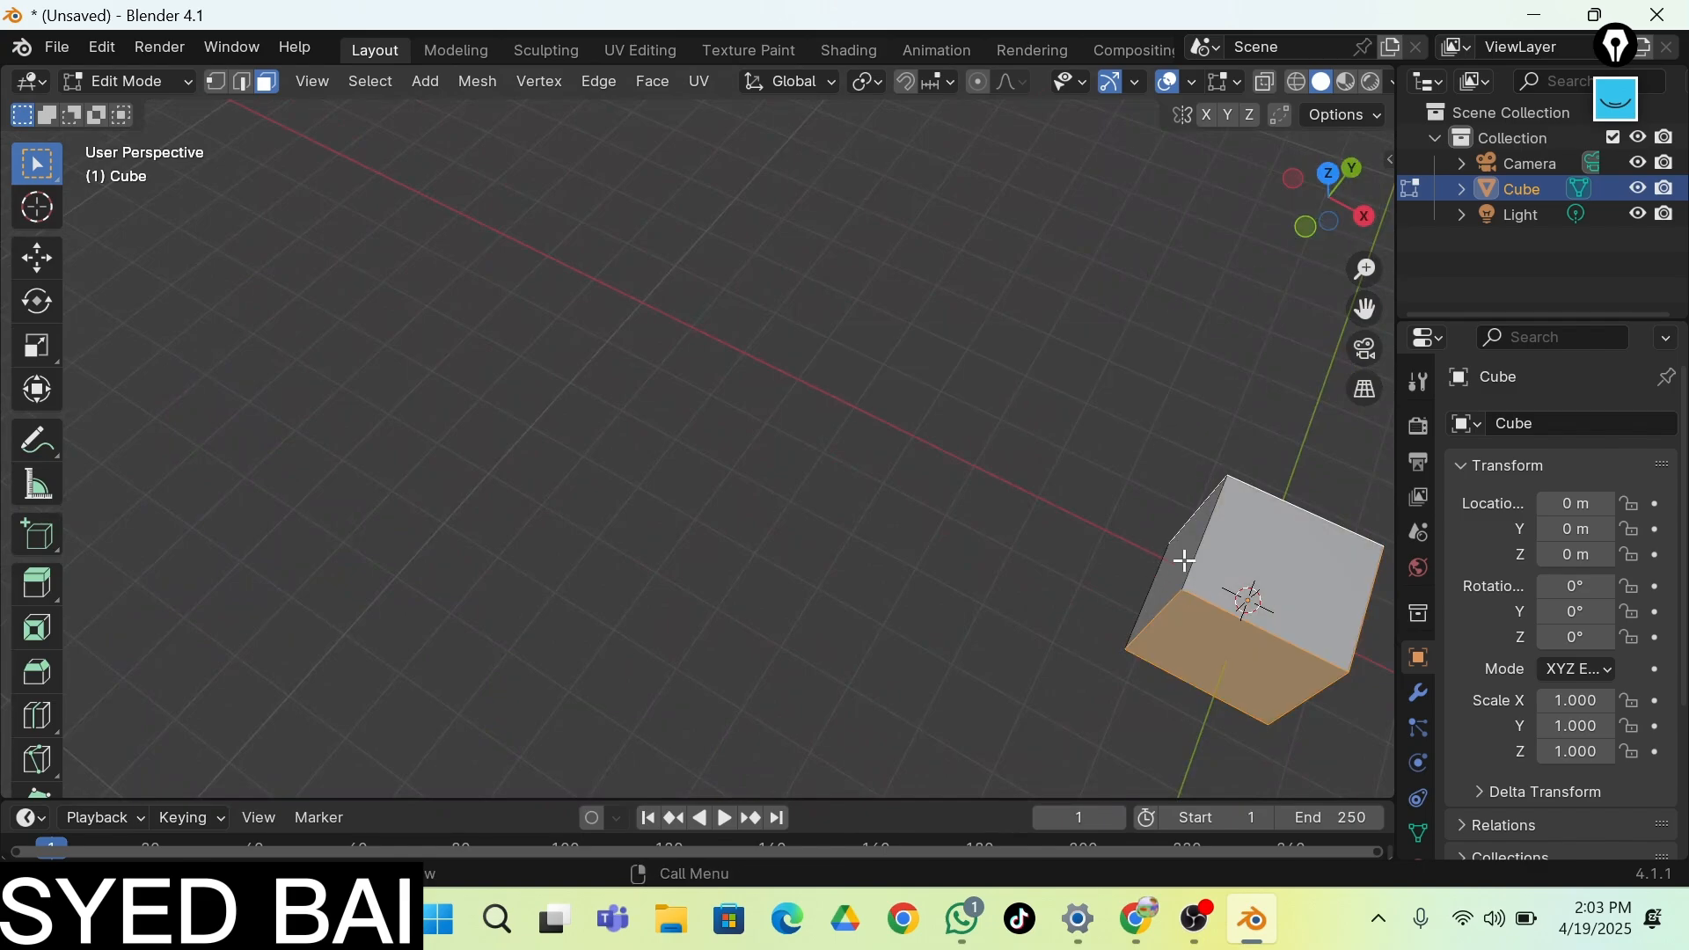
shift+click(1185, 559)
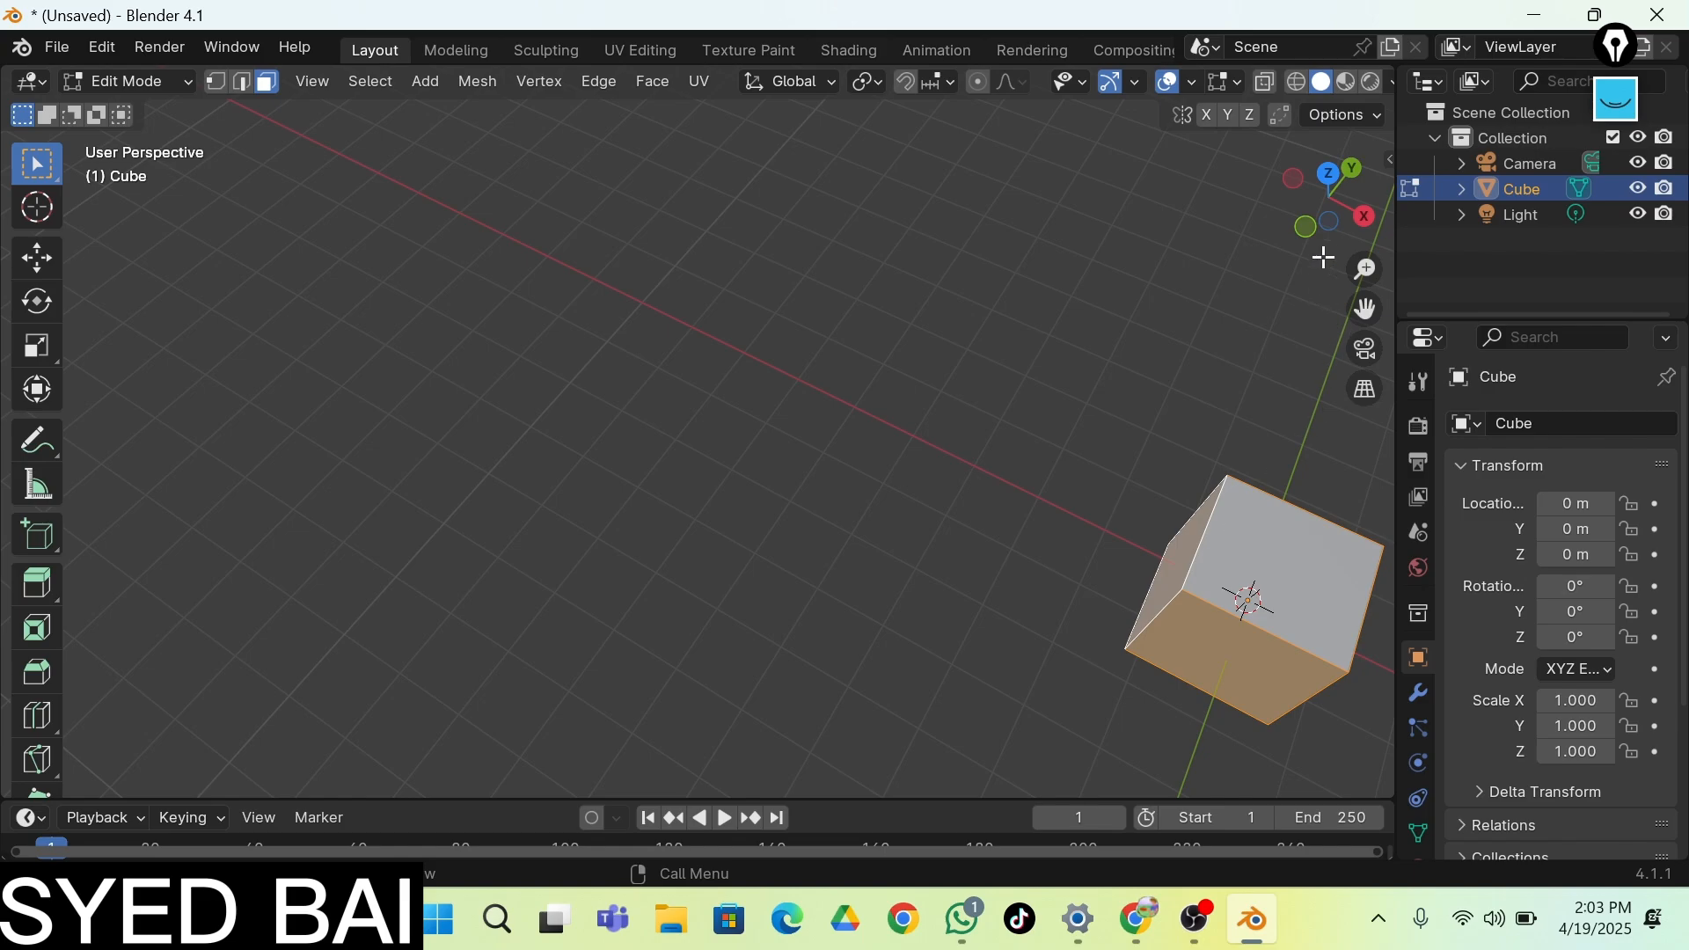
drag(1330, 195, 1317, 245)
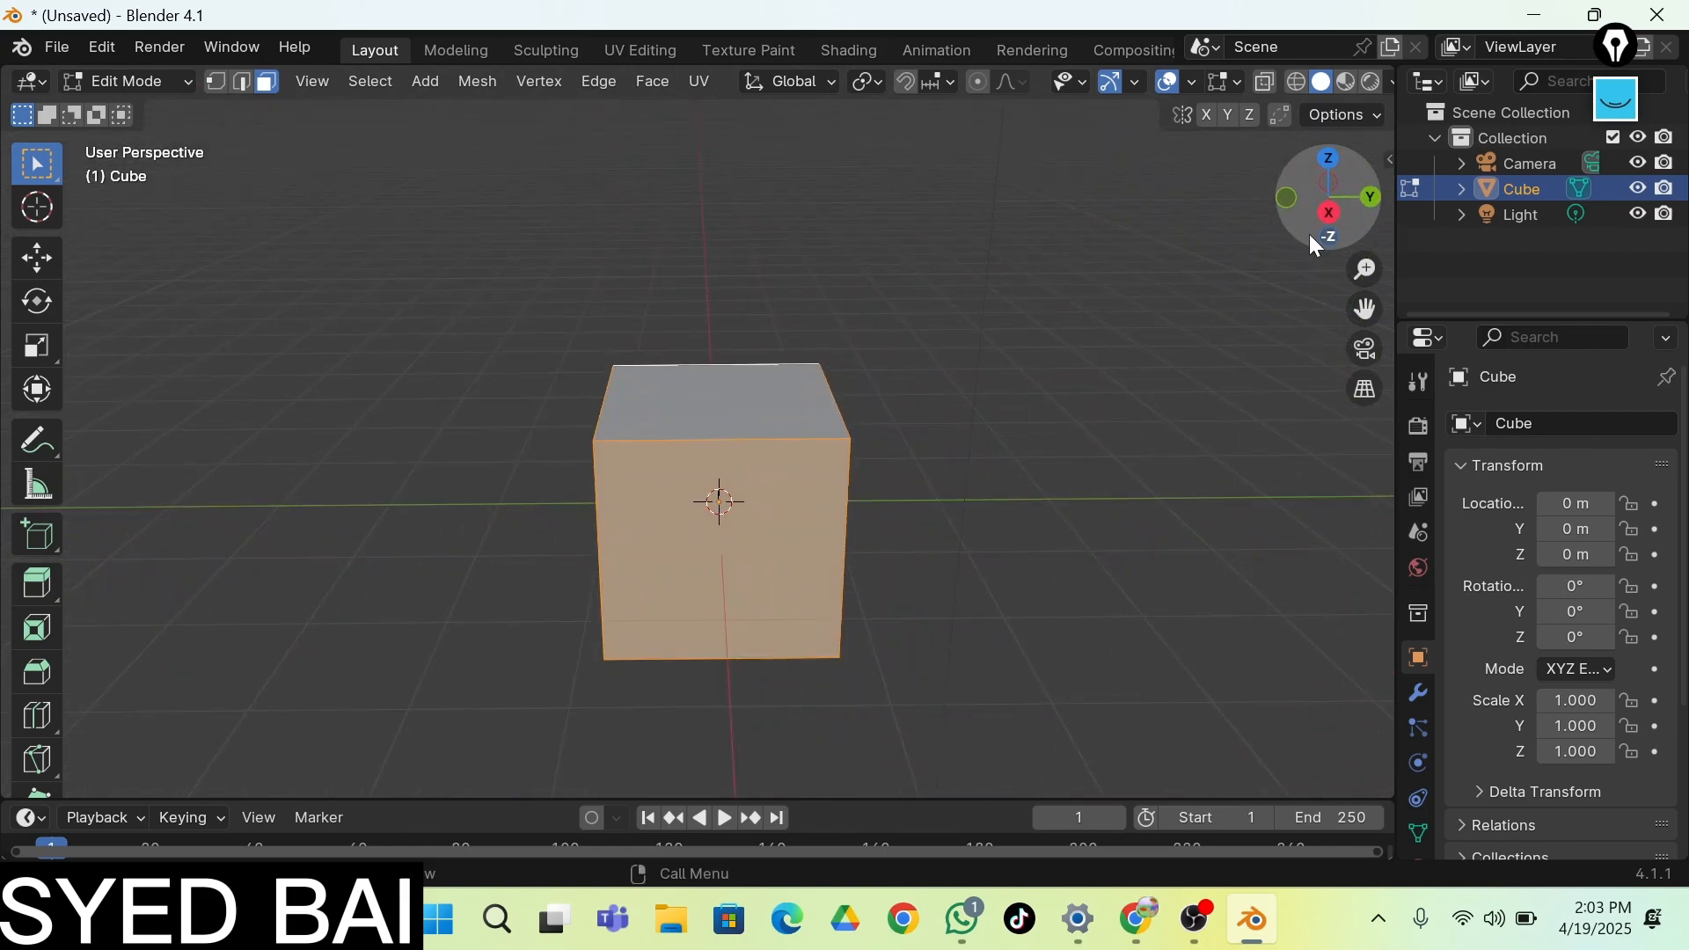
Clear the selection, pick the front face and use loop selection to select the ring of faces around the cube's sides
click(904, 452)
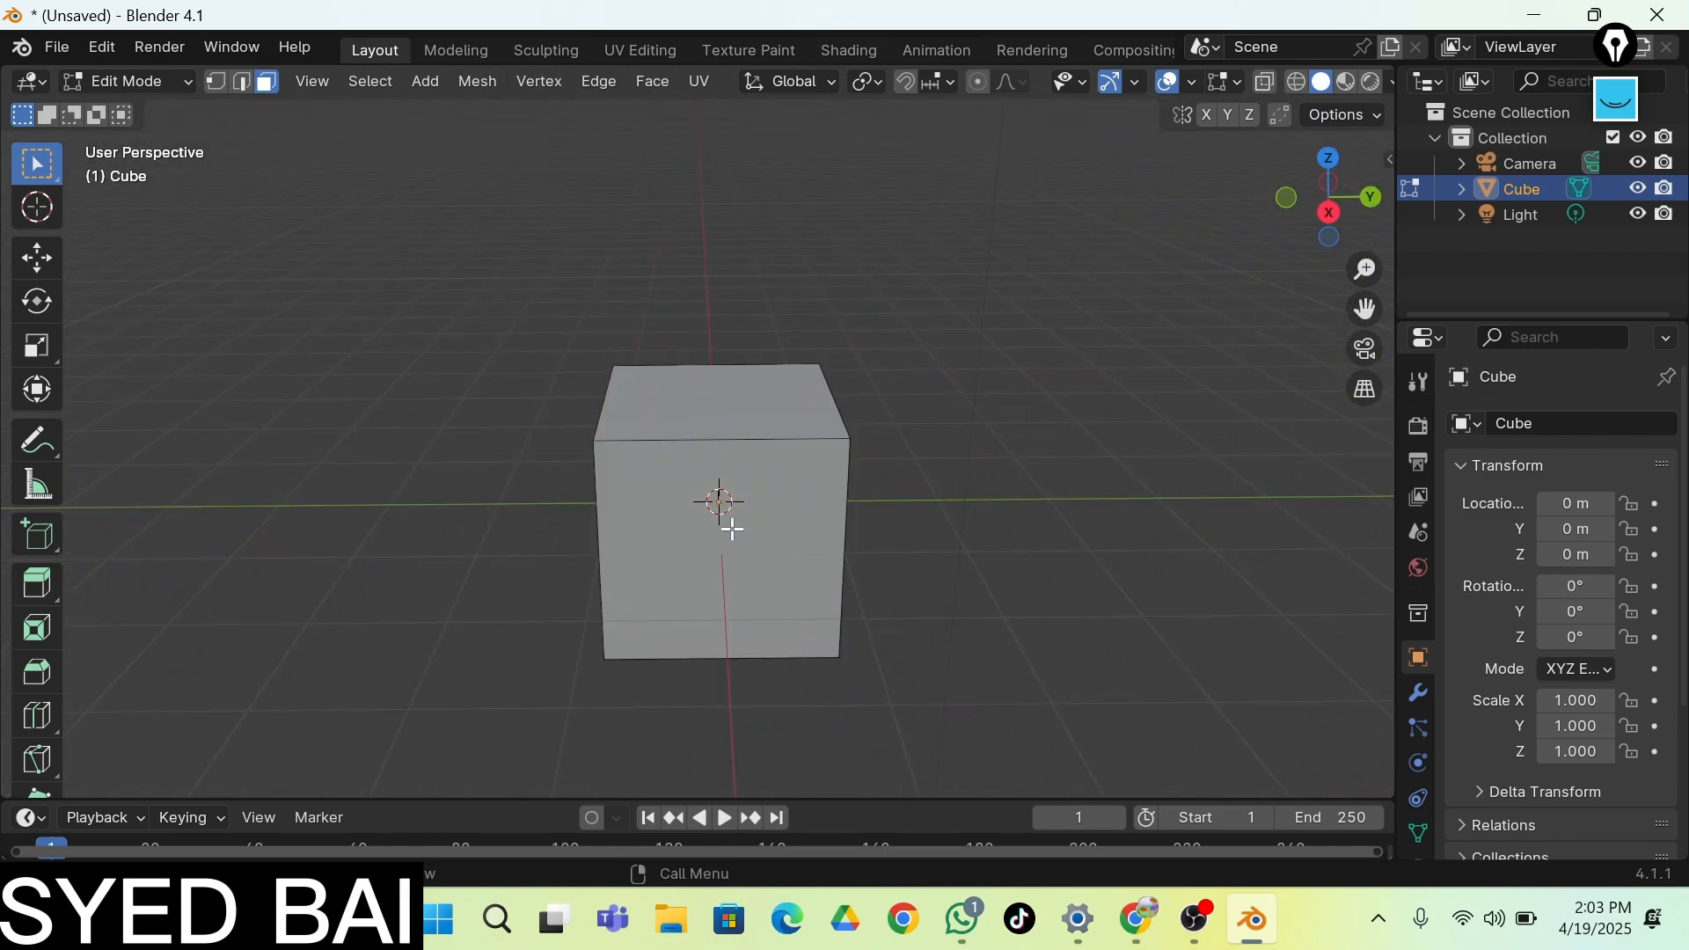
click(733, 528)
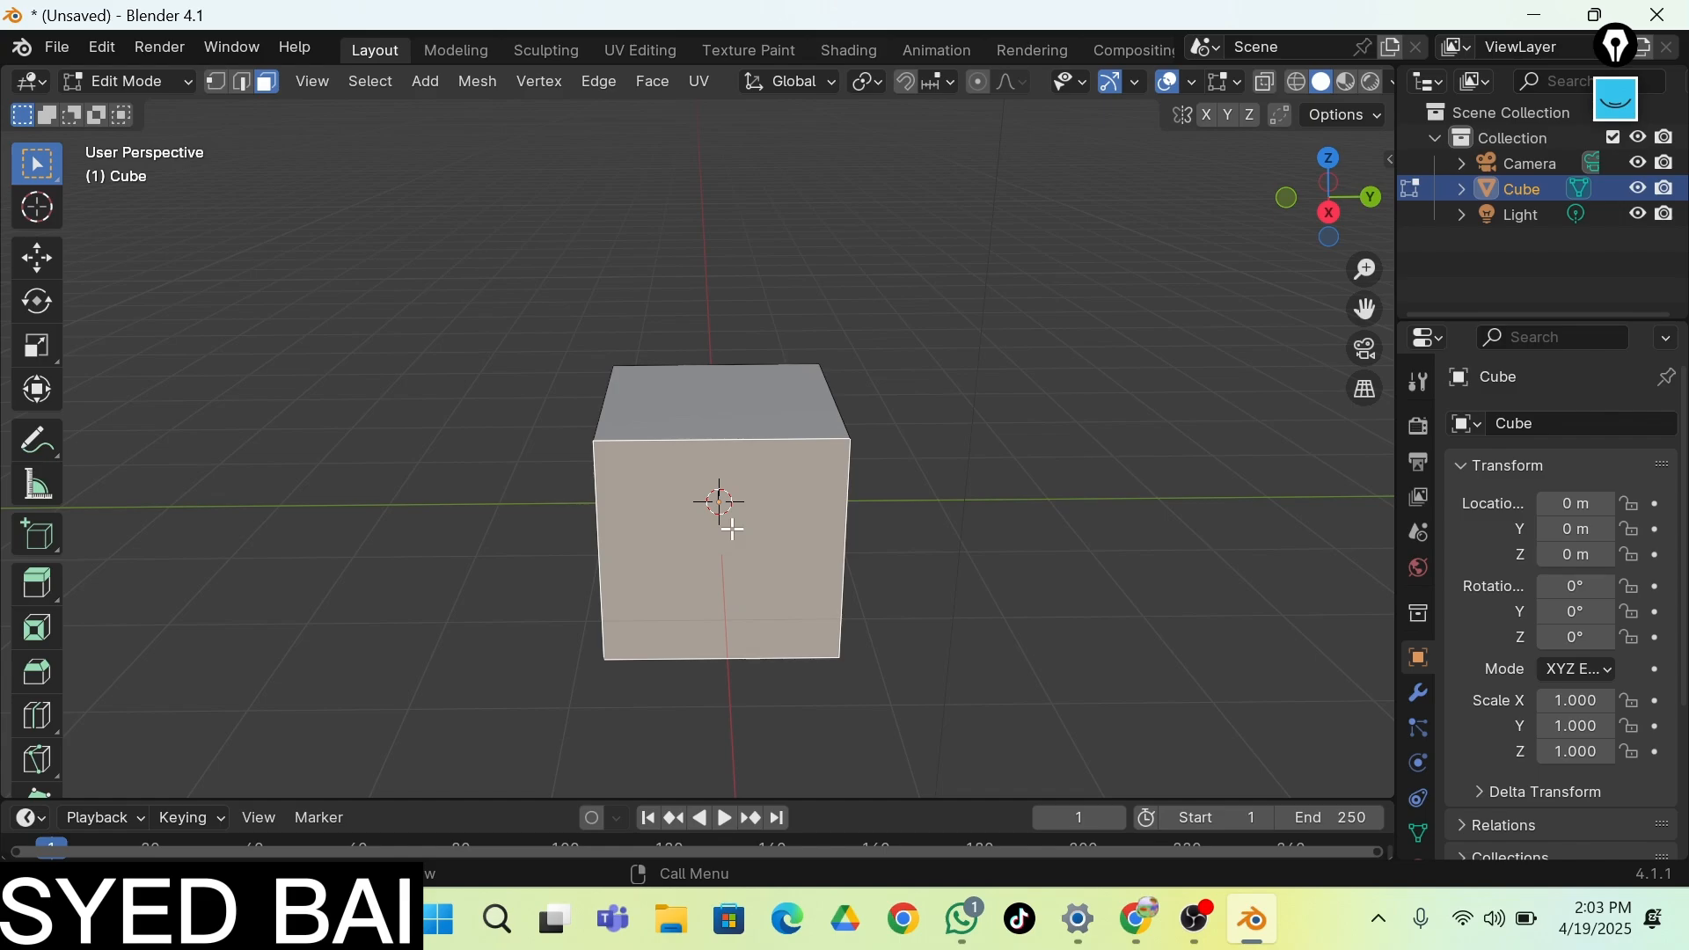
alt+click(654, 486)
click(804, 581)
alt+click(804, 580)
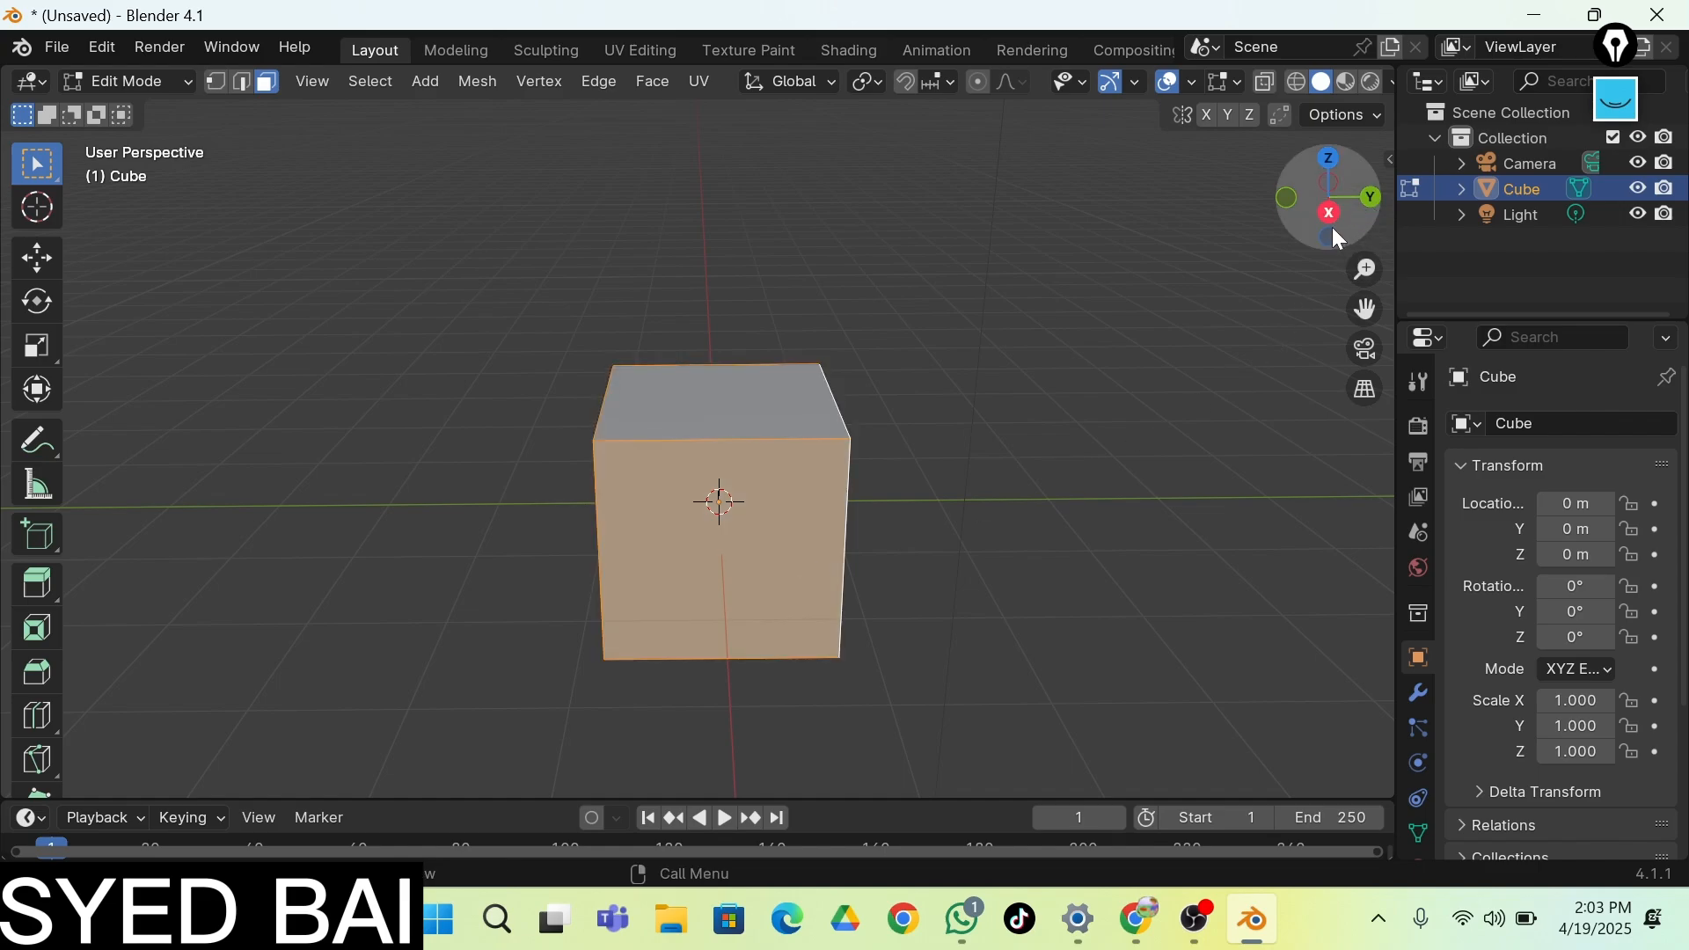
mouse_move(1332, 227)
mouse_down()
mouse_move(1381, 224)
mouse_move(1328, 229)
mouse_up()
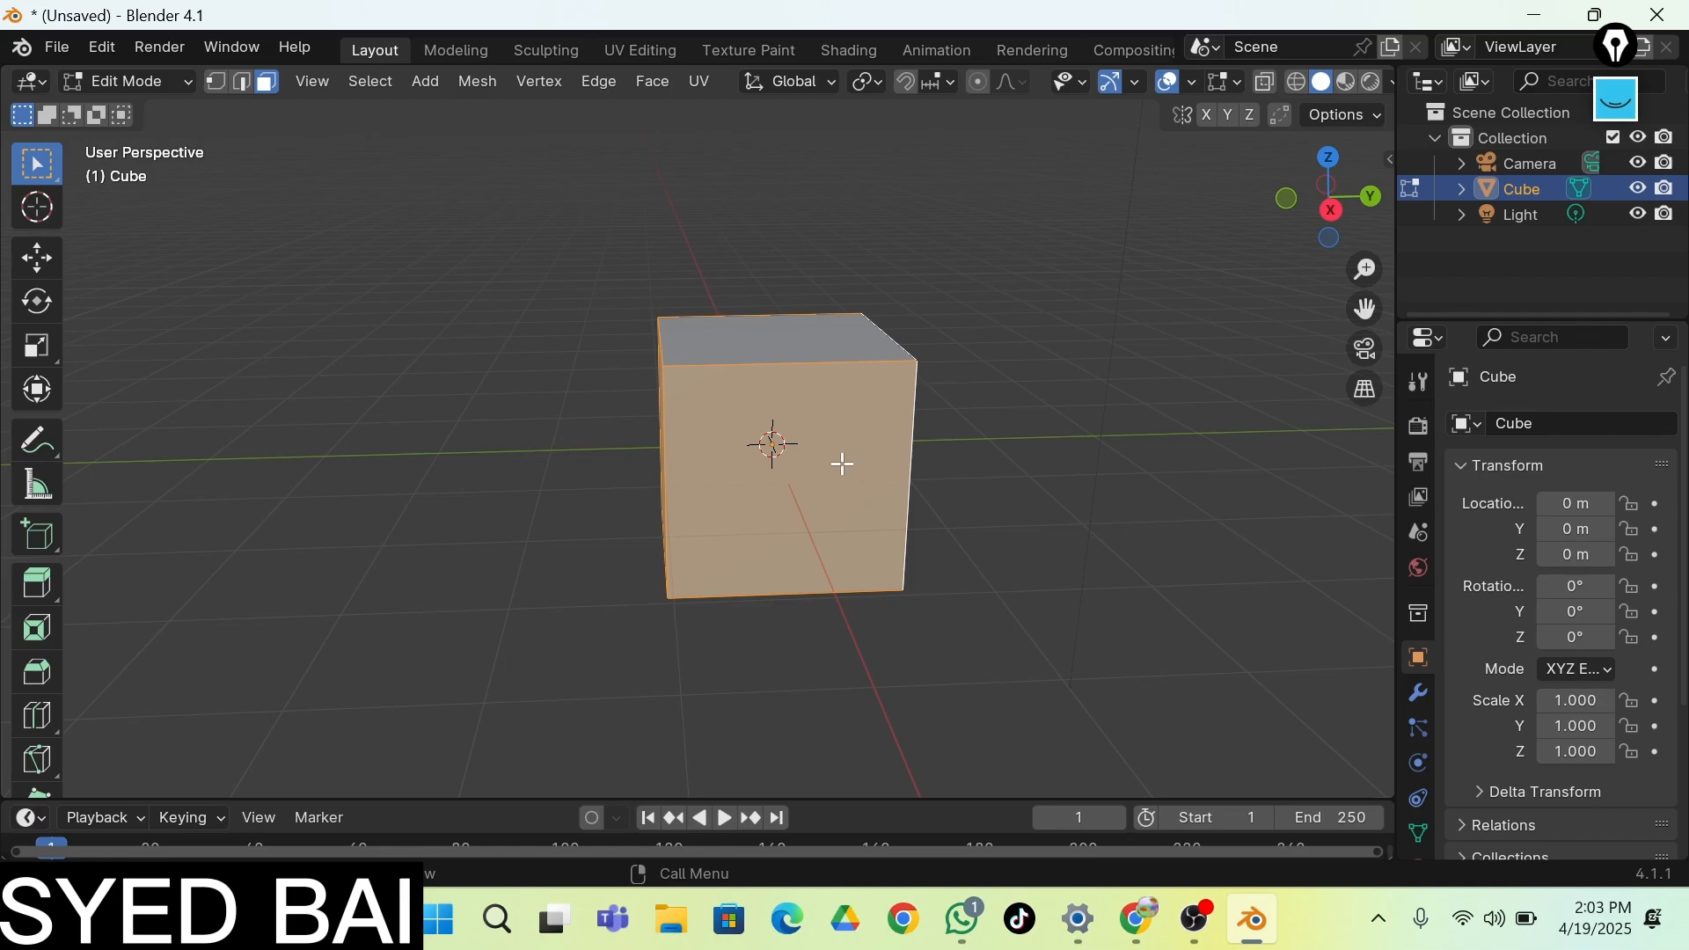
Add a loop cut with two horizontal cuts around the cube, sliding them to split its sides into three roughly equal bands
key(ctrl+r)
key(Escape)
key(ctrl+r)
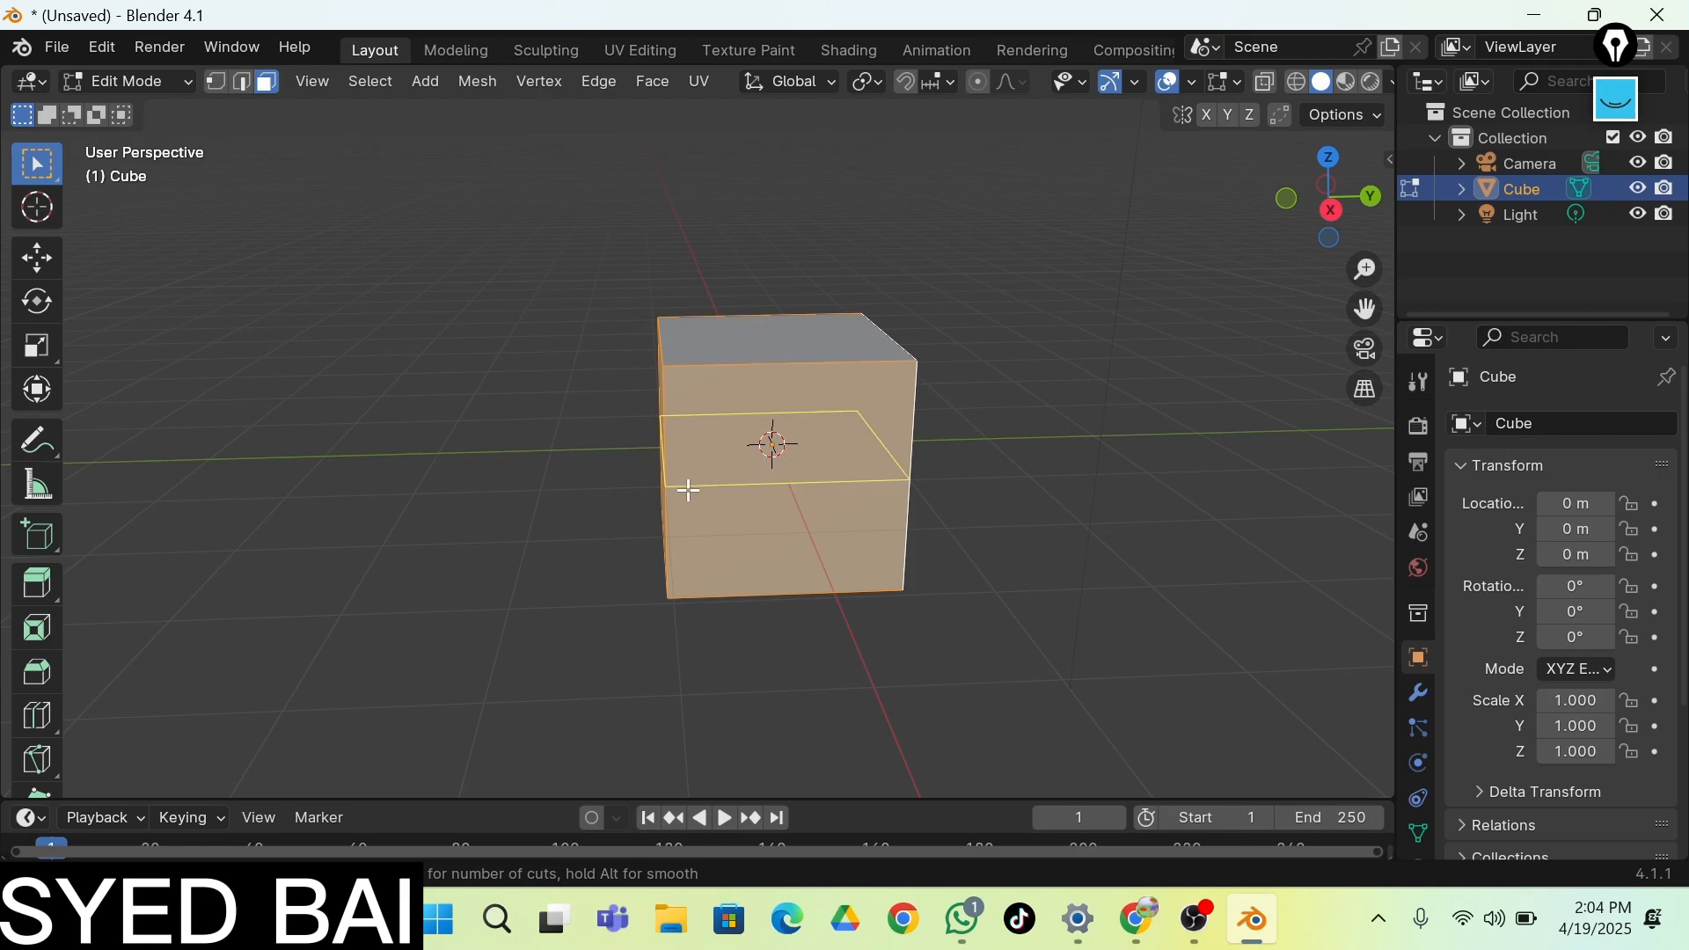
scroll(689, 490, up, 1)
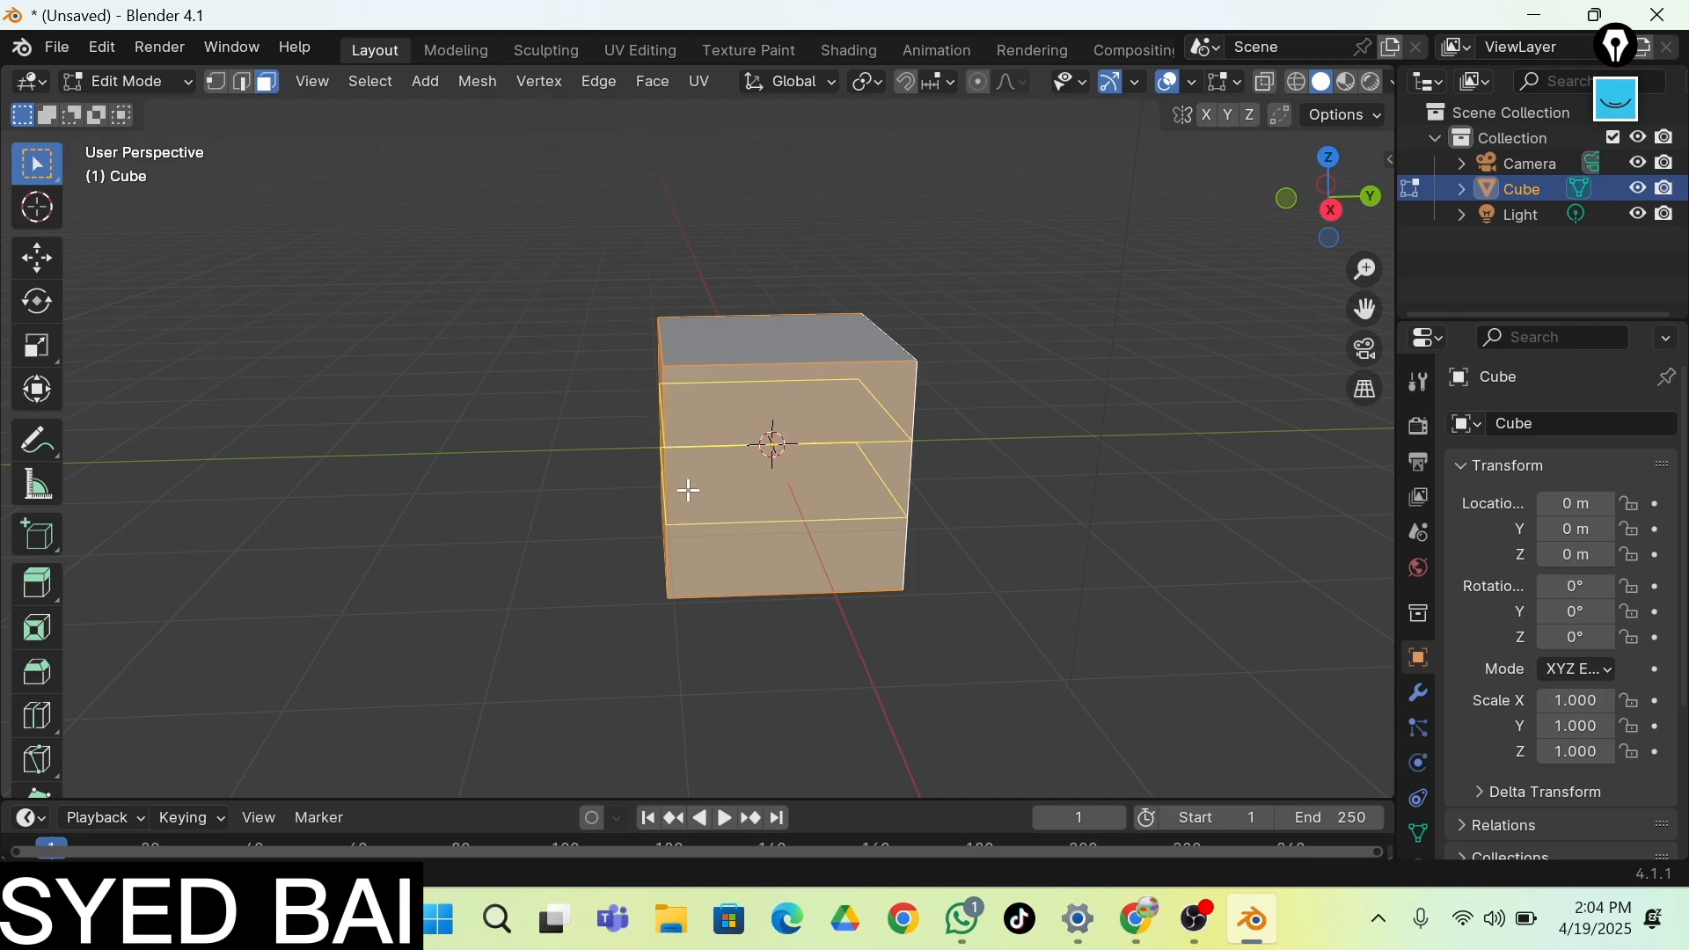
scroll(689, 490, up, 1)
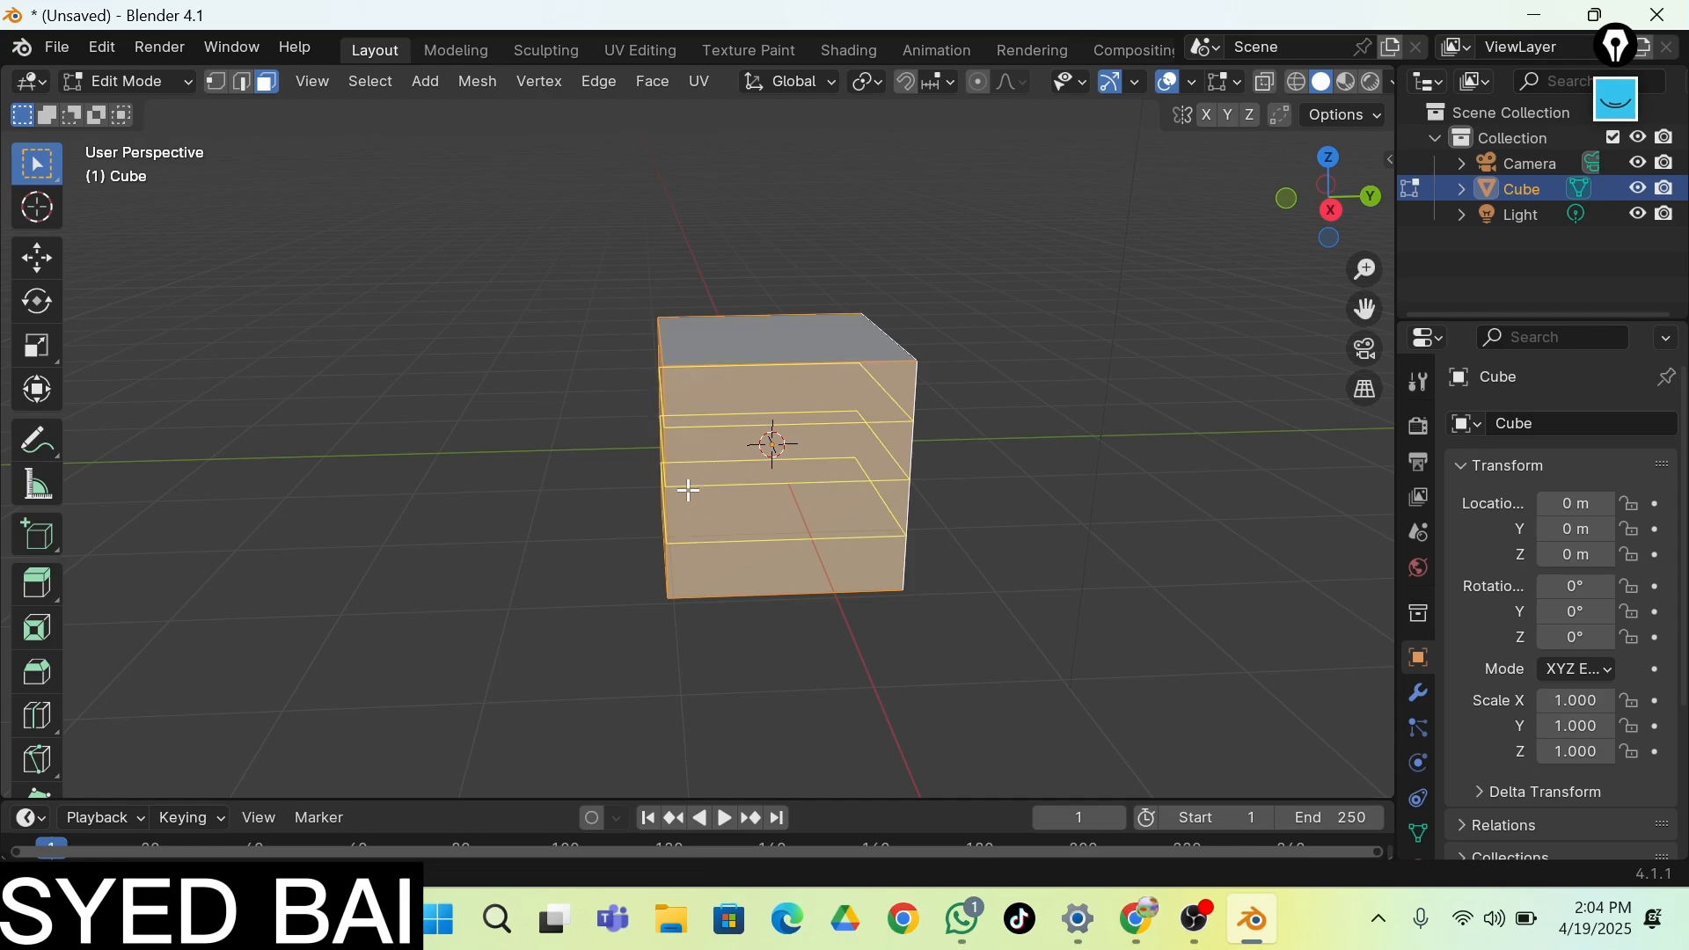
scroll(689, 490, down, 1)
scroll(690, 490, down, 1)
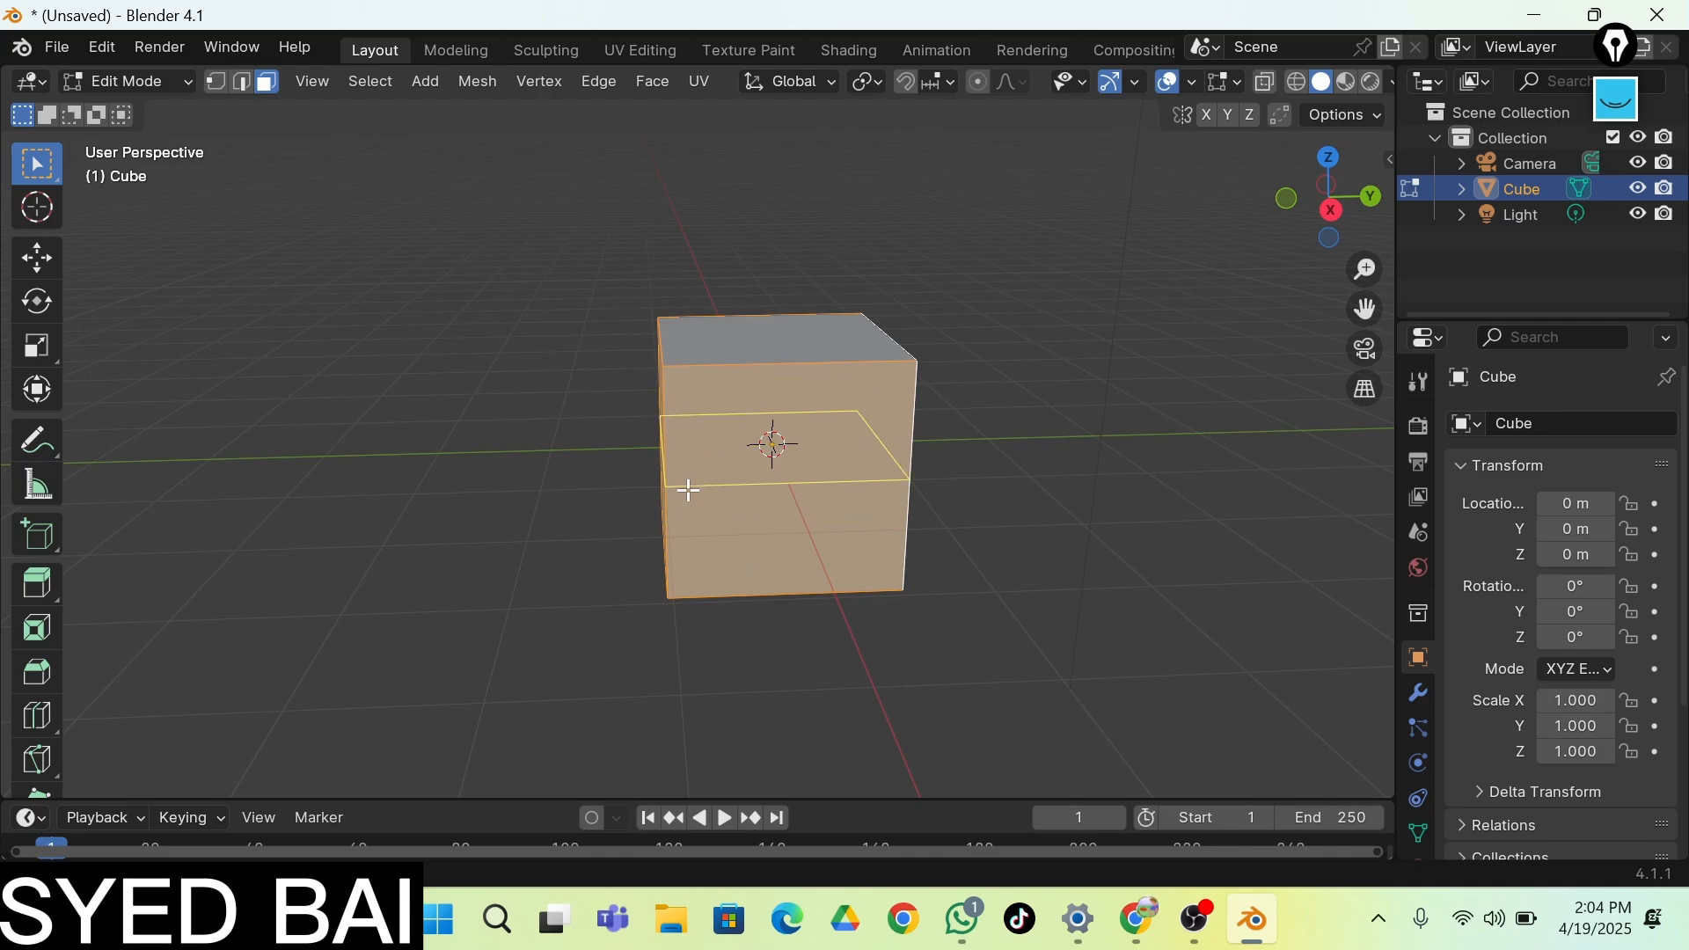
scroll(689, 490, up, 1)
scroll(690, 490, down, 1)
scroll(690, 490, up, 1)
click(677, 499)
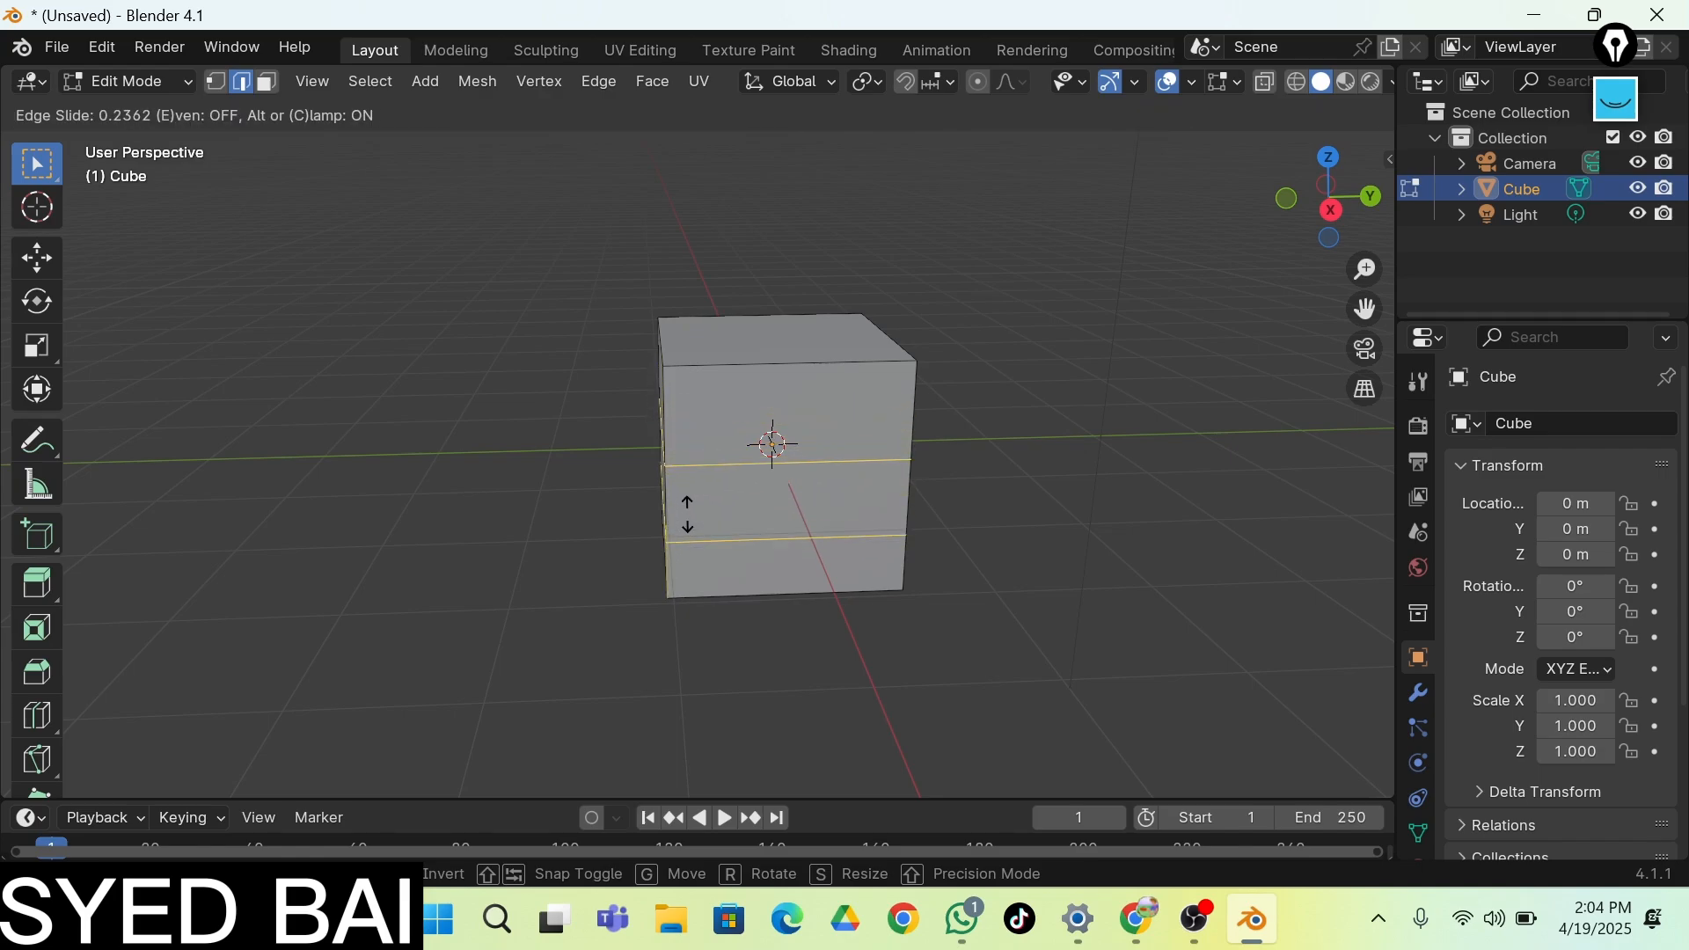
click(694, 490)
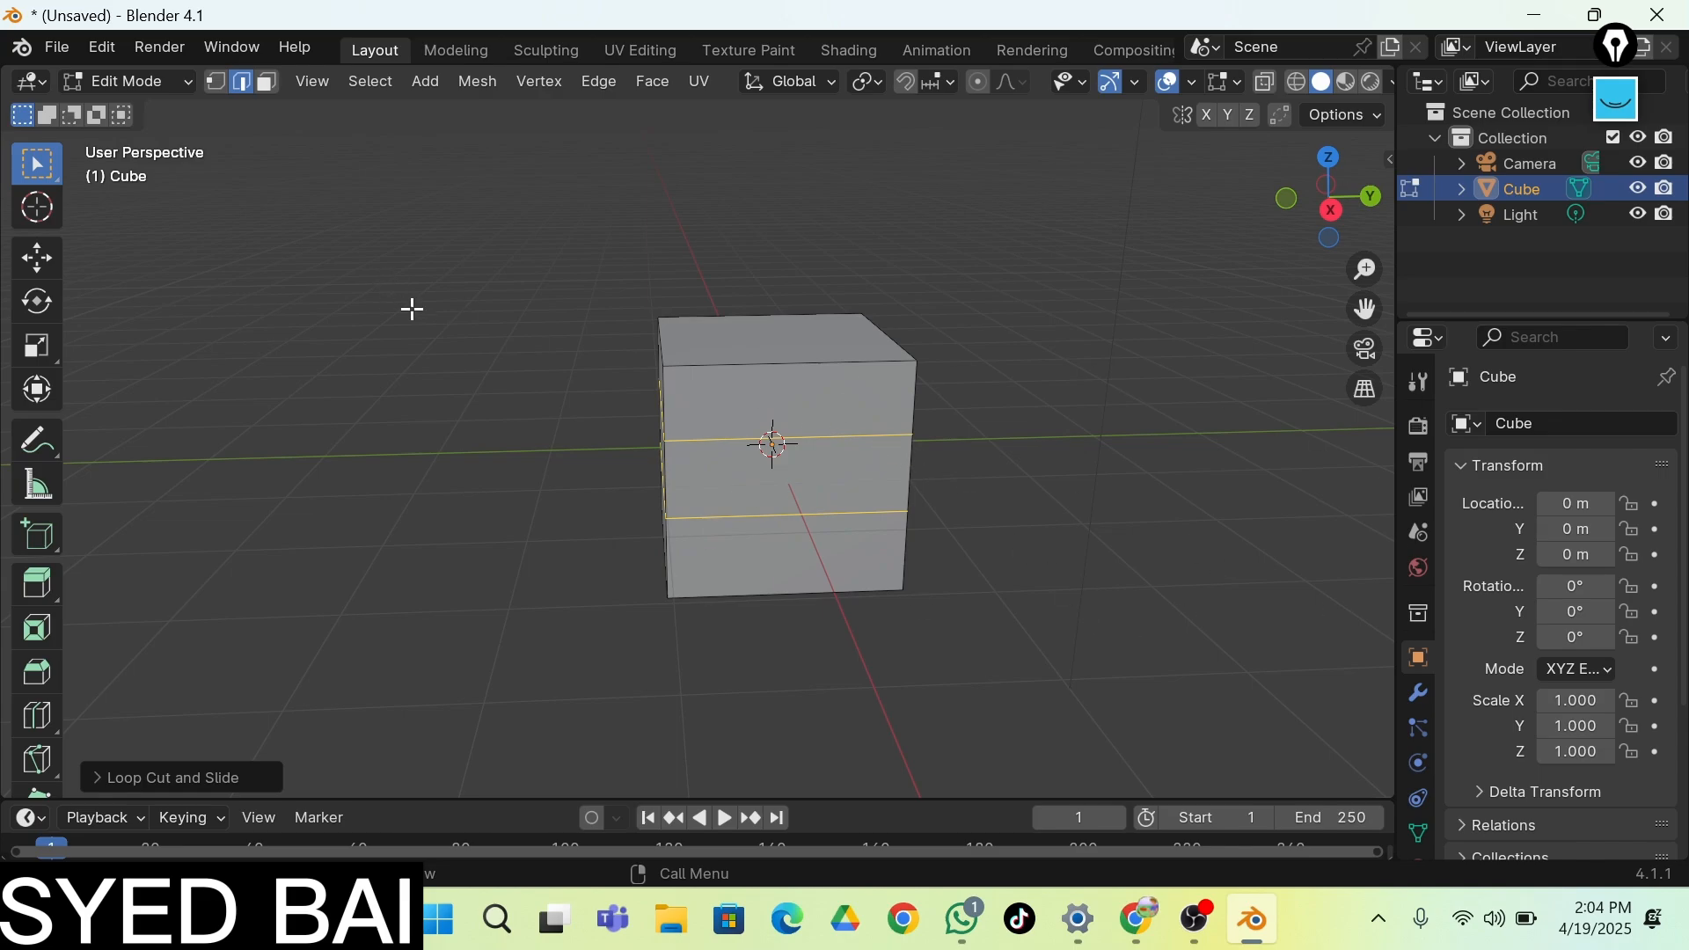
Return to face select mode and select the front side's upper, middle and lower bands individually, finishing on the middle one
click(696, 408)
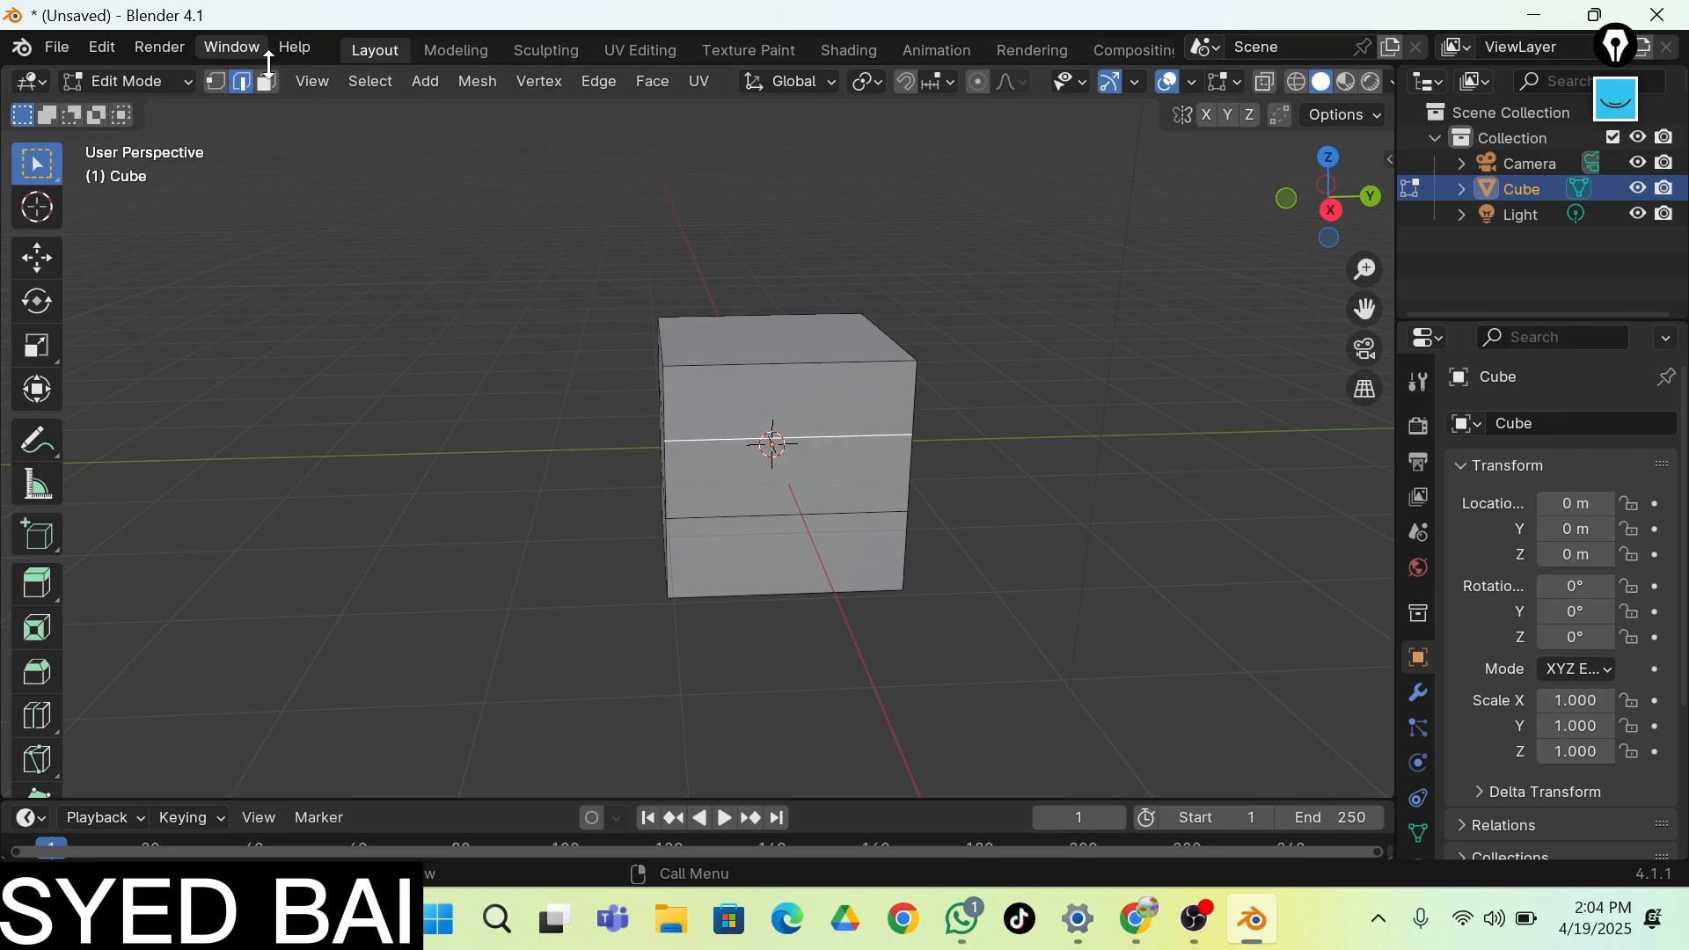
click(269, 81)
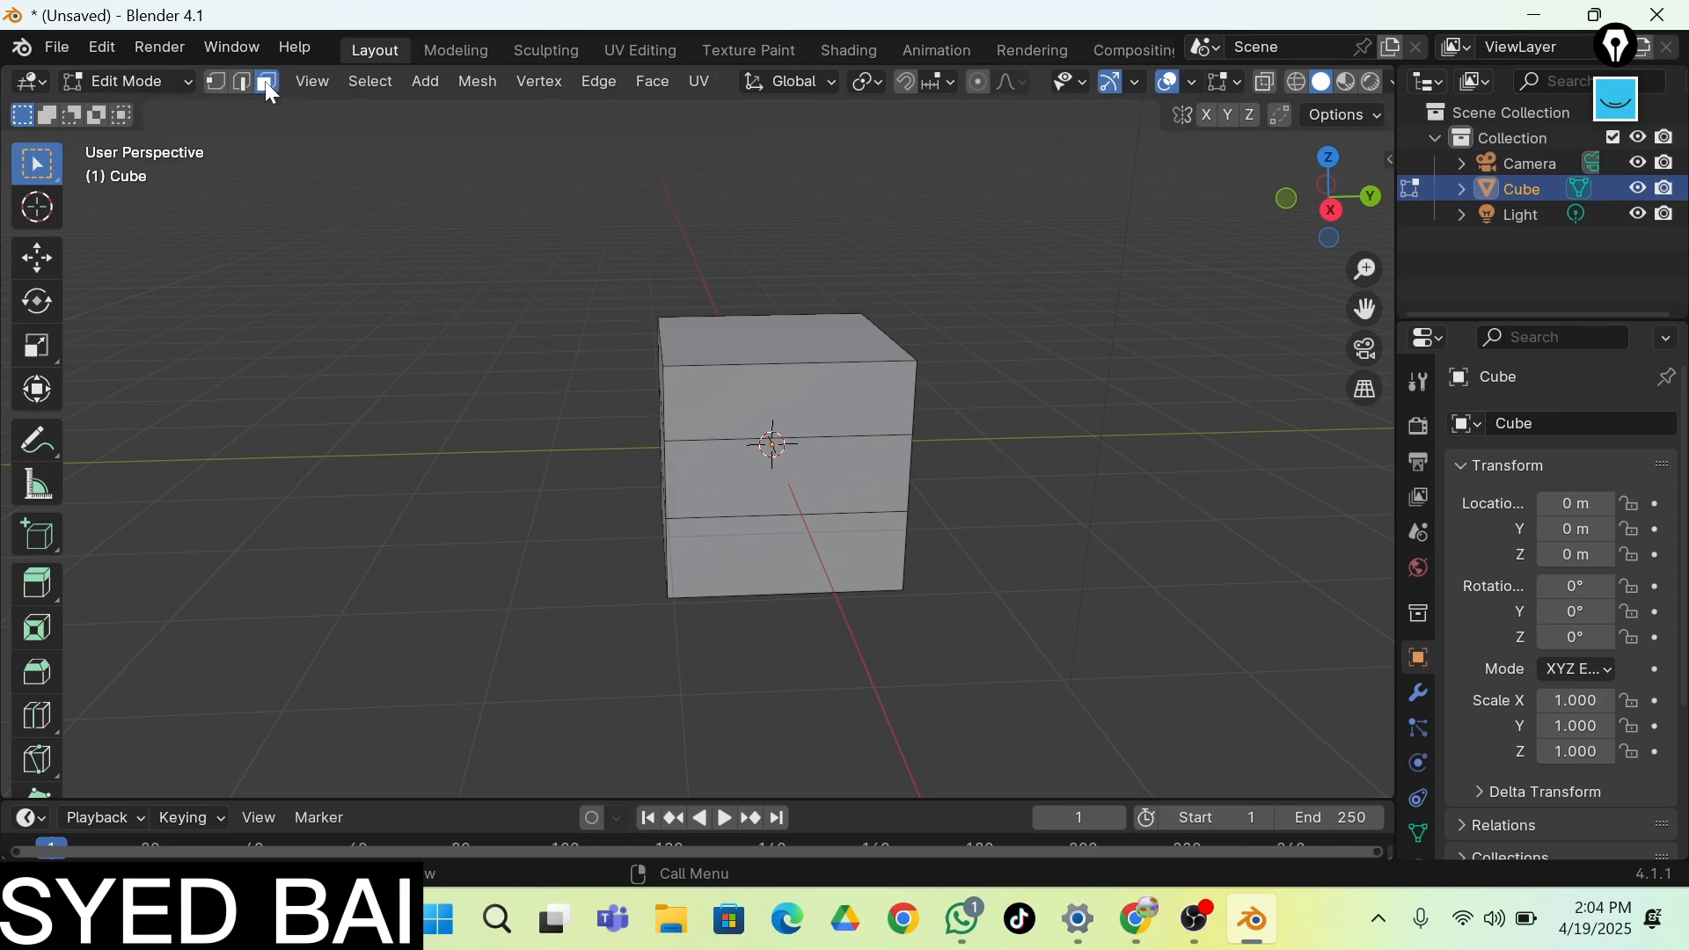
click(732, 401)
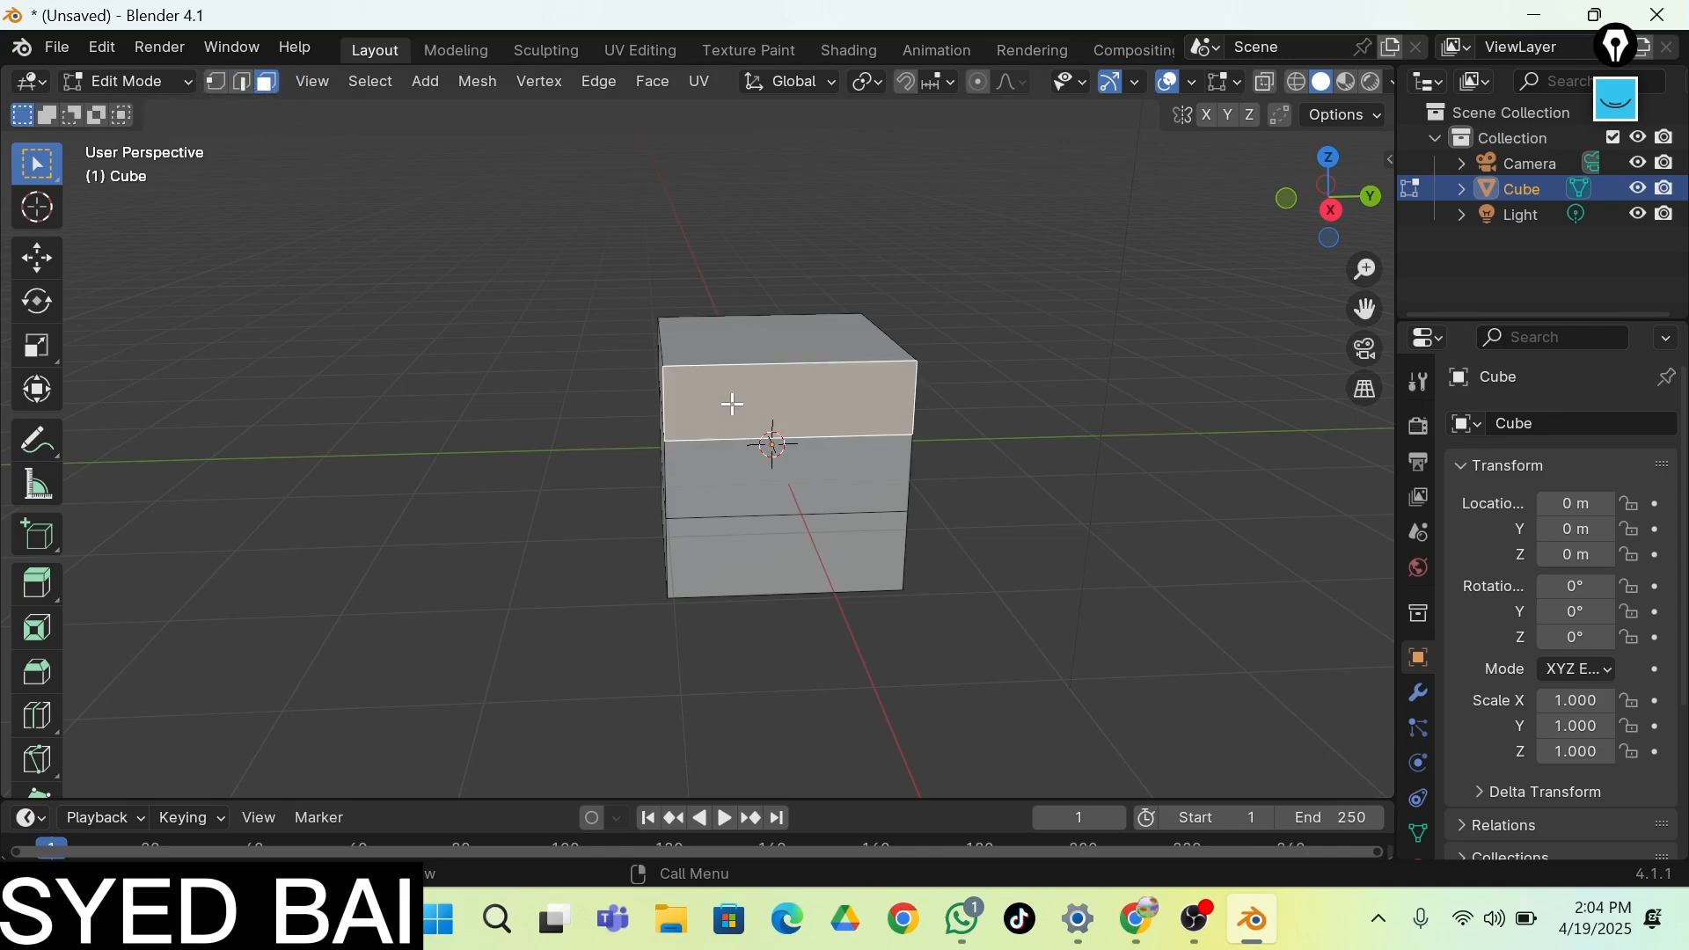
click(731, 493)
click(740, 568)
click(717, 413)
click(716, 478)
Select the whole middle face loop around the cube and inspect it from different sides
key(shift+grave)
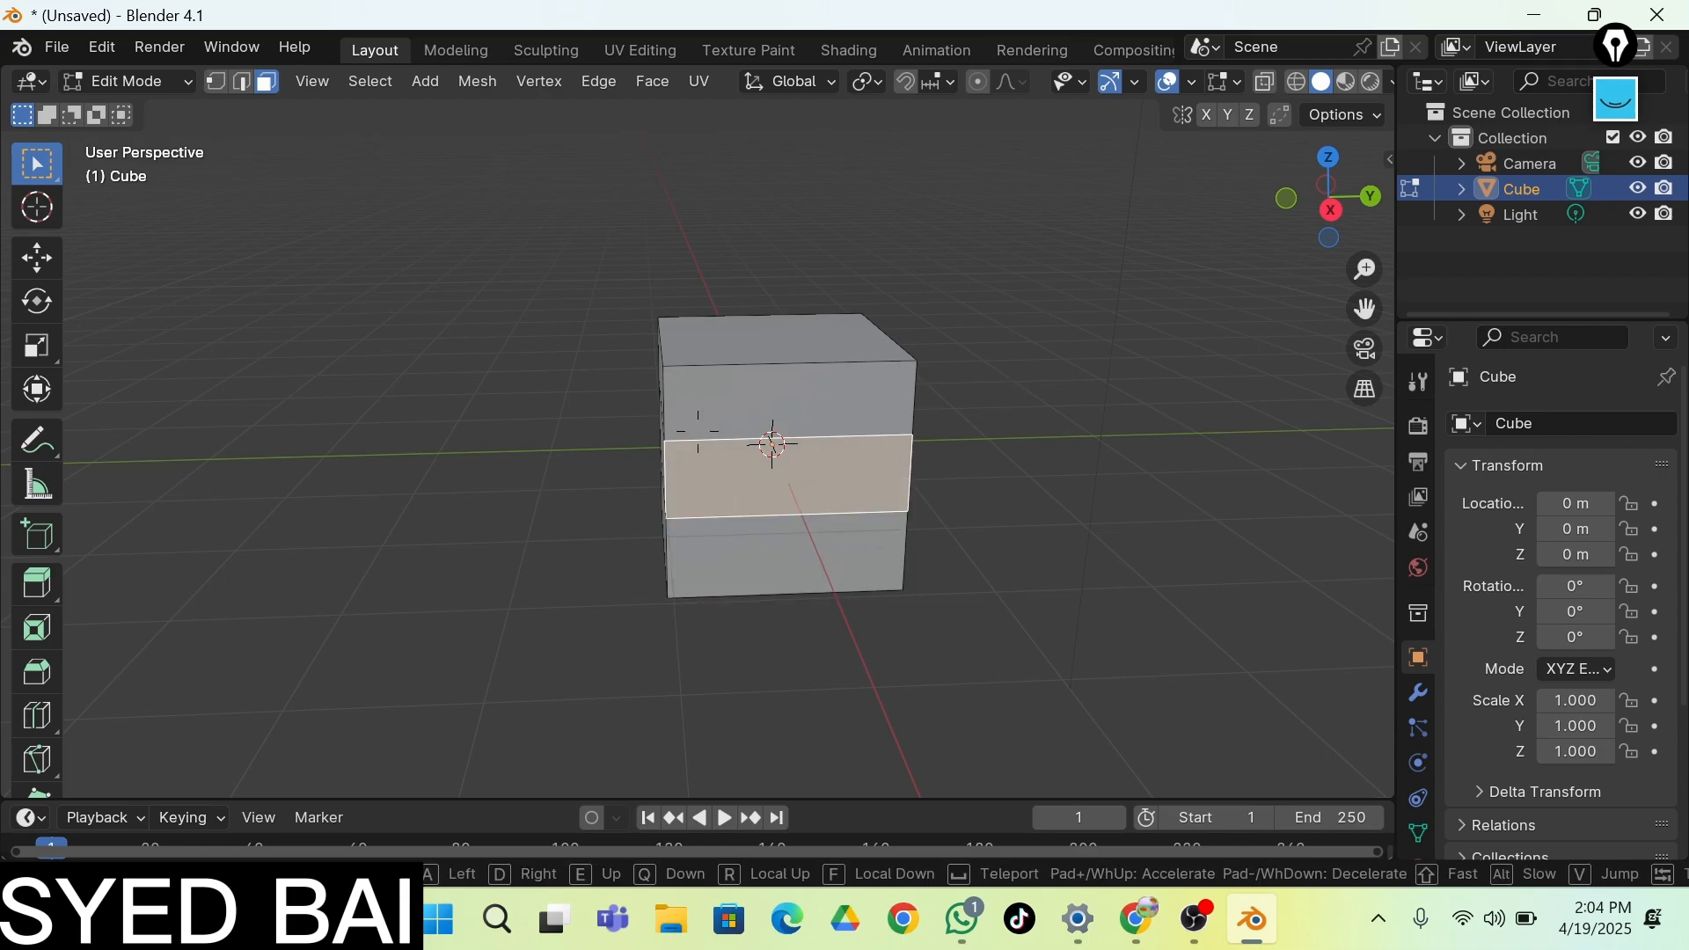
key(w)
key(a)
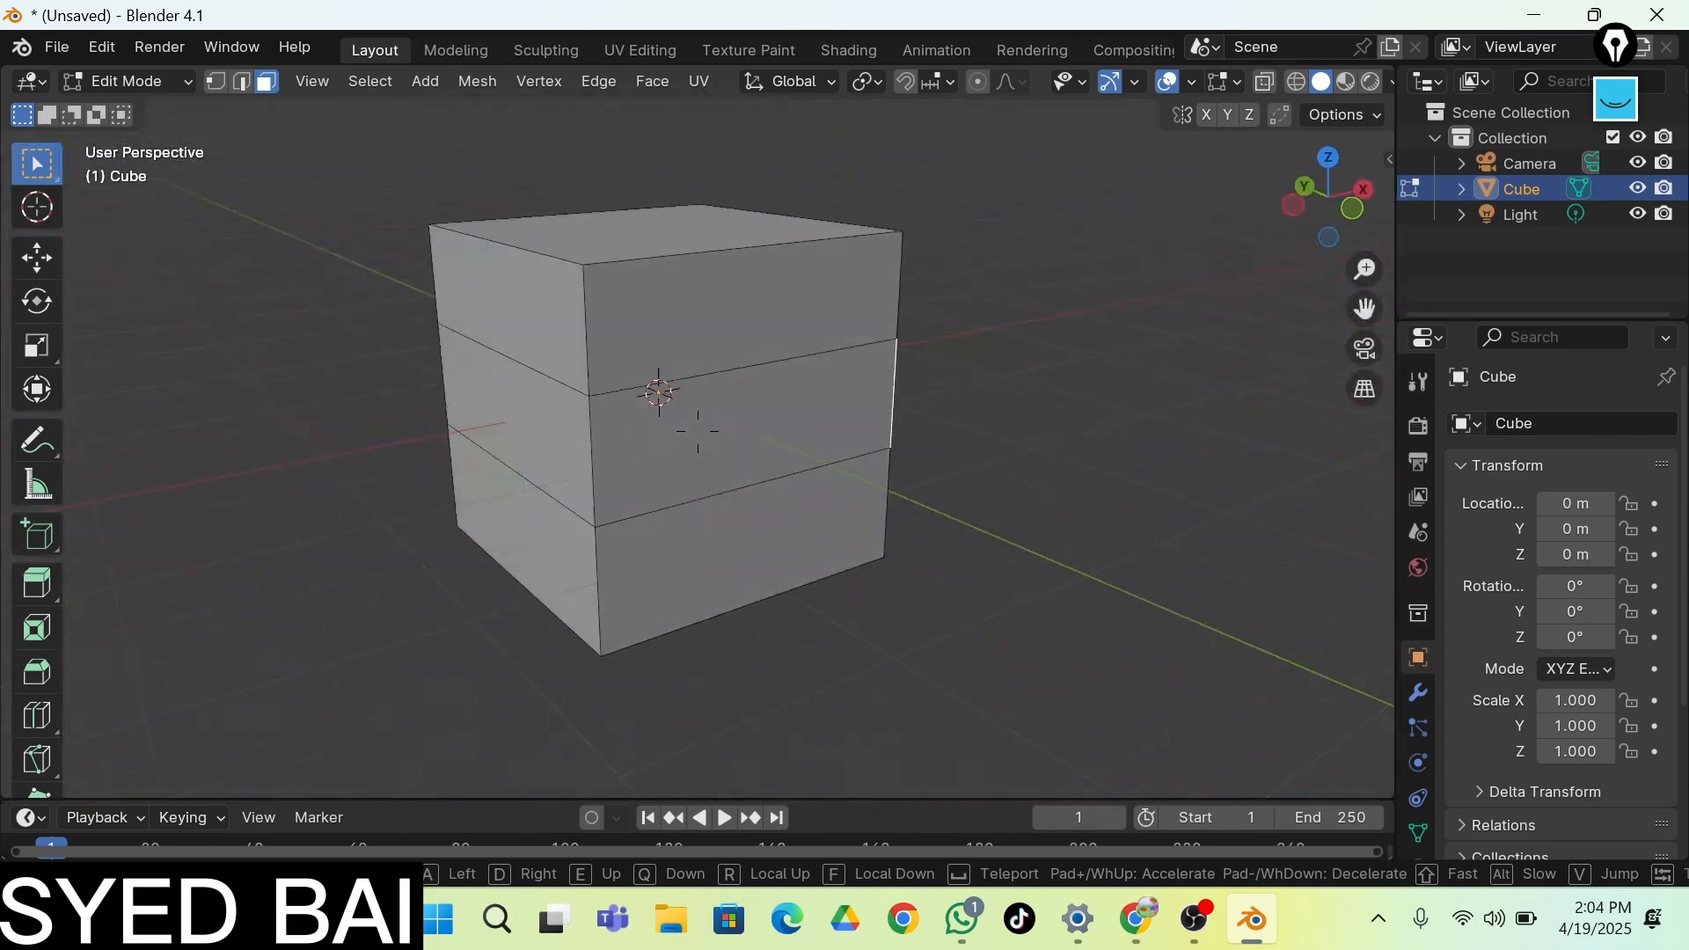
key(a)
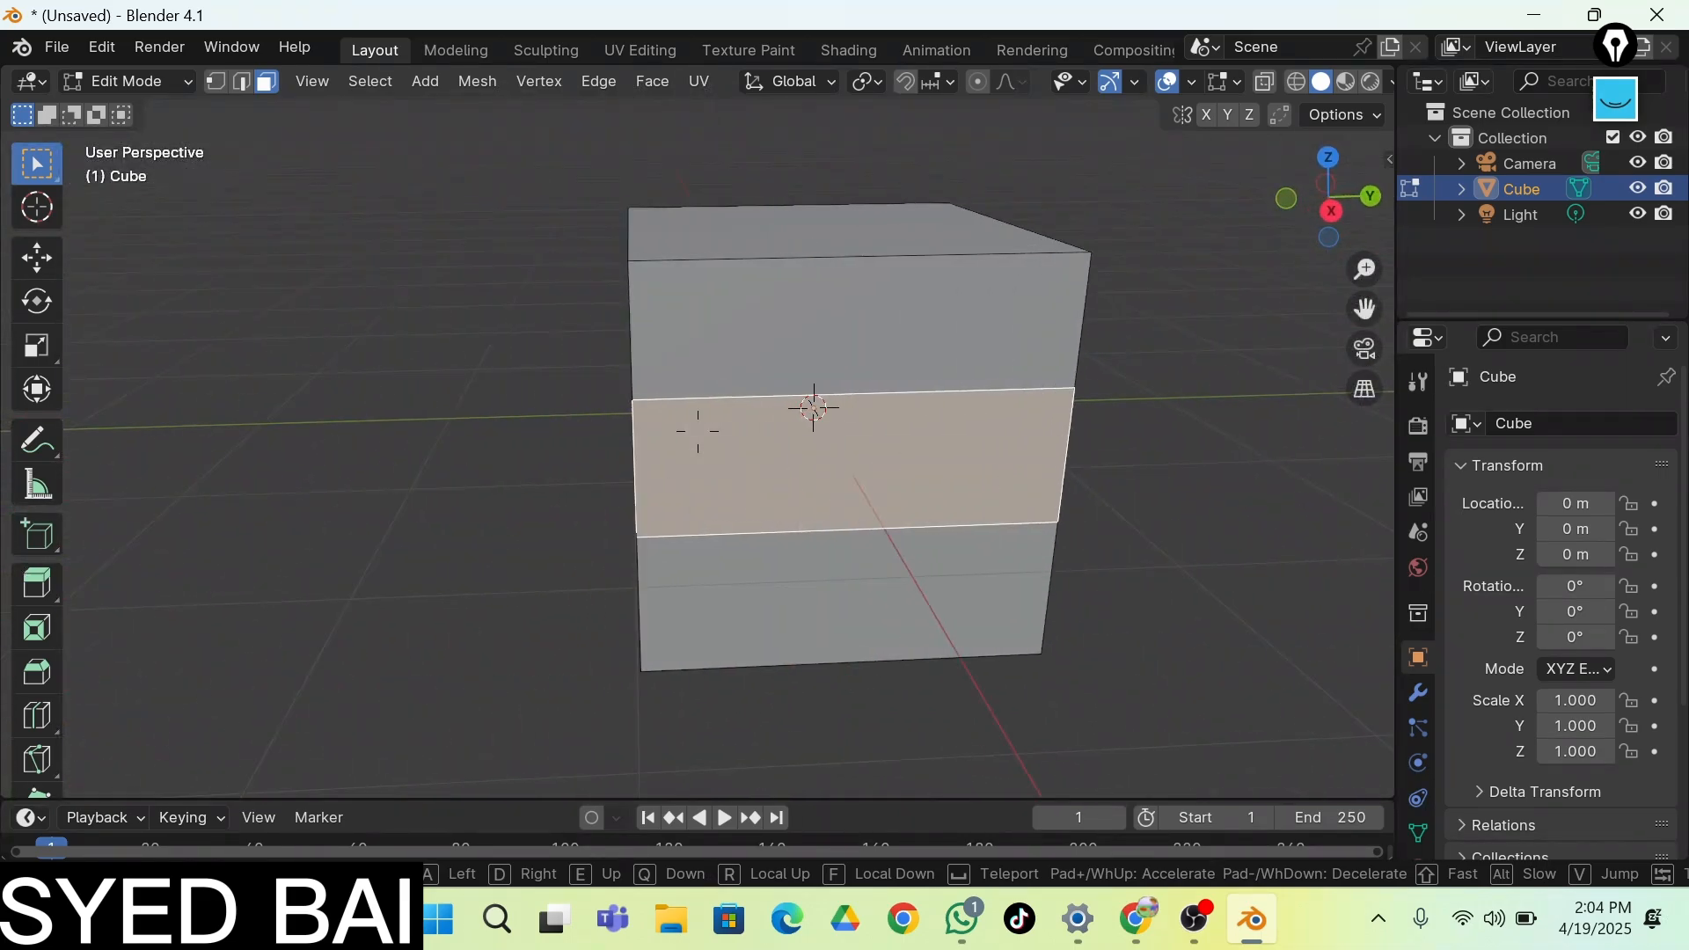
key(d)
key(Escape)
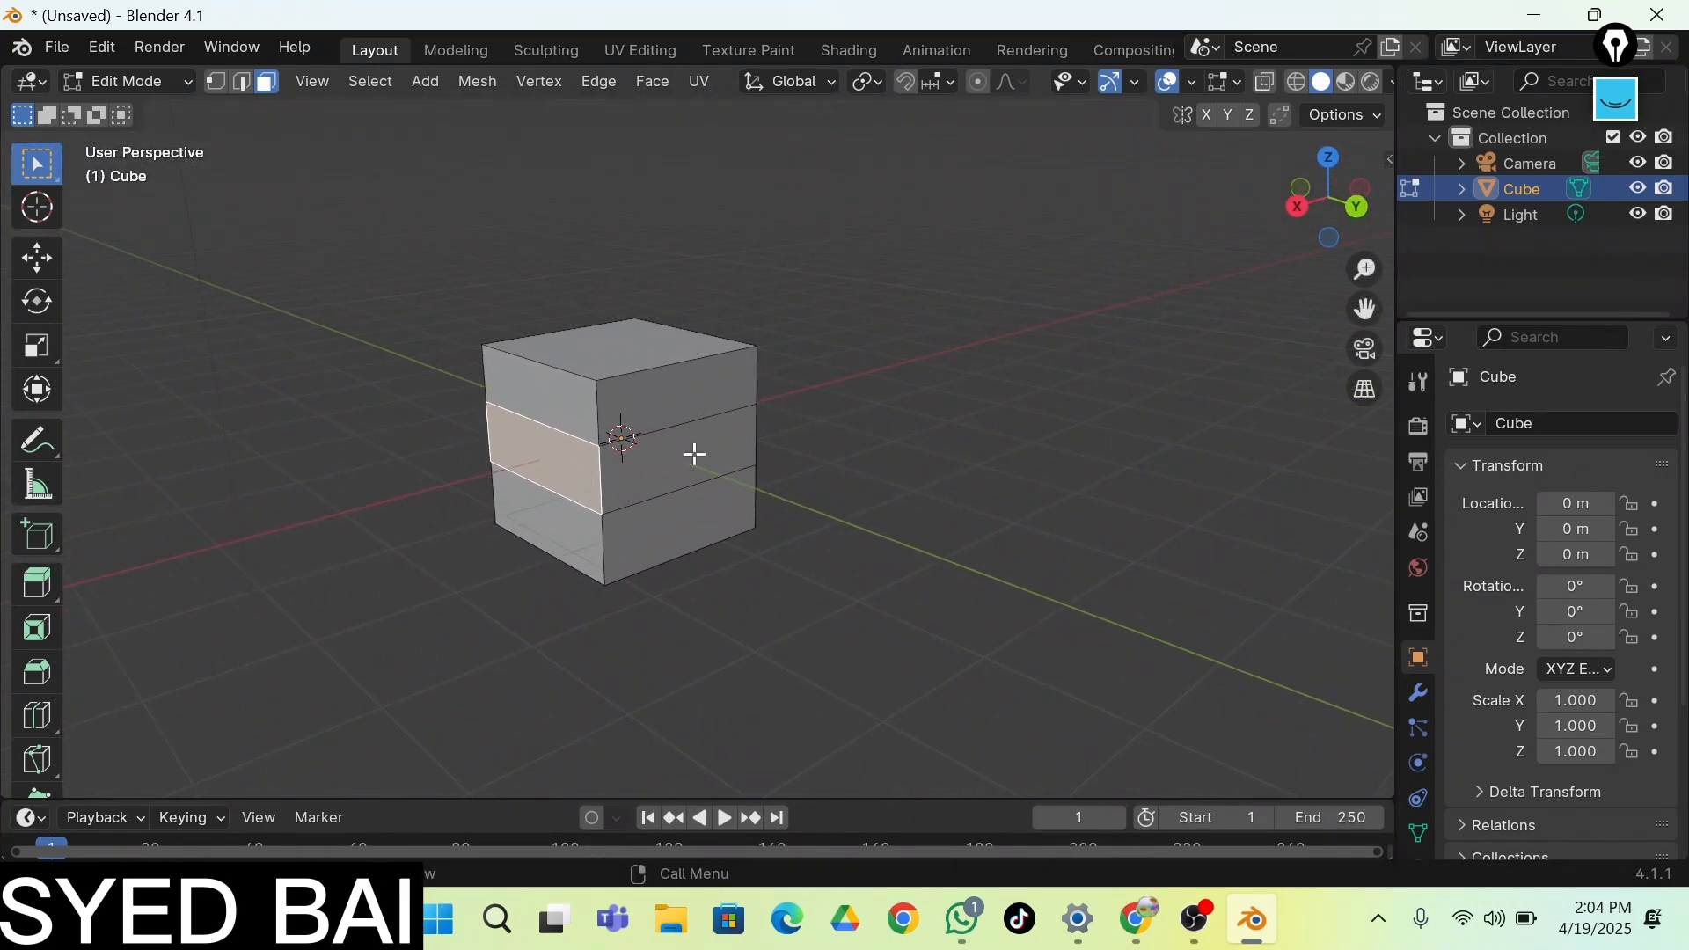
alt+click(572, 462)
alt+click(596, 489)
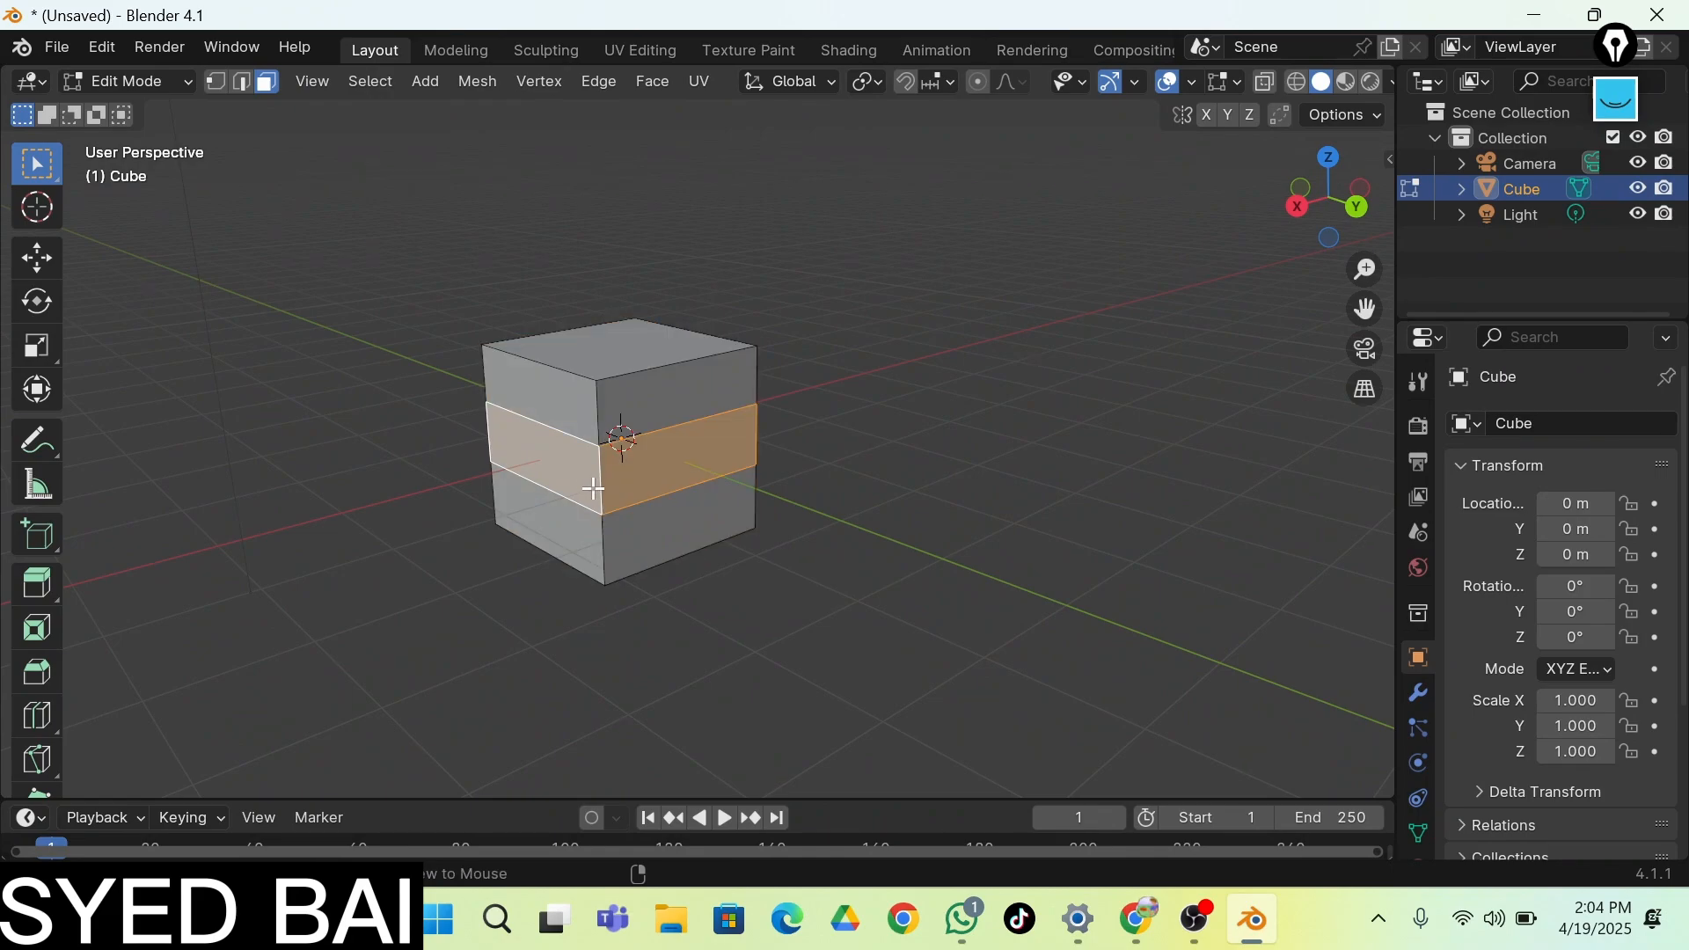
key(shift+grave)
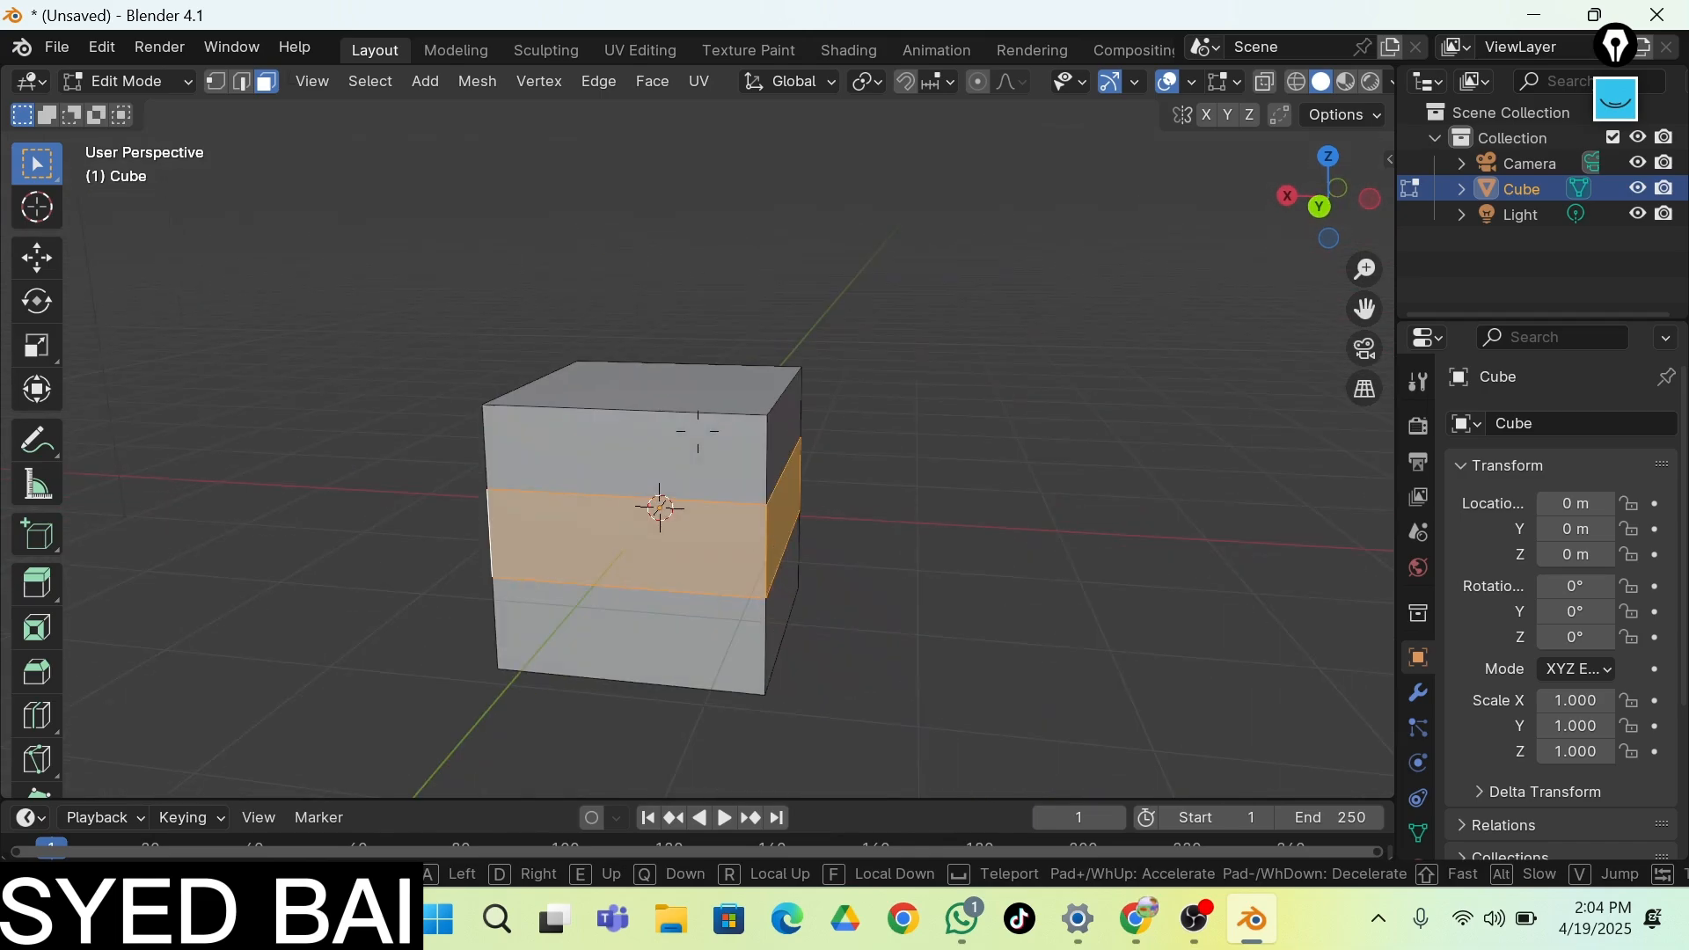
key(d)
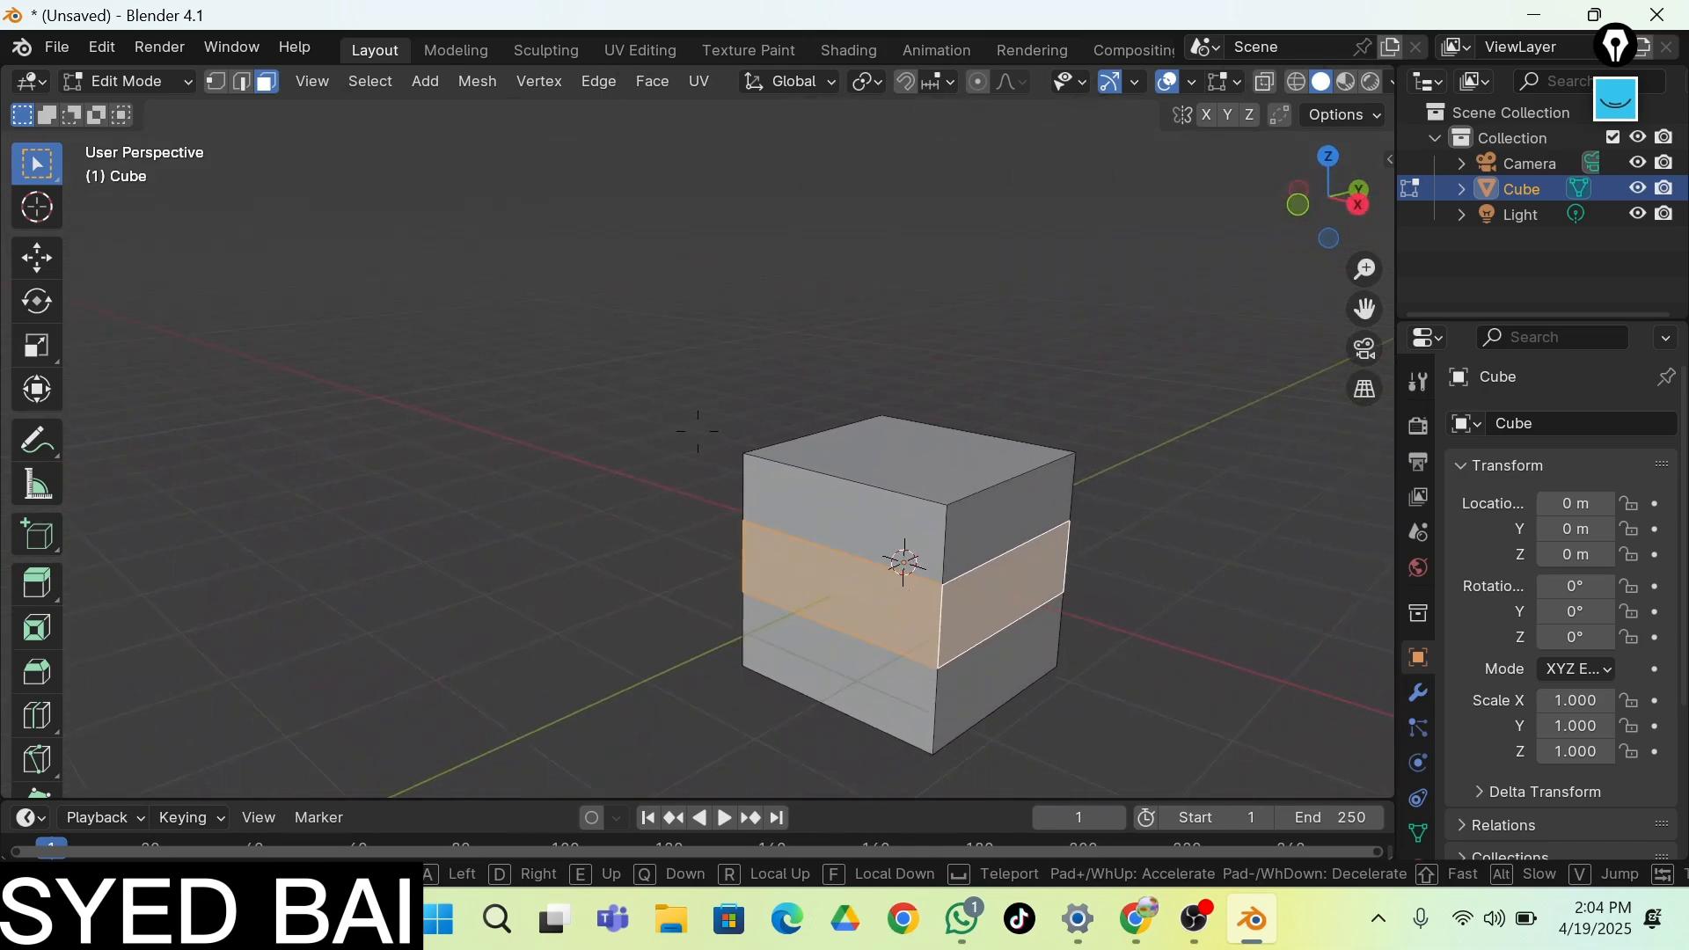
Examine the selected middle face loop on the cube's other sides using walk navigation
key(s)
key(d)
click(647, 460)
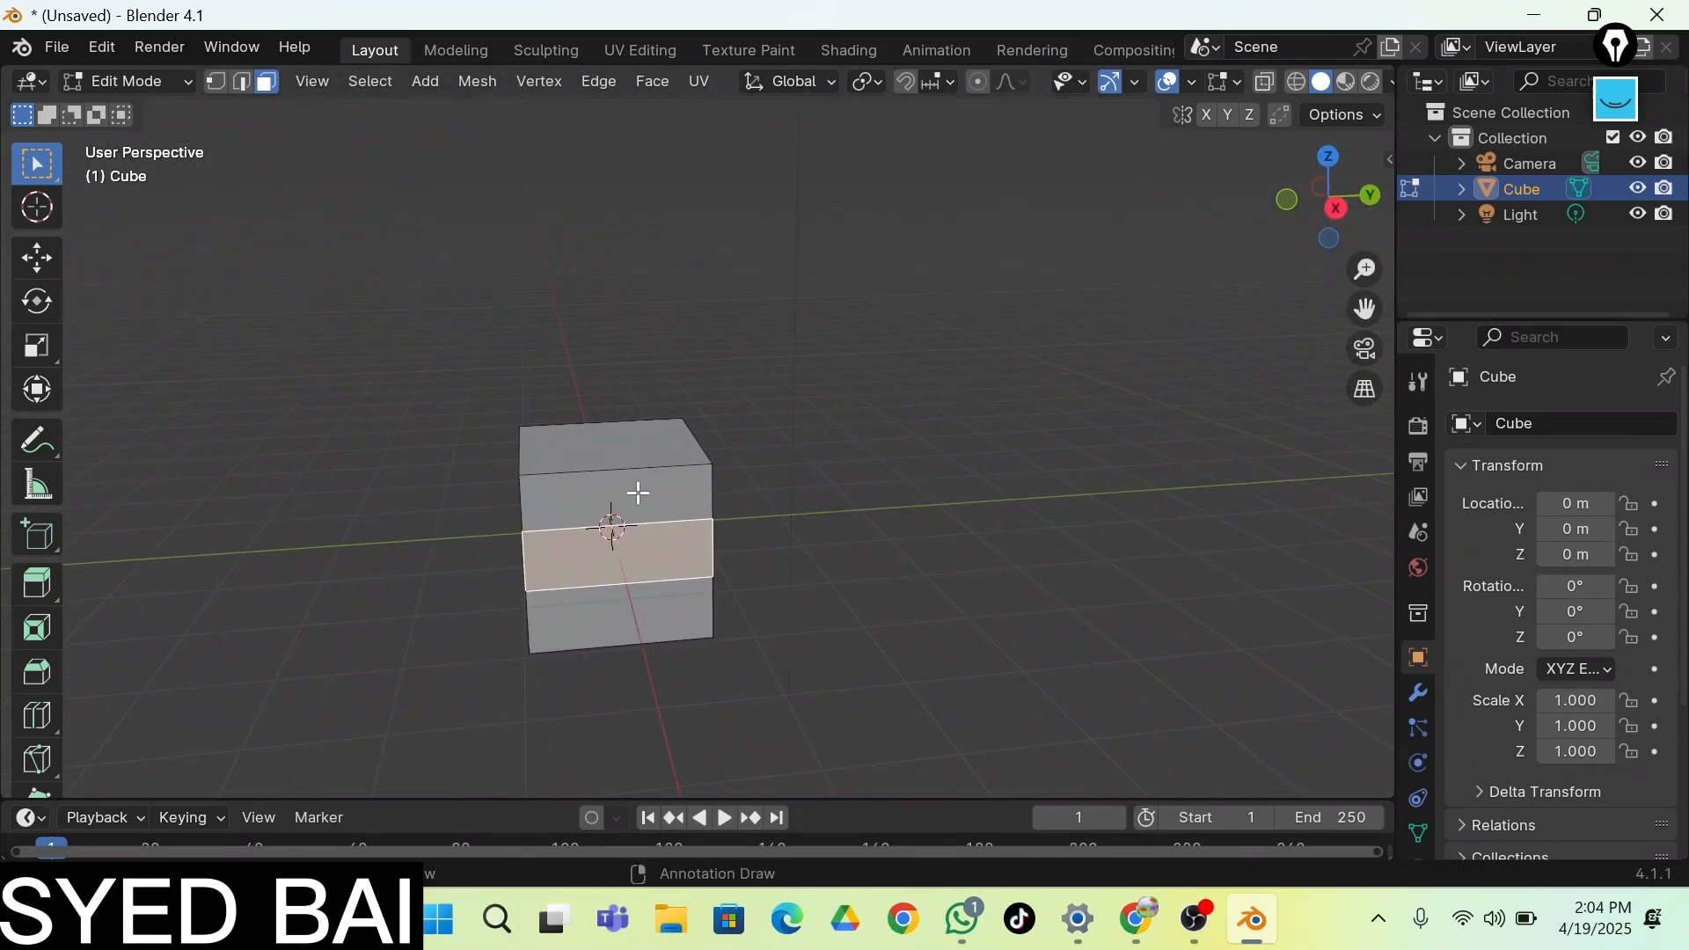
key(shift+grave)
key(a)
key(d)
key(w)
click(717, 607)
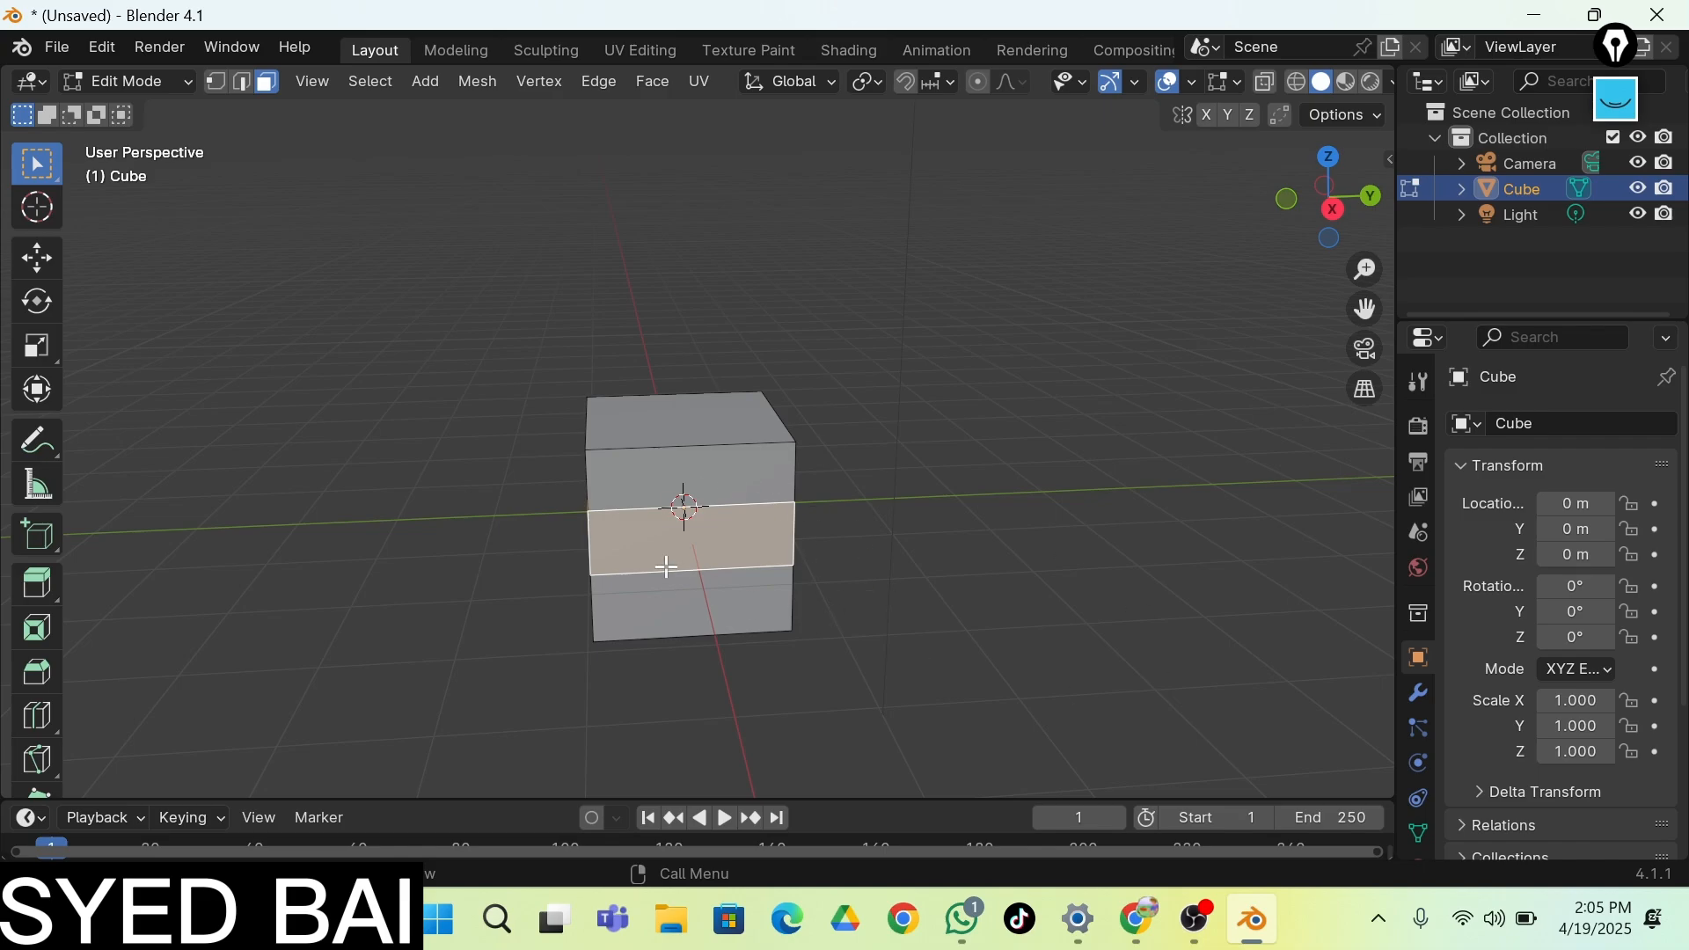
Try extruding the selected middle face loop vertically, and undo the extrusion
key(e)
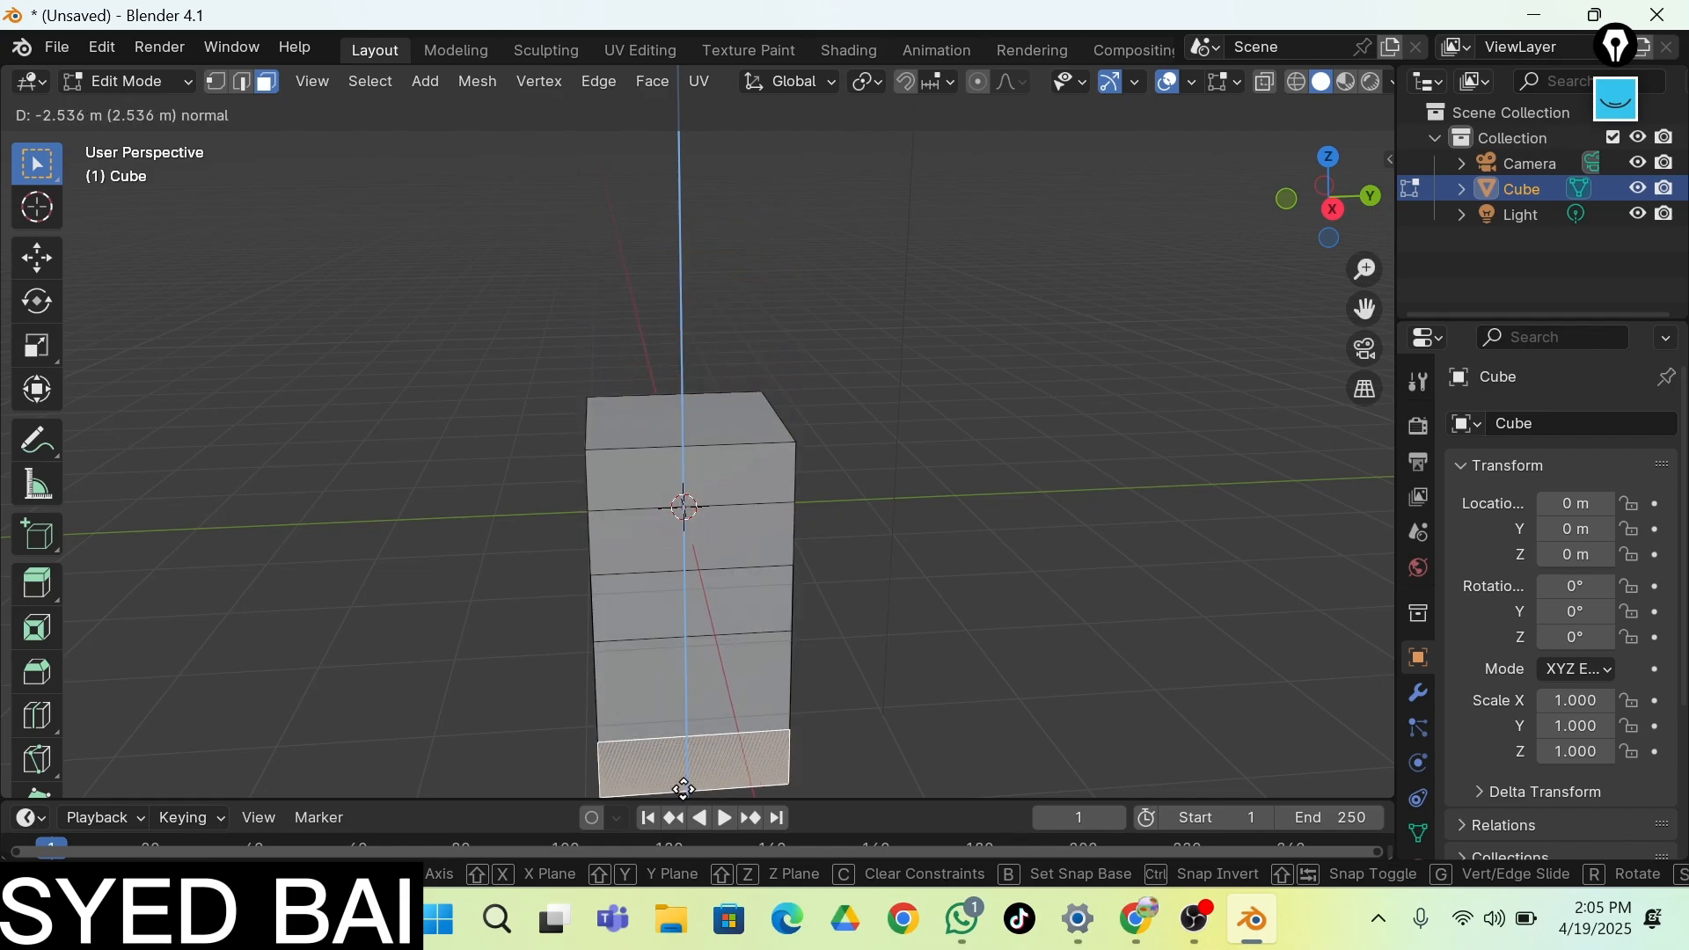
click(691, 596)
key(ctrl+z)
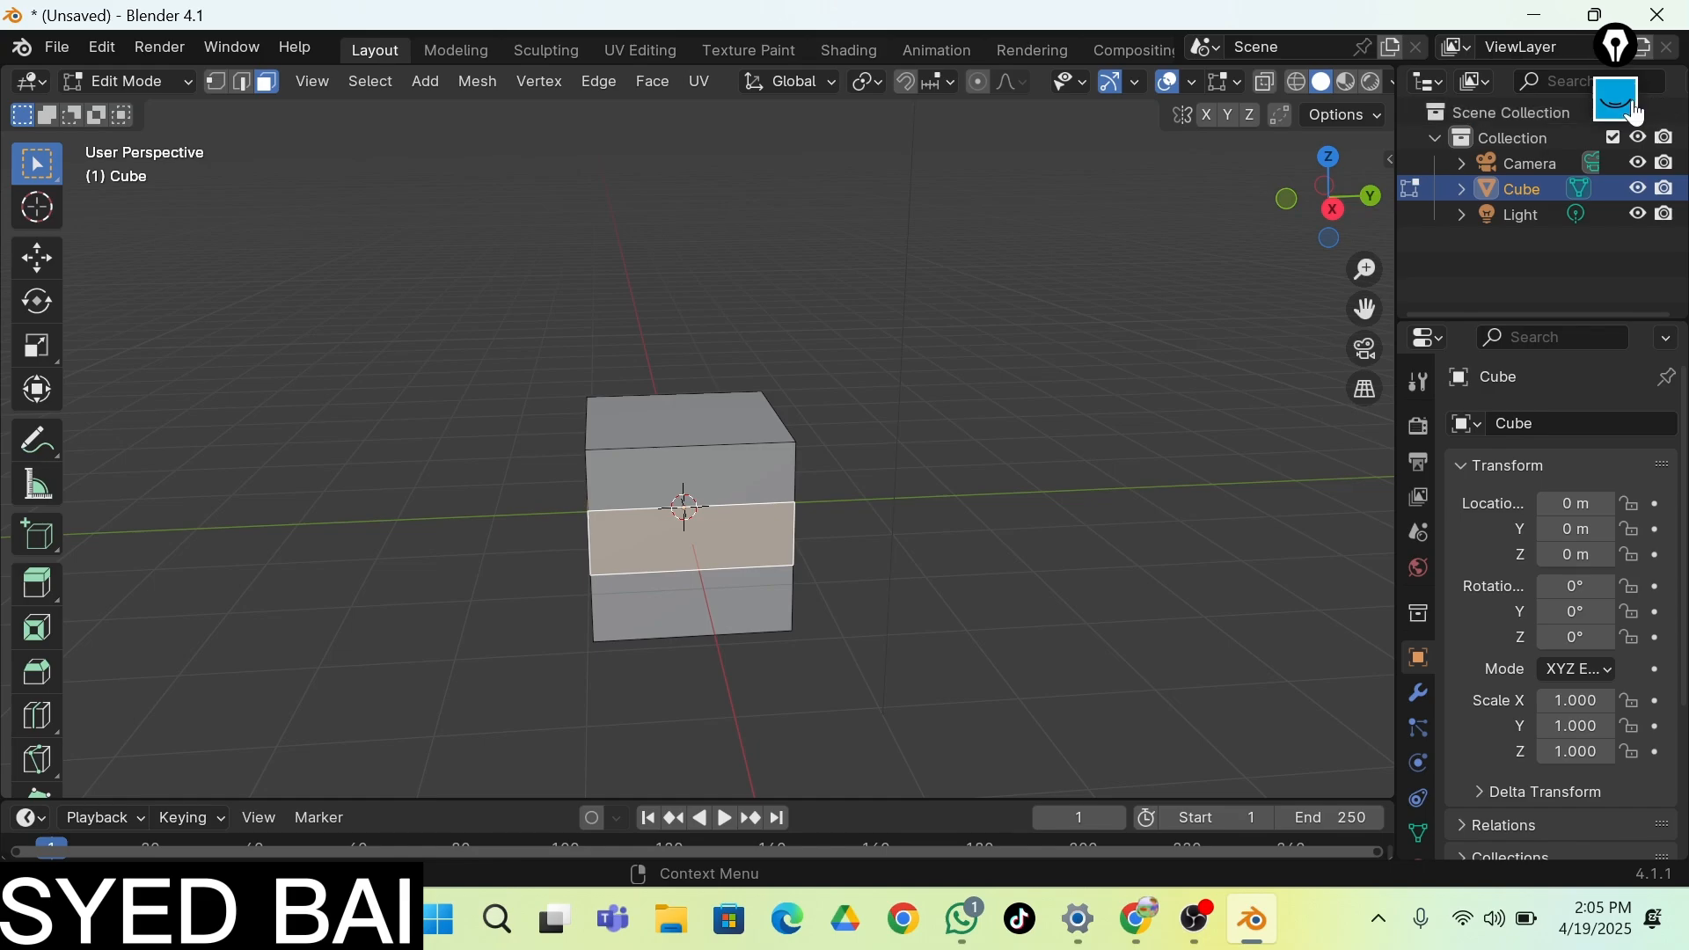
Open the screen annotation tools and erase the pink marks over the selection modes and around the cube
click(1617, 46)
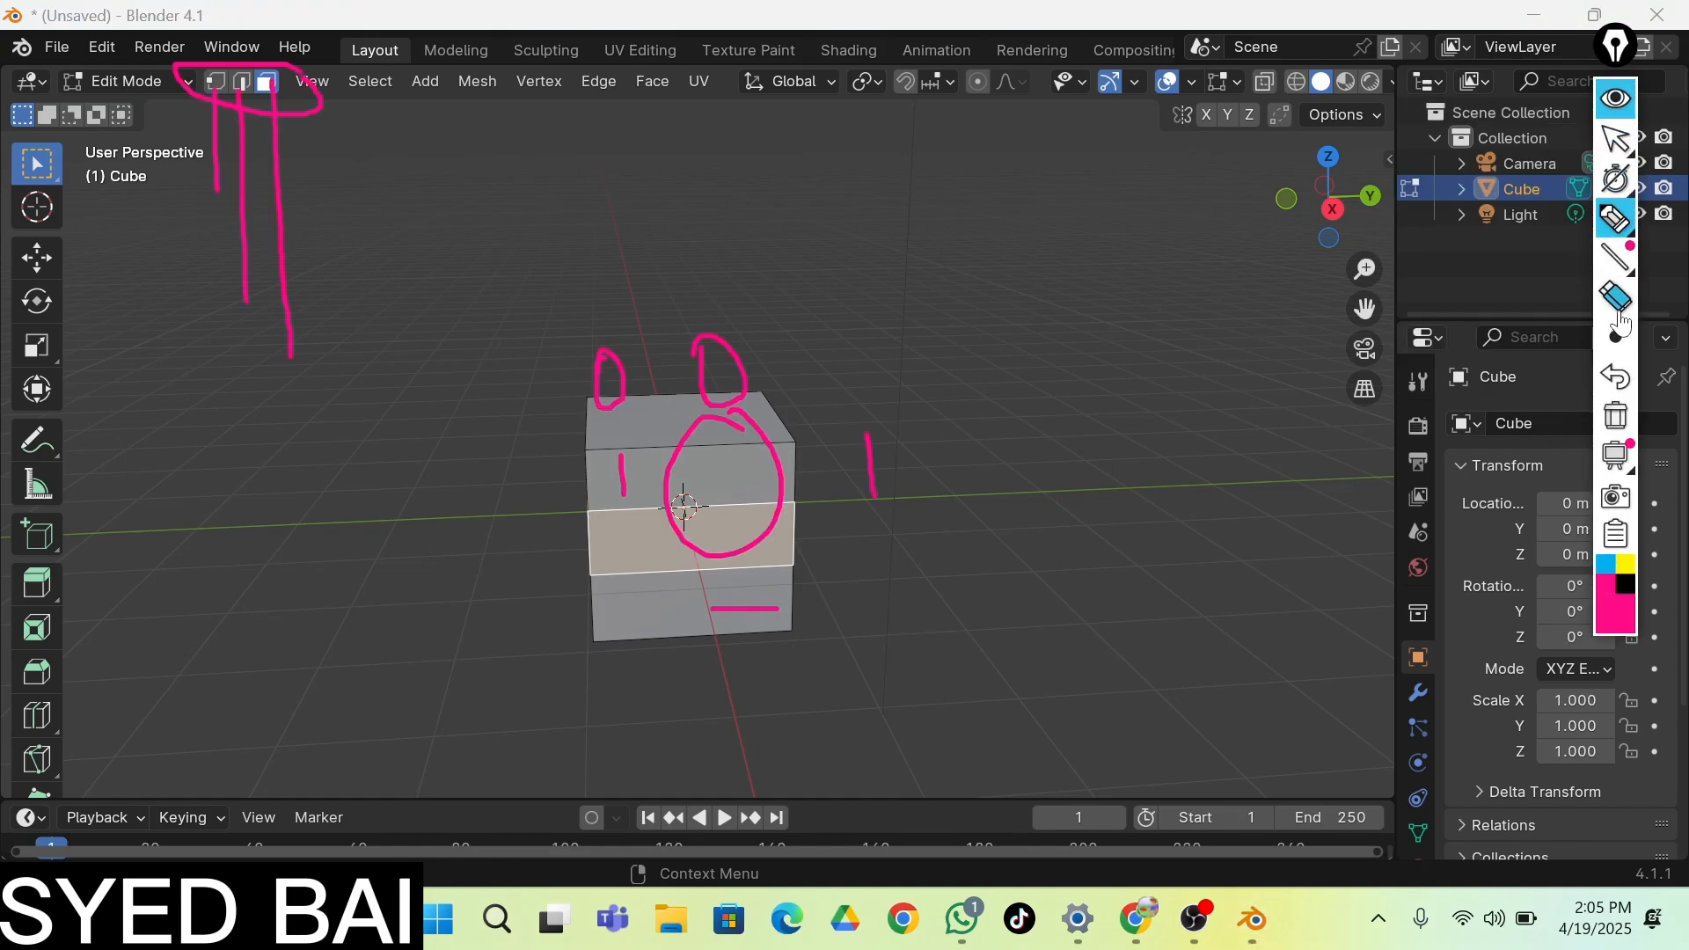
click(1617, 297)
drag(240, 86, 203, 234)
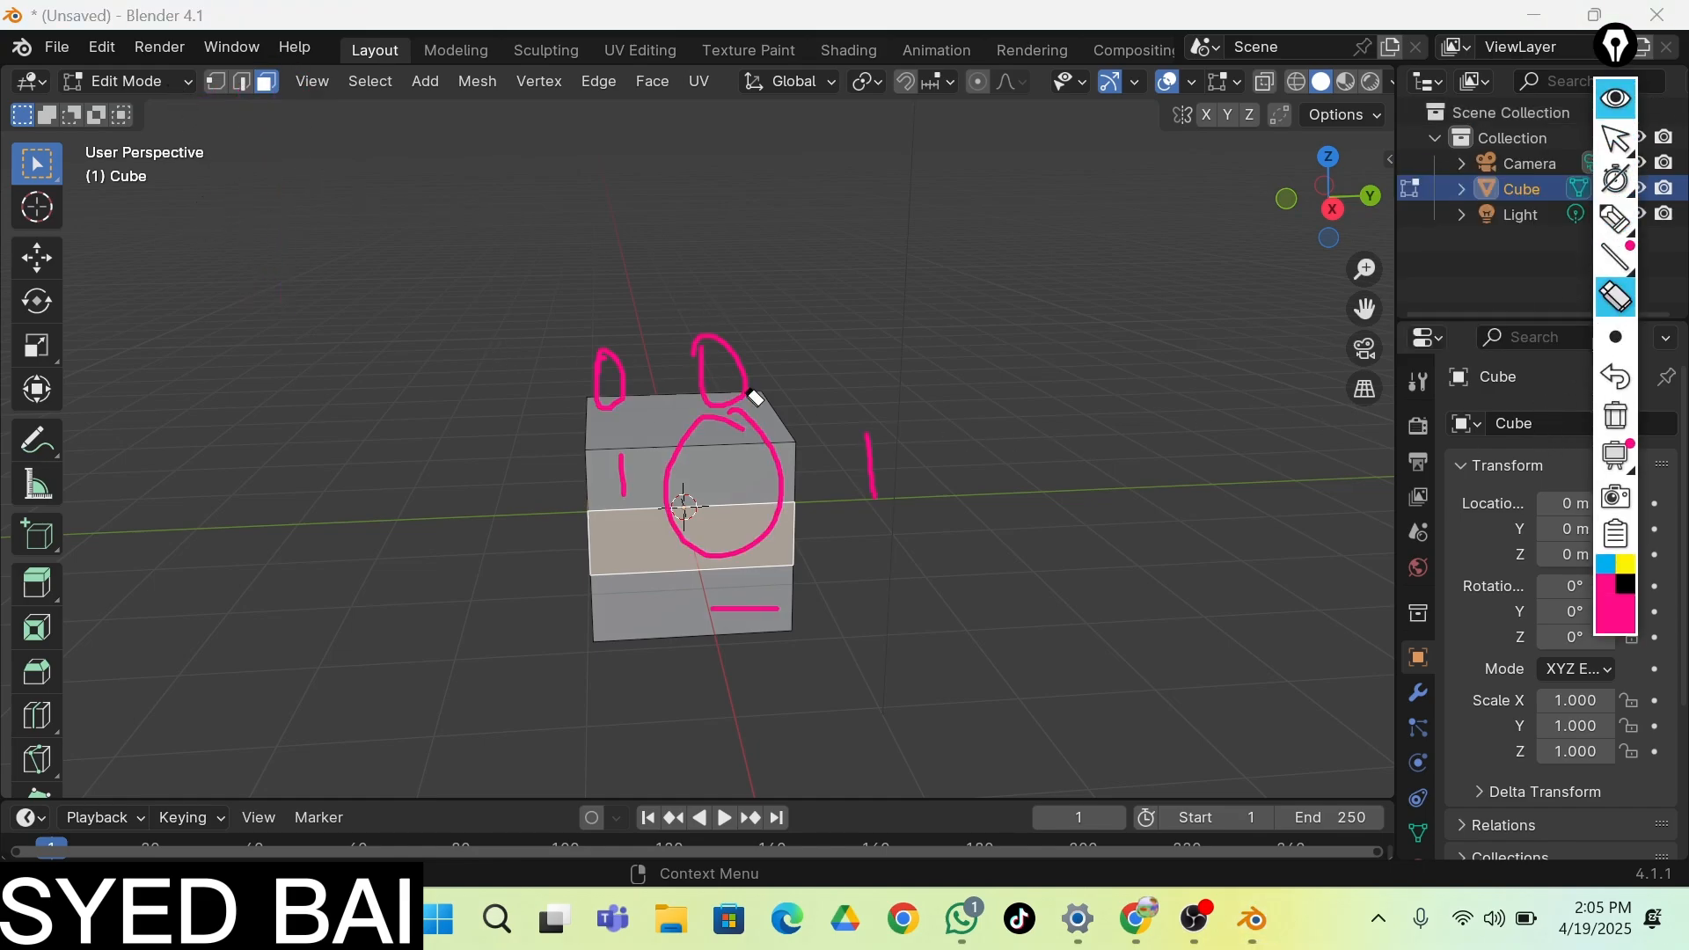
mouse_move(751, 395)
mouse_down()
mouse_move(721, 384)
mouse_move(694, 474)
mouse_move(766, 753)
mouse_up()
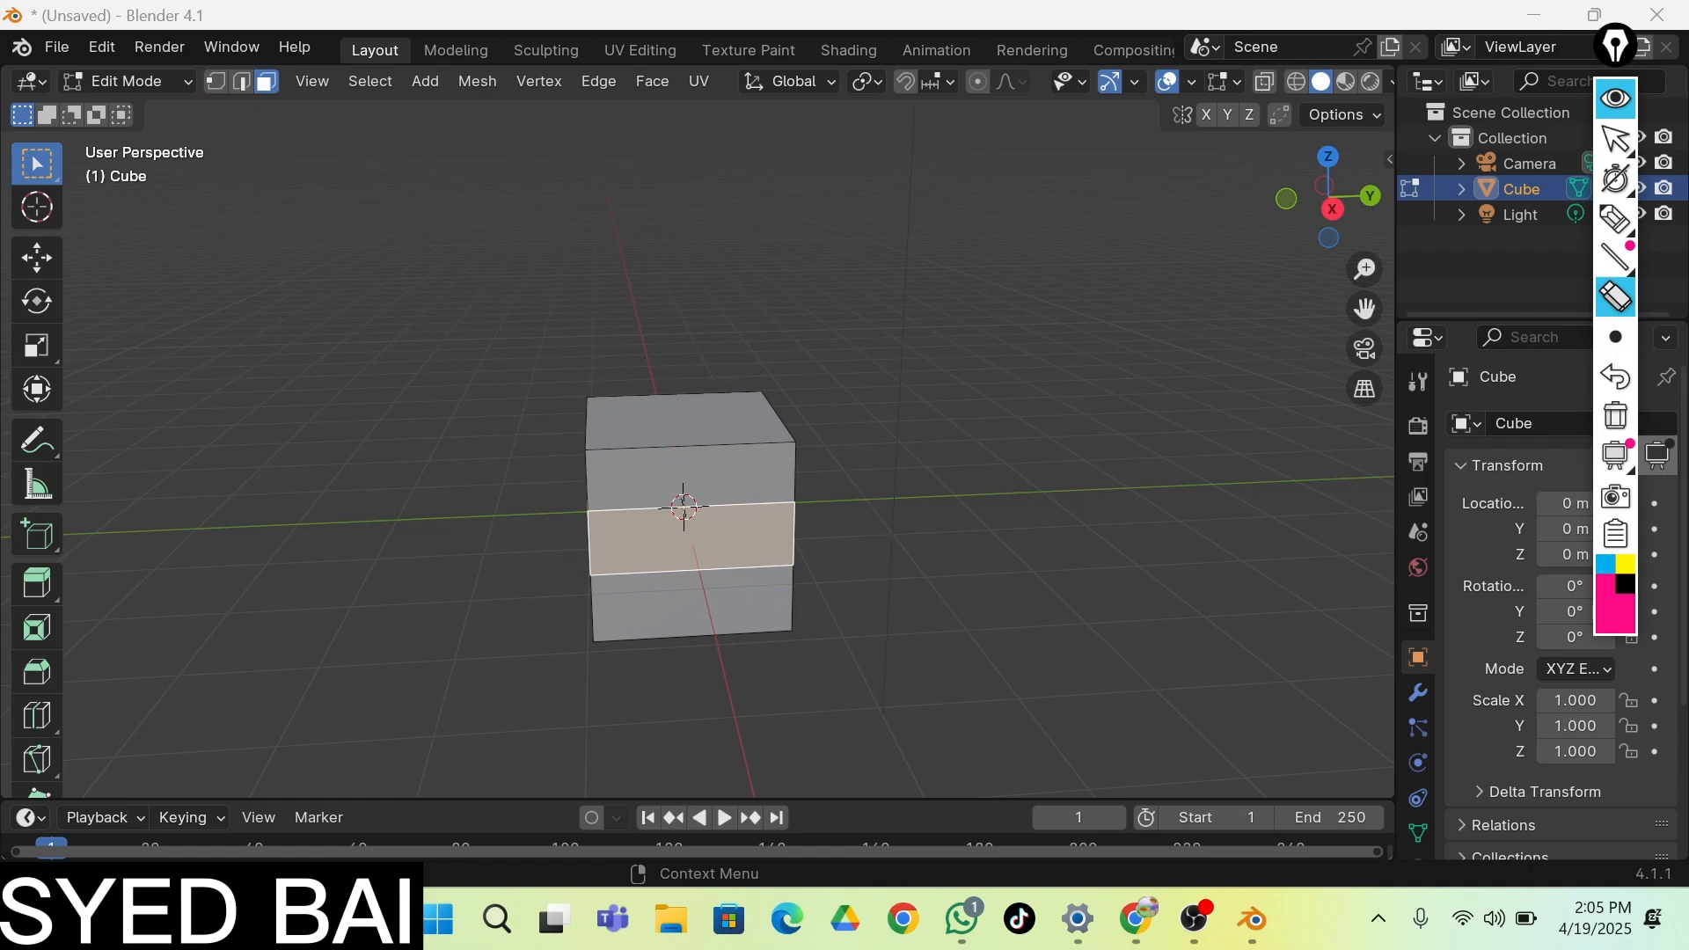
Outline the cube's middle band with the pink annotation pen, and erase the outline
click(1616, 218)
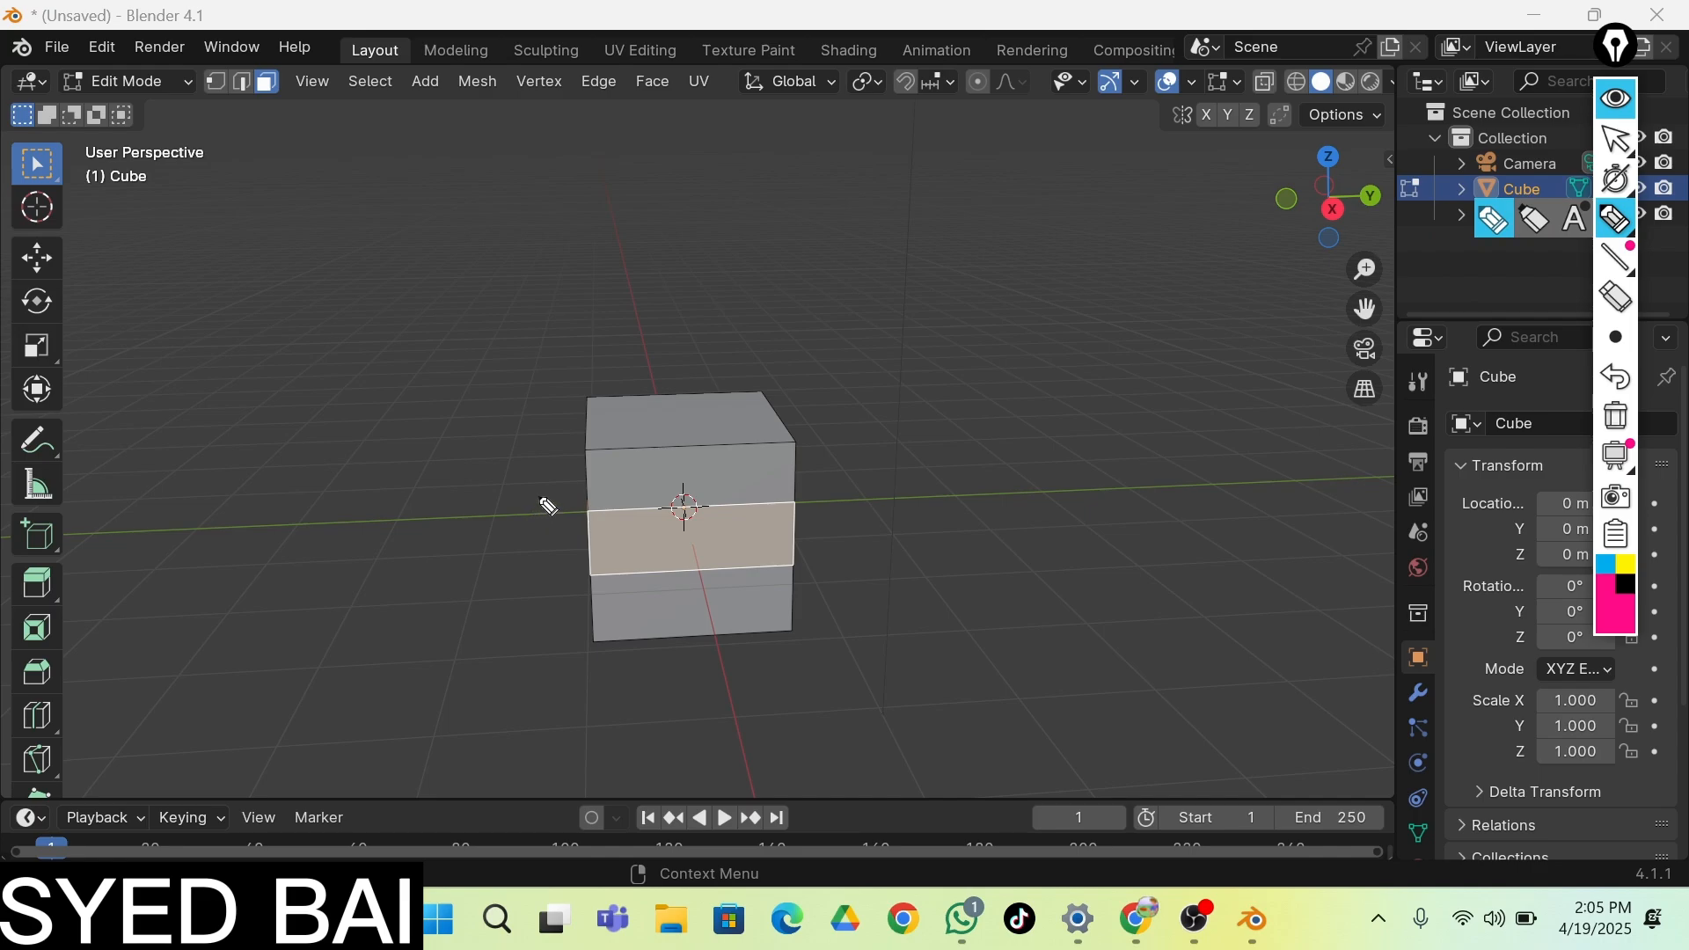
mouse_move(540, 486)
mouse_down()
mouse_move(531, 550)
mouse_move(580, 568)
mouse_move(778, 572)
mouse_move(863, 527)
mouse_move(540, 490)
mouse_up()
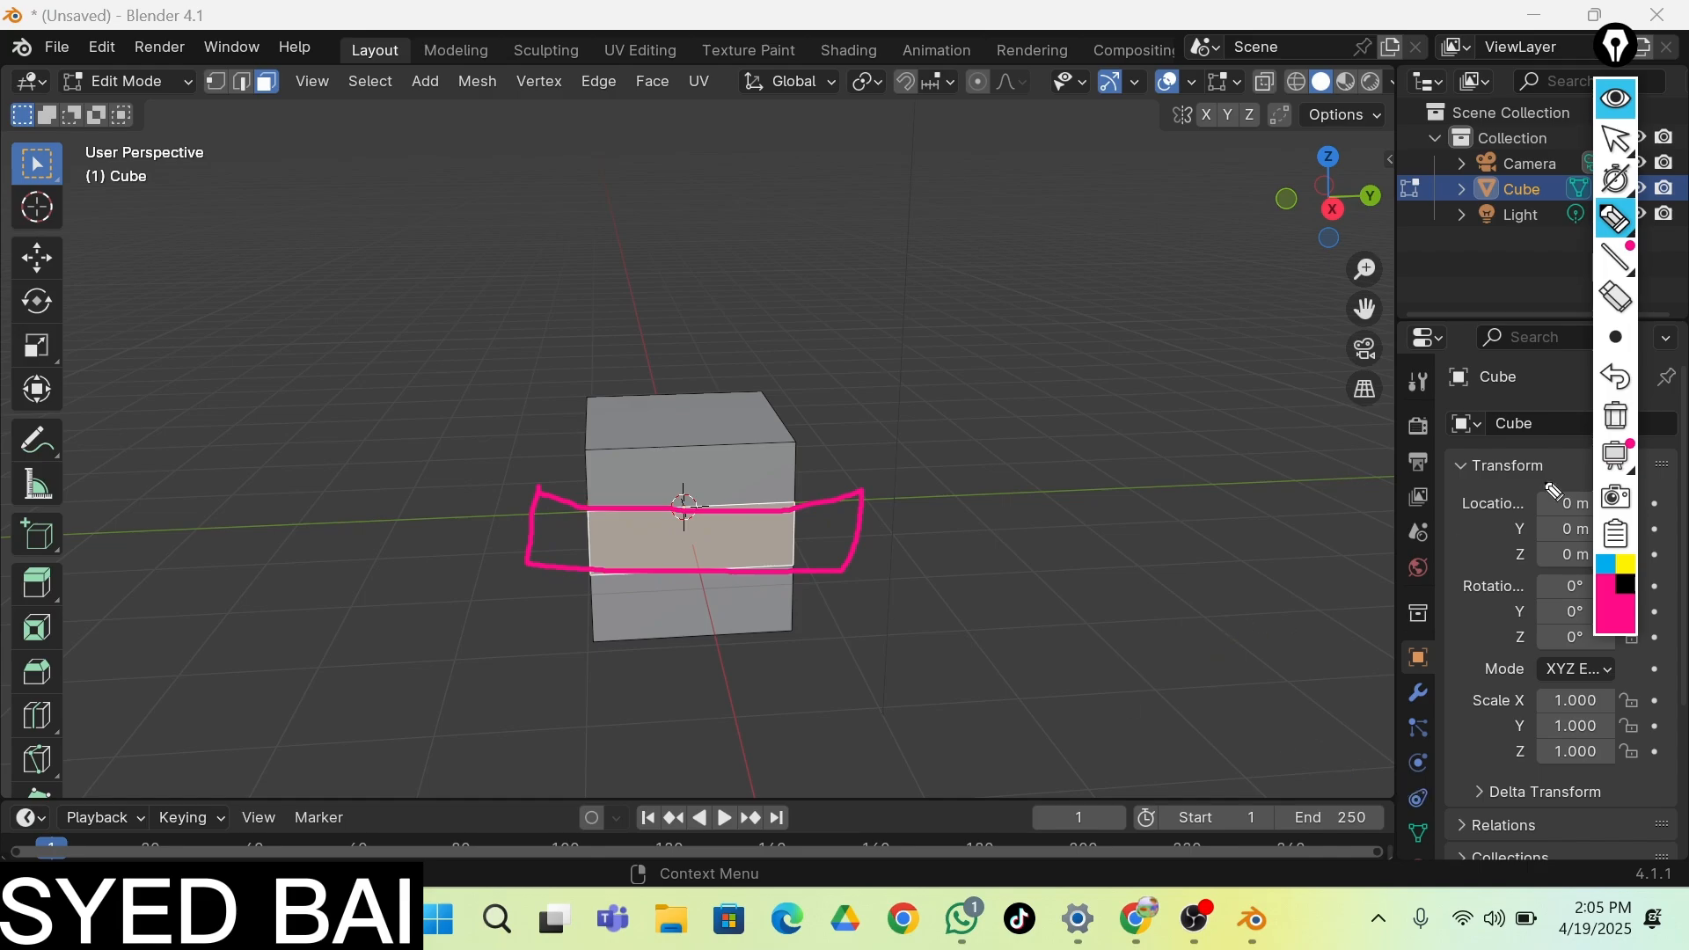
click(1619, 301)
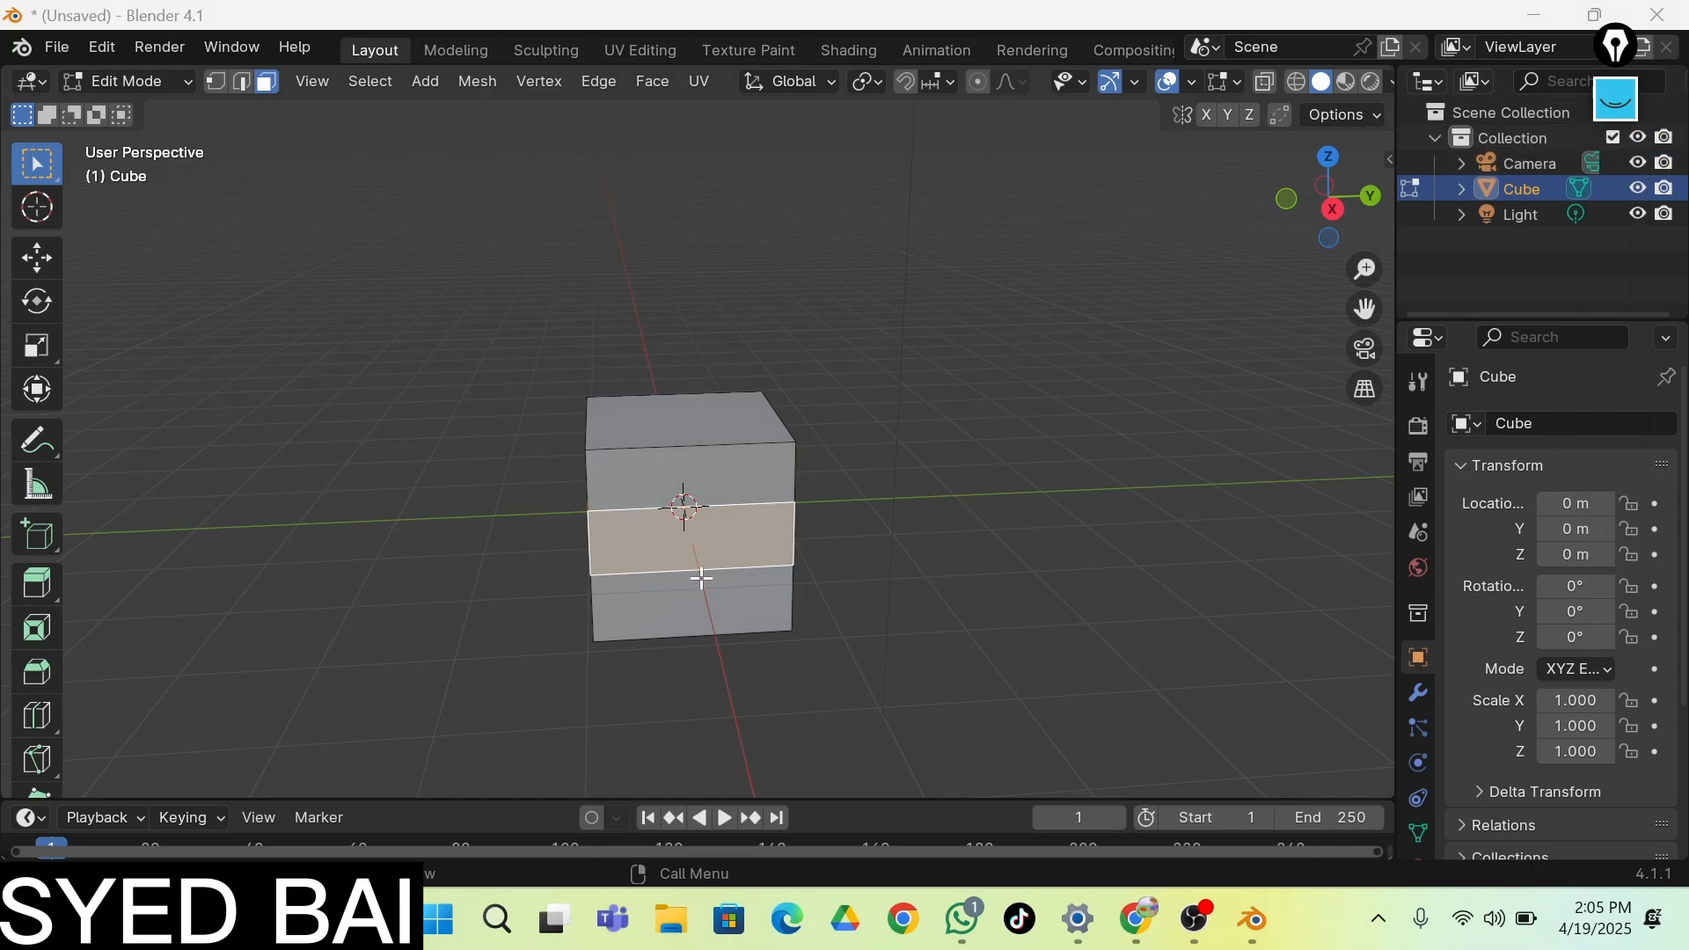
Try scaling the middle face loop inward and then outward to about 1.28, and undo the enlargement
click(713, 532)
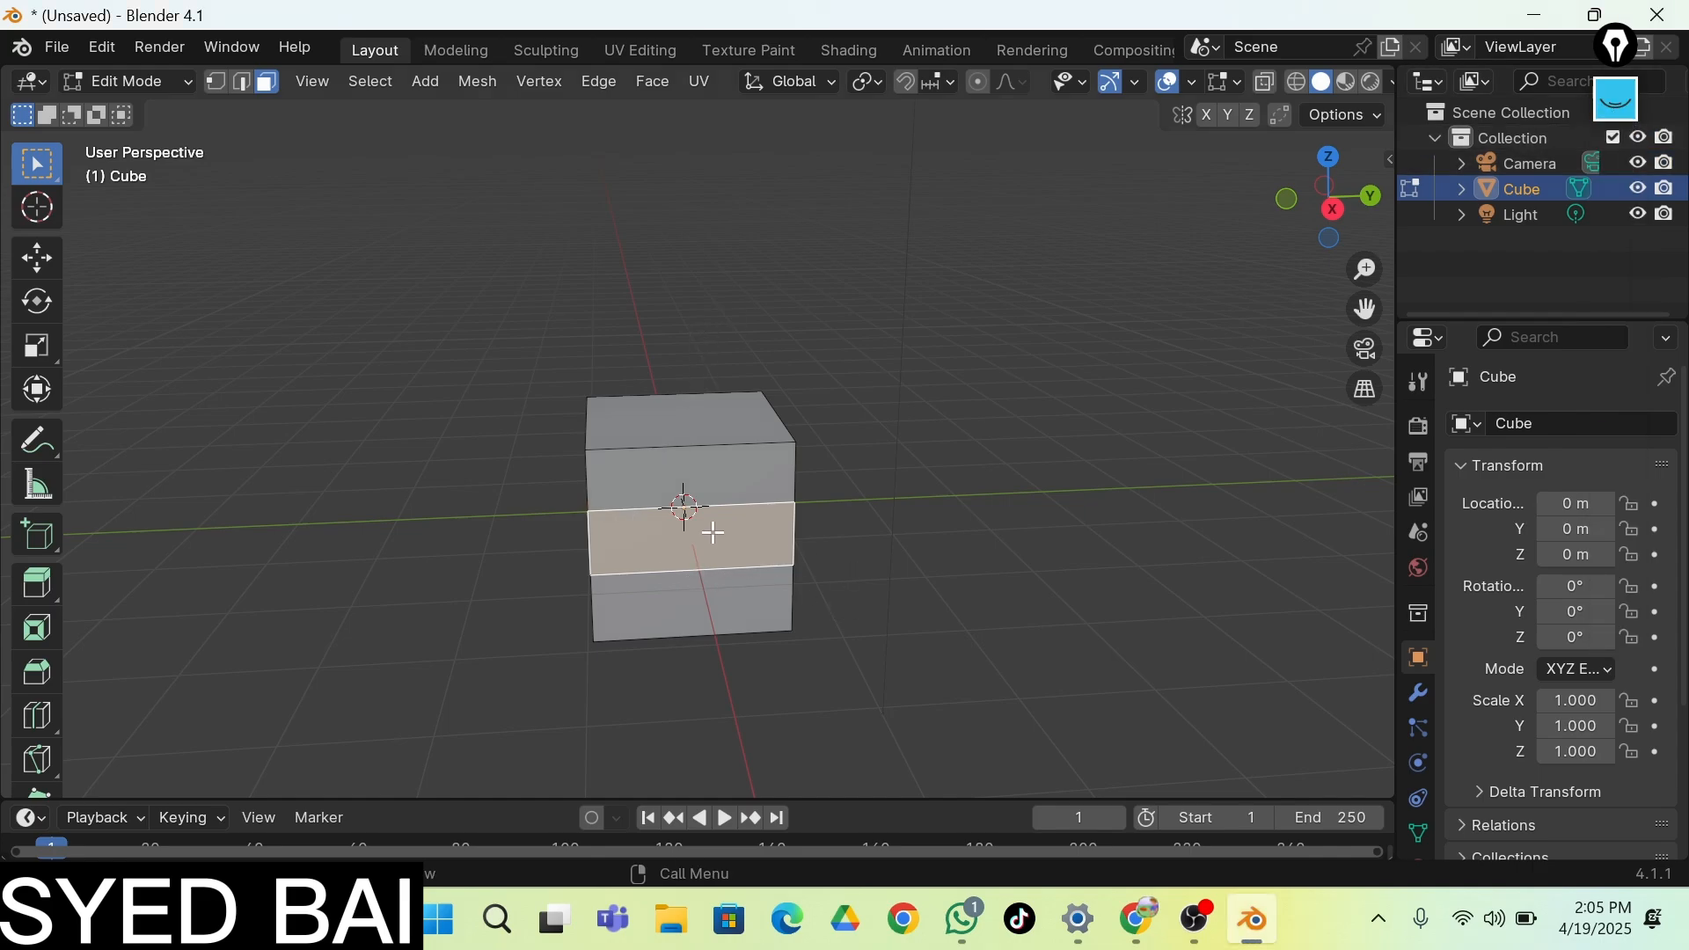
drag(1342, 260, 1023, 446)
alt+click(1024, 446)
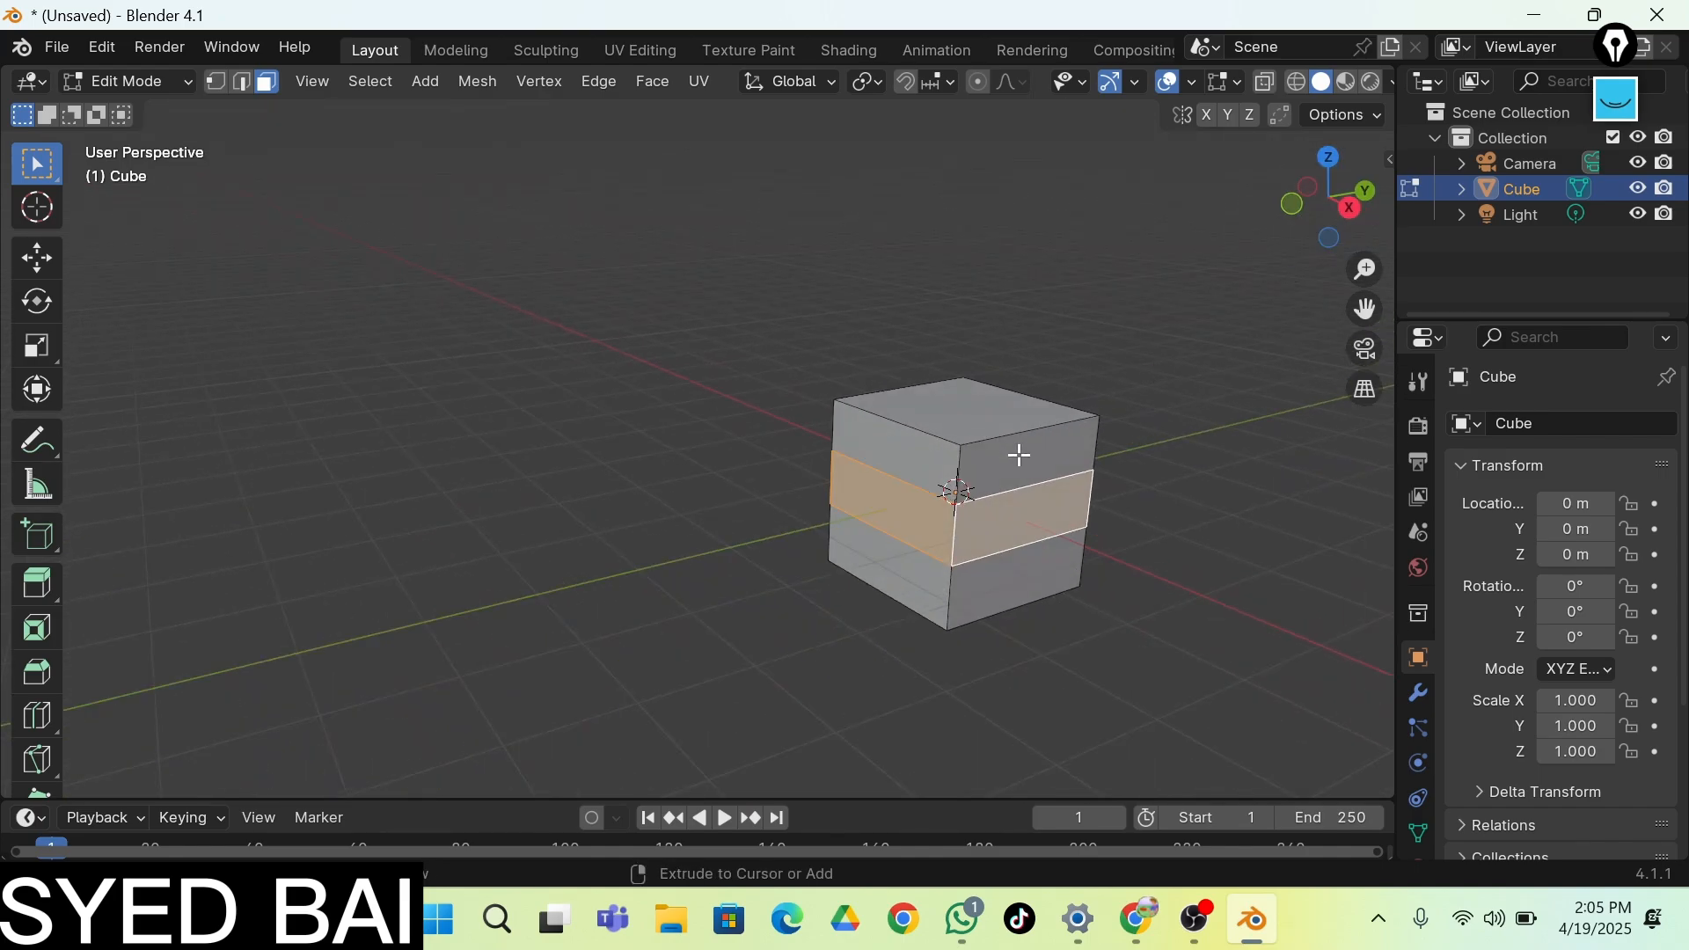
key(s)
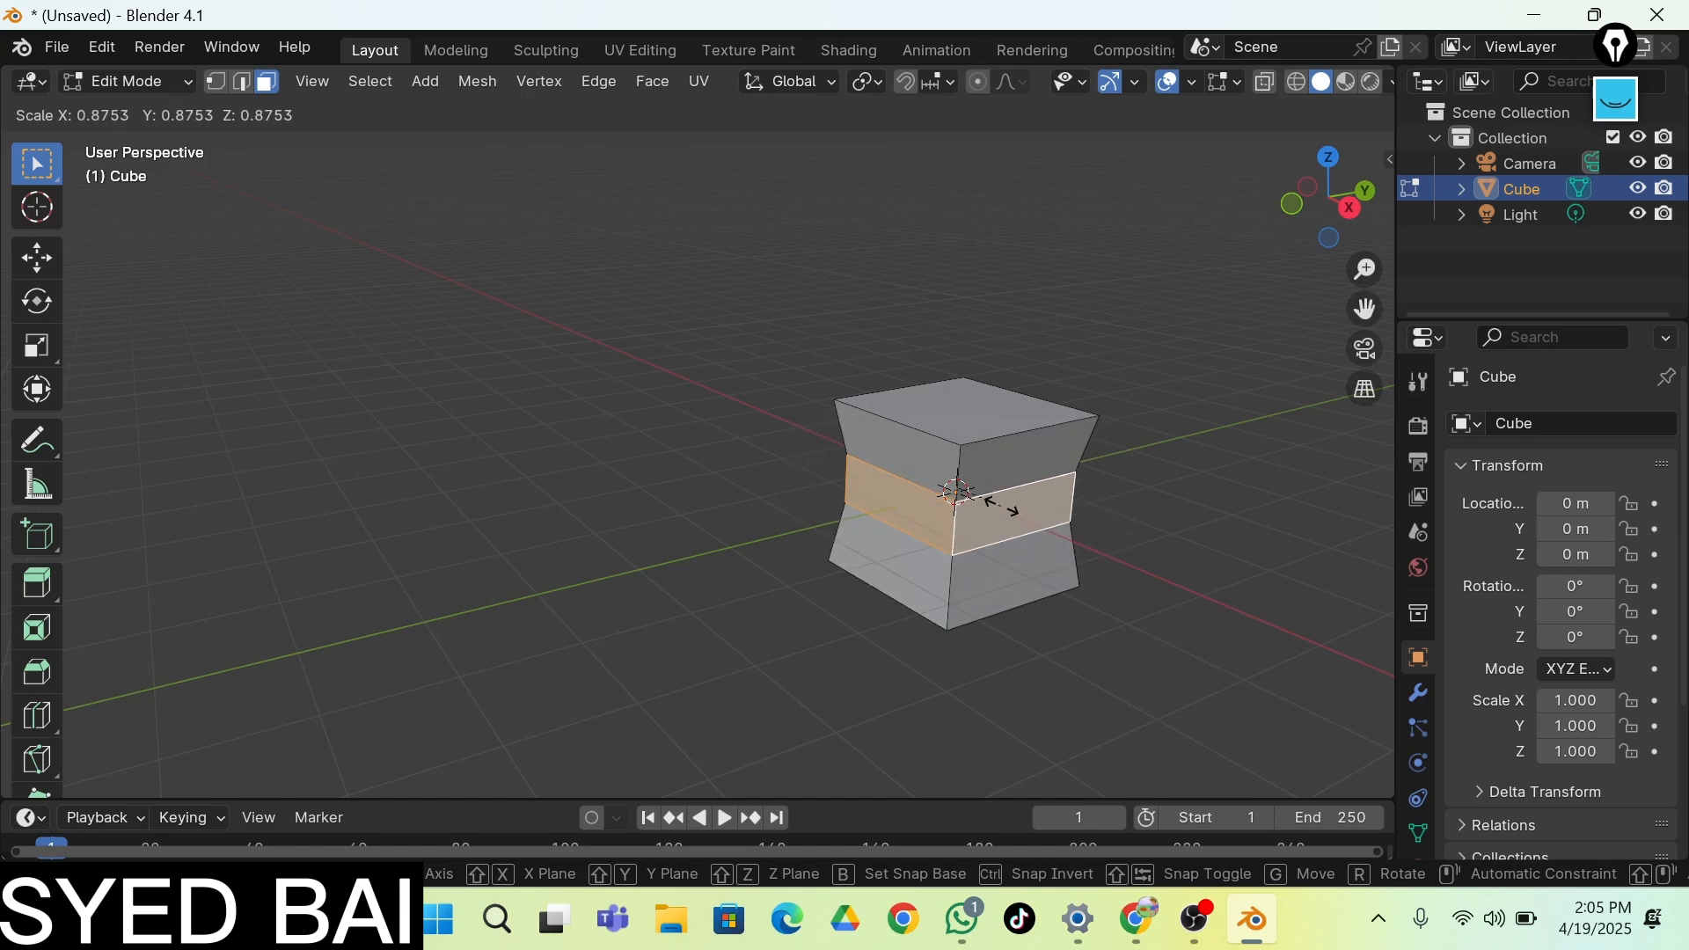
click(1001, 505)
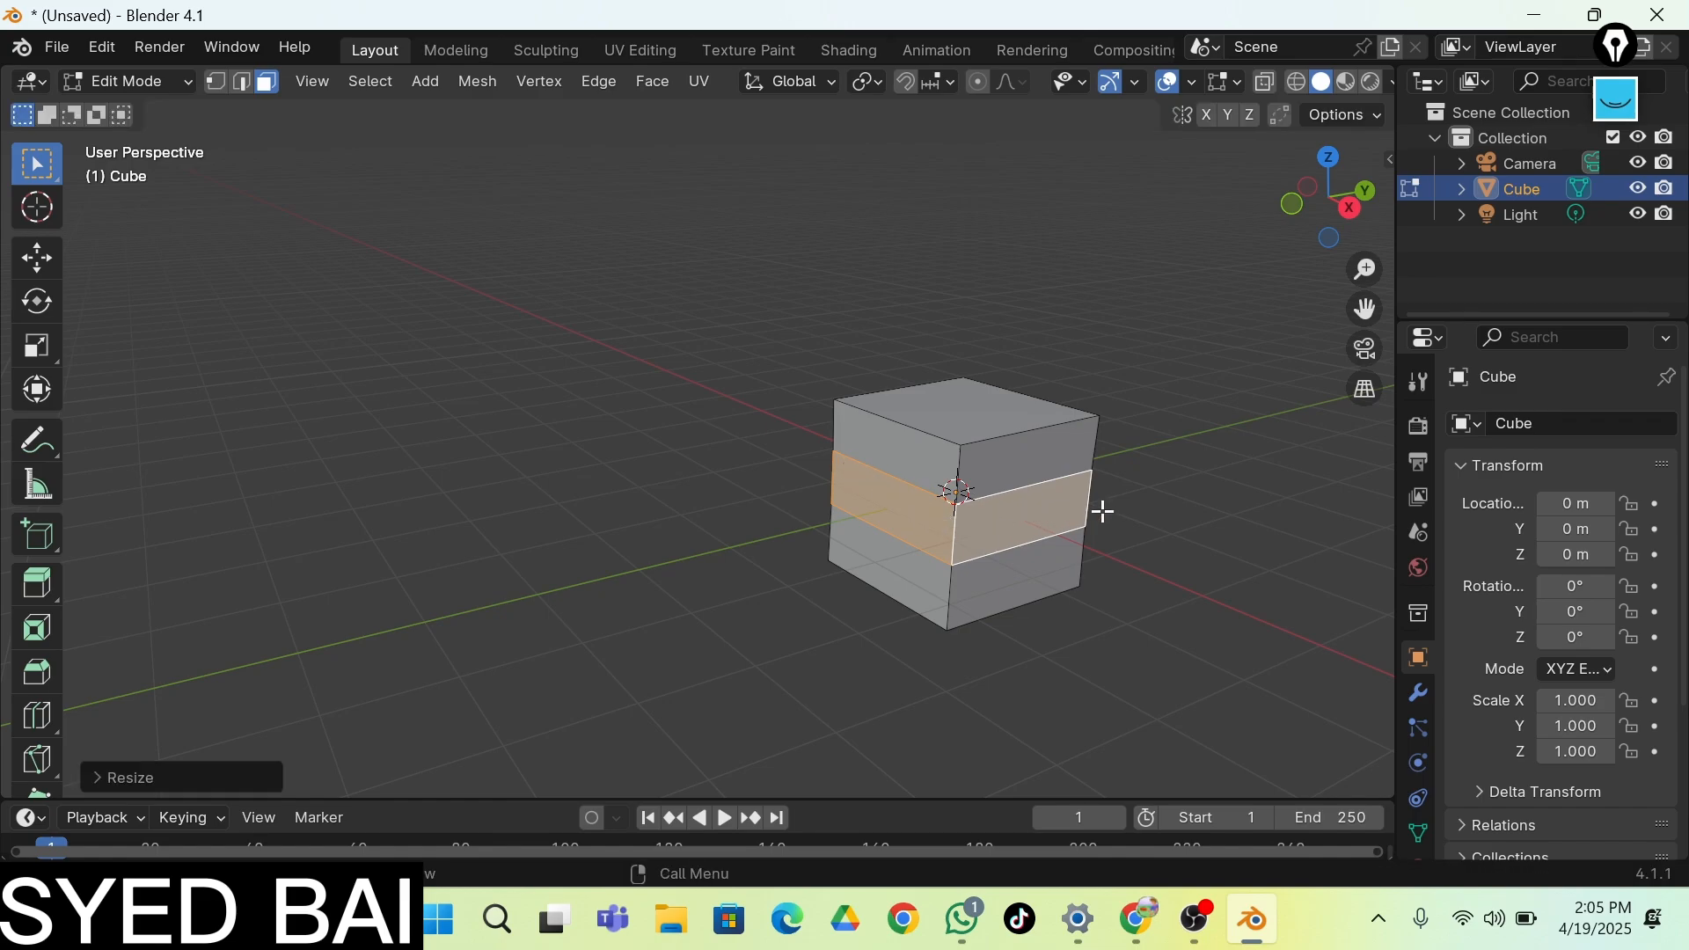
key(s)
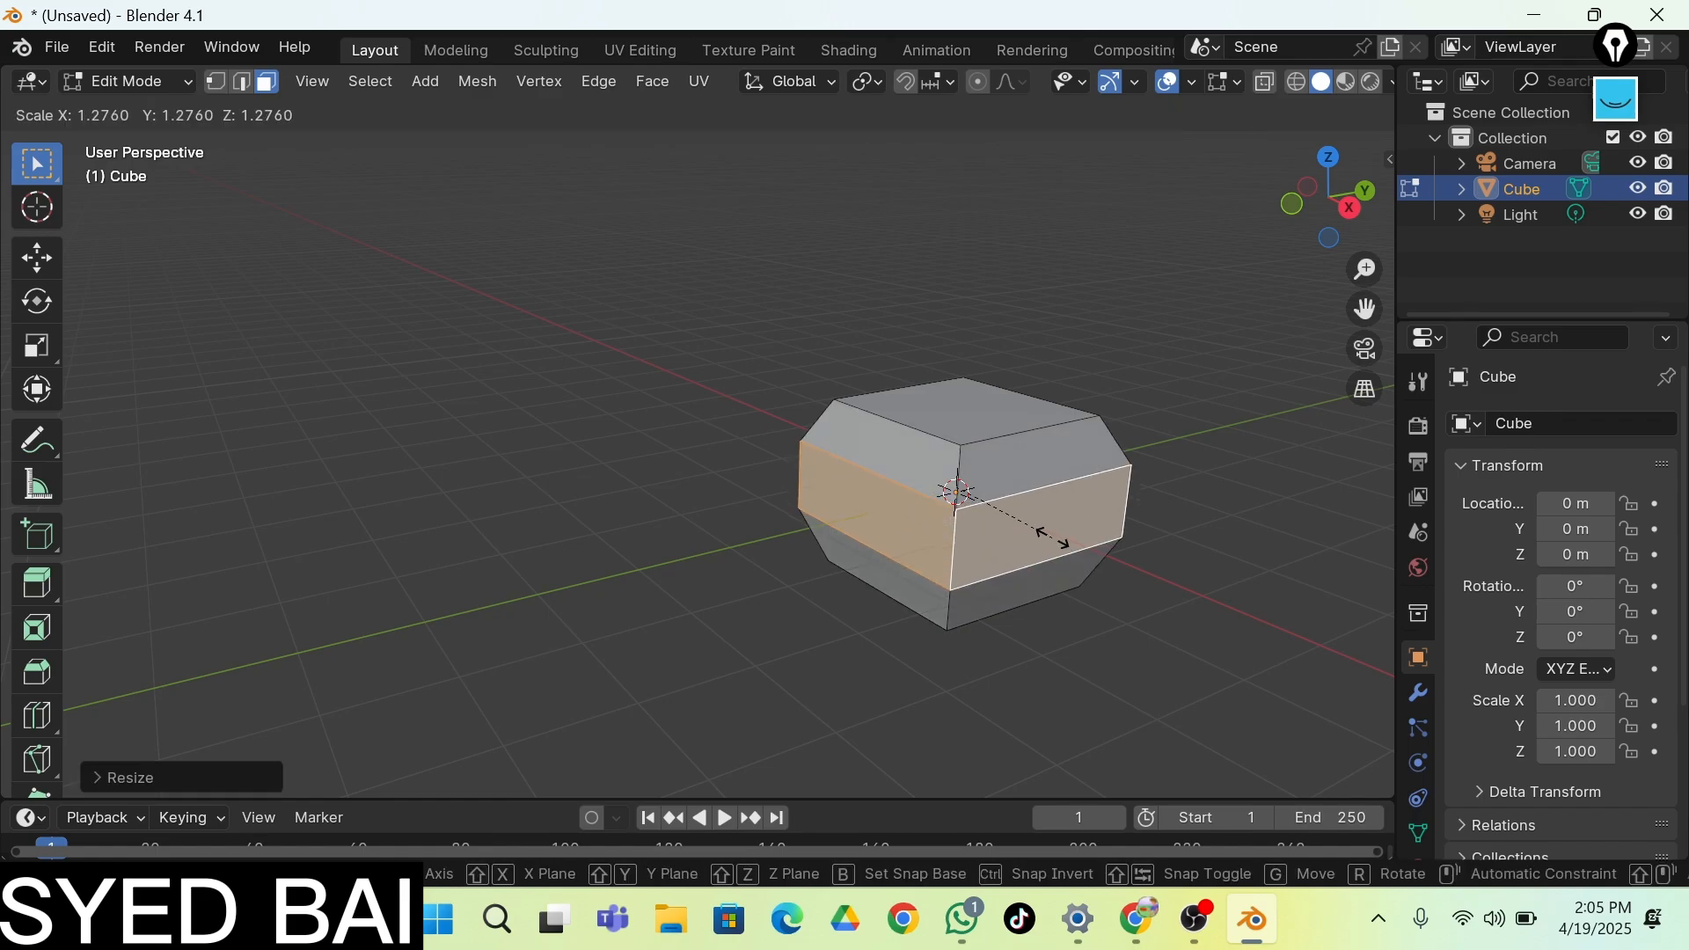
click(1056, 534)
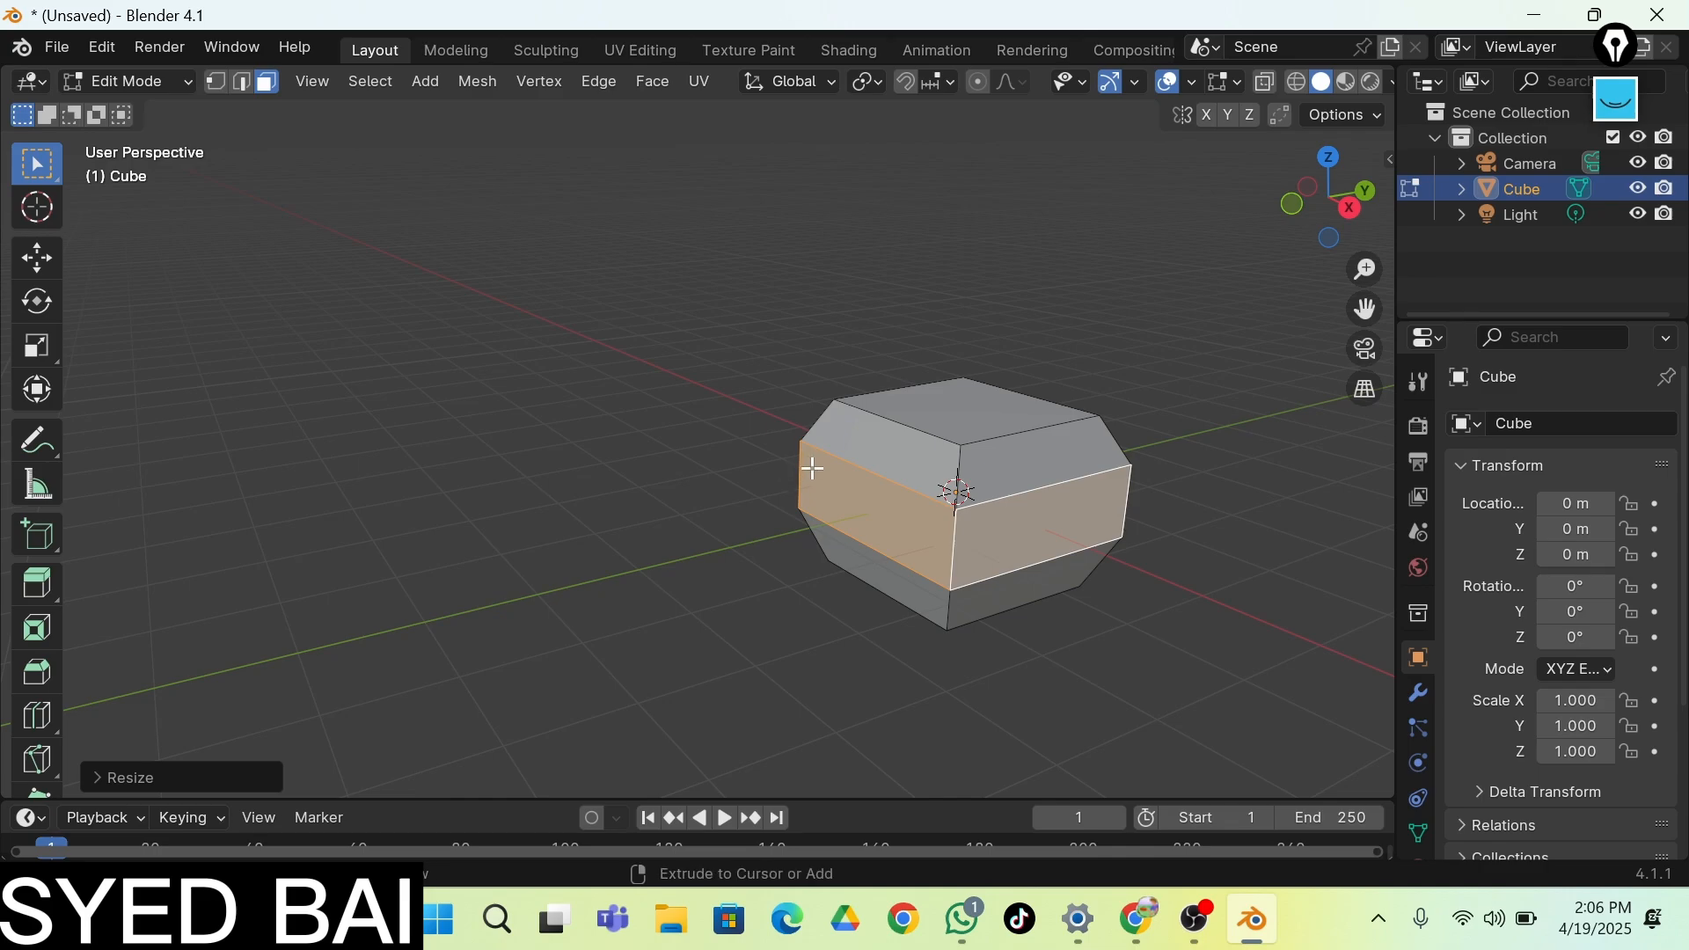
key(ctrl+z)
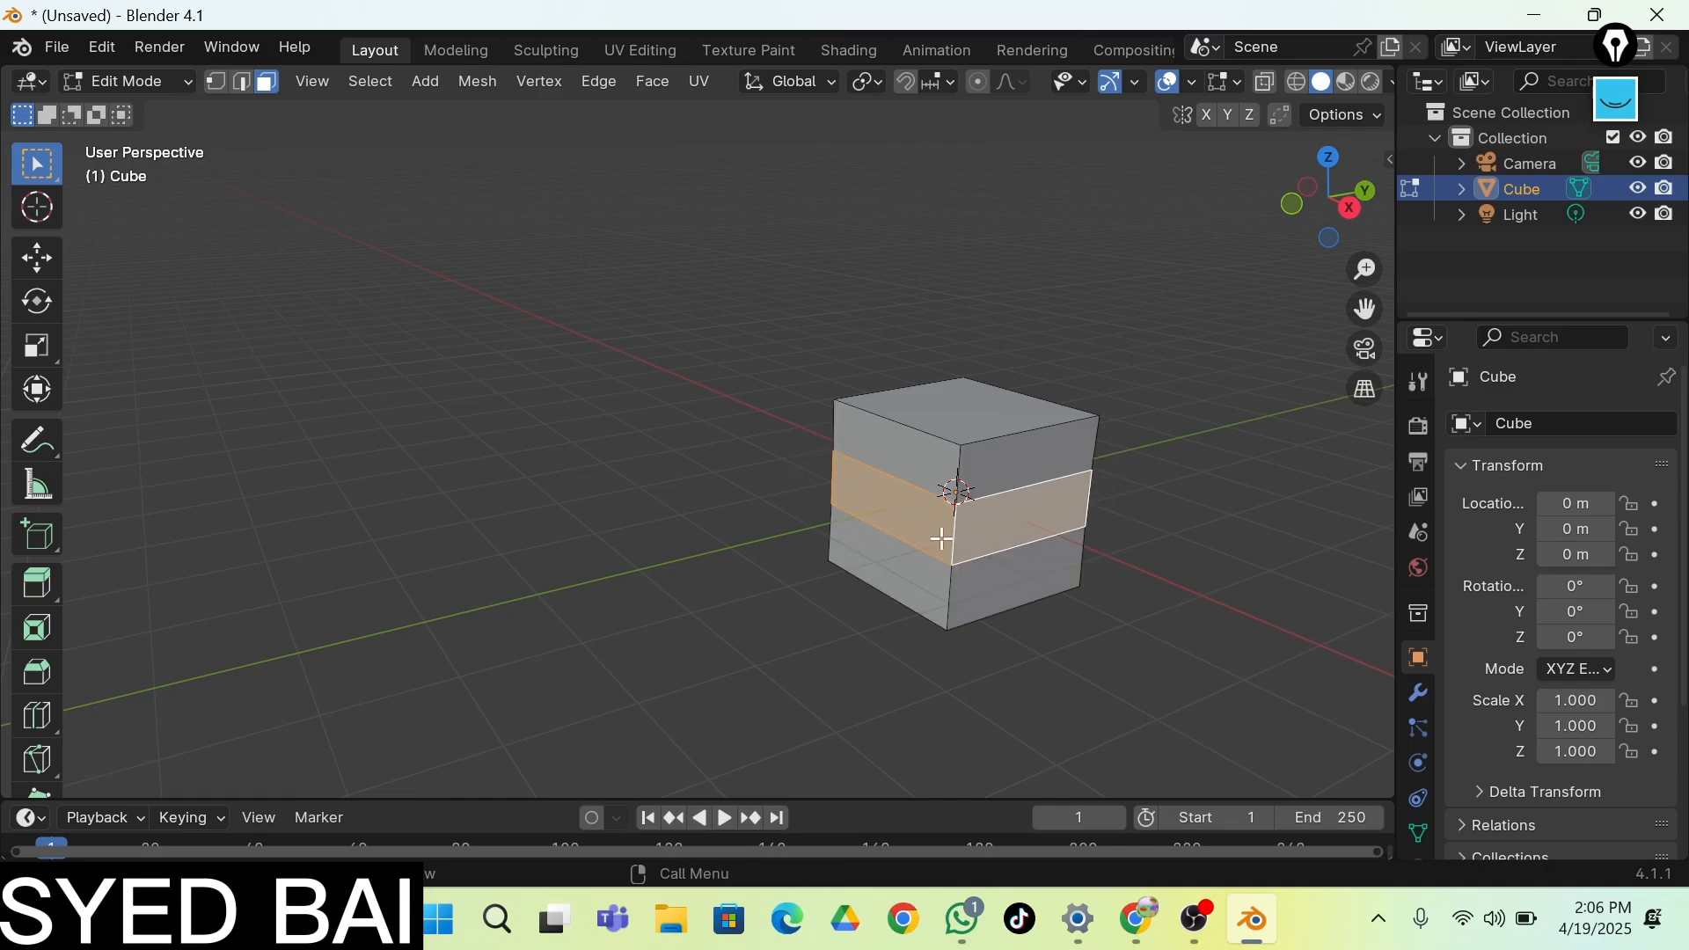
Try extruding the middle face loop upward above the cube, and undo it
key(e)
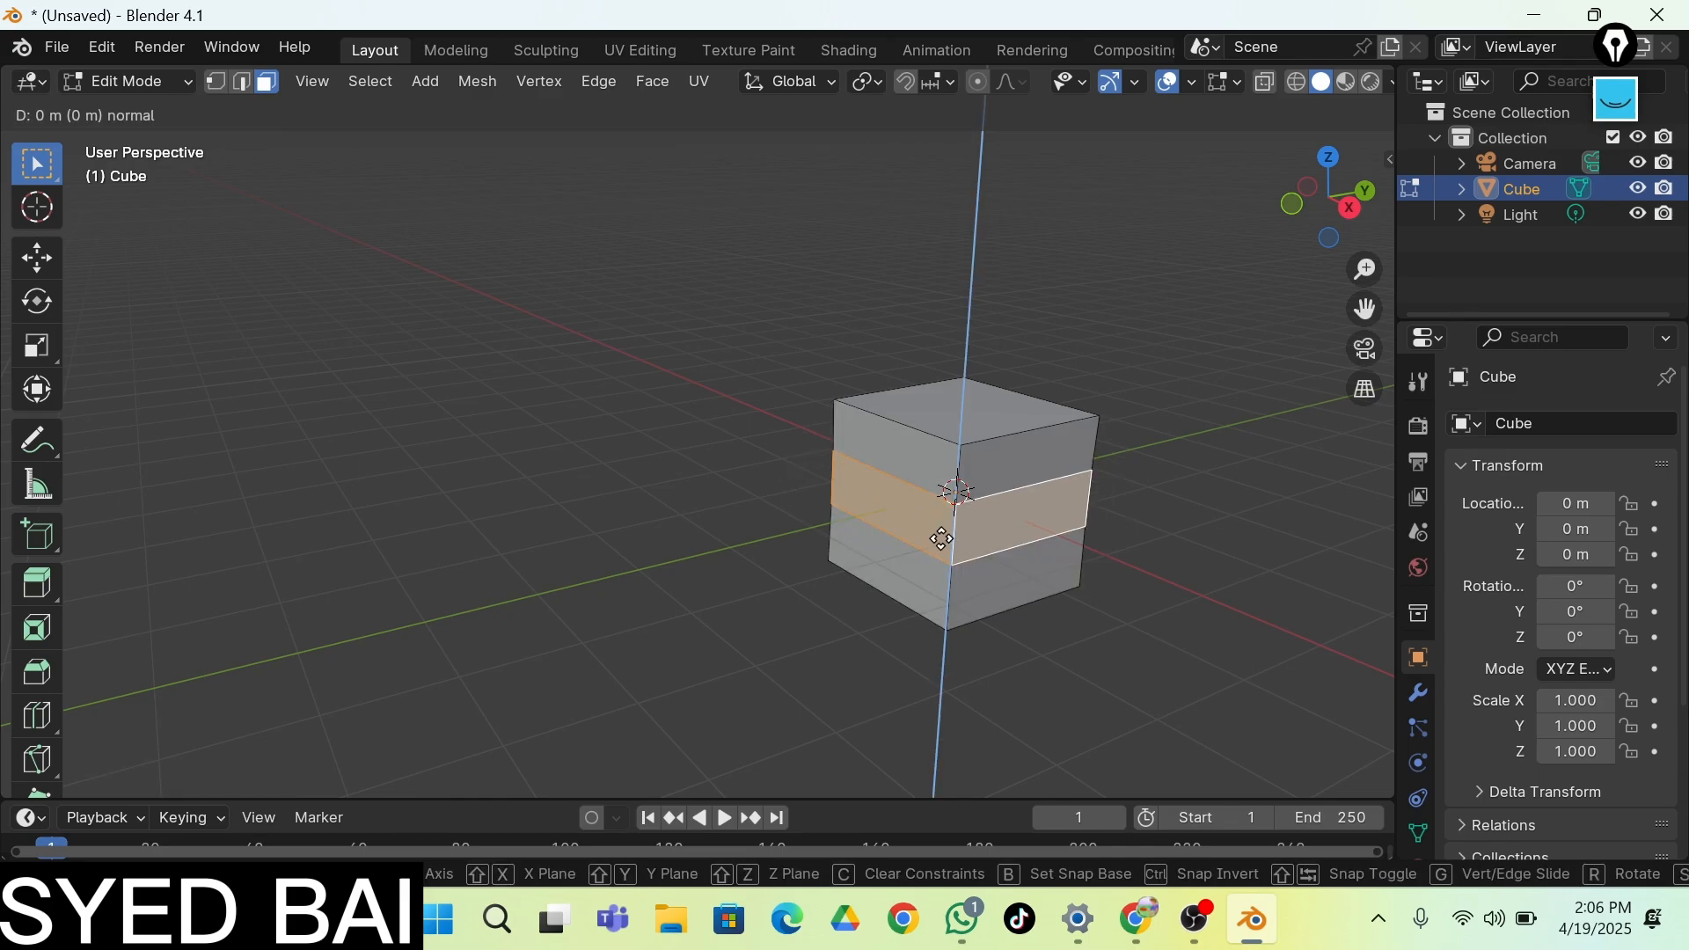
click(1000, 452)
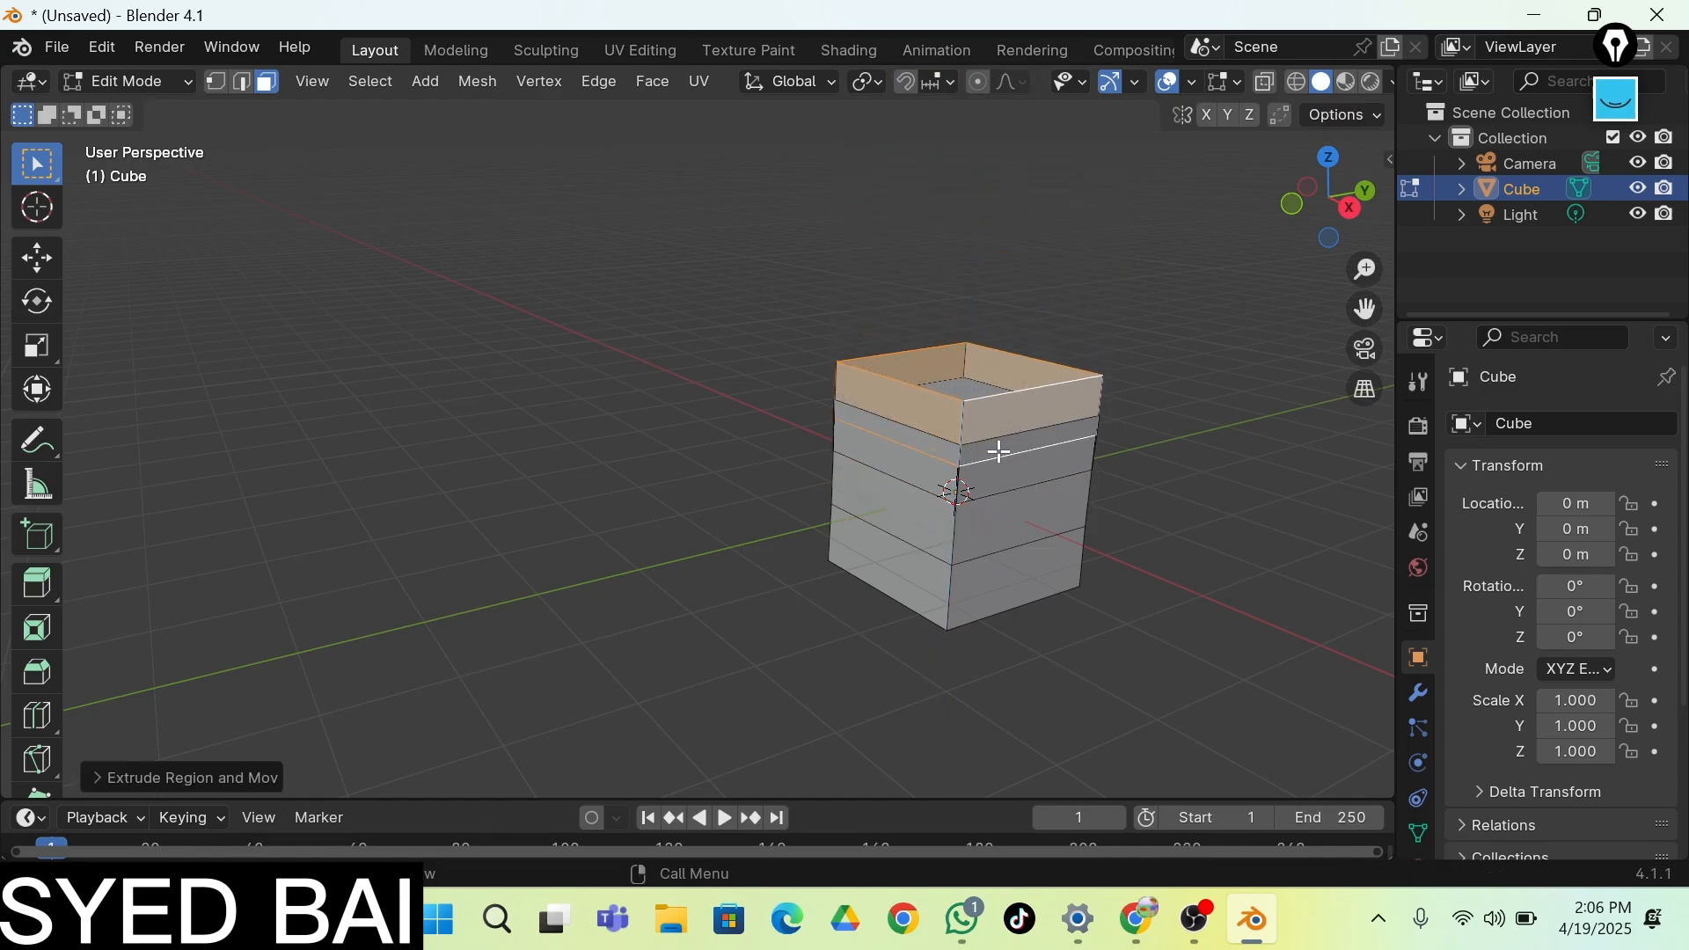
key(ctrl+z)
Extrude the middle face loop in place, scale it outward into a band projecting around the cube, and clear the selection
key(e)
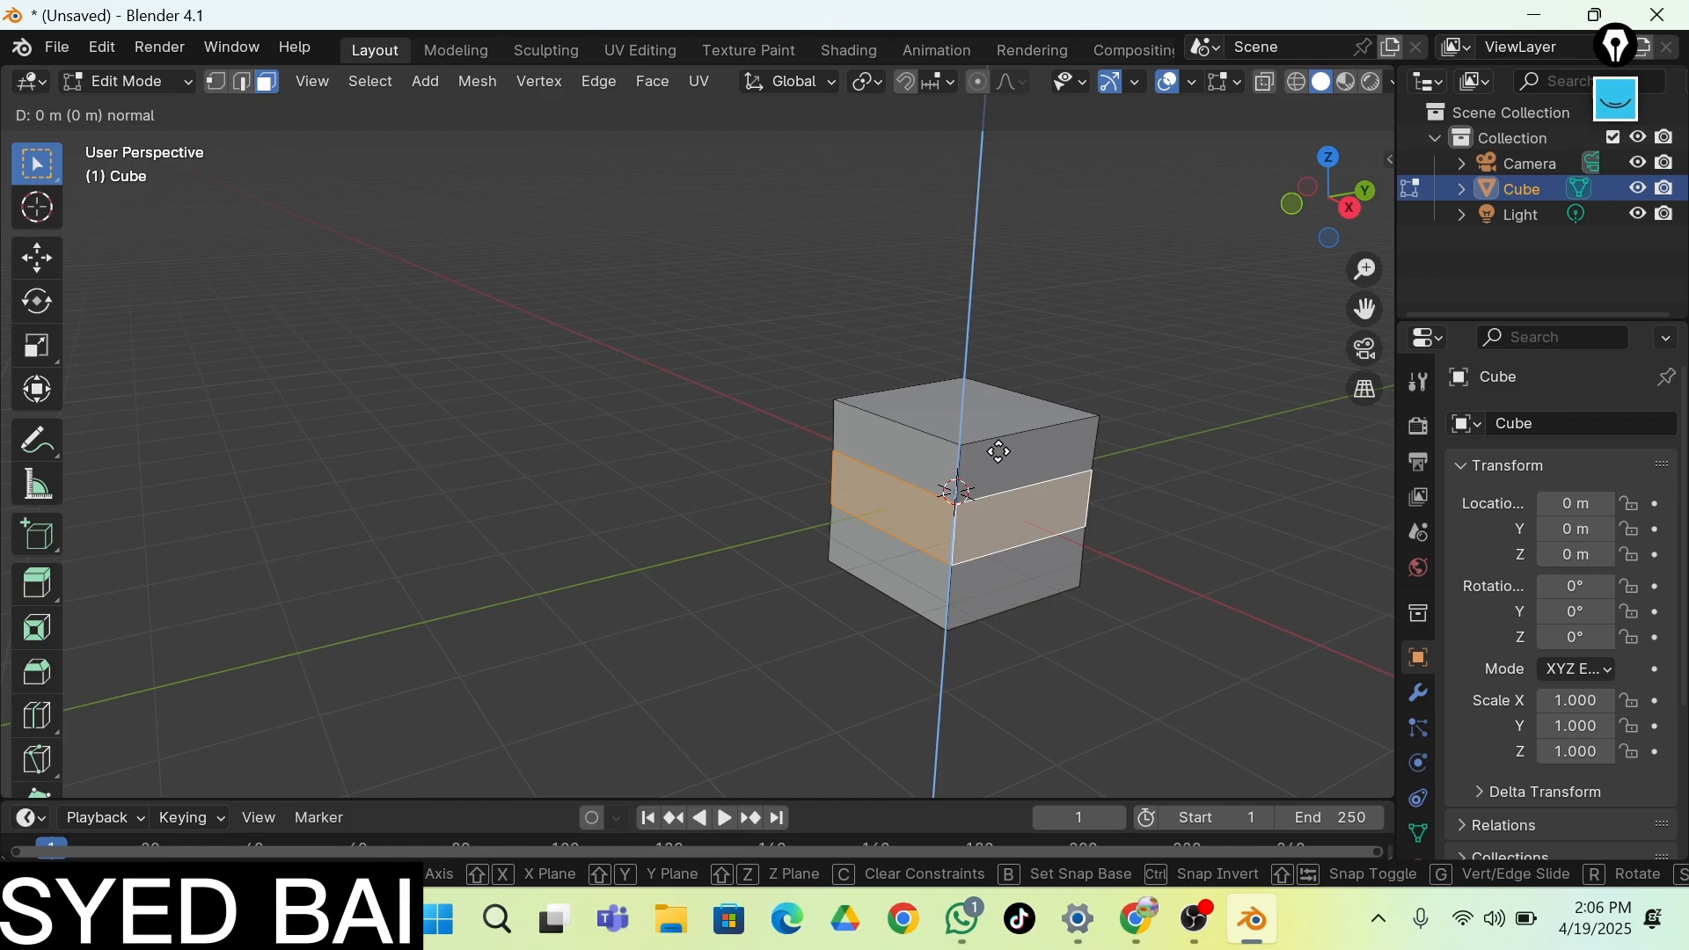
right_click(1000, 452)
key(s)
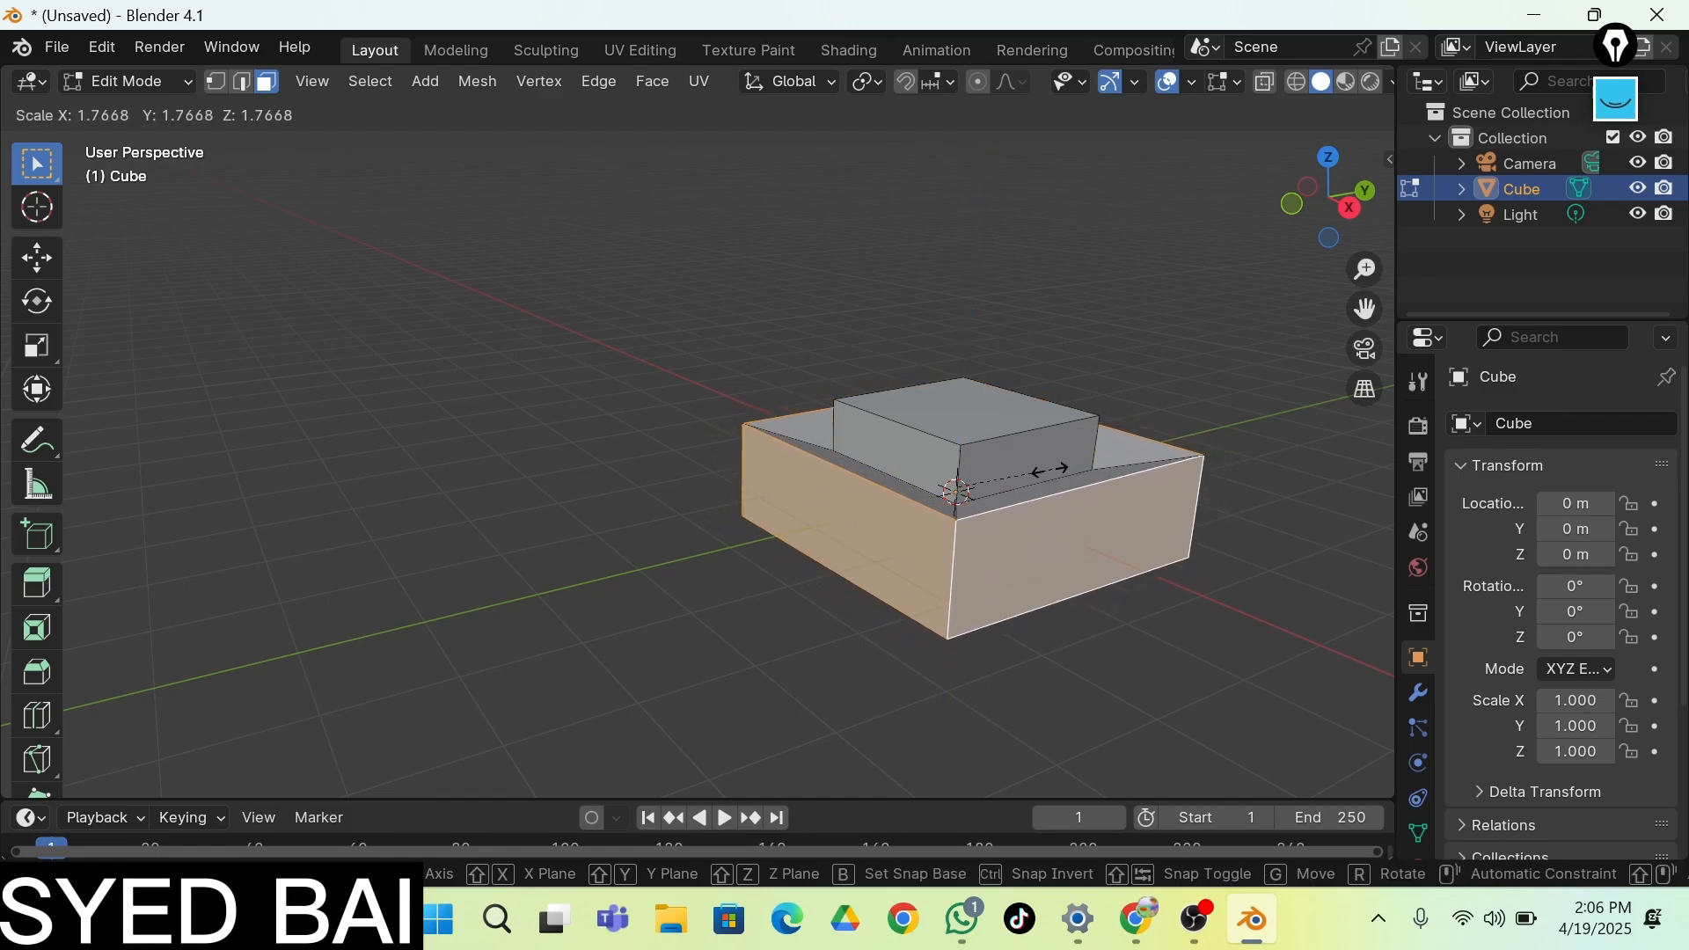
click(1054, 492)
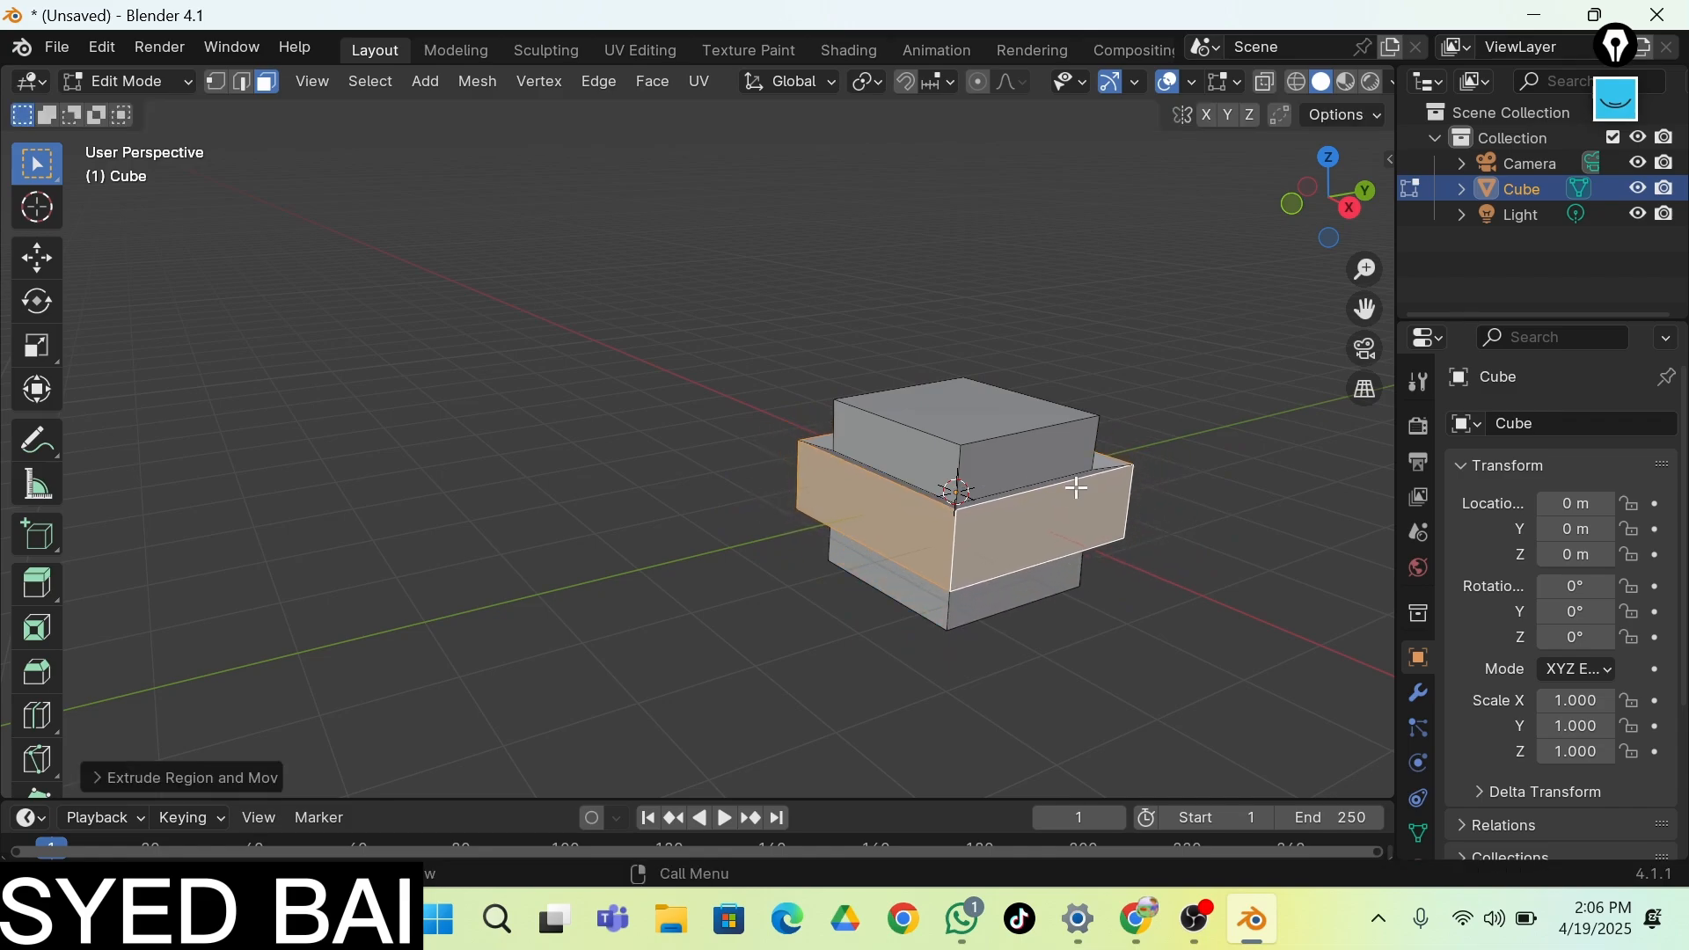
click(1308, 452)
Extrude and shrink the top face to a small central square, and extrude that square upward into a tall thin column
drag(1309, 230, 1246, 288)
middle_drag(792, 440, 515, 466)
middle_drag(730, 466, 739, 457)
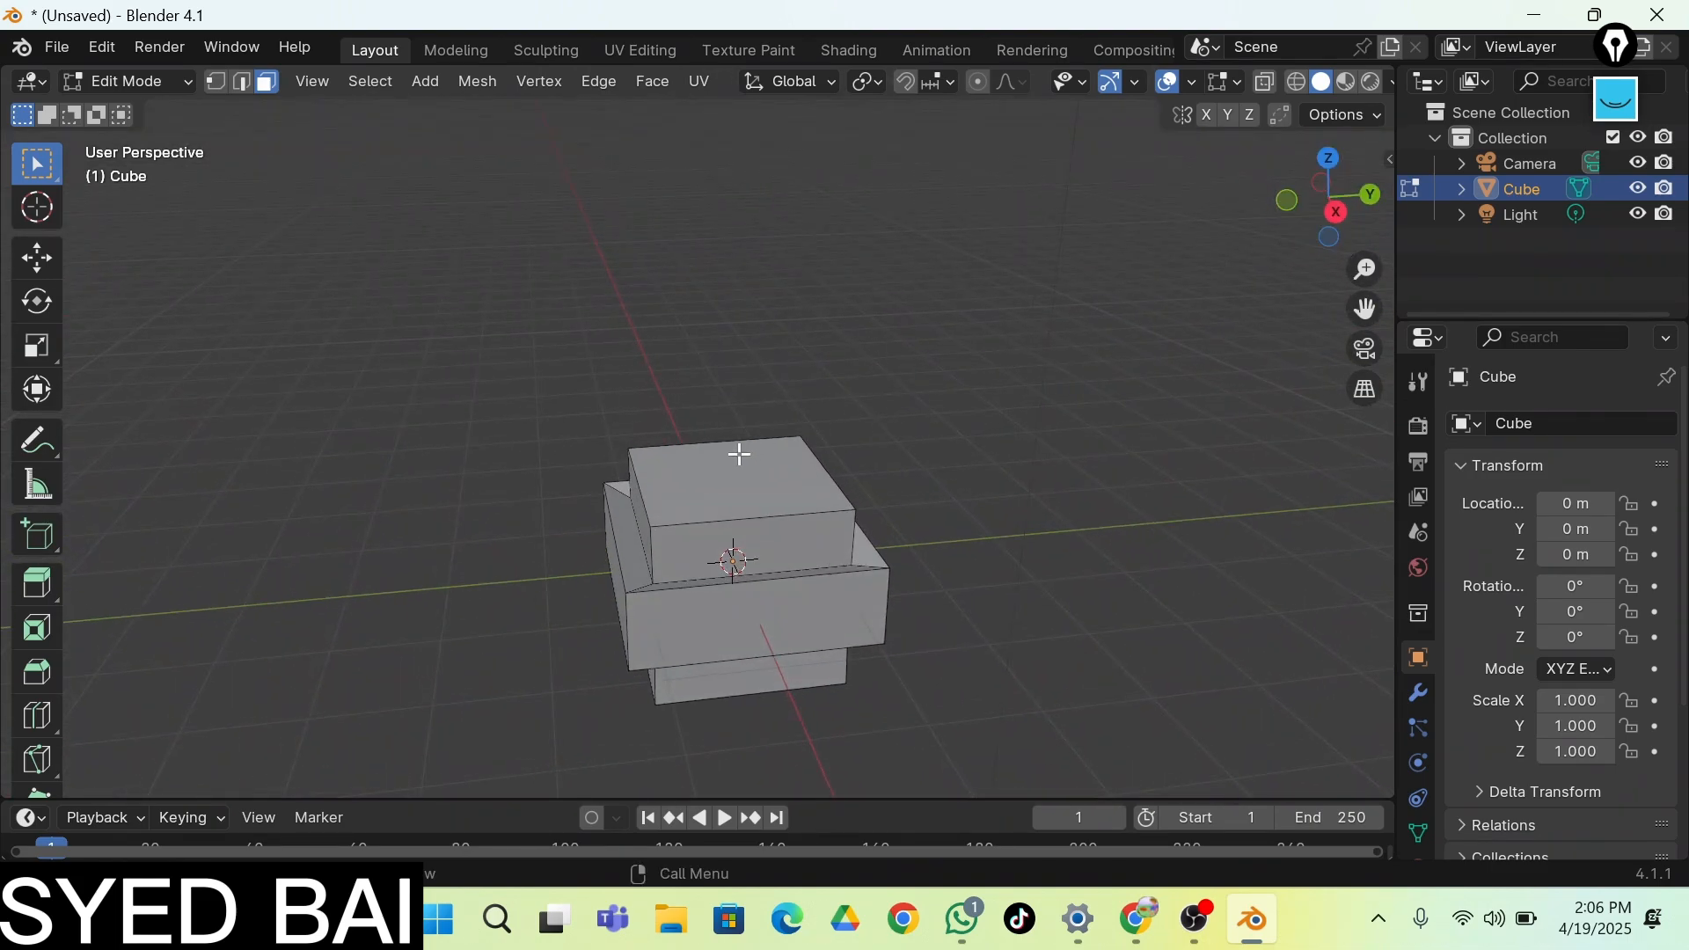
click(724, 483)
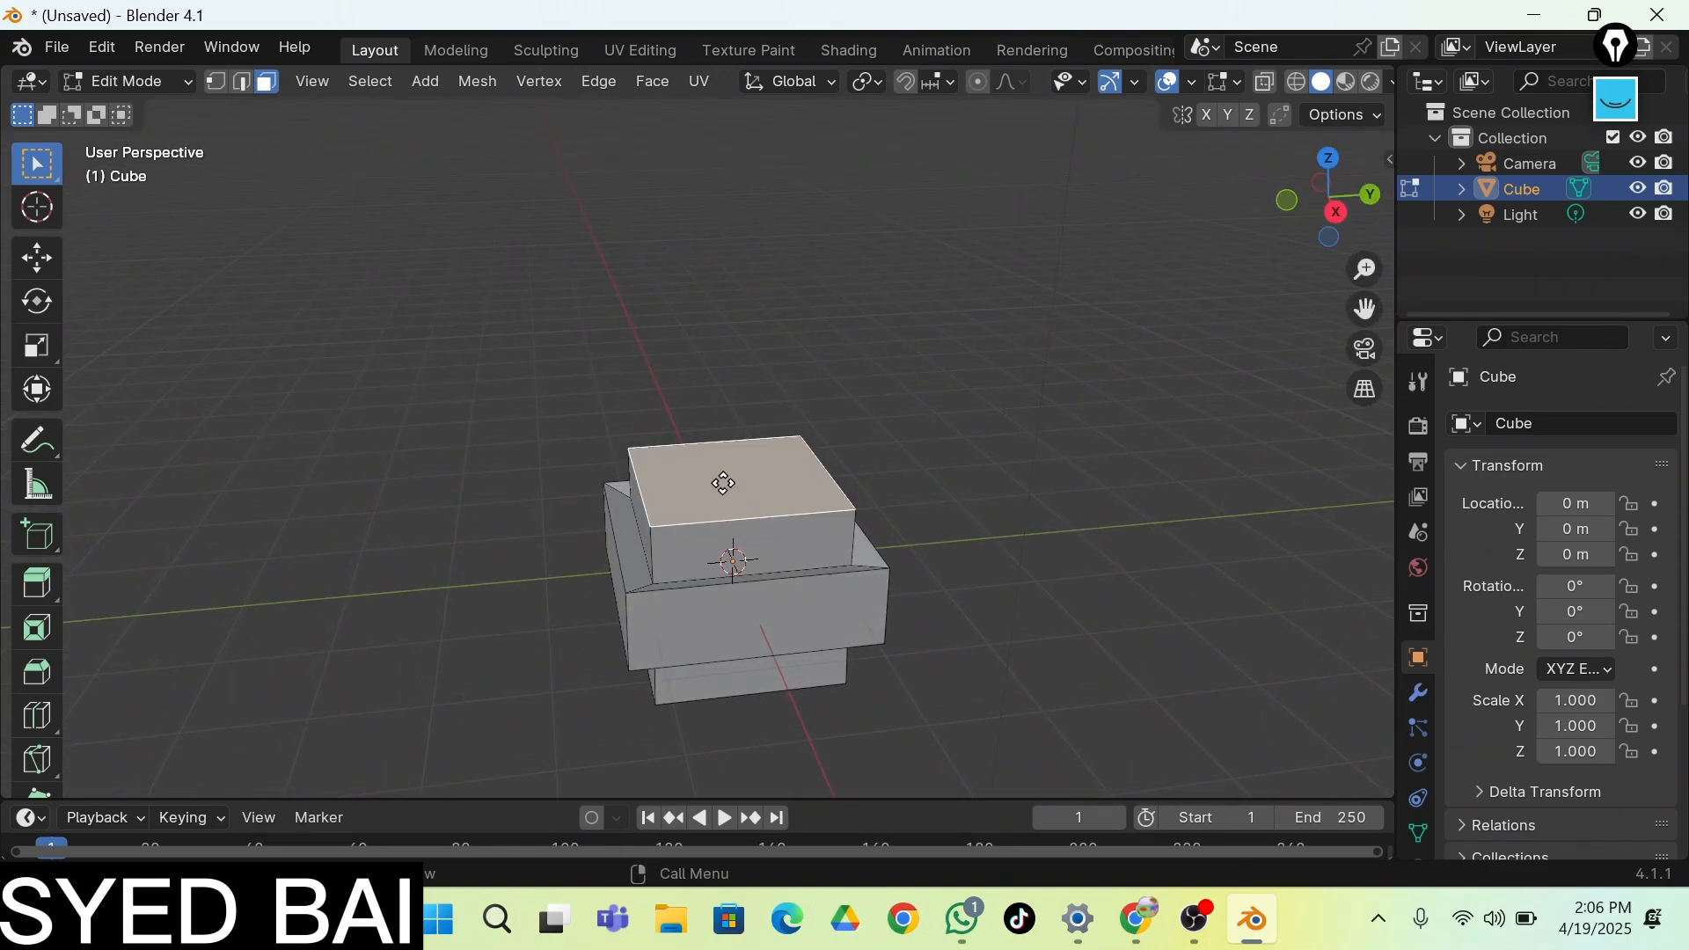
key(e)
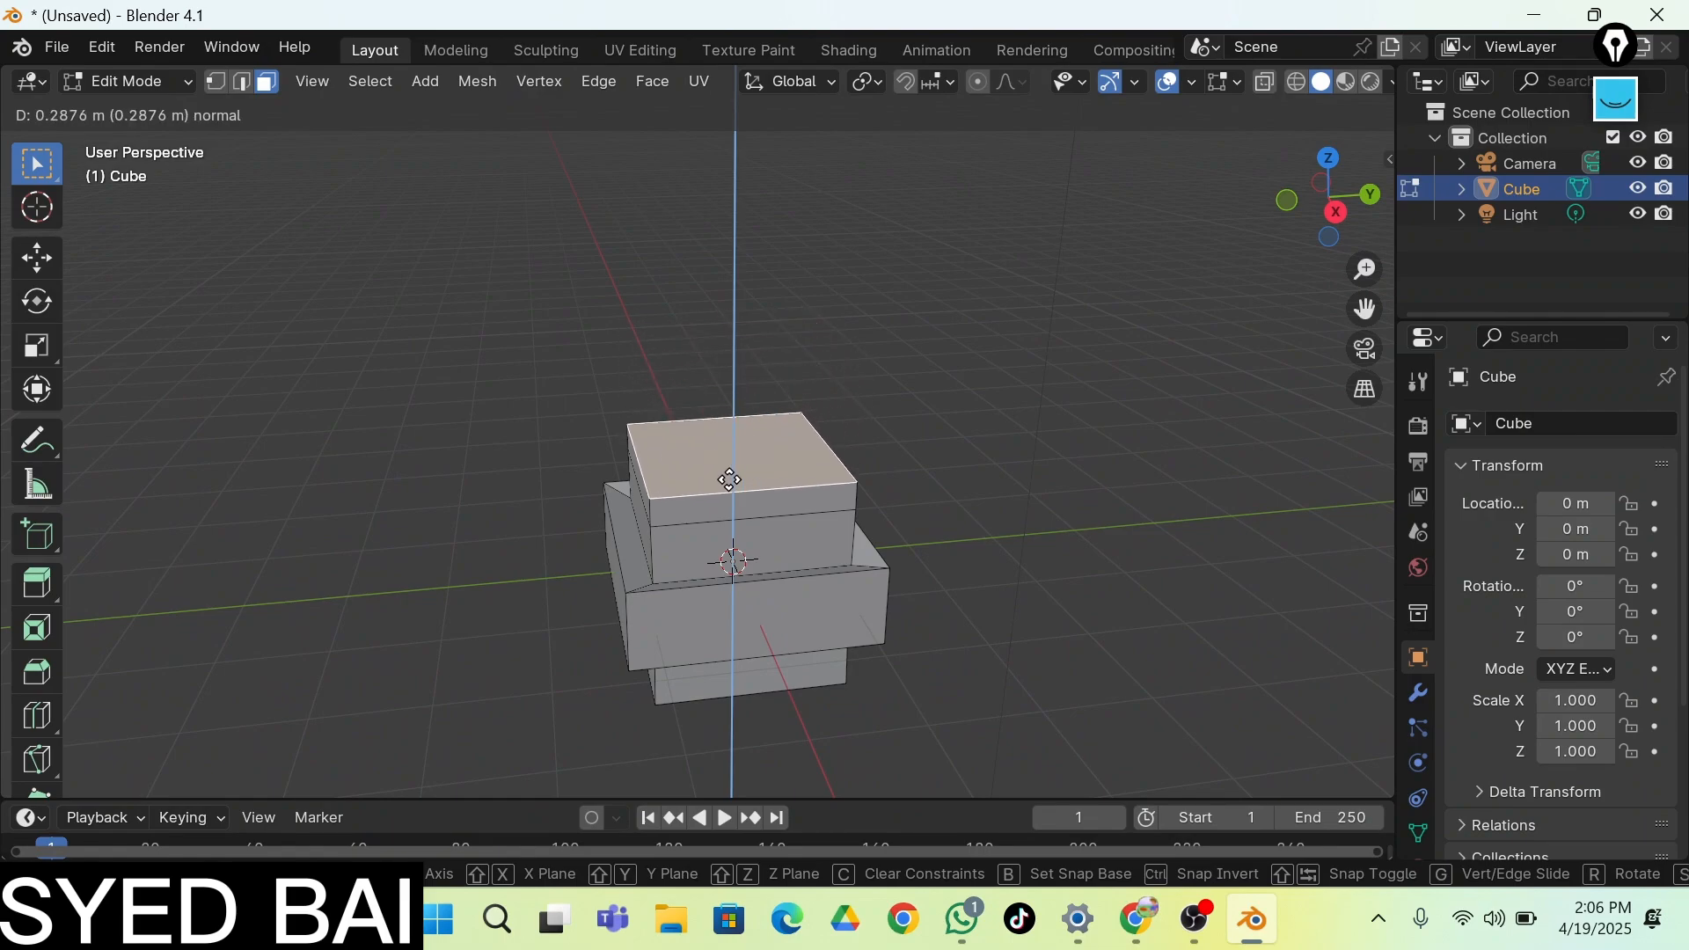
click(731, 485)
key(s)
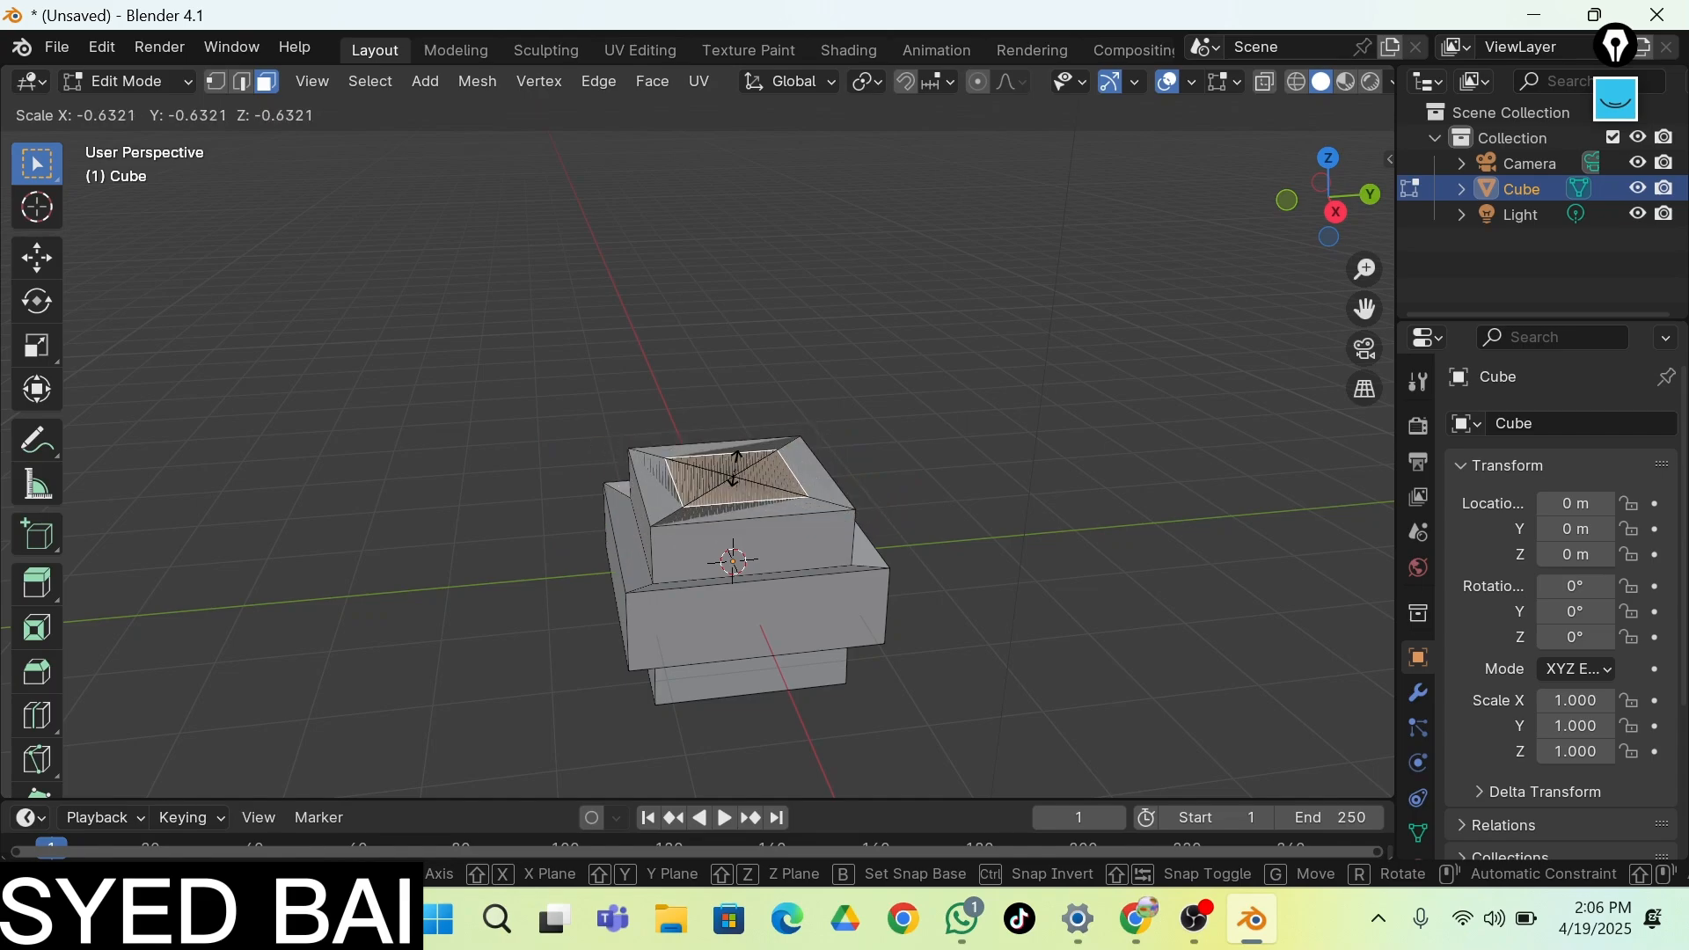
click(737, 475)
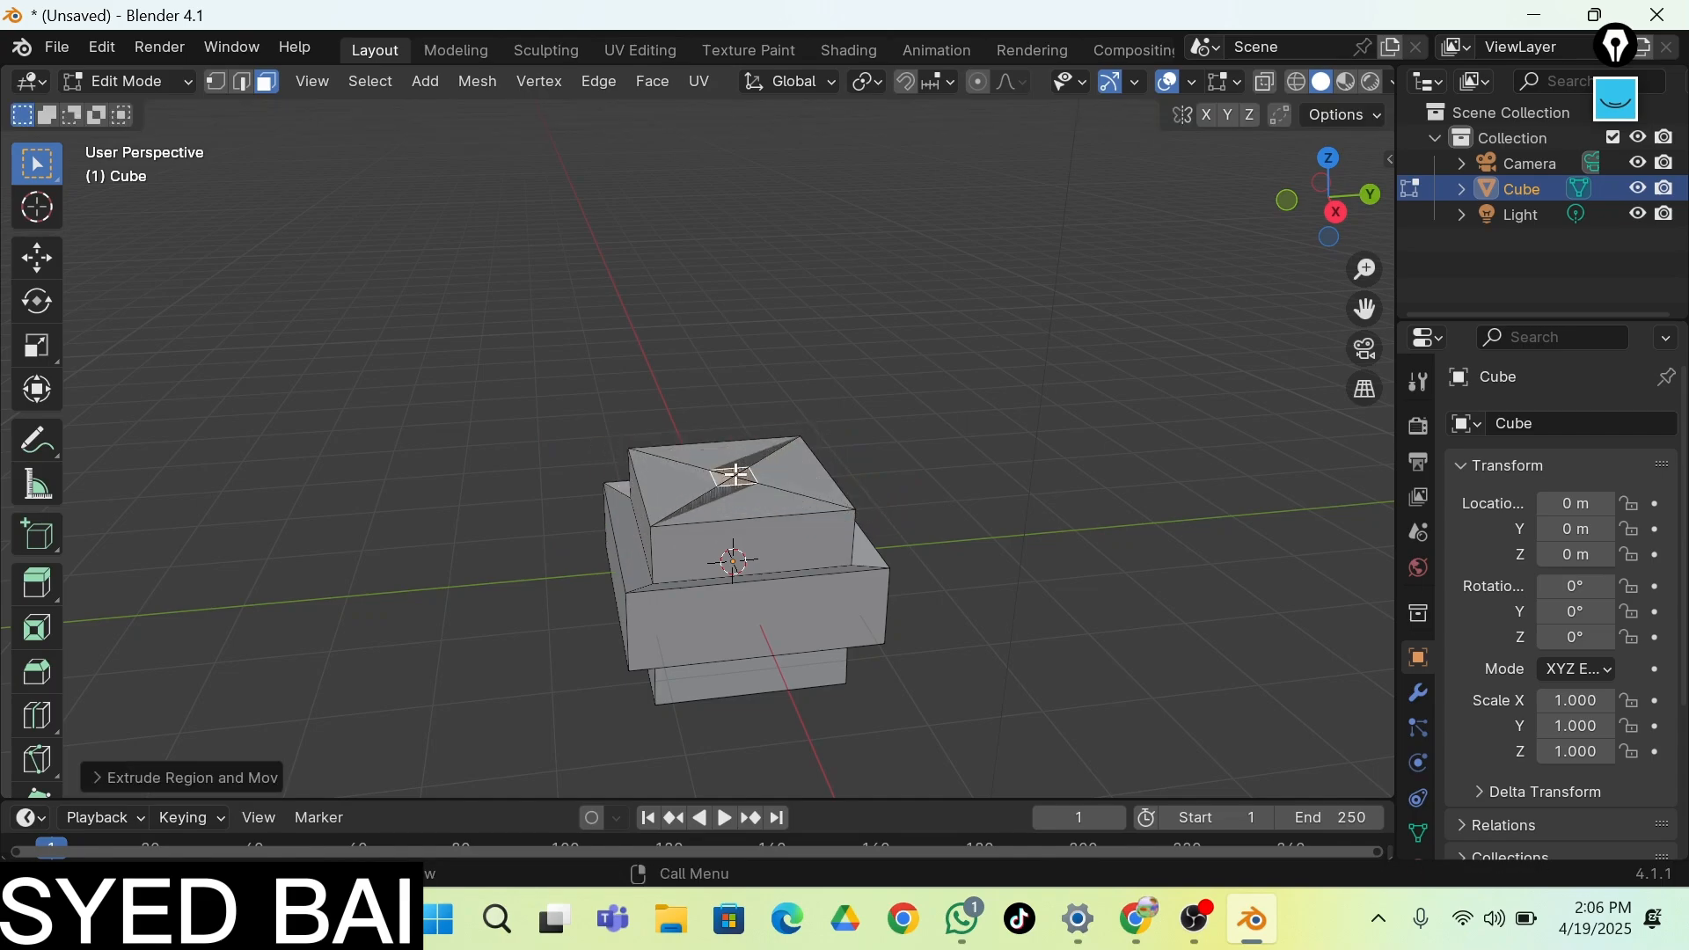
key(e)
click(746, 301)
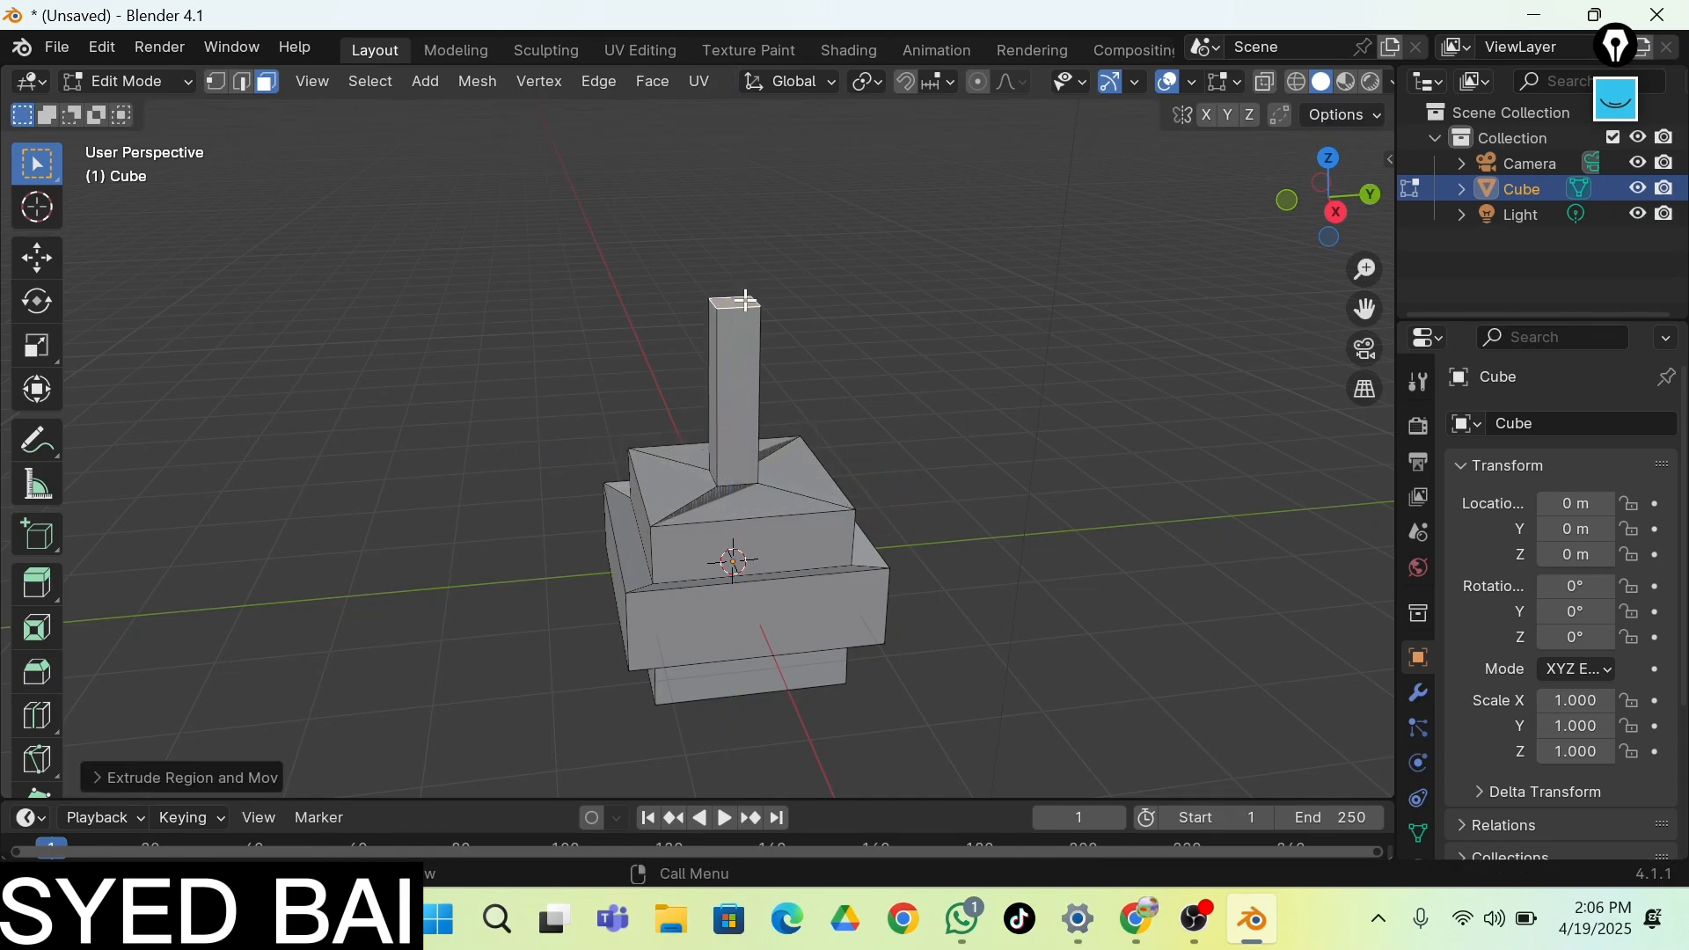
Try widening the column's upper end into a flat square plate, and undo it
key(s)
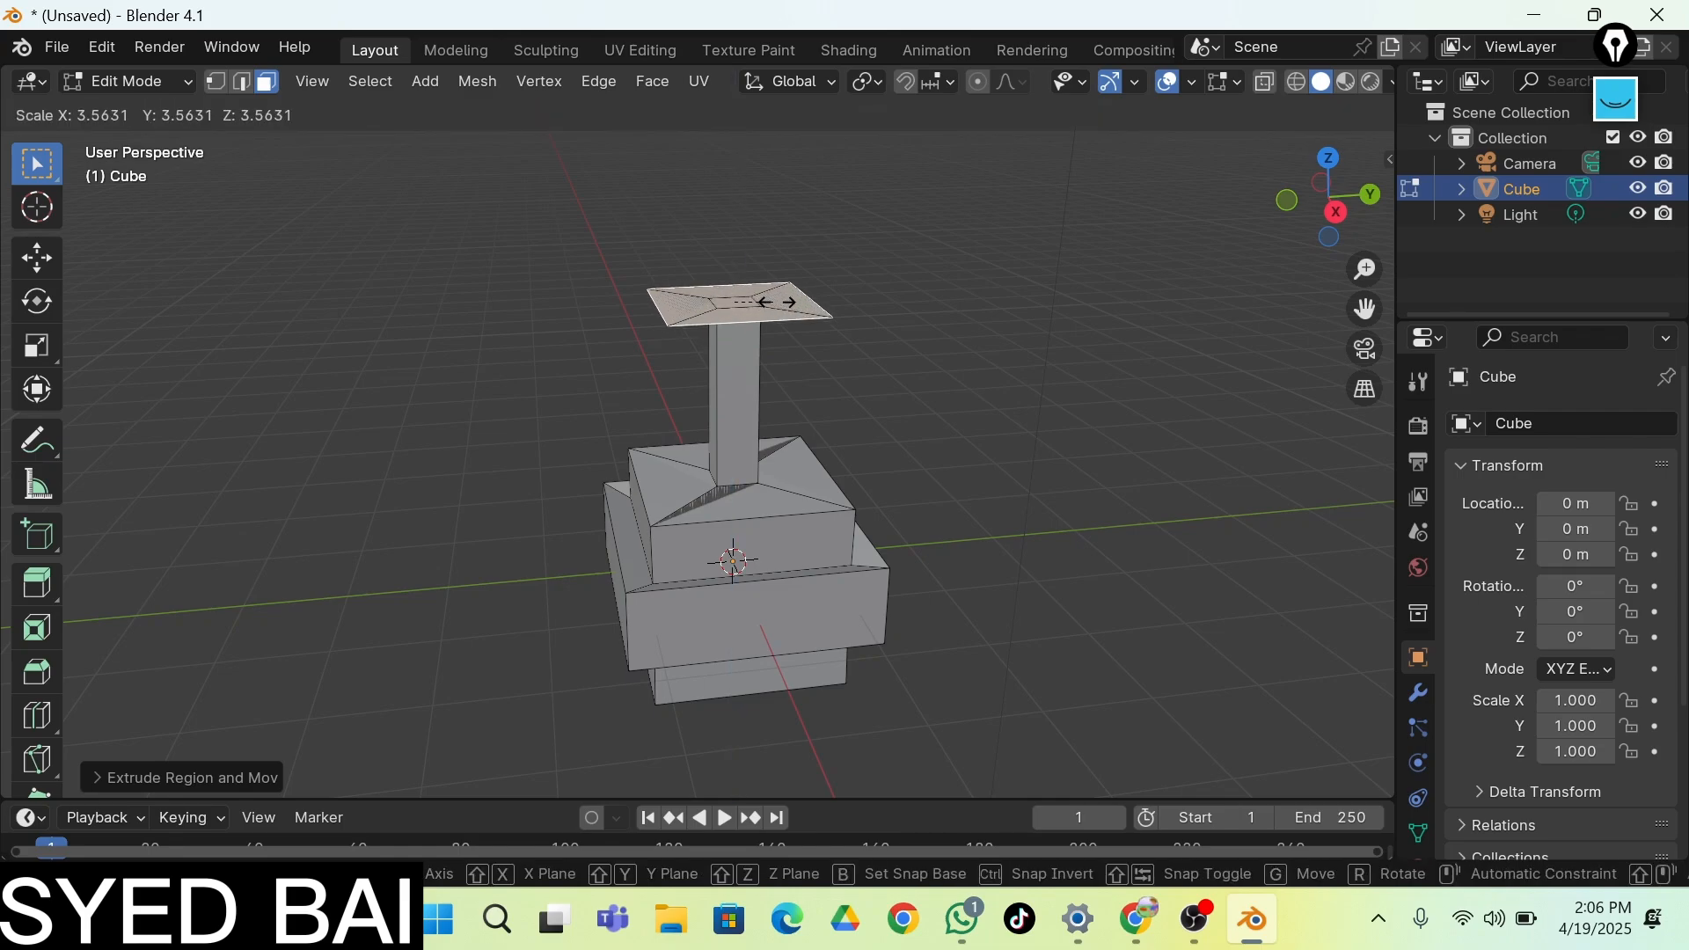
click(780, 304)
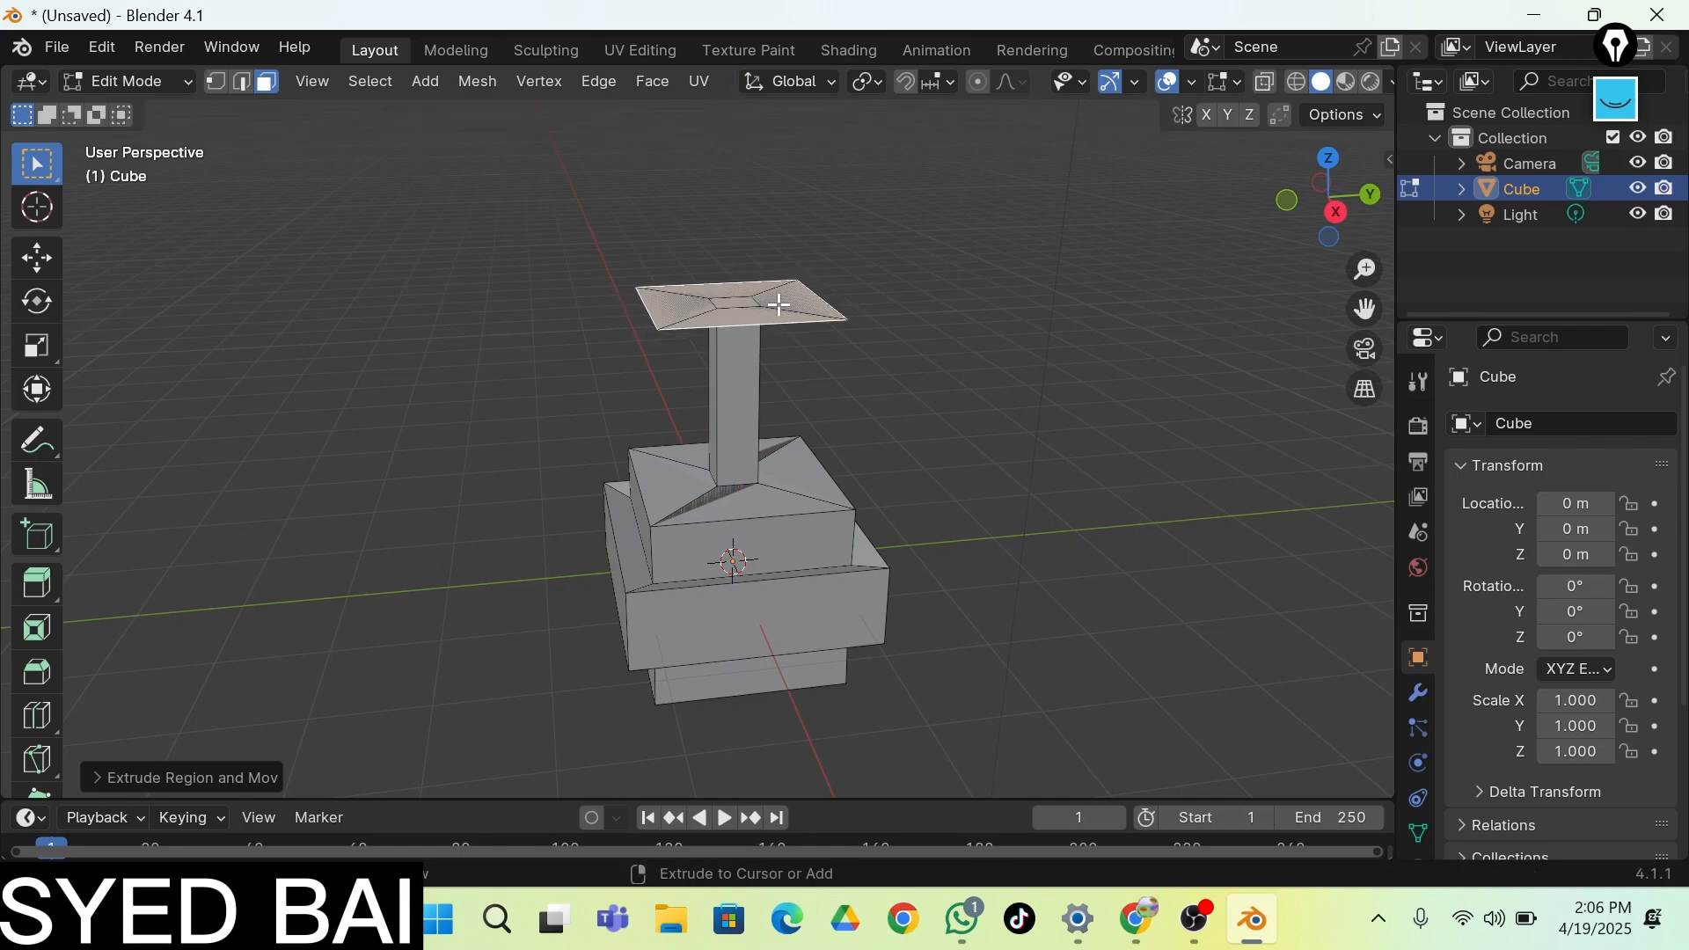
key(ctrl+z)
Scale up the column's top face so the column flares outward, and extrude the widened face upward into a block
key(s)
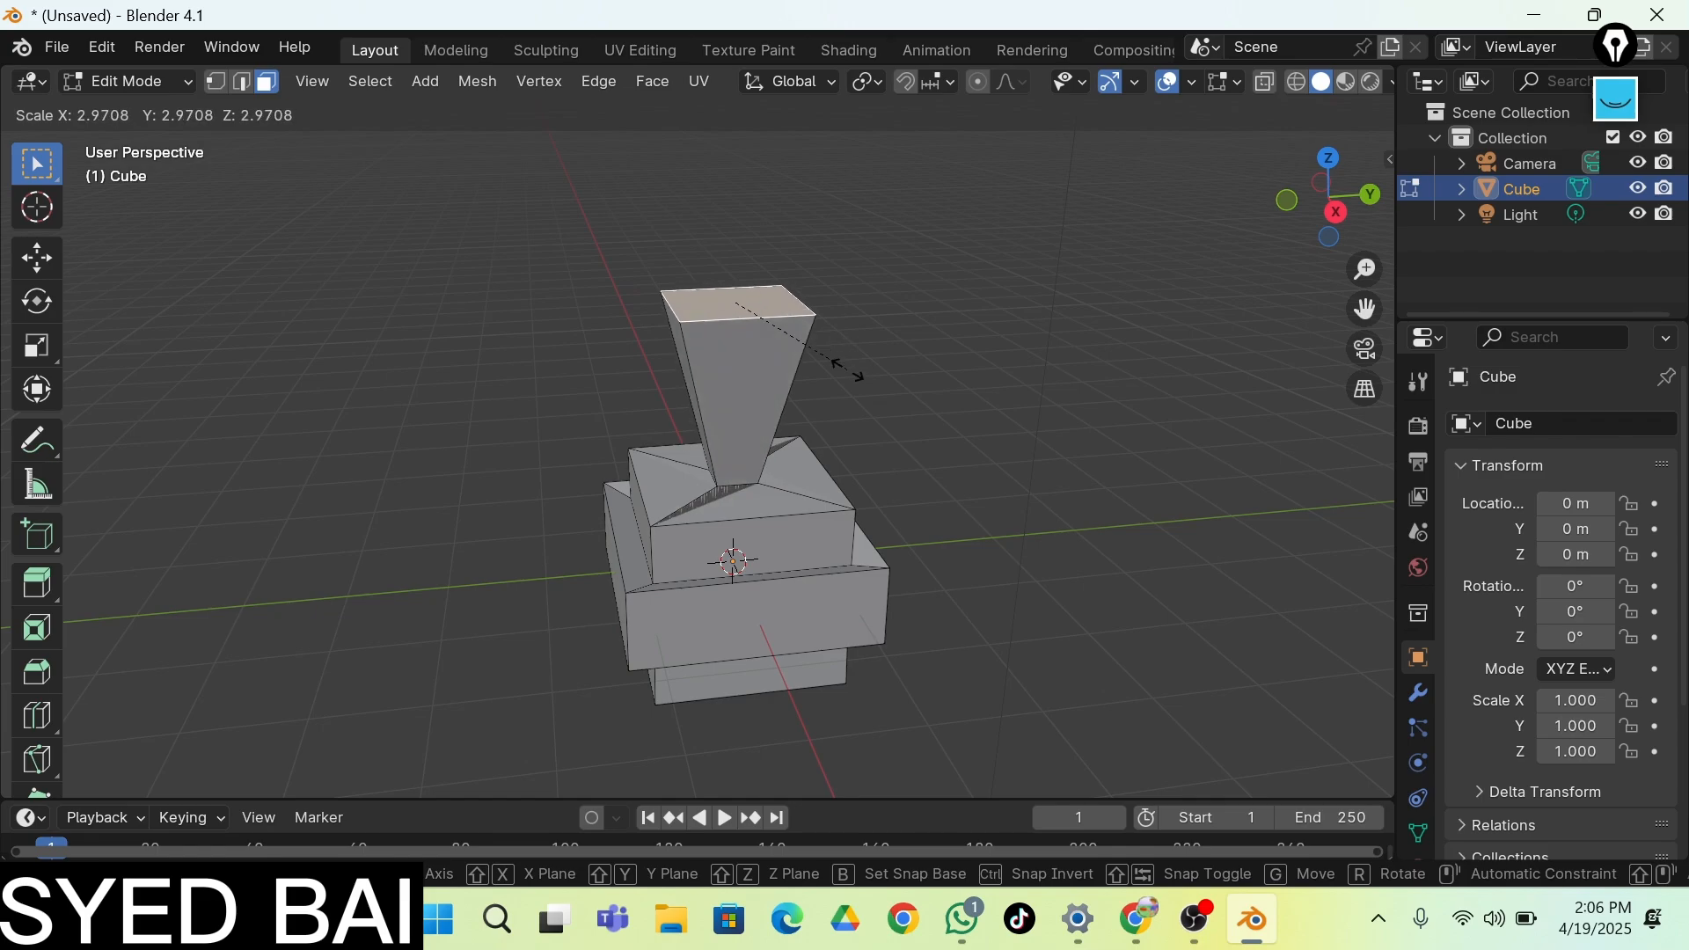
click(877, 444)
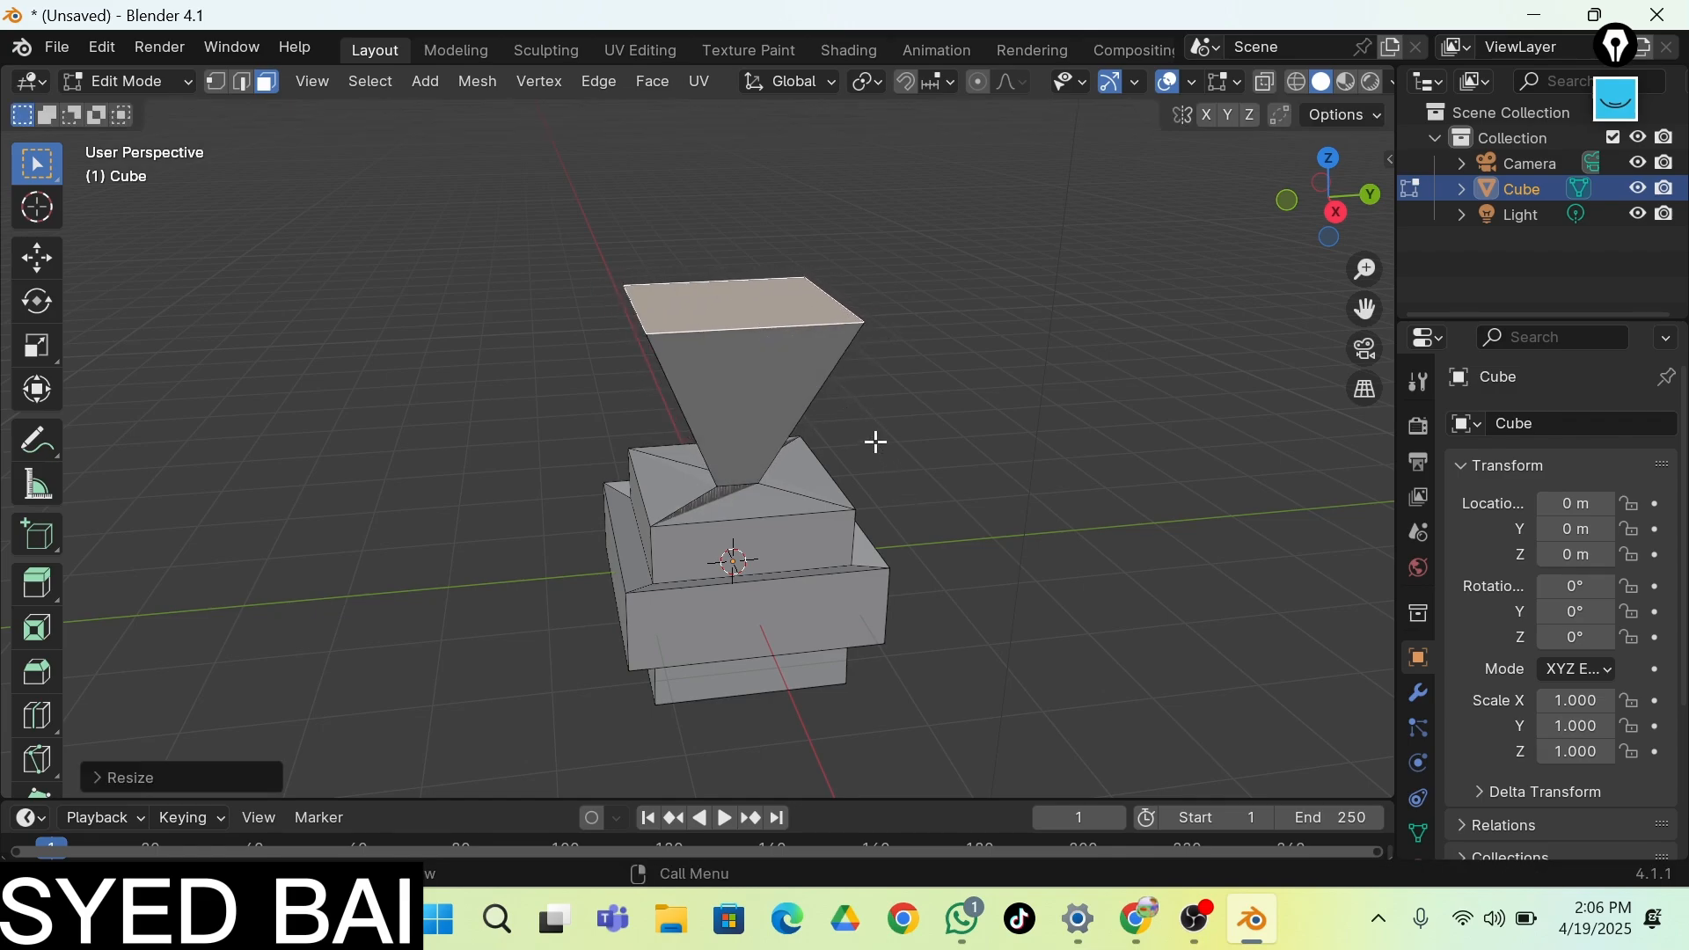
key(e)
click(871, 337)
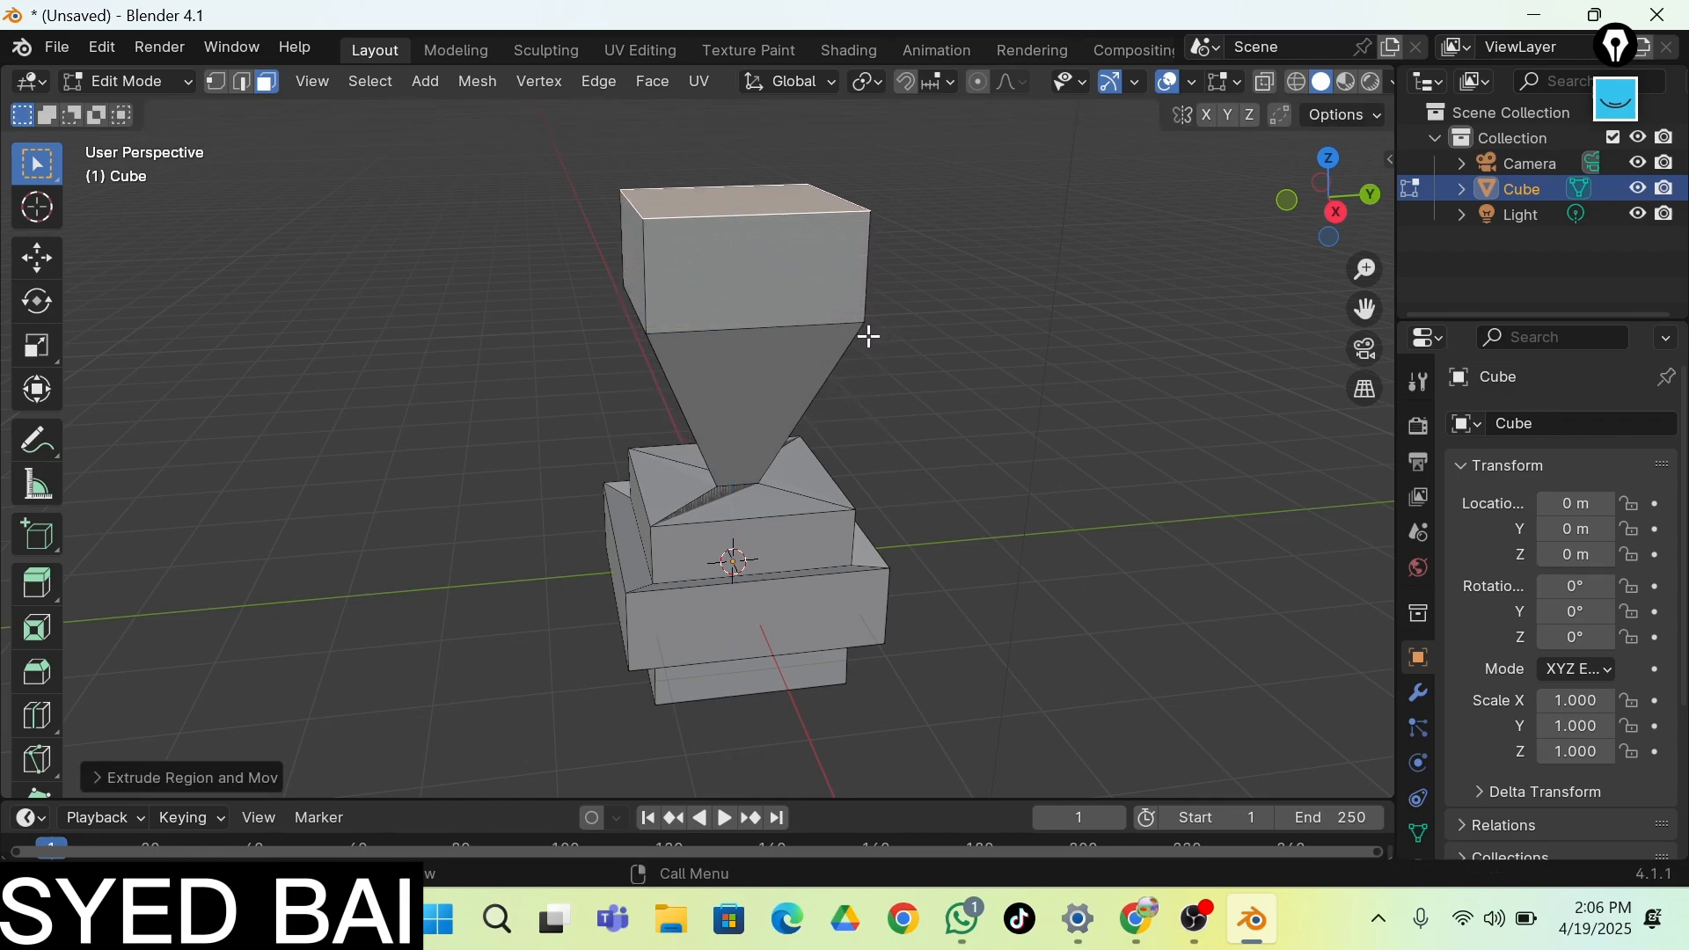
Scale the block's top face to about 0.51 and extrude it upward about 0.92 m
key(s)
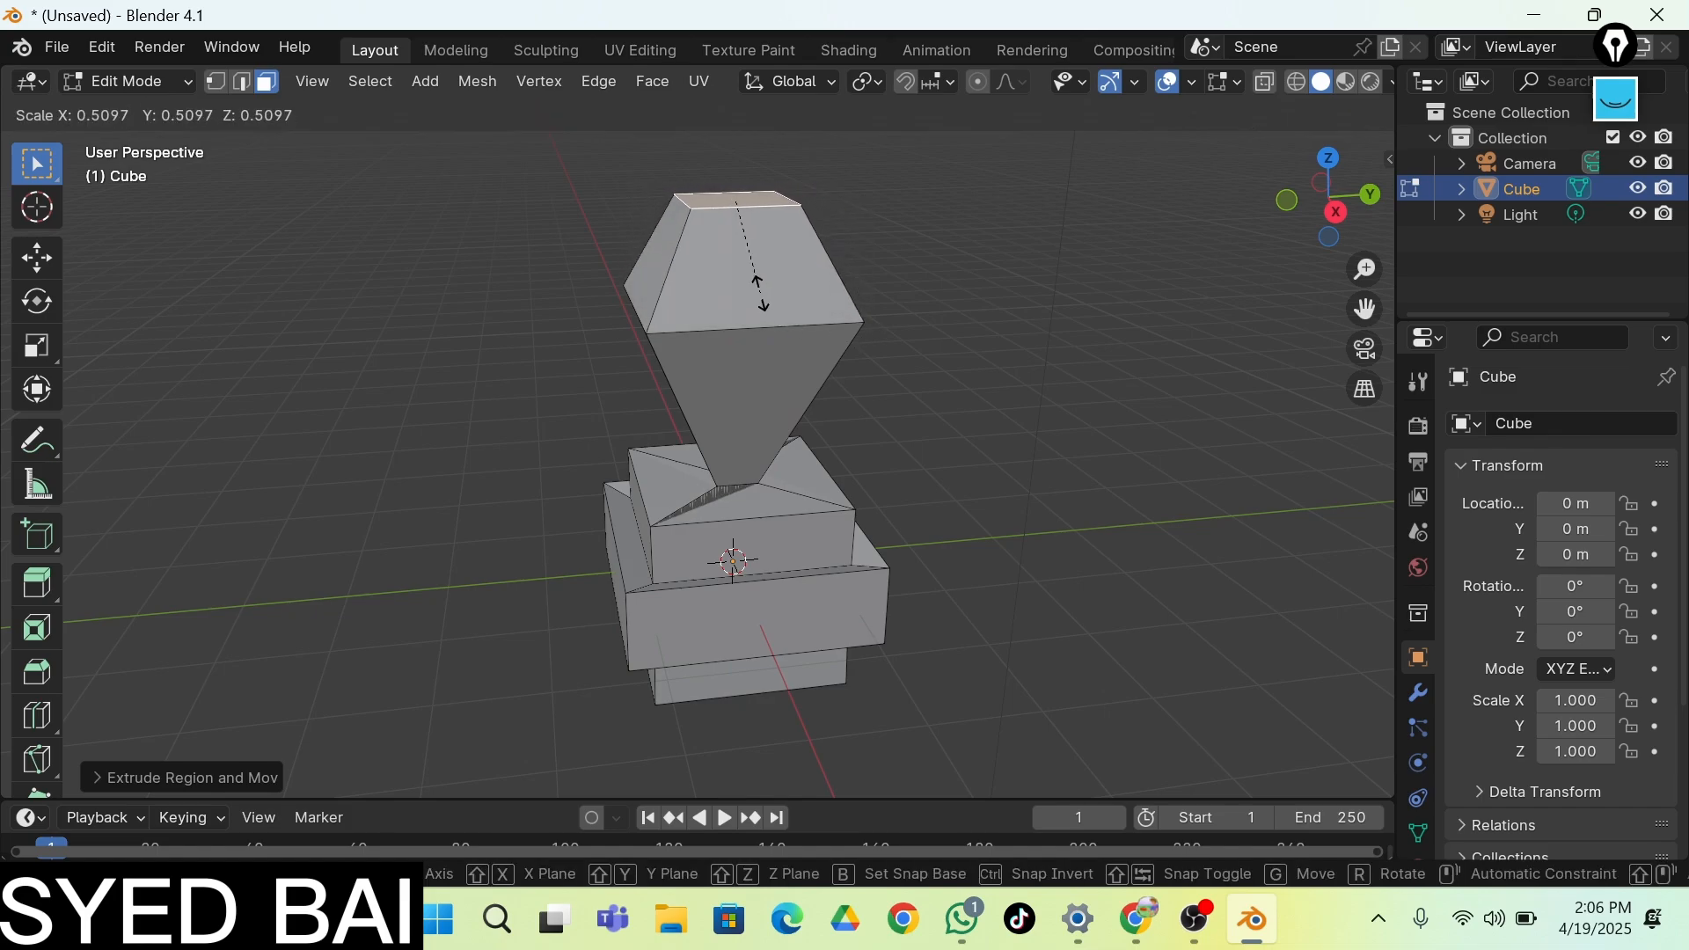
click(761, 293)
key(e)
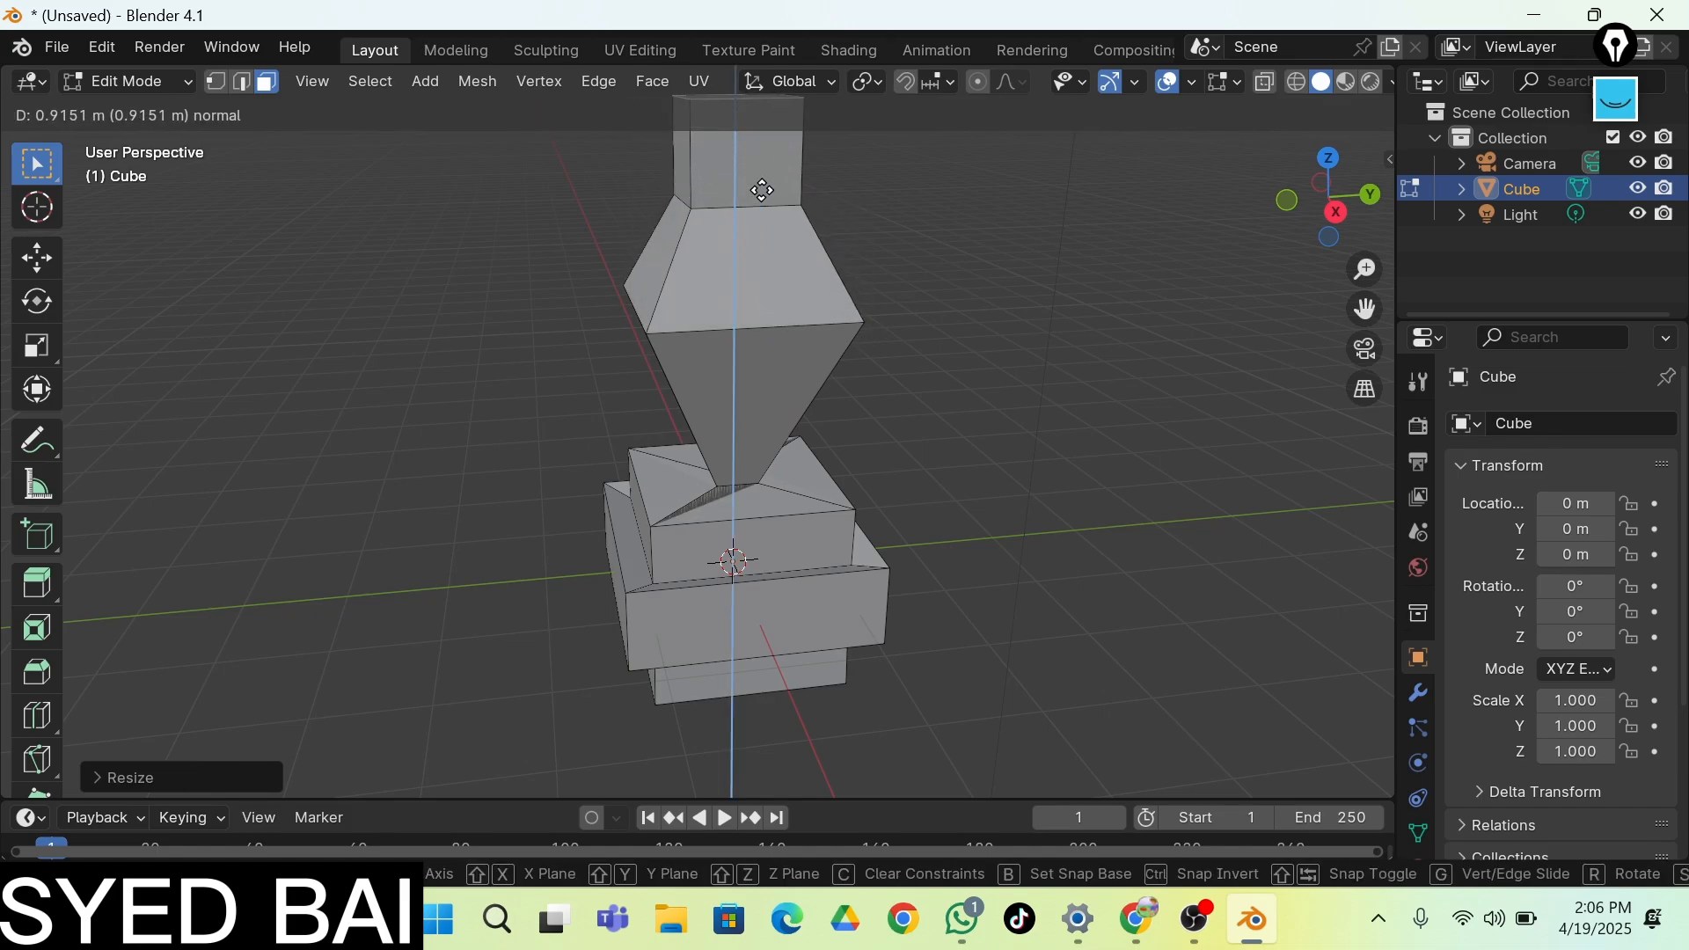
click(762, 189)
scroll(762, 189, down, 4)
scroll(763, 189, up, 3)
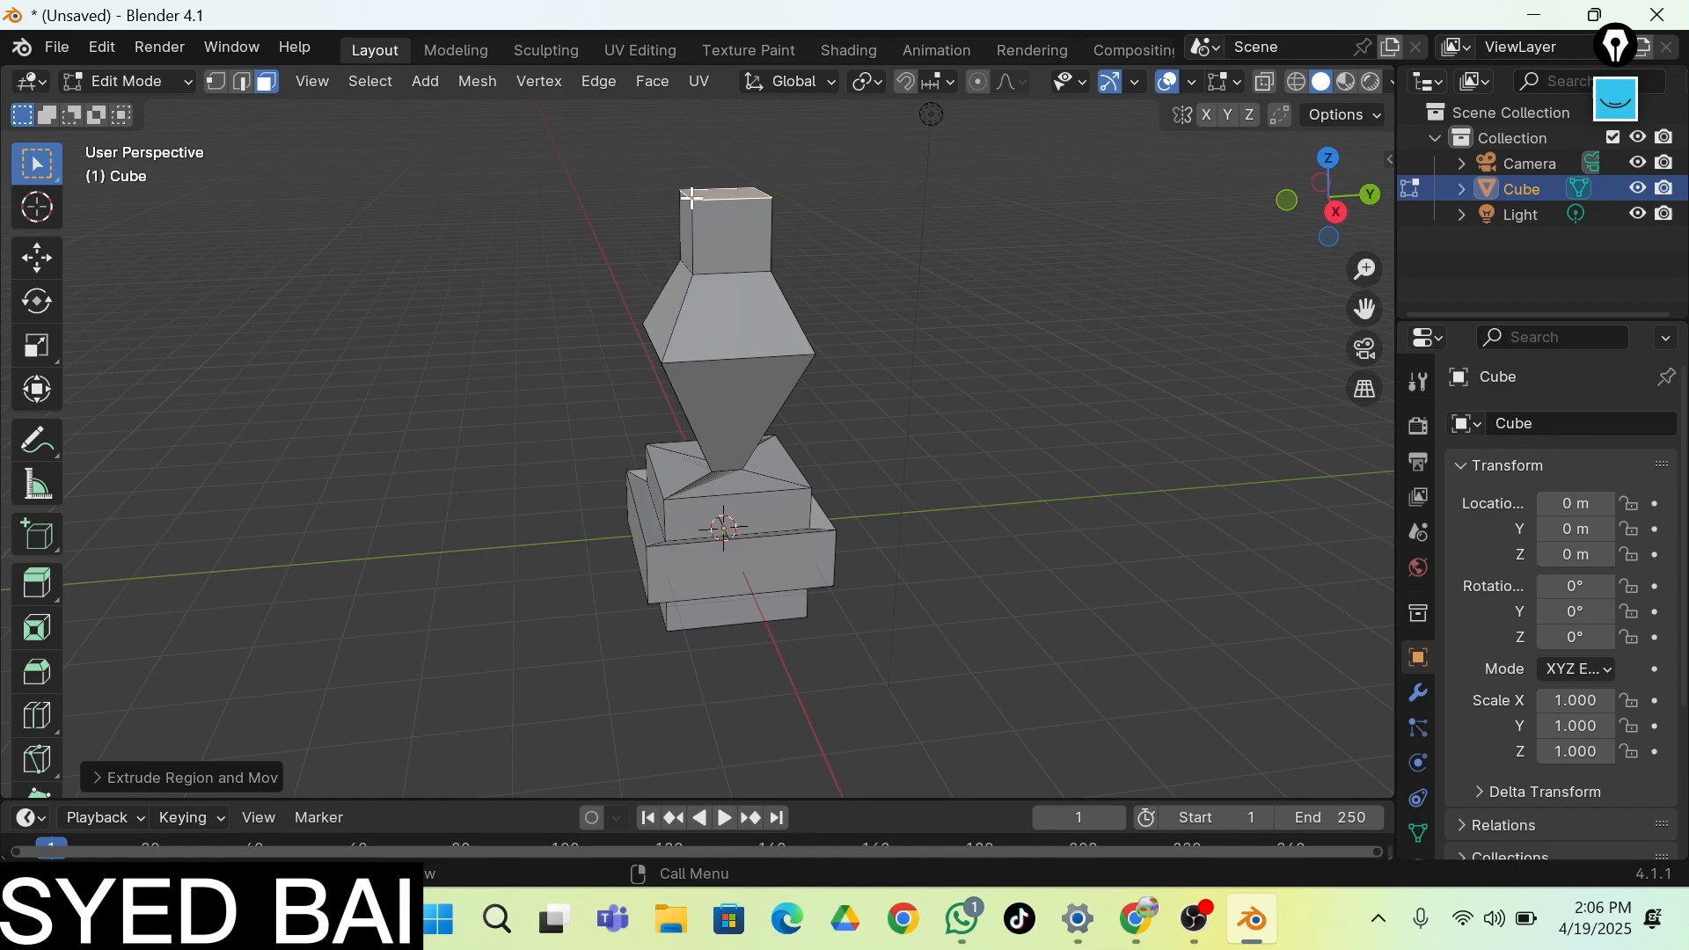
Shrink the top face to a small central square and extrude it upward into a short narrow neck
key(s)
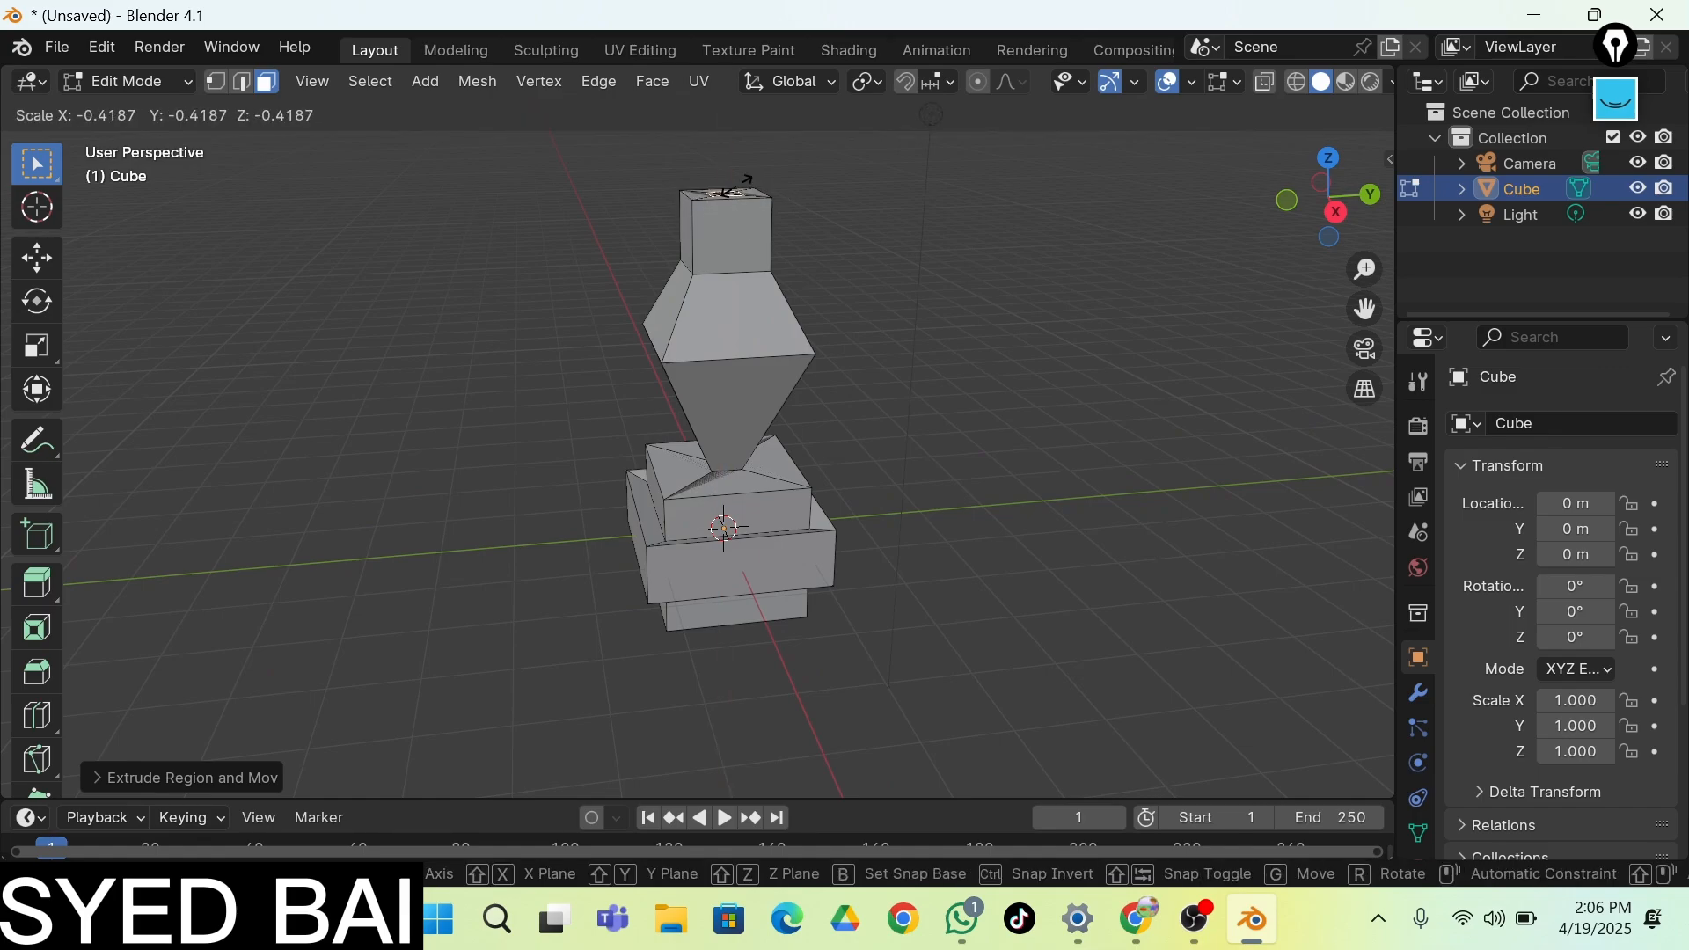
click(739, 197)
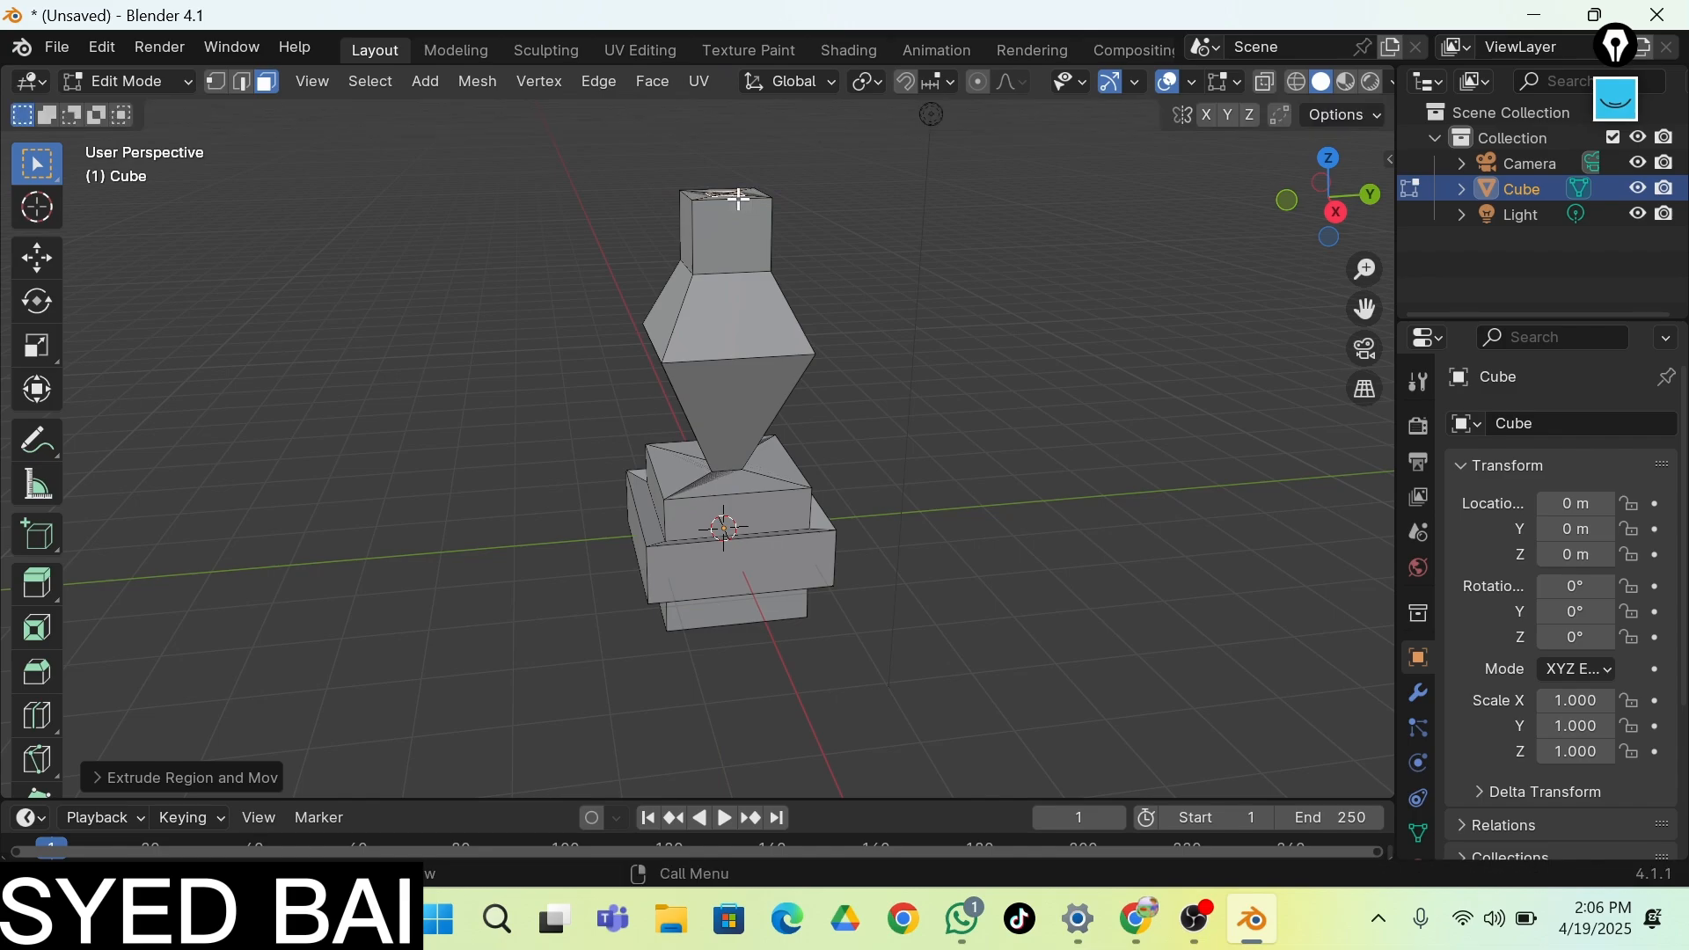
key(e)
click(740, 149)
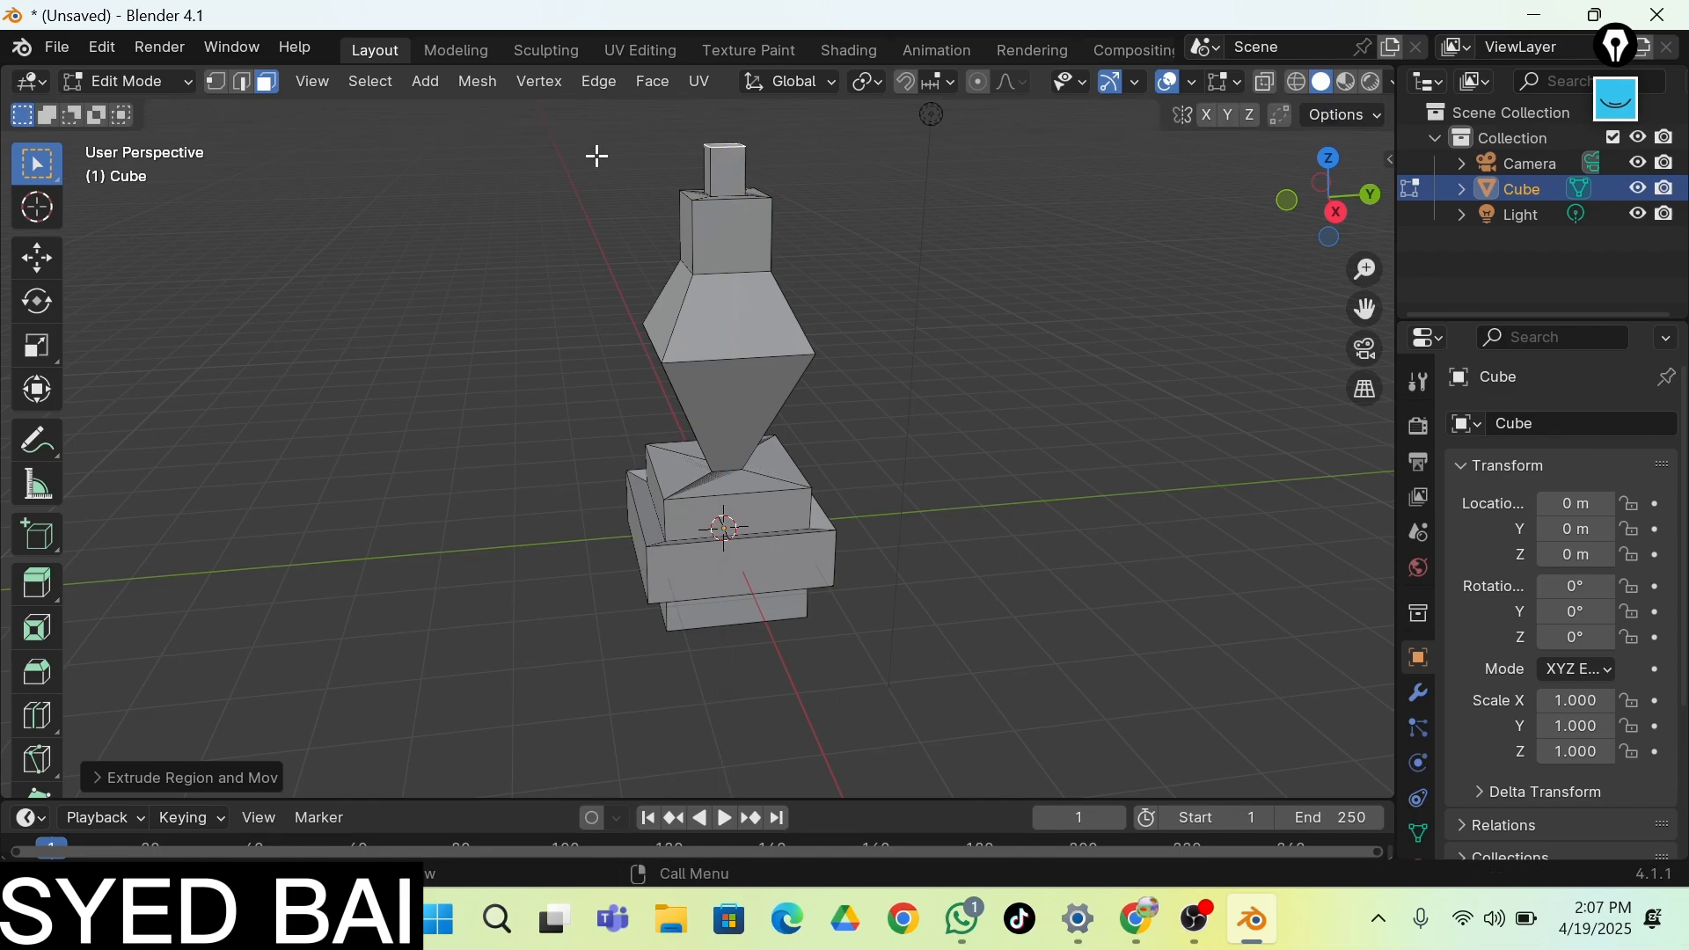
Scale the neck's top face up about 4.6 times so it flares into a wide square top
key(s)
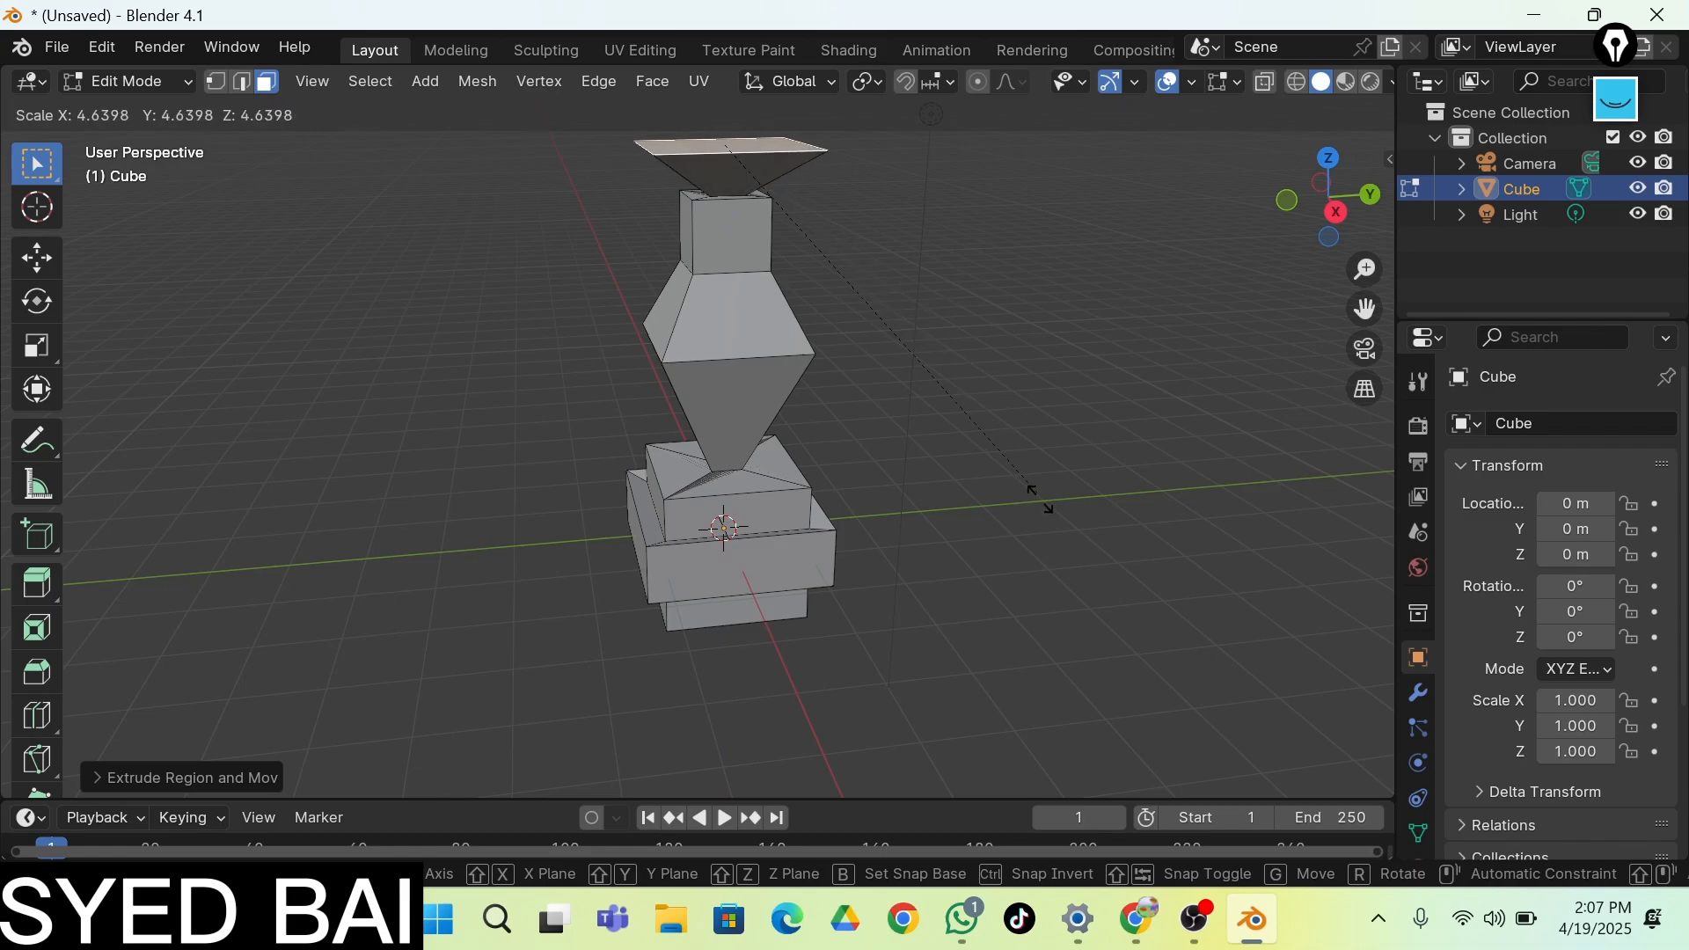
click(1020, 502)
scroll(994, 440, up, 2)
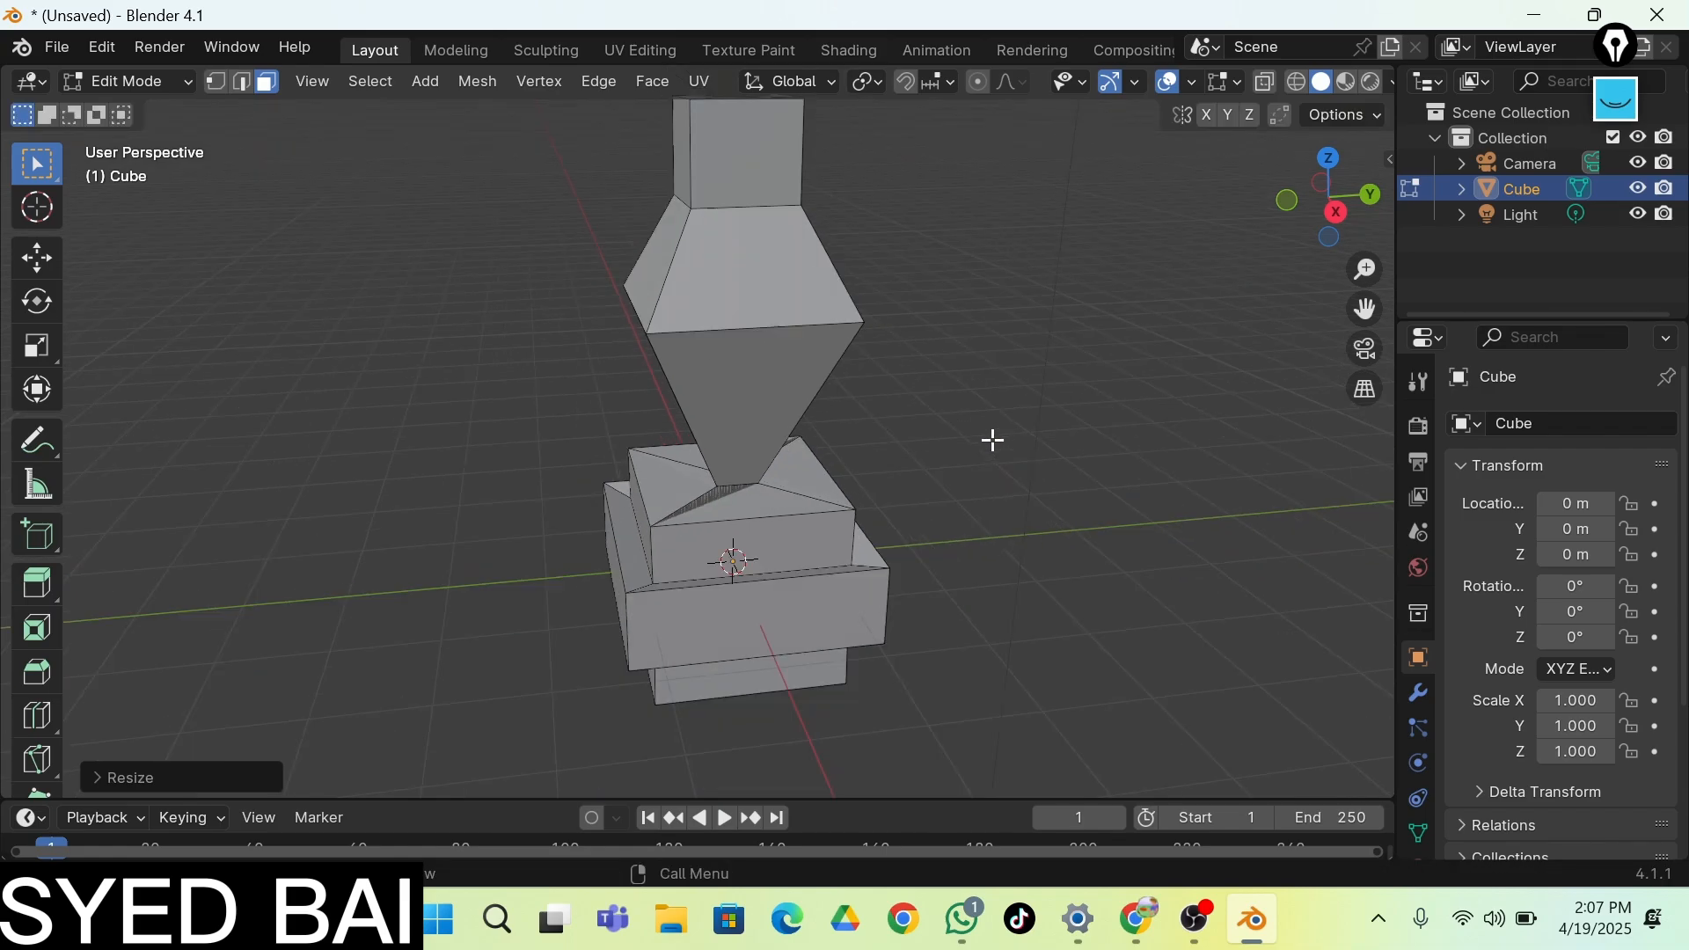
Fly around the finished shape to examine it from several sides, and check it in Object Mode before returning to Edit Mode
key(shift+grave)
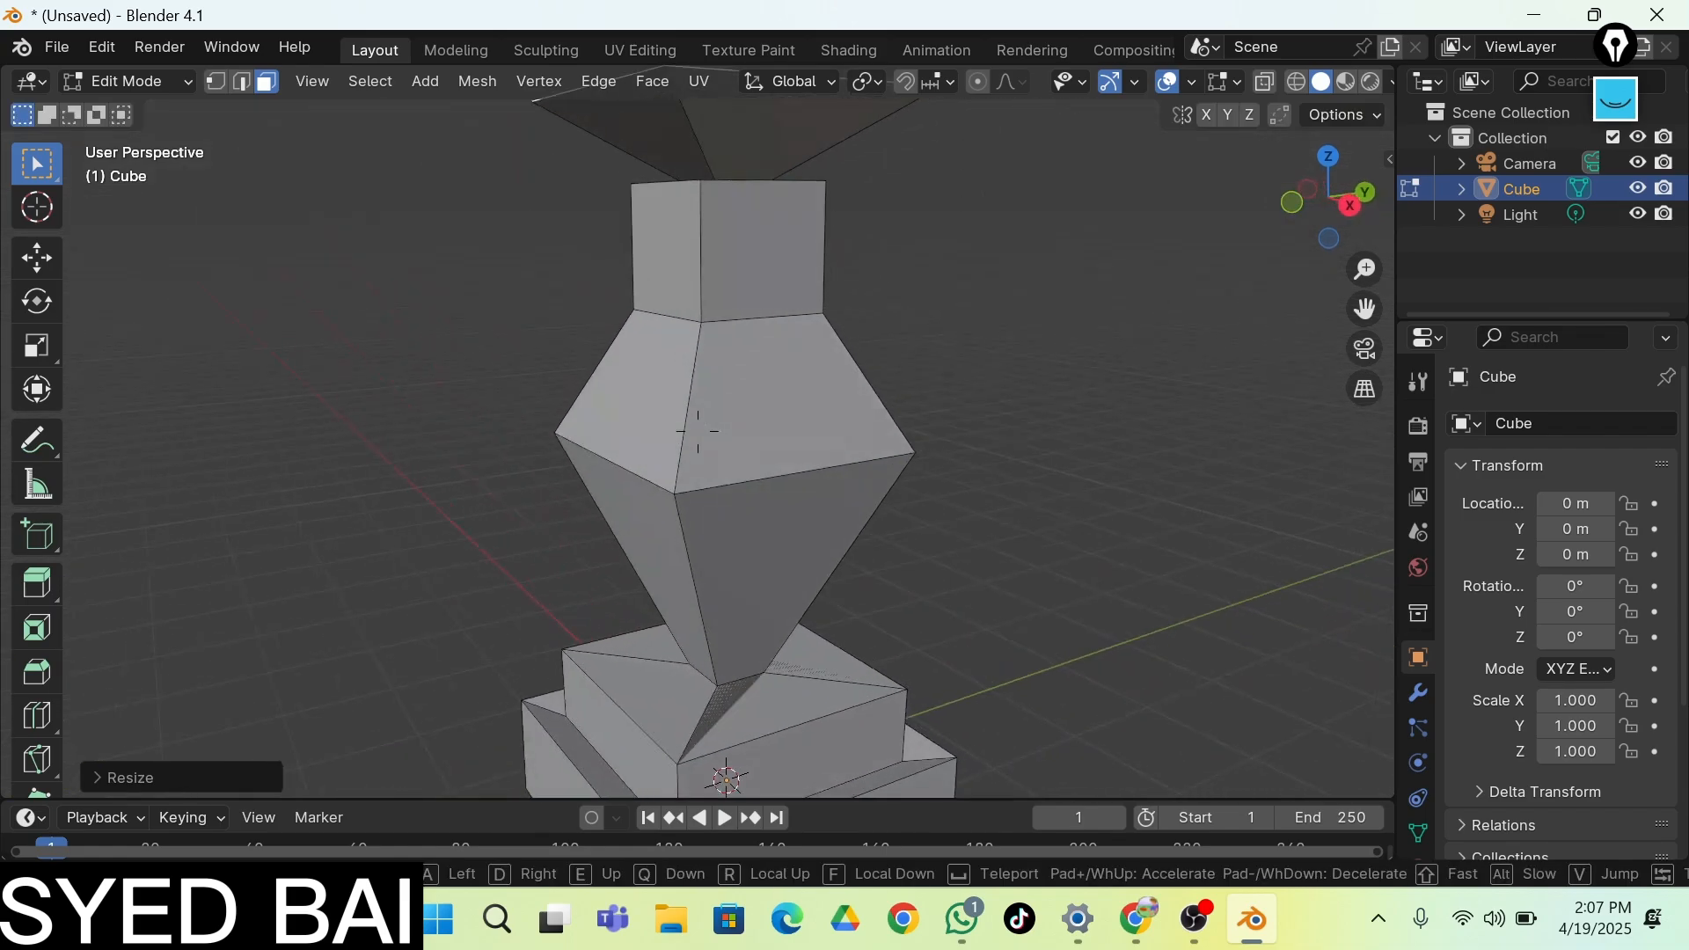
key(s)
key(d)
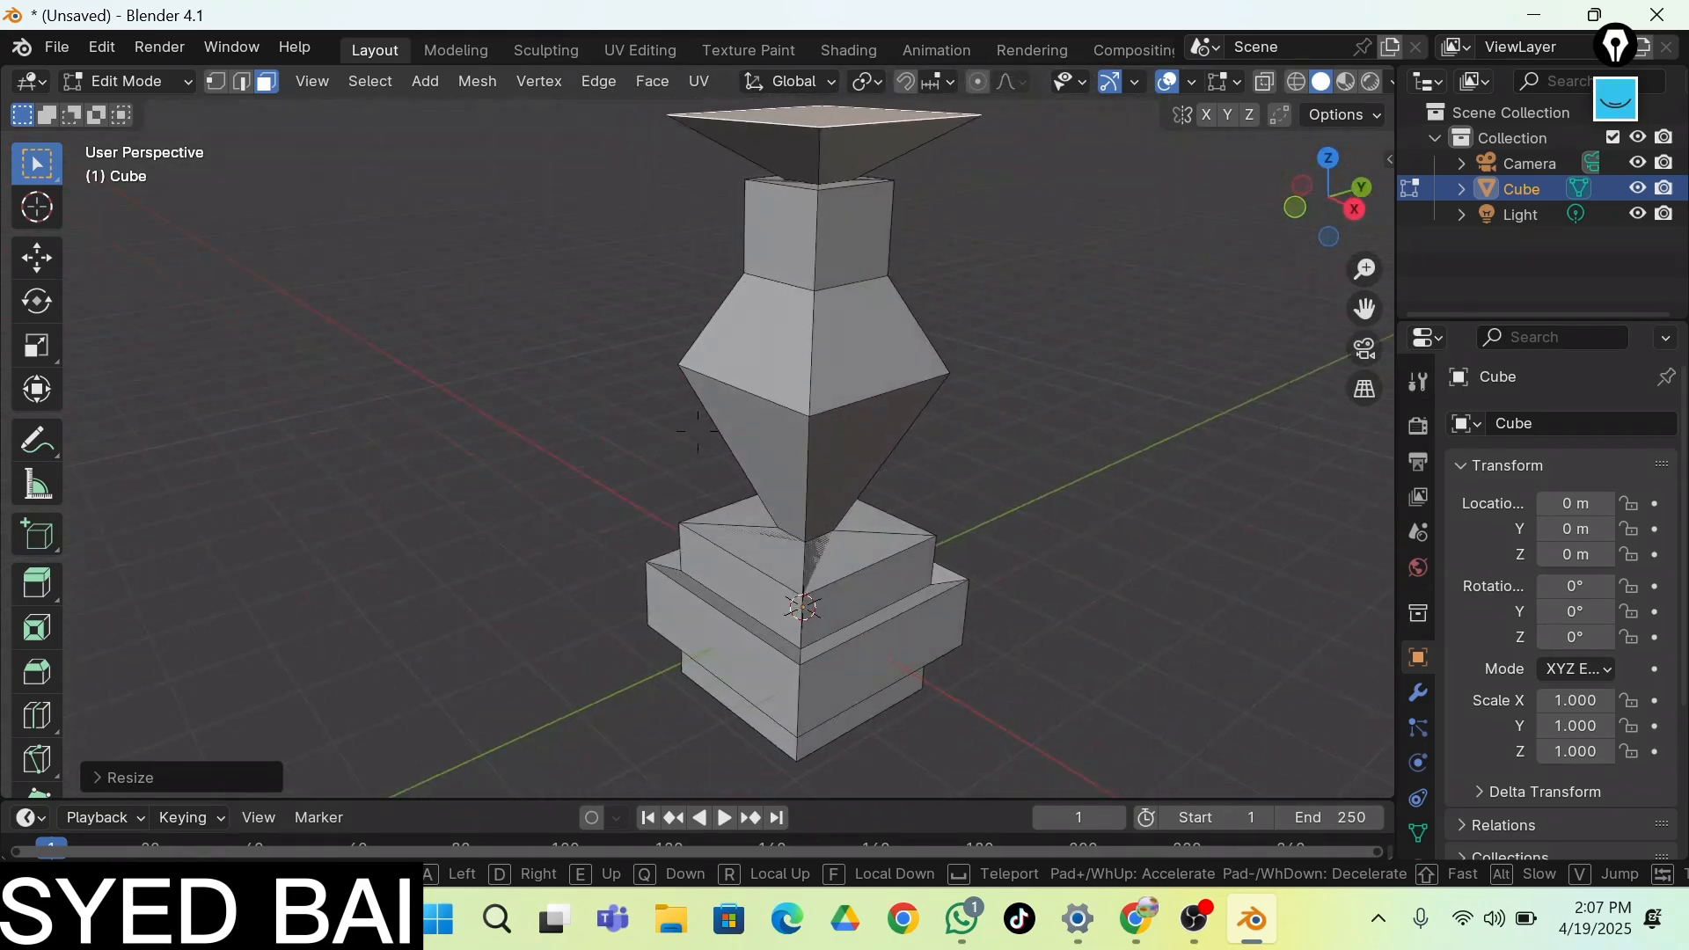
key(s)
key(d)
key(w)
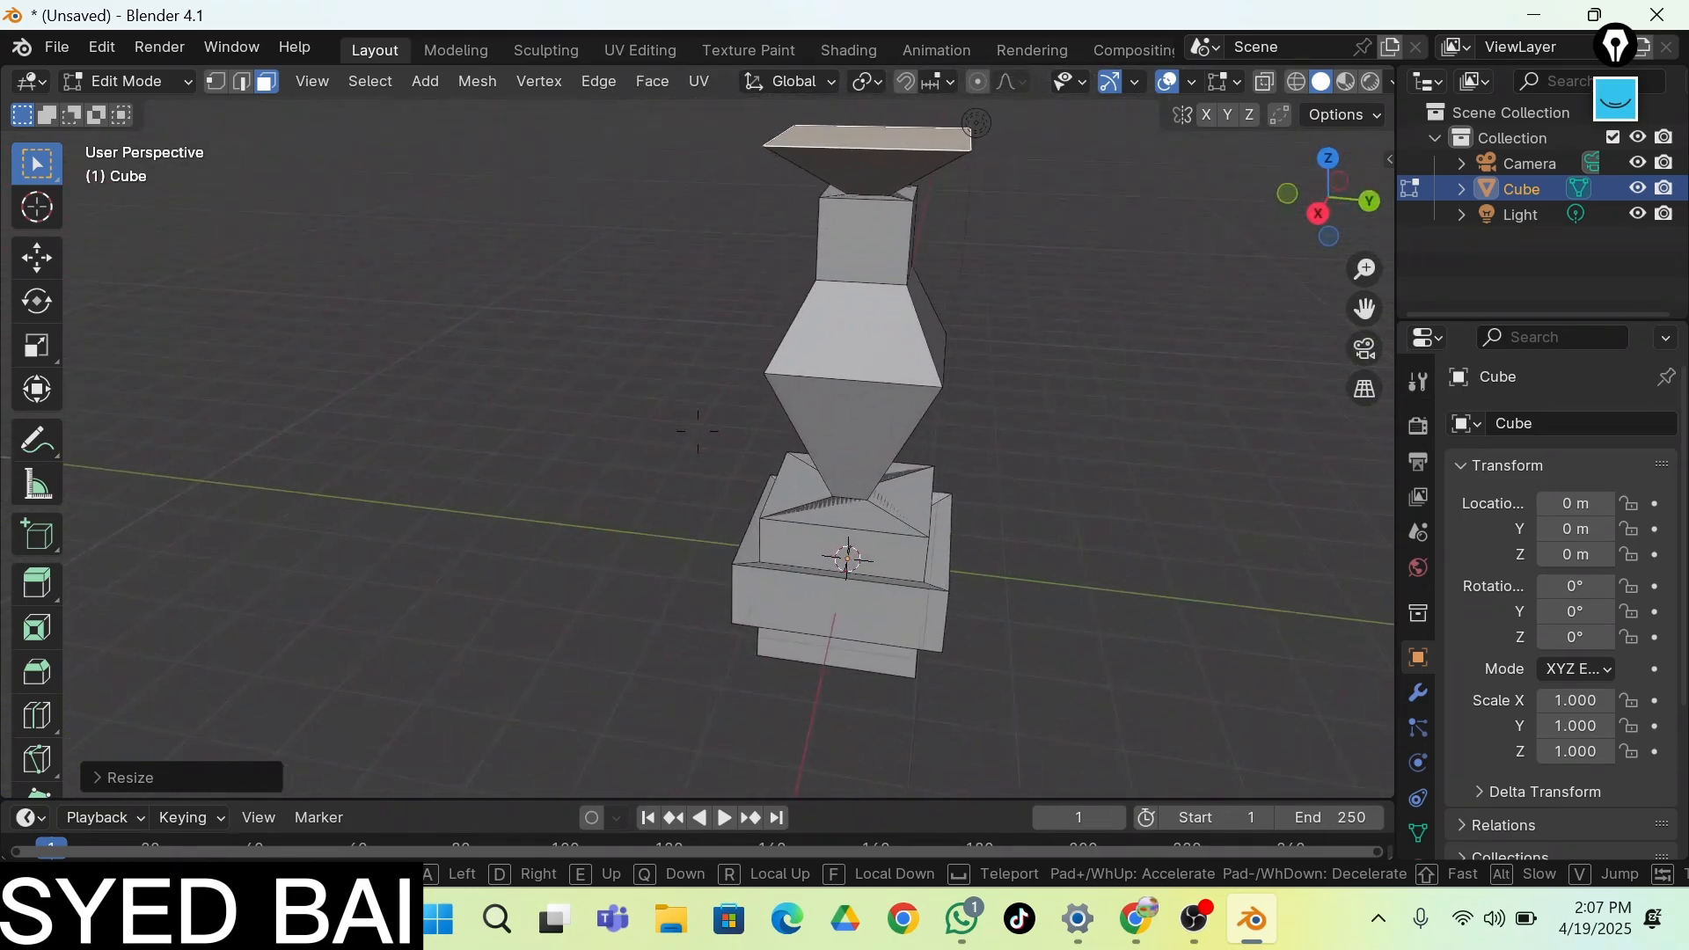
key(s)
click(791, 397)
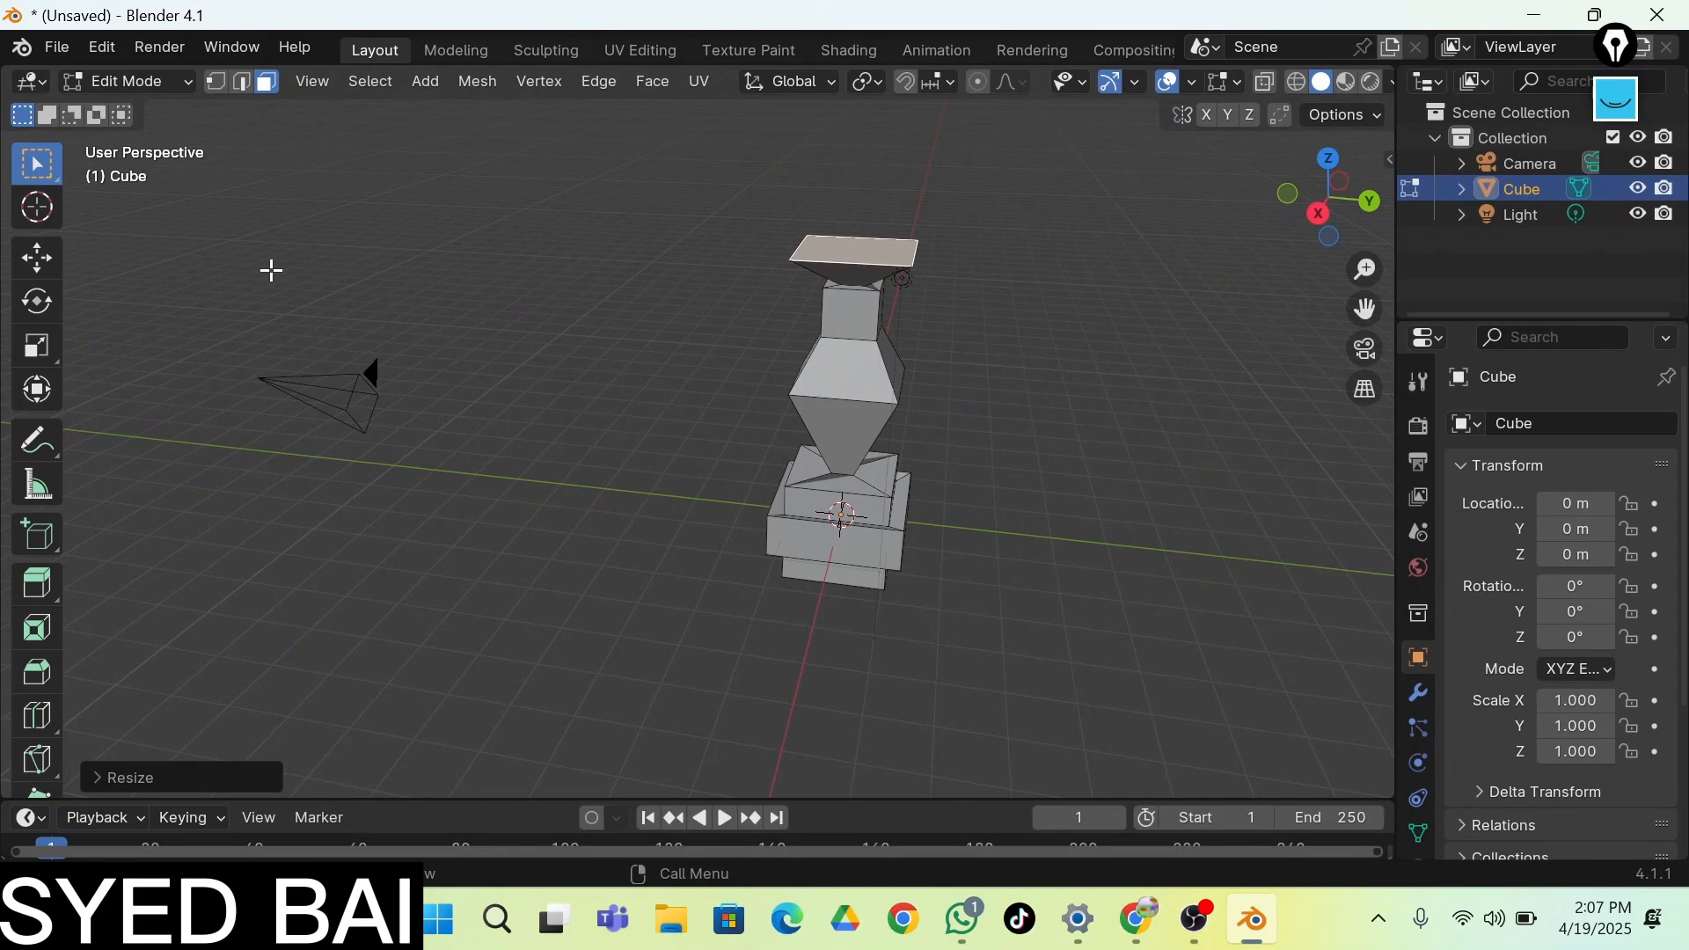
key(Tab)
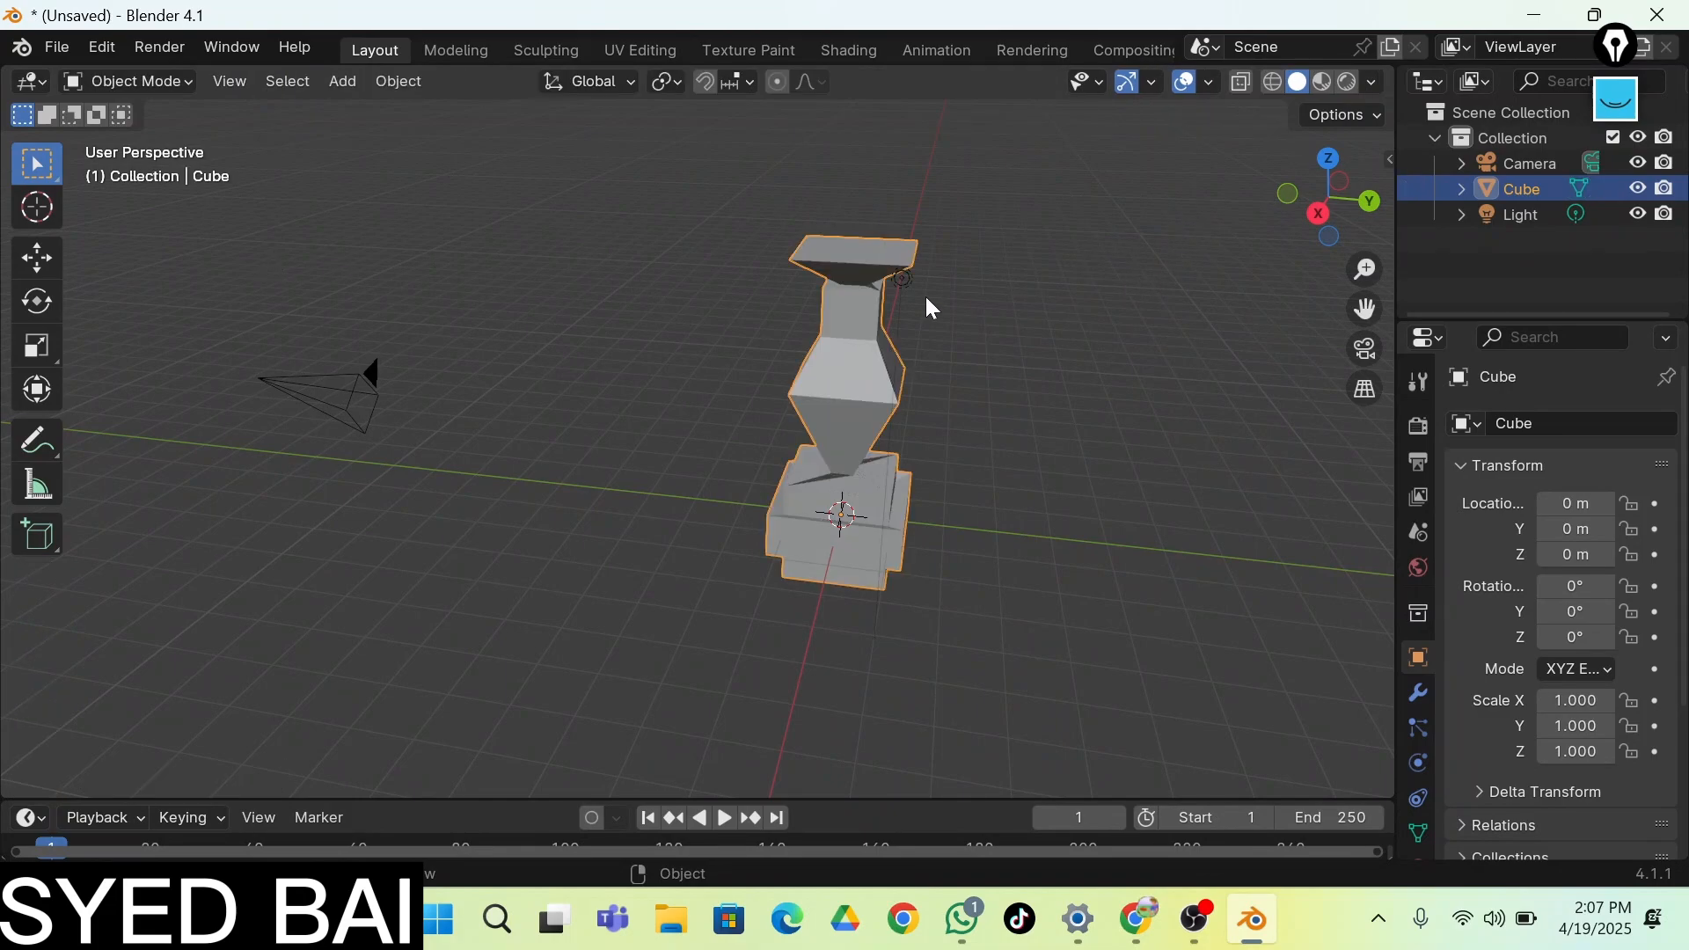
key(Tab)
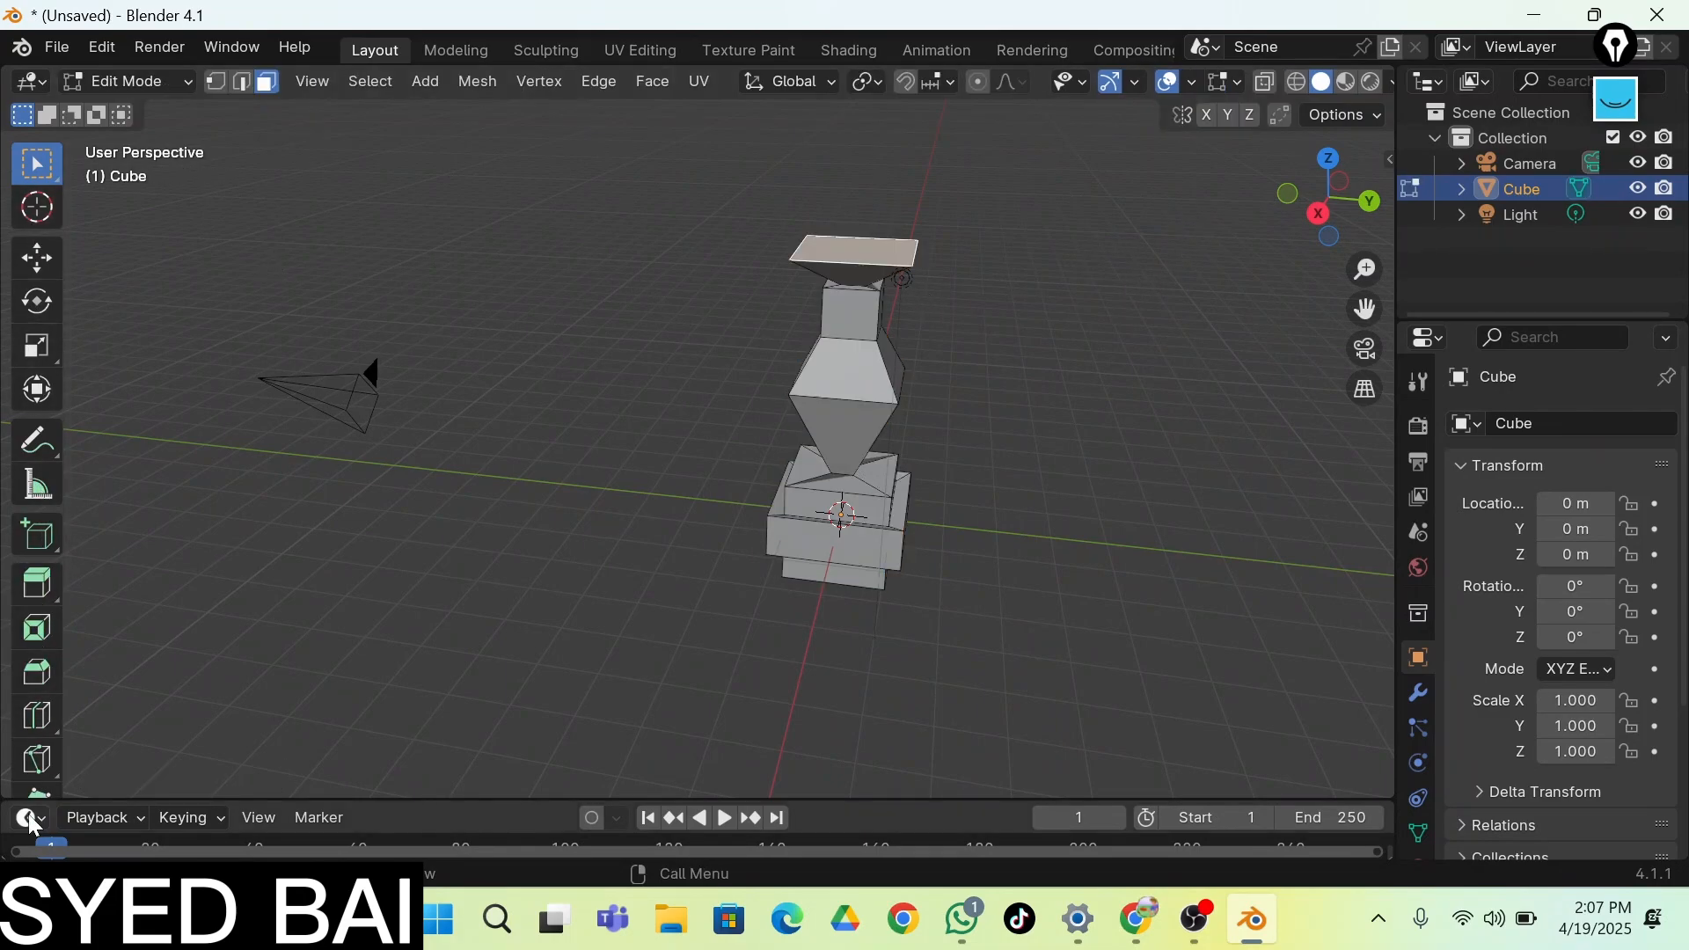
Circle the Edit Mode tools with the screen pen, erase all pen marks, and hide the pen's tools
click(1629, 106)
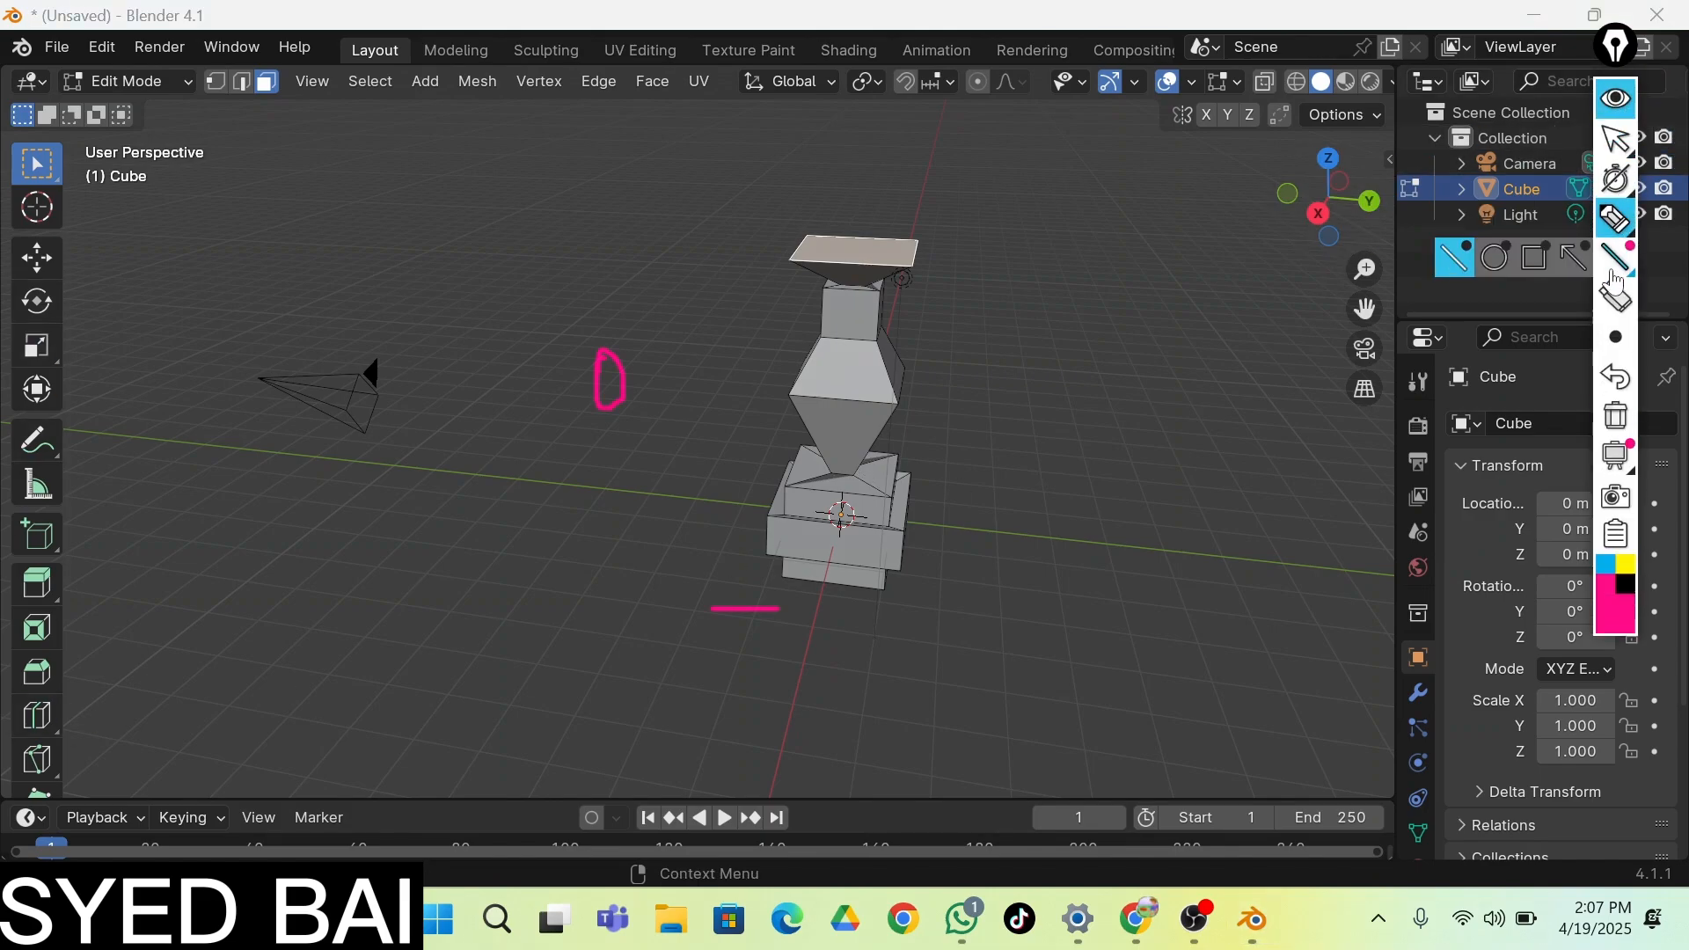
mouse_move(1626, 236)
mouse_move(75, 240)
mouse_down()
mouse_move(11, 347)
mouse_move(29, 787)
mouse_move(160, 444)
mouse_move(60, 231)
mouse_up()
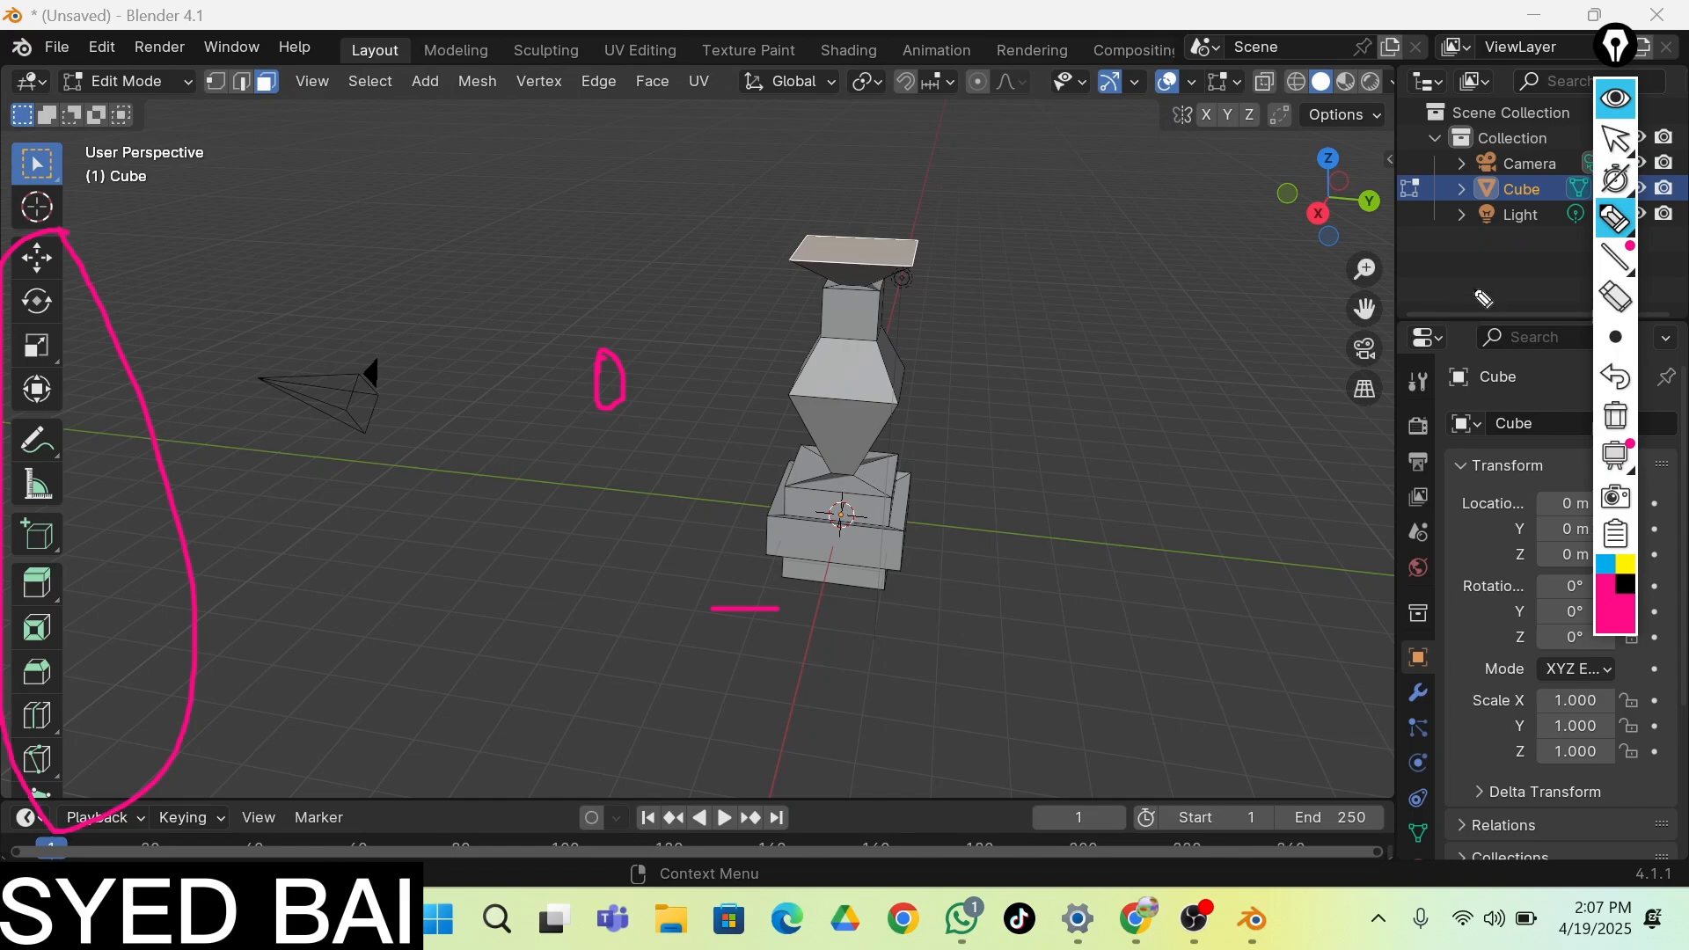
click(1616, 298)
drag(589, 356, 795, 691)
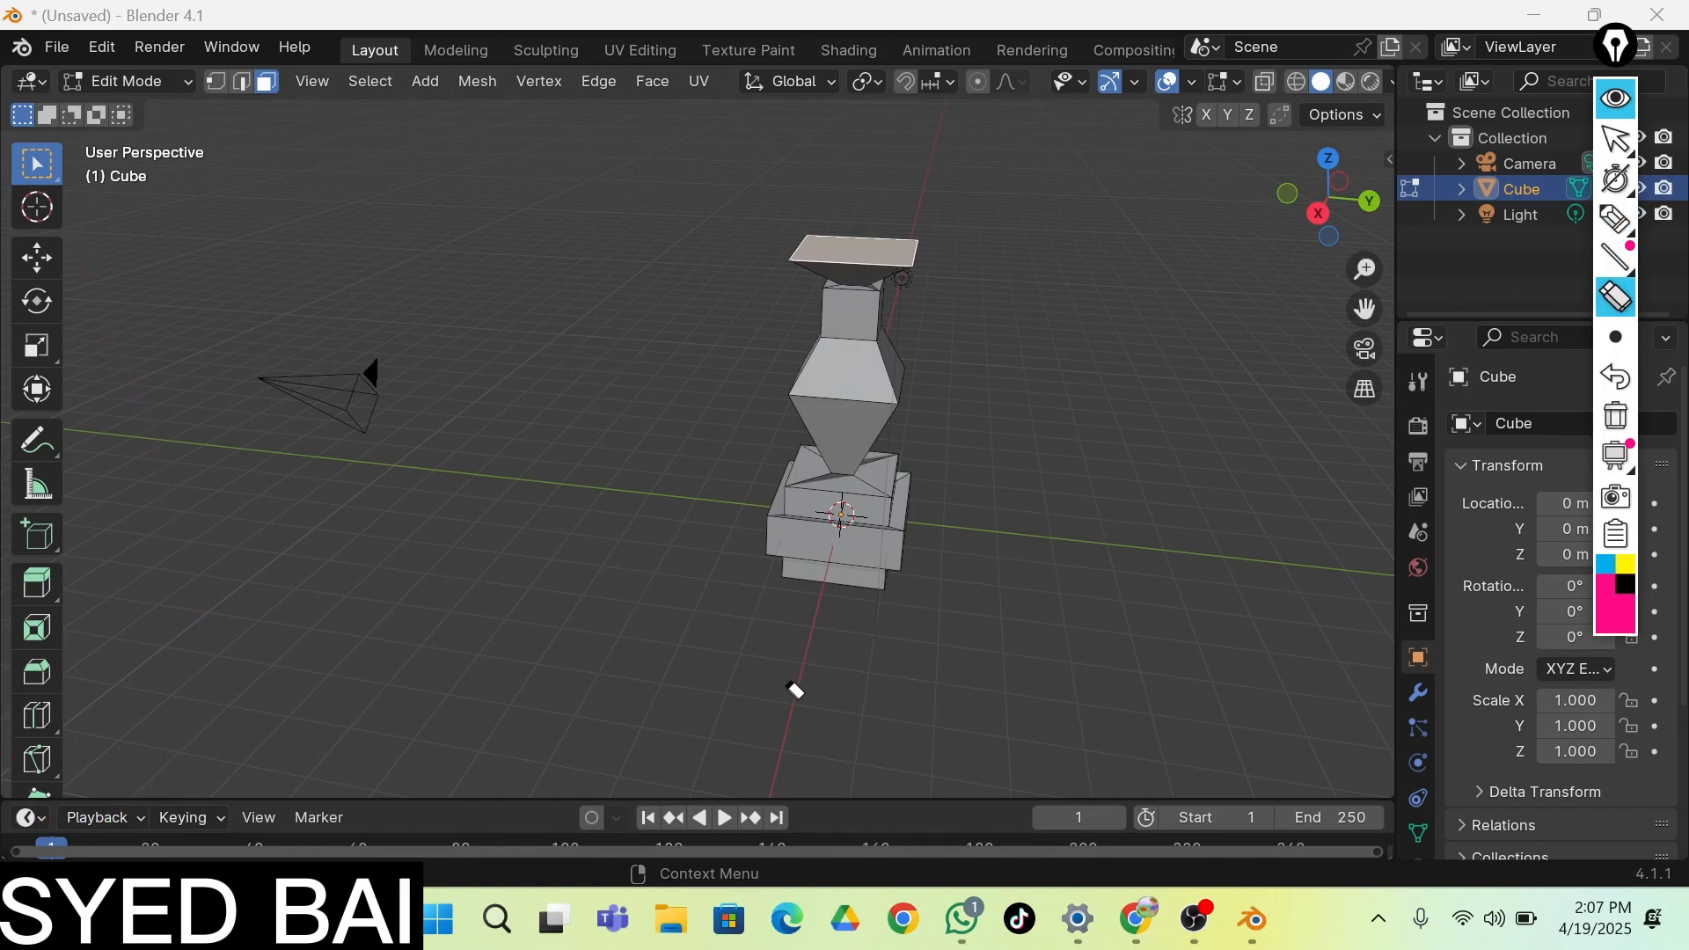
click(1616, 99)
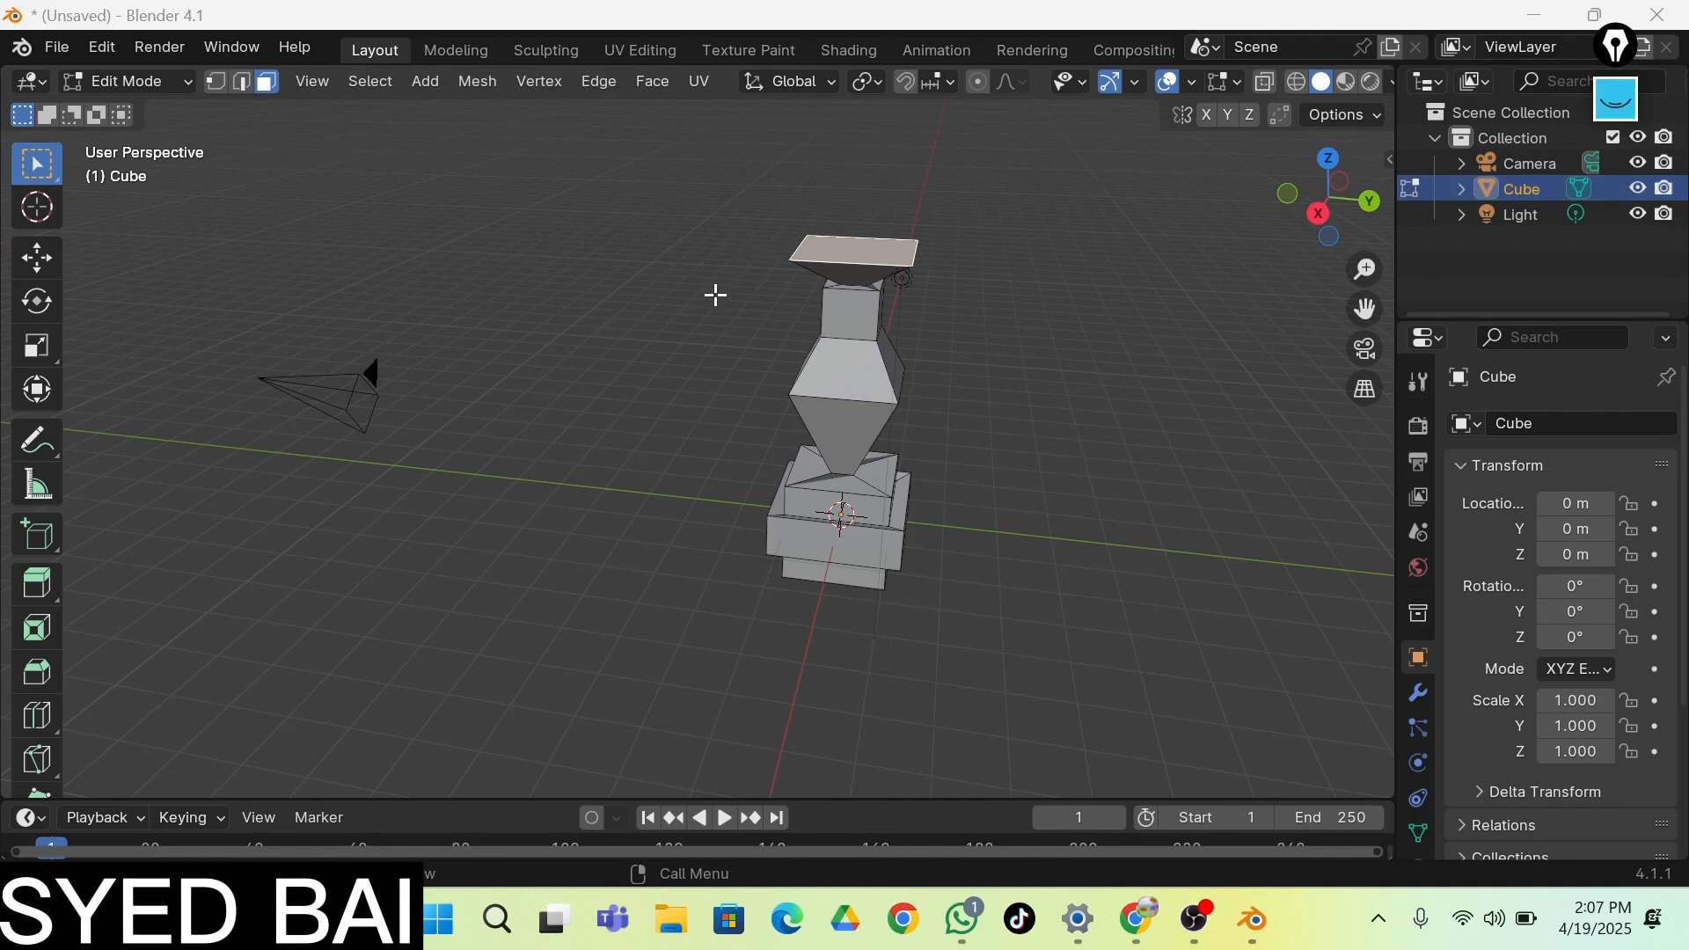
Return the model to Object Mode and orbit around to its opposite side
key(Tab)
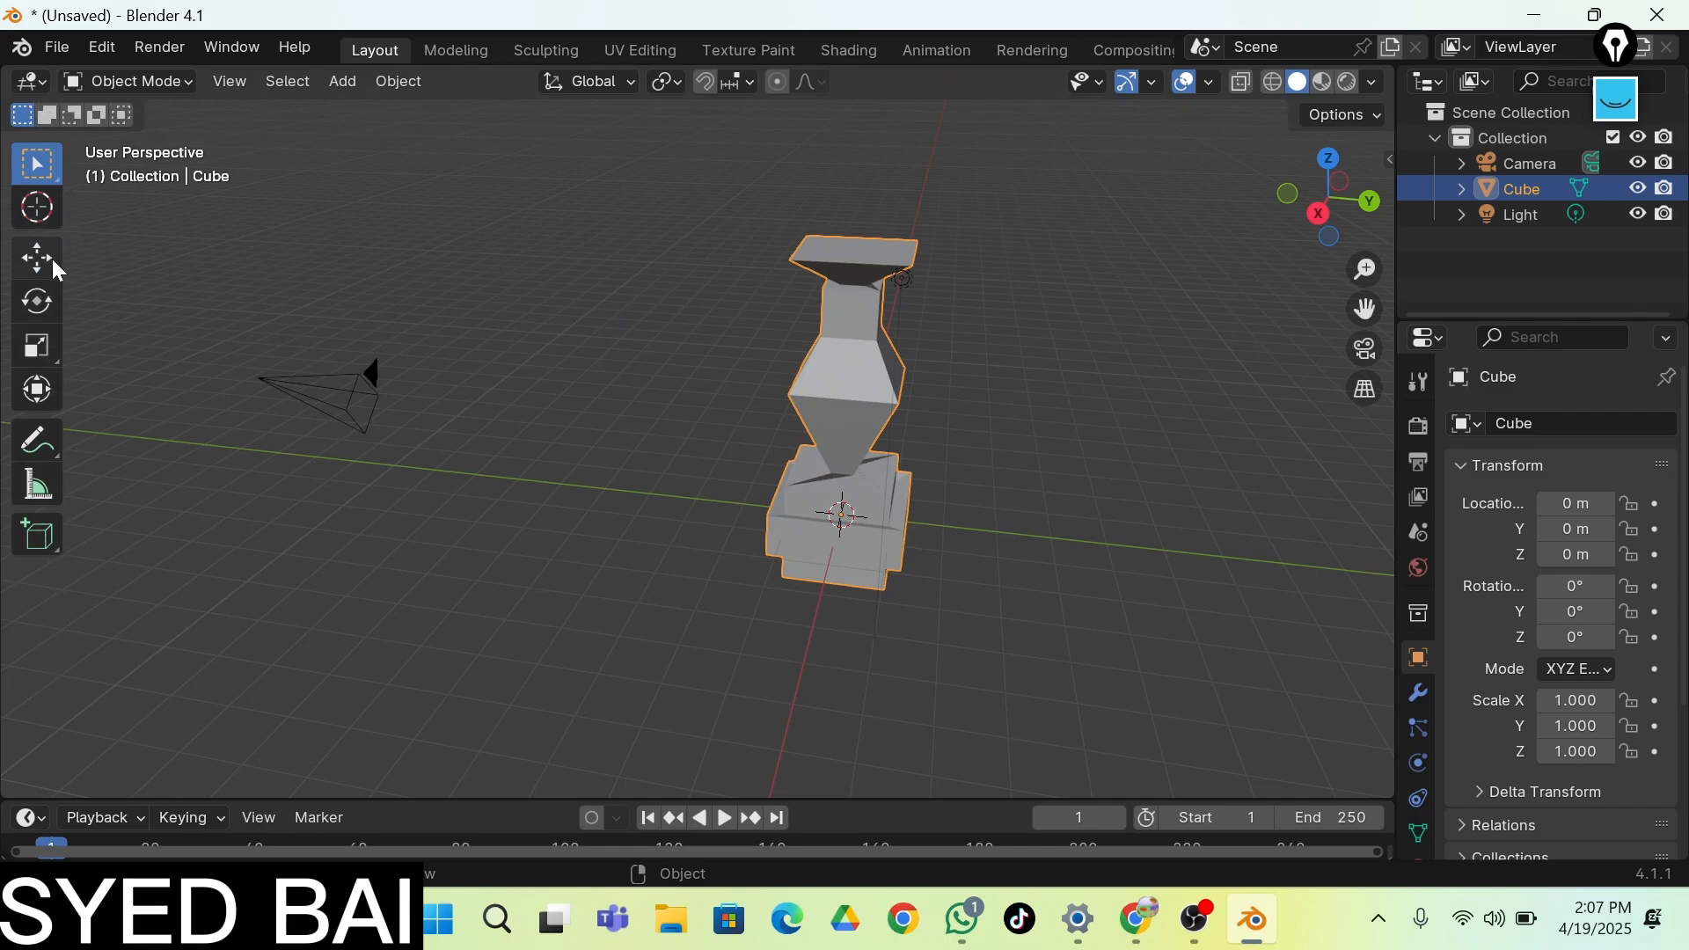
mouse_move(1328, 207)
mouse_down()
mouse_move(1355, 204)
mouse_move(1190, 173)
mouse_move(1108, 220)
mouse_move(1399, 247)
mouse_move(1671, 207)
mouse_move(1531, 167)
mouse_move(1422, 189)
mouse_move(1651, 220)
mouse_move(1275, 204)
mouse_move(1408, 211)
mouse_move(1332, 208)
mouse_up()
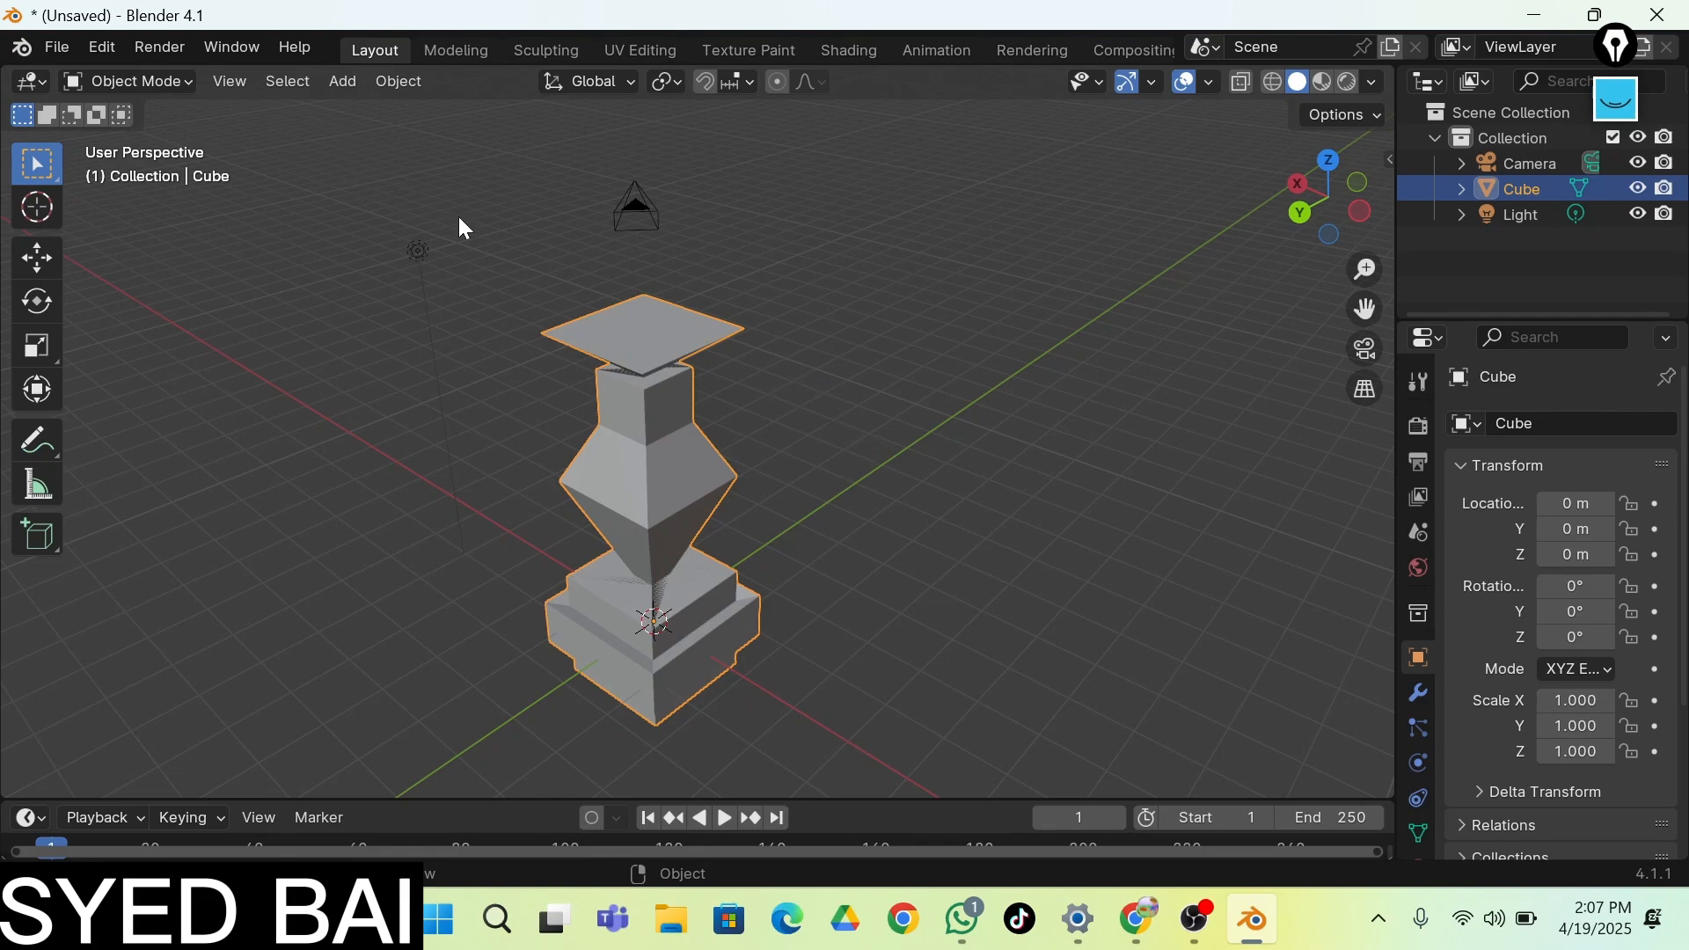
Open the Bleu de Chanel perfume bottle photo from the Downloads folder, examine the bottle's shape, and minimize the photo viewer
click(671, 919)
click(107, 330)
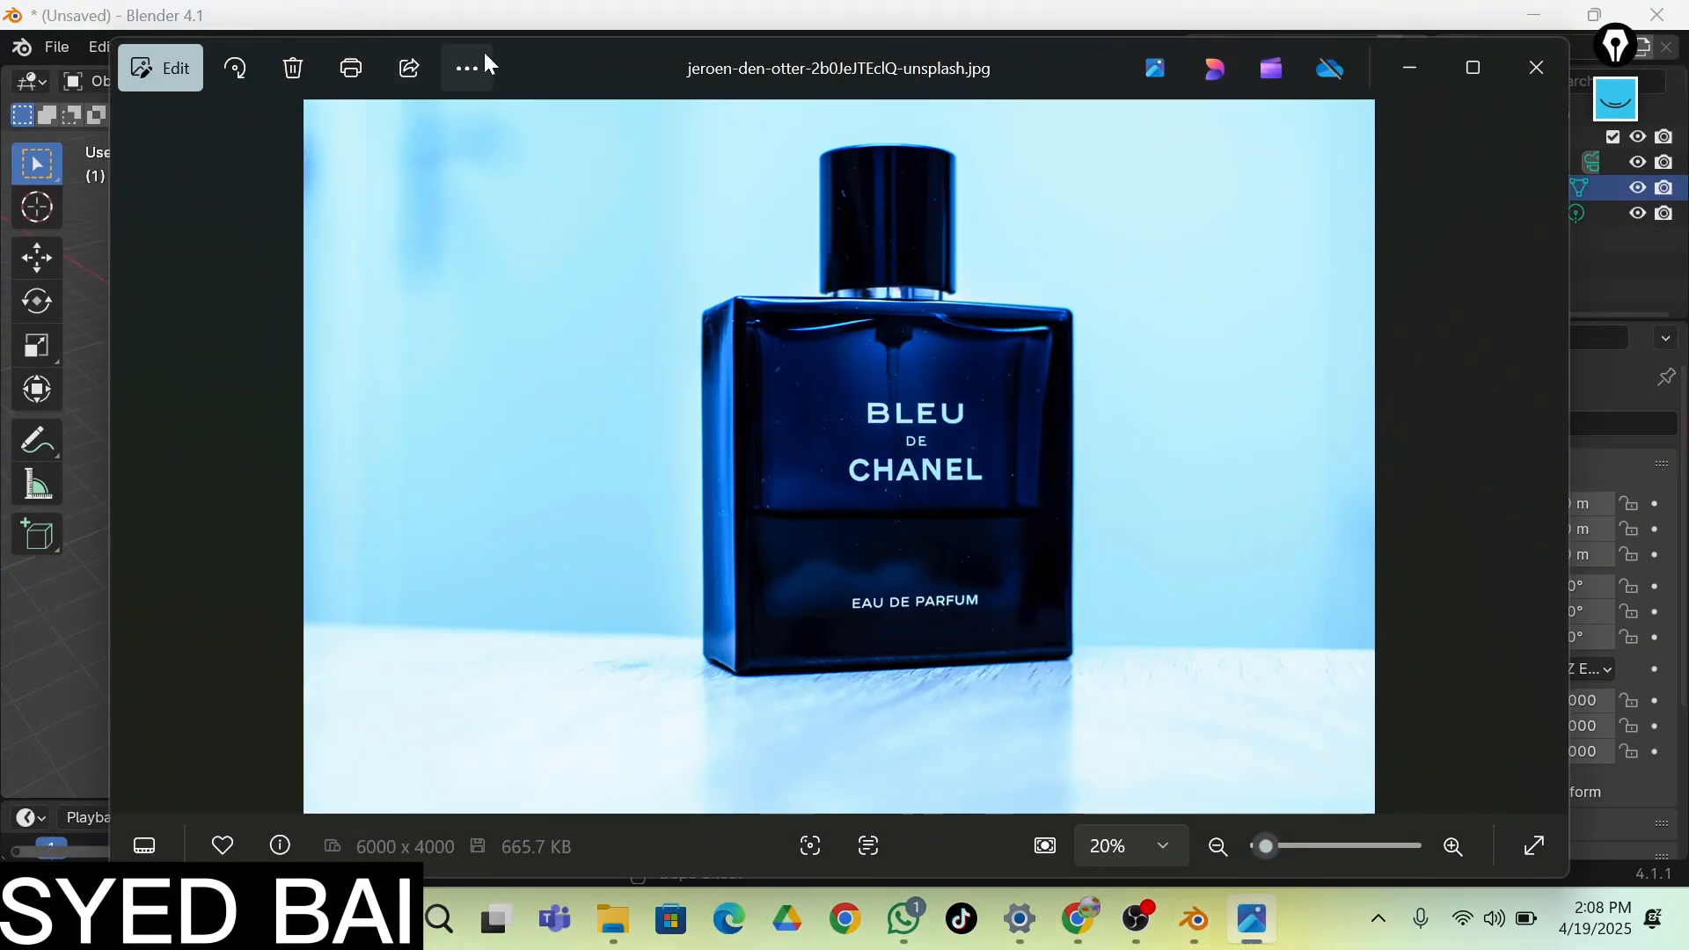
drag(544, 51, 1274, 64)
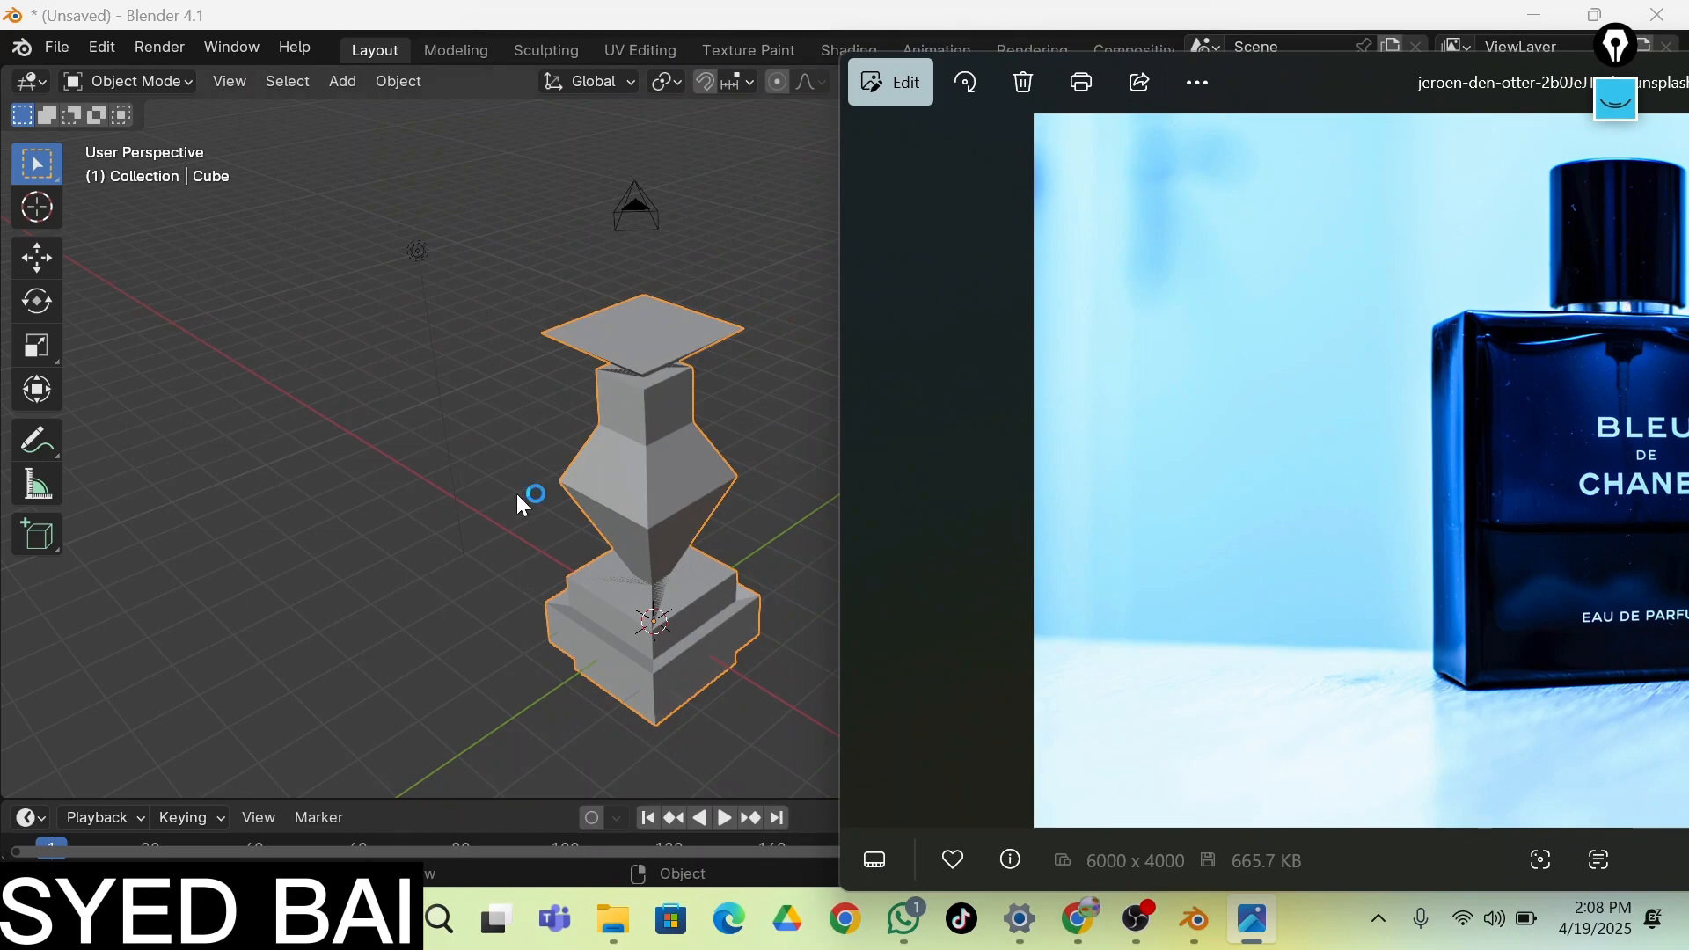
drag(1399, 84, 788, 107)
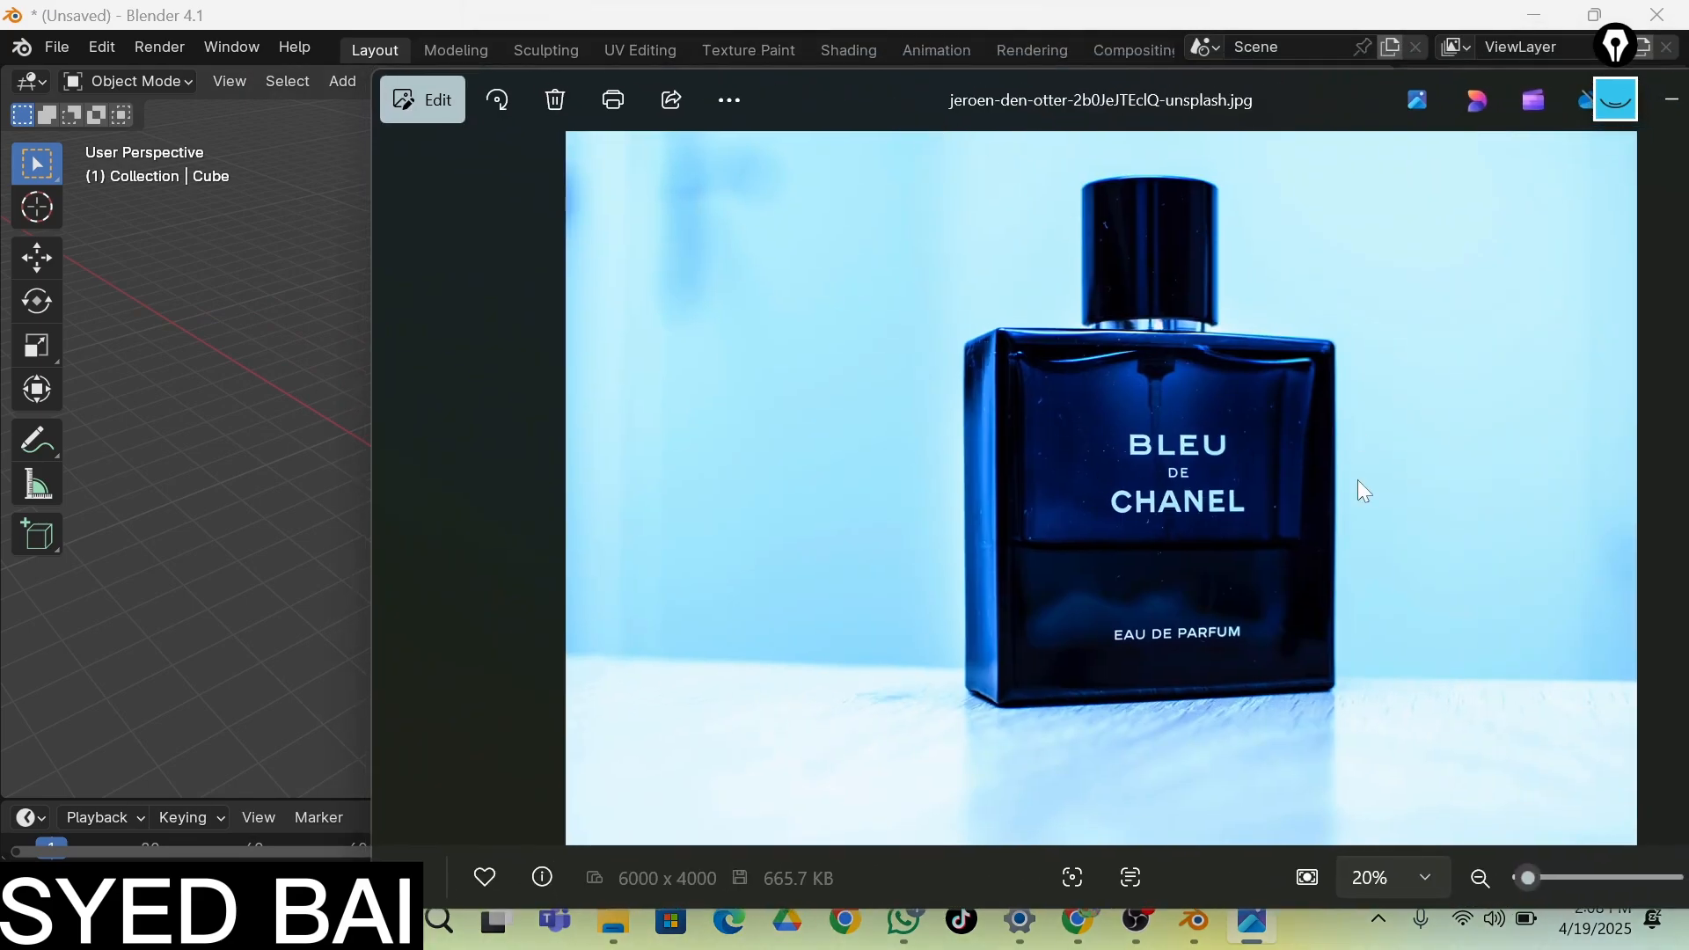
drag(1286, 108, 1112, 109)
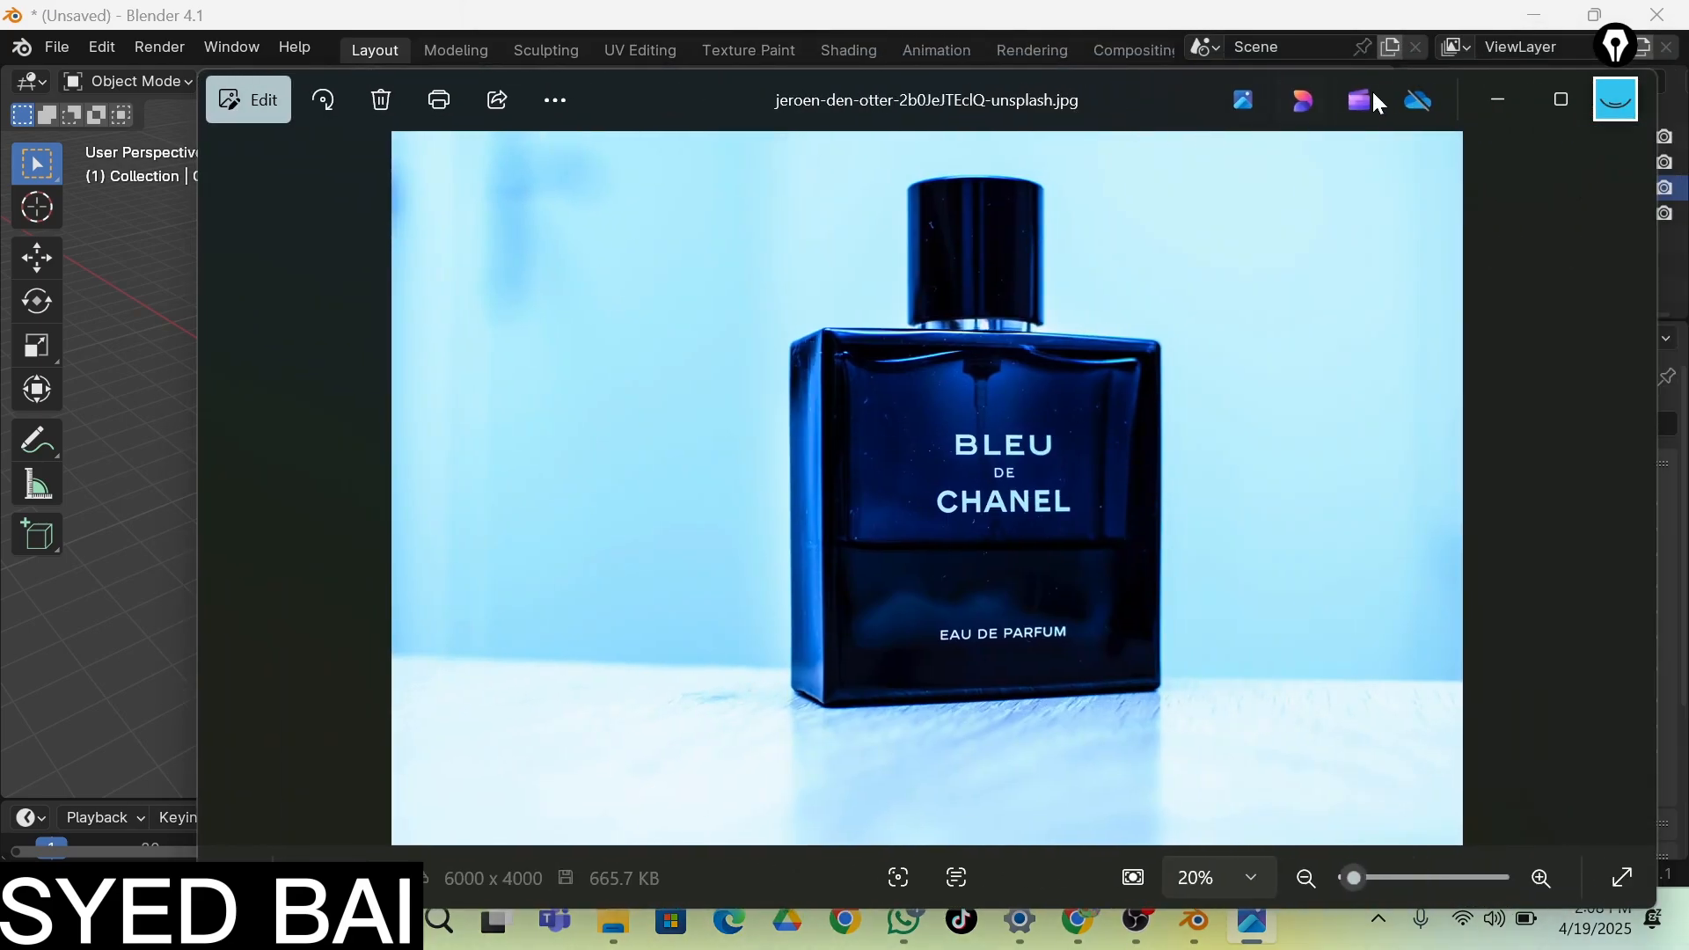
click(1493, 116)
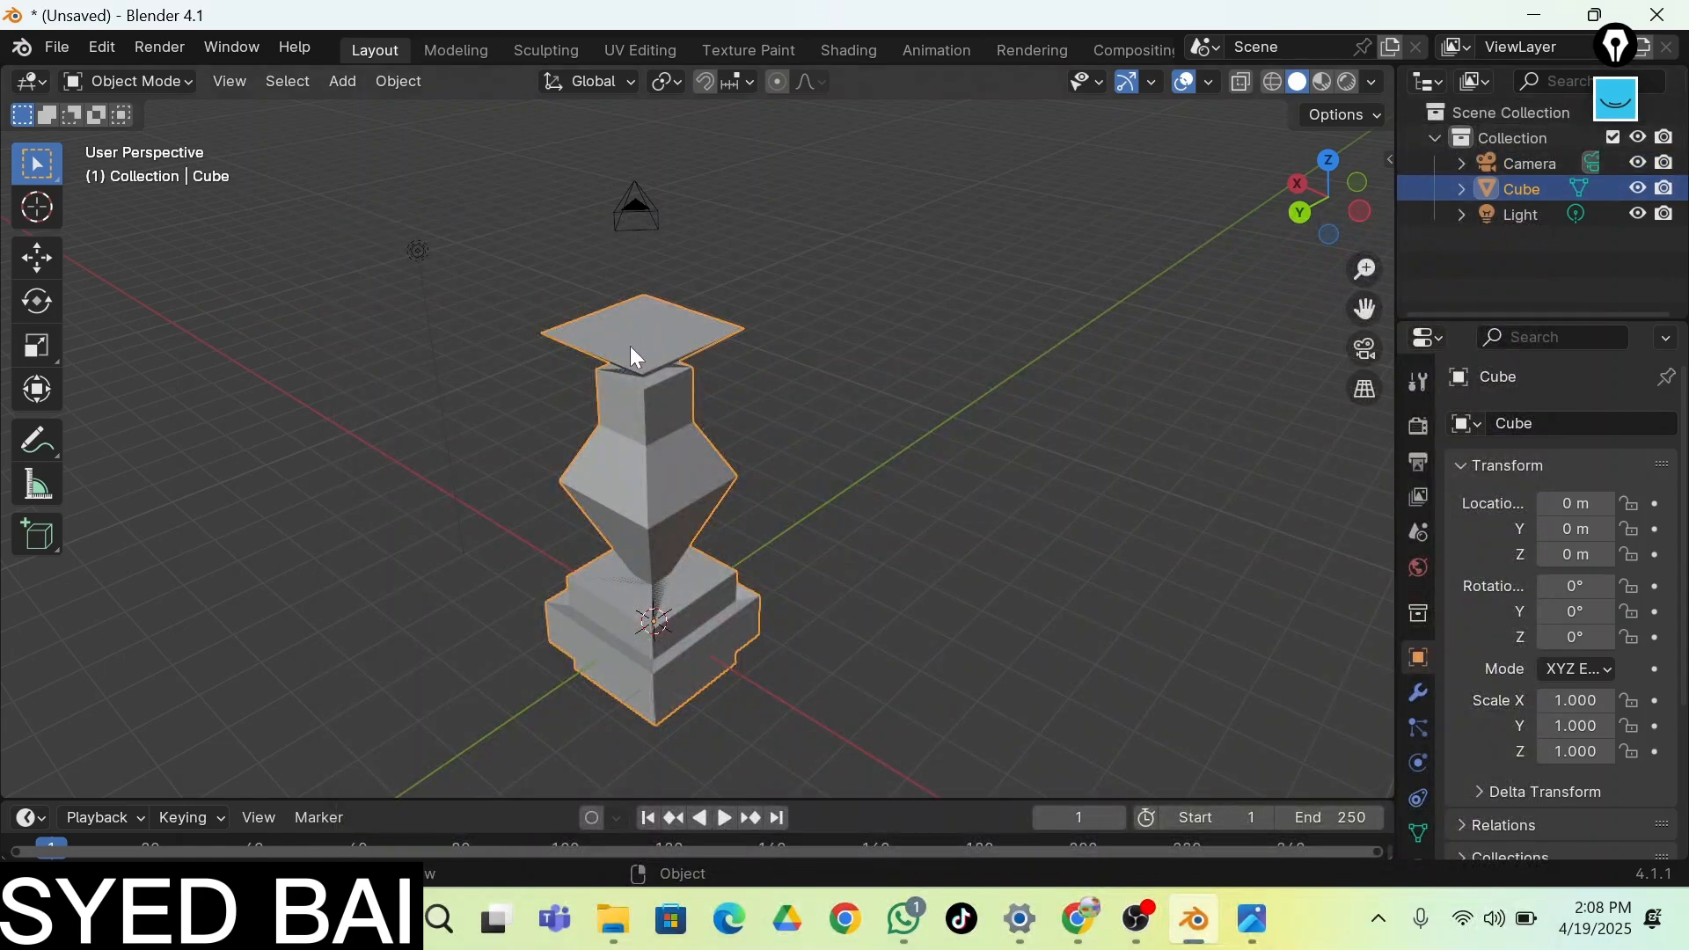
Select the camera, cube and light together and delete them from the scene
scroll(632, 347, down, 2)
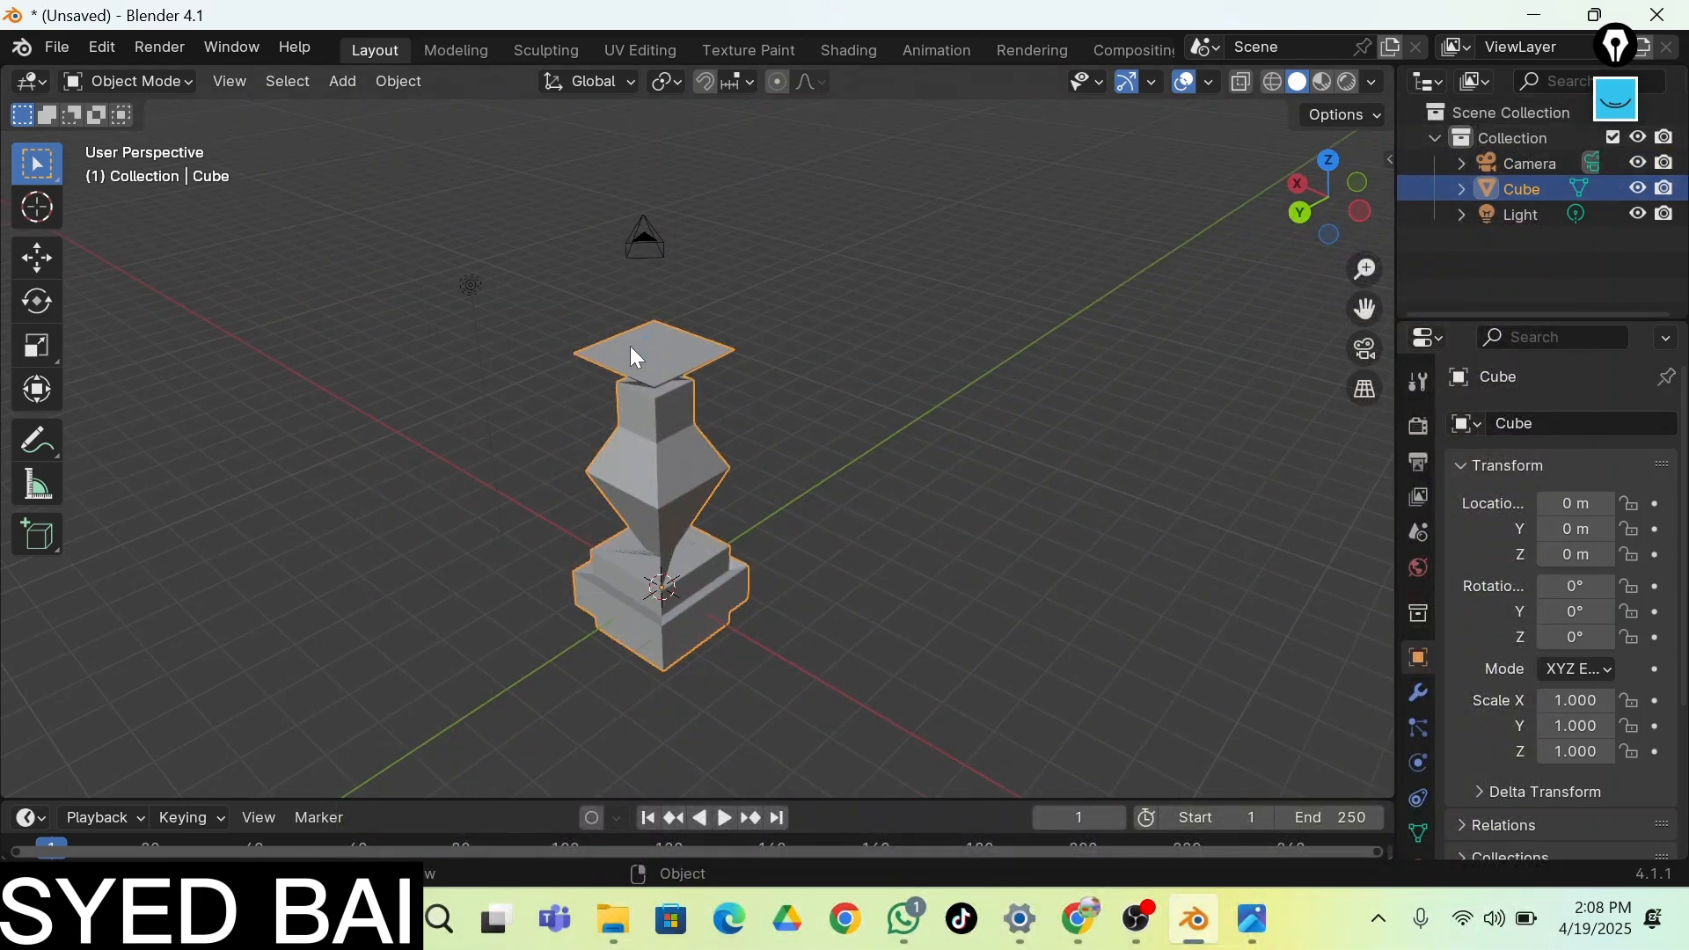
drag(385, 201, 834, 659)
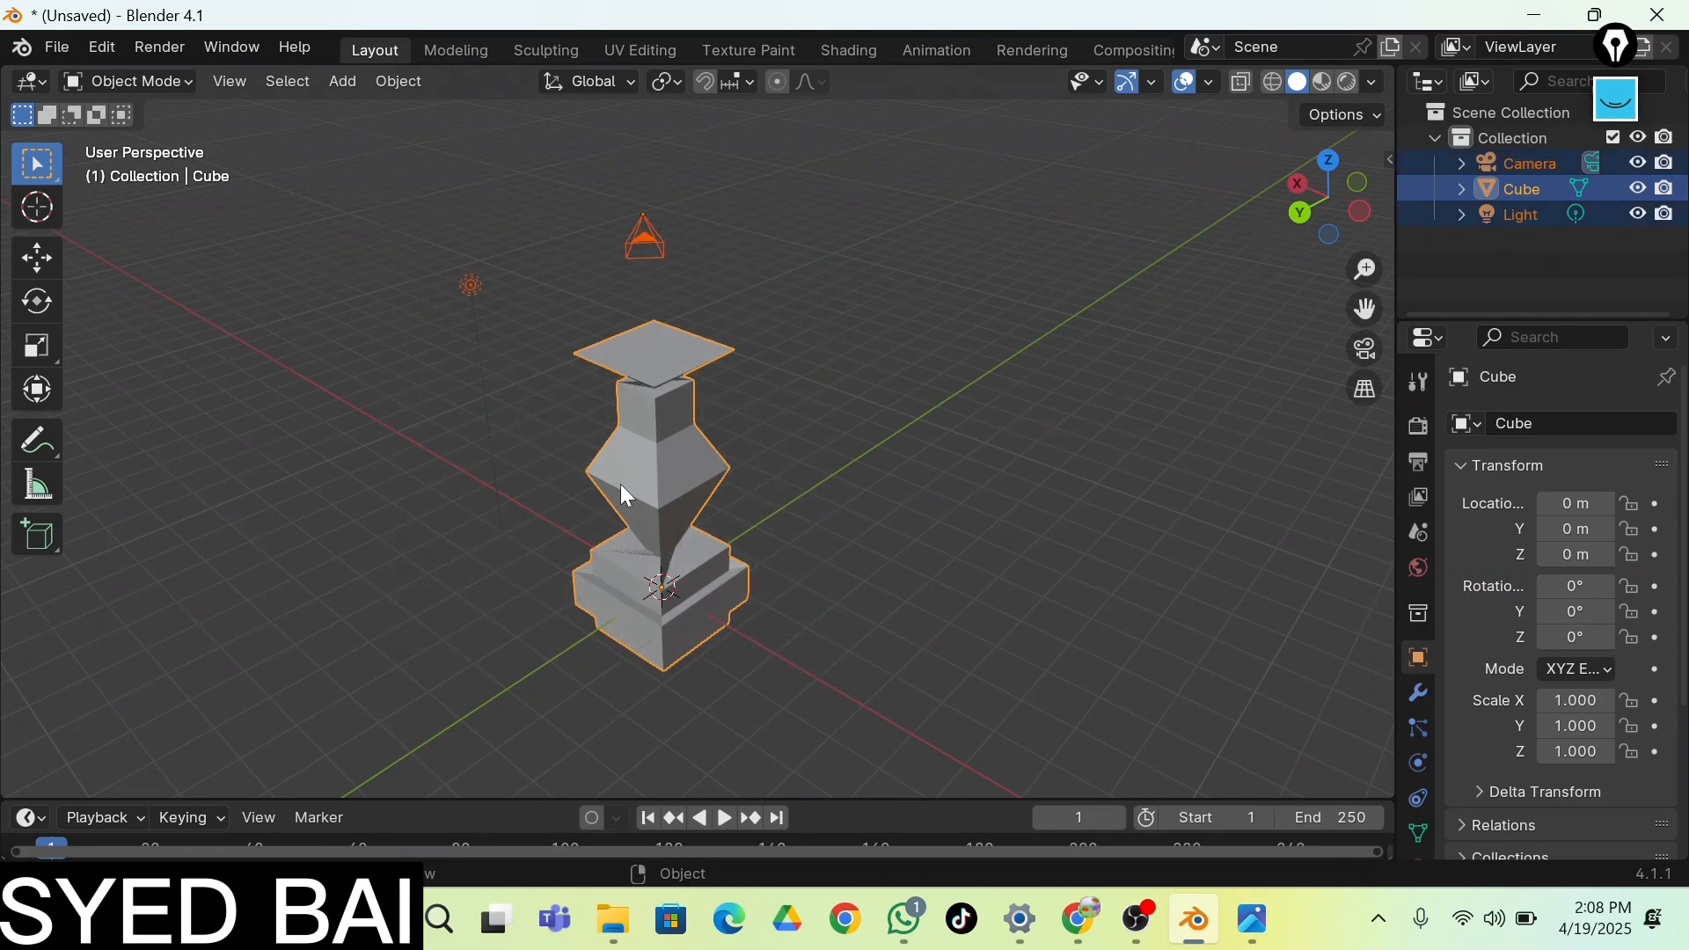
drag(308, 156, 926, 691)
click(1137, 683)
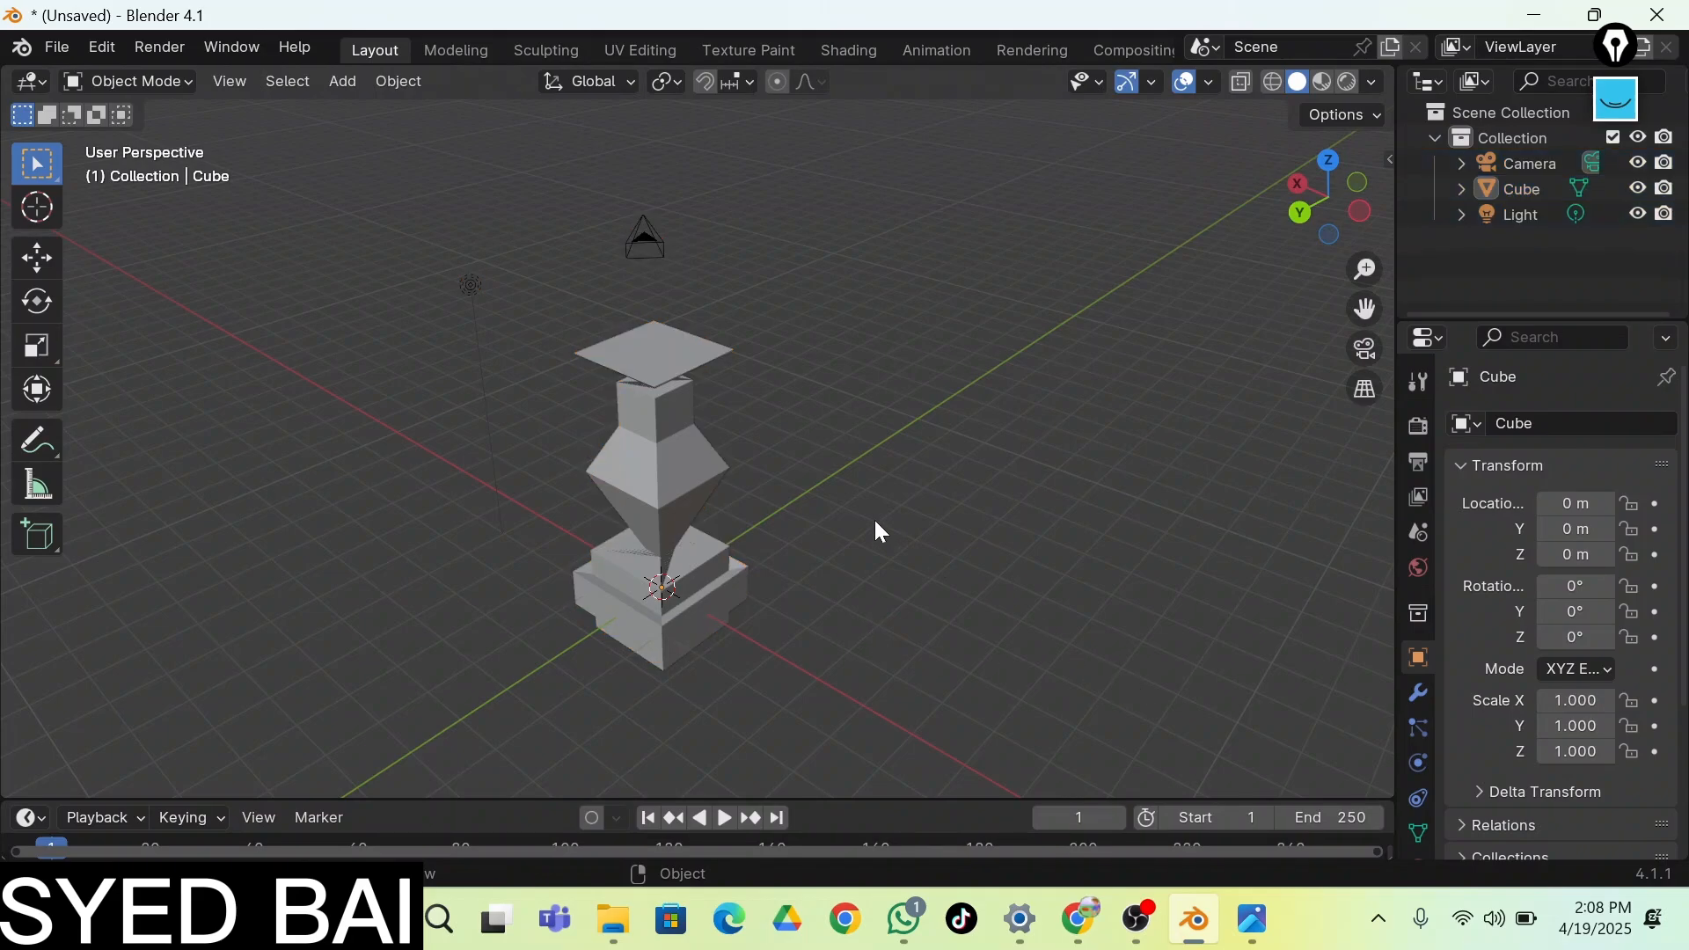
key(a)
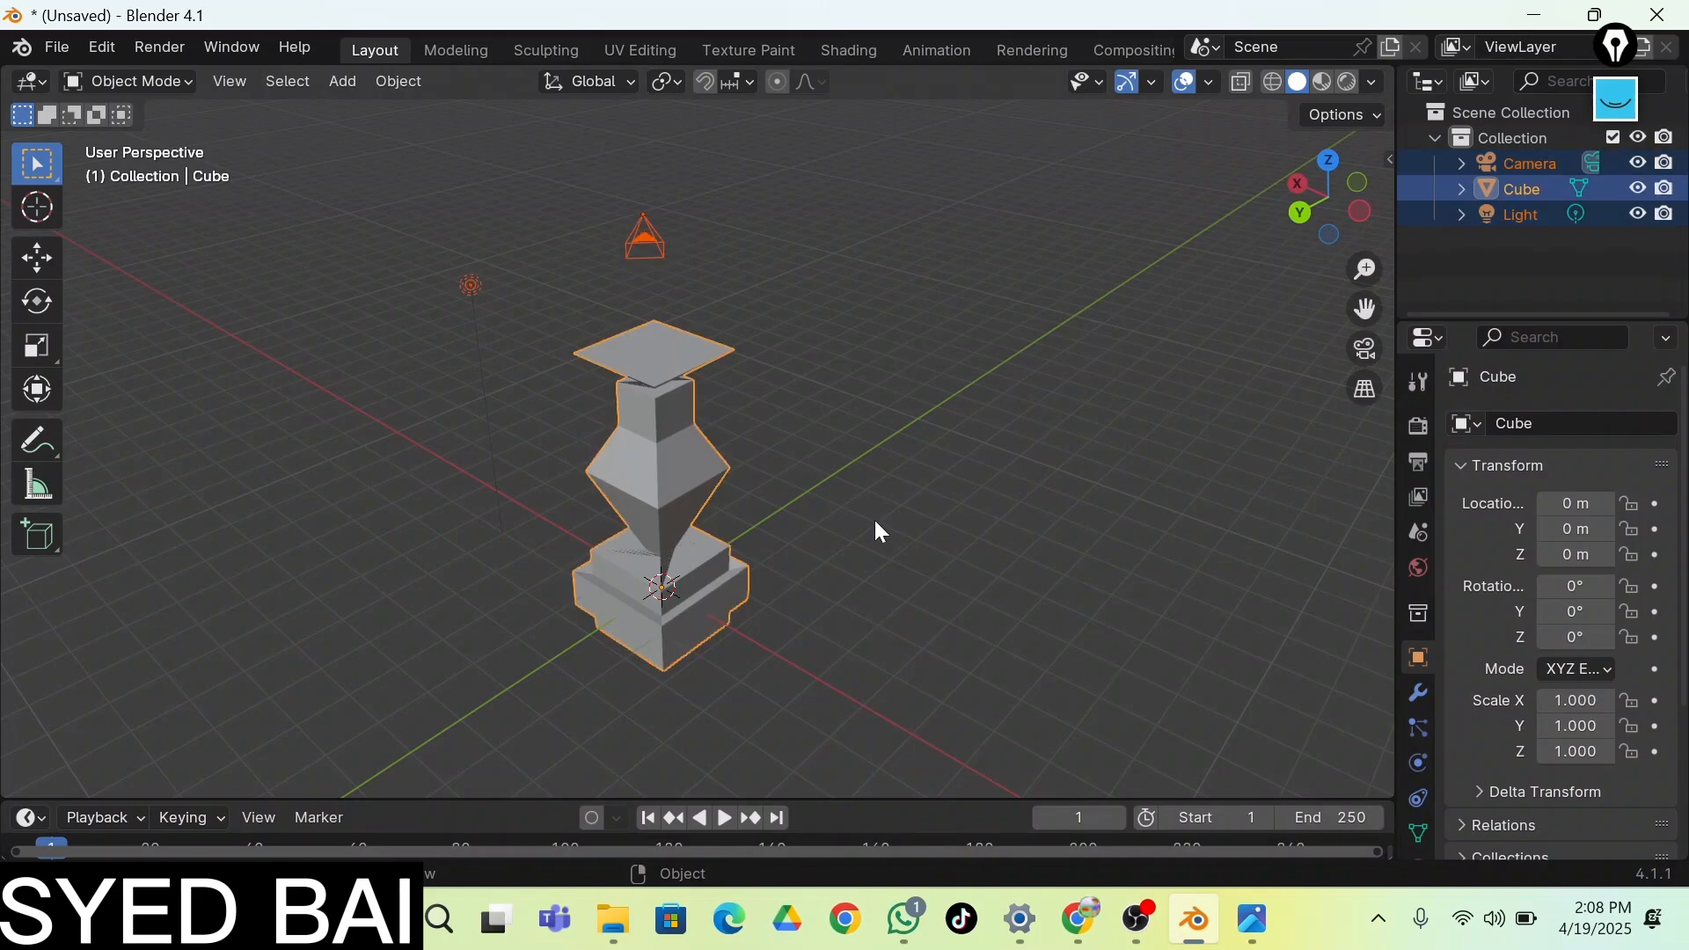
key(Delete)
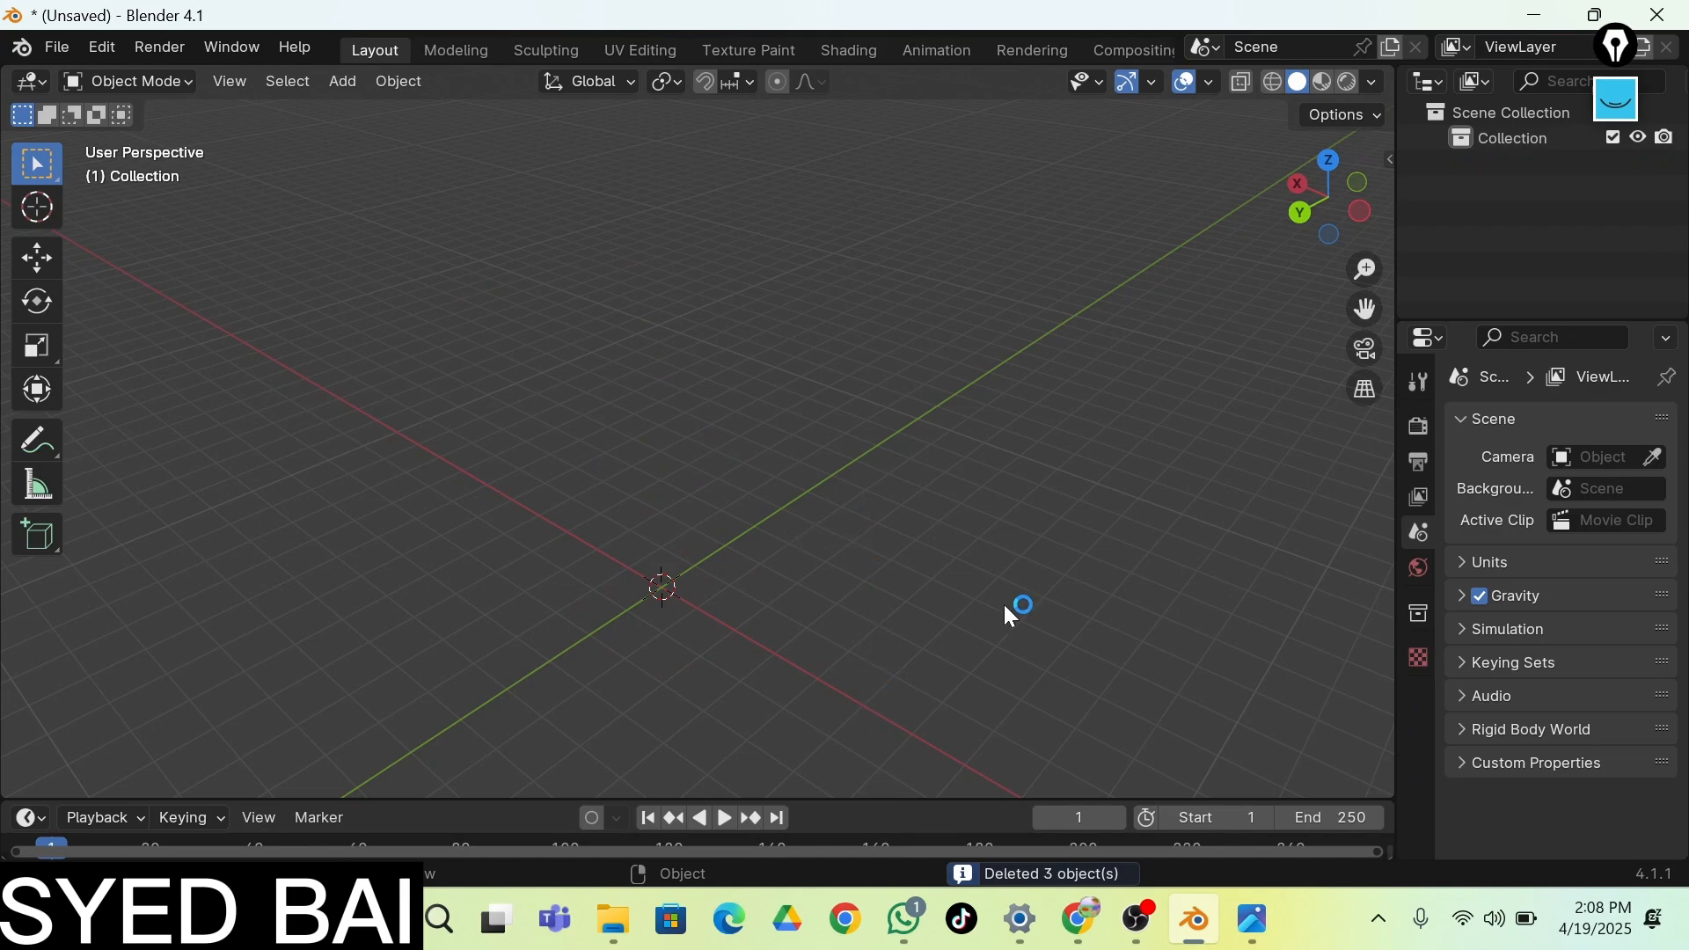
Import the Bleu de Chanel perfume bottle photo from the Downloads folder into the empty Blender viewport as a reference image
key(shift+grave)
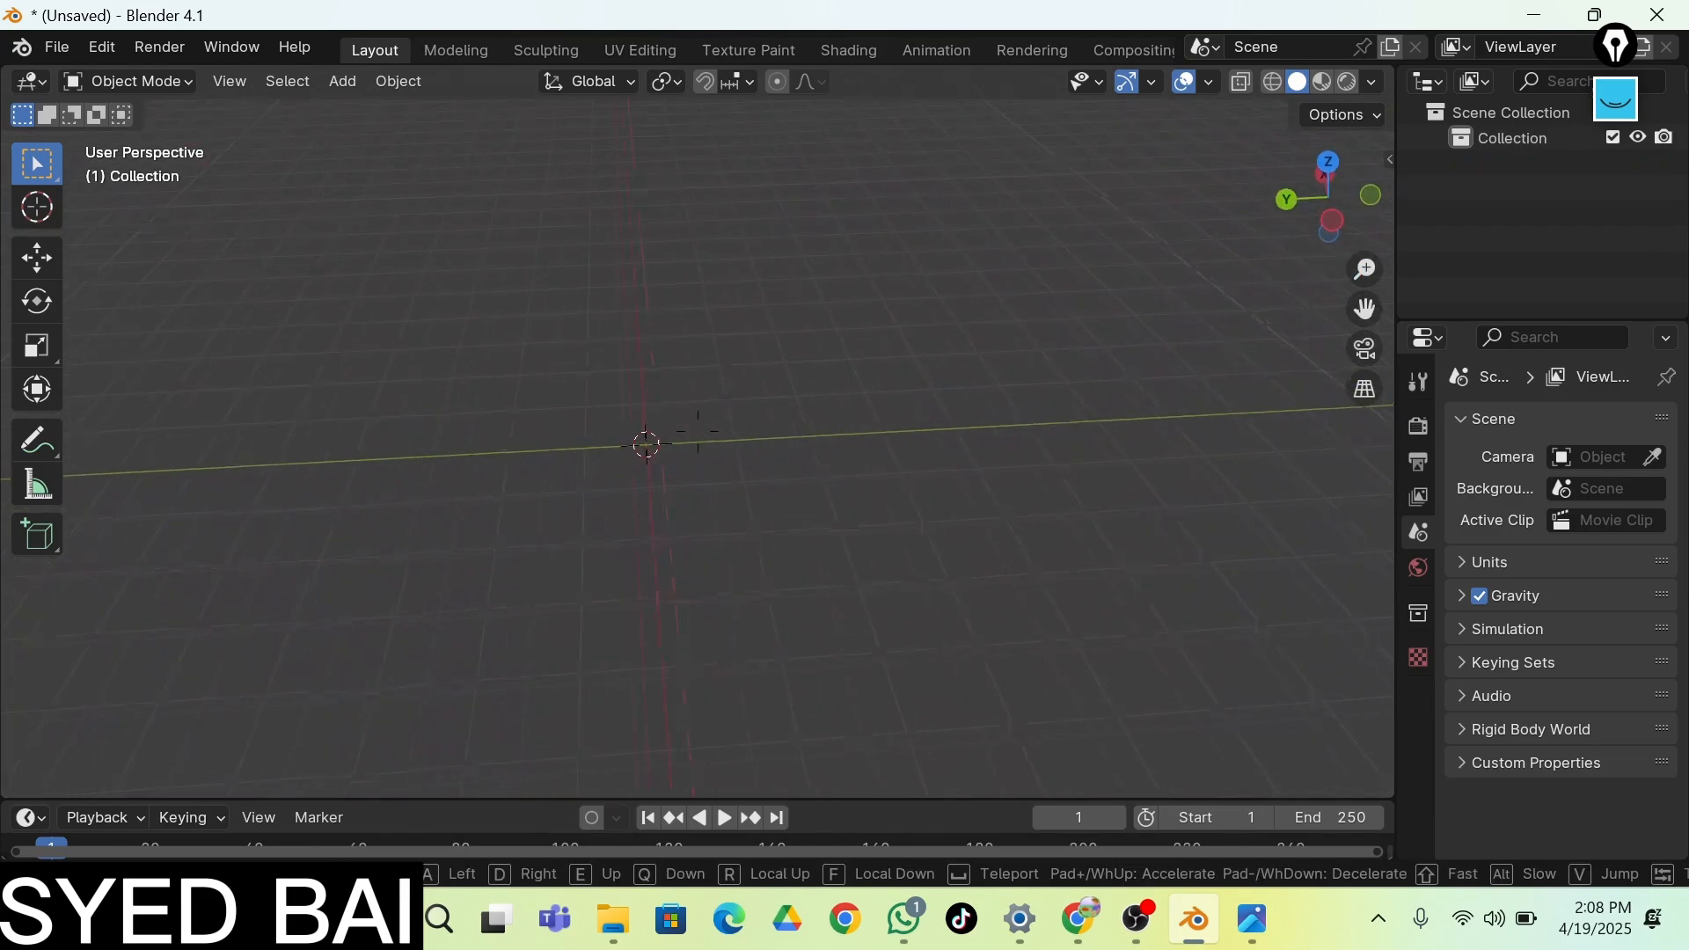
click(1089, 305)
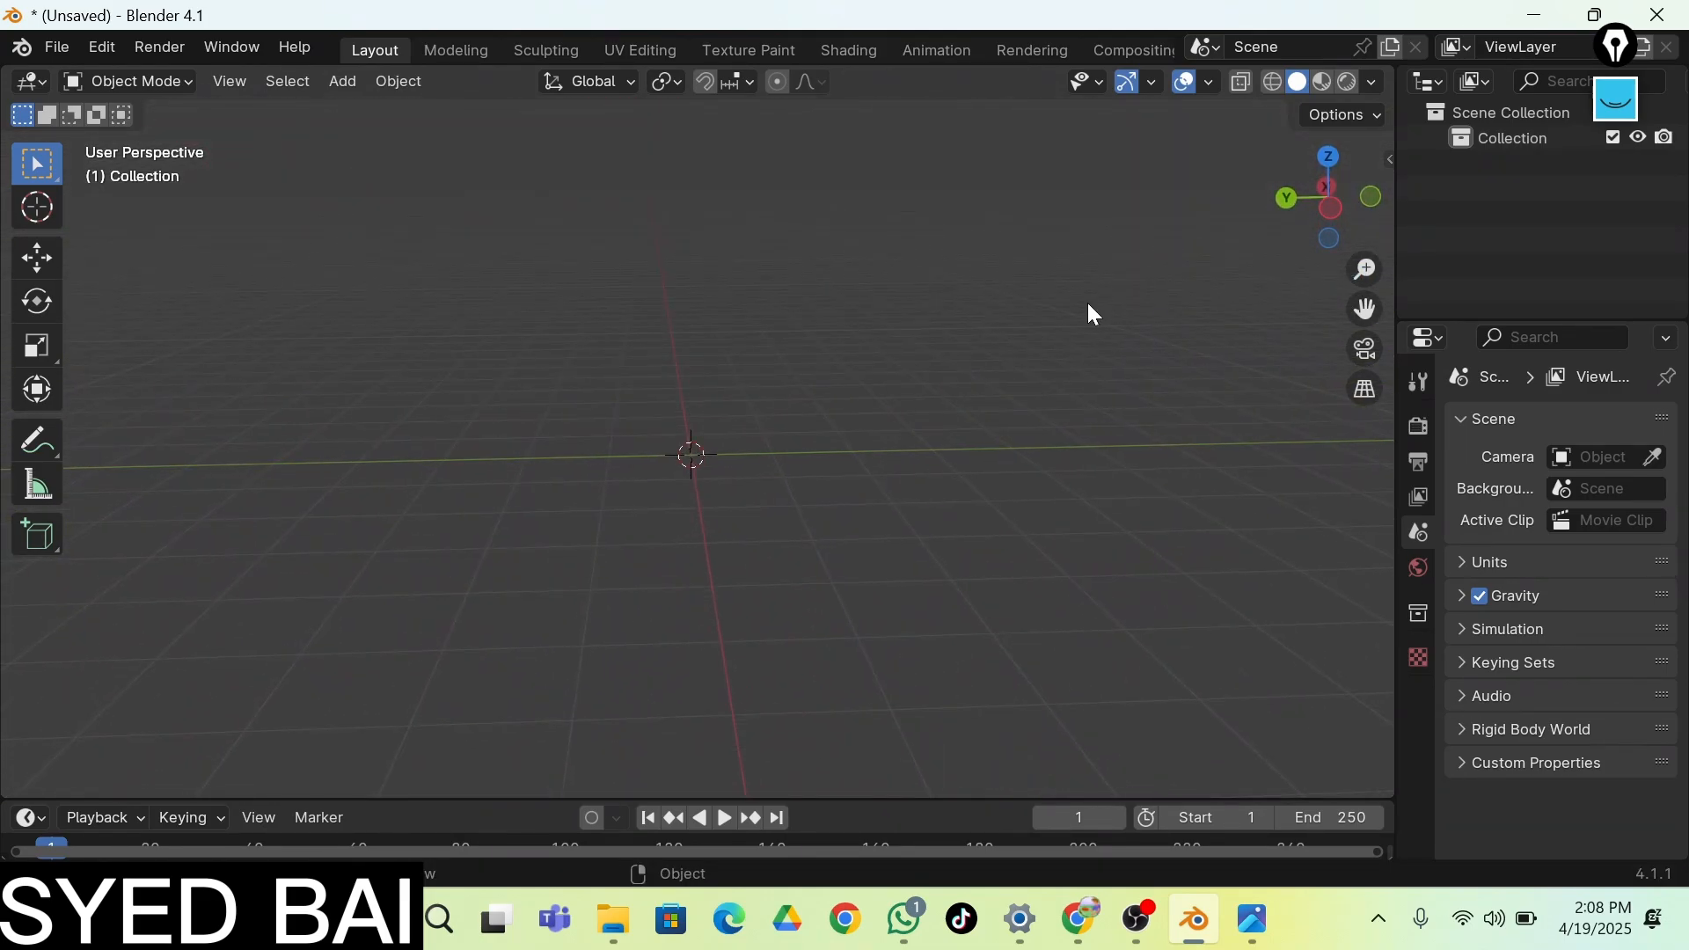
click(1537, 14)
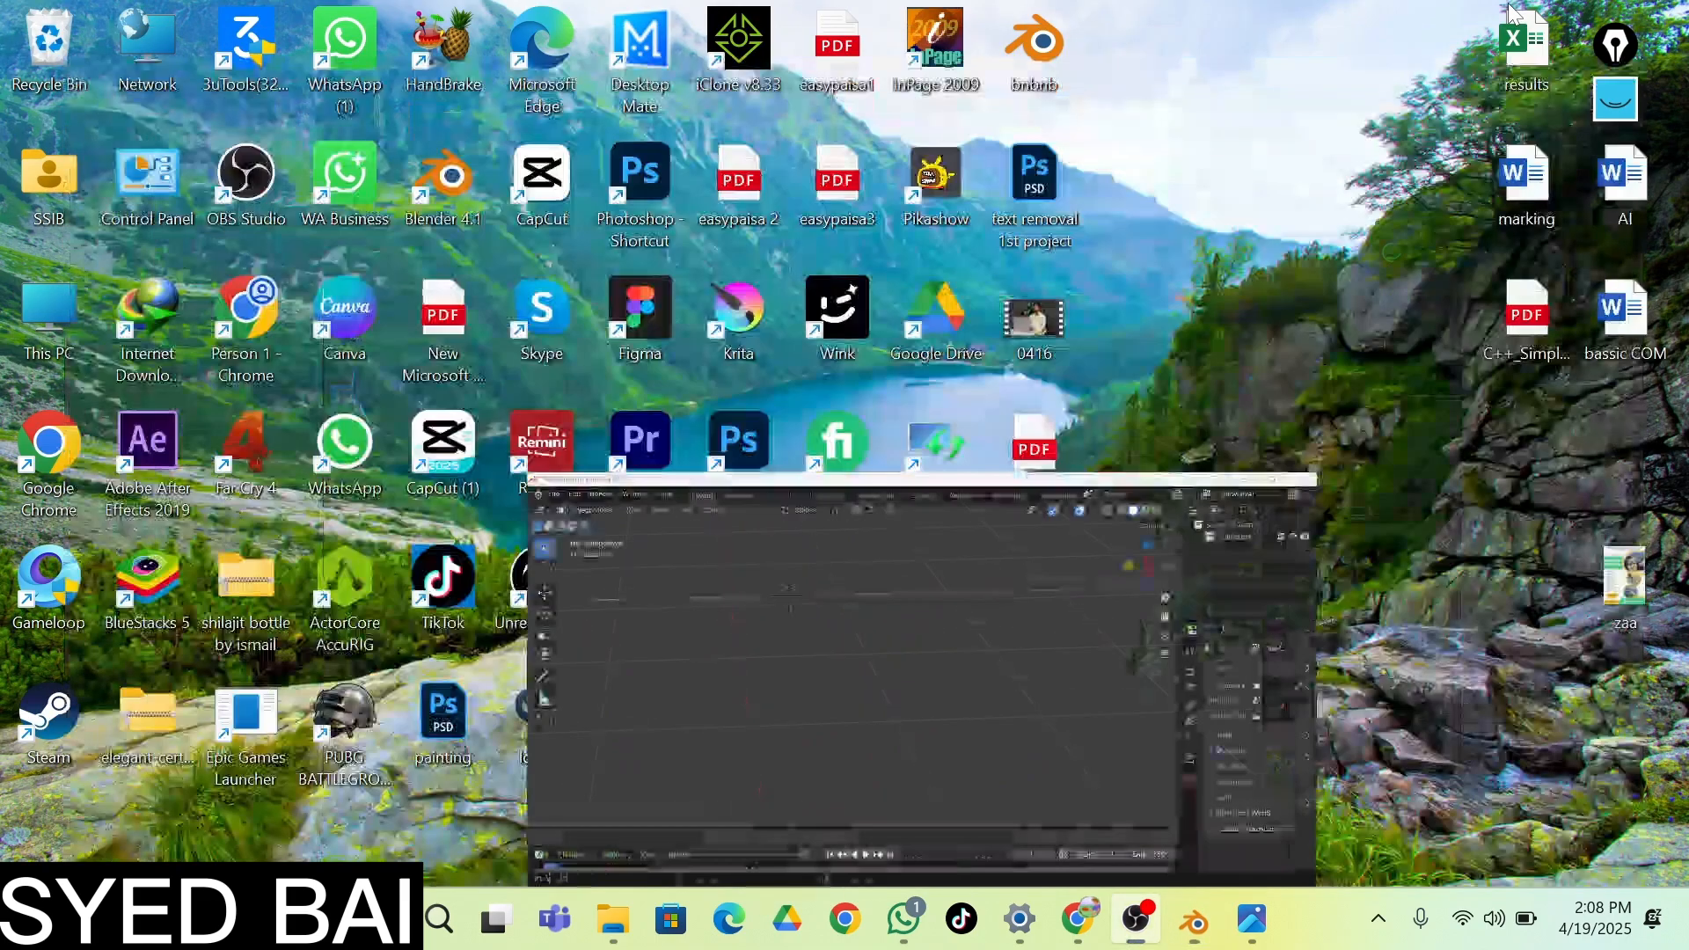
click(613, 920)
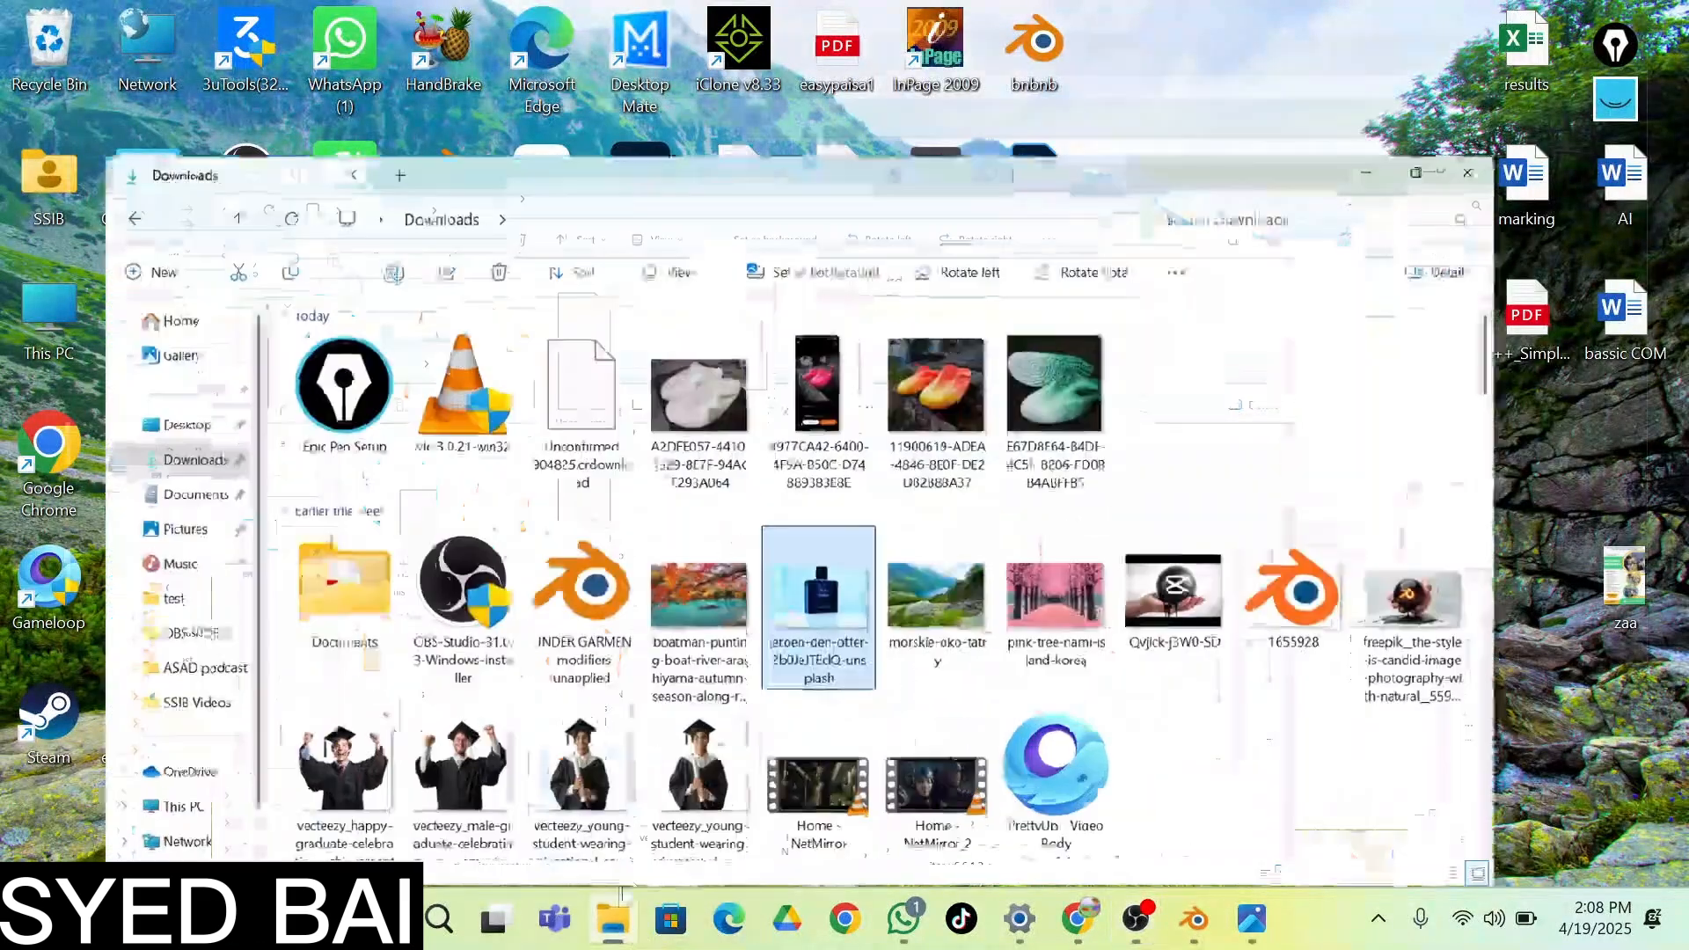
drag(815, 504, 953, 578)
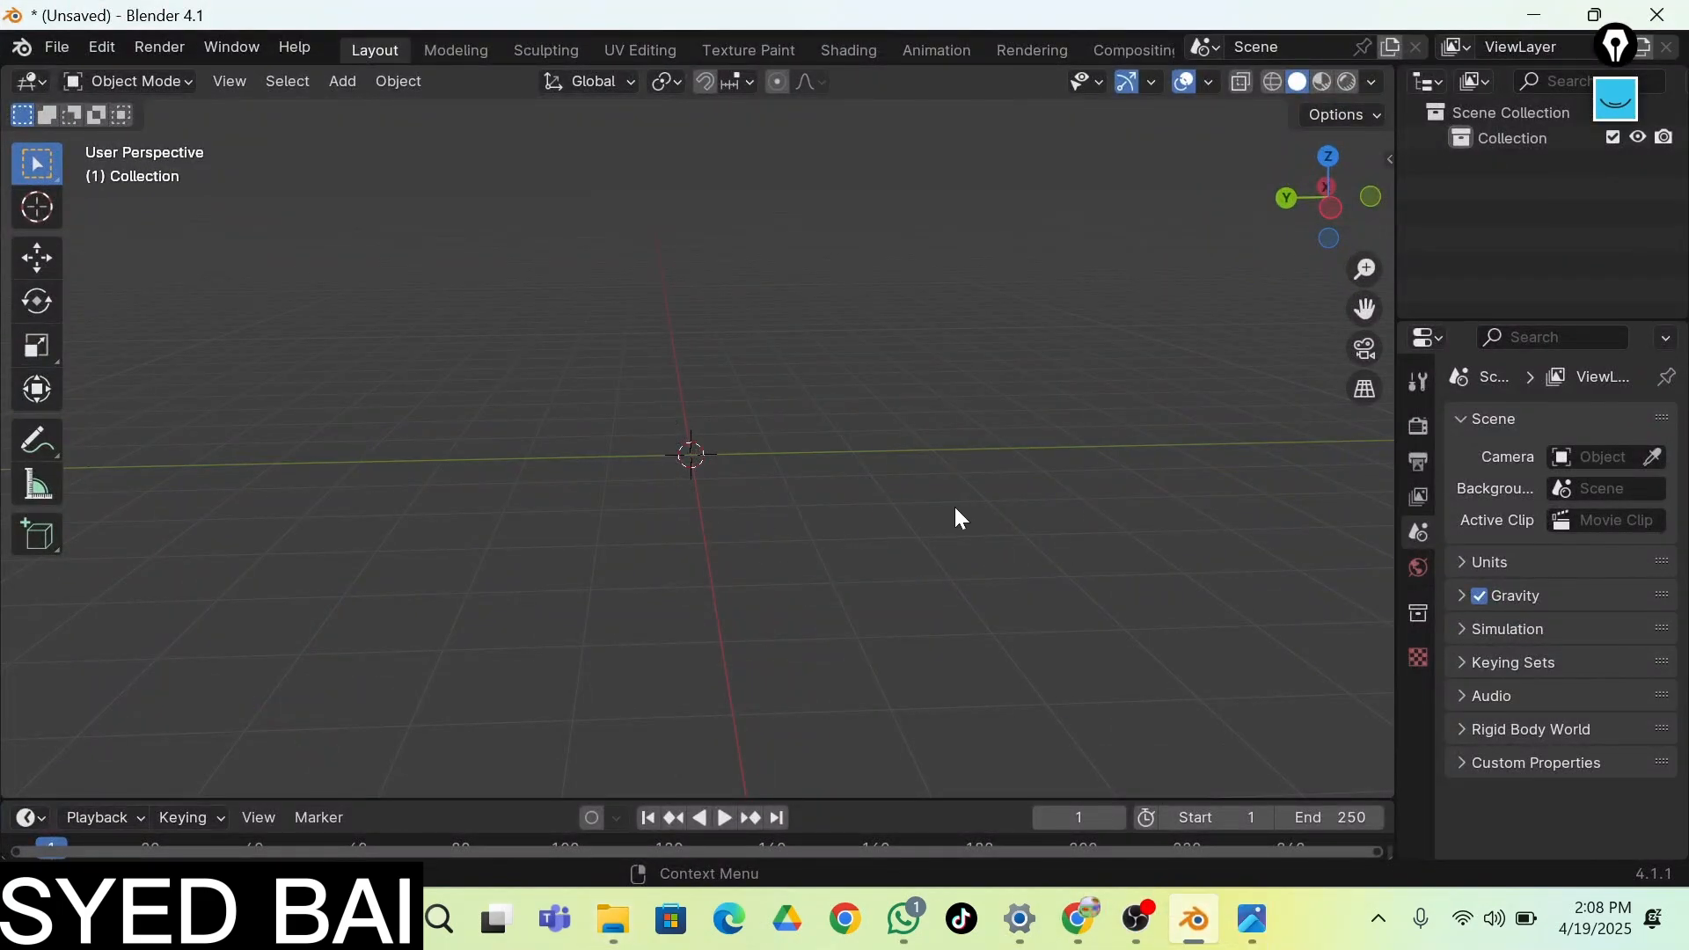
drag(960, 519, 797, 526)
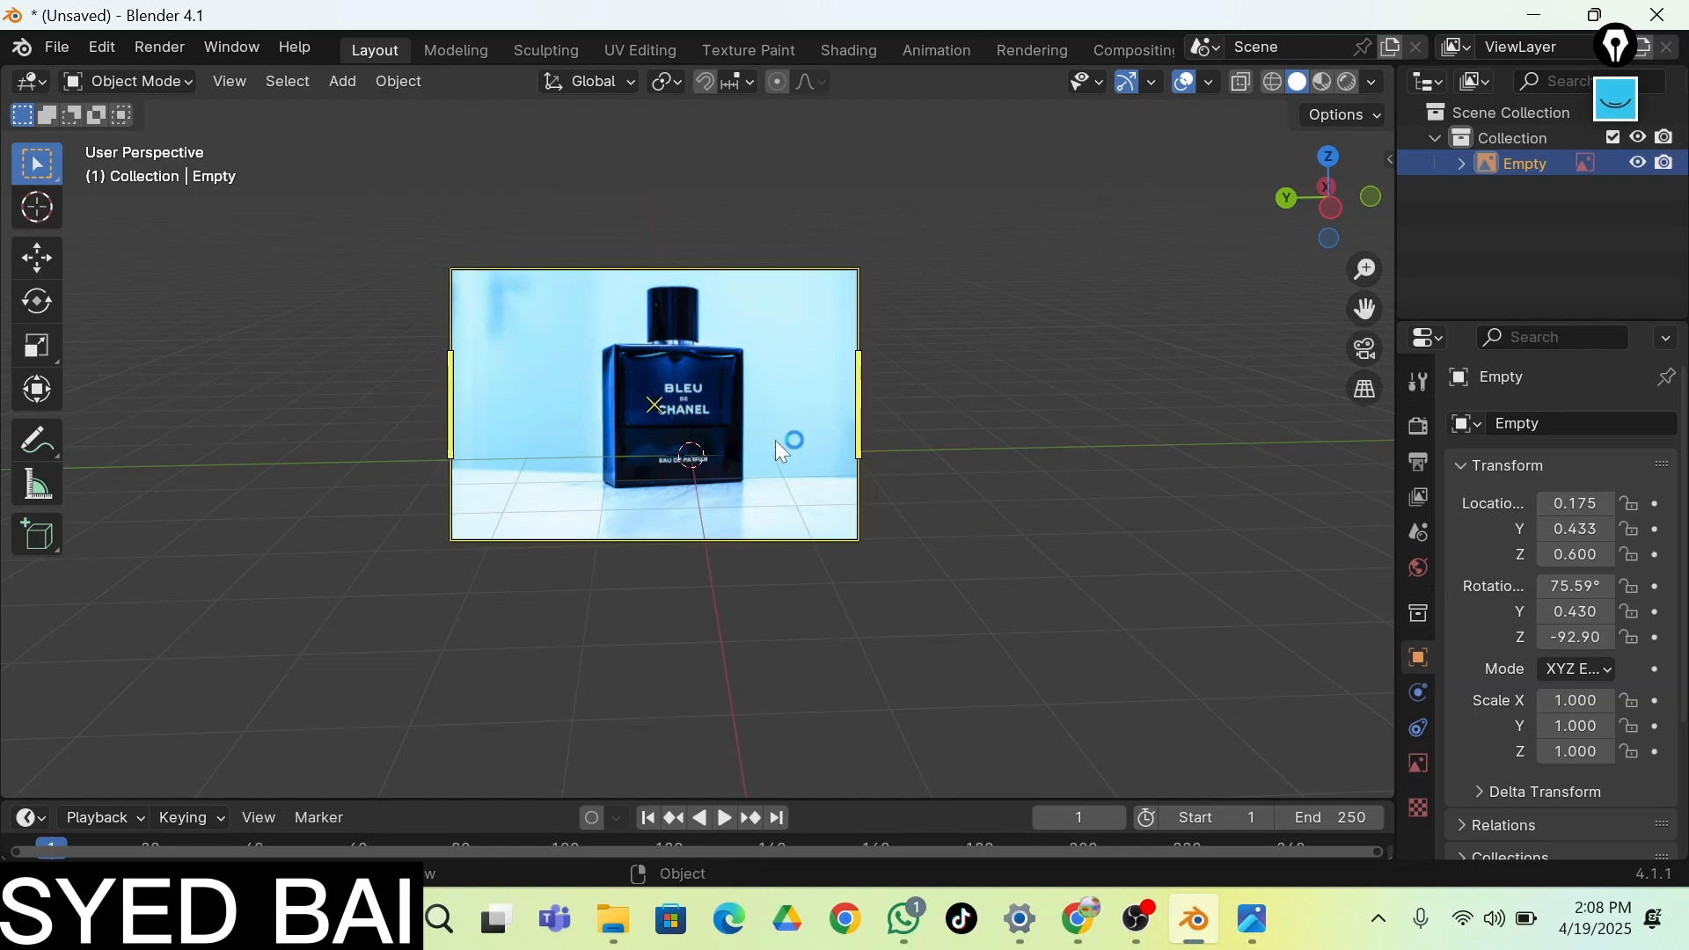
key(g)
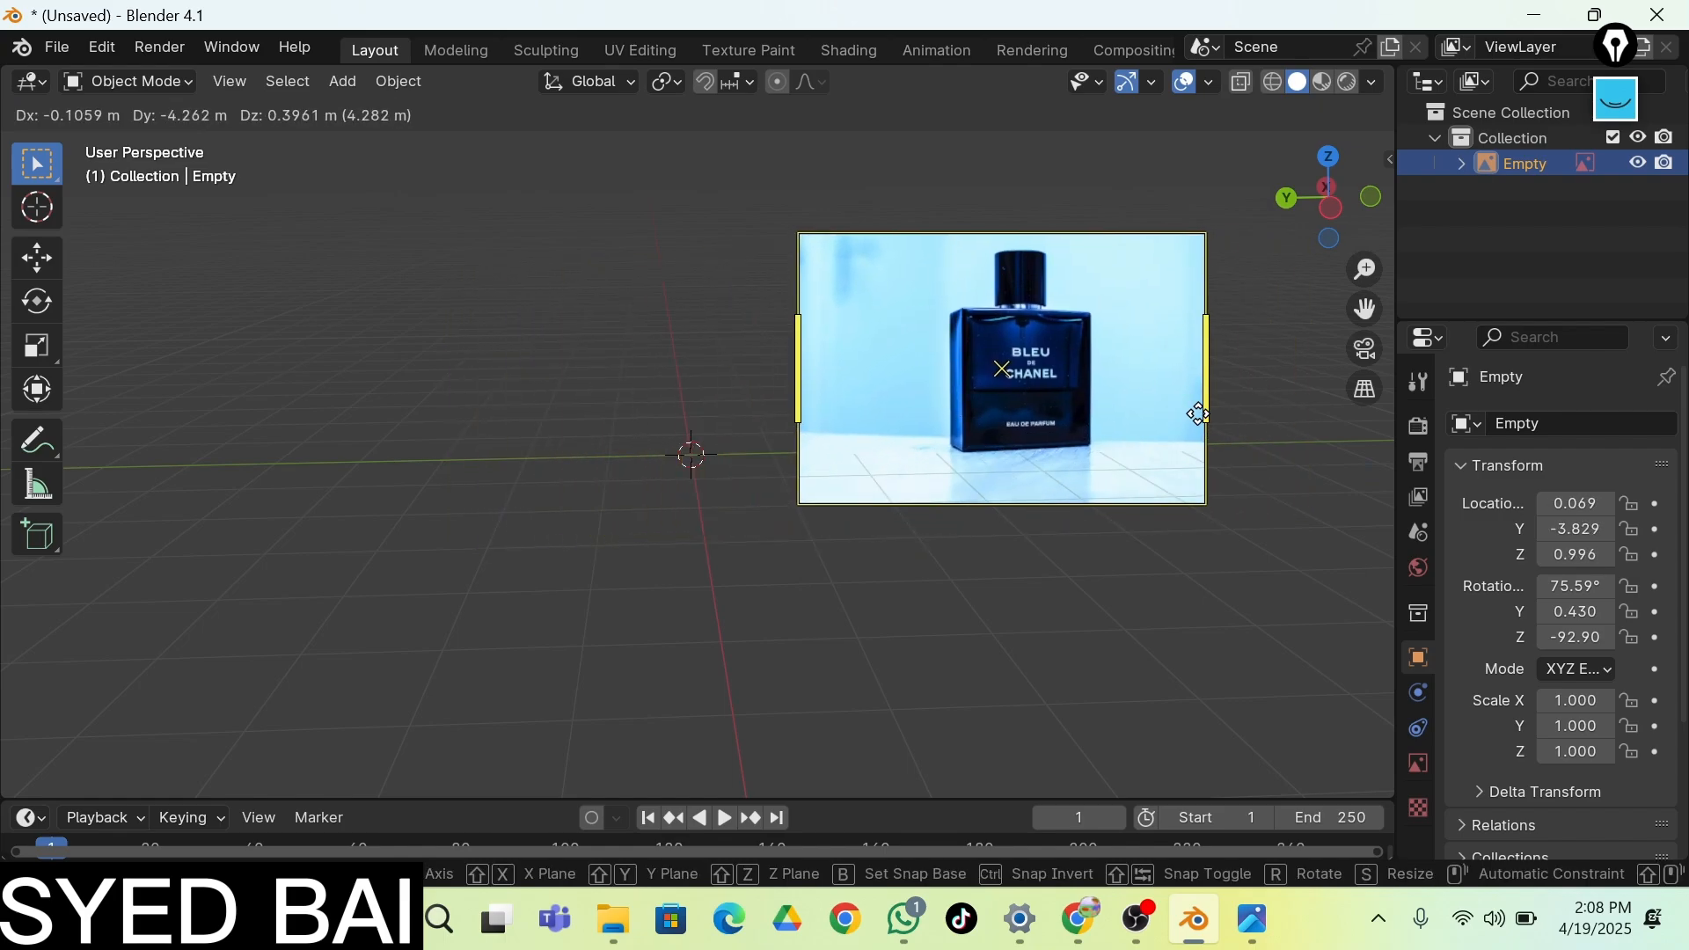
click(1181, 433)
key(ctrl+z)
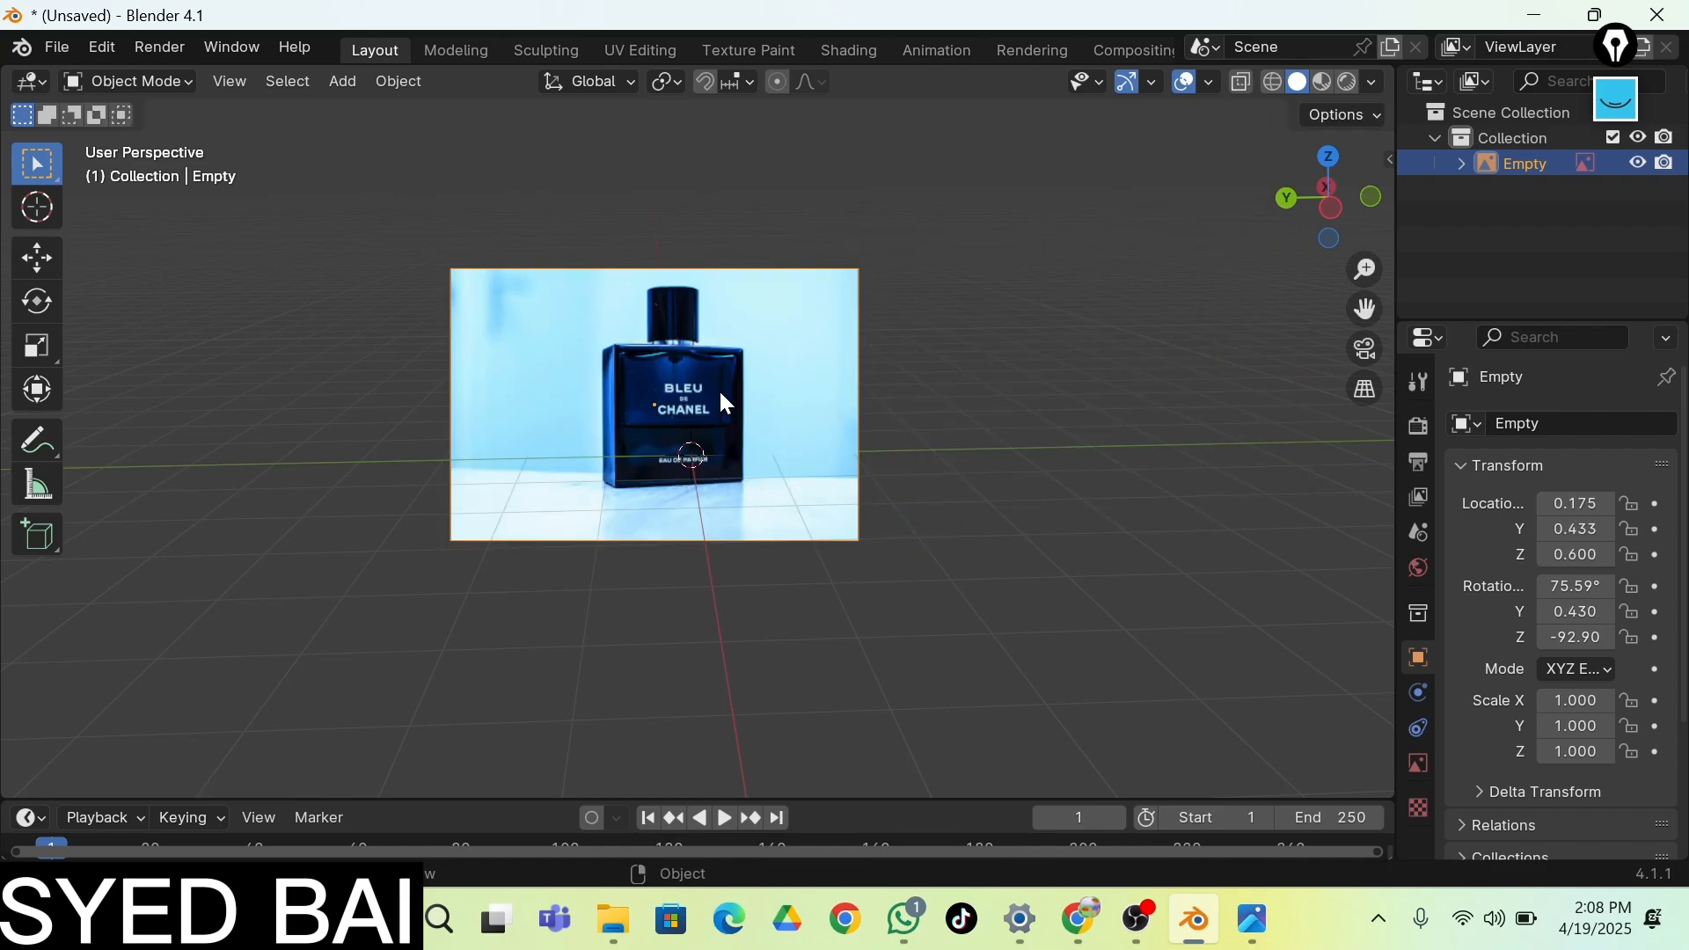
Move the reference image along the global Y axis to about -5.32 m, clear of the scene's origin
key(g)
key(y)
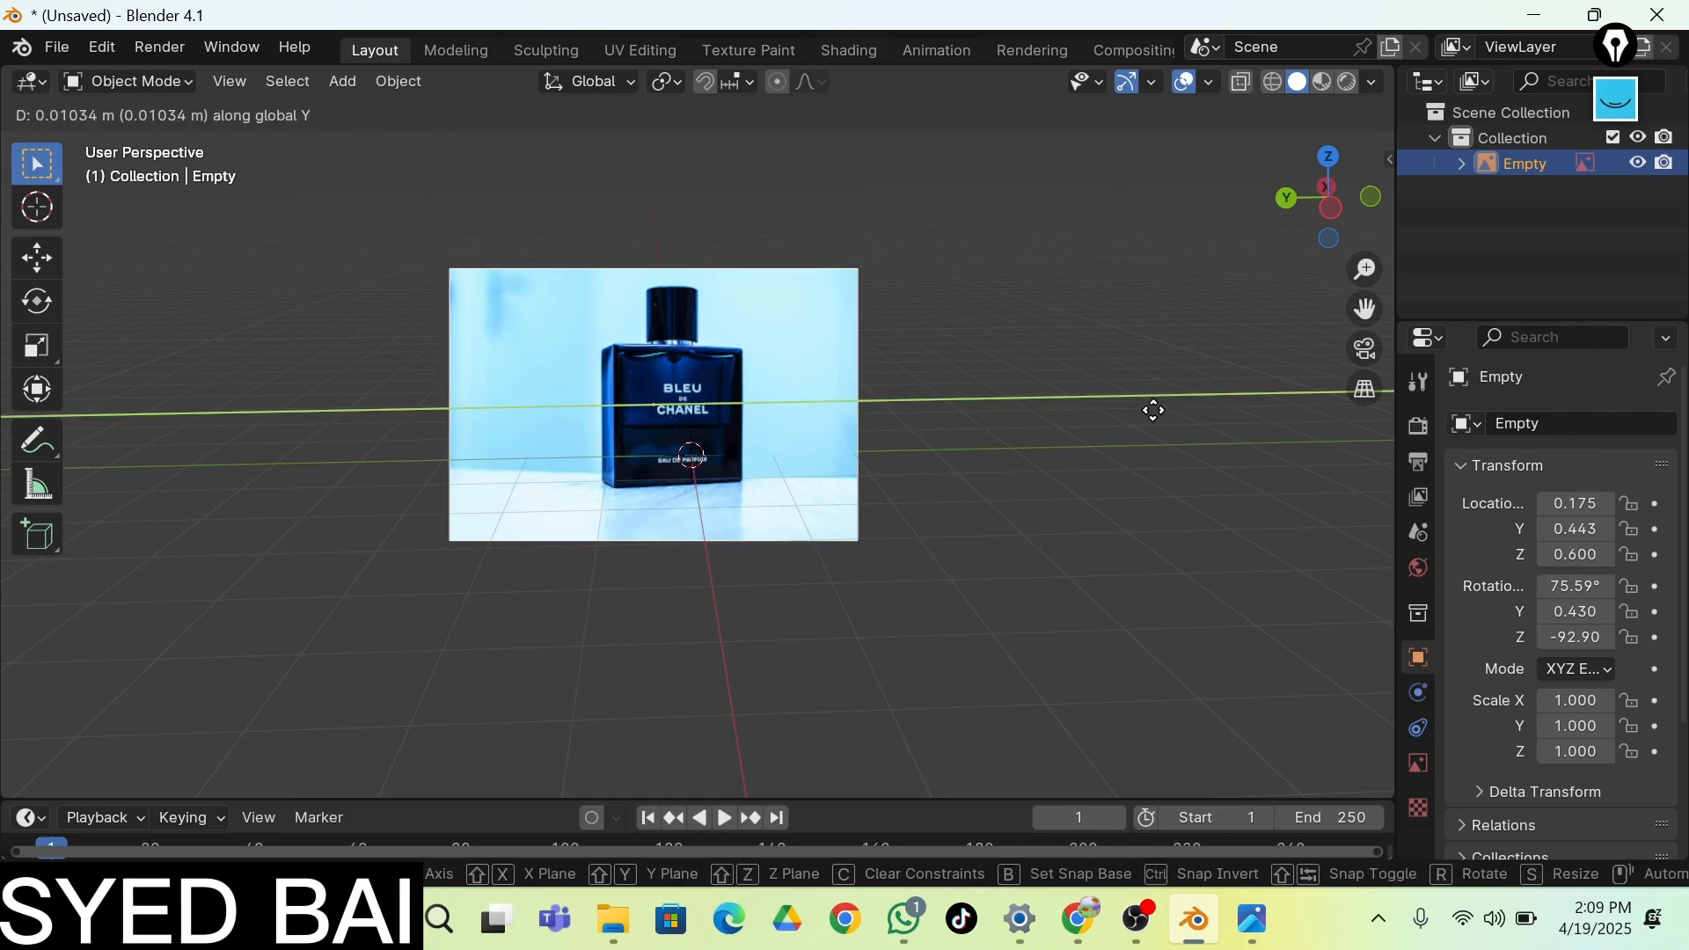
click(223, 403)
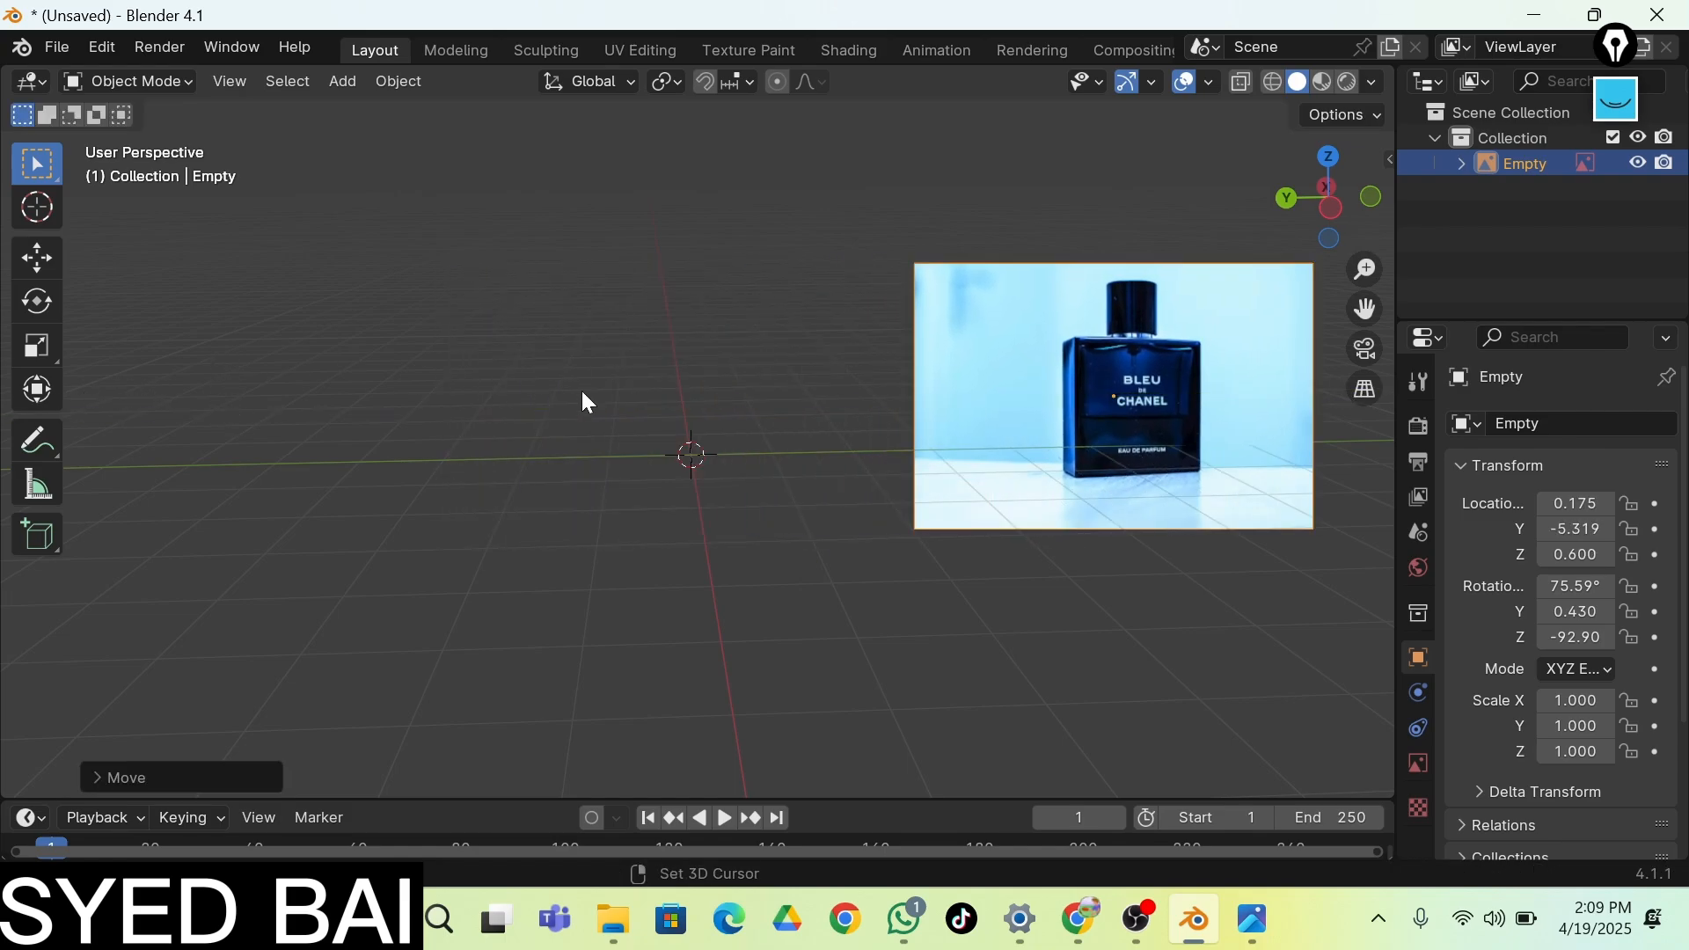
Straighten the tilted reference image to near vertical by setting its X rotation to 90.59°
key(shift+grave)
key(a)
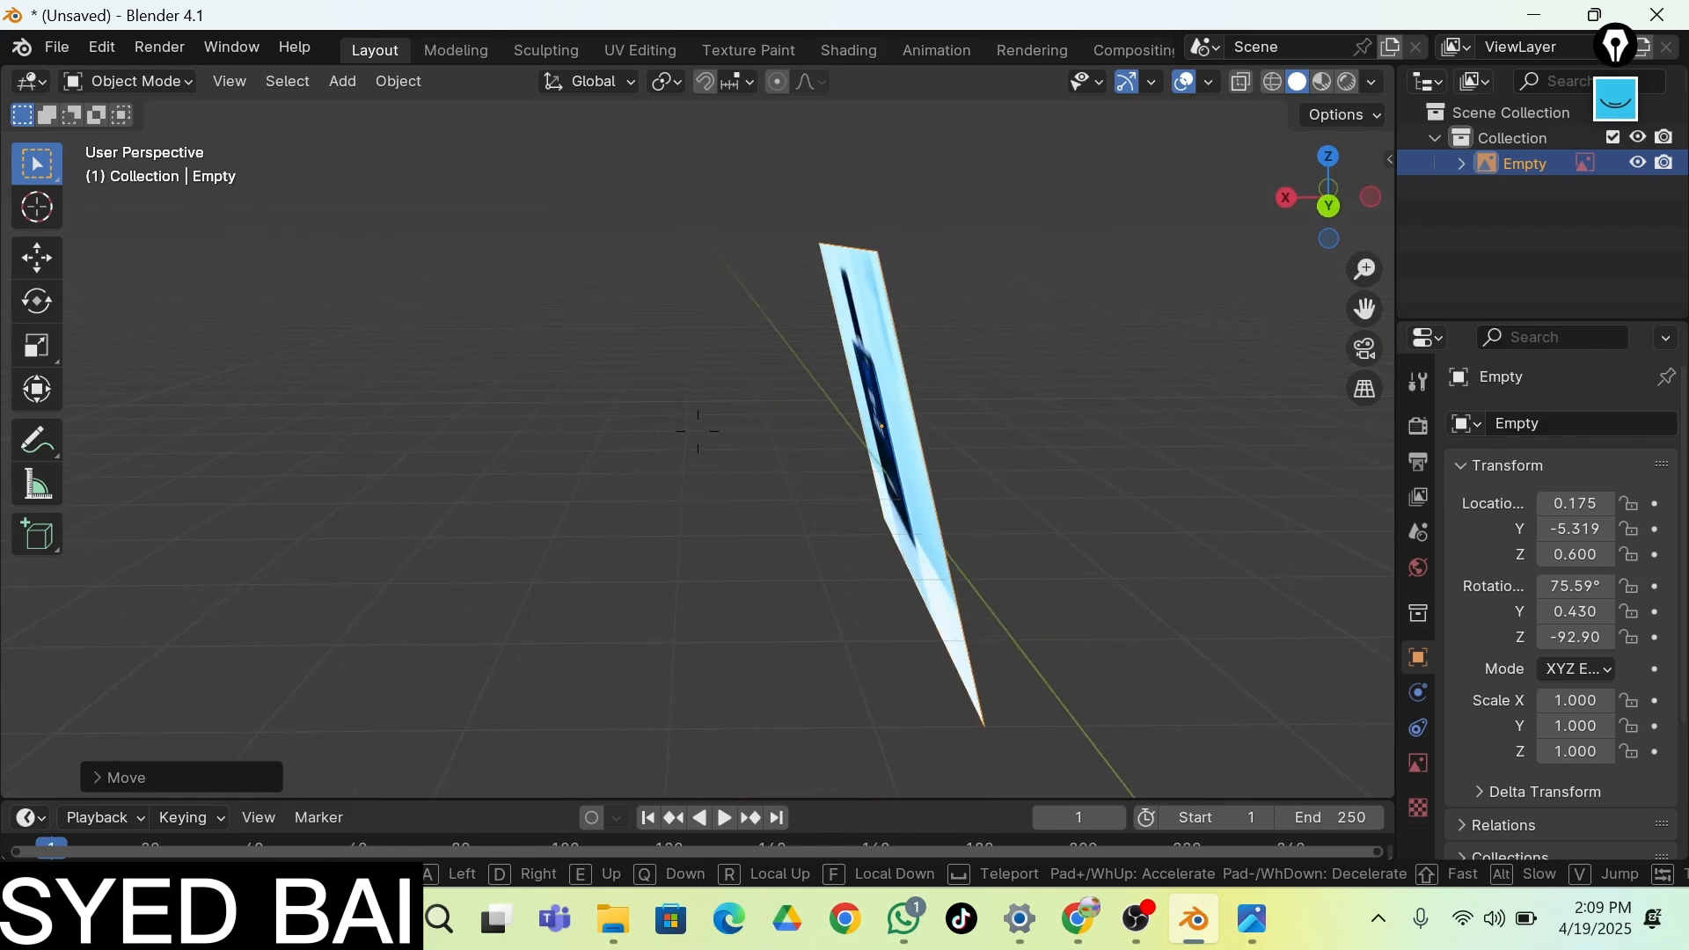
key(d)
key(s)
key(w)
click(584, 392)
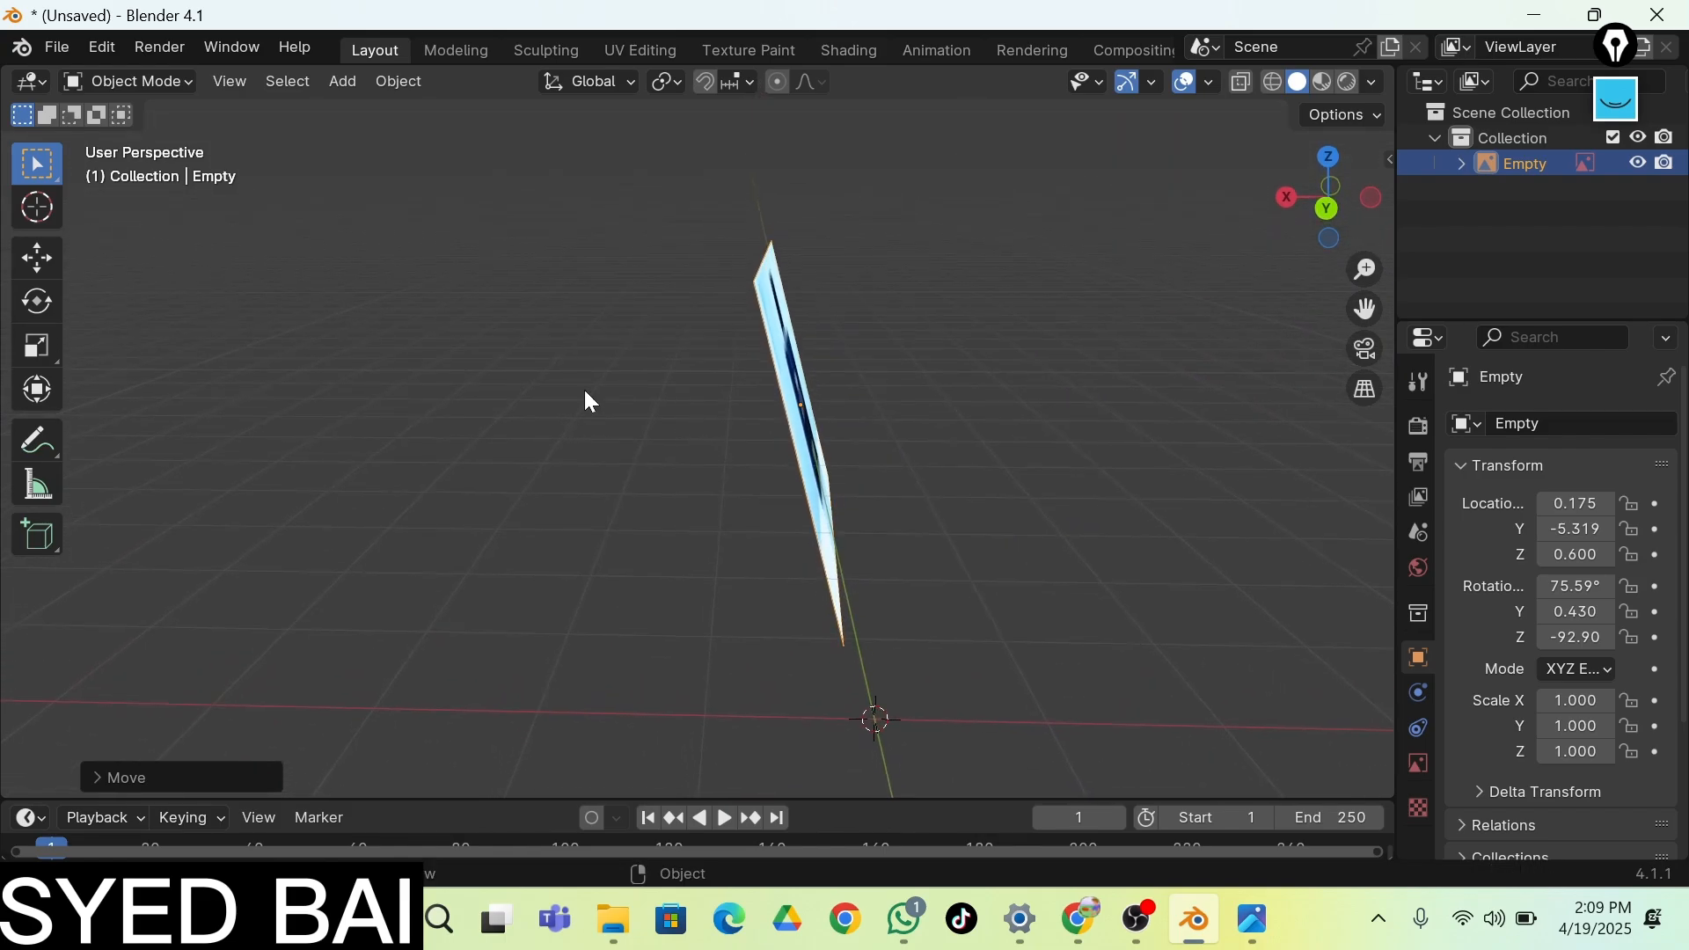
click(783, 363)
click(818, 475)
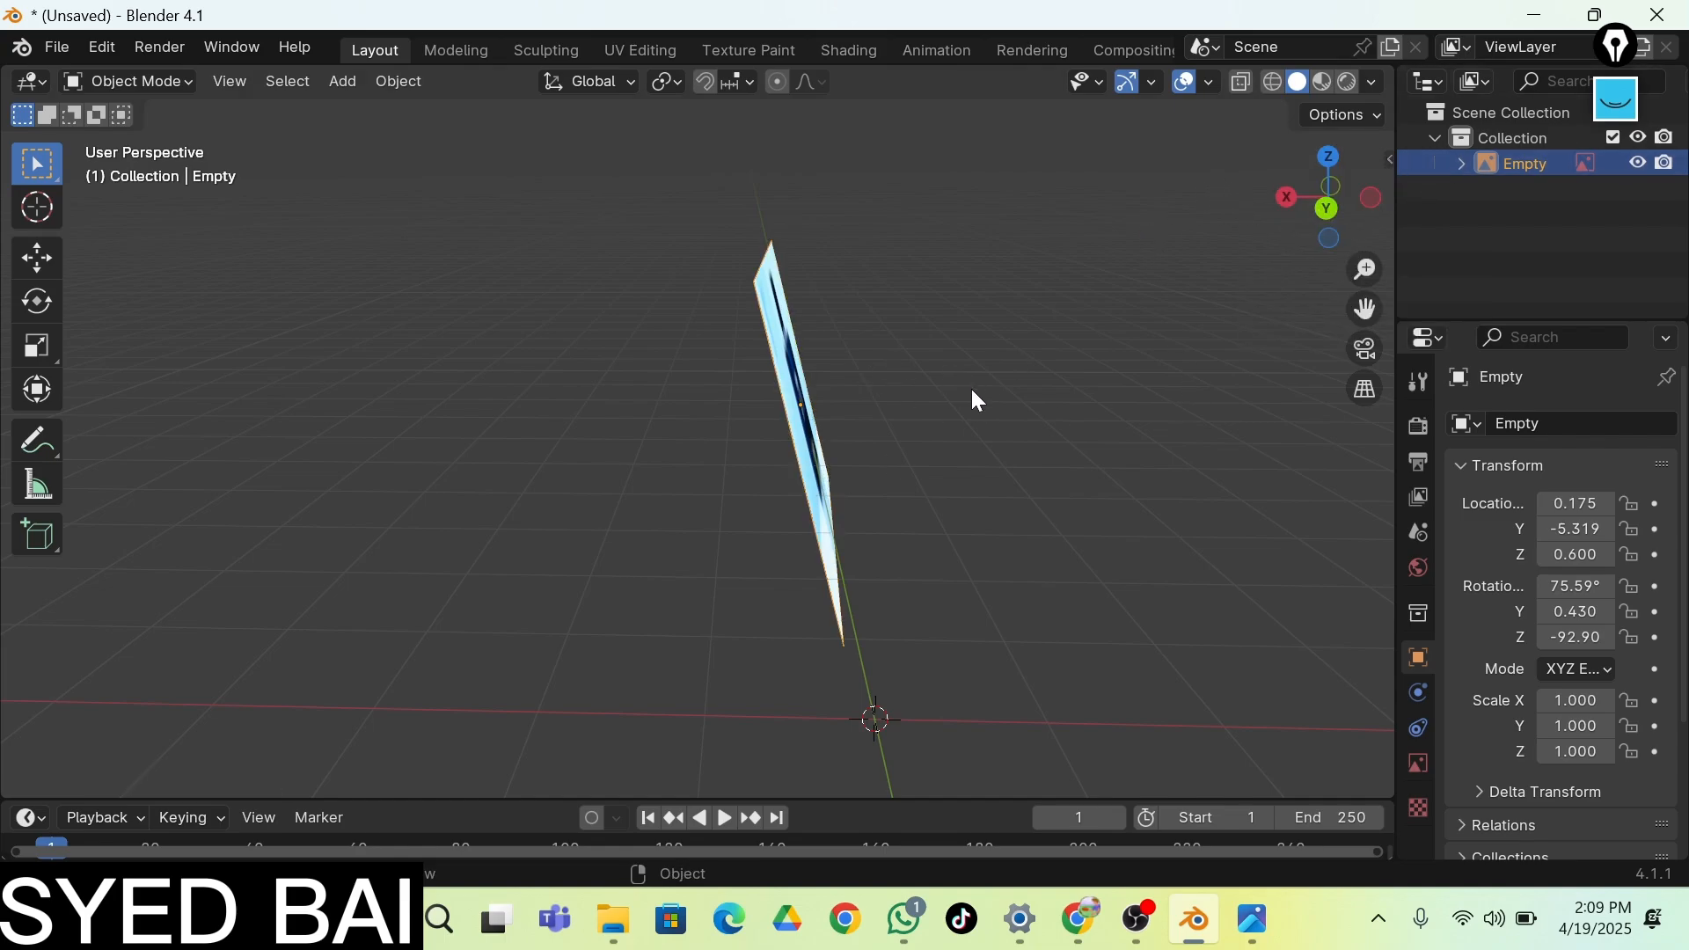
key(n)
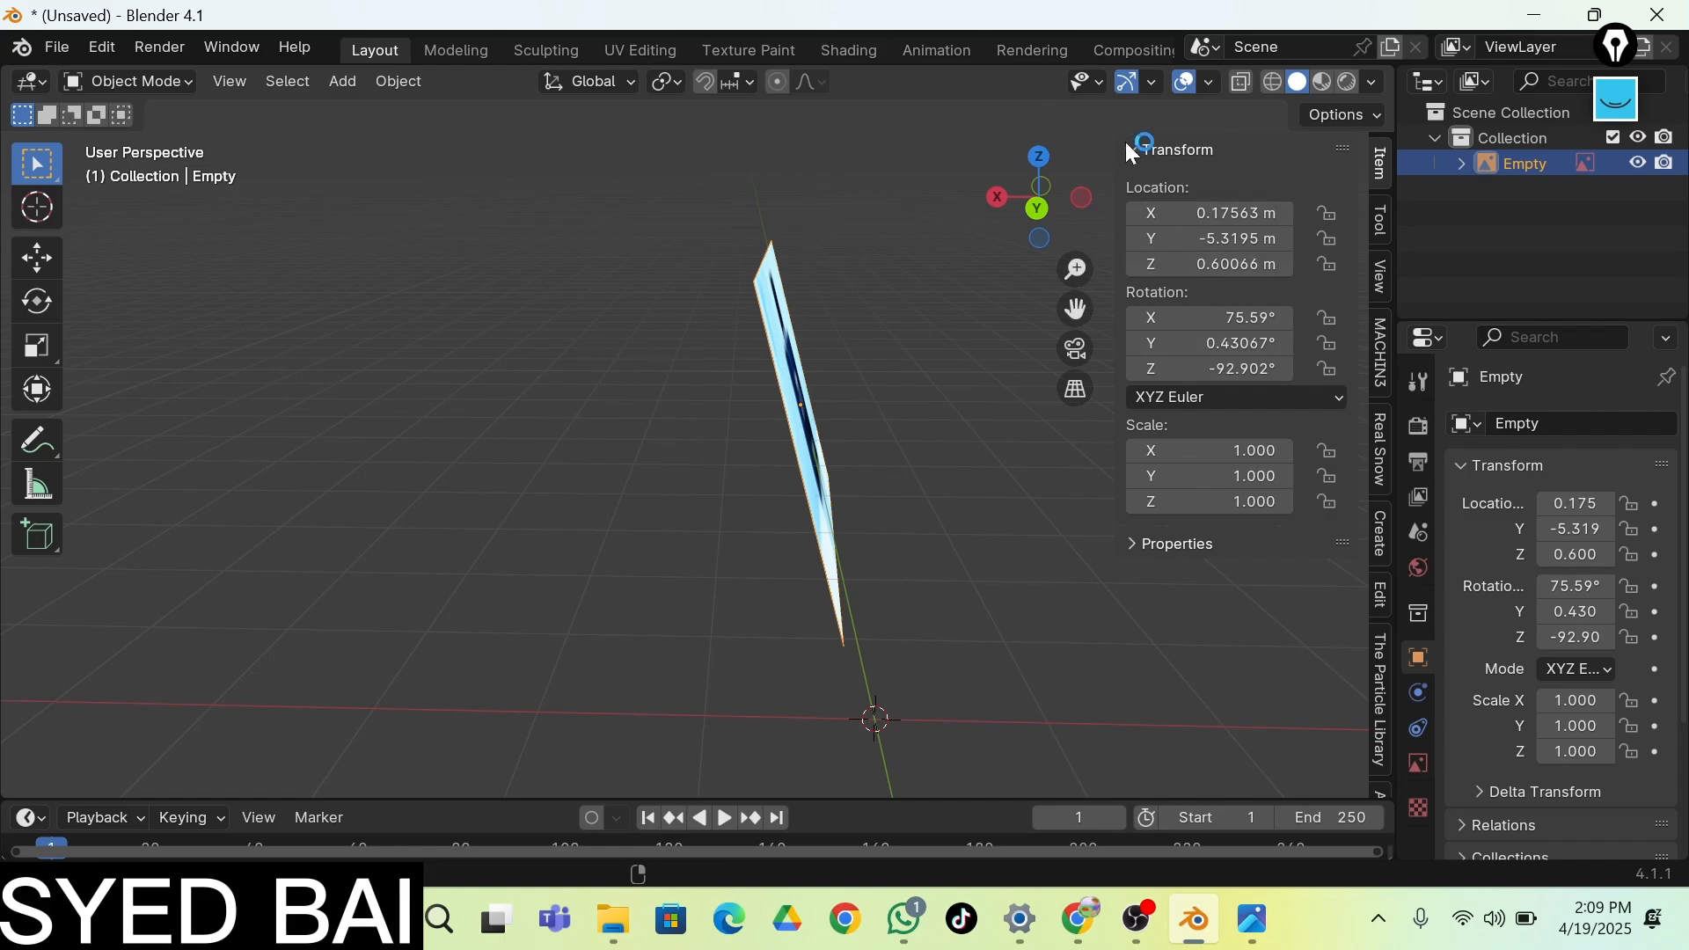
key(n)
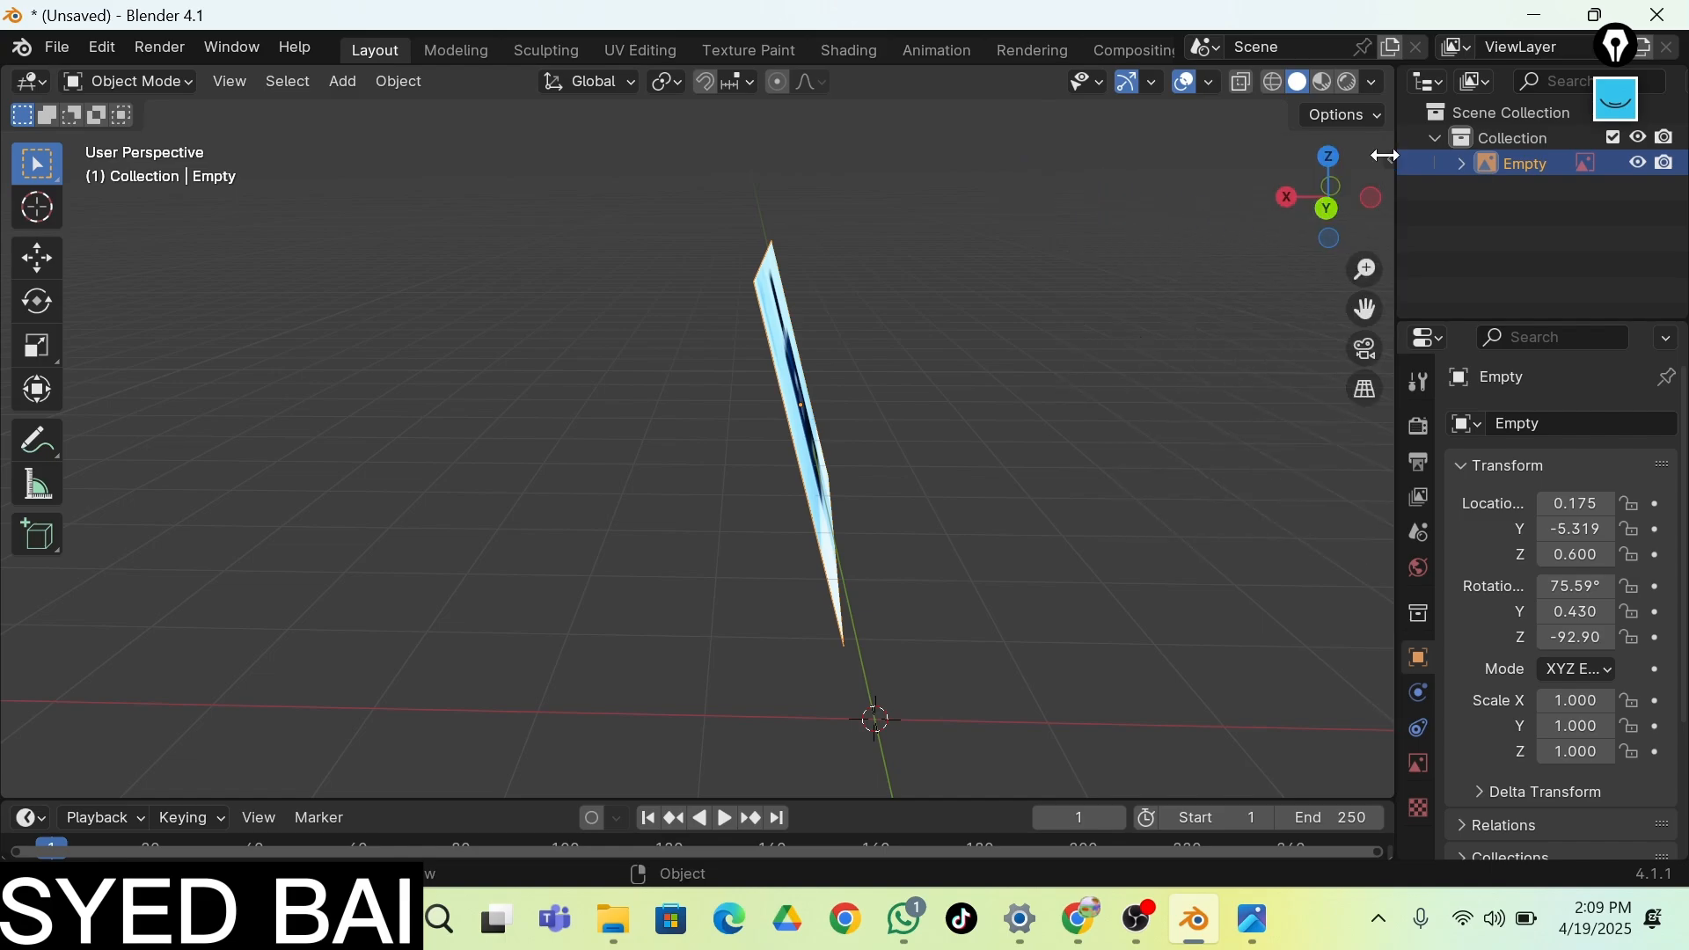
key(n)
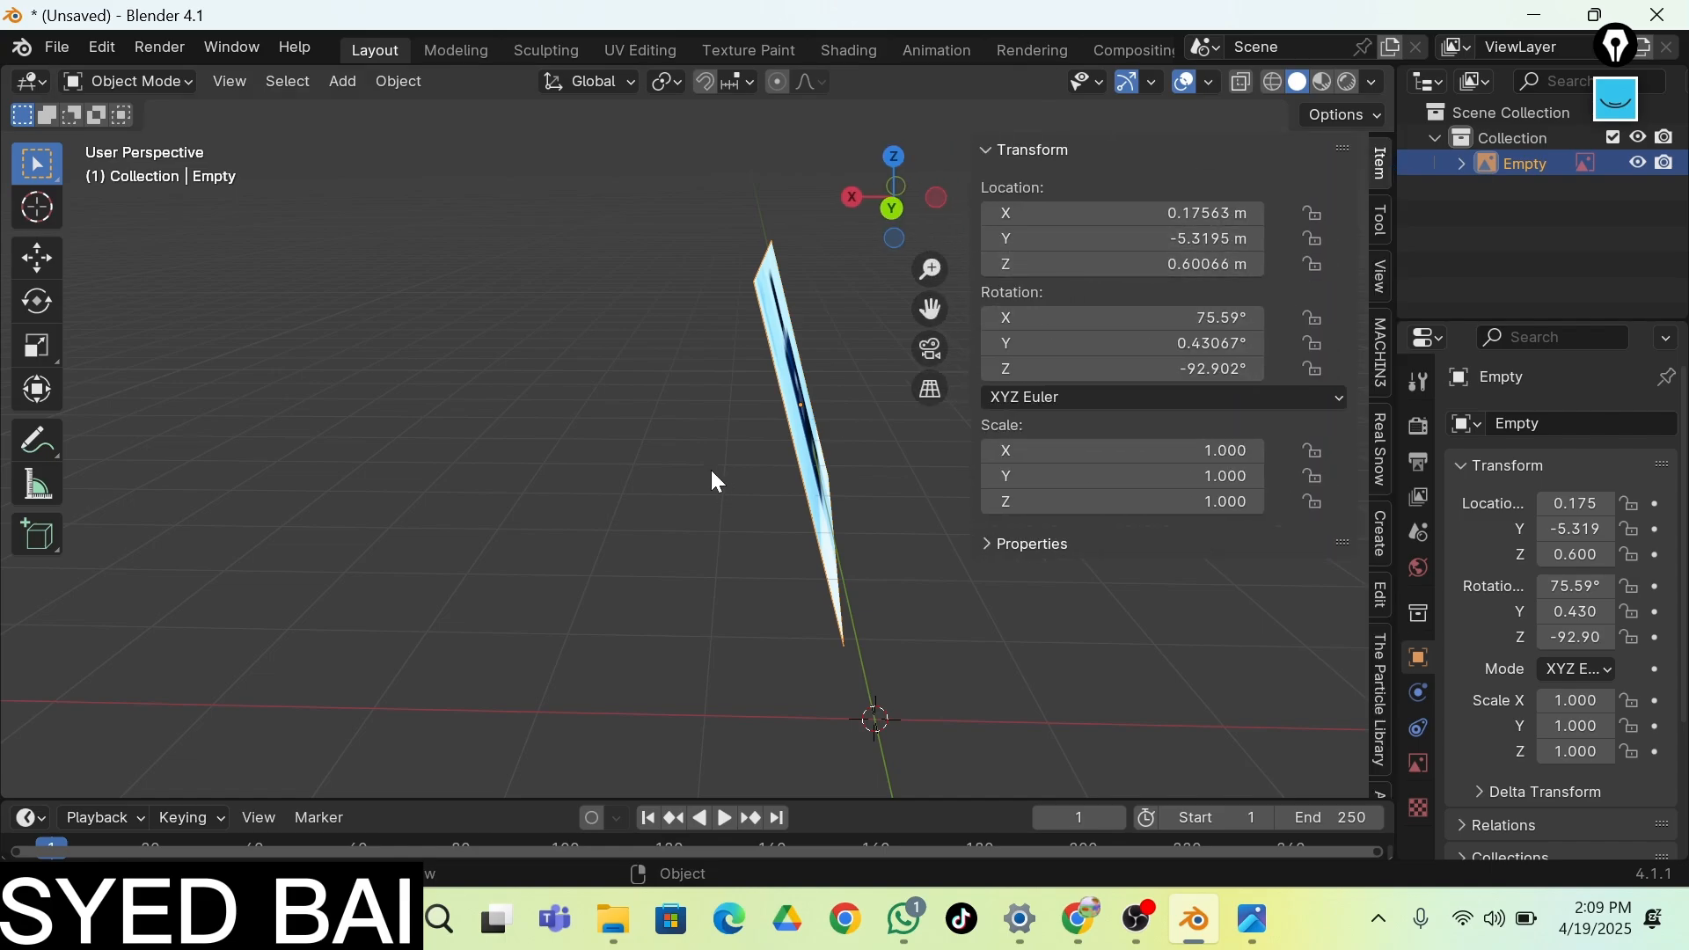
drag(1155, 329, 1222, 317)
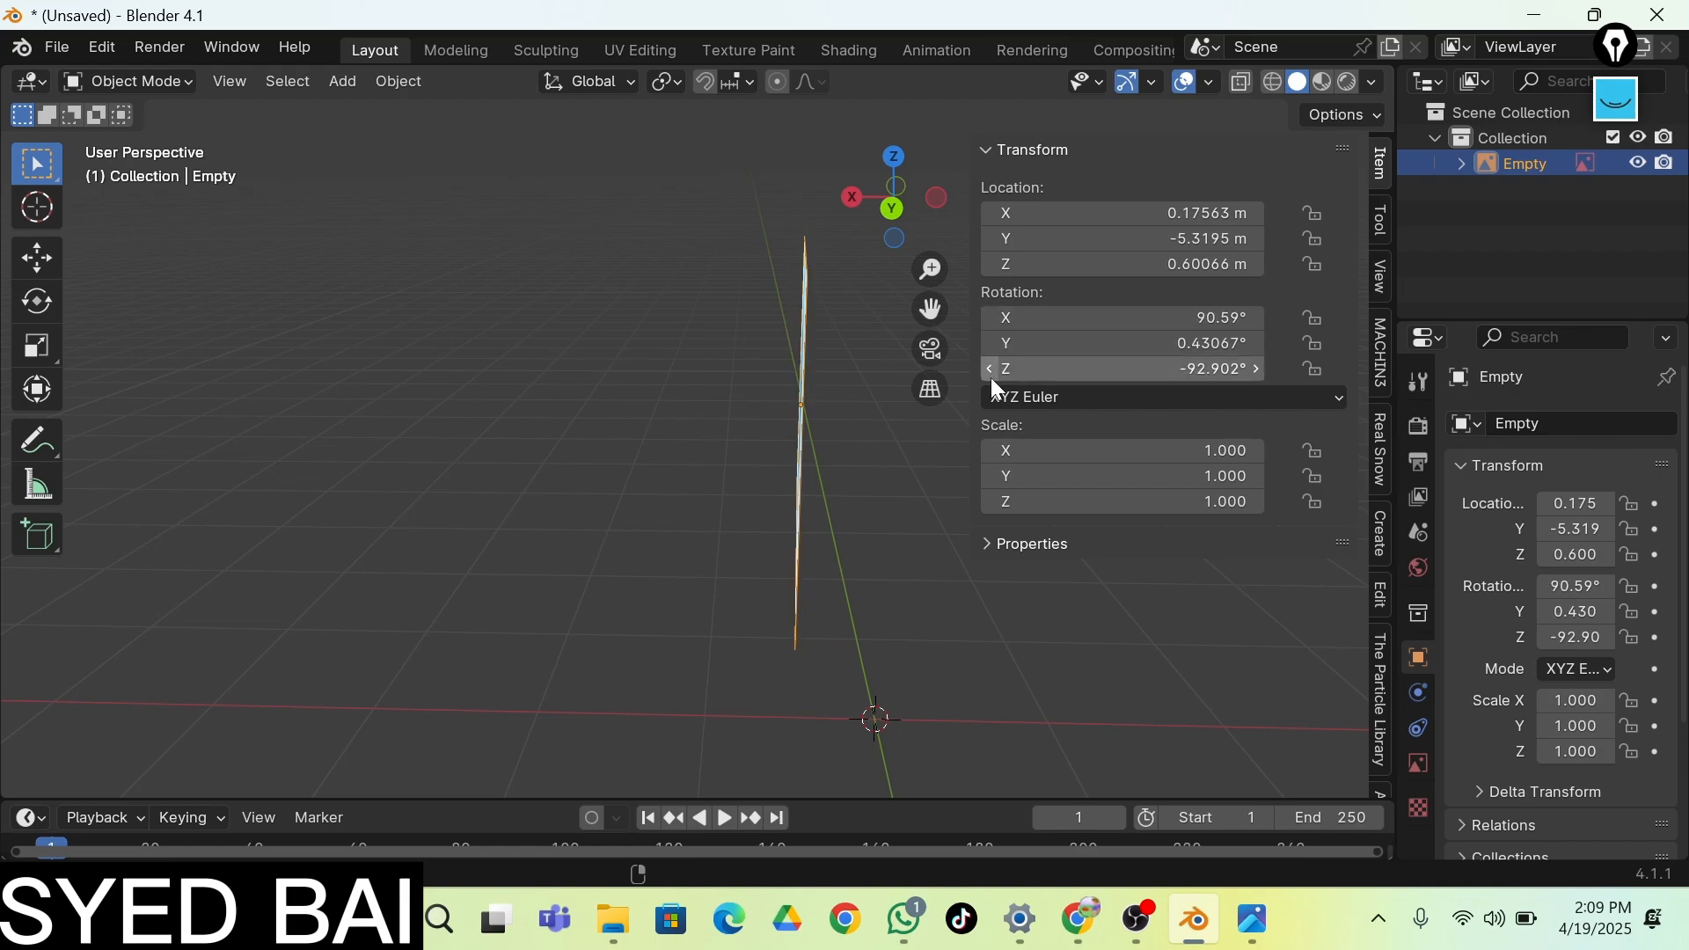
Set the reference image's Z rotation to -90°
drag(936, 198, 892, 199)
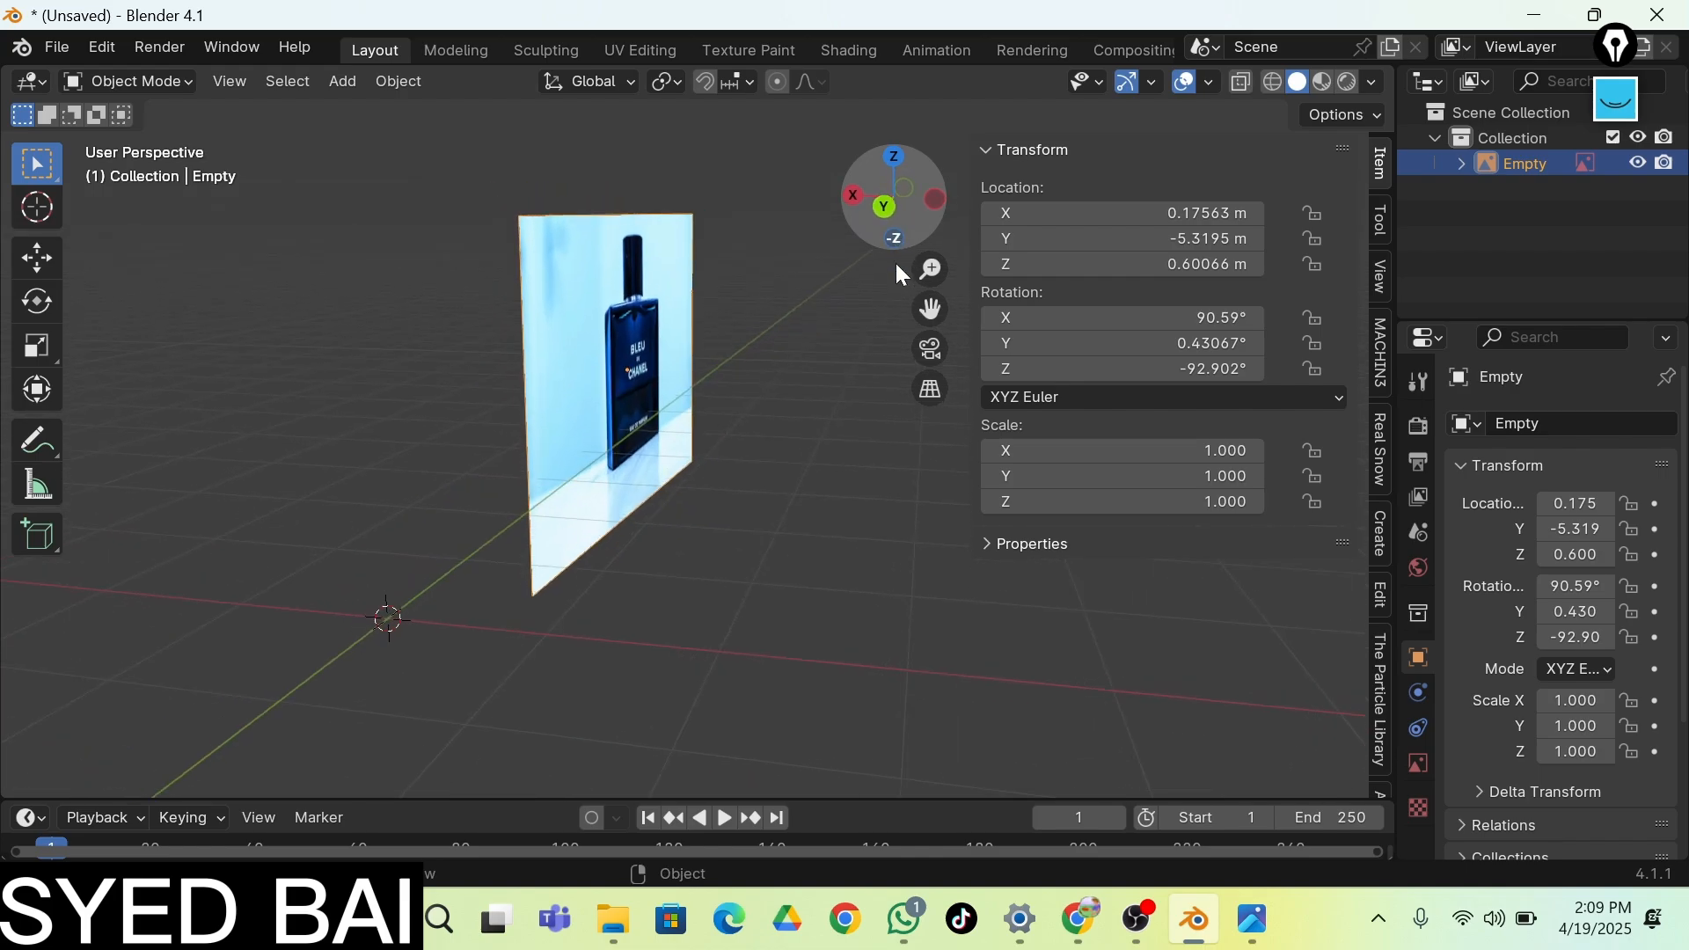
drag(1062, 366, 1080, 366)
click(1137, 368)
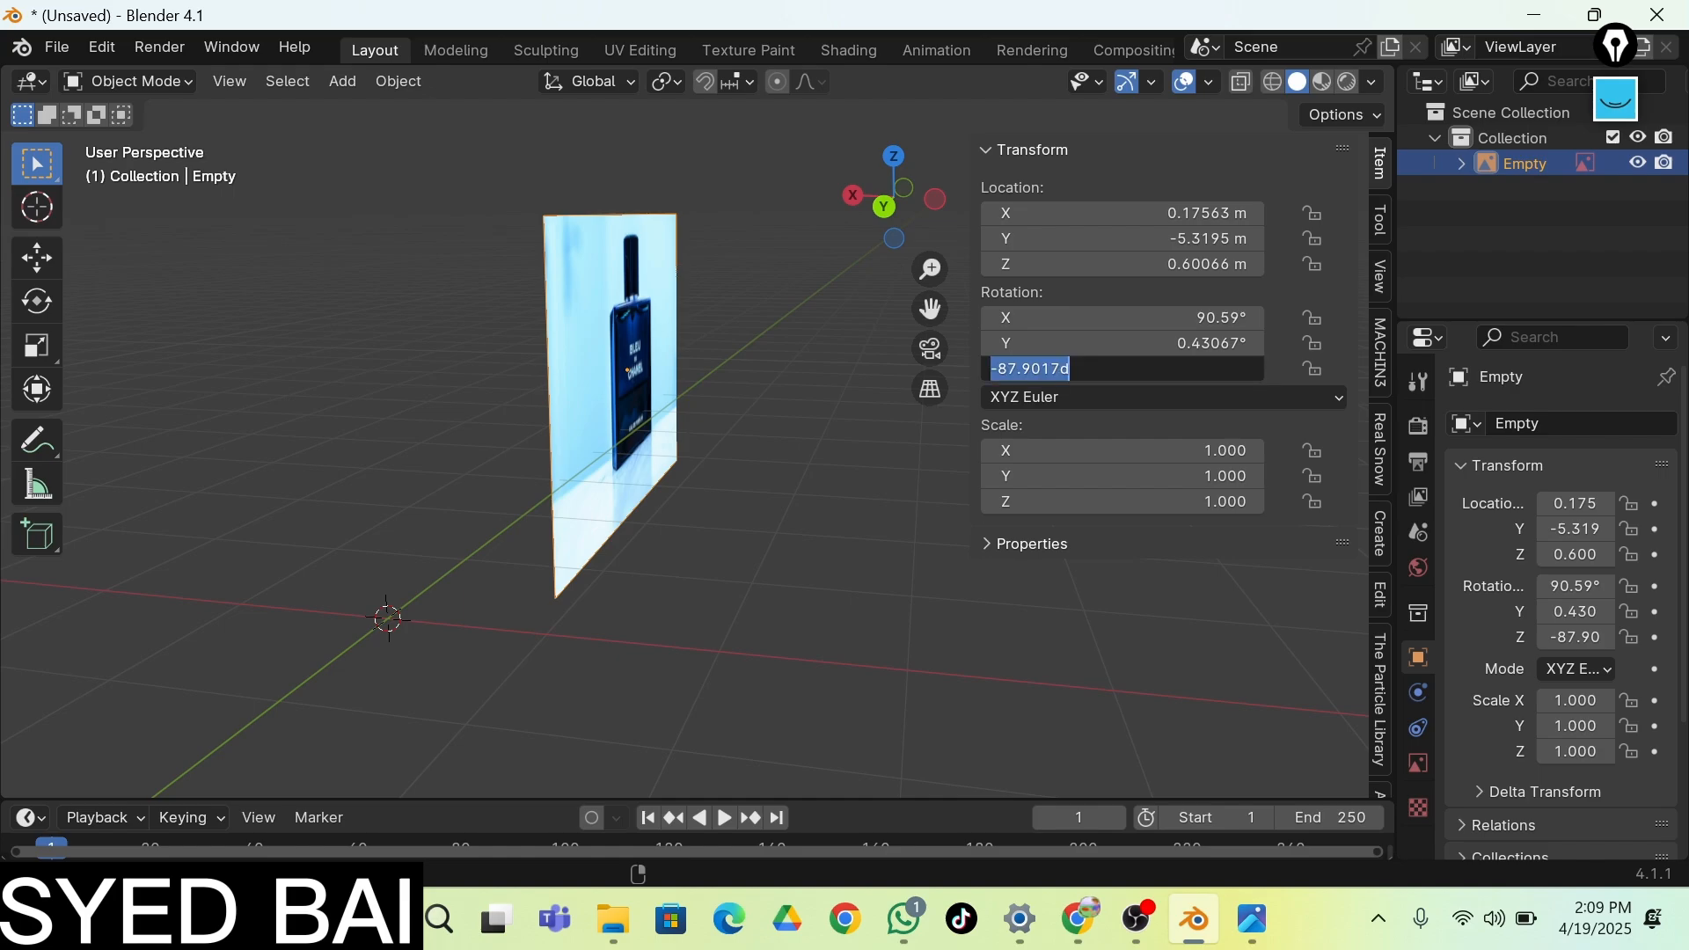
text(-)
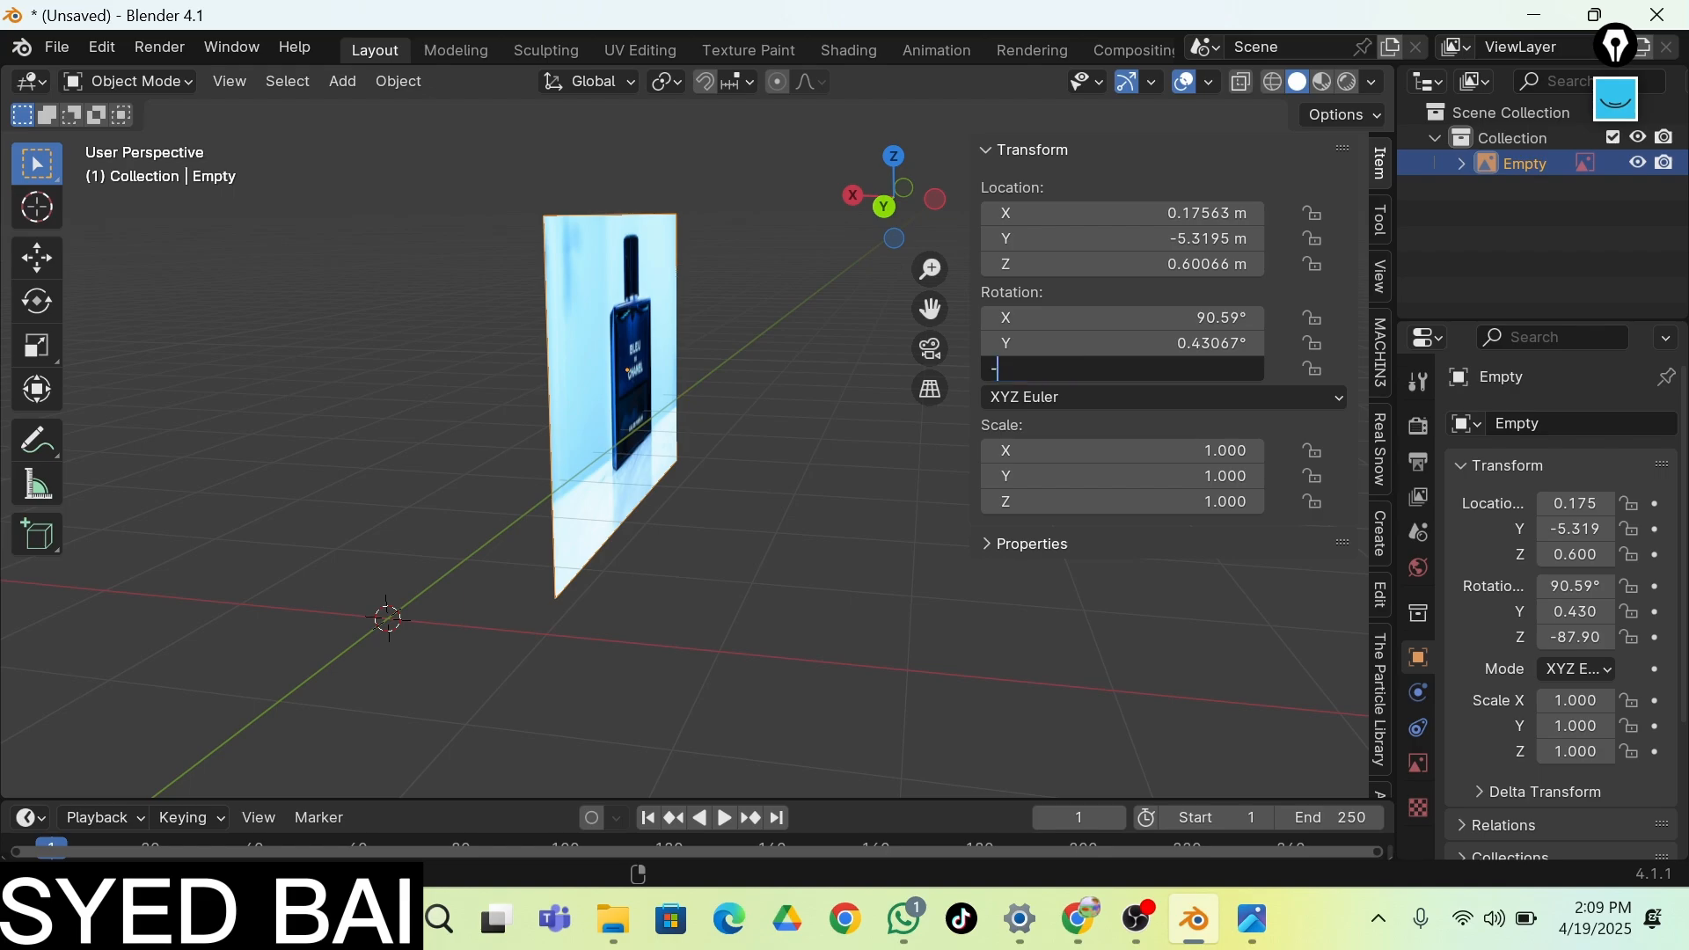
text(90)
key(Return)
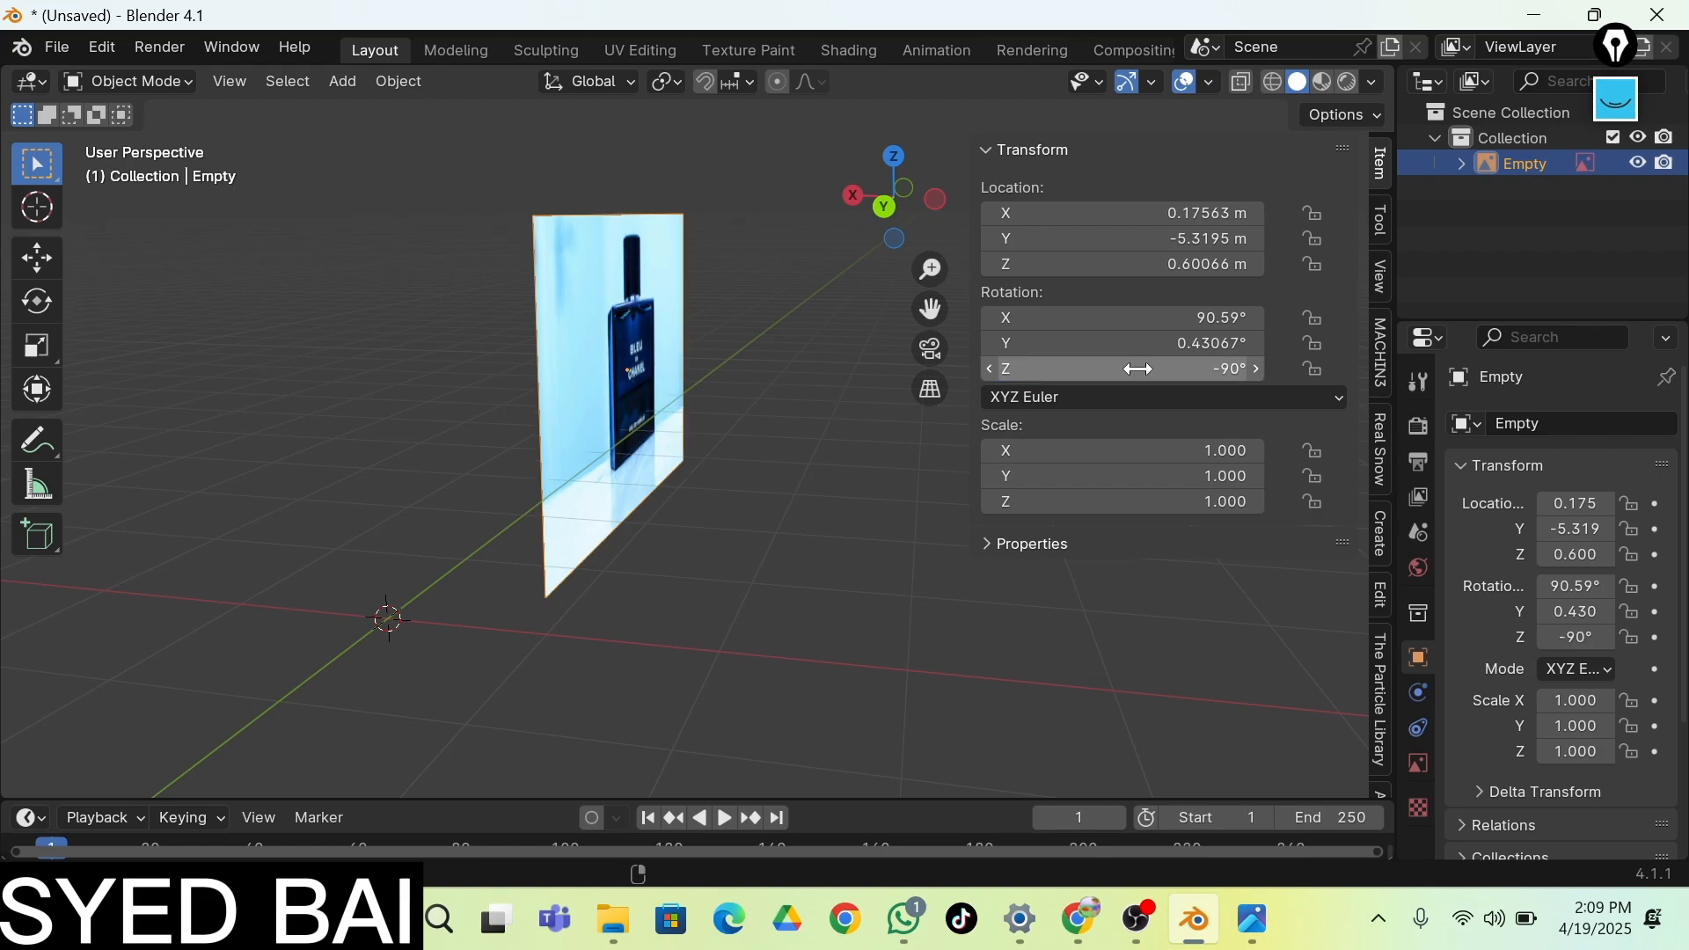
Examine the straightened reference image from both sides and edge-on to check its alignment with the grid axes
key(a)
key(w)
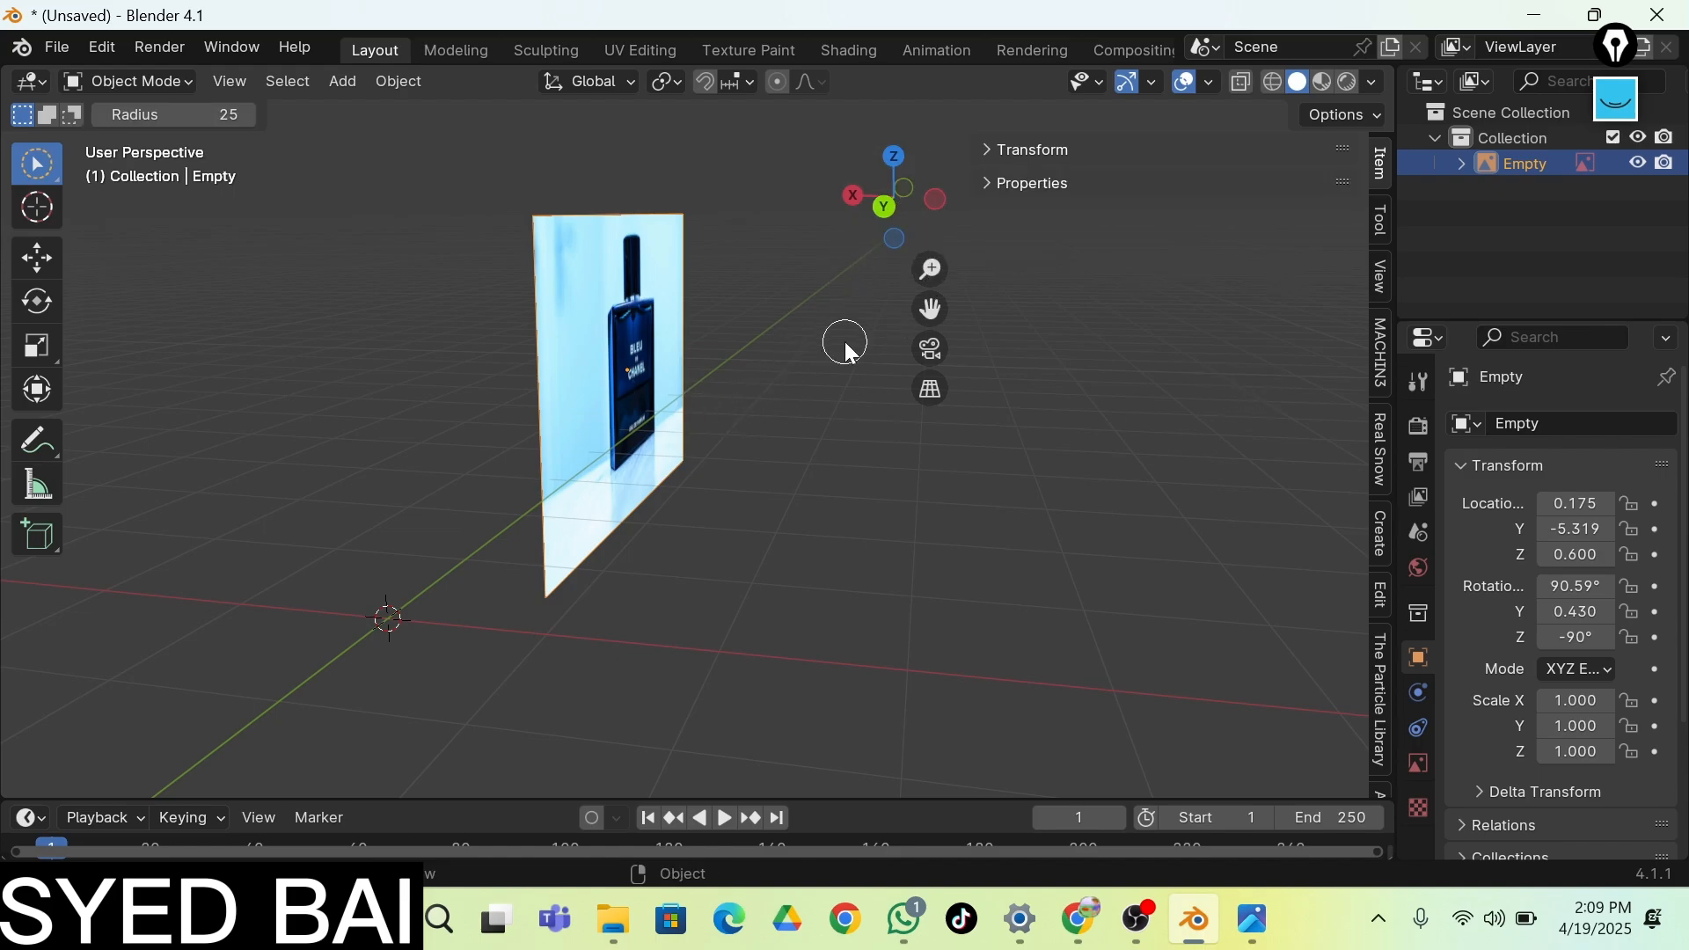
key(w)
key(shift+grave)
key(a)
key(w)
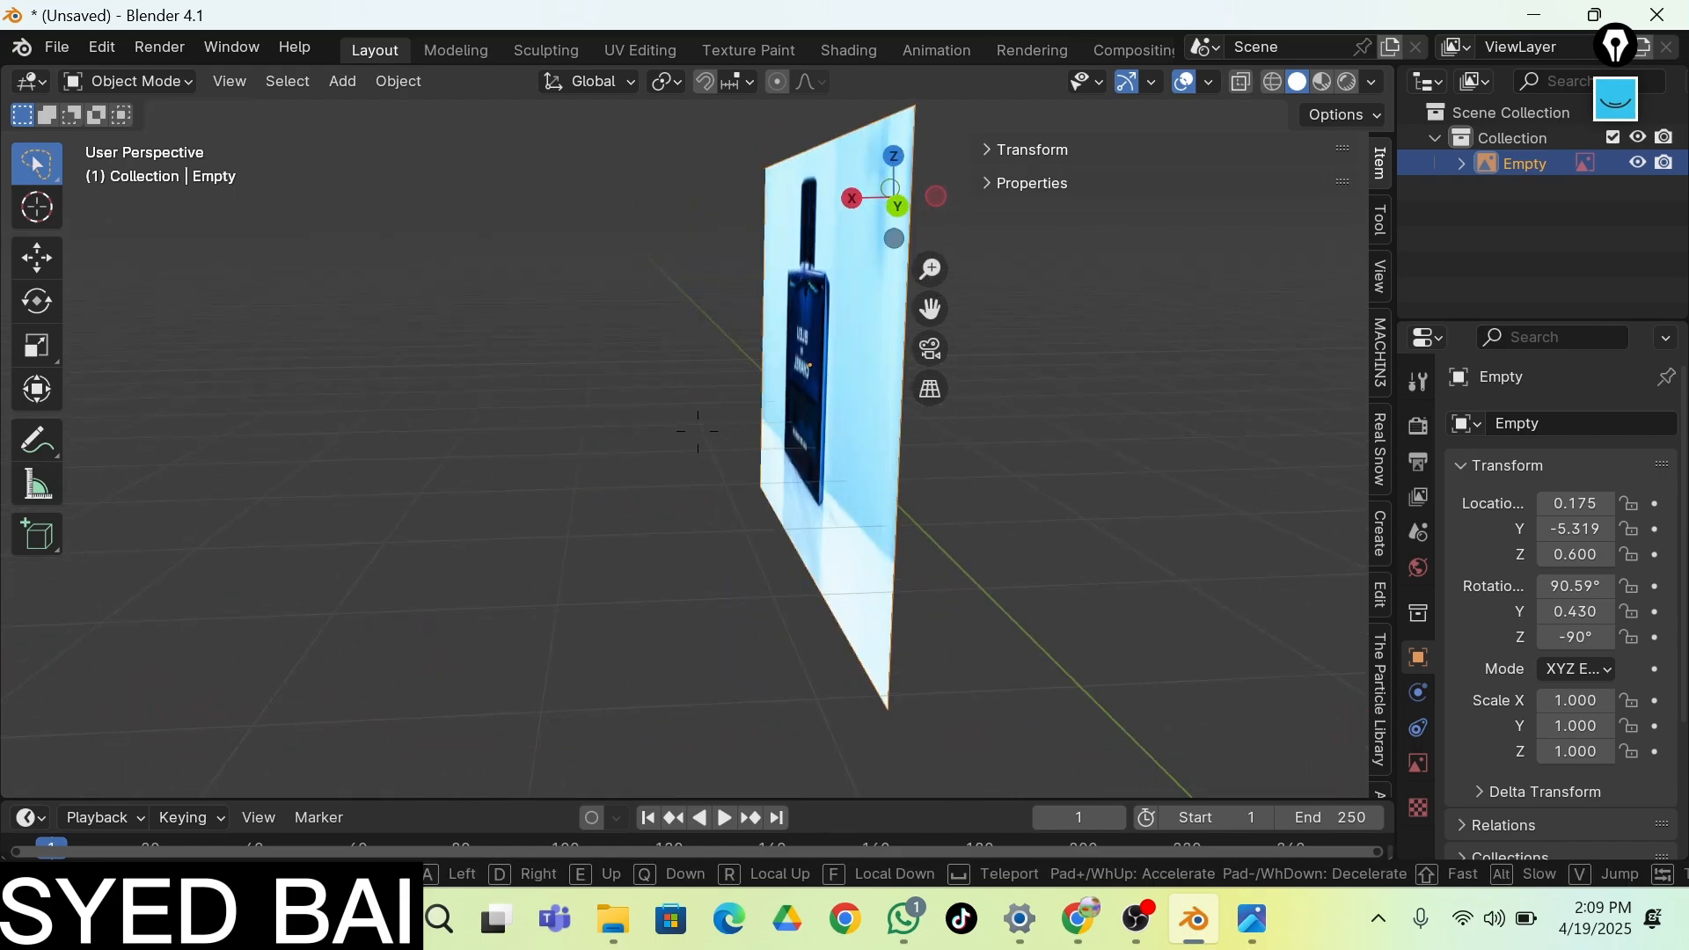
key(d)
key(s)
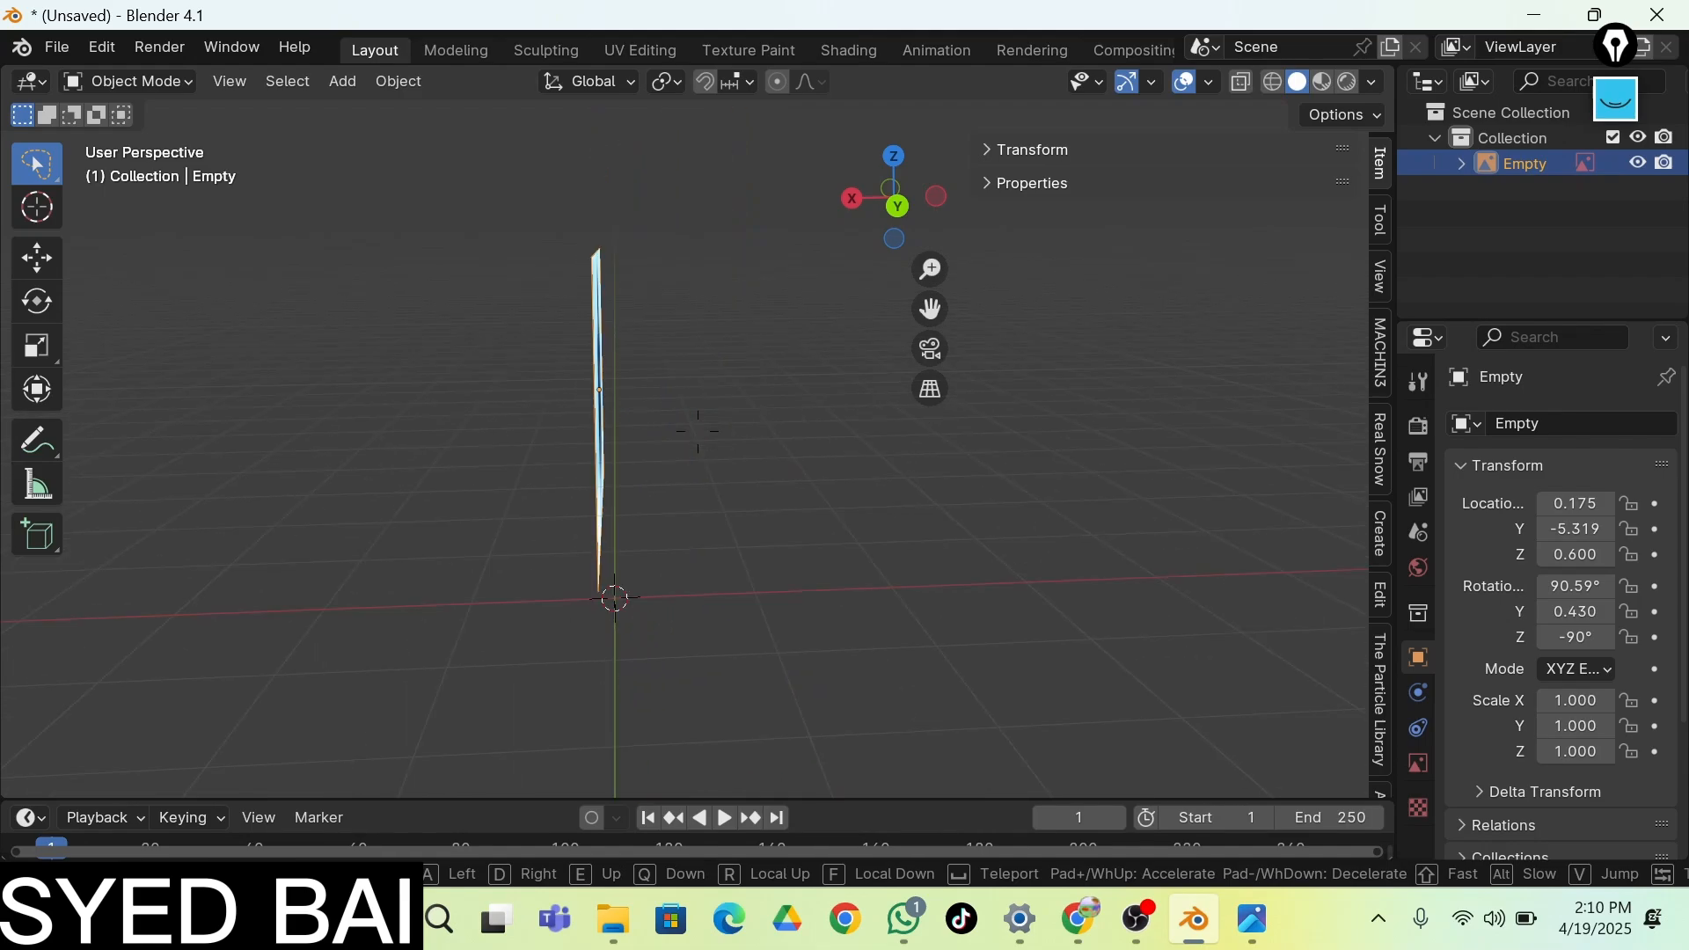
key(d)
click(837, 324)
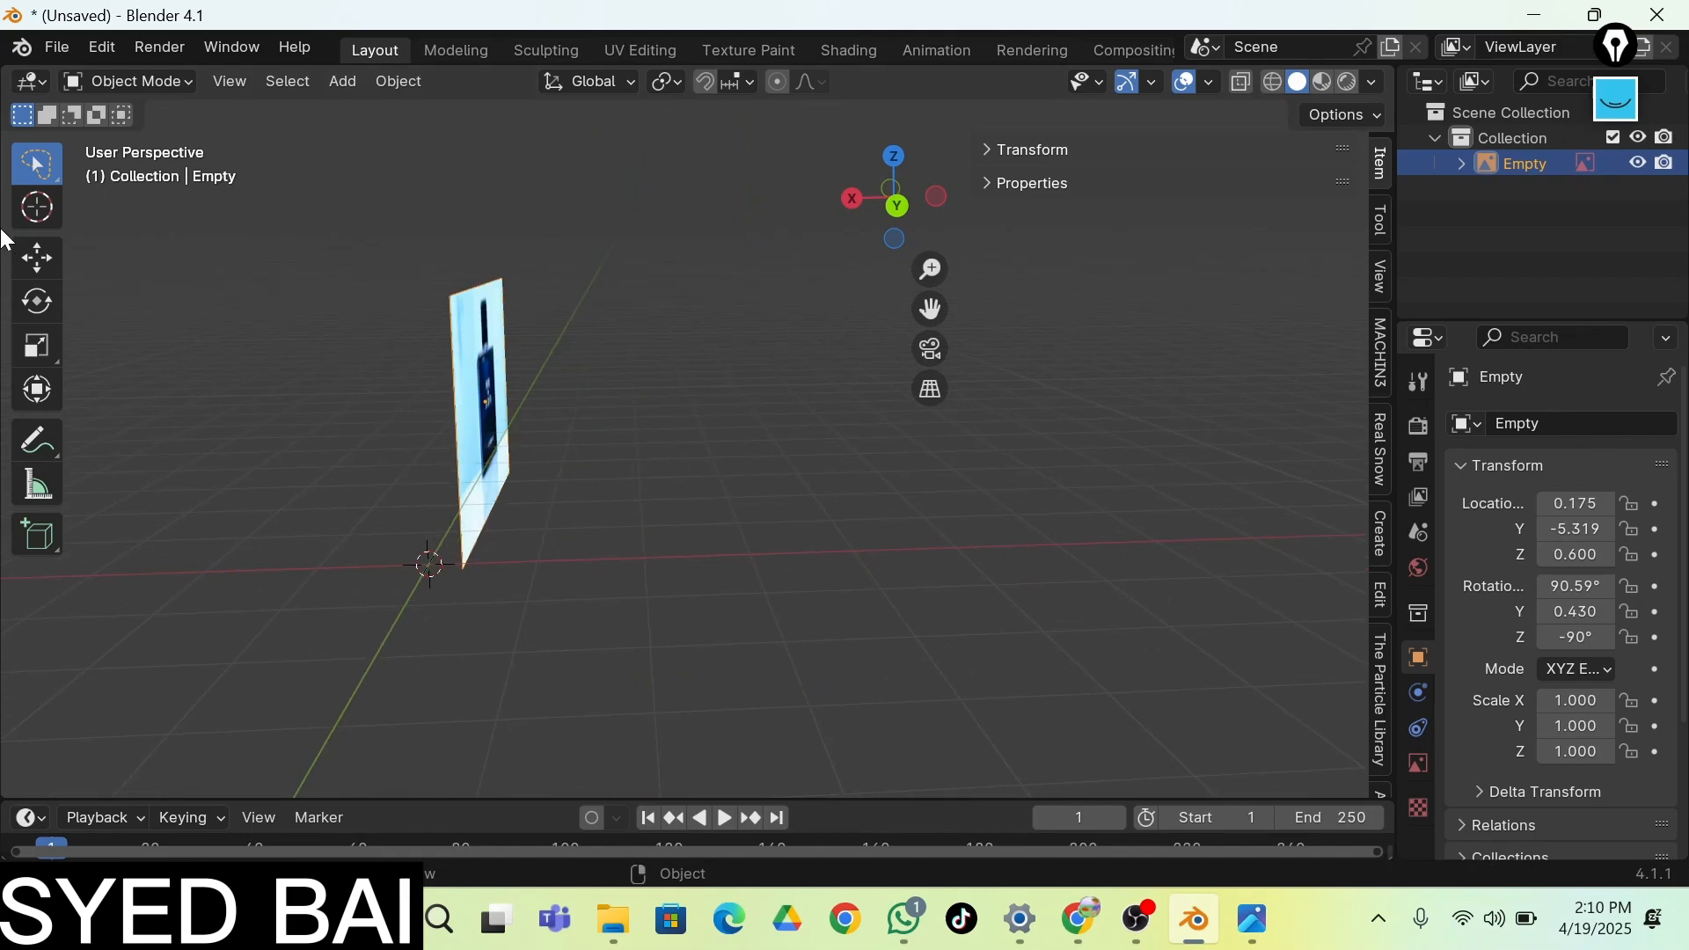
Activate the Move tool and add a cube mesh at the world origin beside the reference image
click(36, 258)
drag(859, 202, 616, 240)
key(shift+grave)
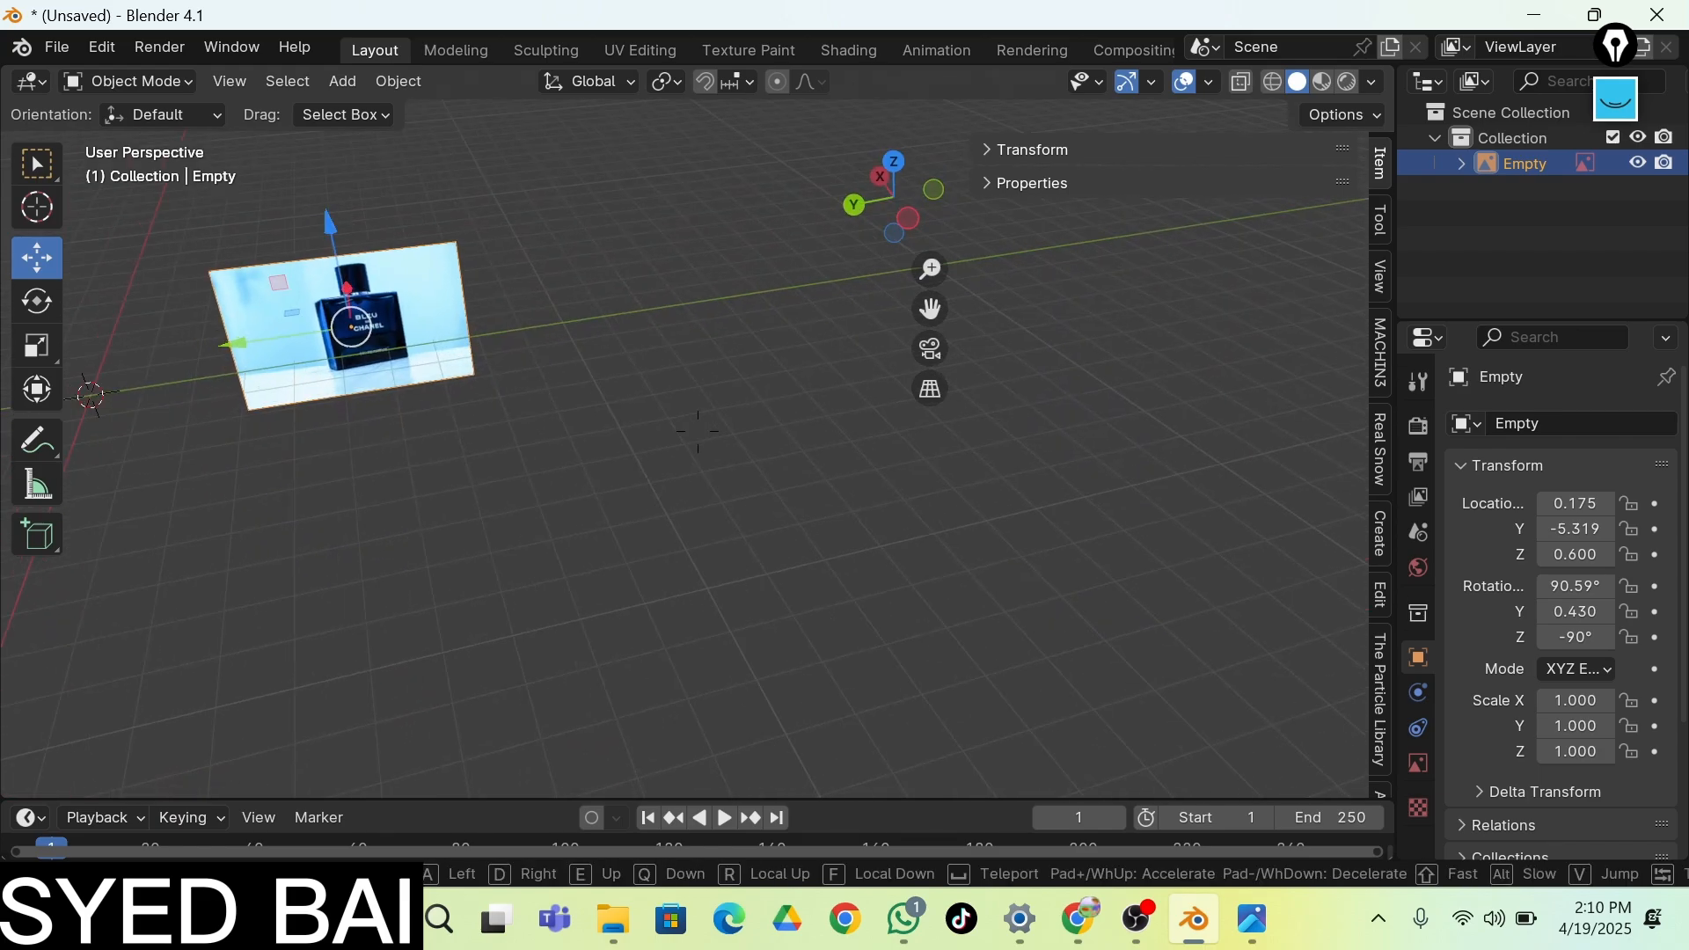
key(d)
key(w)
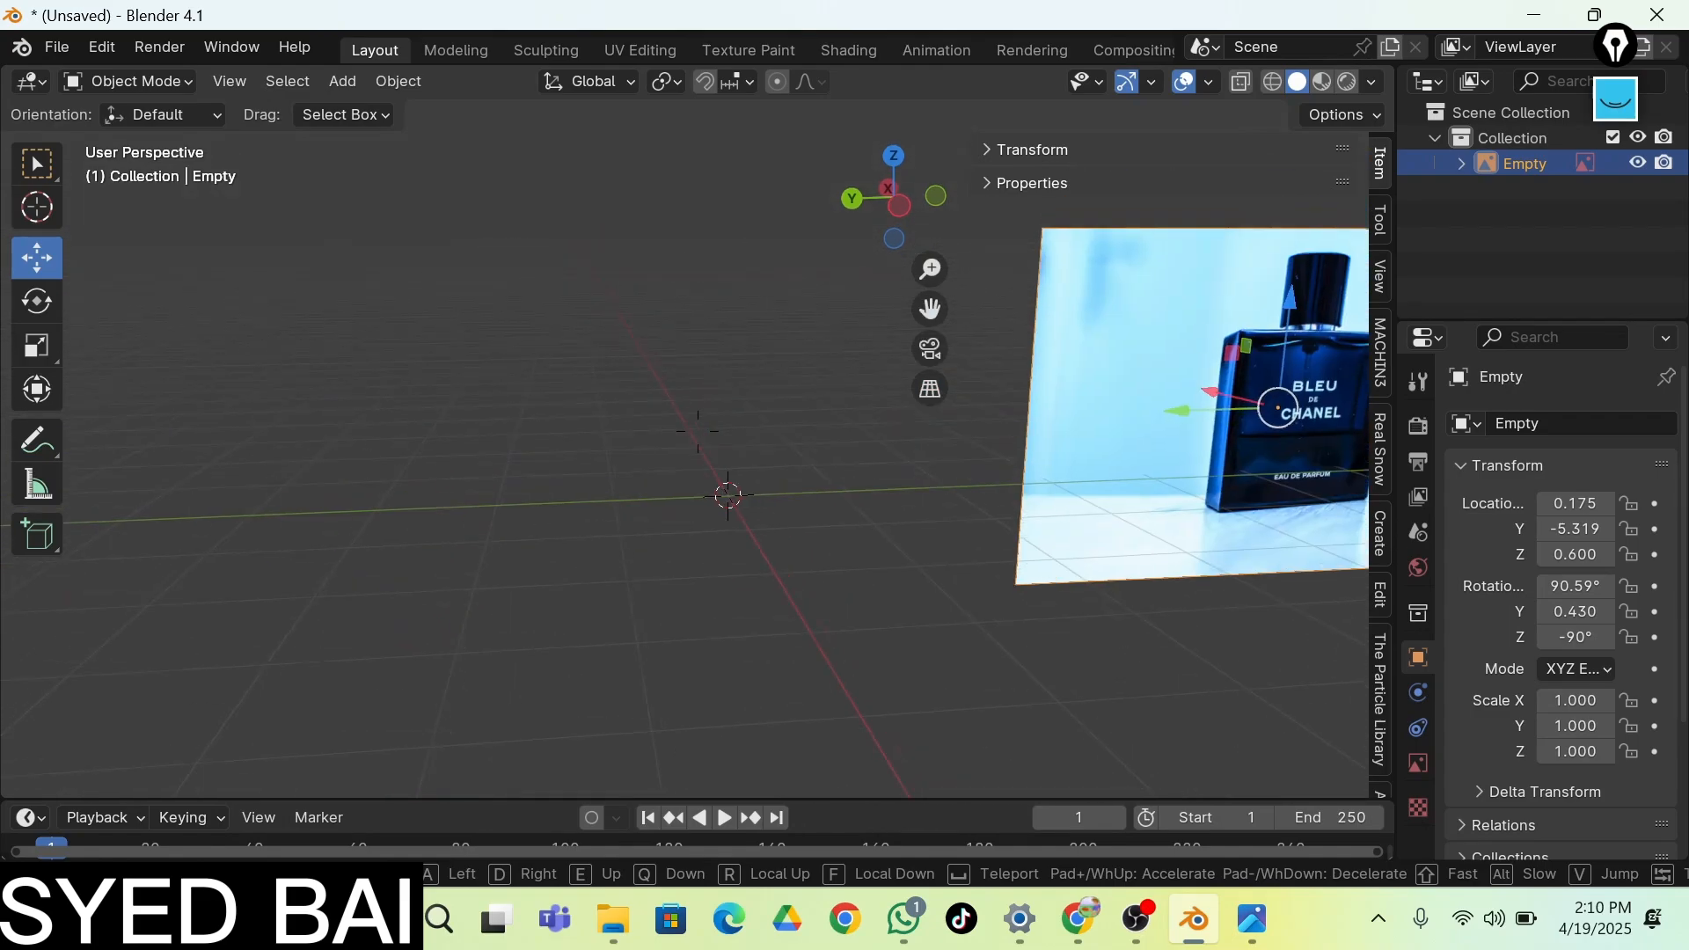
click(750, 262)
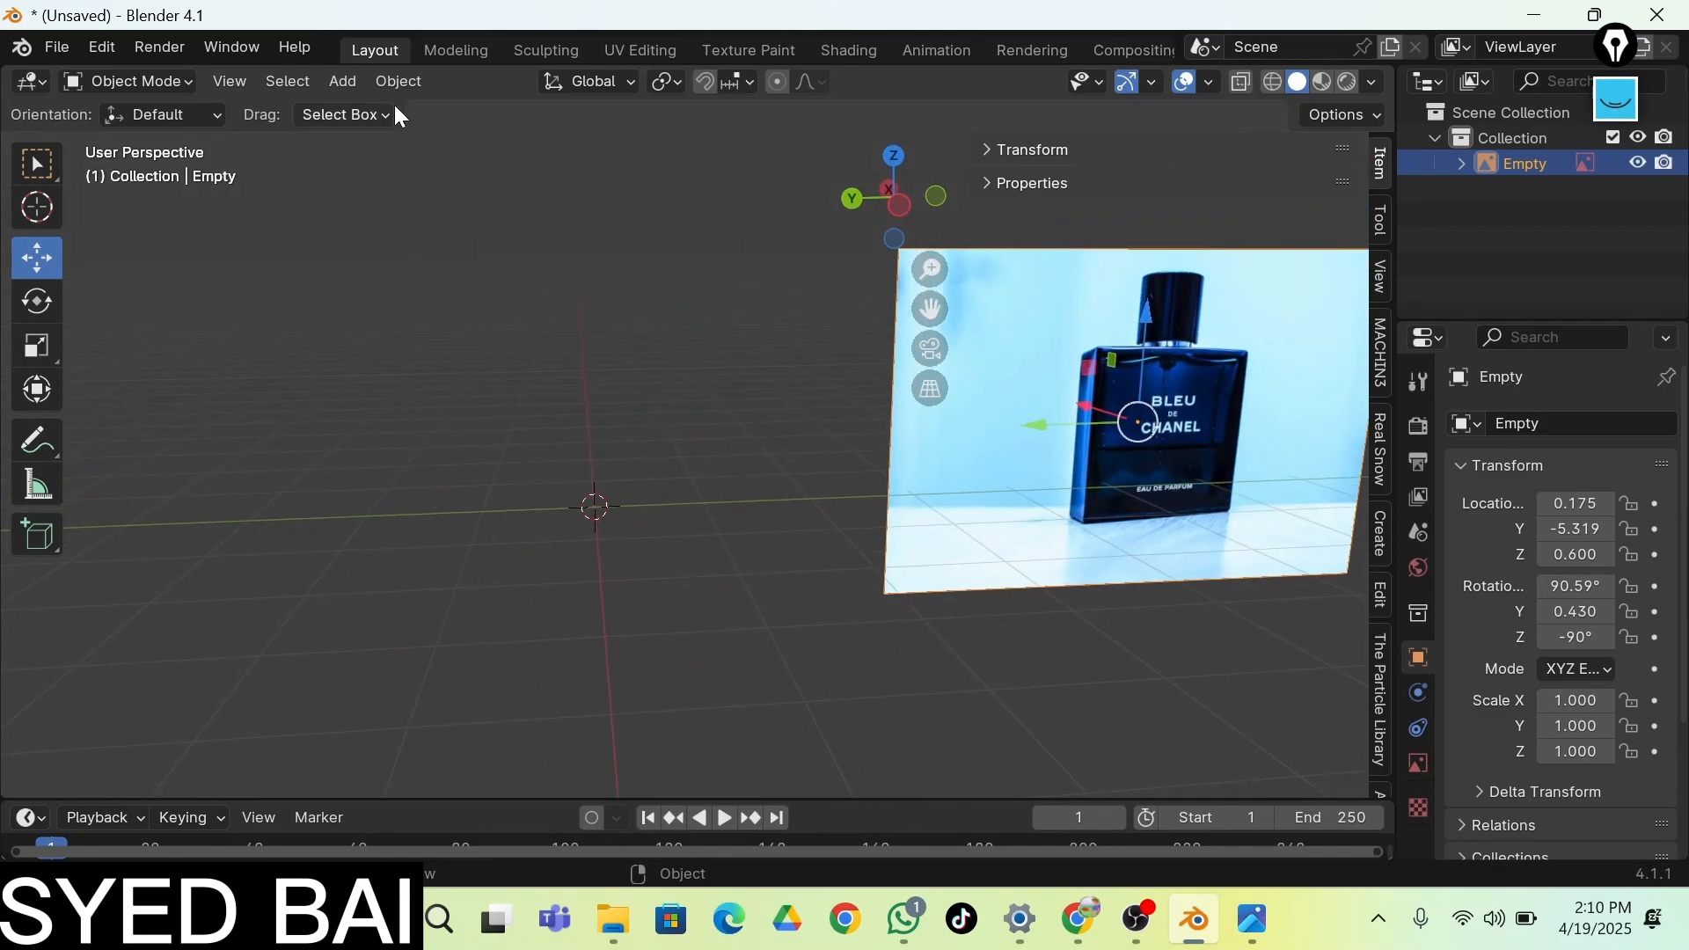
click(338, 81)
mouse_move(377, 107)
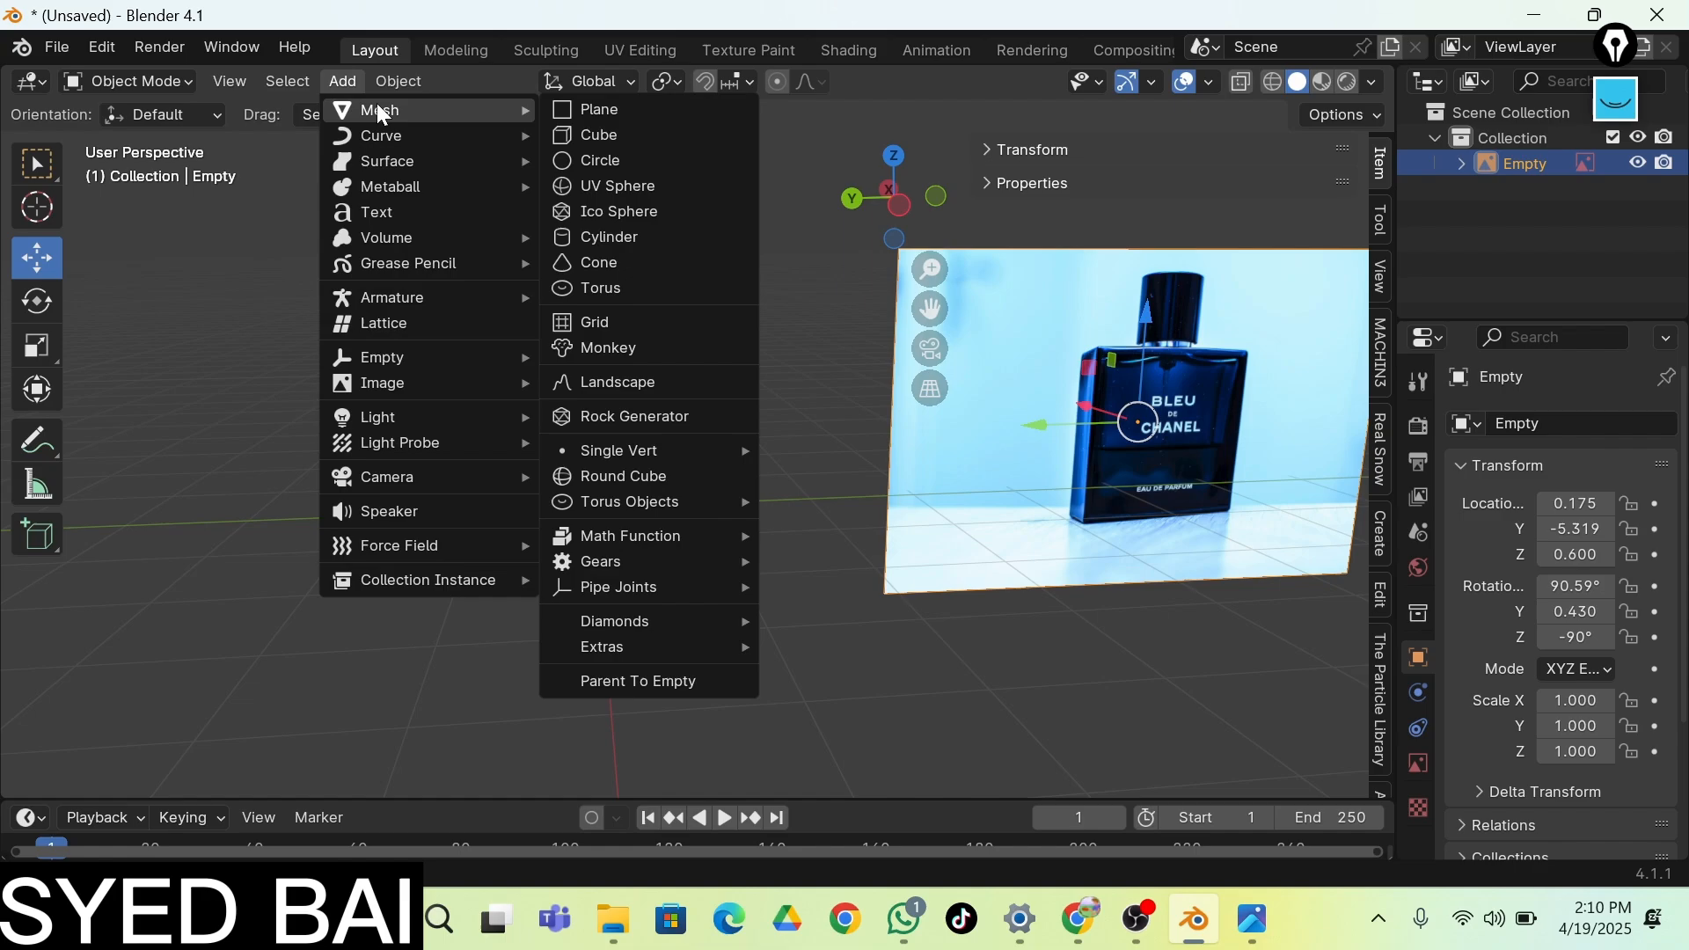
click(586, 134)
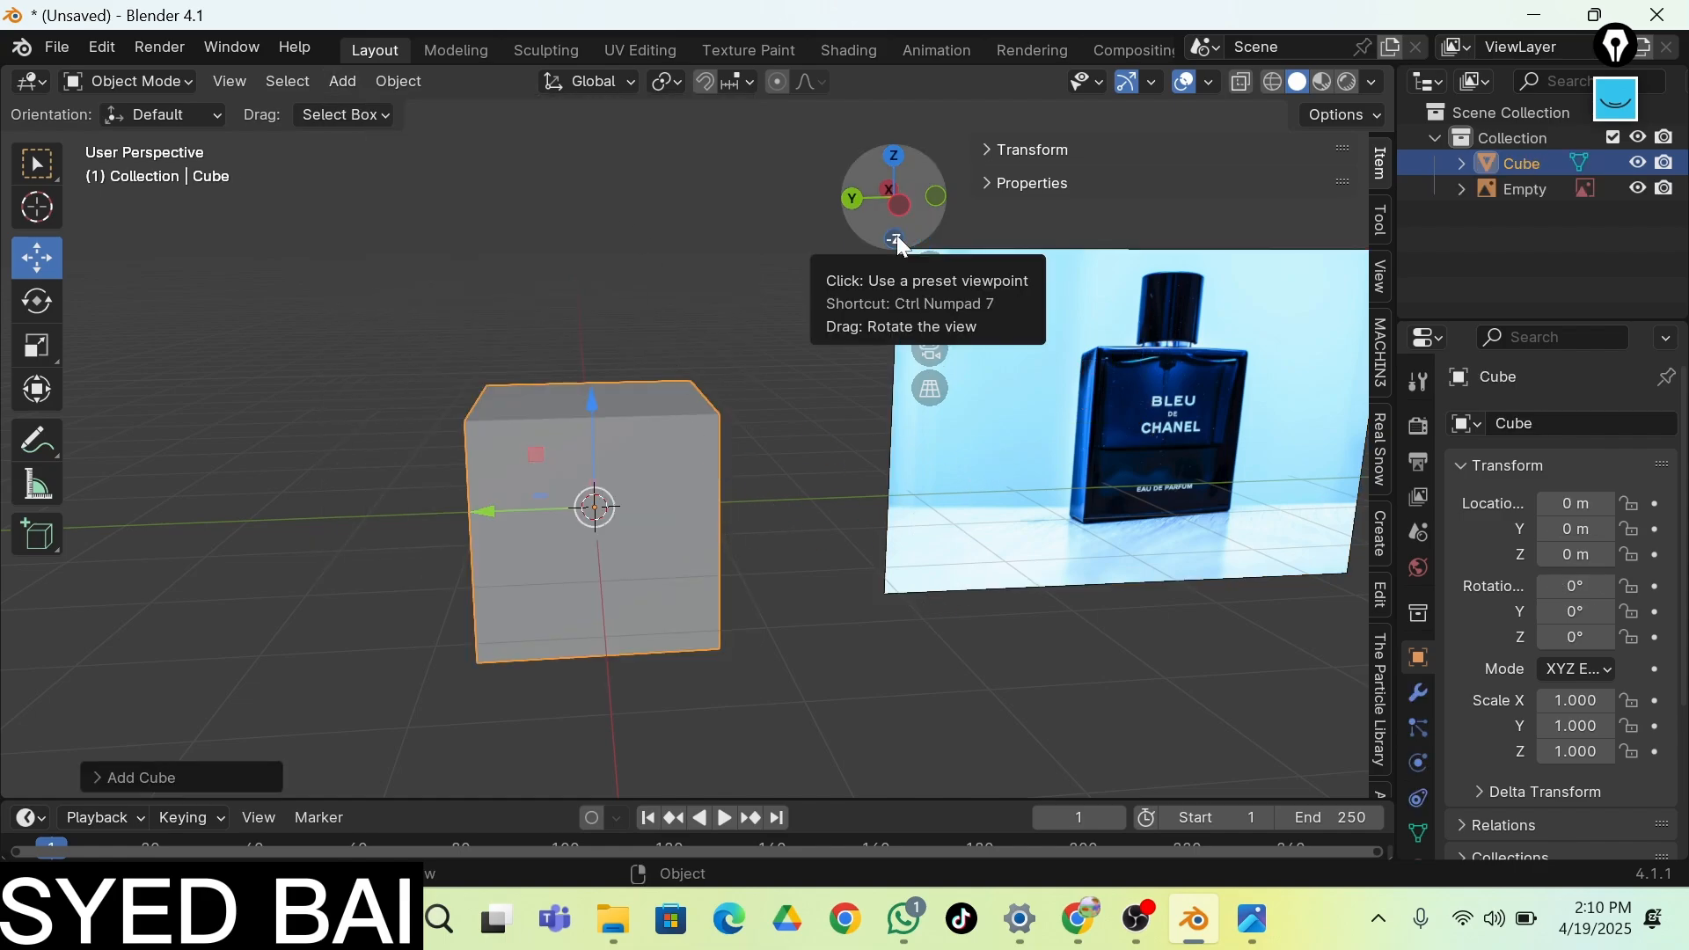
Stretch the cube vertically with the Scale tool to a Z scale of about 1.45
drag(896, 237, 892, 203)
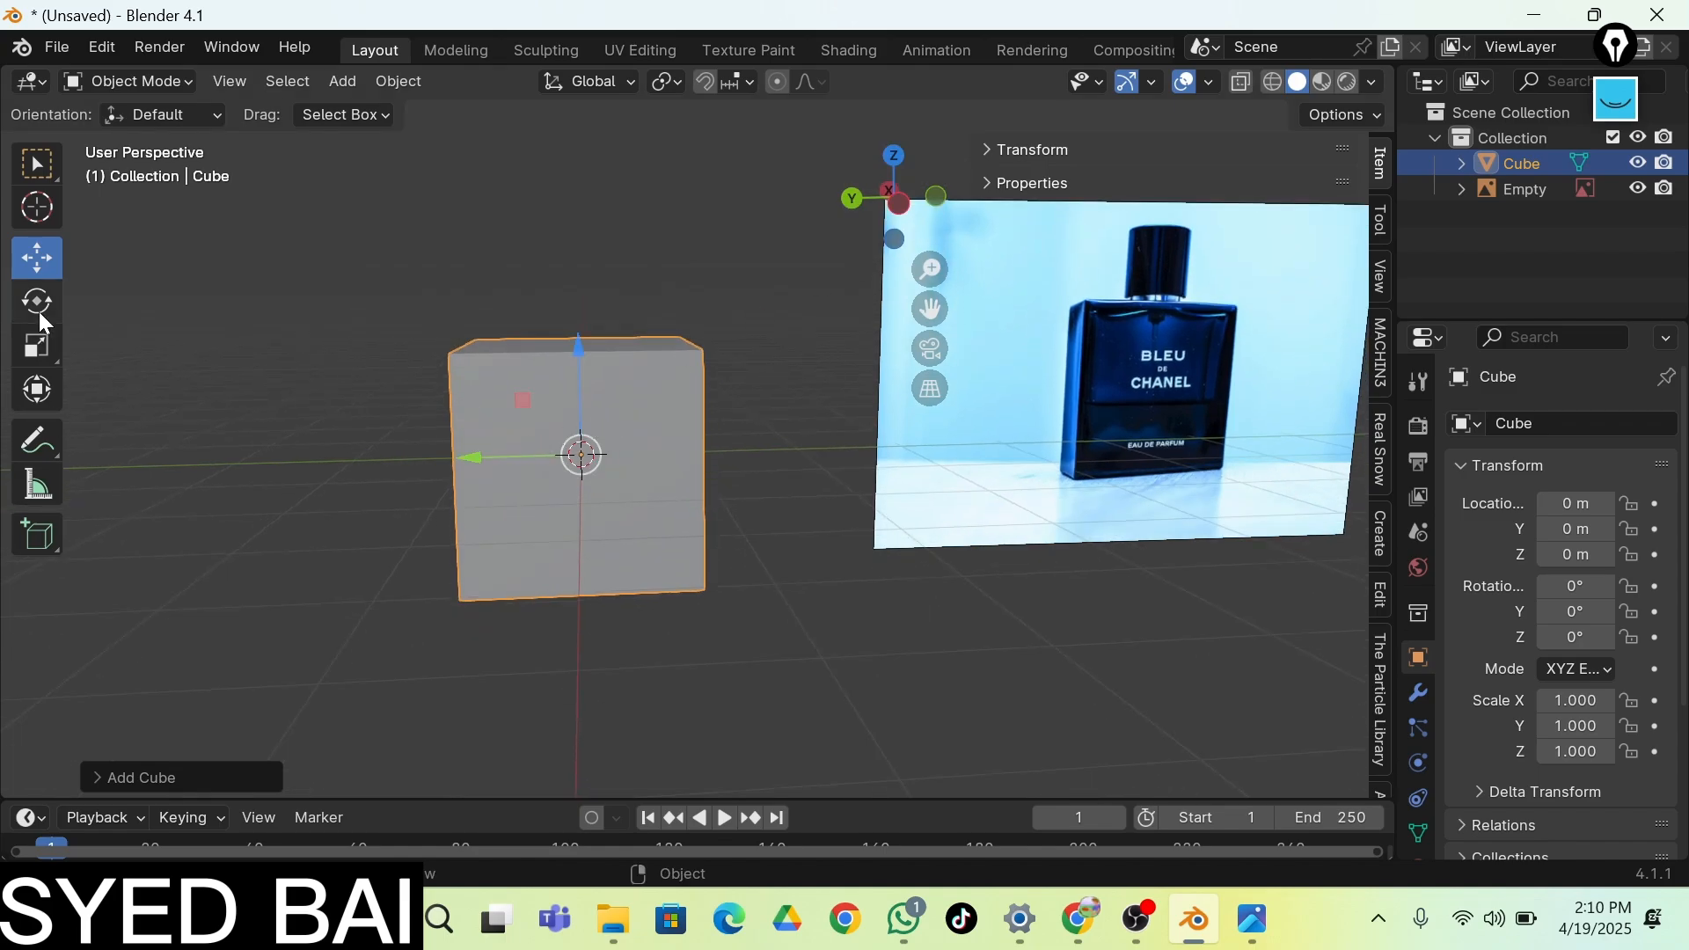
click(35, 346)
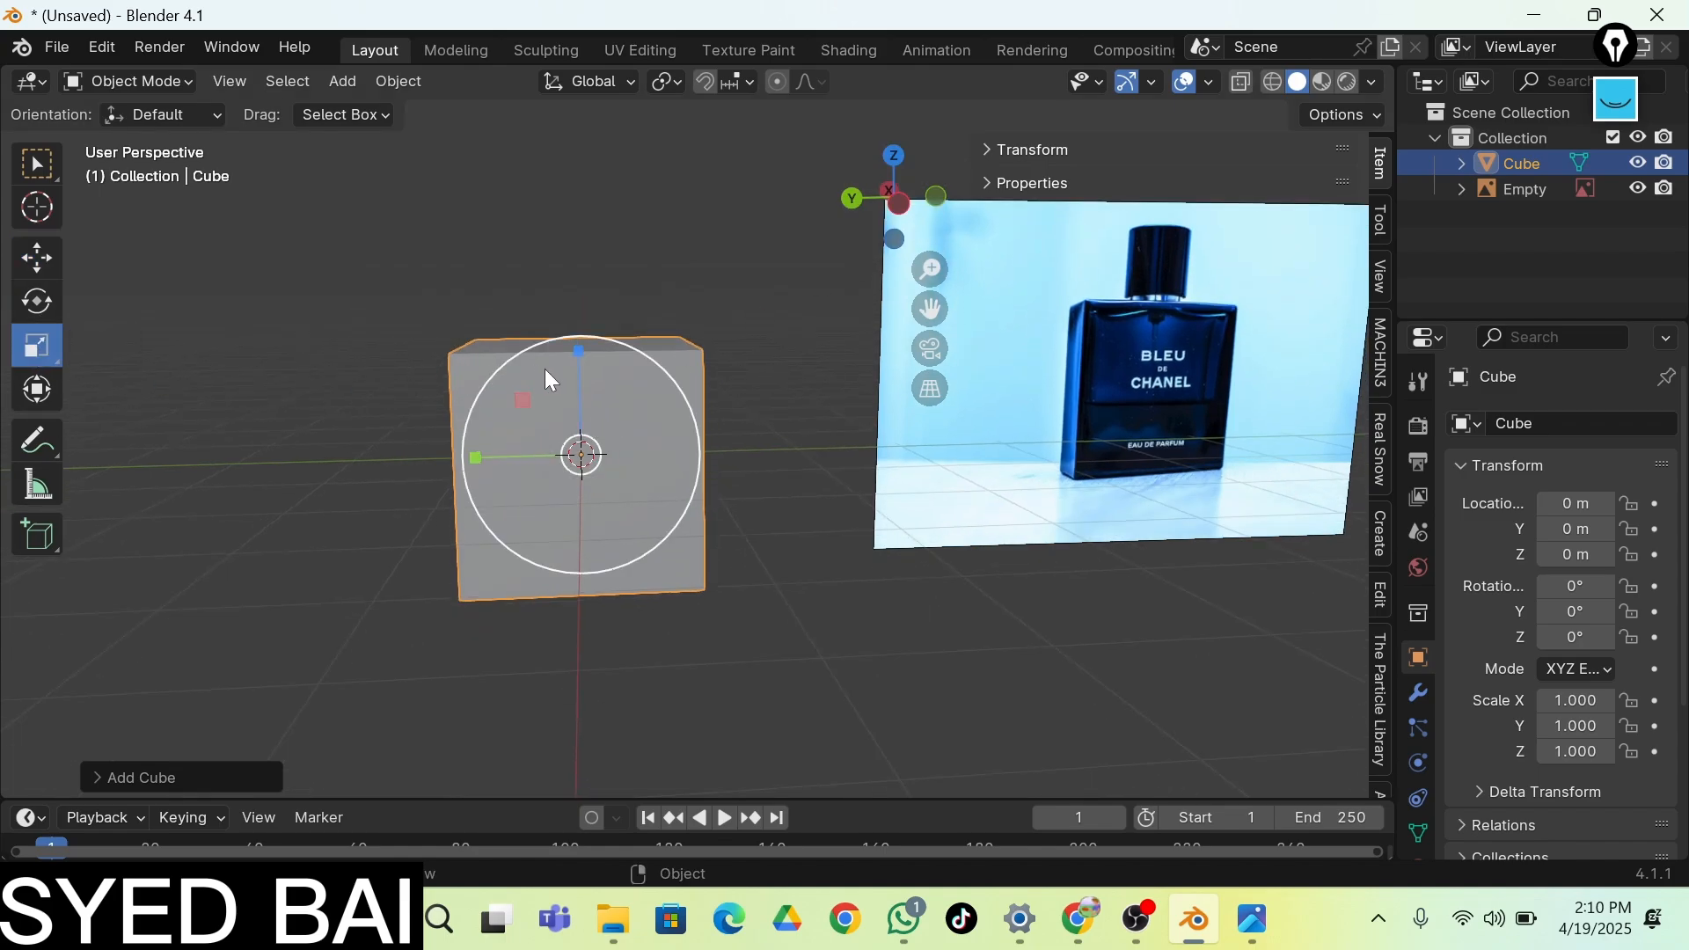
drag(581, 354, 582, 307)
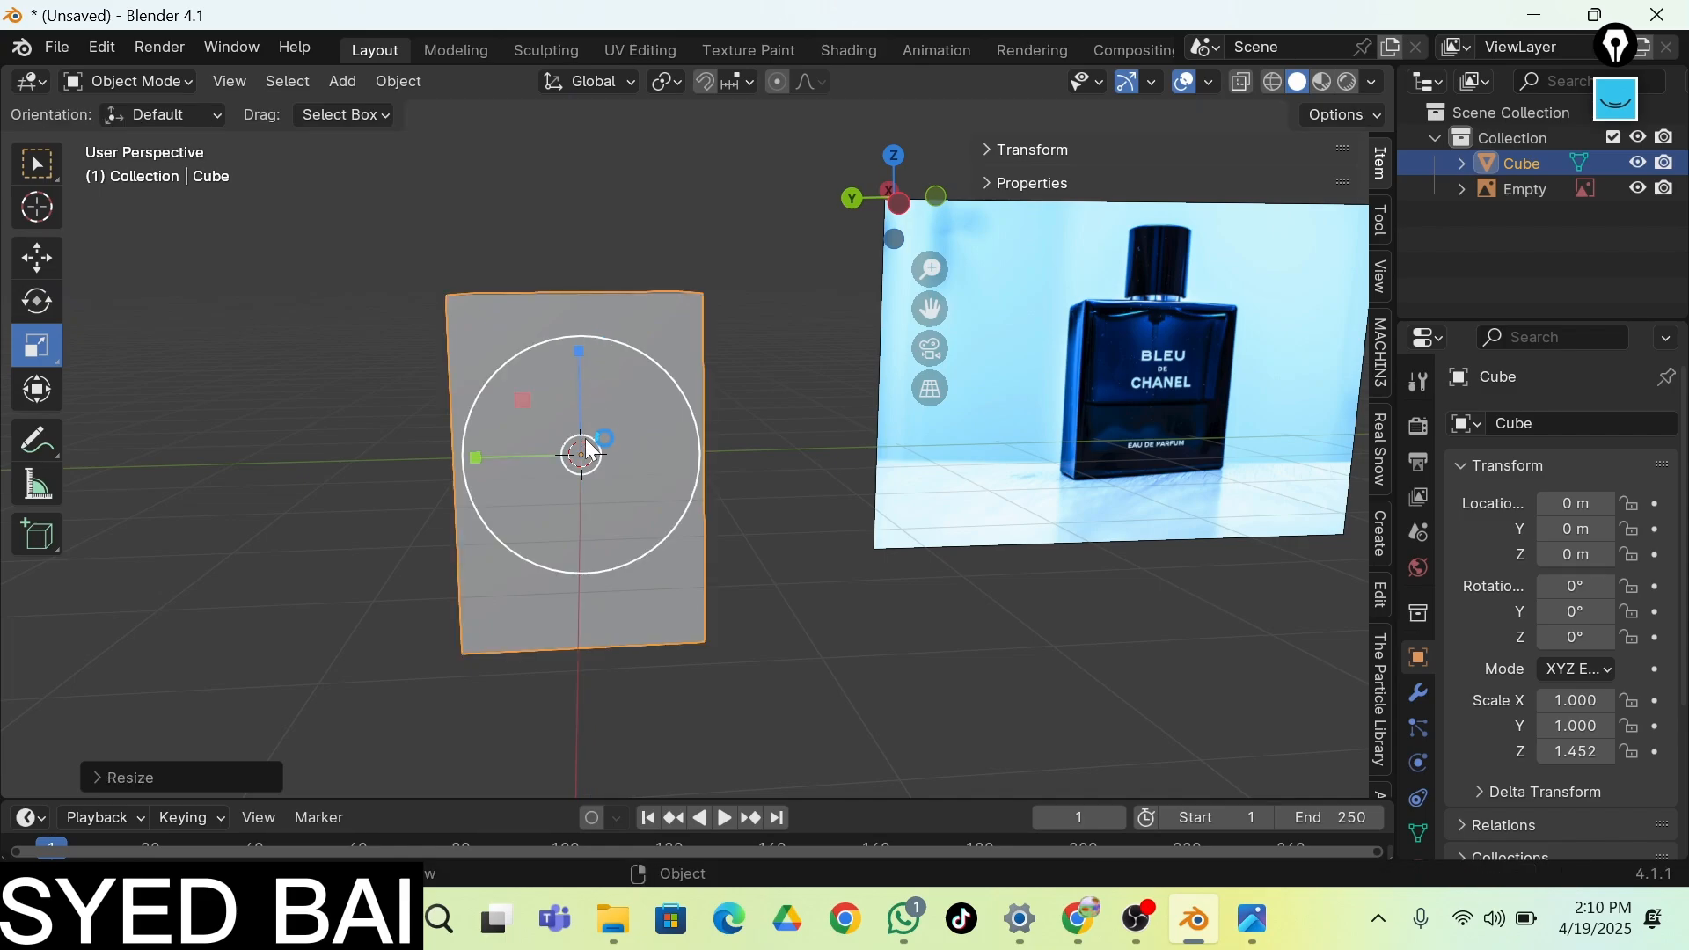
Scale the cube to about 1.28 along X and 1.93 along Z to form a taller bottle body block
drag(584, 438, 584, 436)
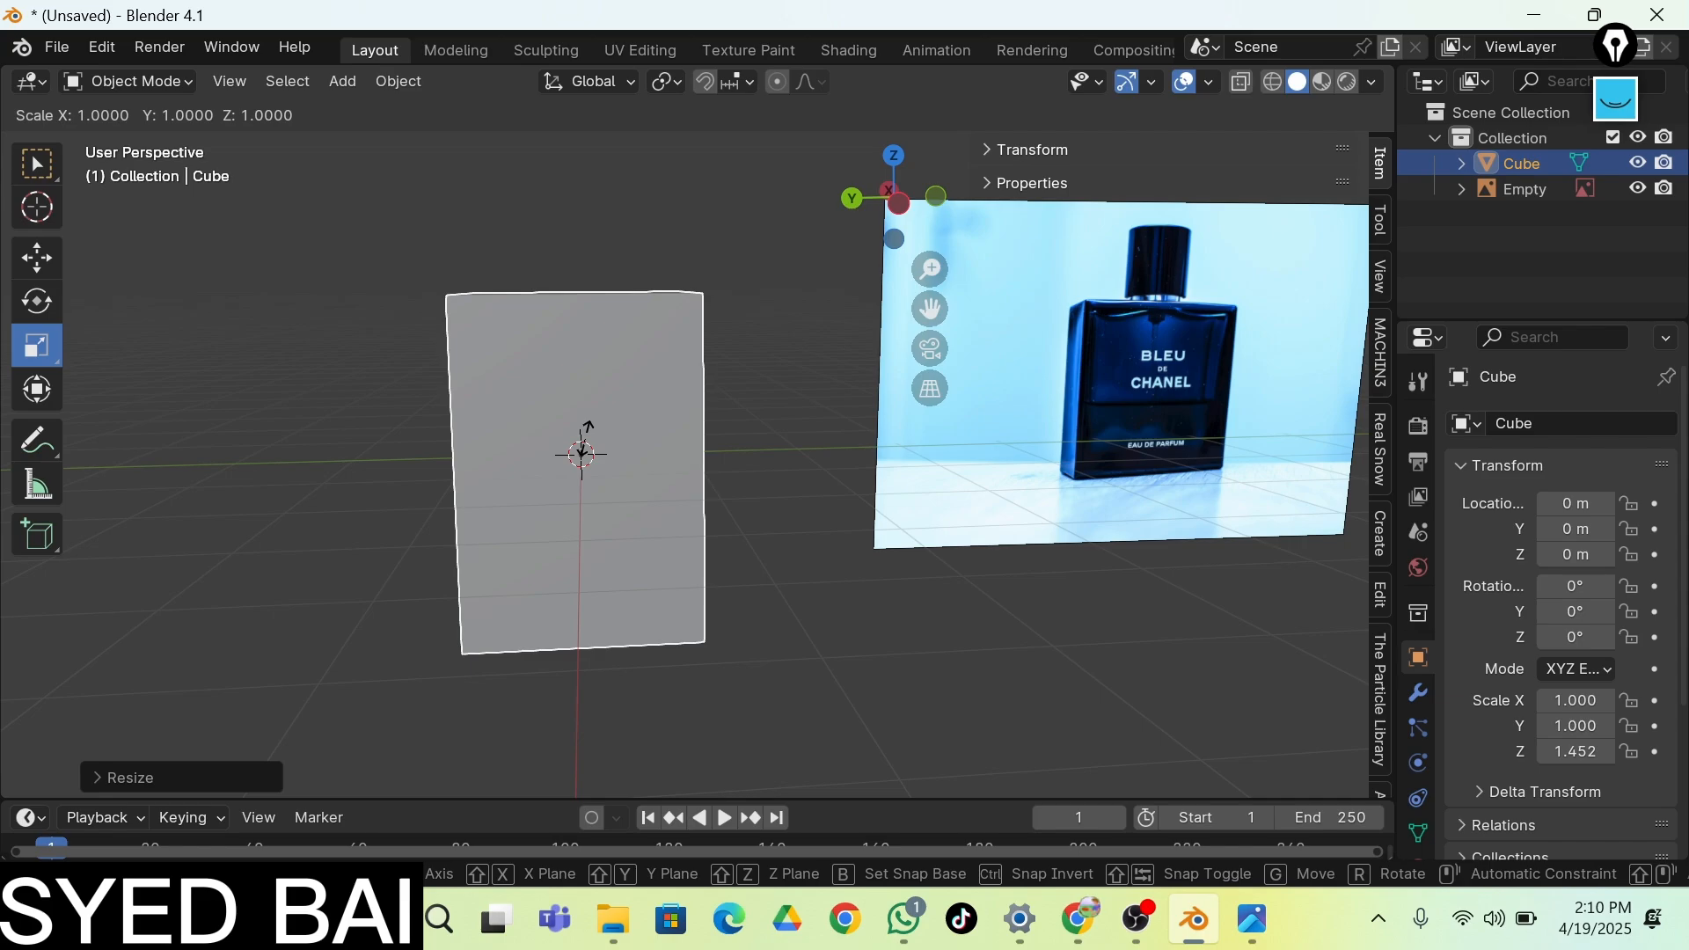
key(x)
mouse_move(587, 427)
mouse_down()
mouse_move(584, 445)
mouse_move(584, 407)
mouse_move(592, 434)
mouse_move(601, 407)
mouse_move(597, 450)
mouse_move(610, 445)
mouse_up()
key(z)
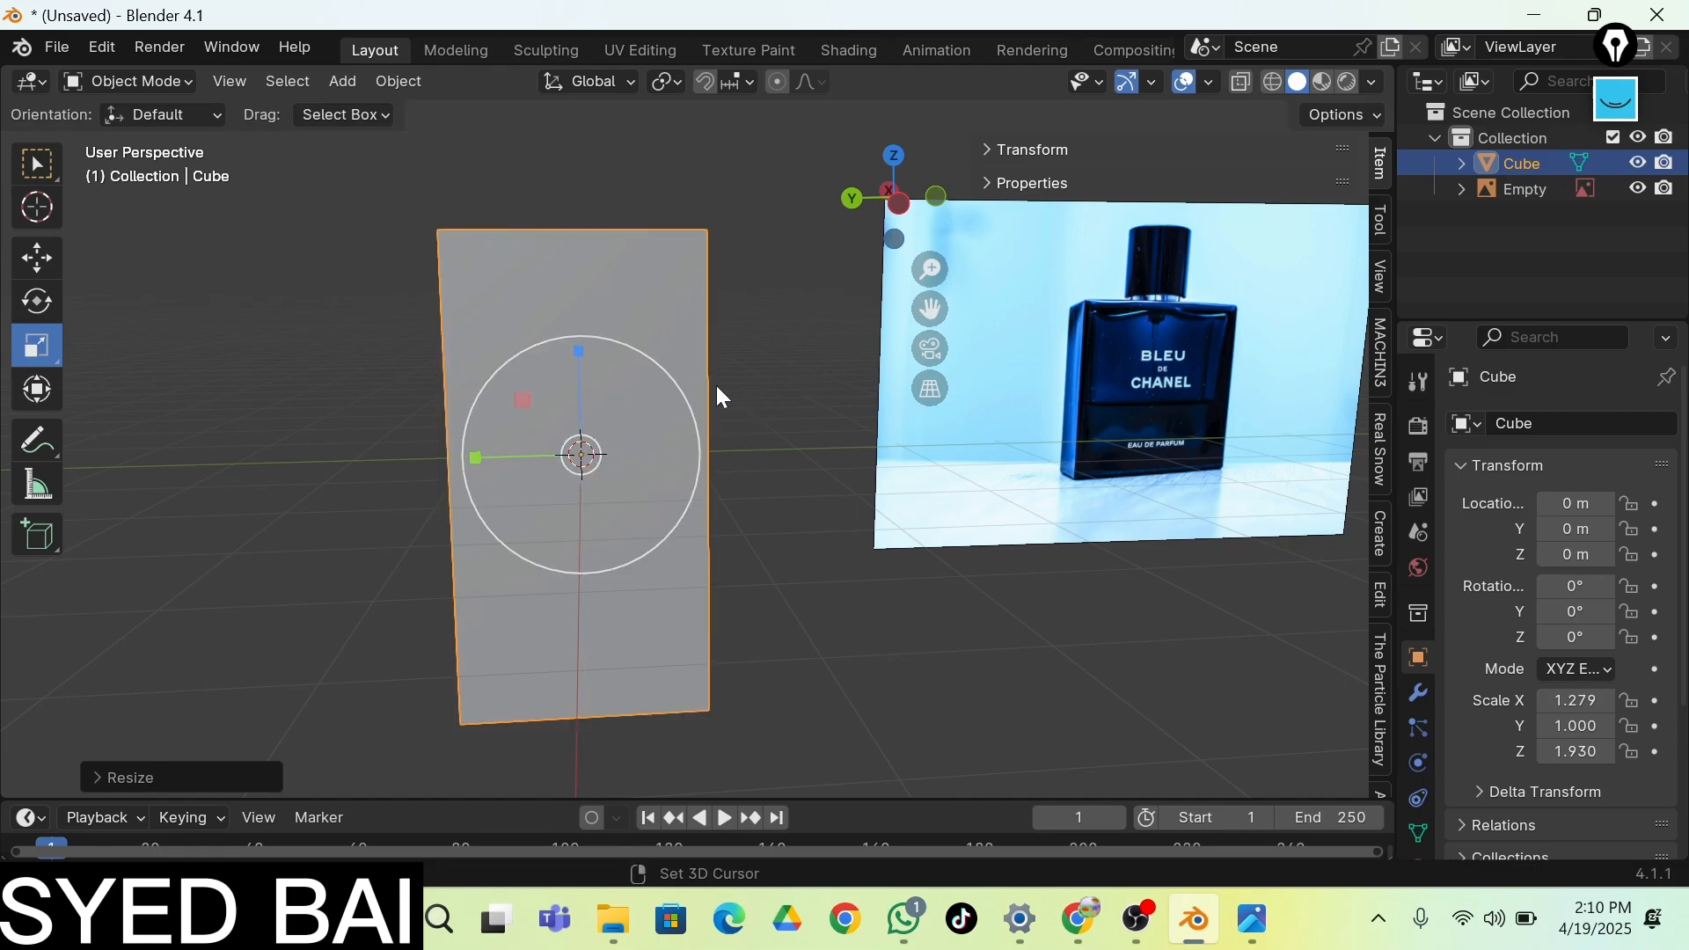
Thin the cube from its narrow side, scaling it to about 0.61 along X, 0.99 along Y and 1.91 along Z
key(shift+grave)
key(a)
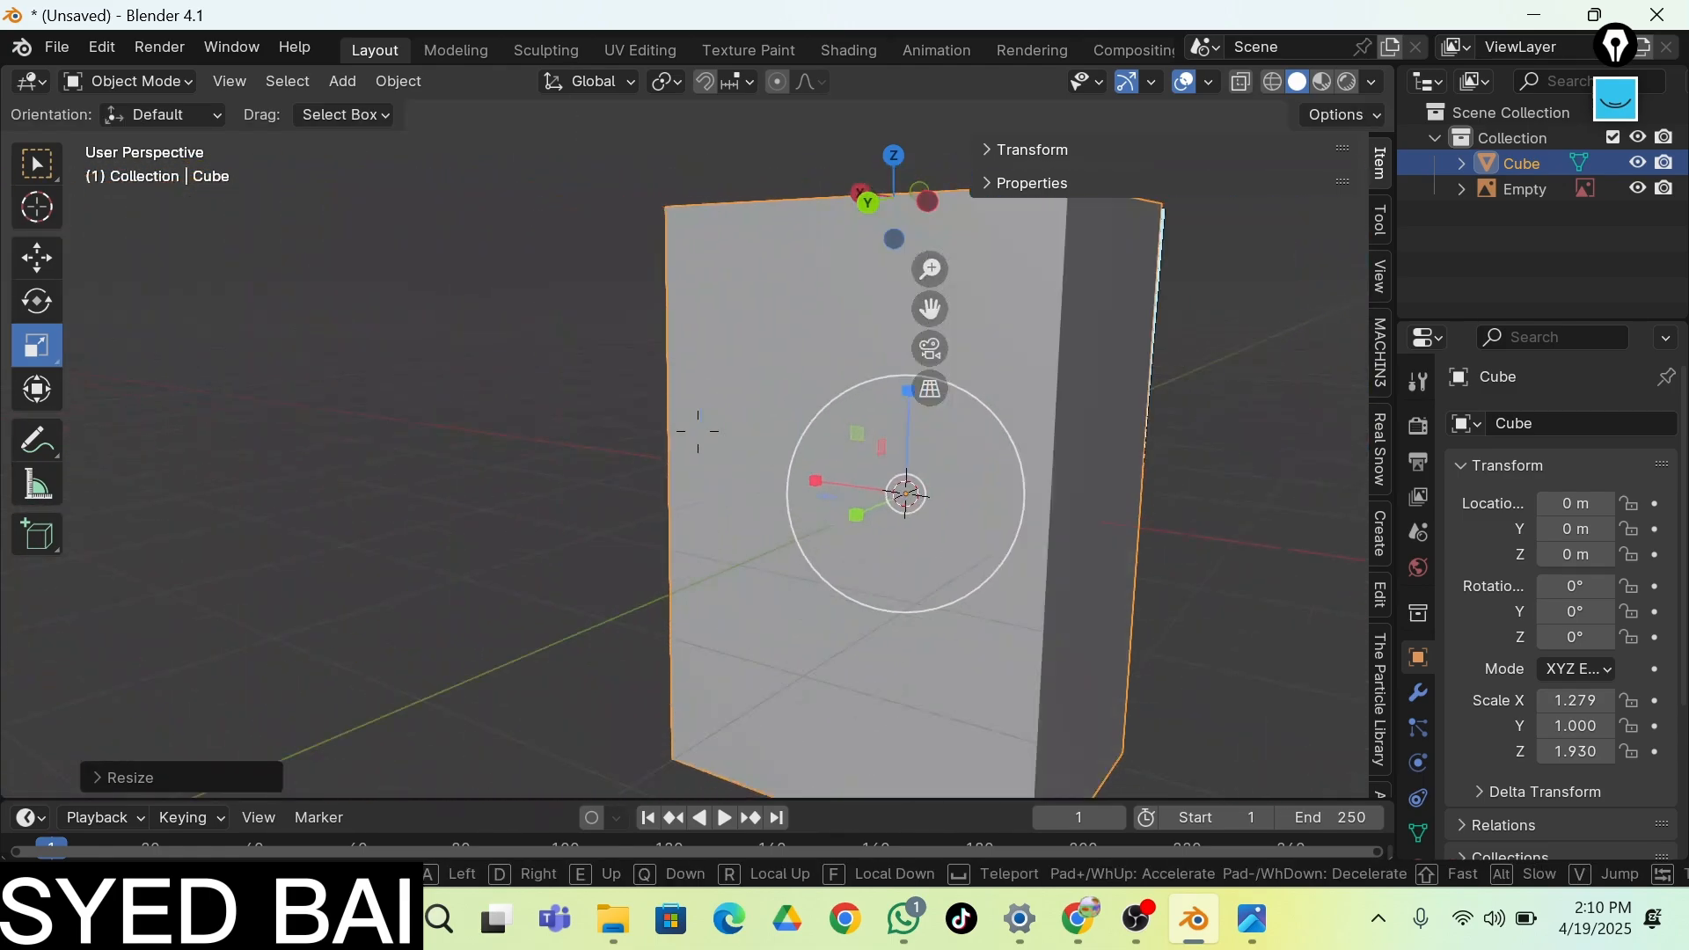
key(s)
click(698, 431)
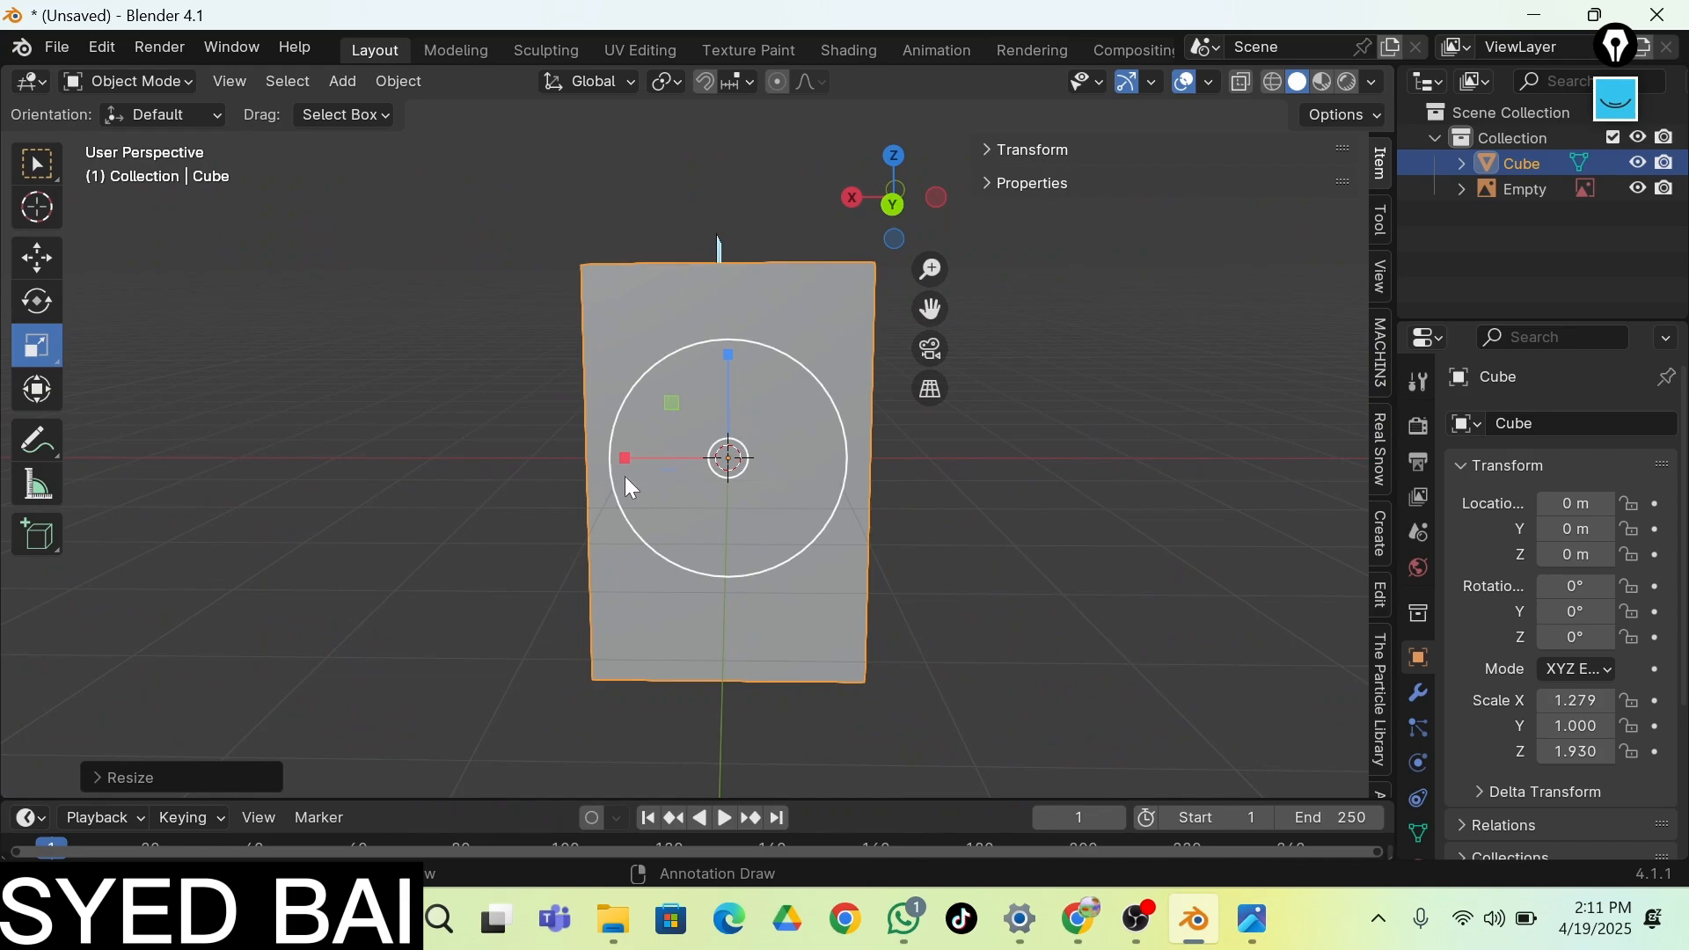
drag(627, 460, 642, 534)
key(s)
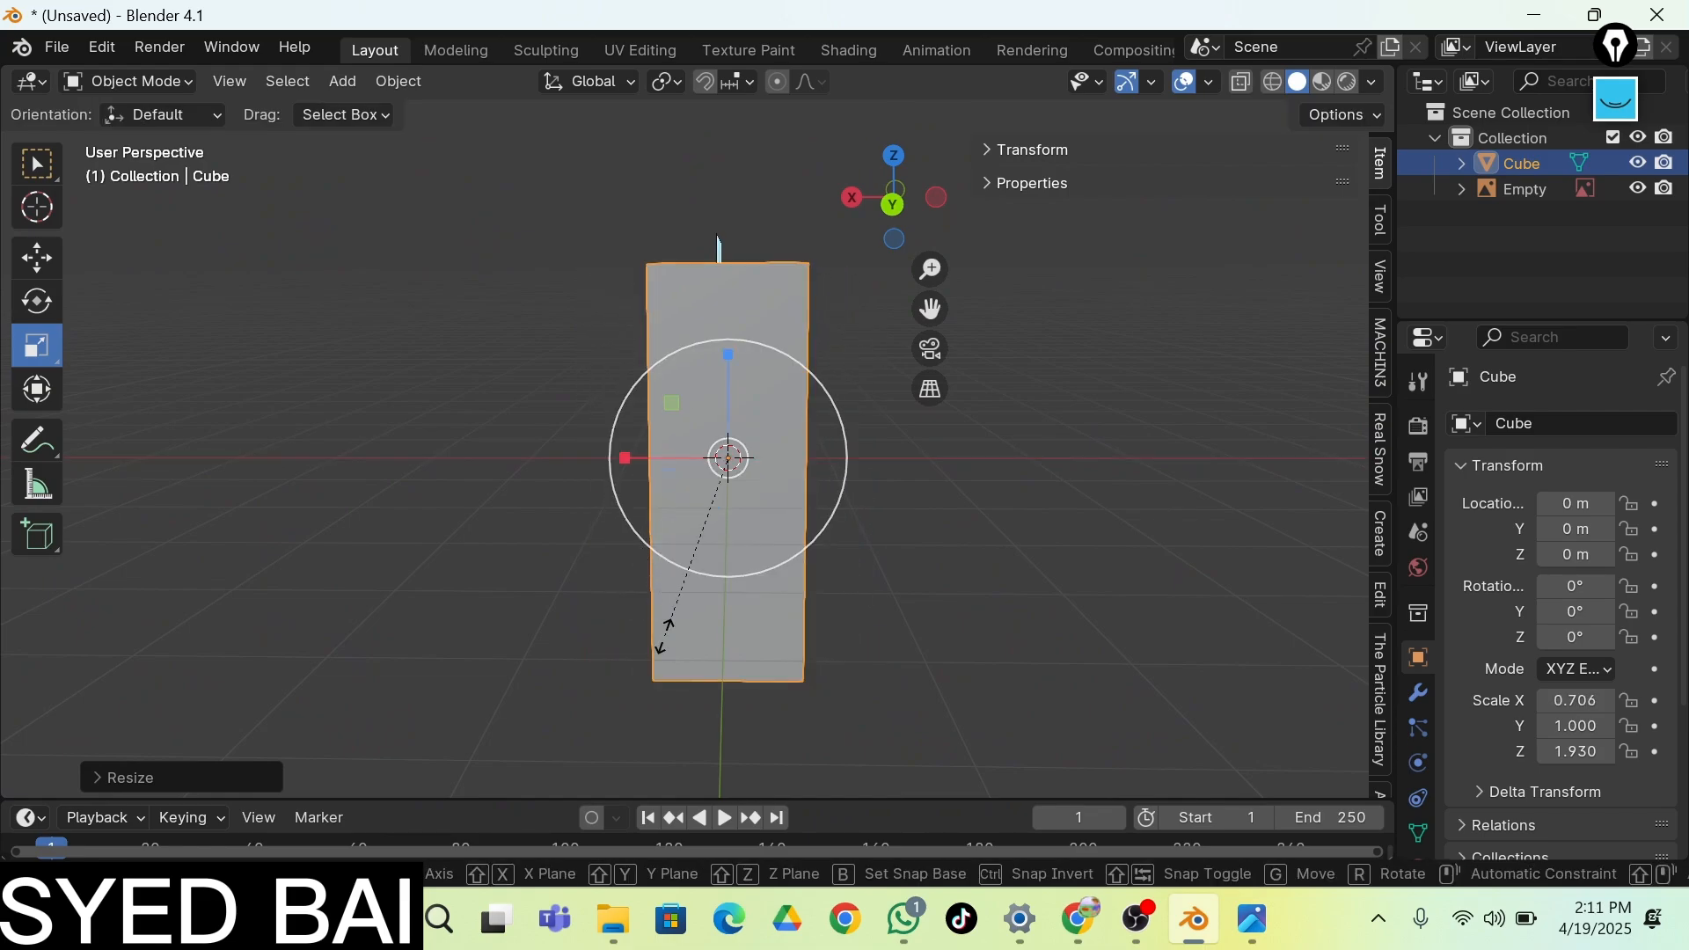
click(664, 634)
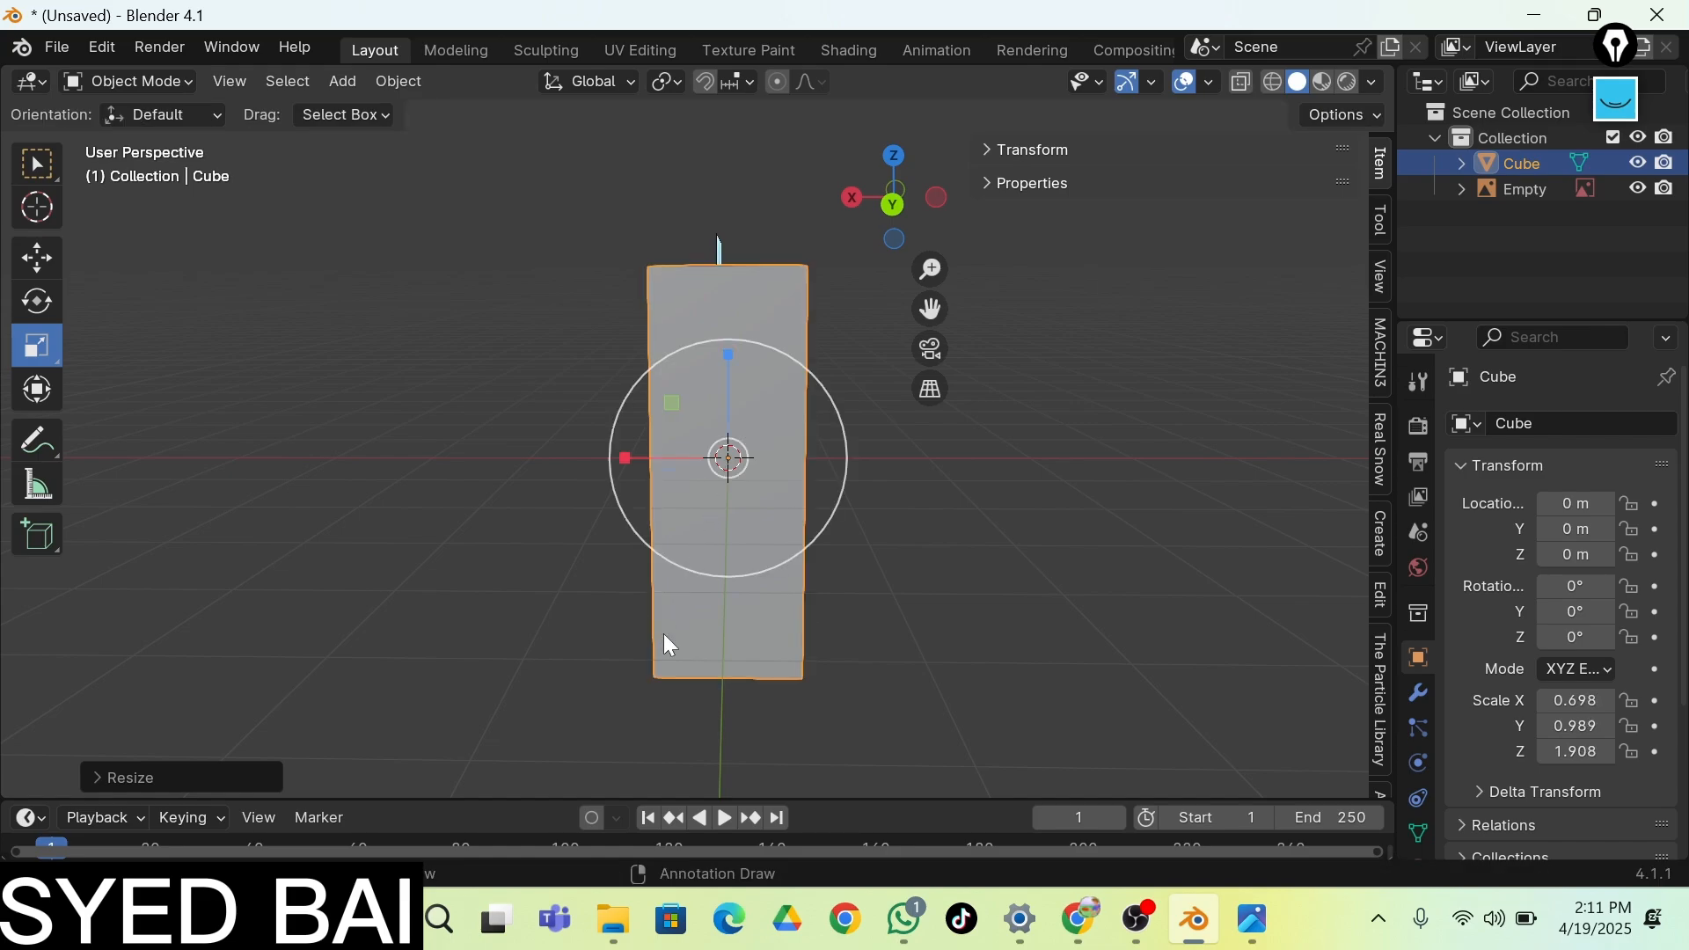
key(s)
key(x)
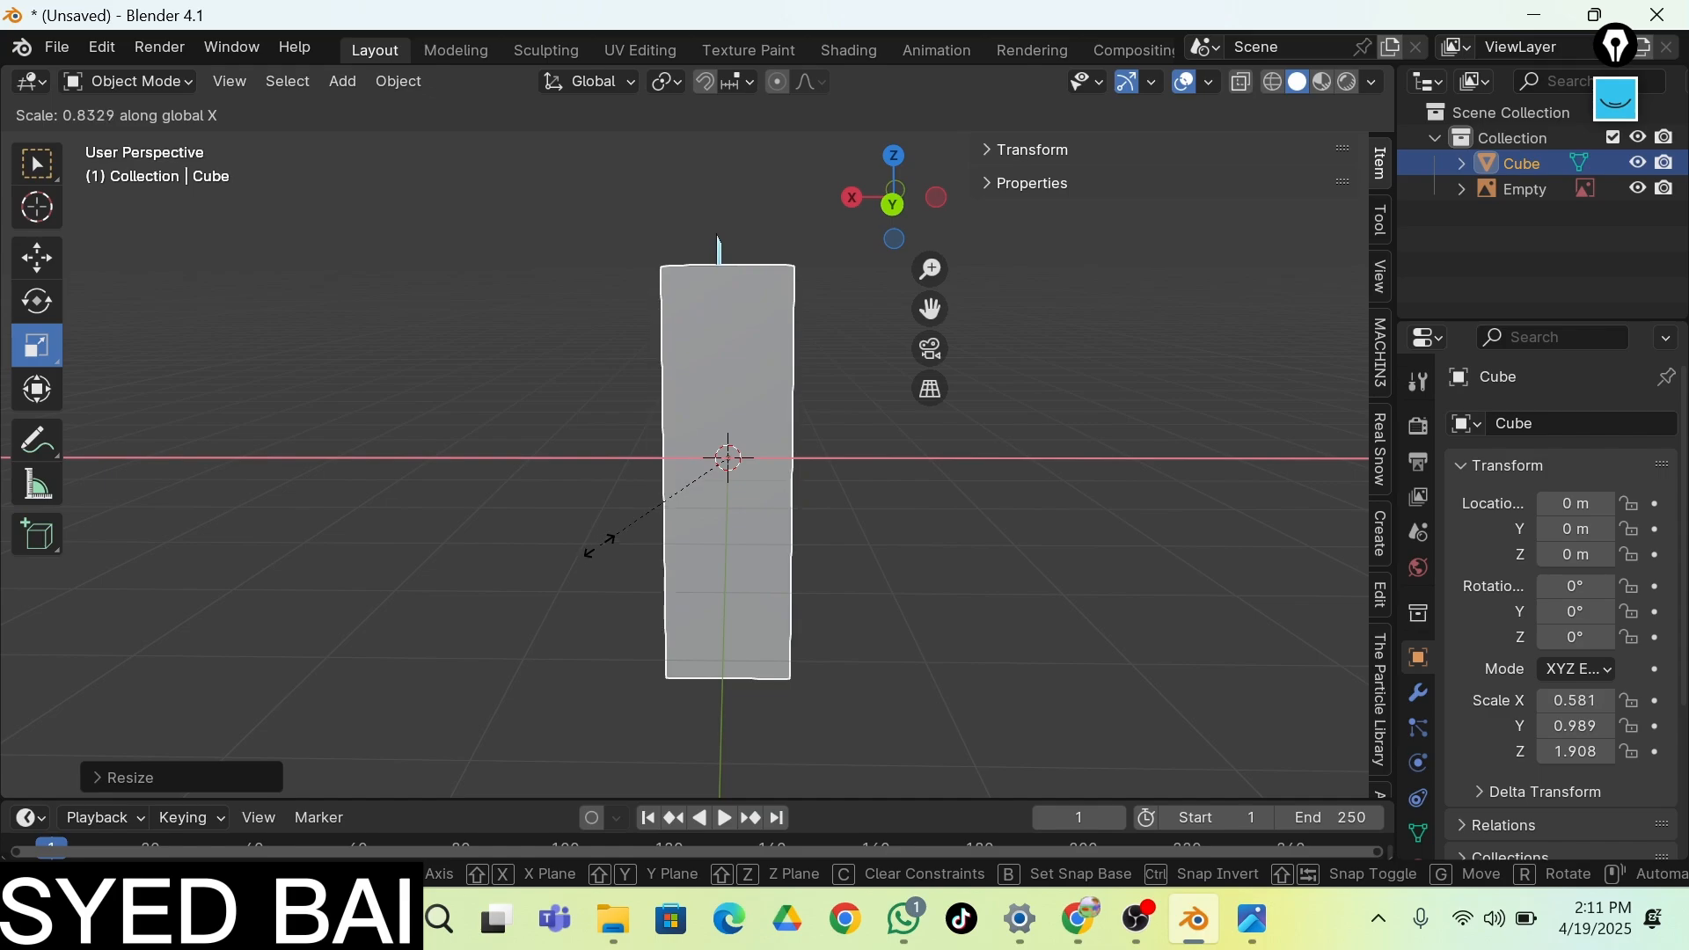
click(593, 546)
Match the block to the reference bottle's proportions, scaling it to about 0.63 along X, 1.44 along Y and 1.70 along Z
drag(945, 174, 897, 251)
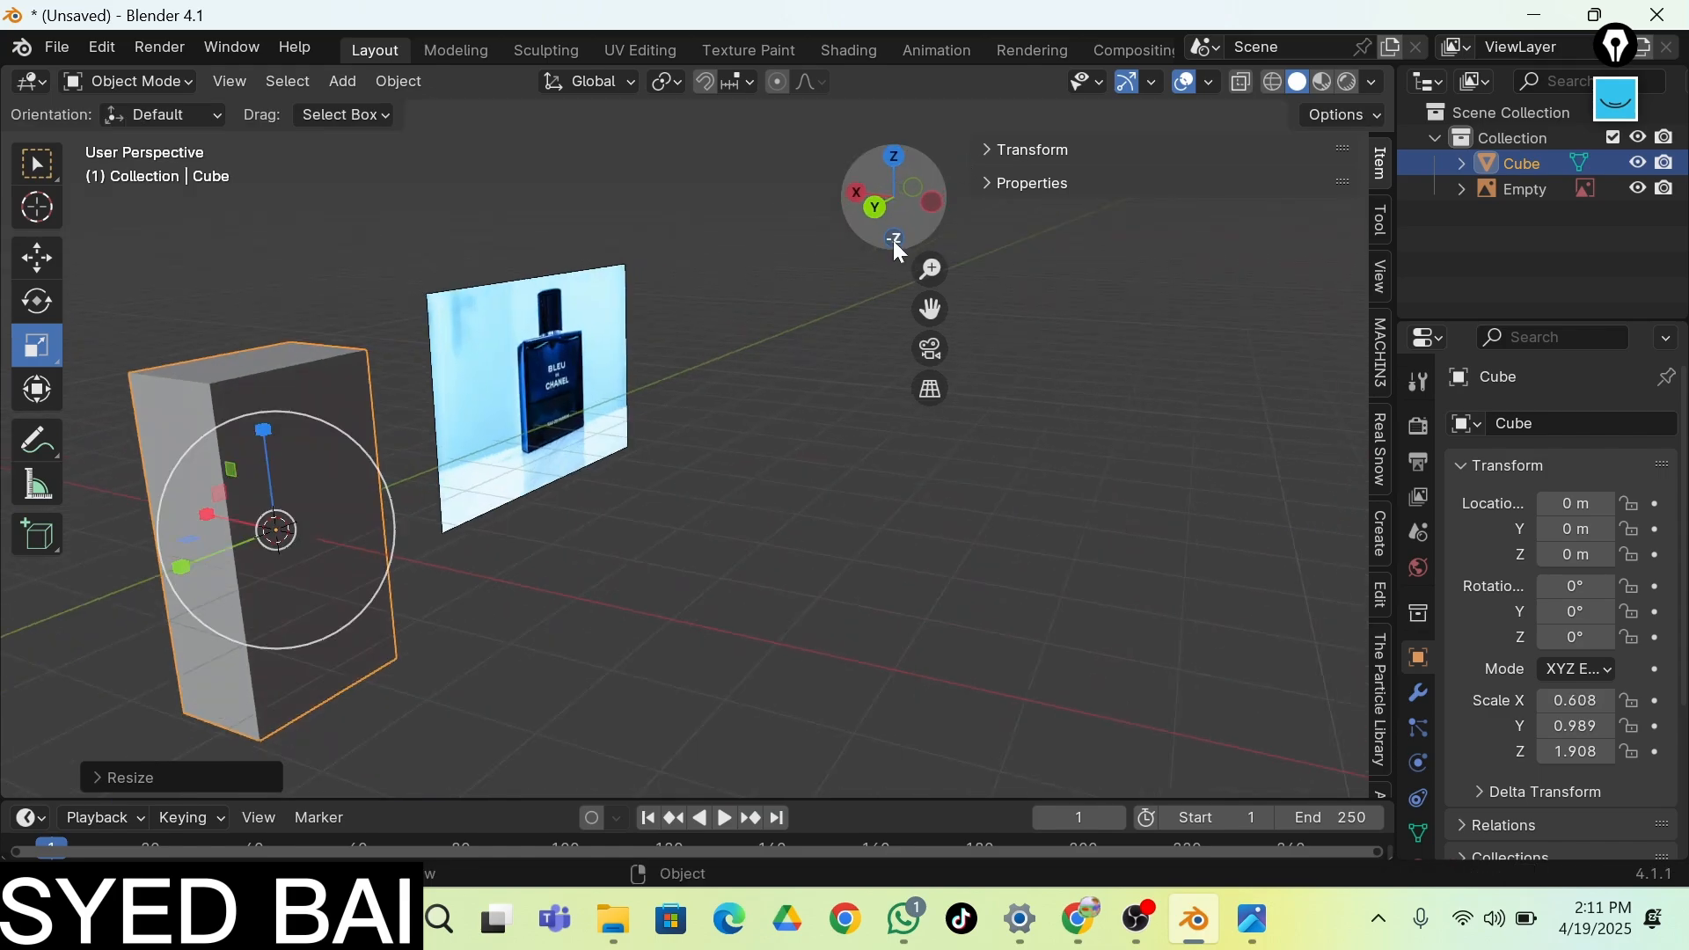
key(shift+grave)
key(d)
key(w)
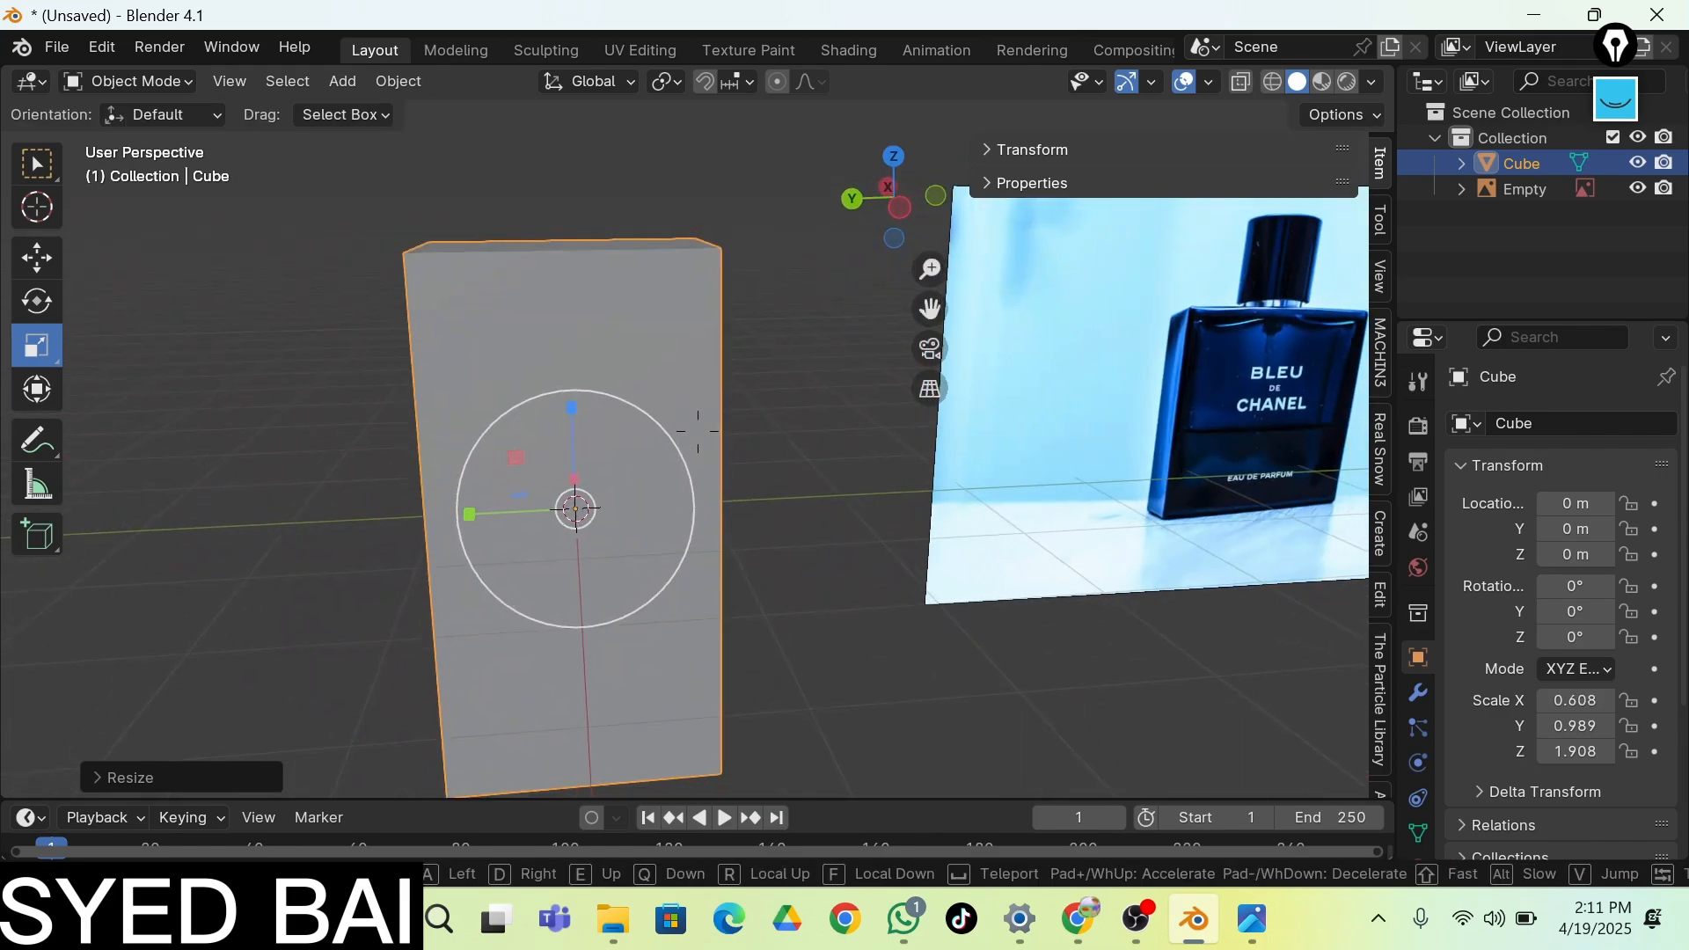
key(s)
click(697, 431)
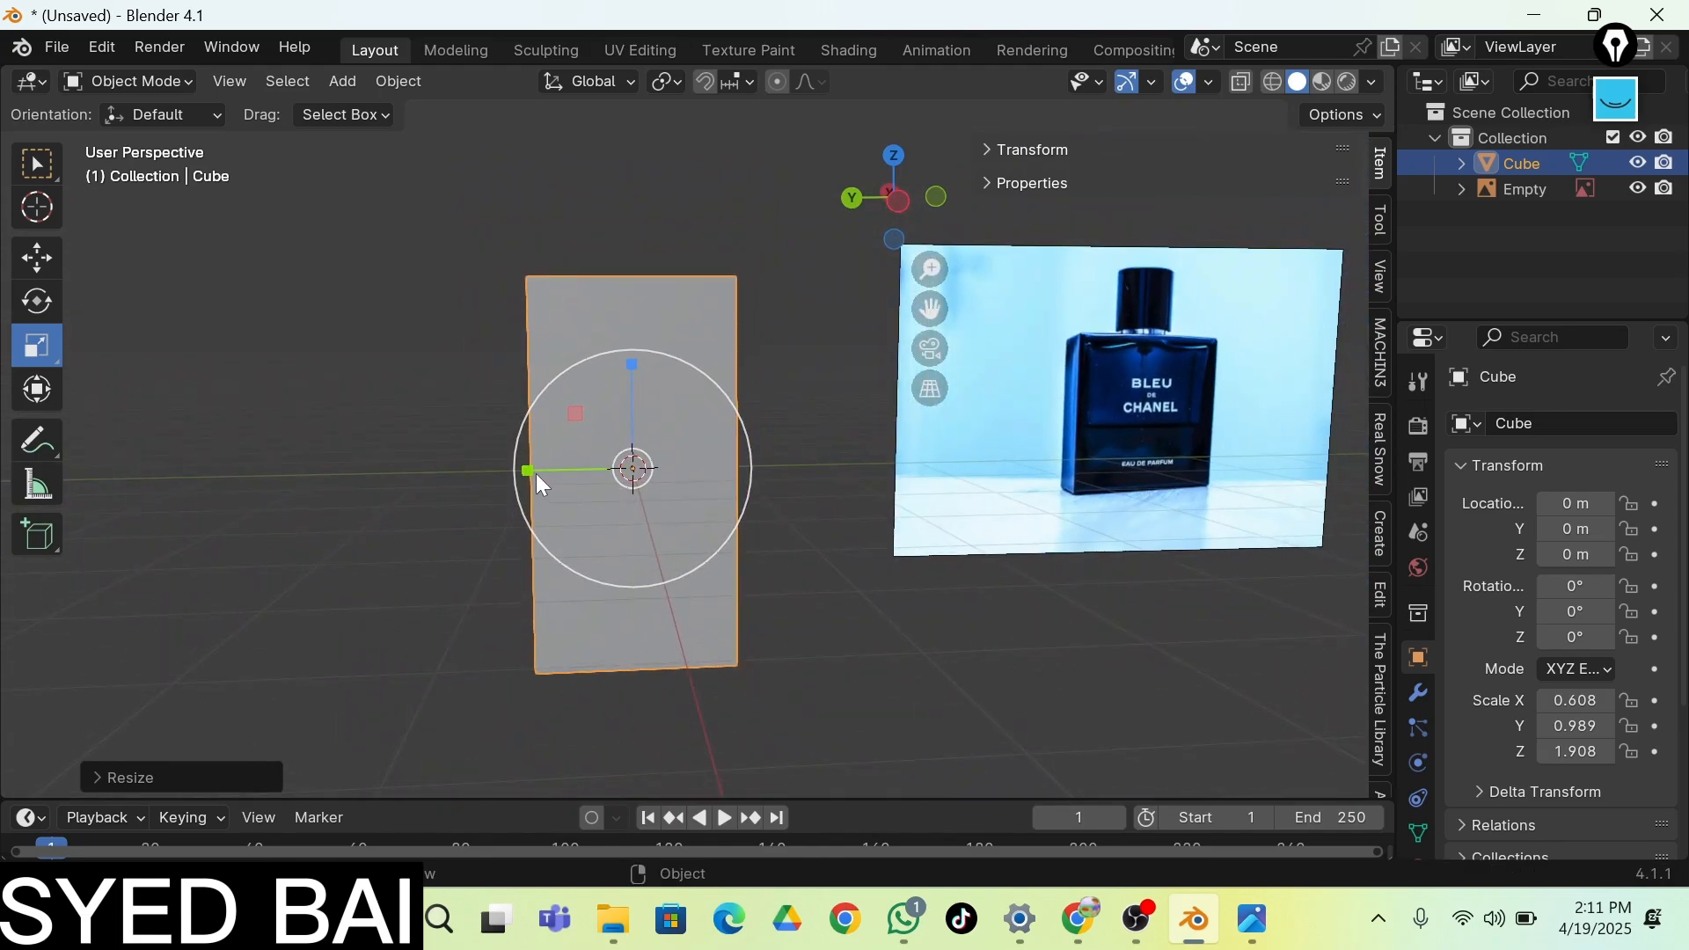
drag(536, 473, 493, 472)
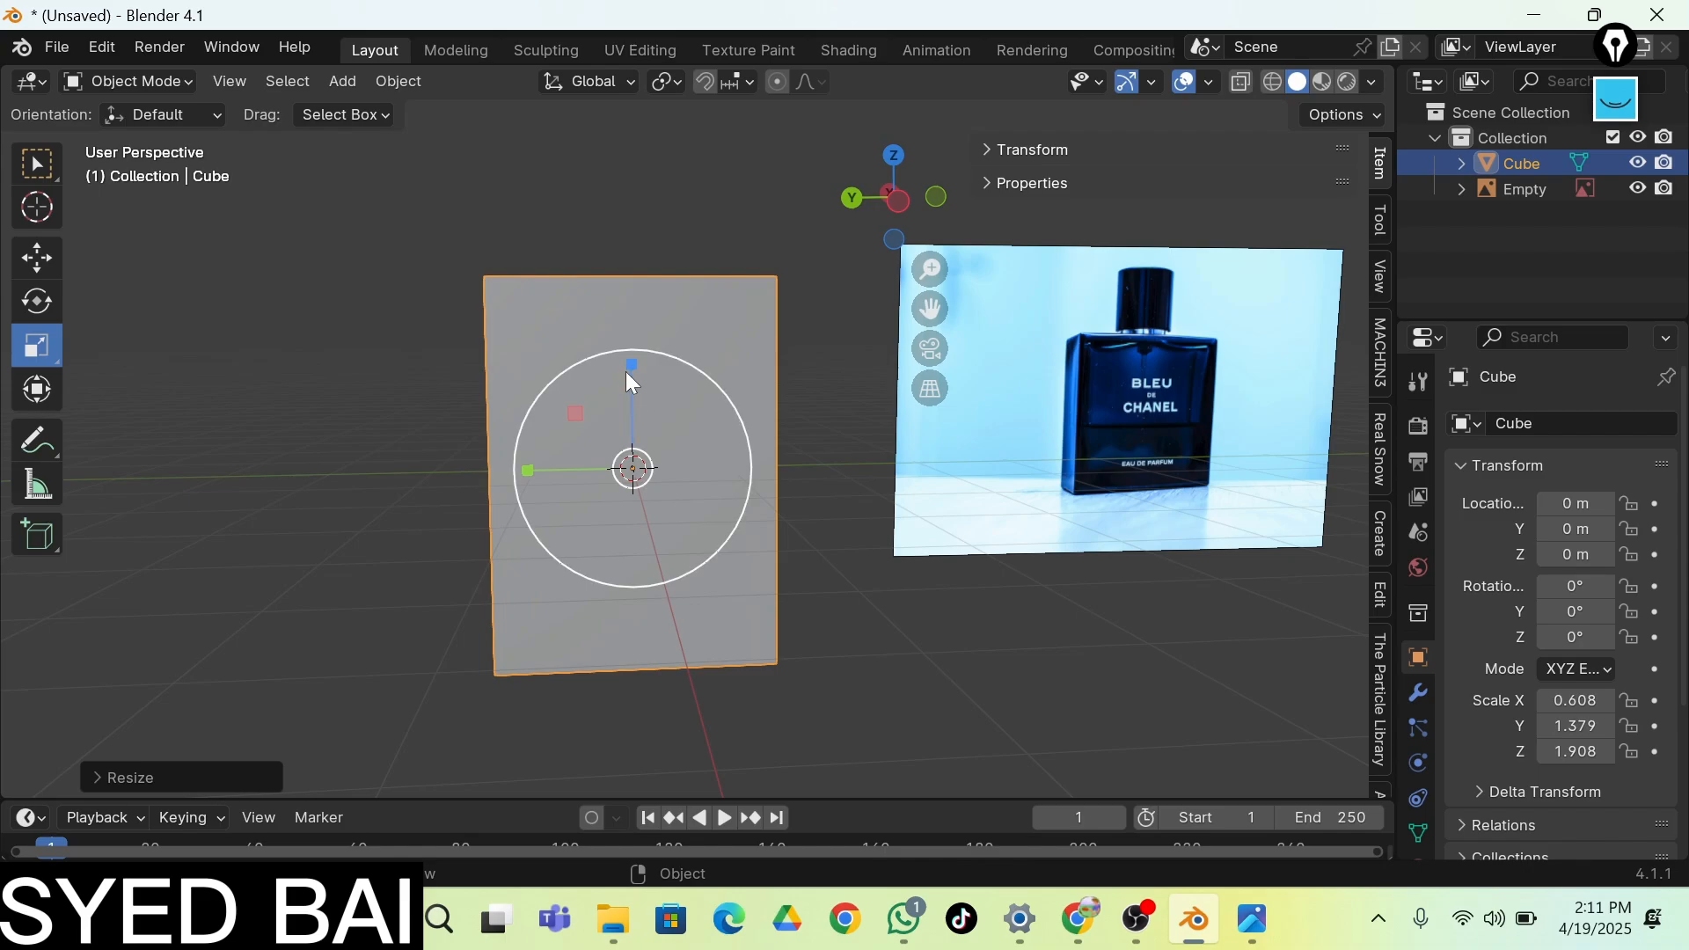
drag(625, 371, 672, 403)
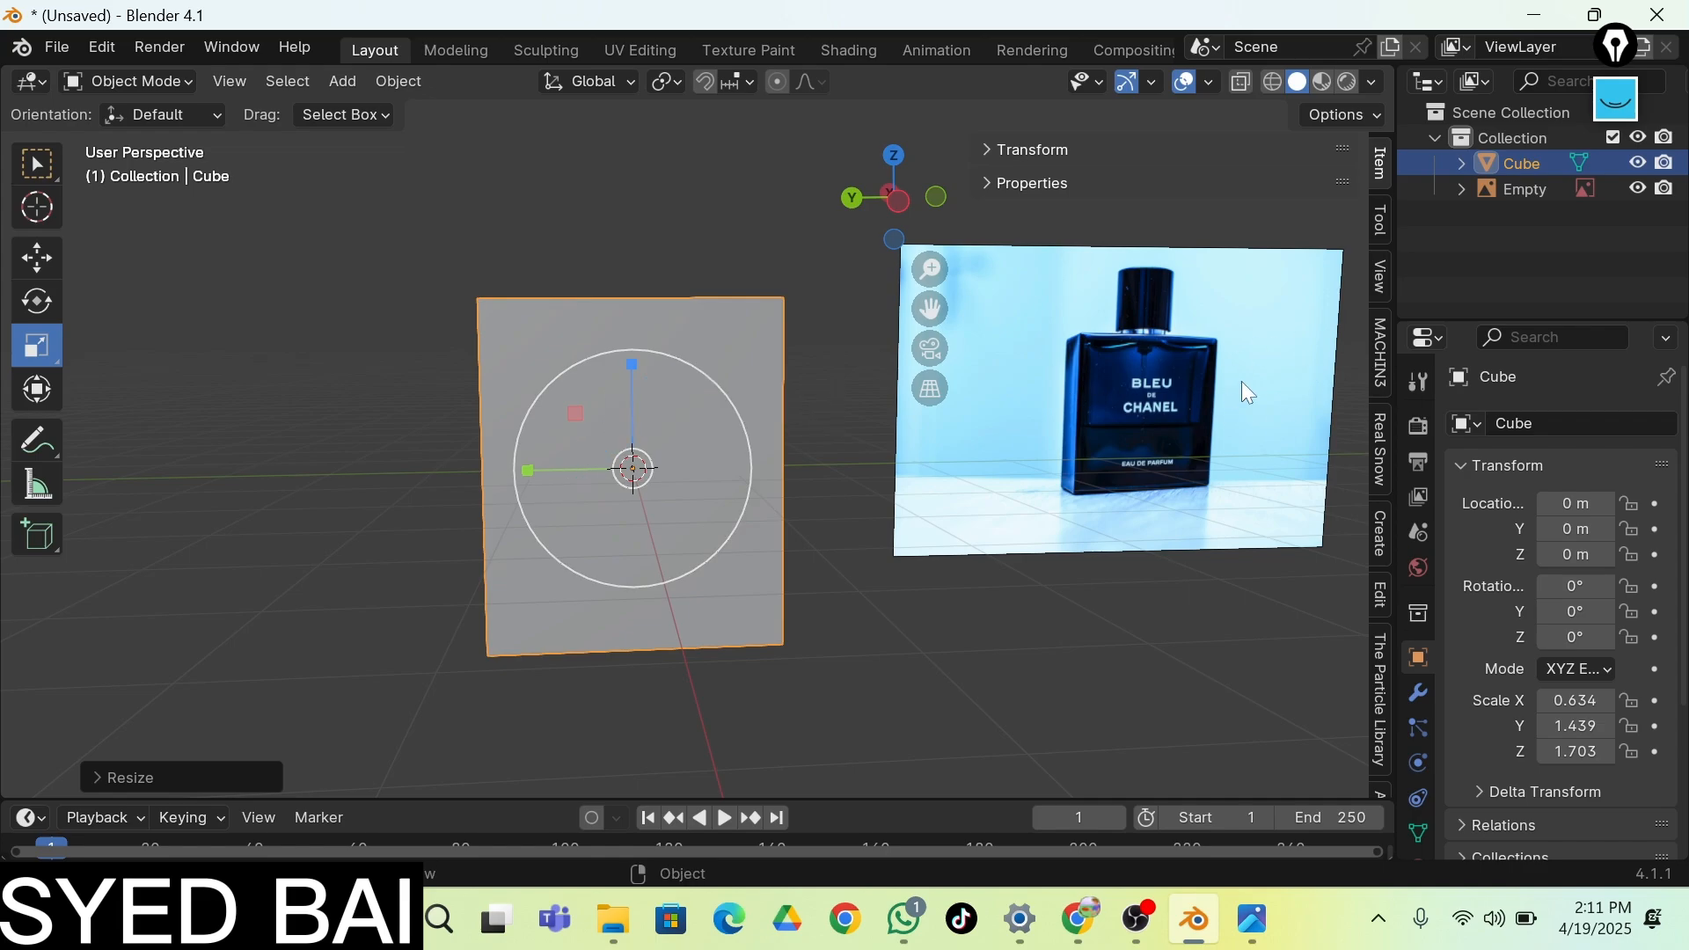
Reduce the bottle block's depth to an X scale of about 0.57
key(shift+grave)
key(d)
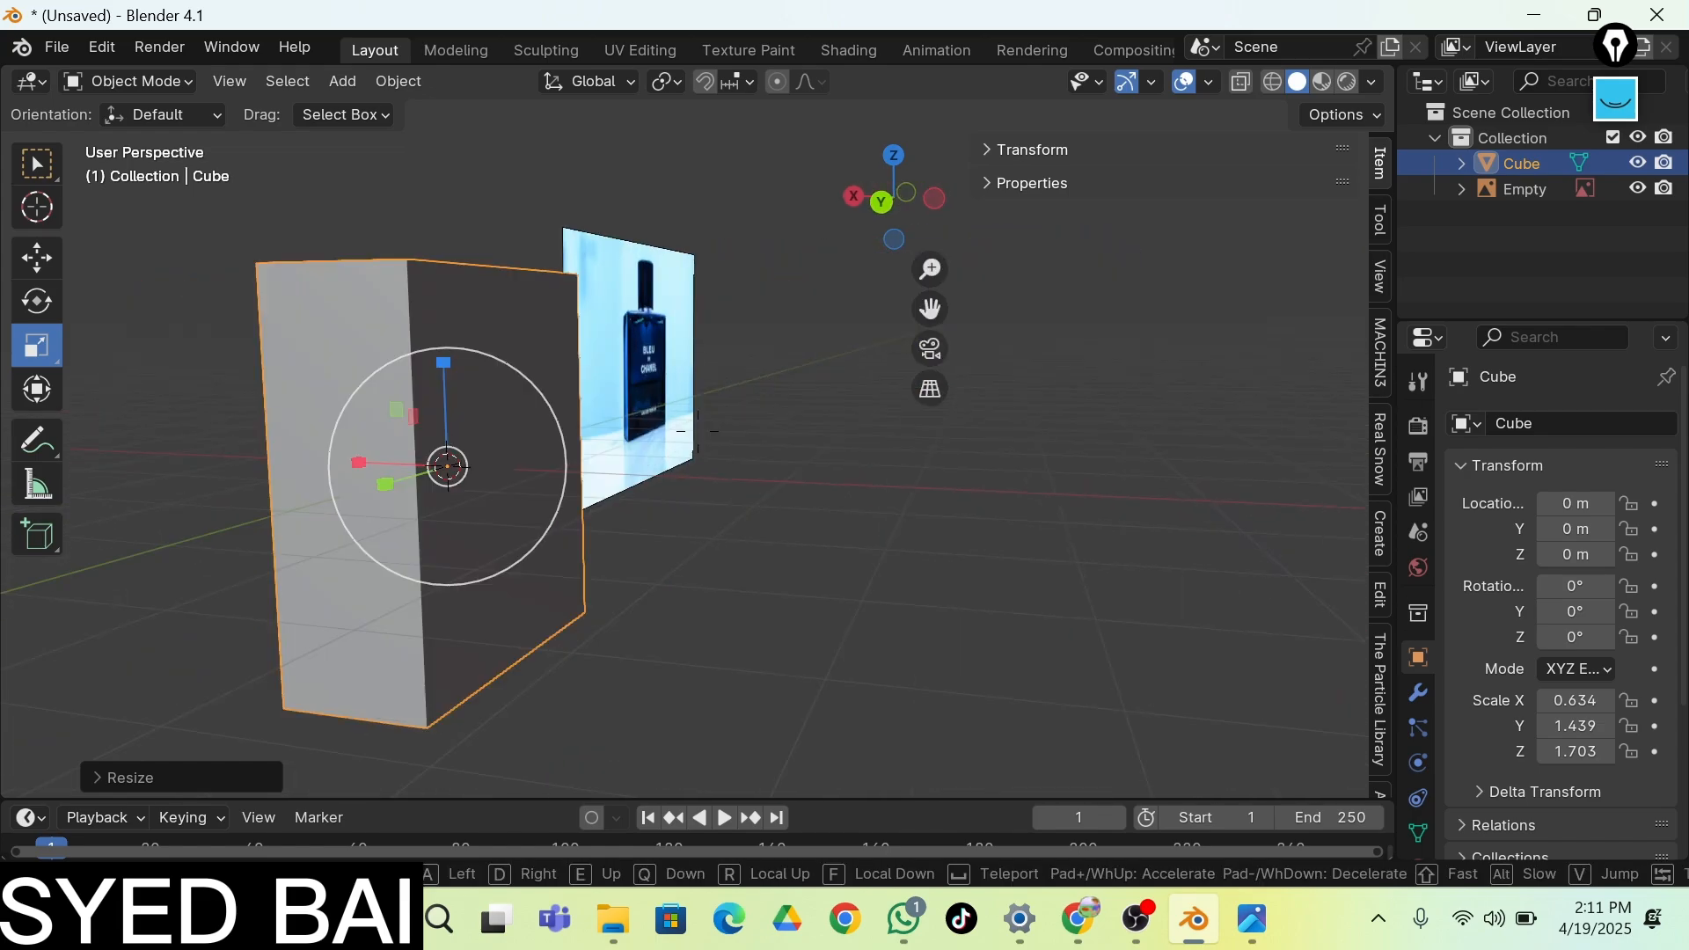
key(a)
click(737, 408)
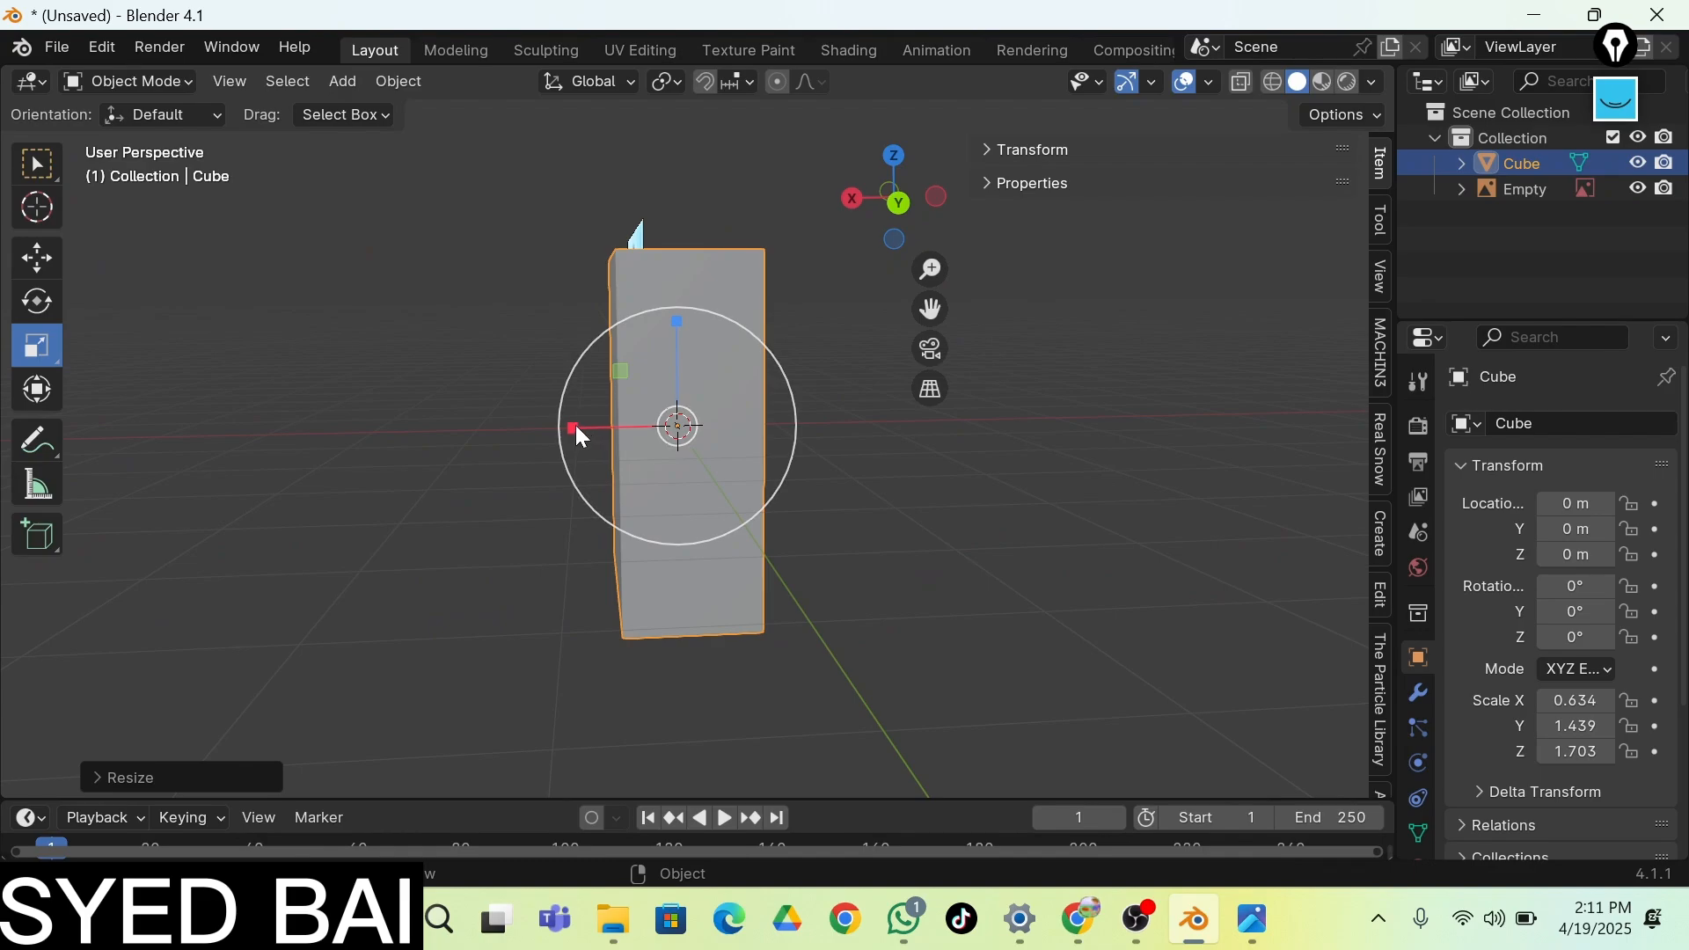
drag(575, 426, 586, 427)
Deselect the bottle block and add a cylinder mesh at the world origin for the cap
key(shift+grave)
key(a)
key(w)
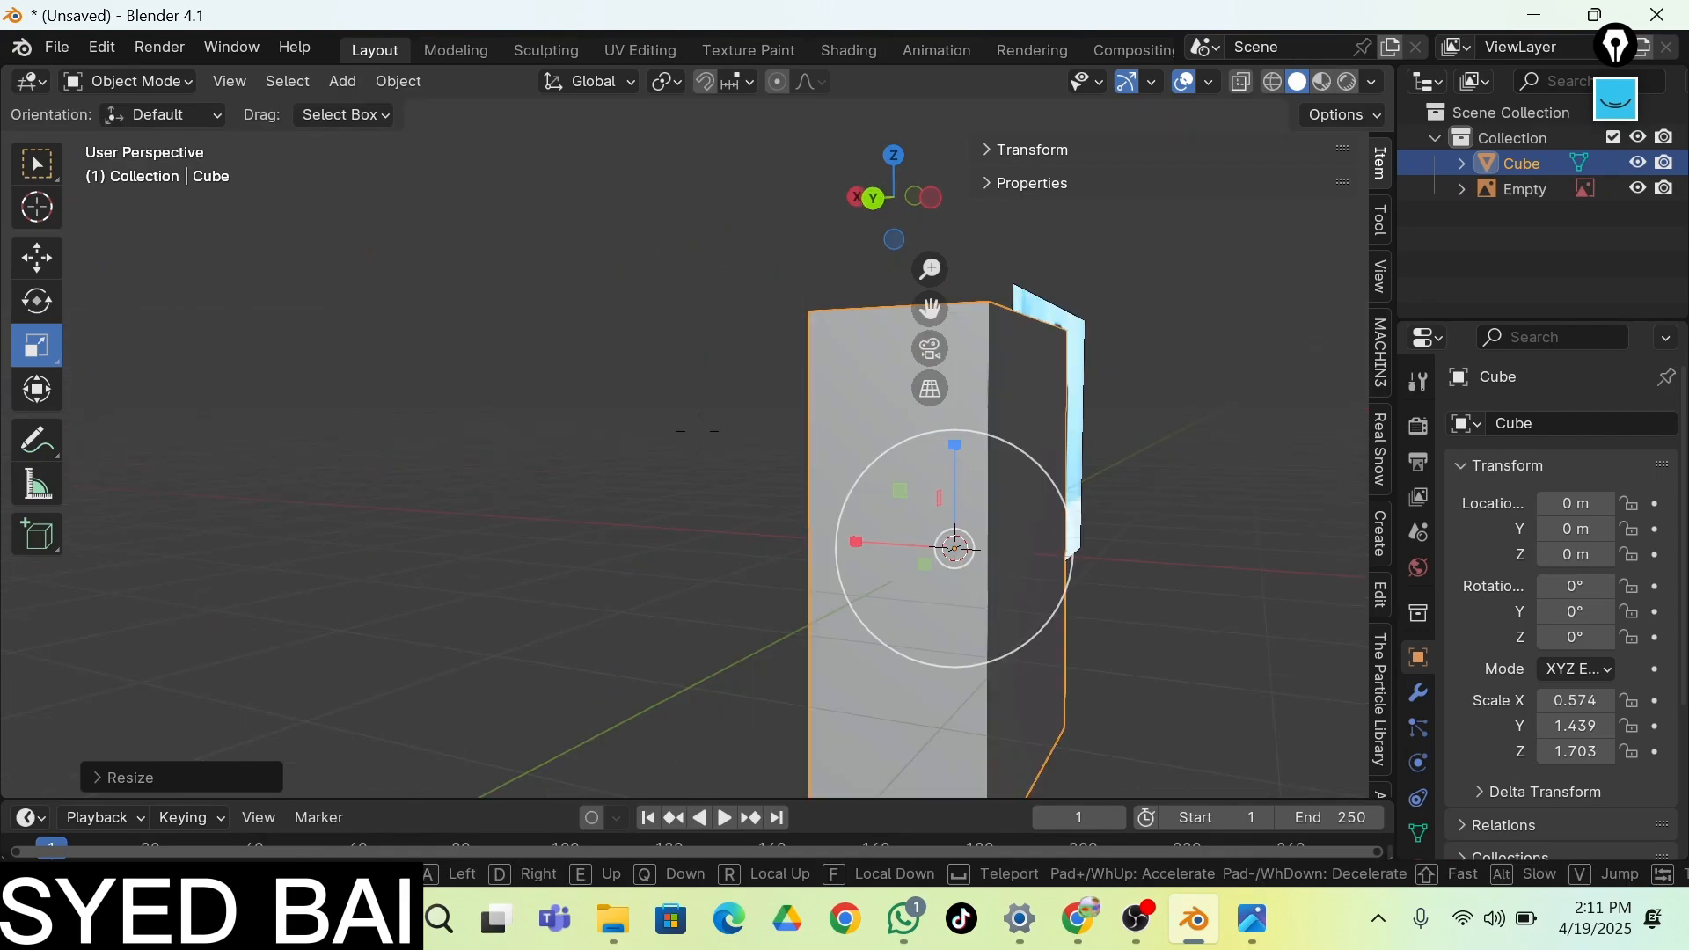
key(s)
click(840, 452)
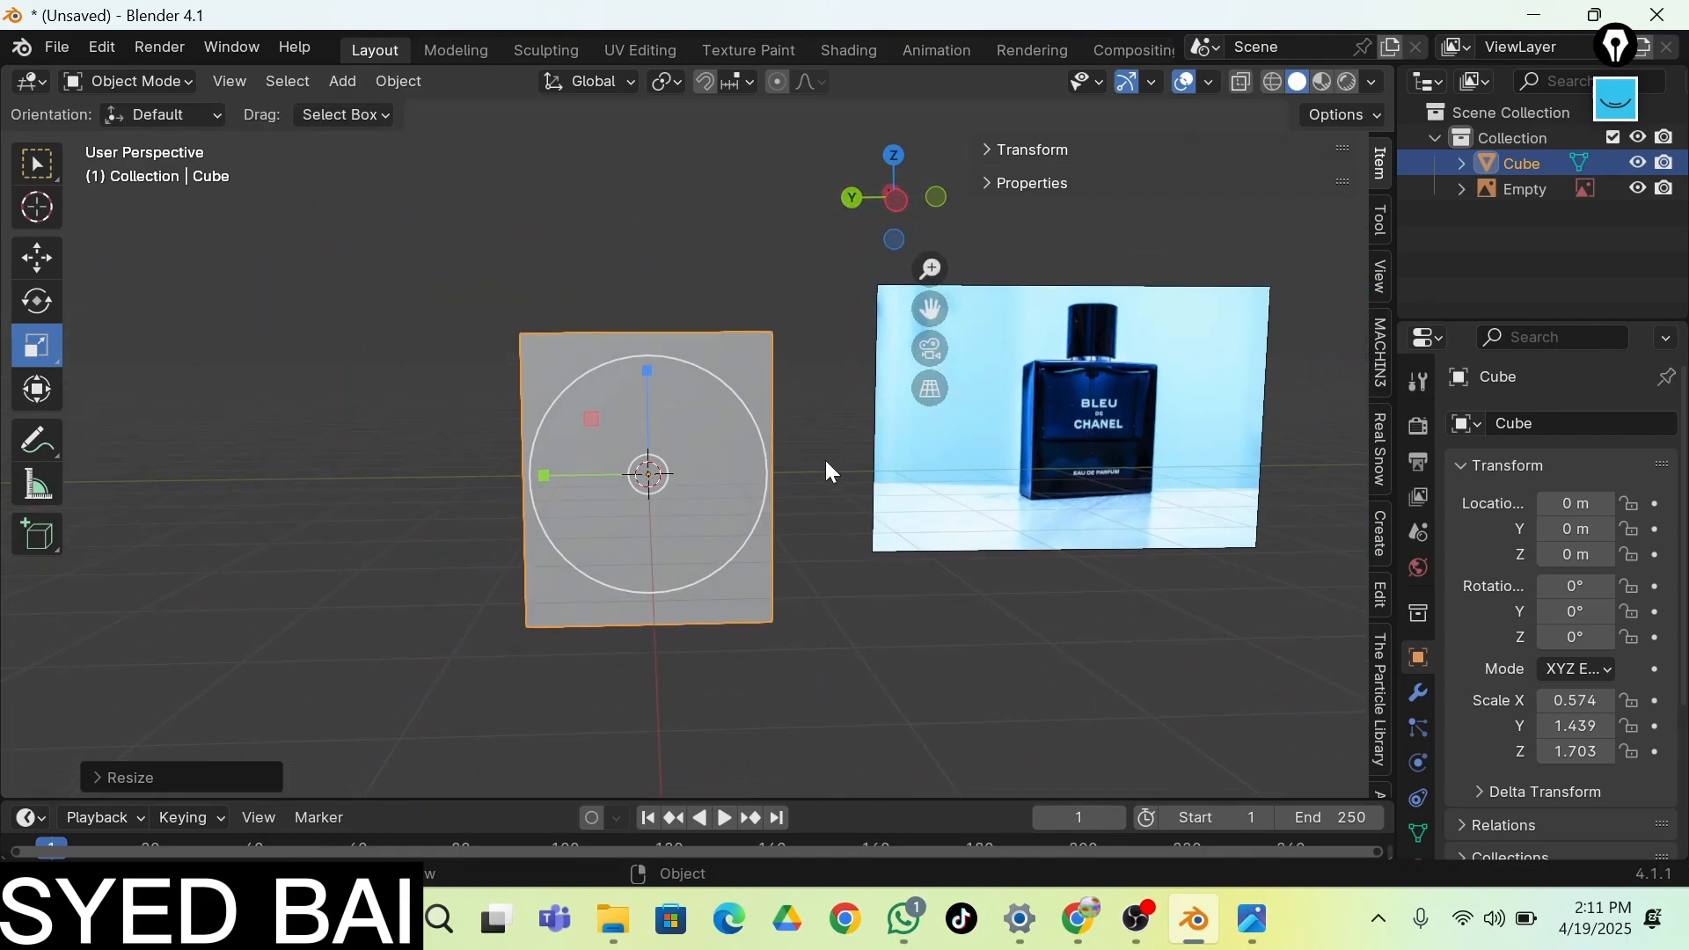
click(831, 563)
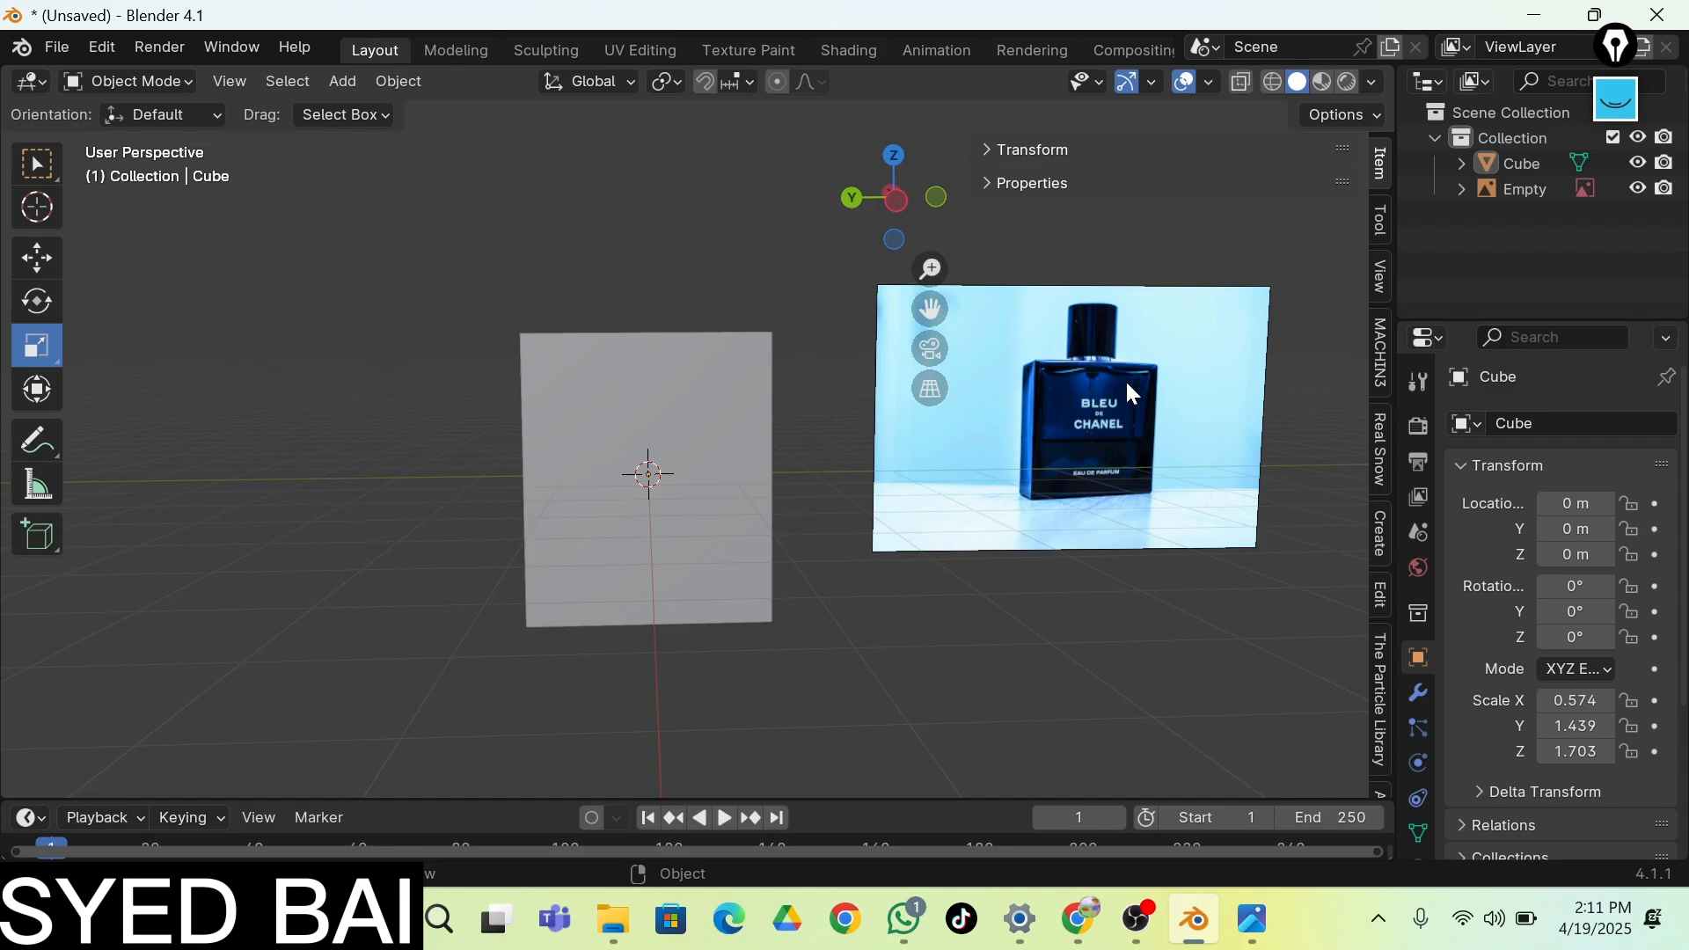
click(336, 85)
mouse_move(367, 113)
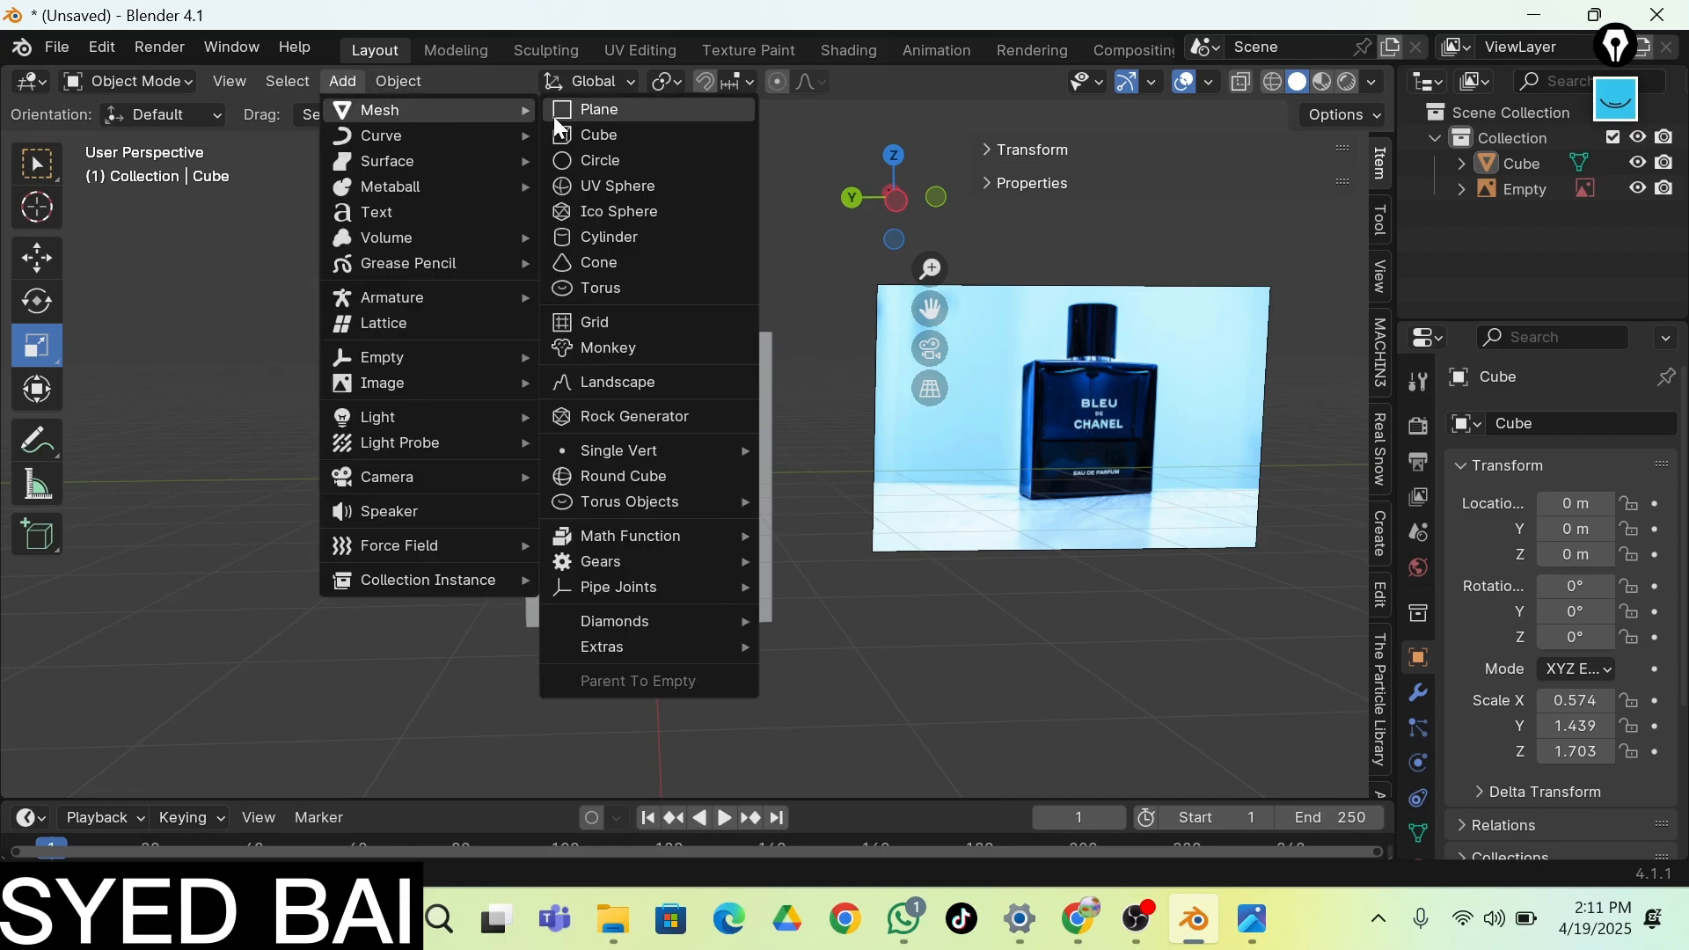
click(600, 234)
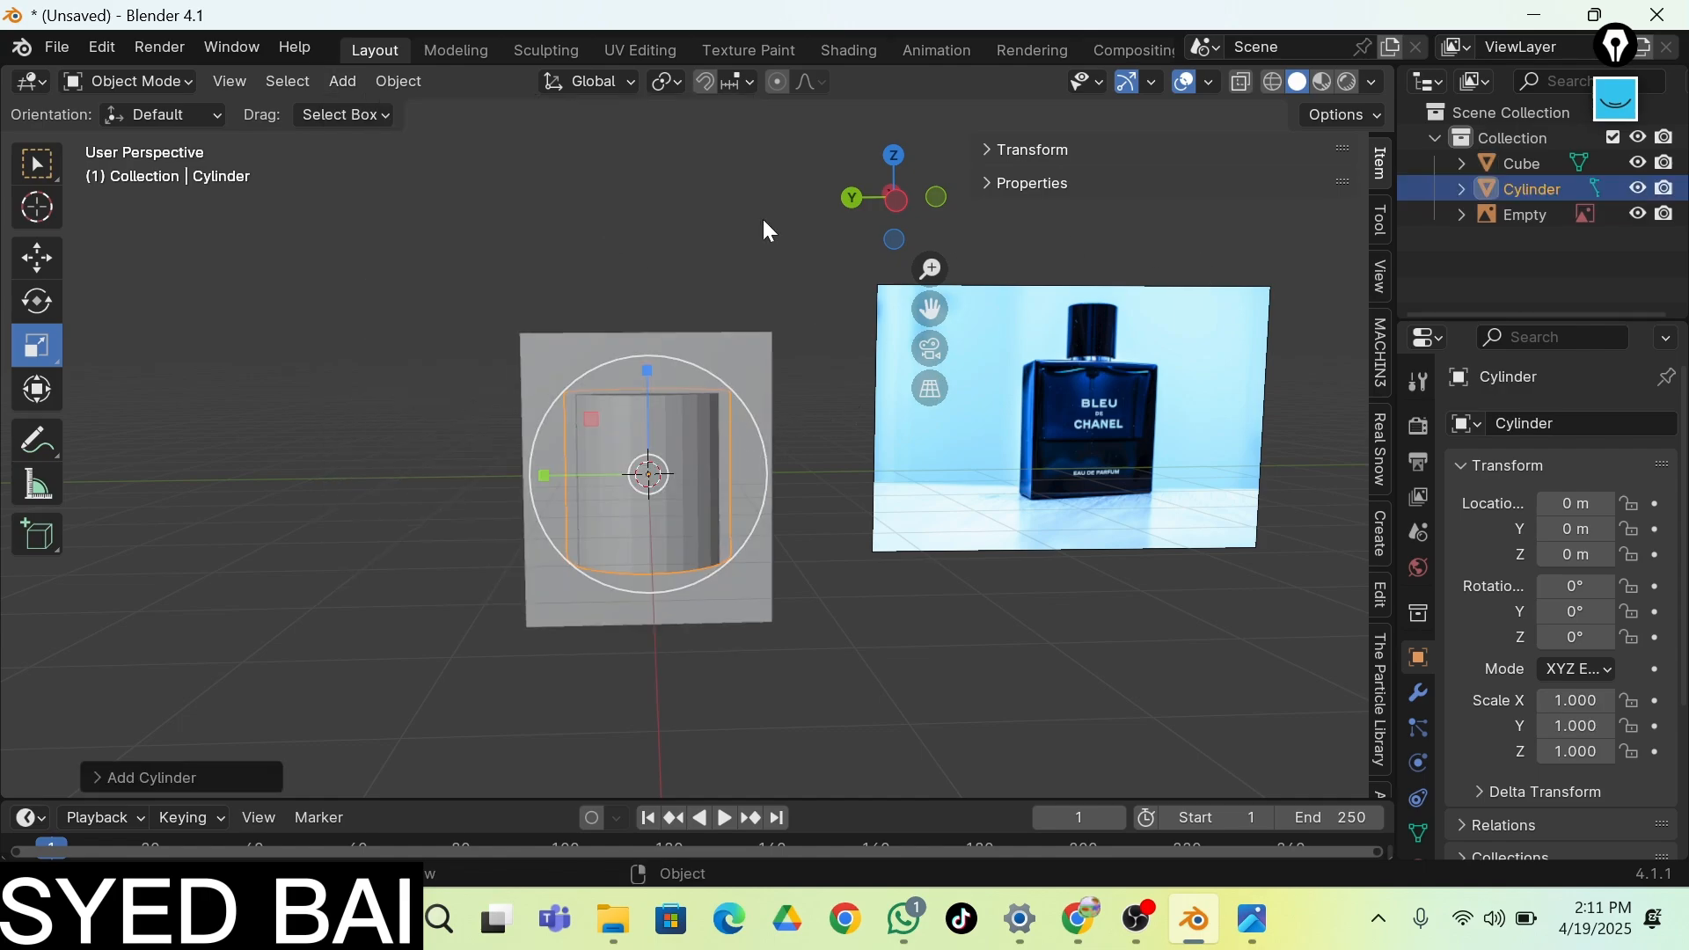
Move the cylinder straight up along Z to about 2.63 m, above the bottle block
mouse_move(916, 238)
mouse_down()
mouse_move(946, 290)
mouse_move(892, 241)
mouse_up()
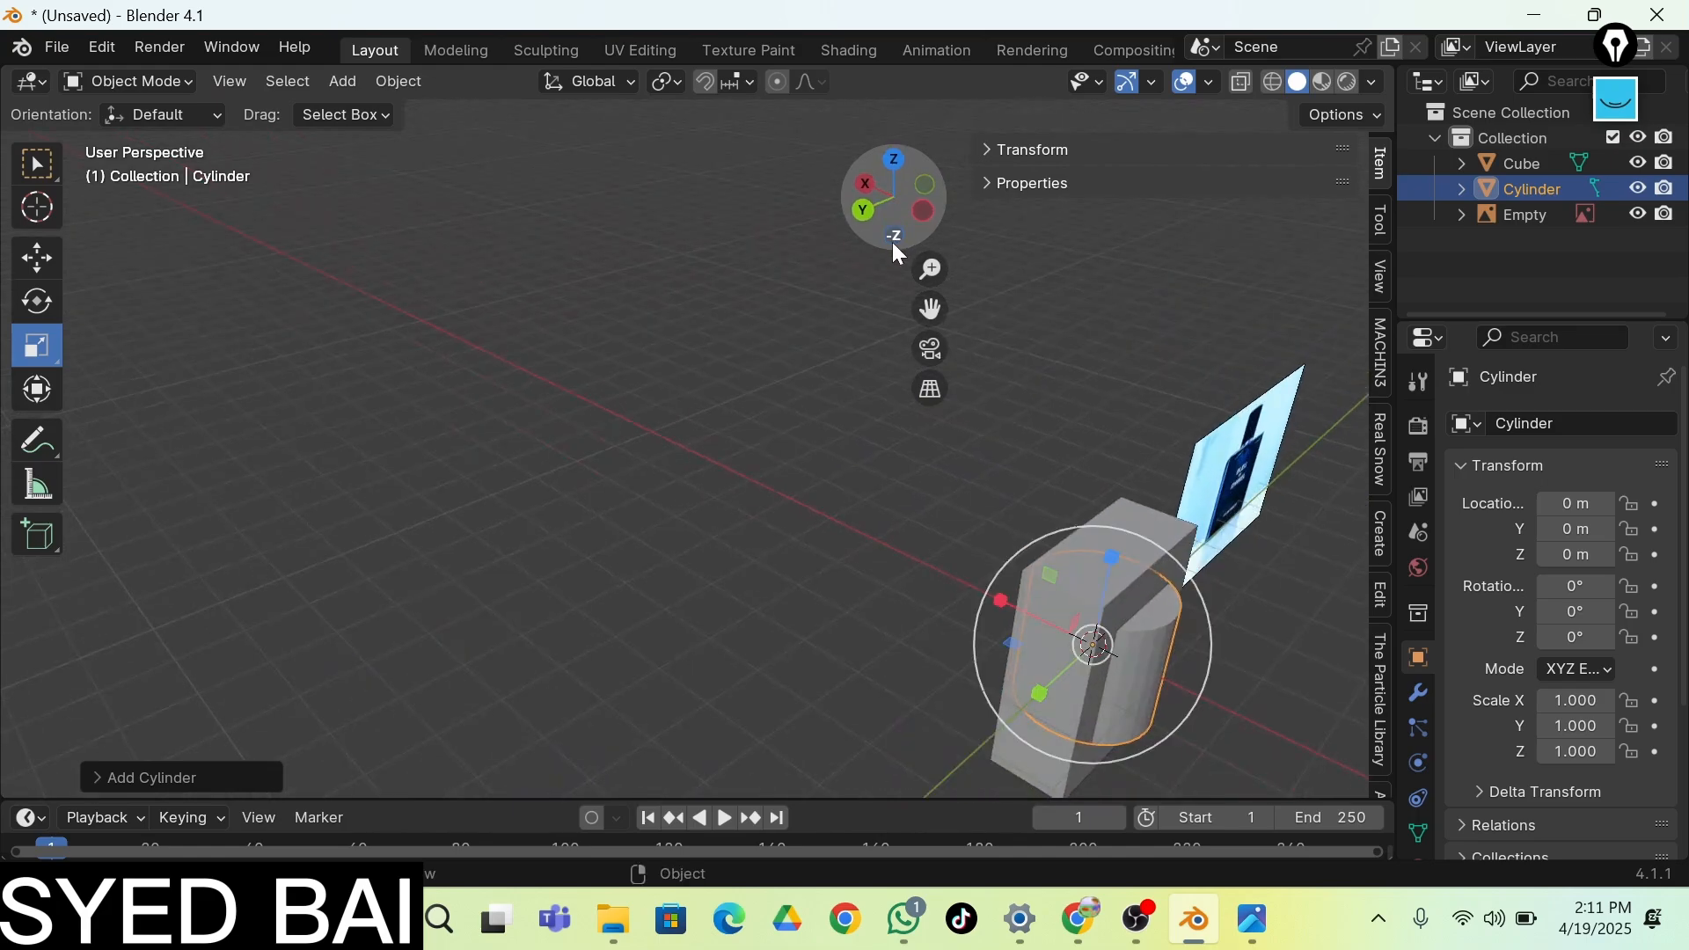
key(shift+grave)
key(w)
key(a)
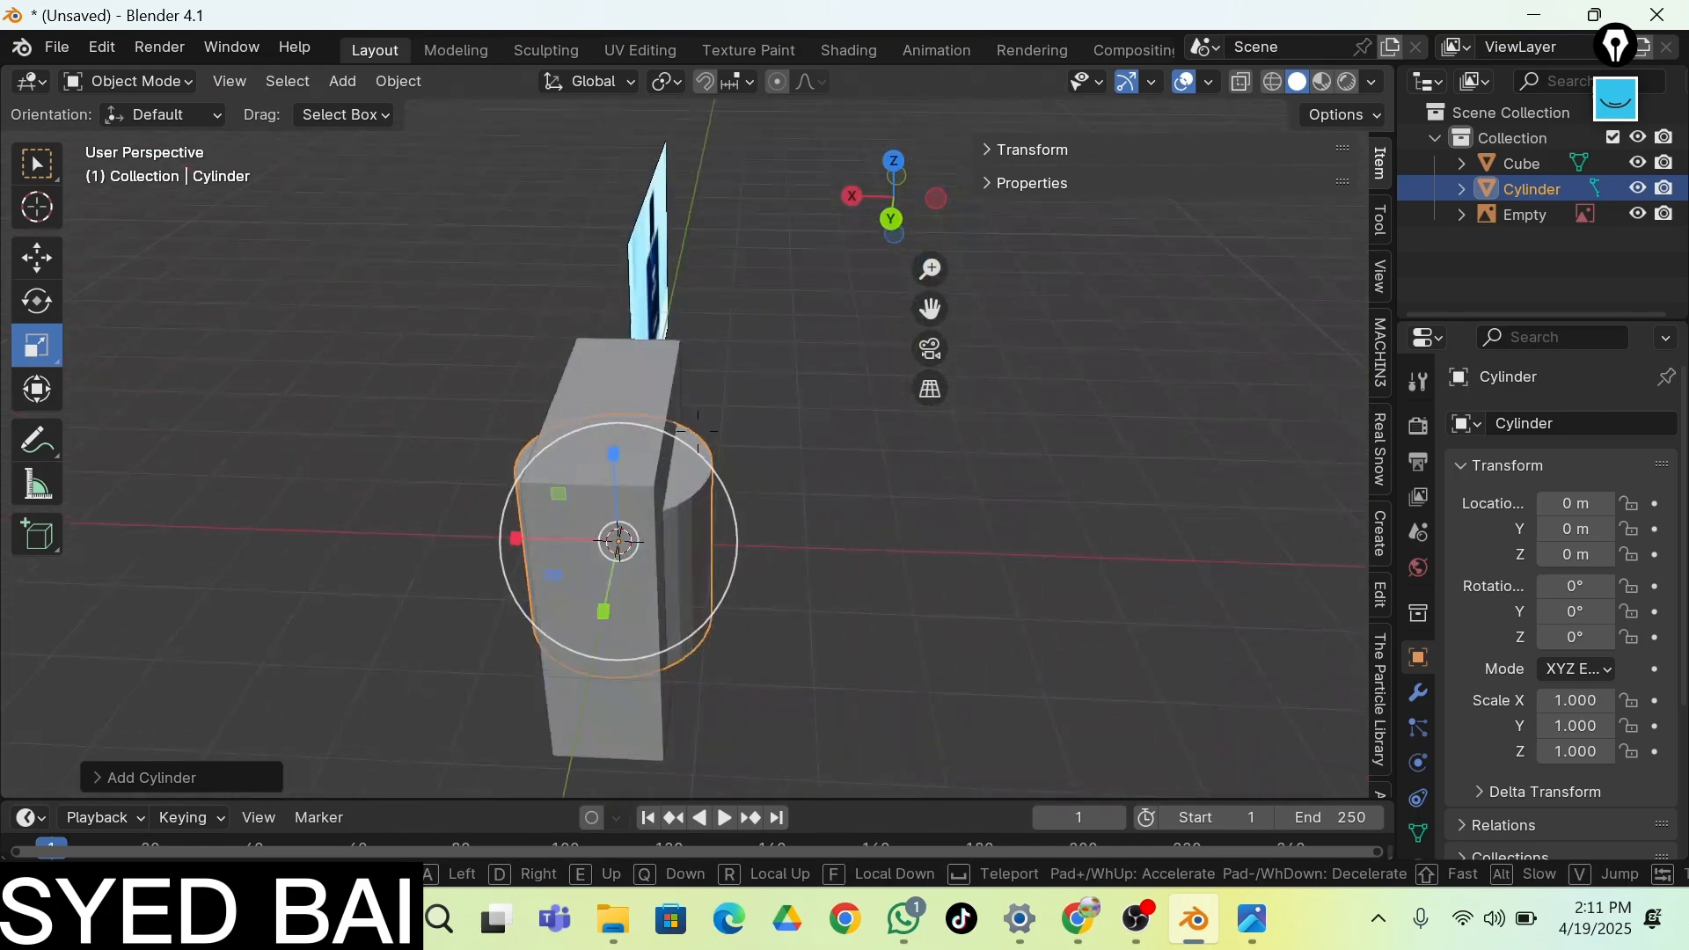
key(d)
key(a)
key(s)
click(816, 347)
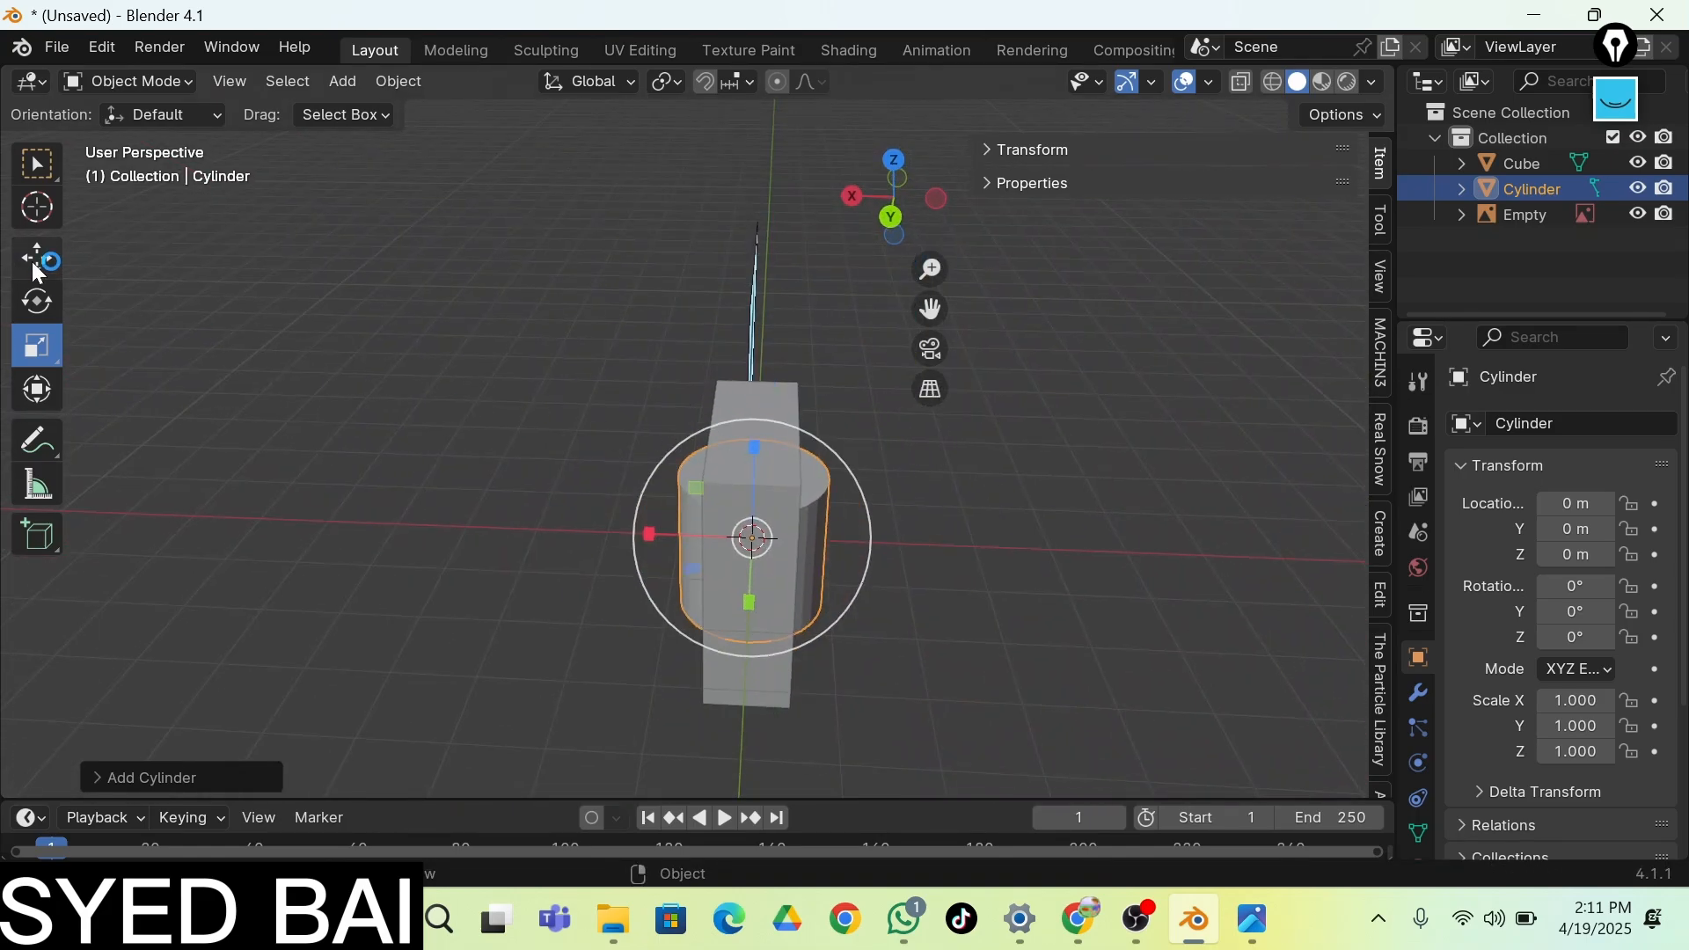
key(shift+space)
key(g)
drag(758, 475, 769, 291)
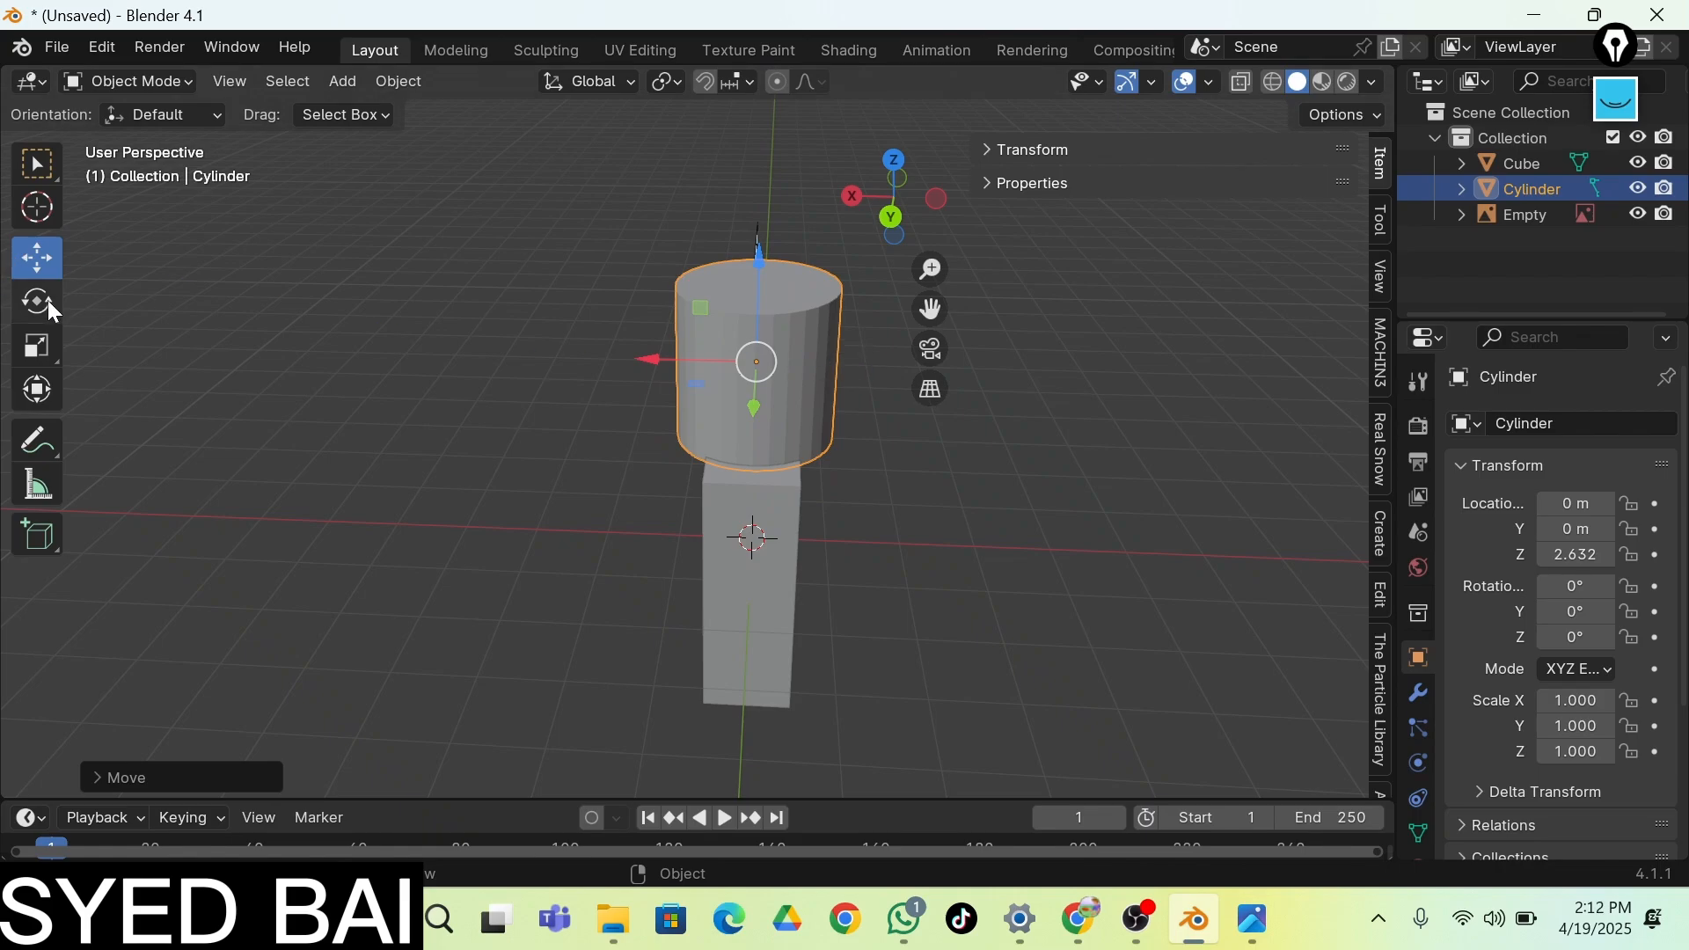
Scale the cylinder uniformly to about 0.47 and lower it to Z of about 2.15 m, onto the block's top face
click(37, 345)
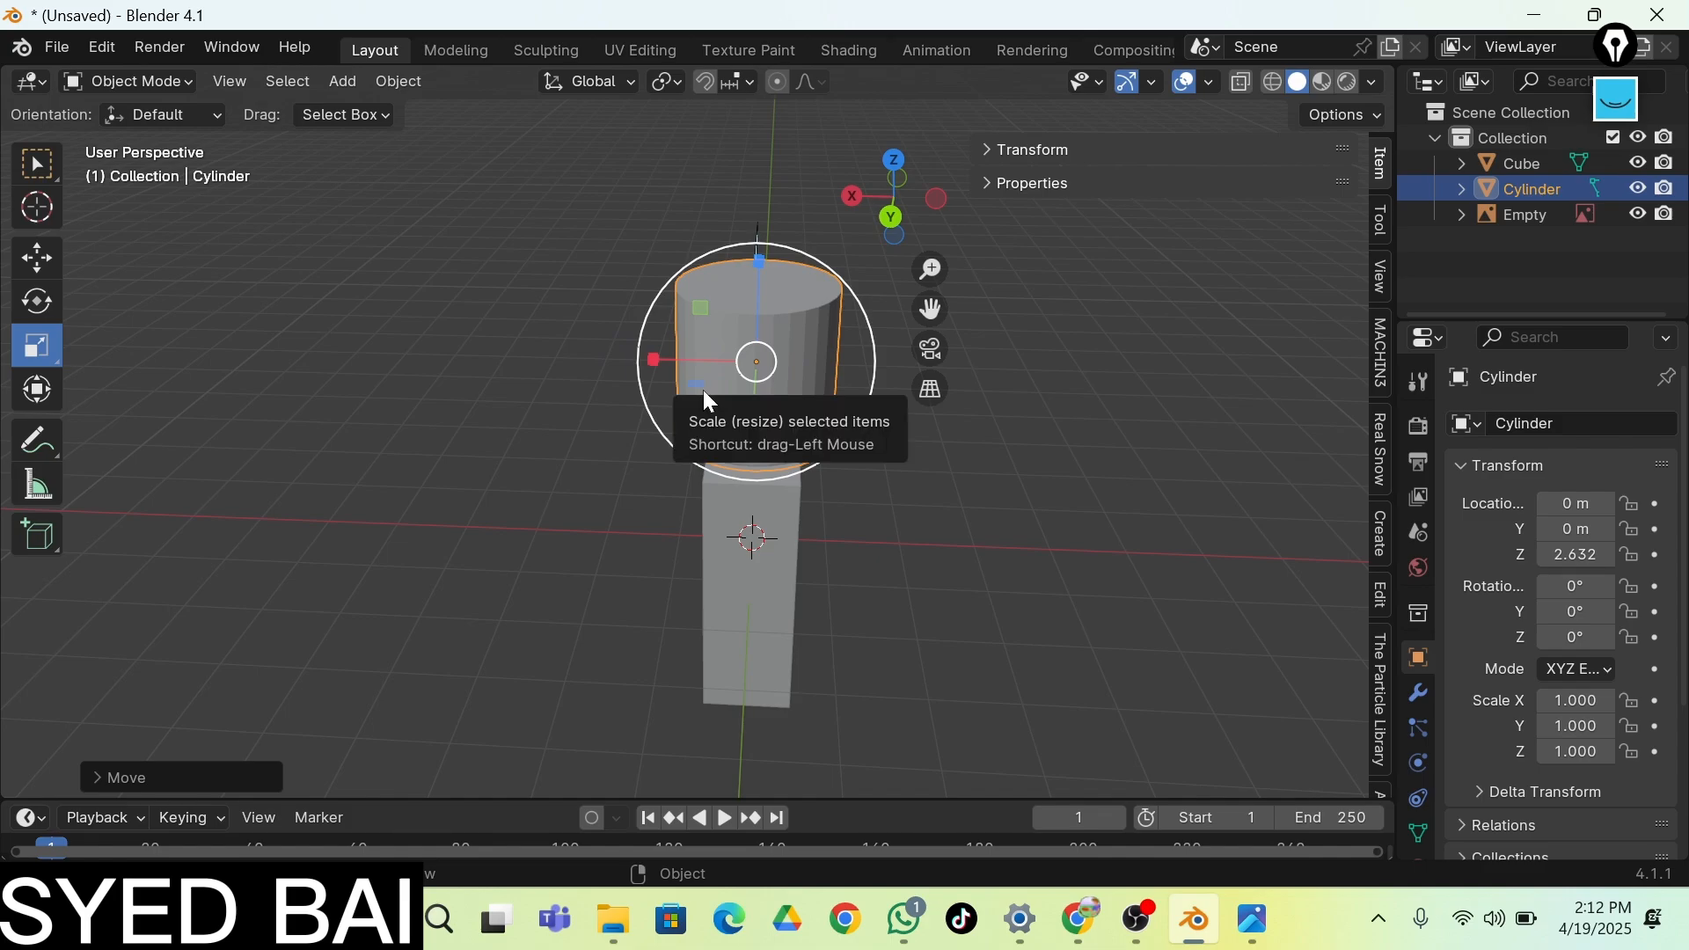
drag(805, 482, 776, 420)
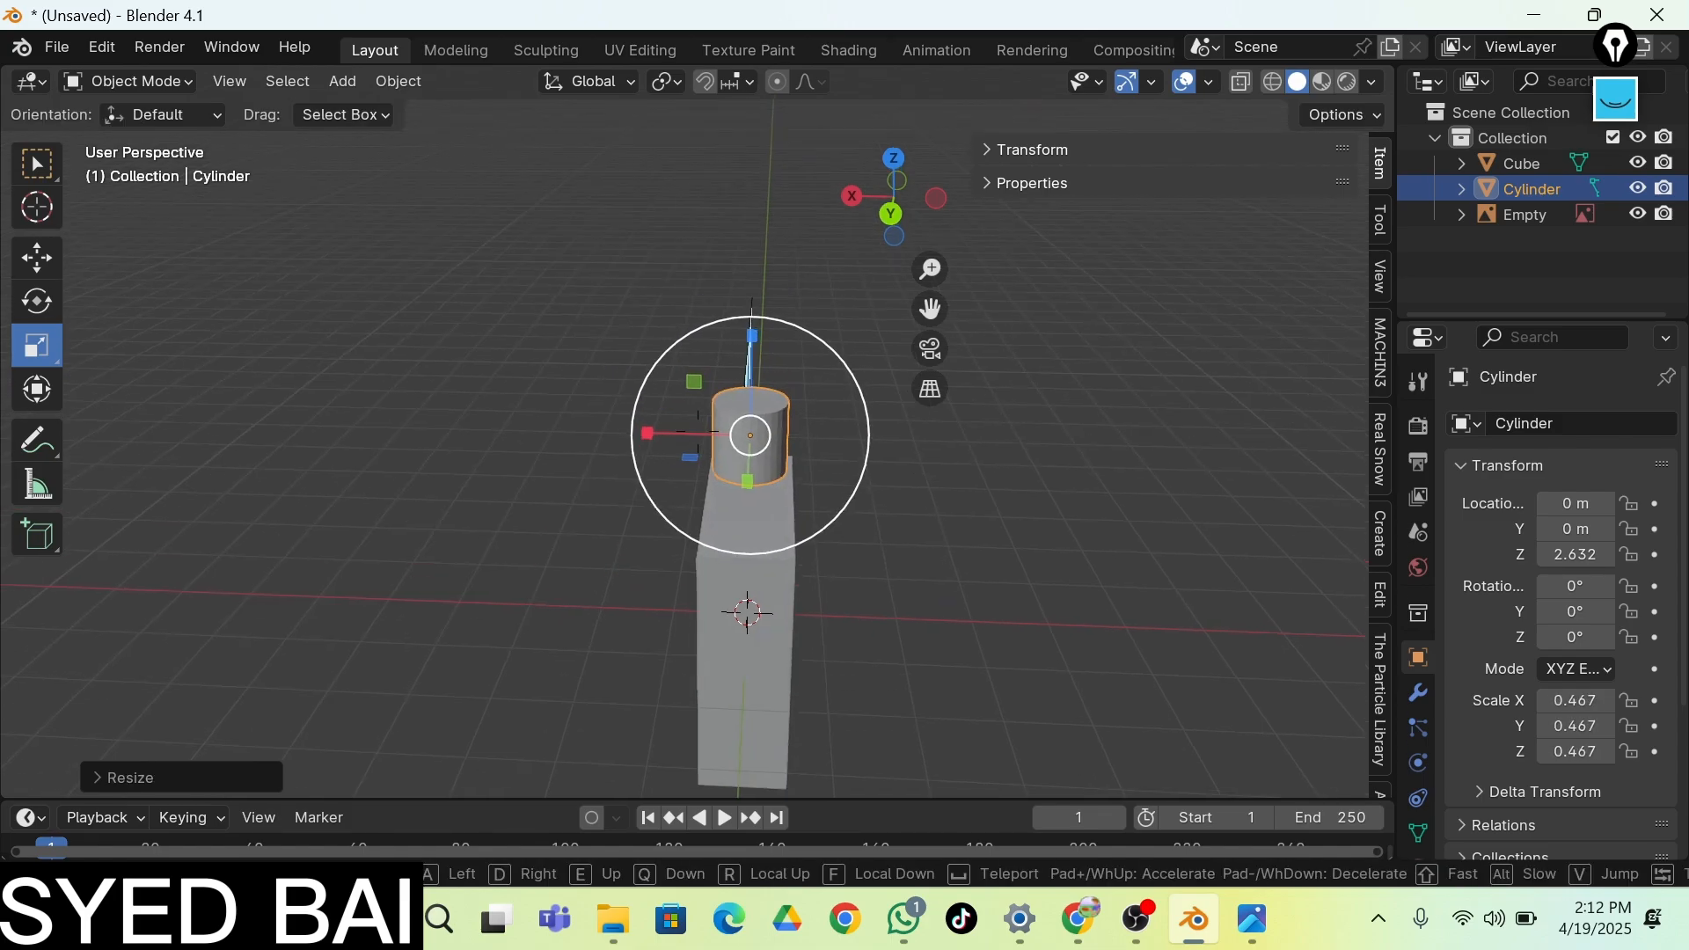
key(shift+grave)
key(s)
key(d)
key(q)
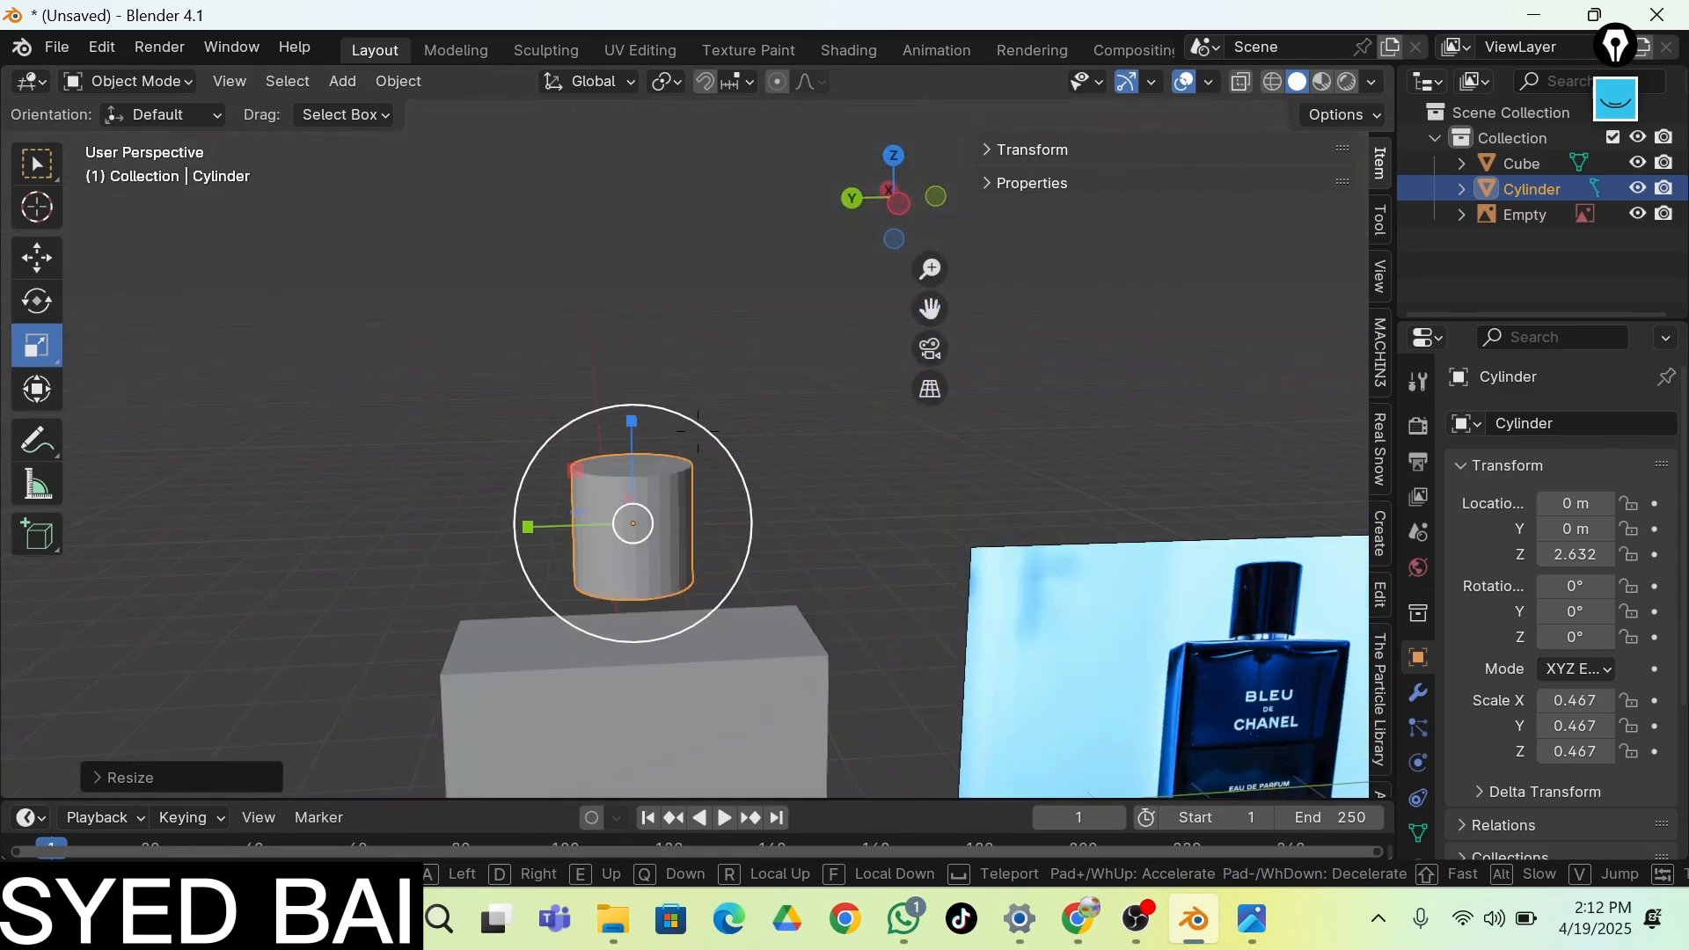
click(703, 431)
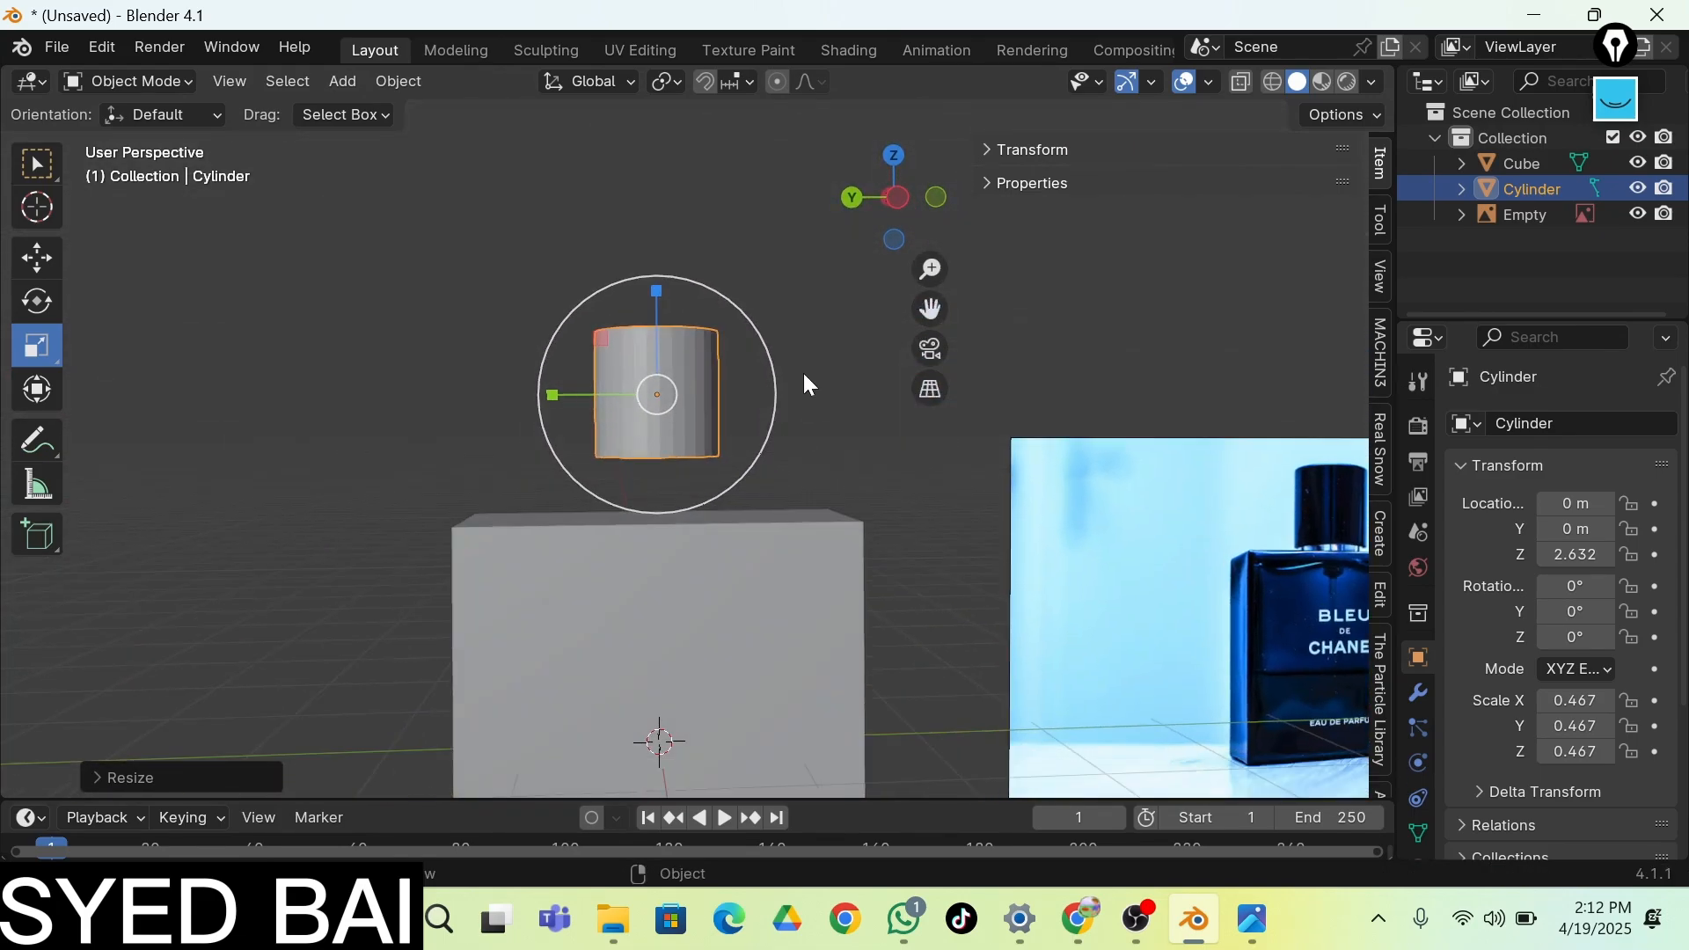
click(27, 264)
drag(647, 296, 657, 360)
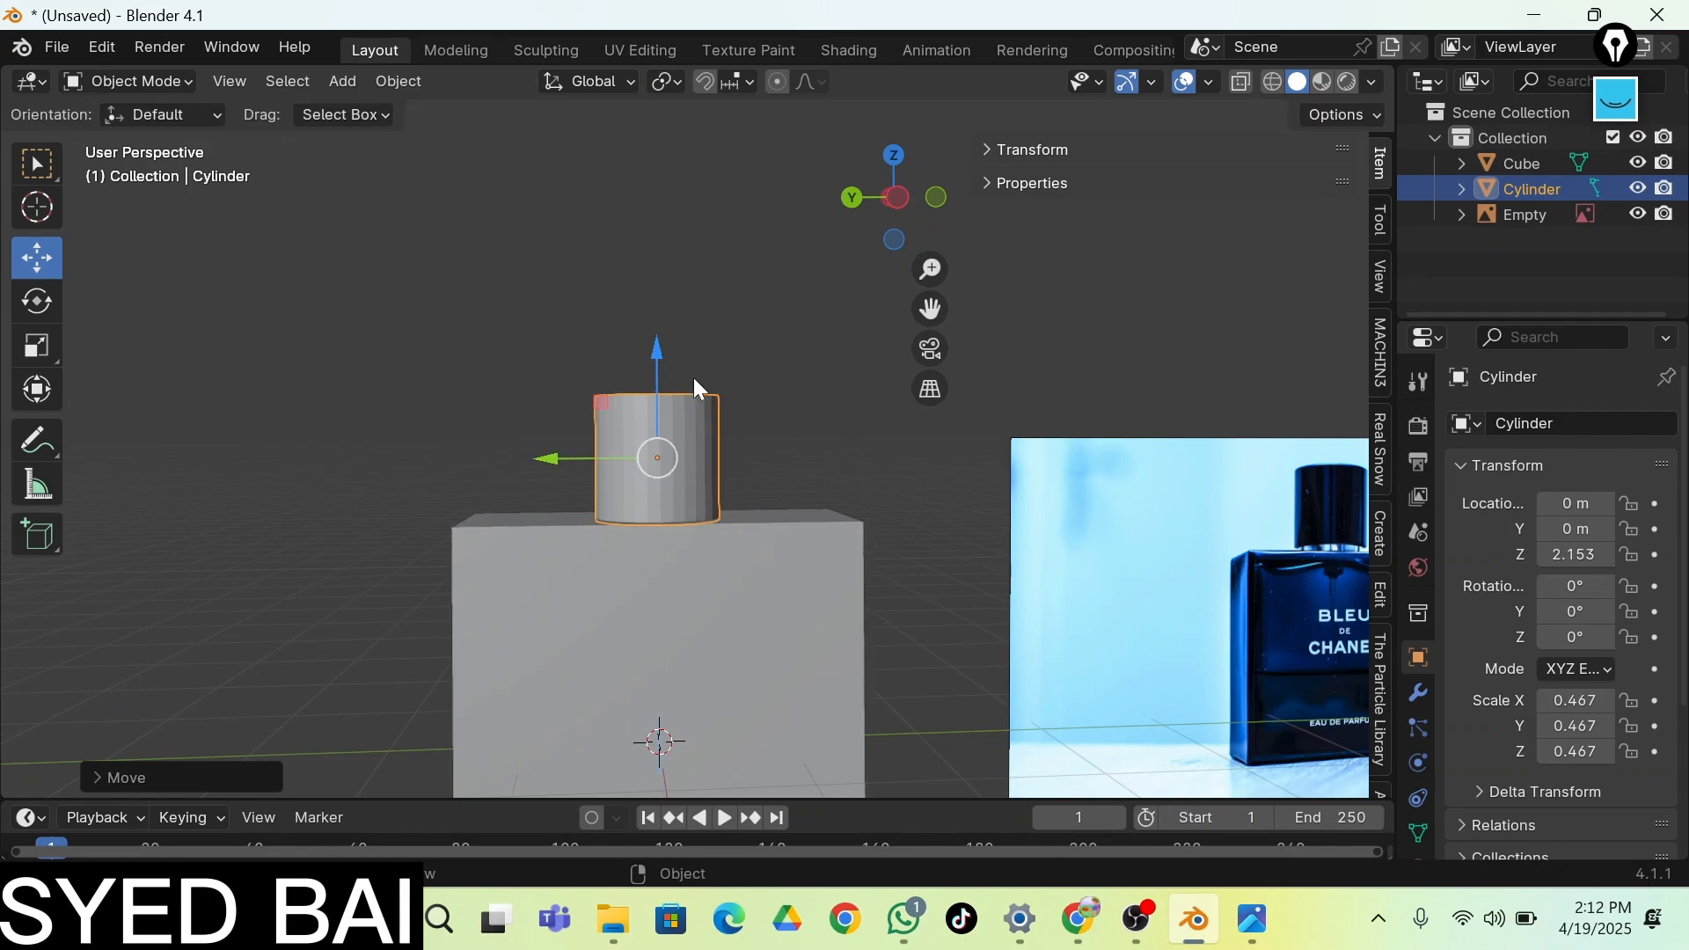
Compare with the reference cap, scale the cylinder uniformly to about 0.41, and raise it to Z of about 2.32 m
click(777, 405)
key(shift+grave)
key(w)
key(a)
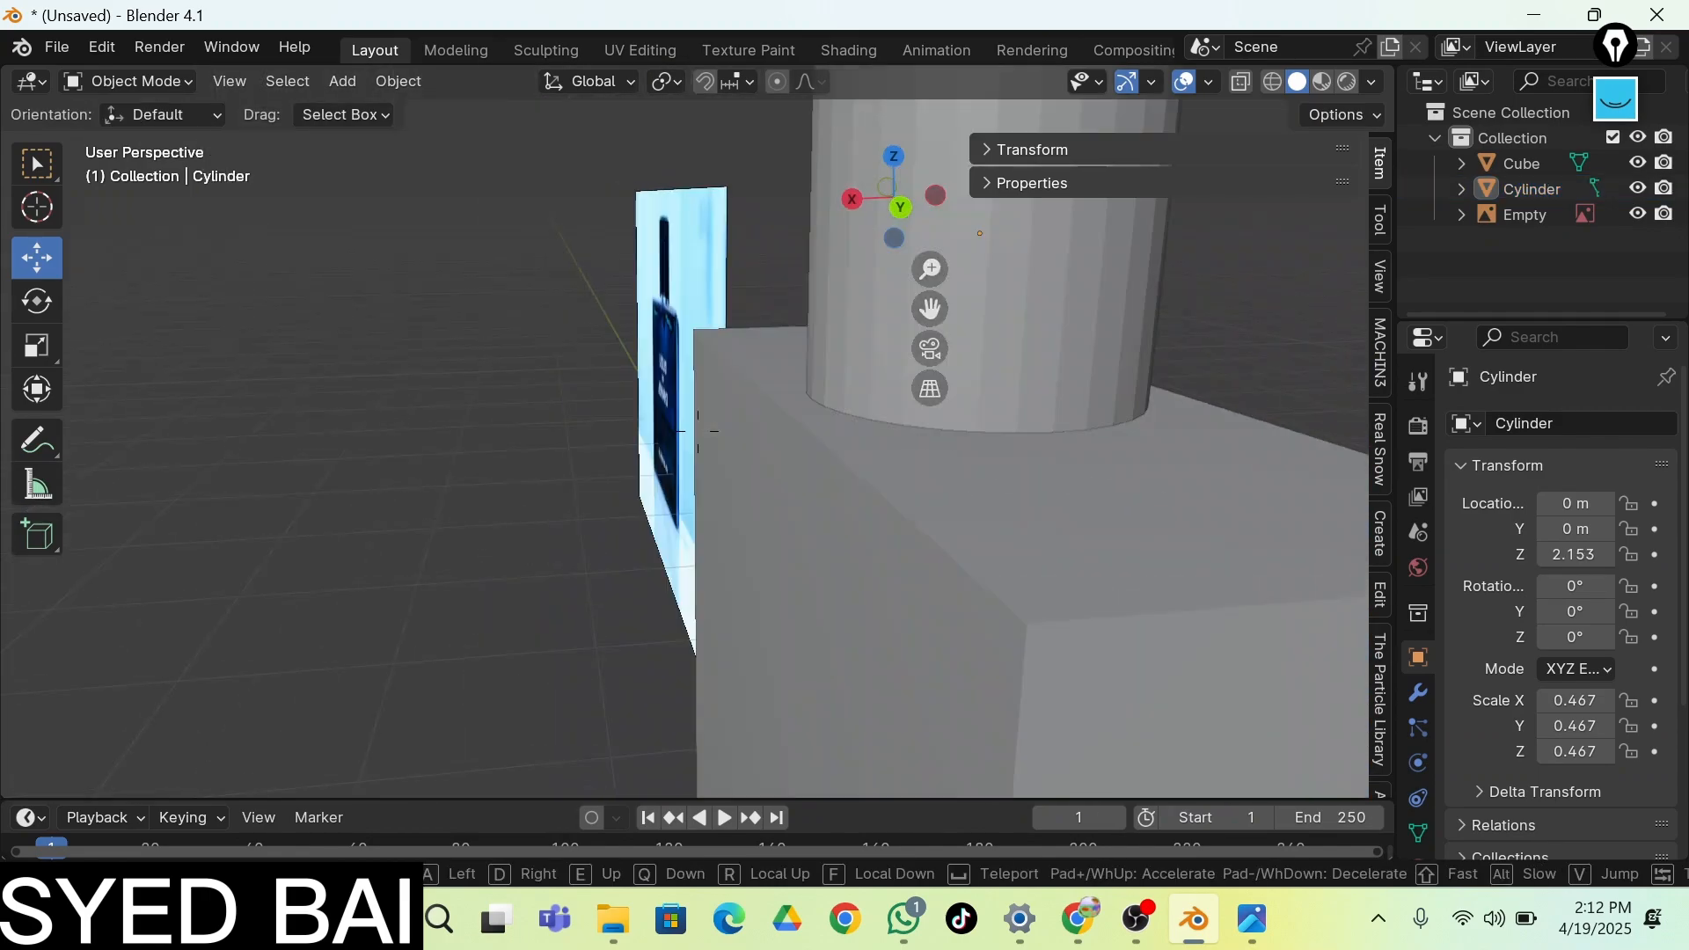
key(d)
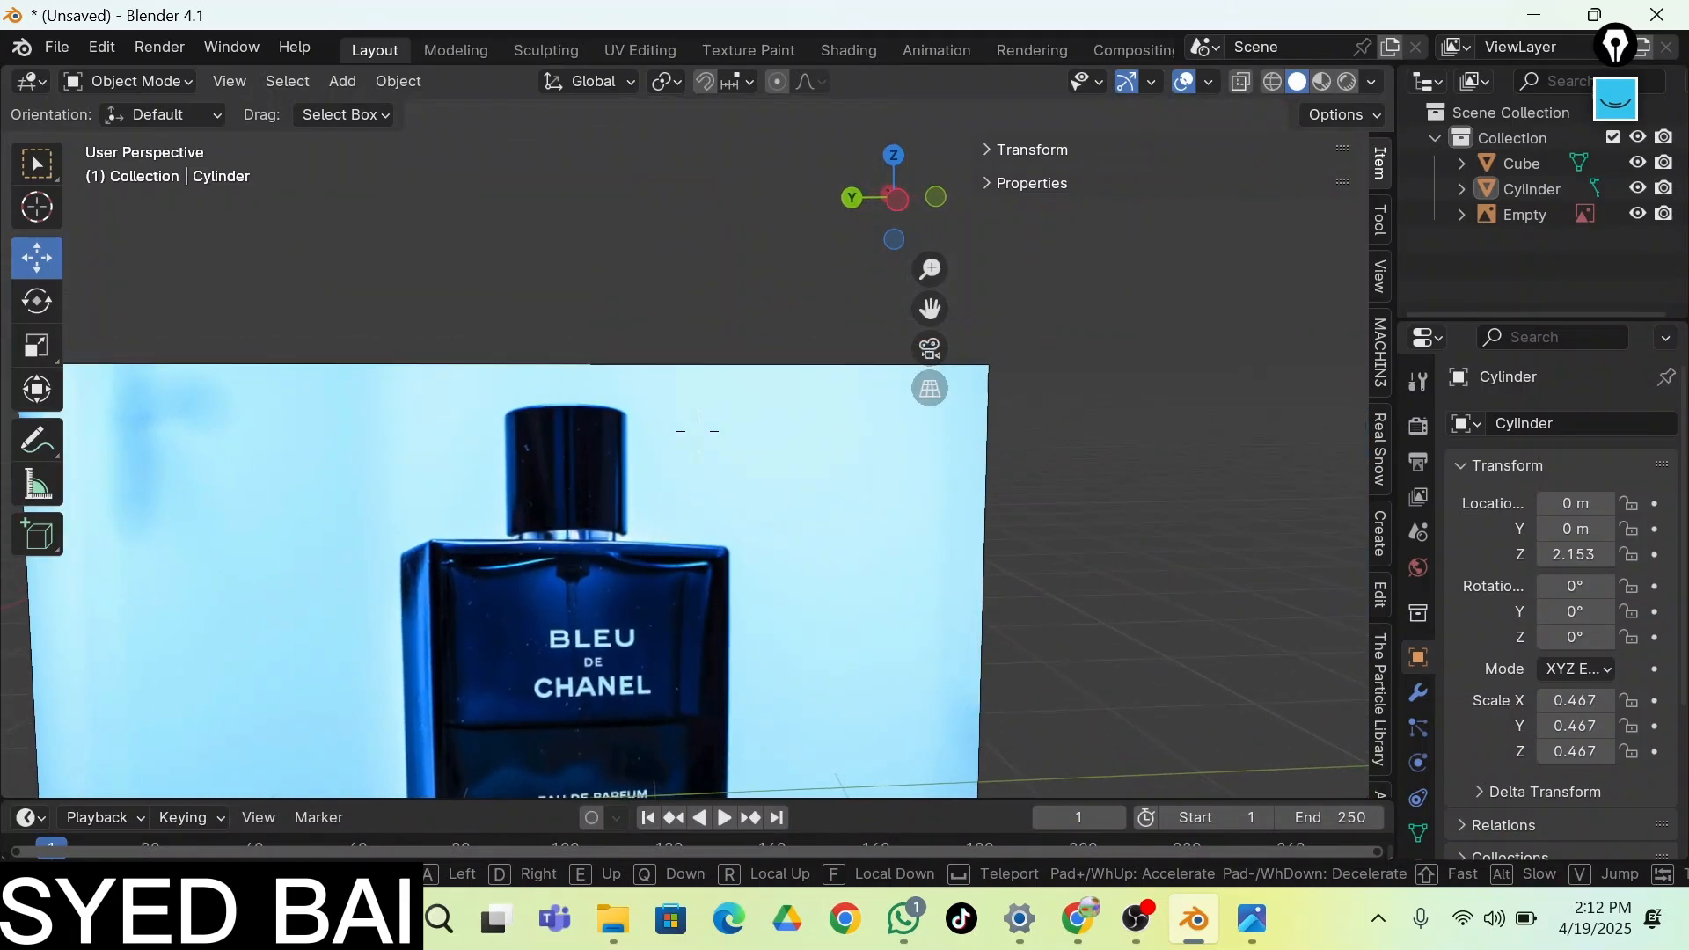
key(a)
key(w)
click(697, 431)
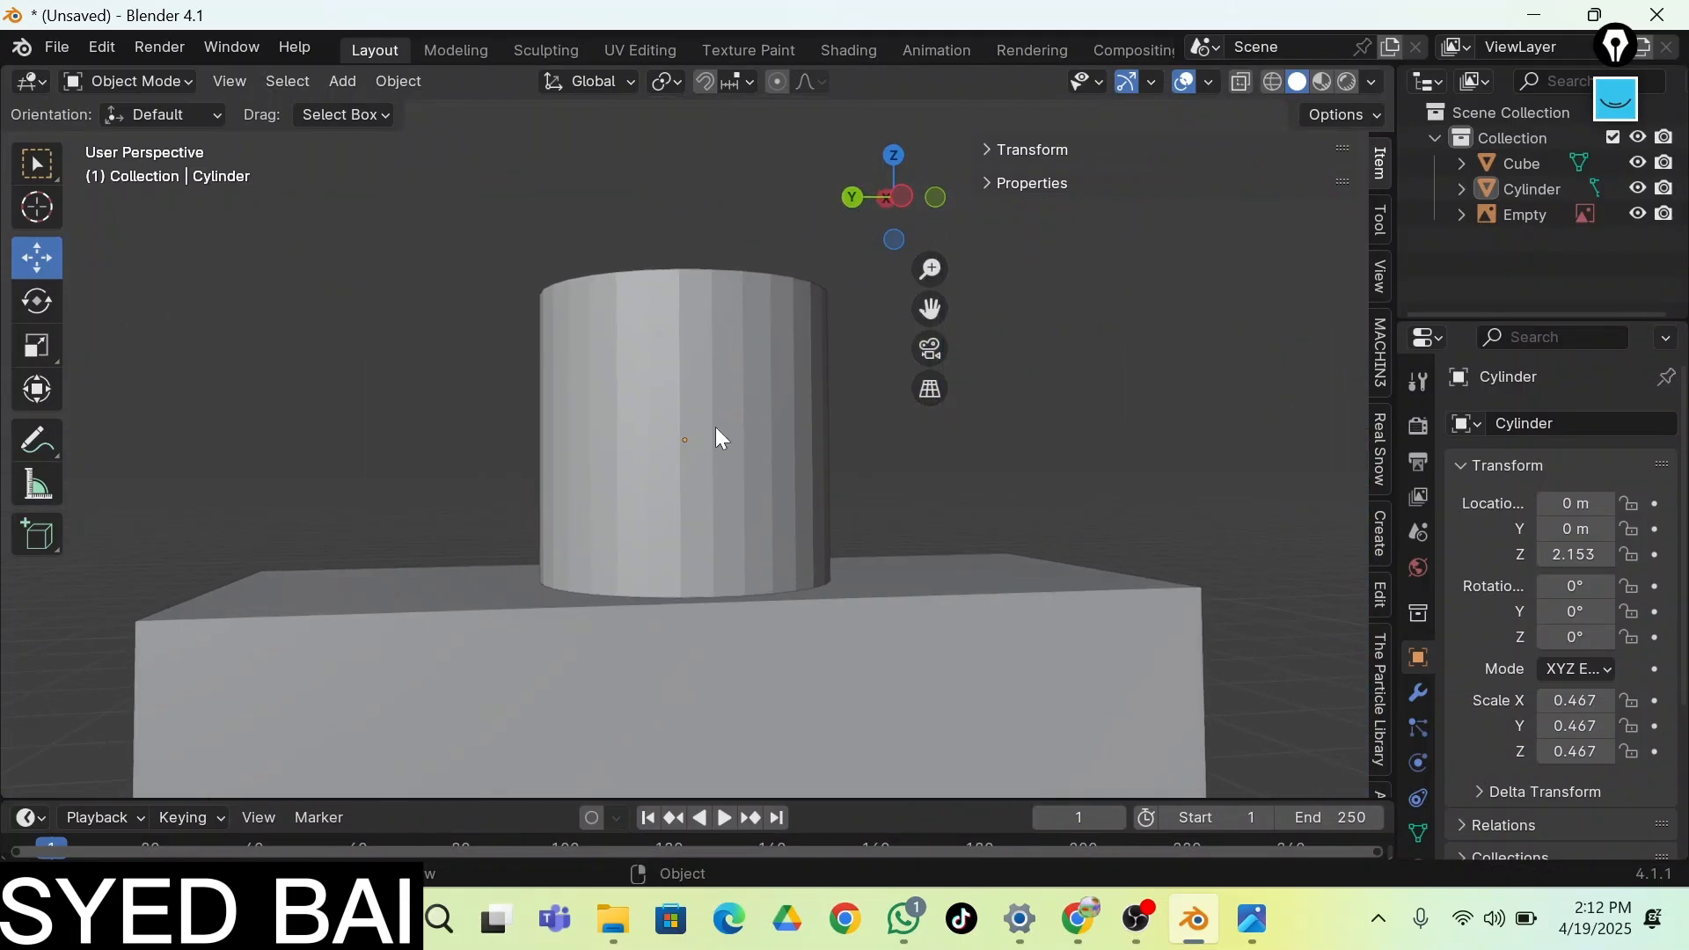
click(715, 426)
key(s)
click(699, 356)
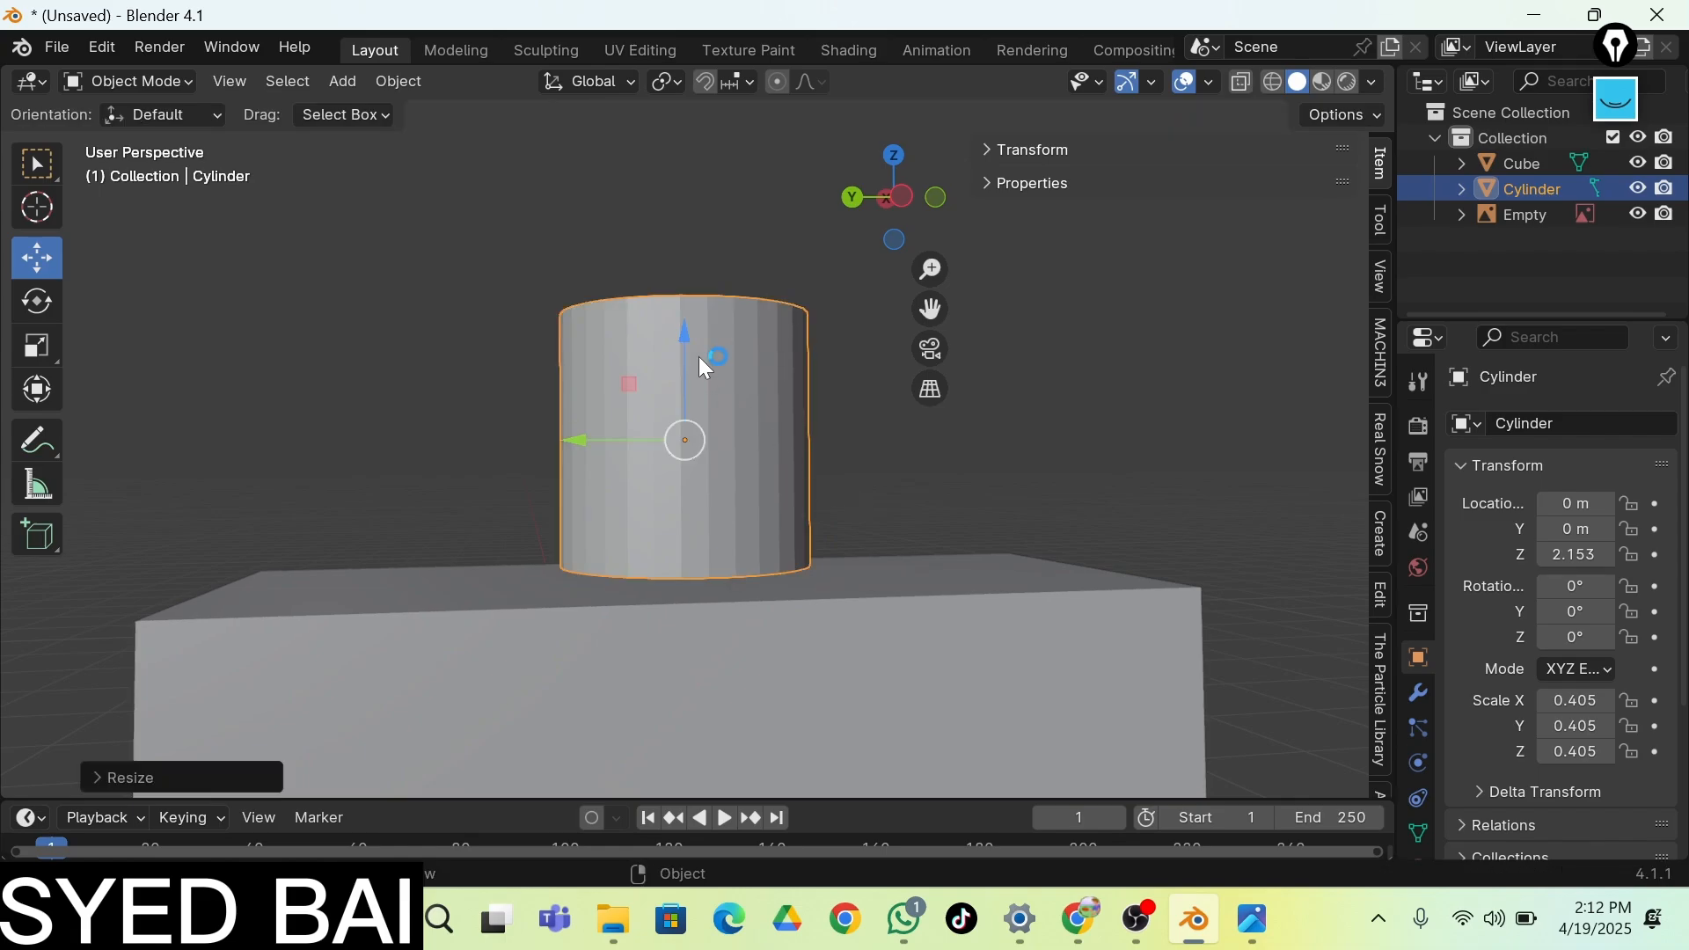
drag(684, 358, 700, 311)
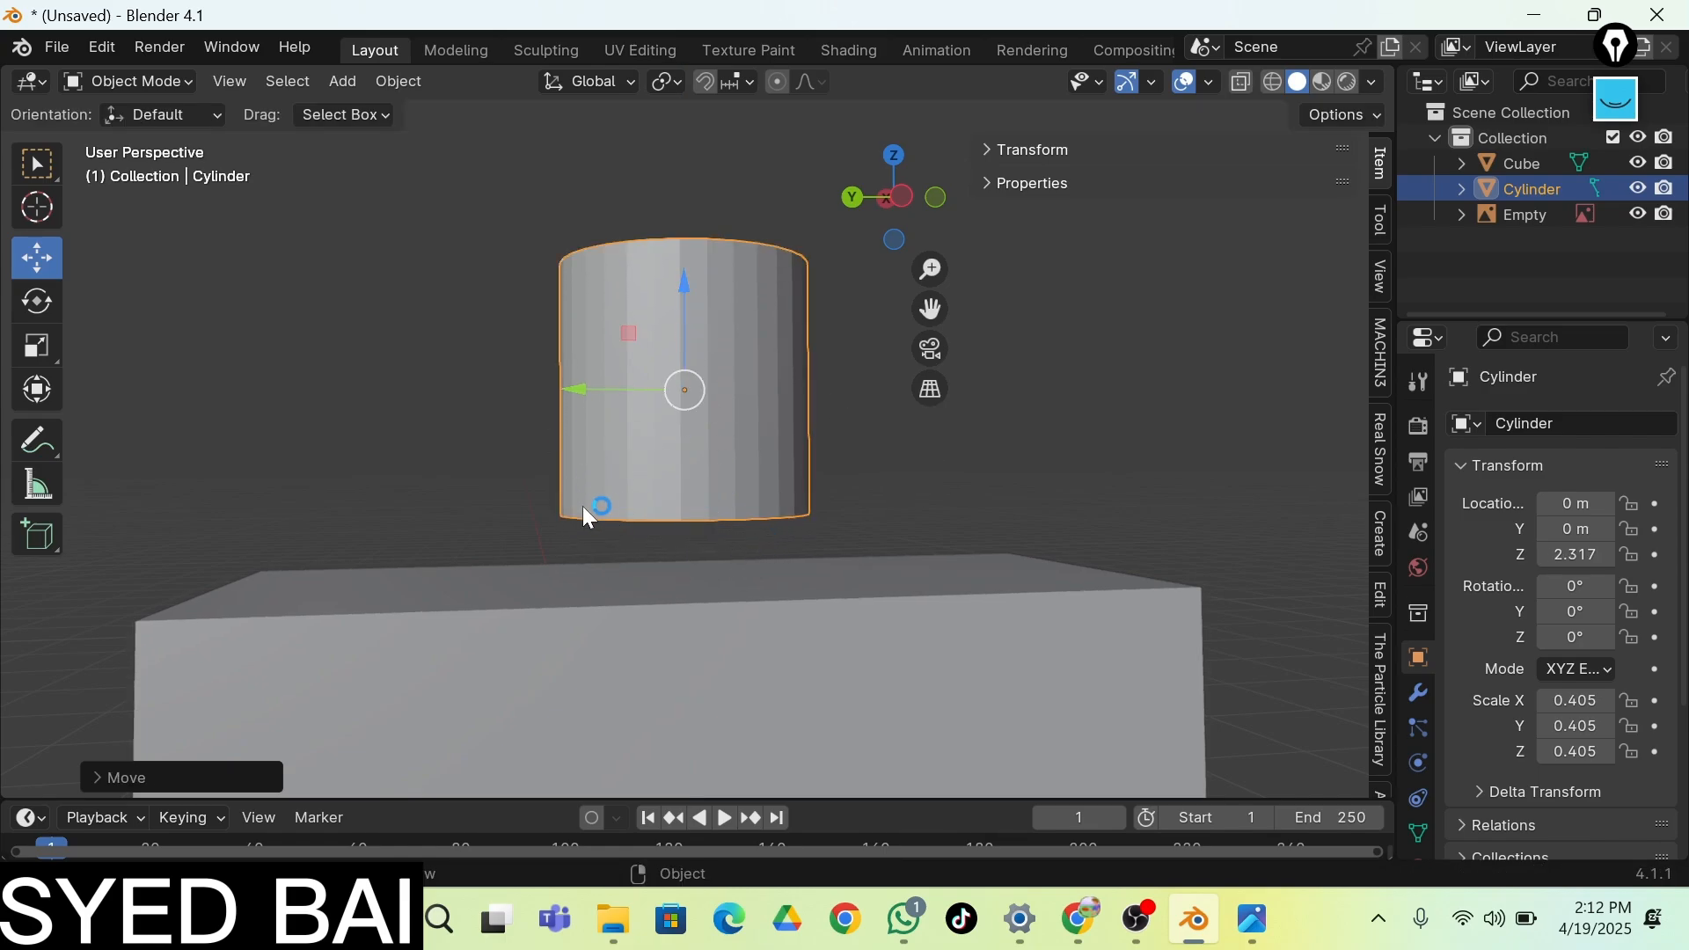
Examine the collar where the reference photo's cap meets the bottle and compare it with the cylinder's base
key(shift+grave)
key(w)
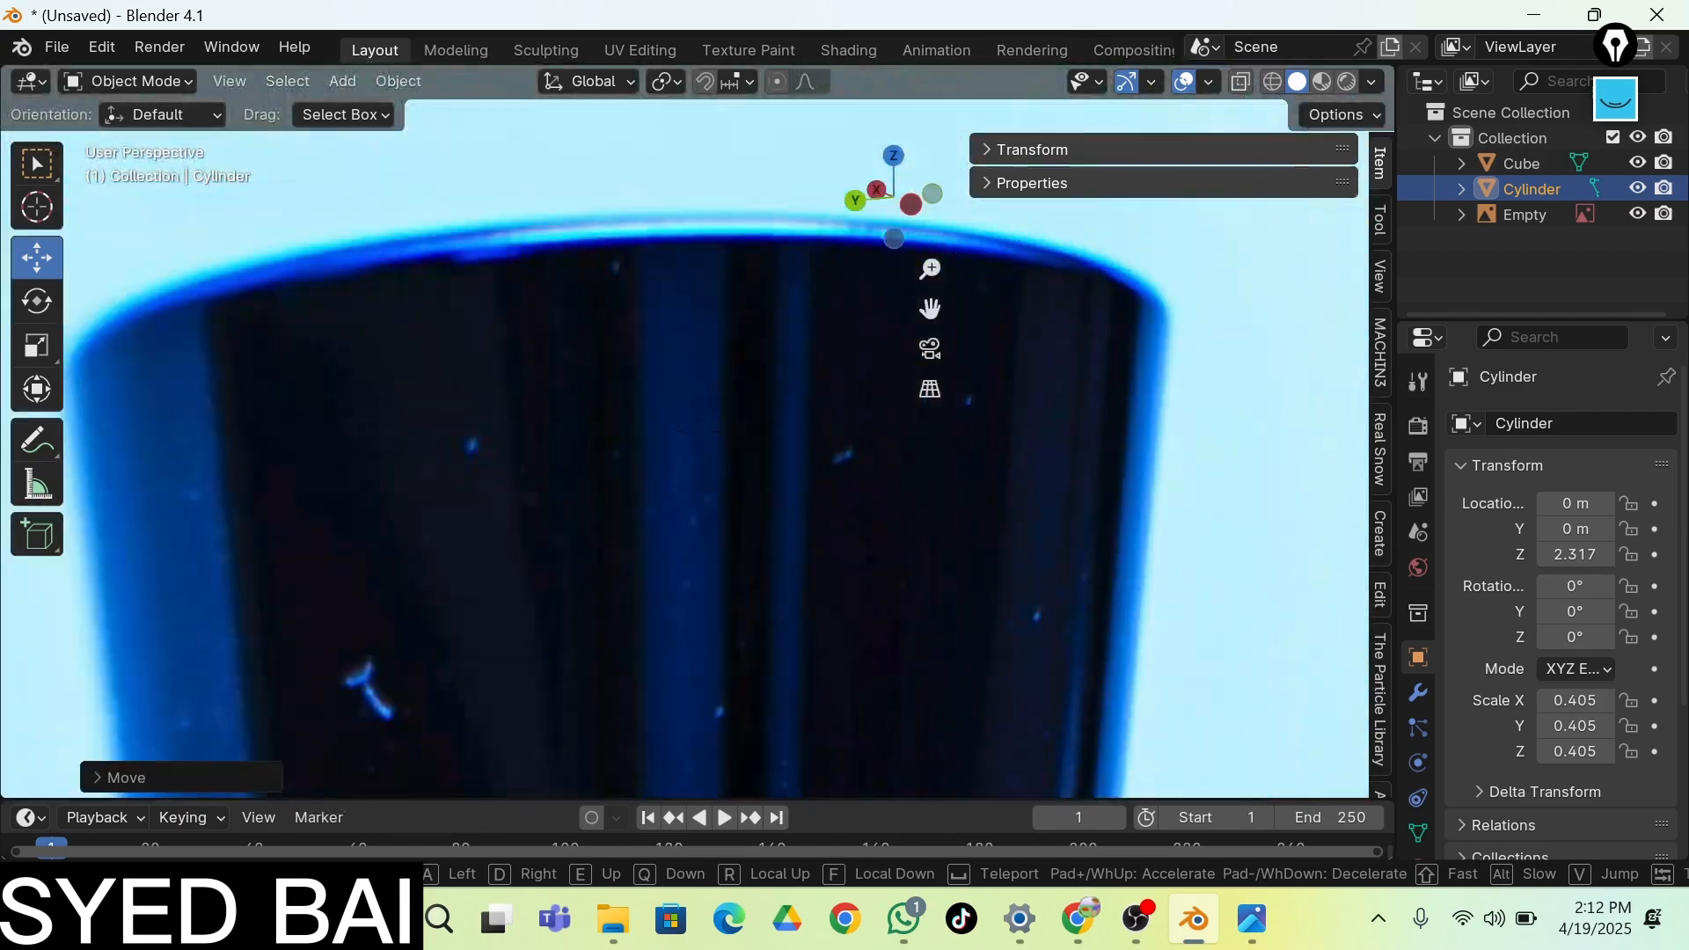
key(s)
key(w)
key(s)
click(741, 526)
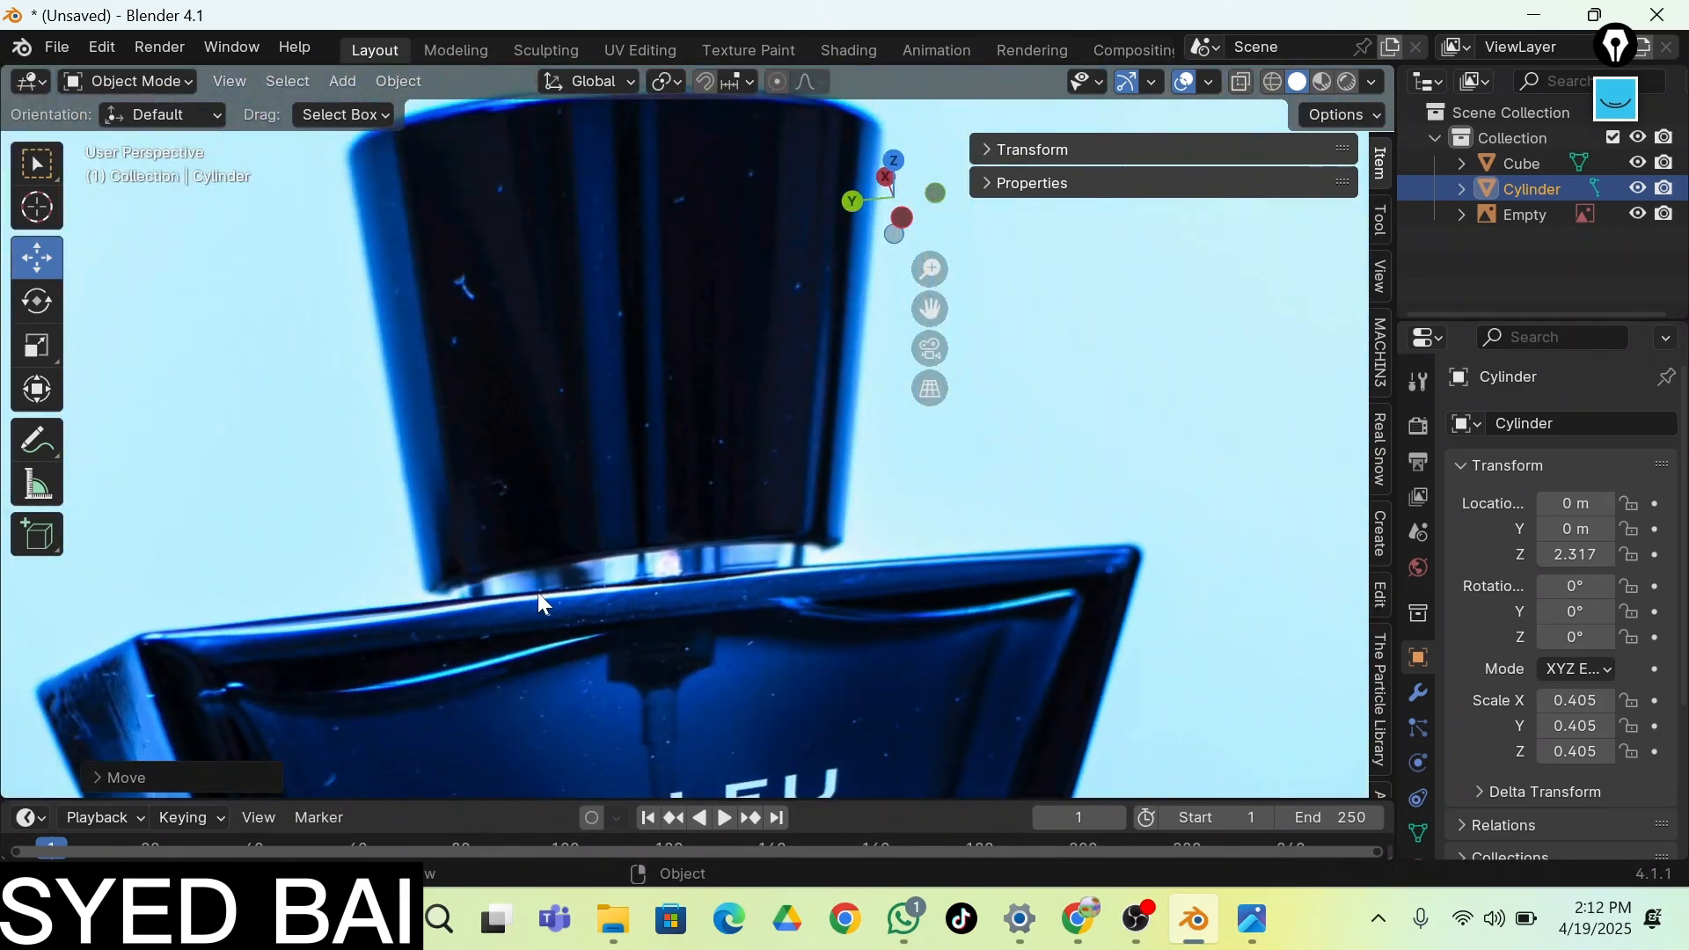
key(shift+grave)
key(s)
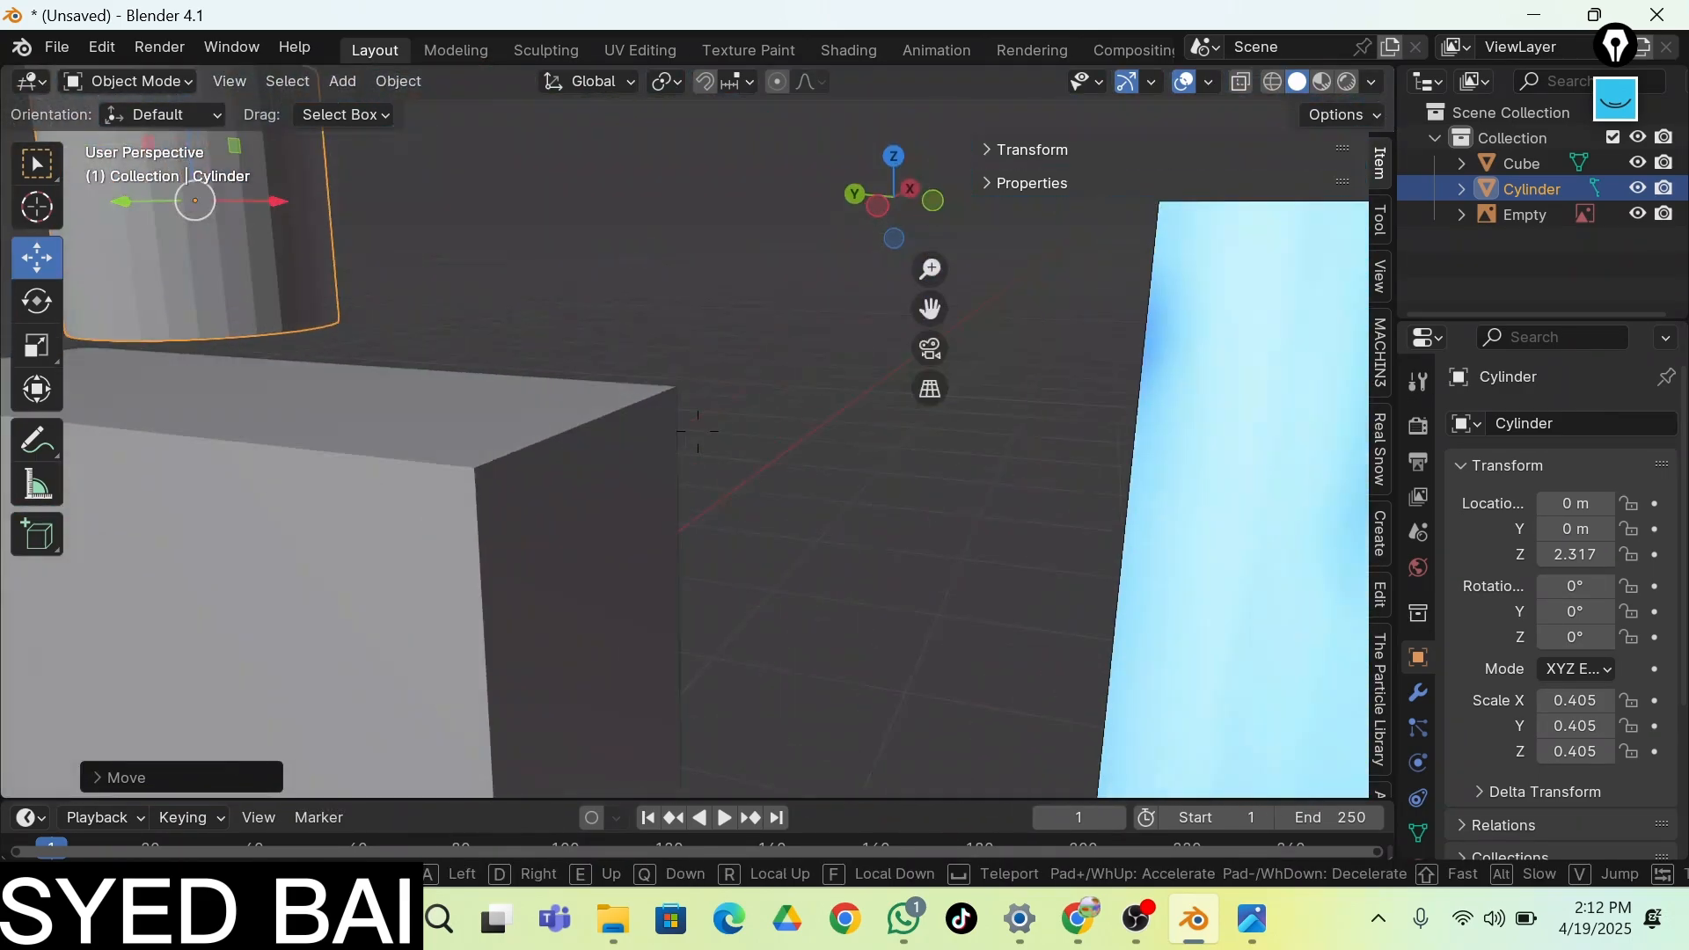
key(w)
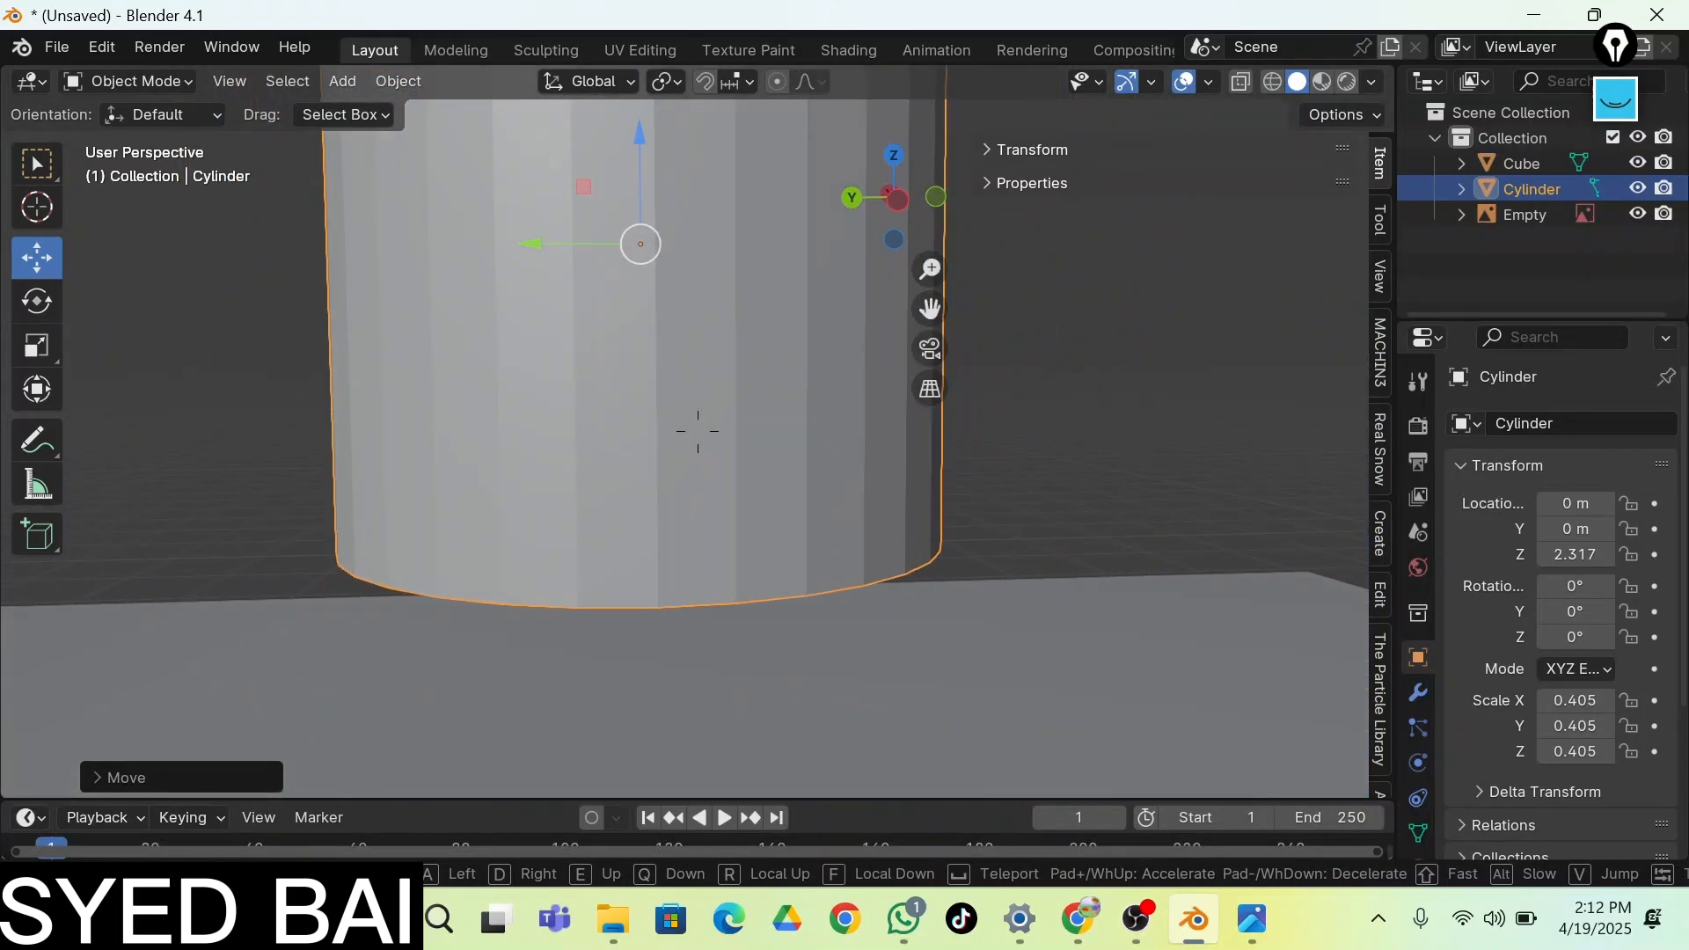
key(s)
click(656, 524)
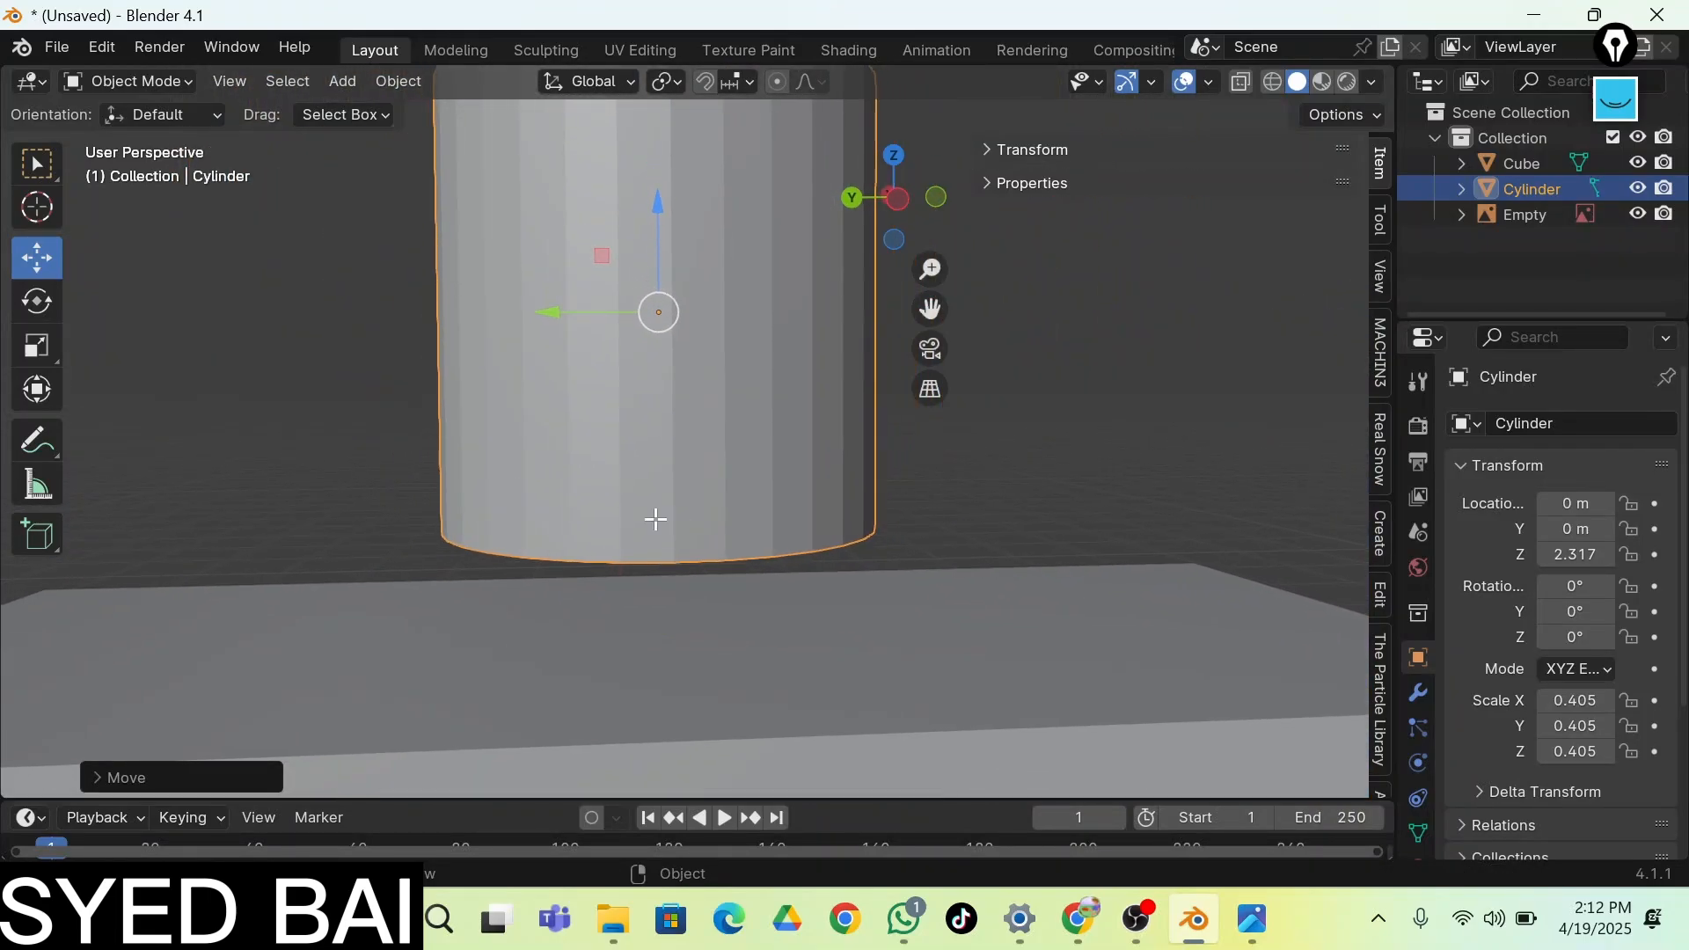
Enter Edit Mode on the cylinder and demonstrate deselecting and selecting its whole mesh, ending with everything selected
key(Tab)
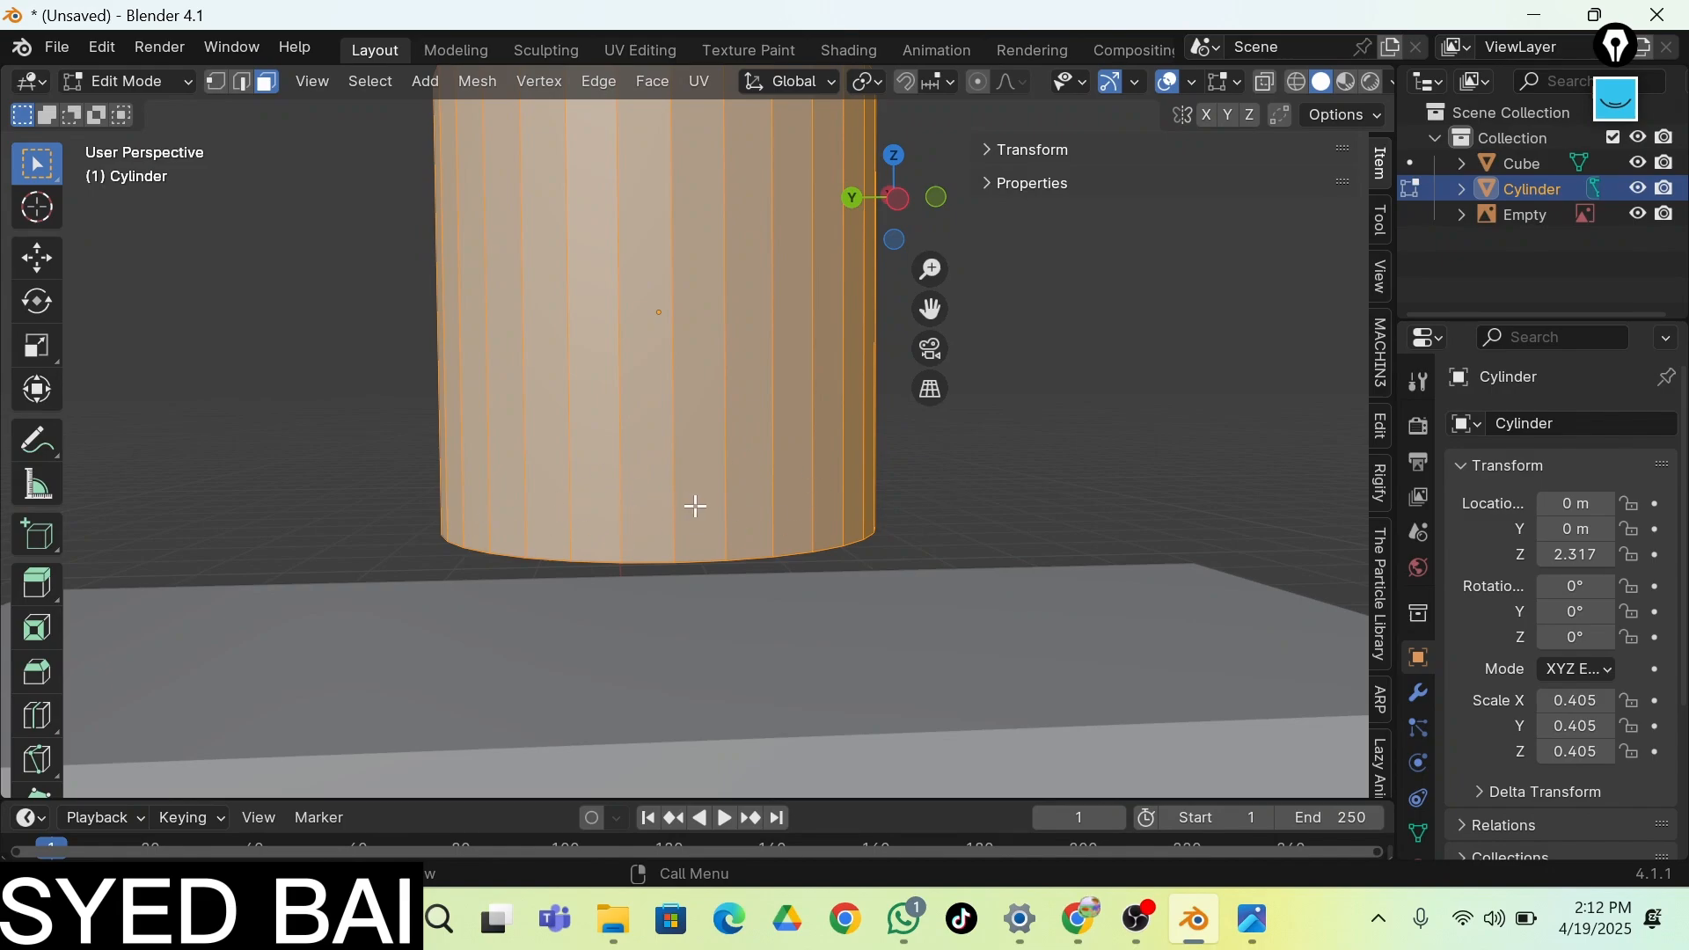
scroll(656, 351, down, 5)
scroll(655, 351, up, 5)
click(915, 447)
key(a)
click(1118, 445)
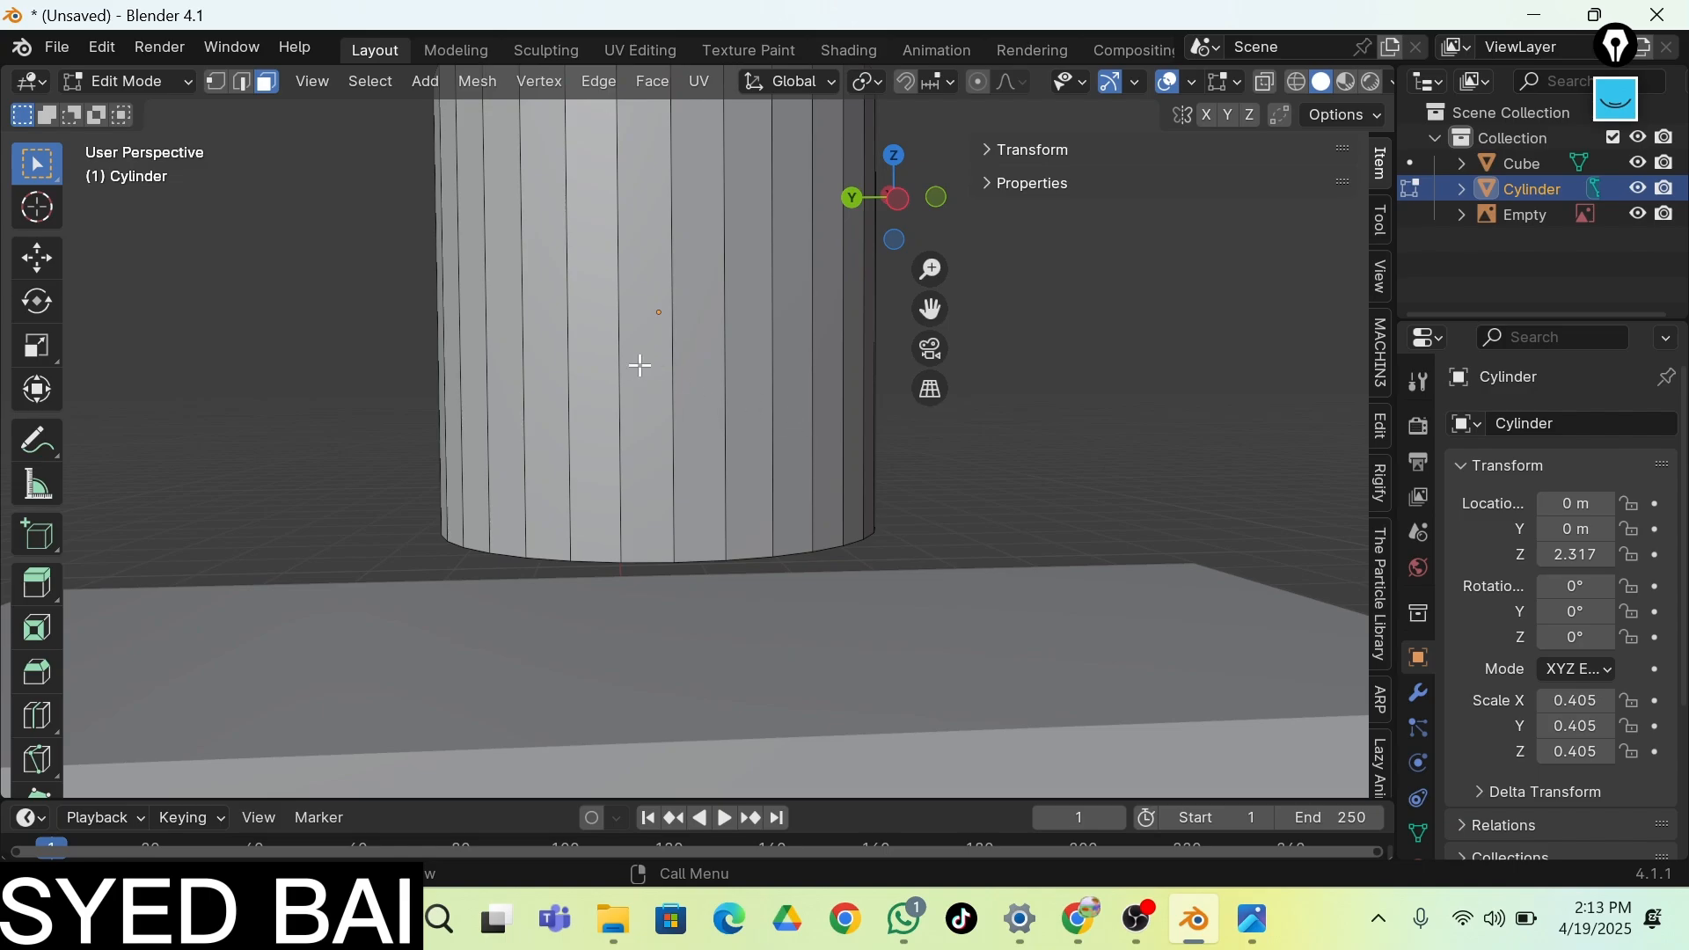
drag(640, 365, 999, 464)
drag(306, 319, 1065, 576)
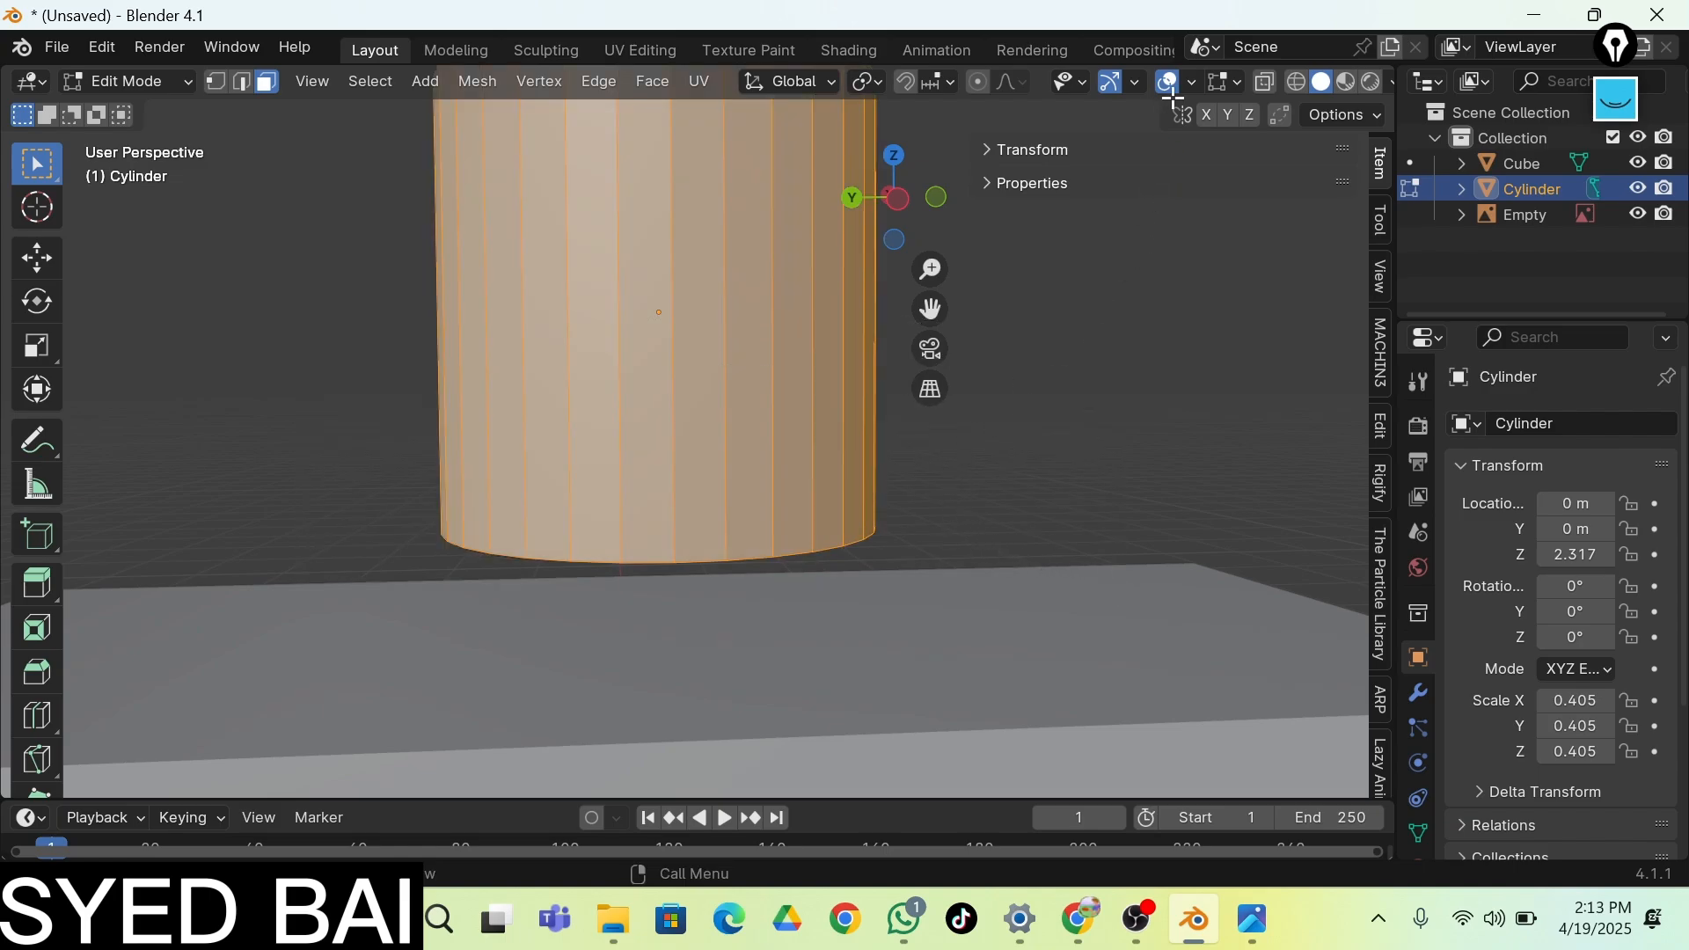
click(1009, 449)
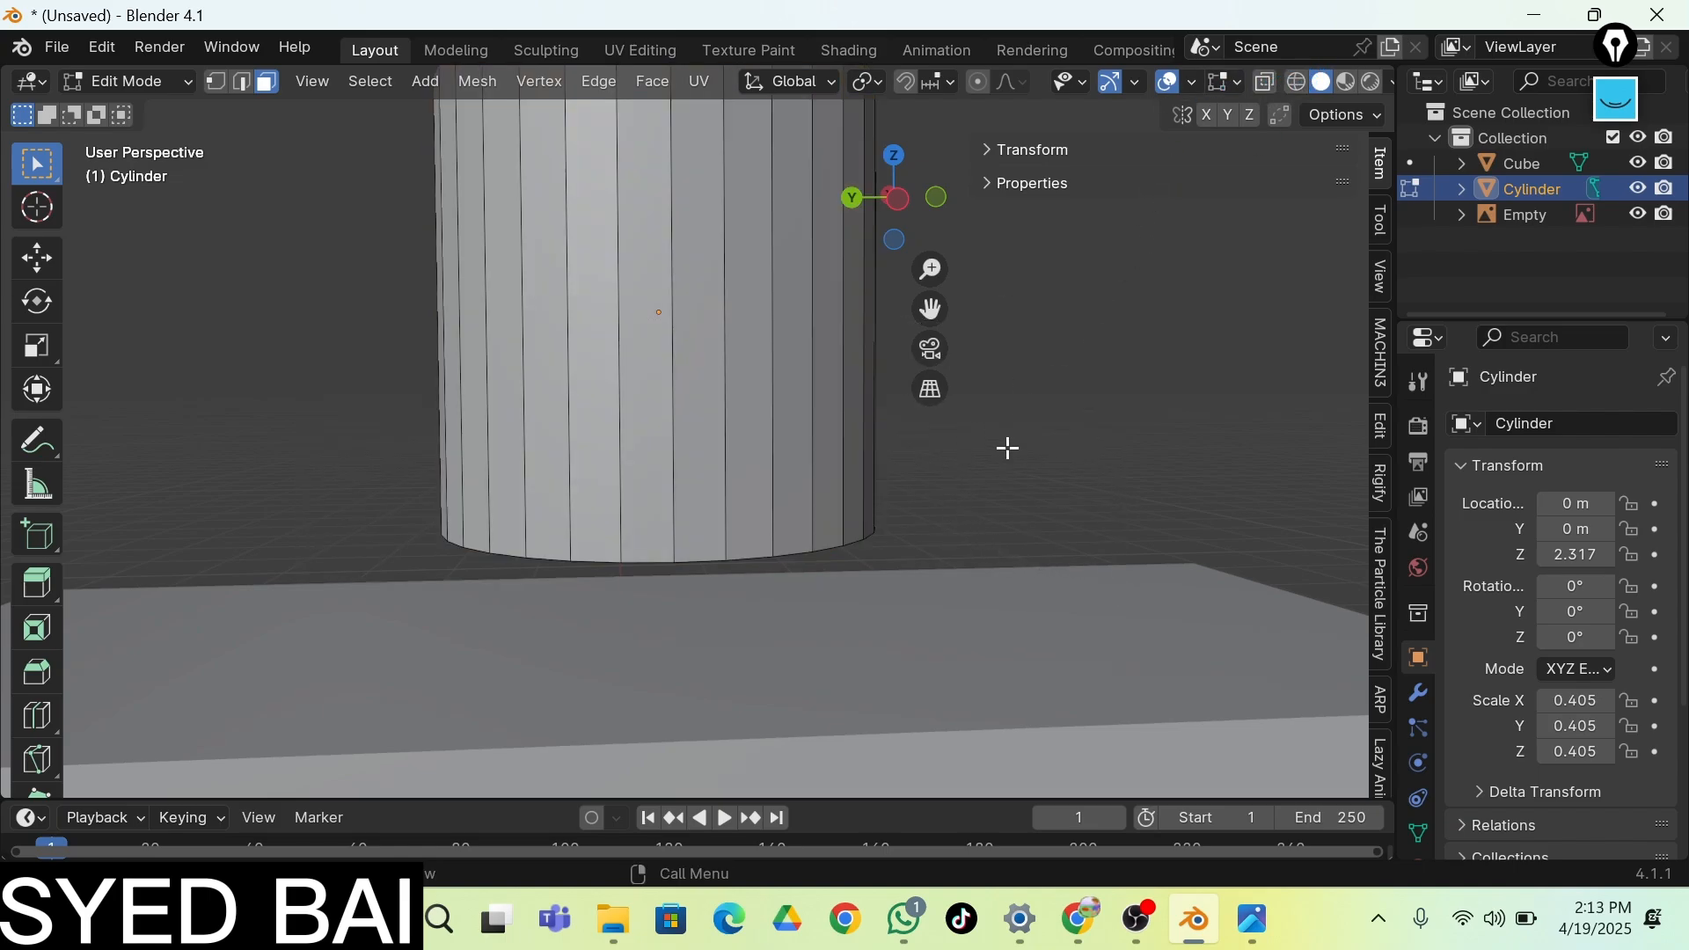
key(a)
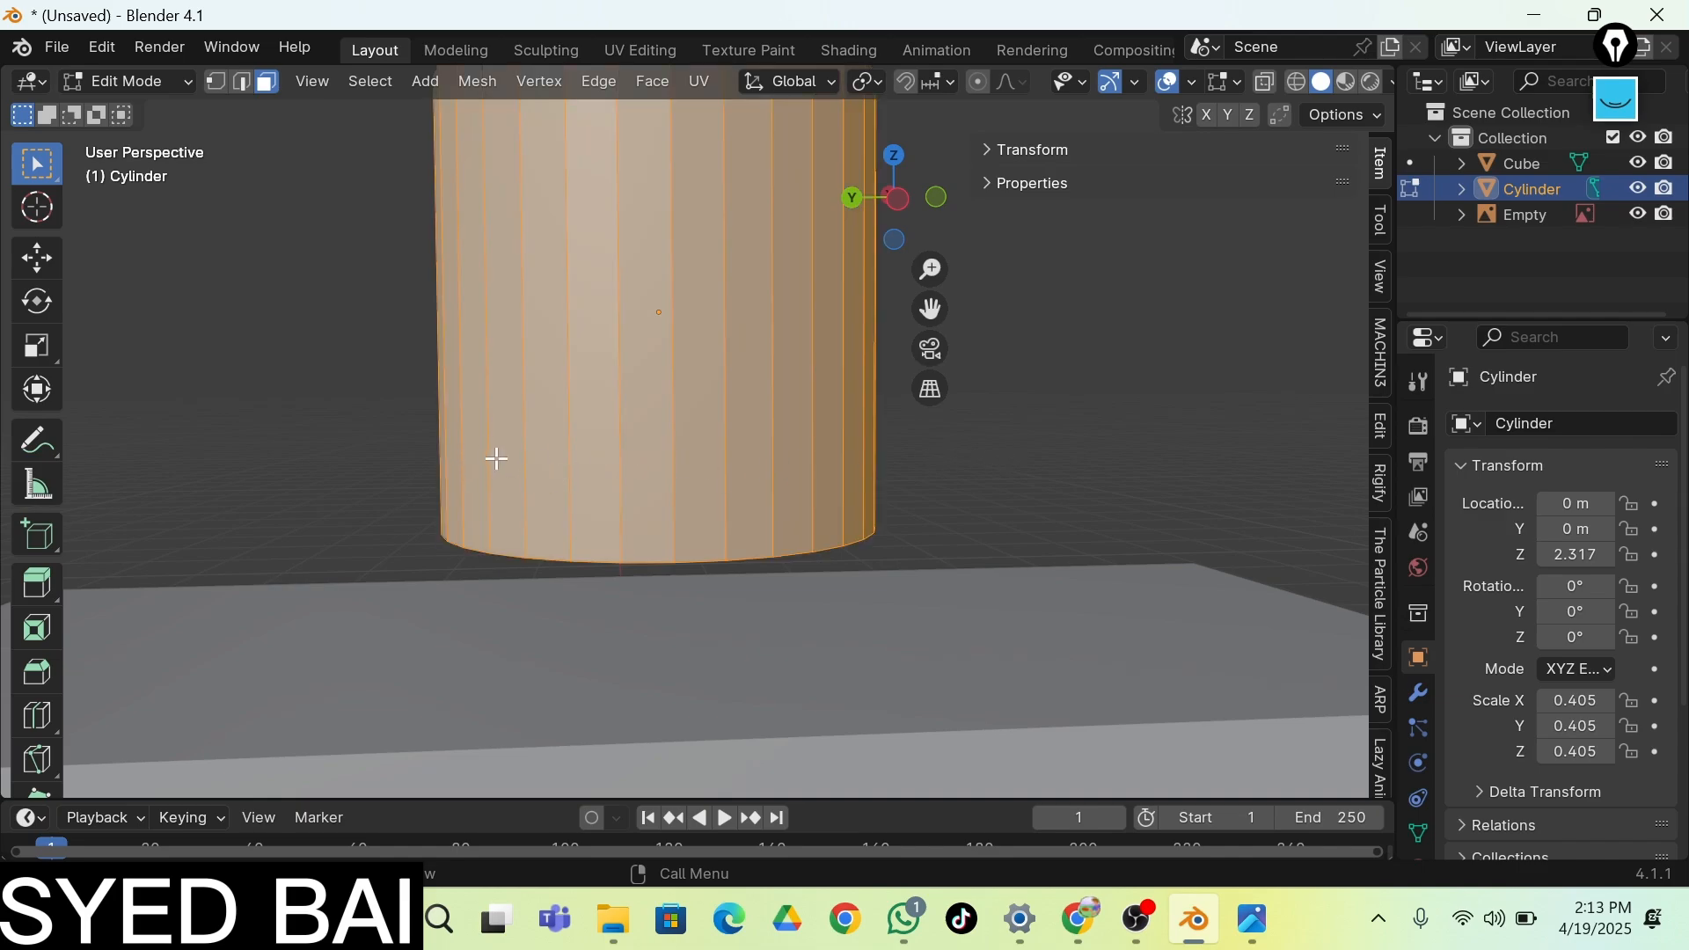
Add two horizontal loop cuts around the cylinder and slide them down until the lower one meets the base edge
key(ctrl+r)
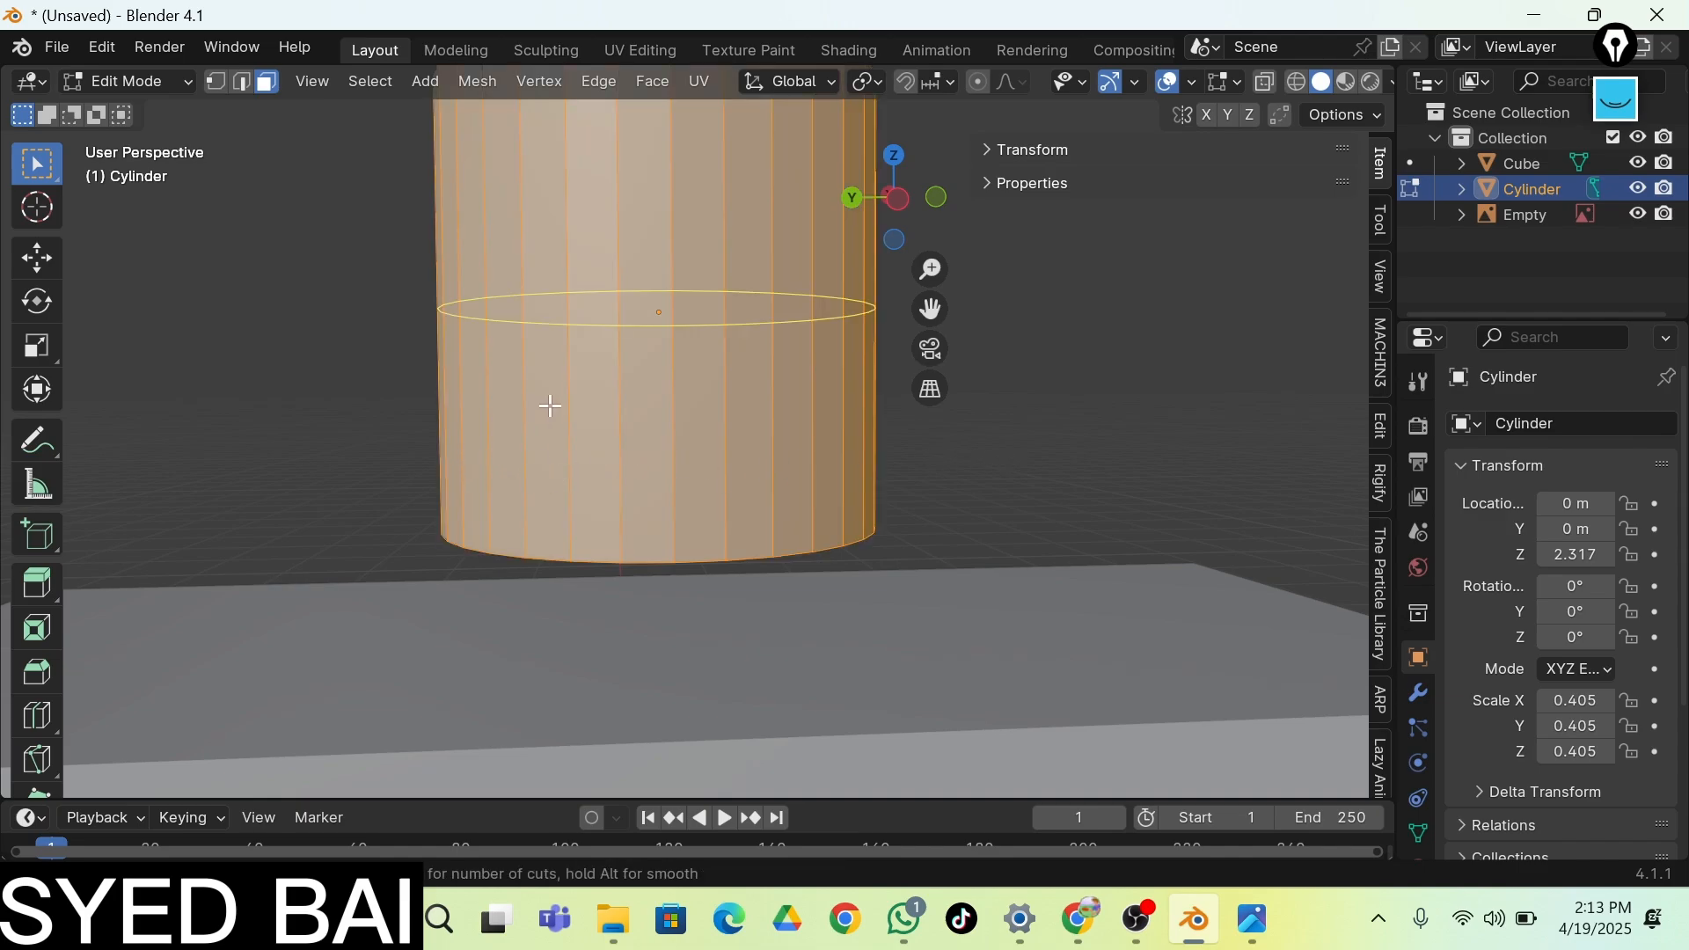
click(655, 331)
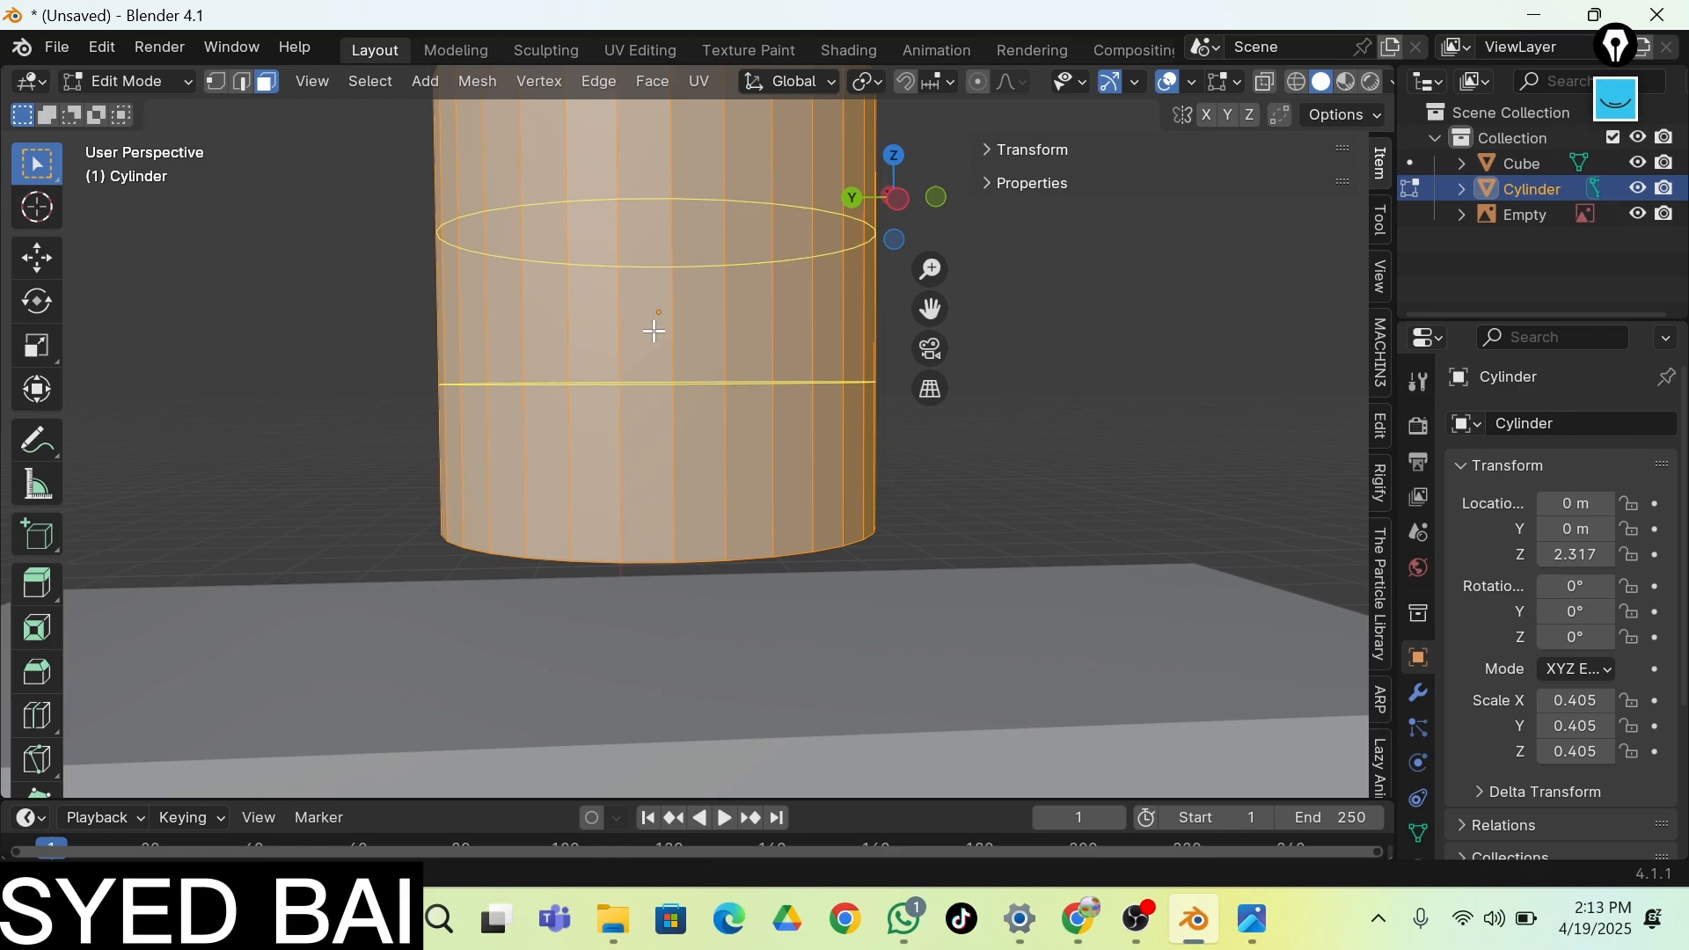
click(674, 546)
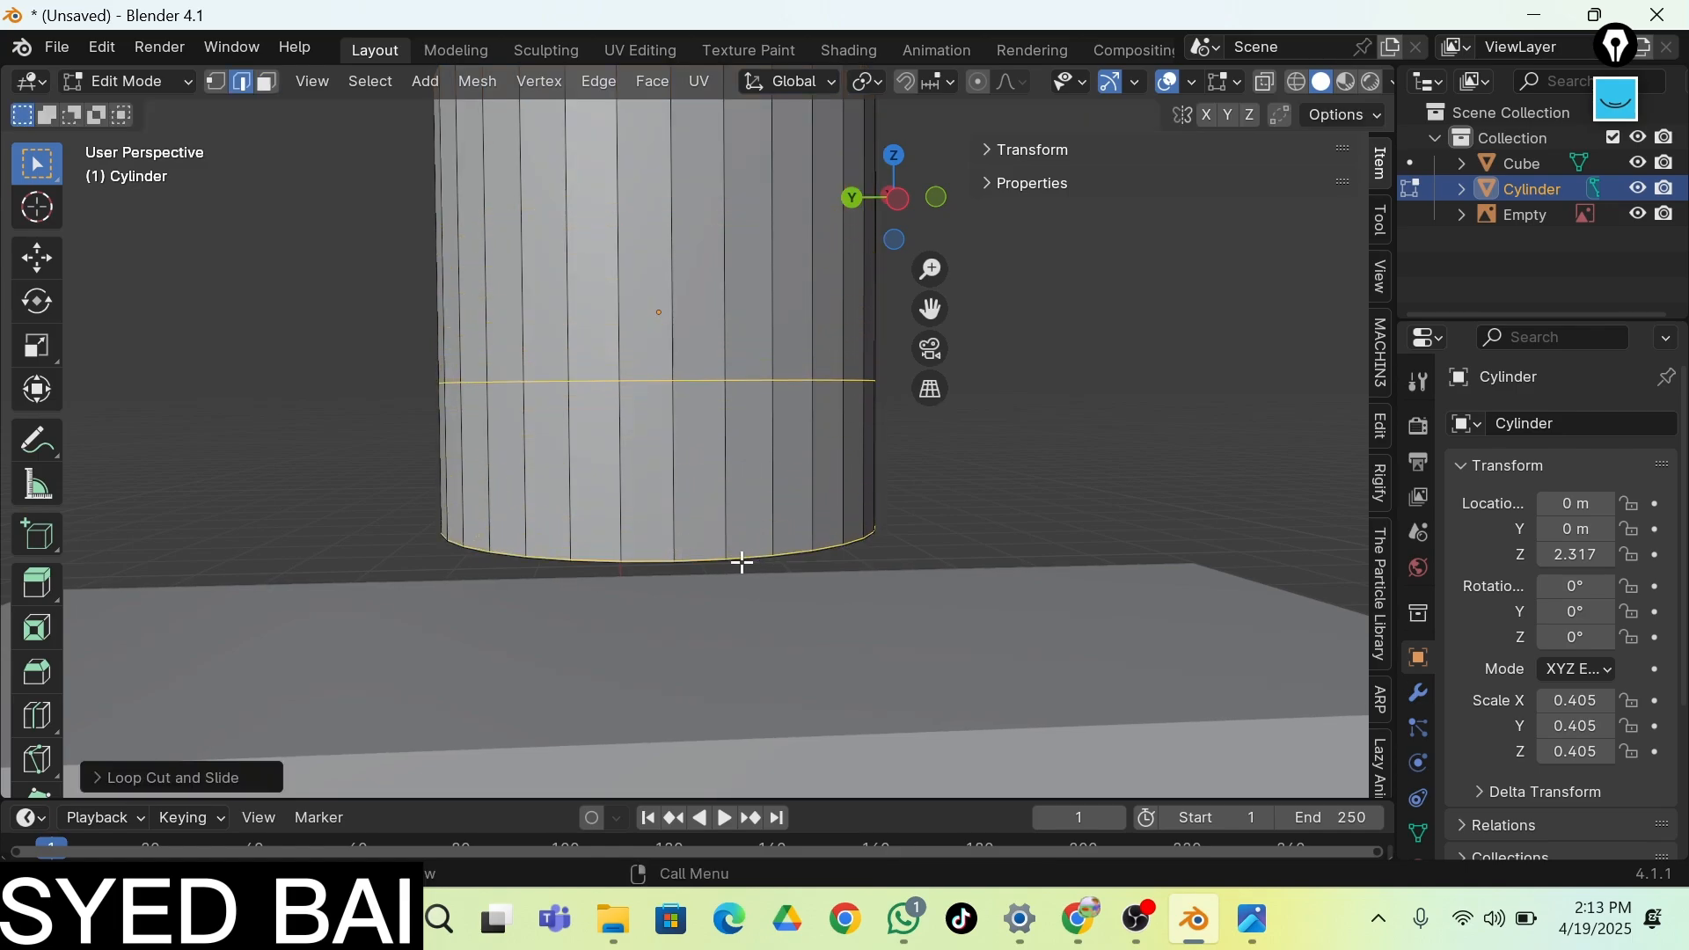
Select the entire upper edge loop and move it straight down along Z to just above the cylinder's base
click(35, 259)
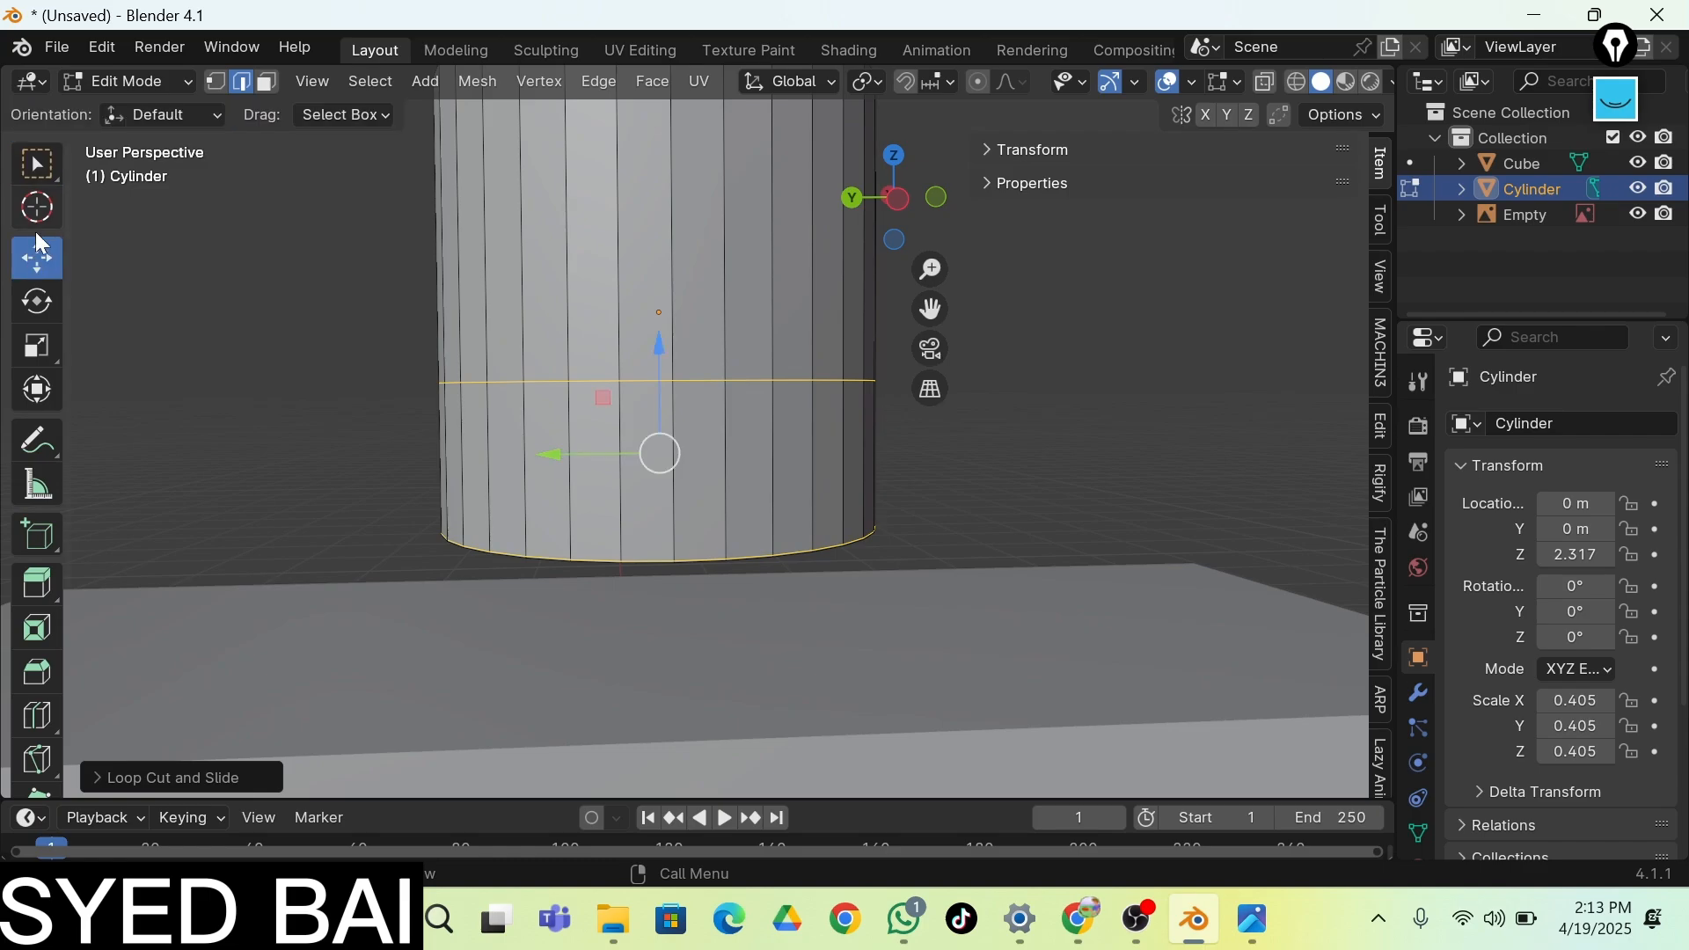
click(675, 379)
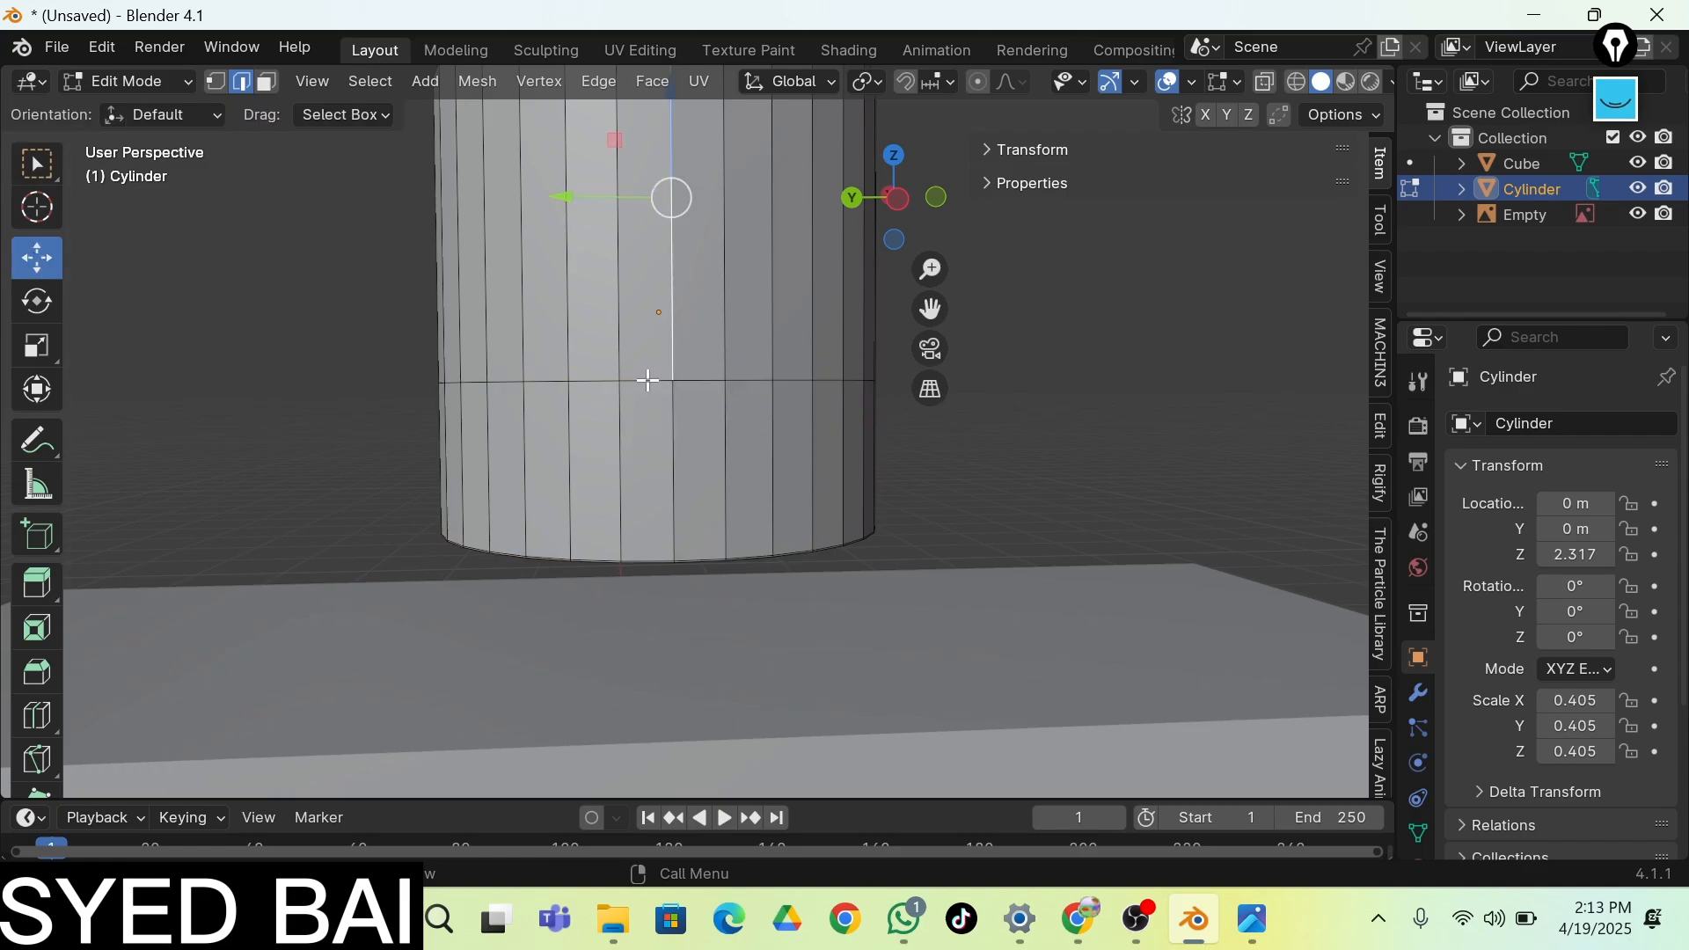
click(649, 381)
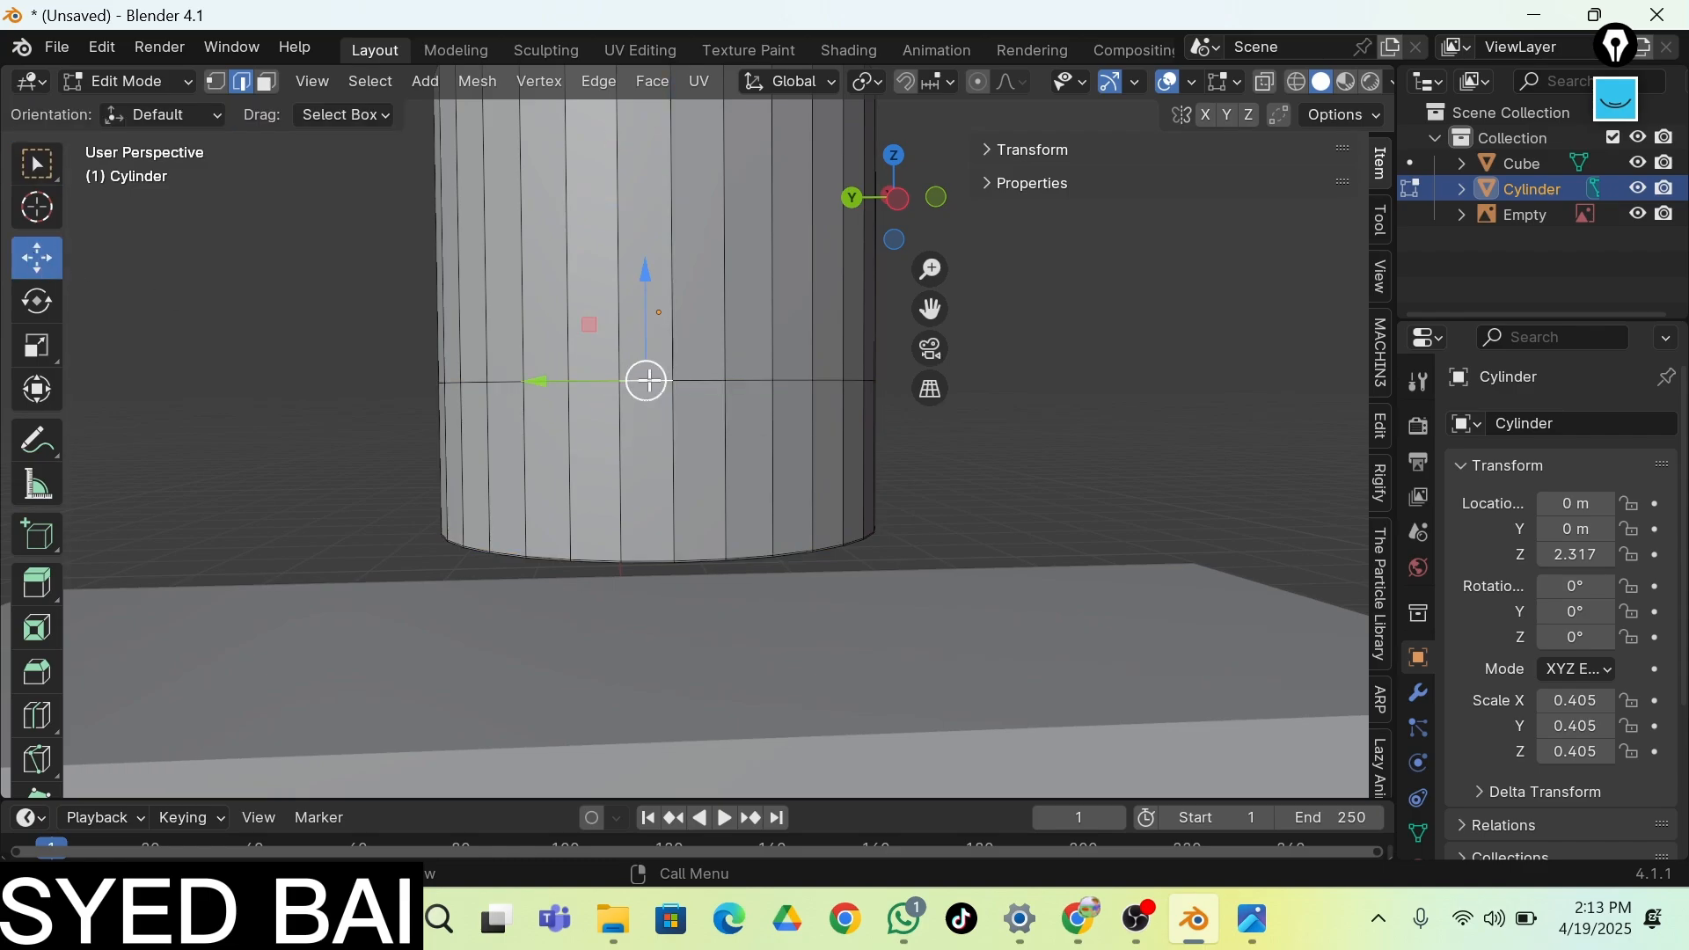
click(704, 384)
click(752, 382)
click(790, 382)
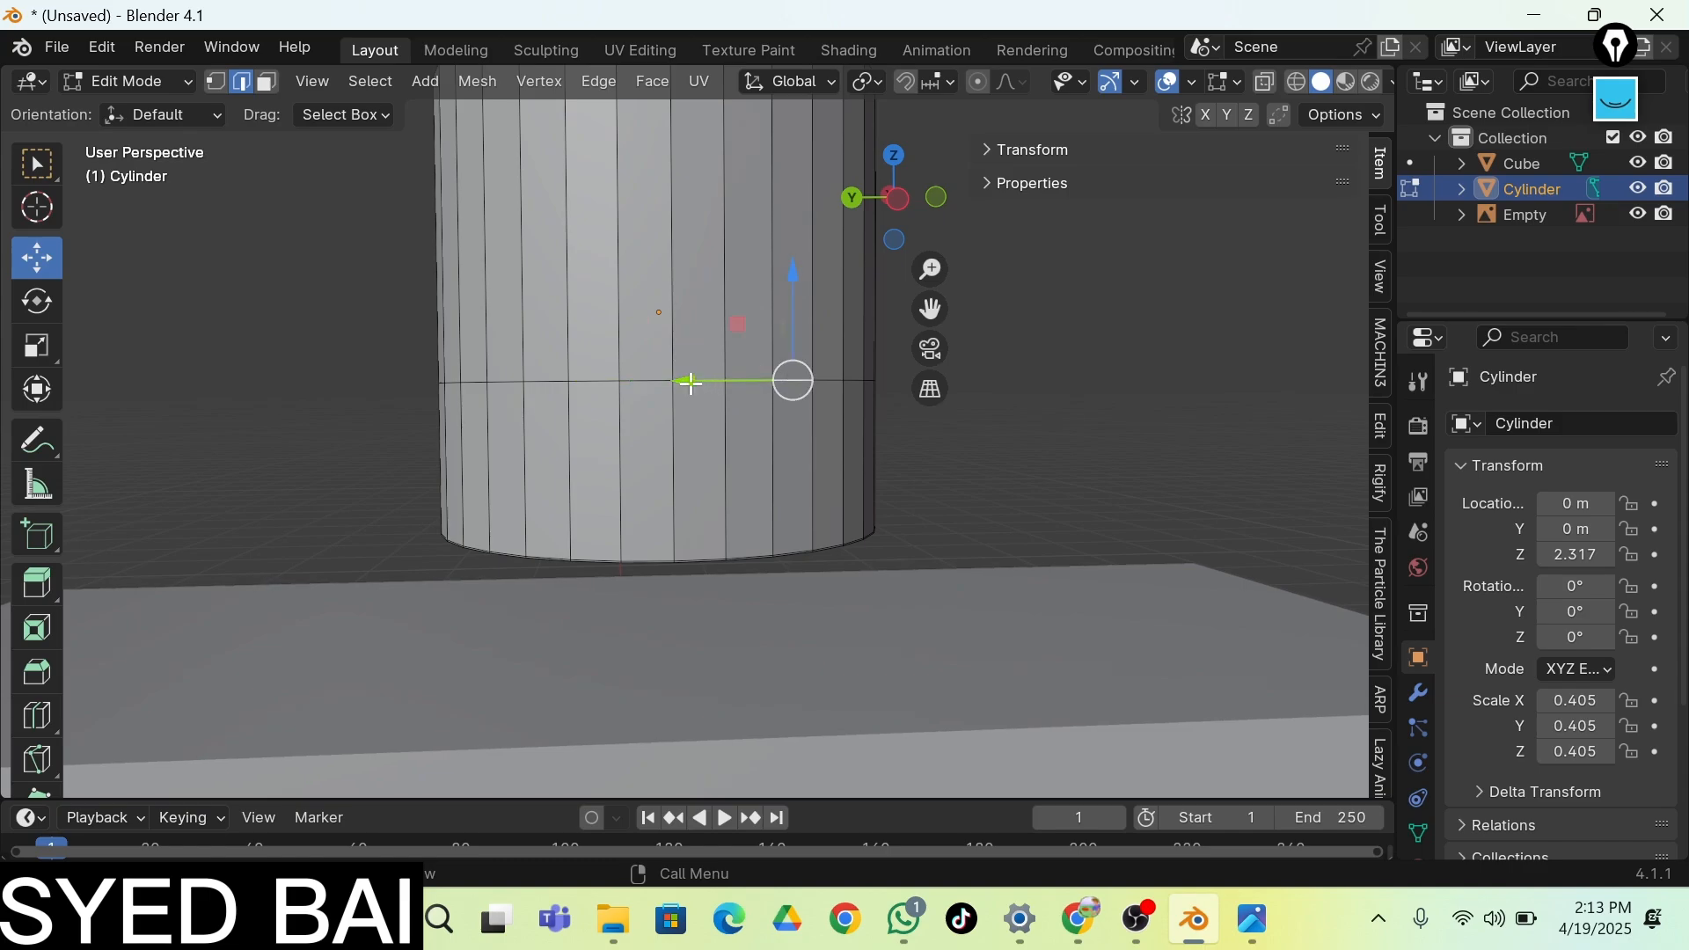
click(645, 378)
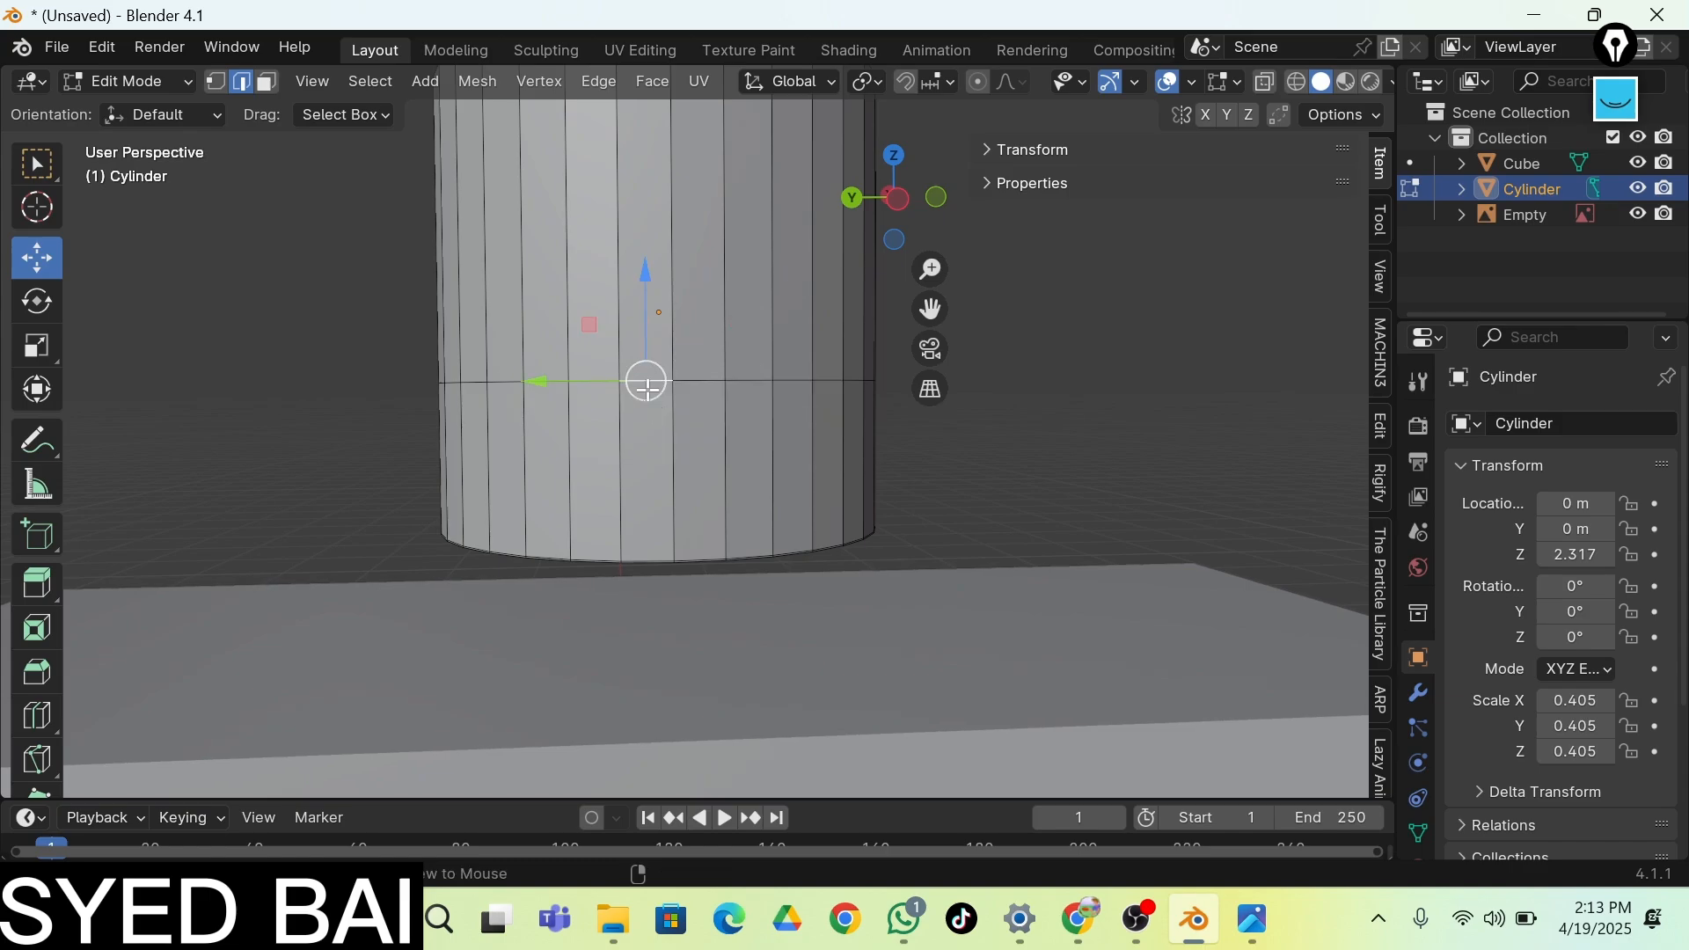
alt+click(649, 381)
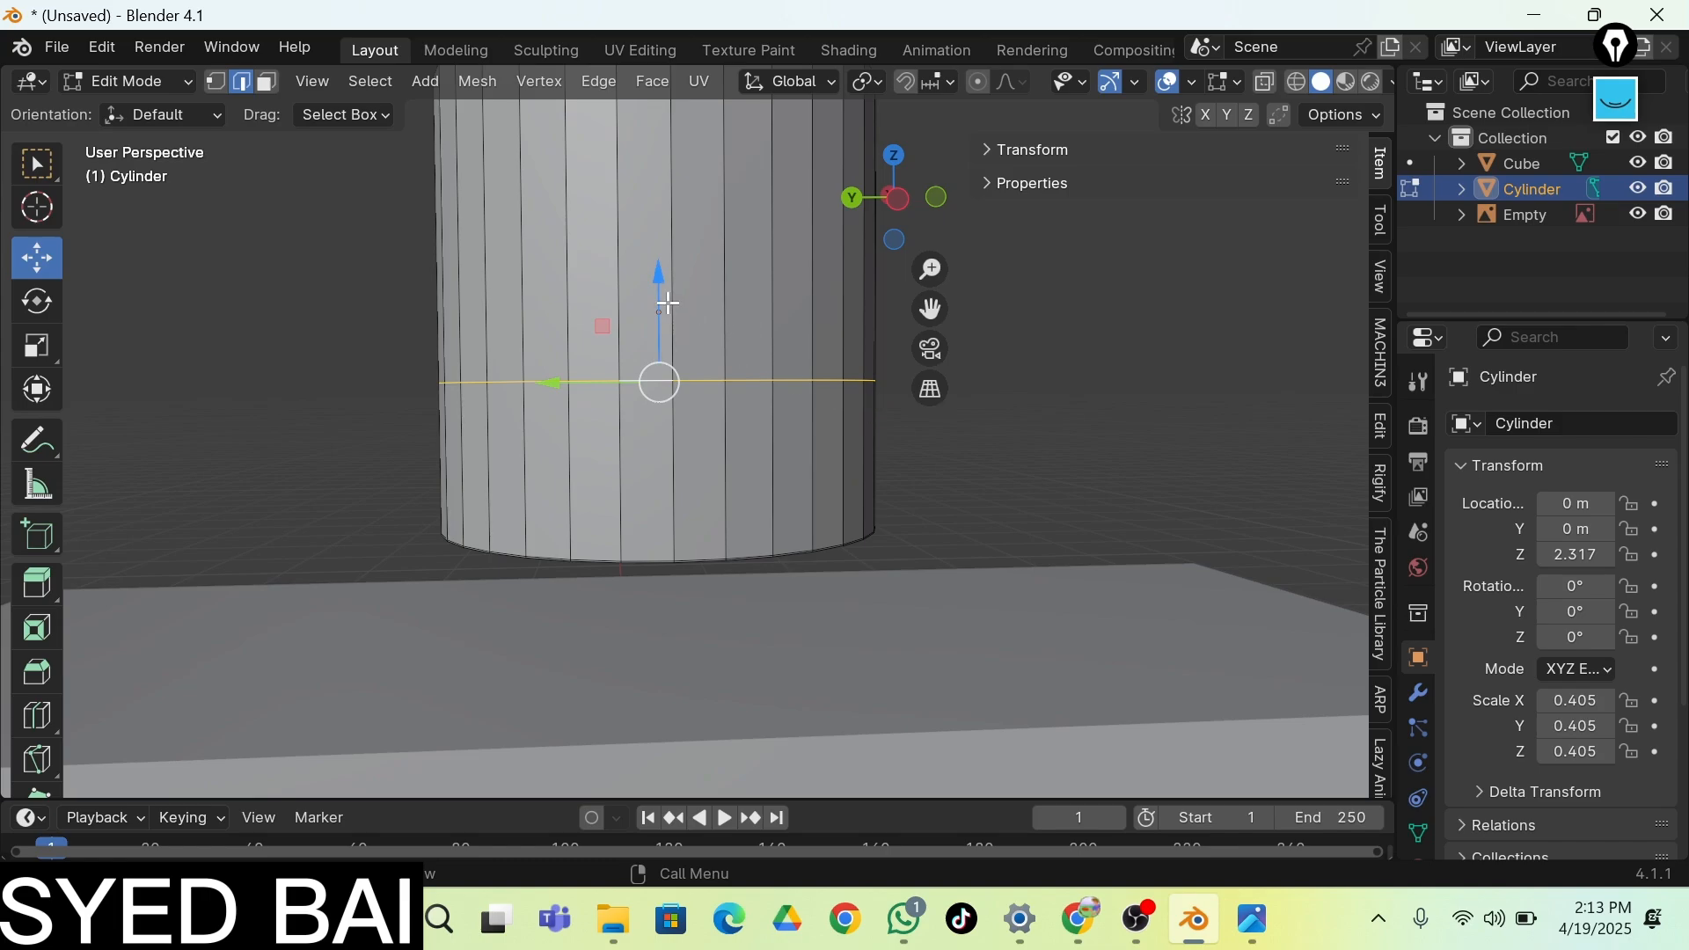
drag(660, 285, 663, 411)
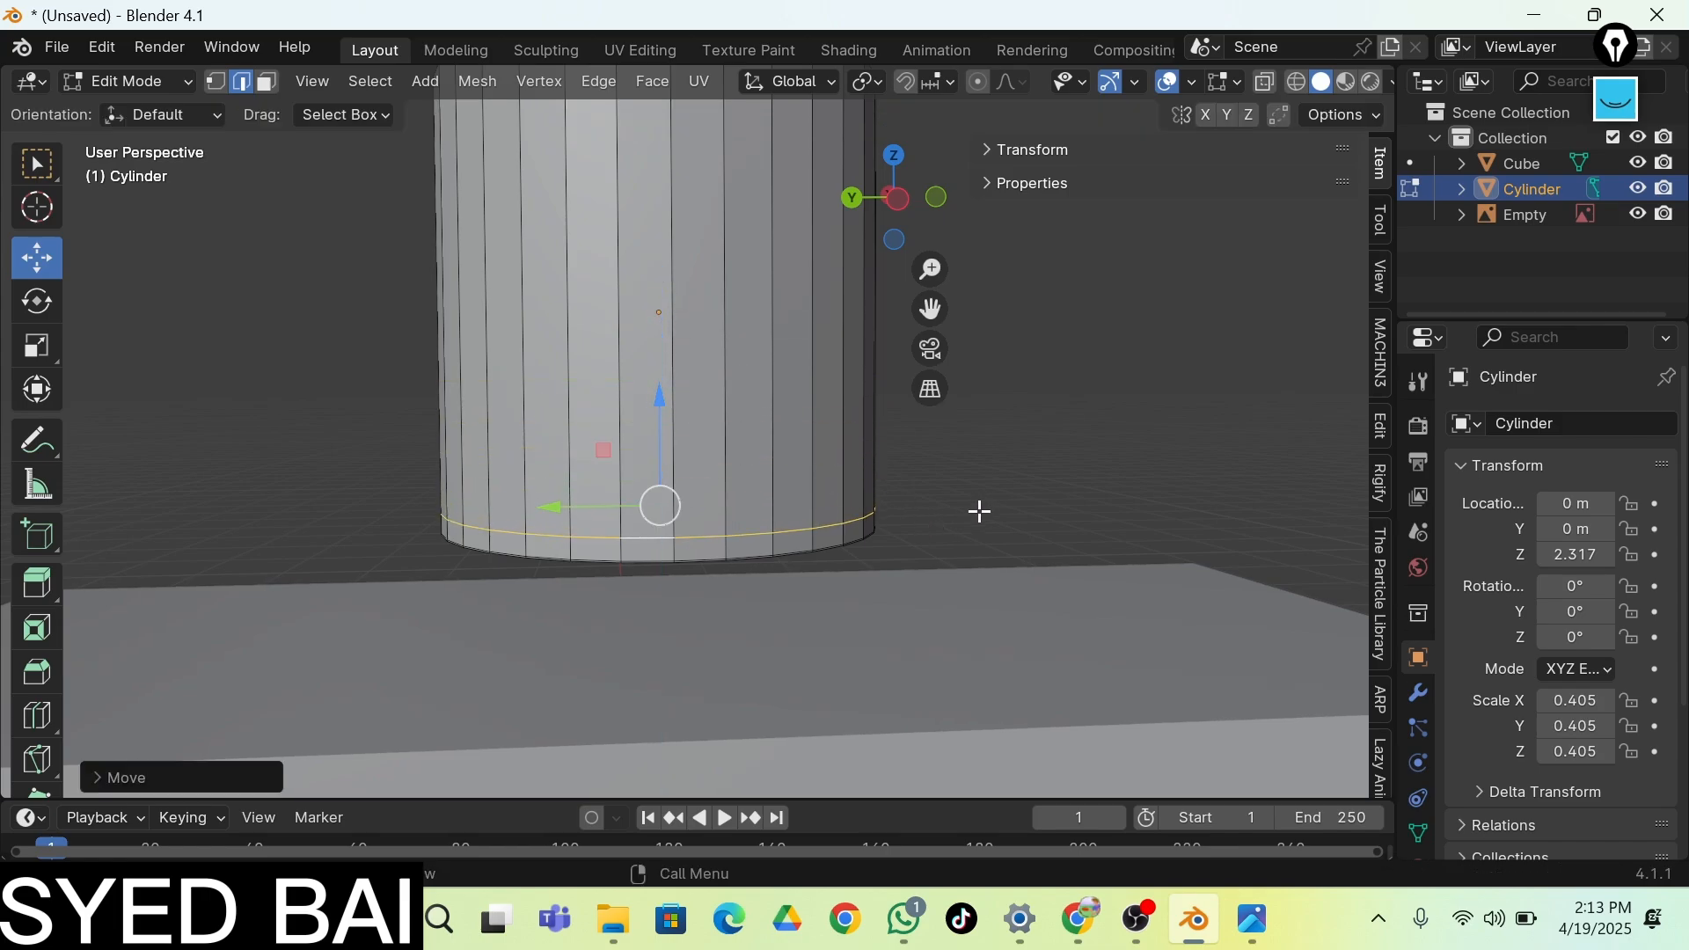
Select the whole thin band at the cylinder's base in wireframe view, including its back side, and return to solid shading
mouse_move(895, 247)
shift+middle_down()
mouse_move(967, 71)
mouse_move(854, 132)
mouse_move(814, 330)
mouse_move(801, 241)
mouse_move(898, 247)
shift+middle_up()
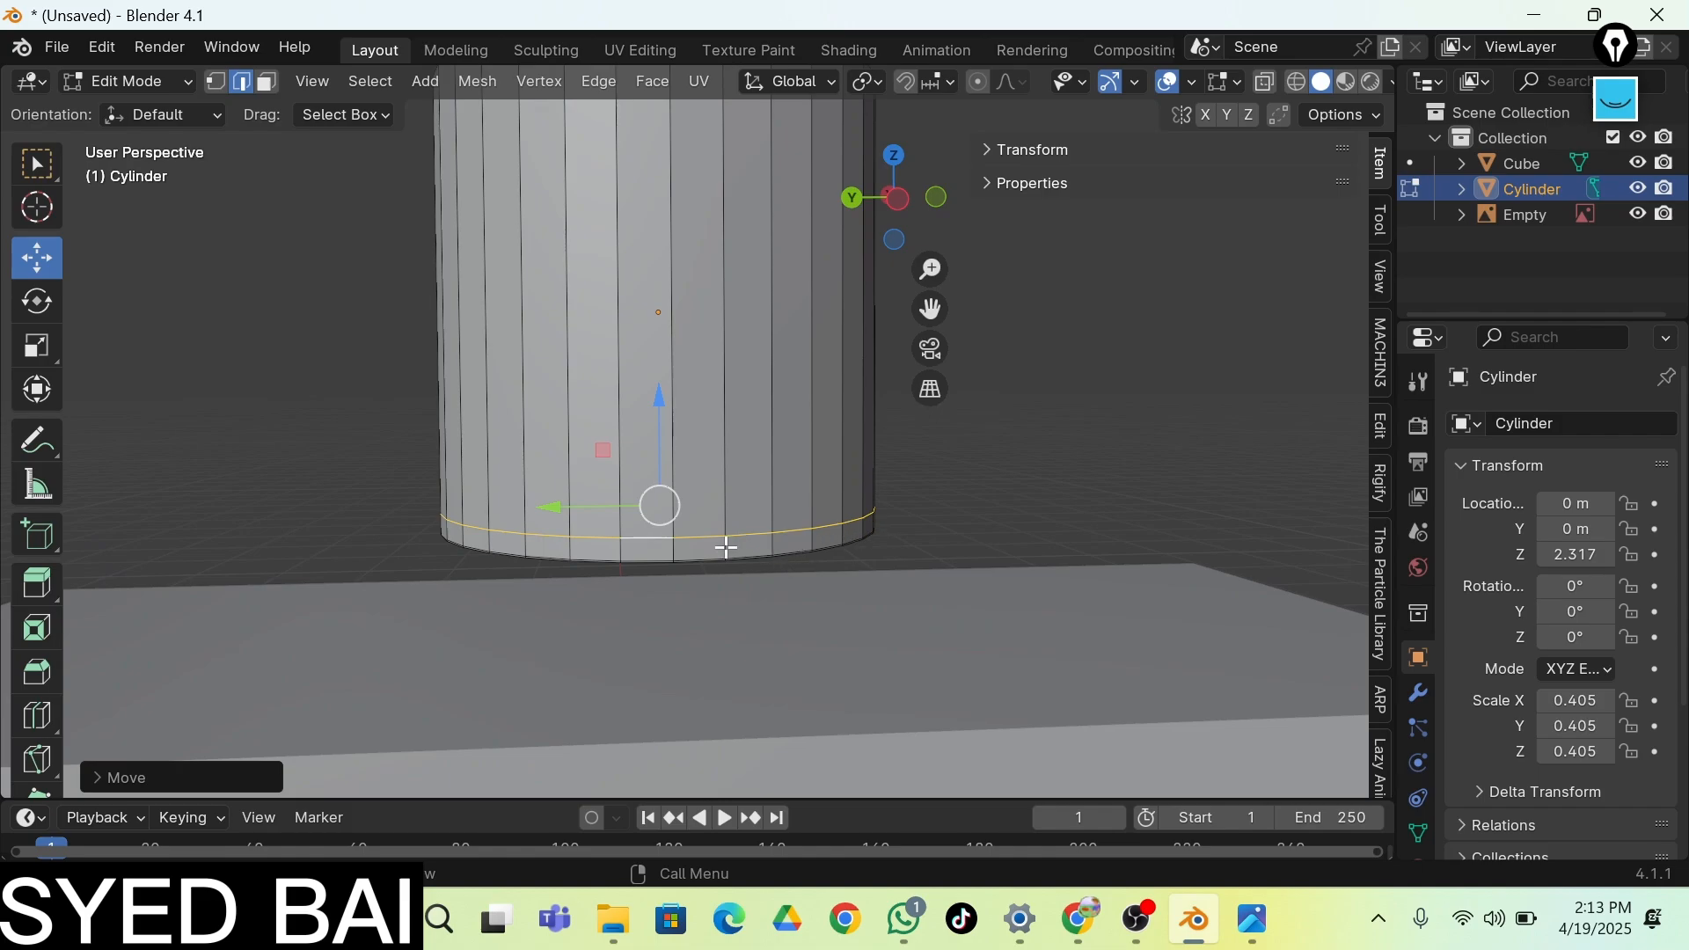
click(1298, 83)
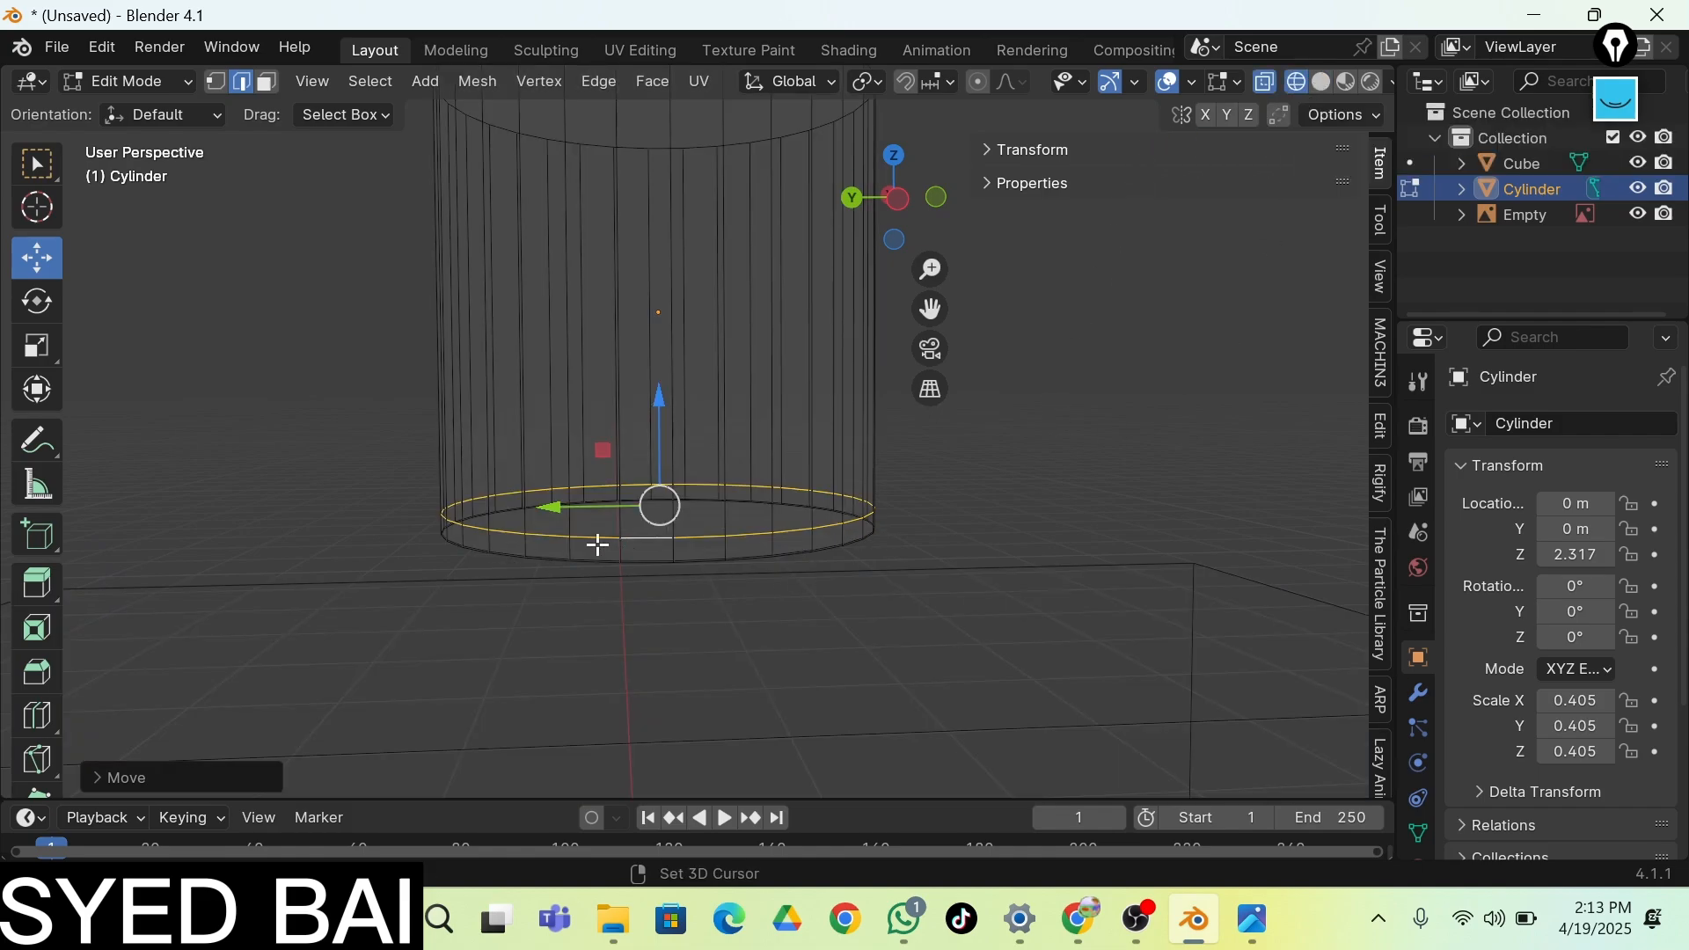
key(shift+grave)
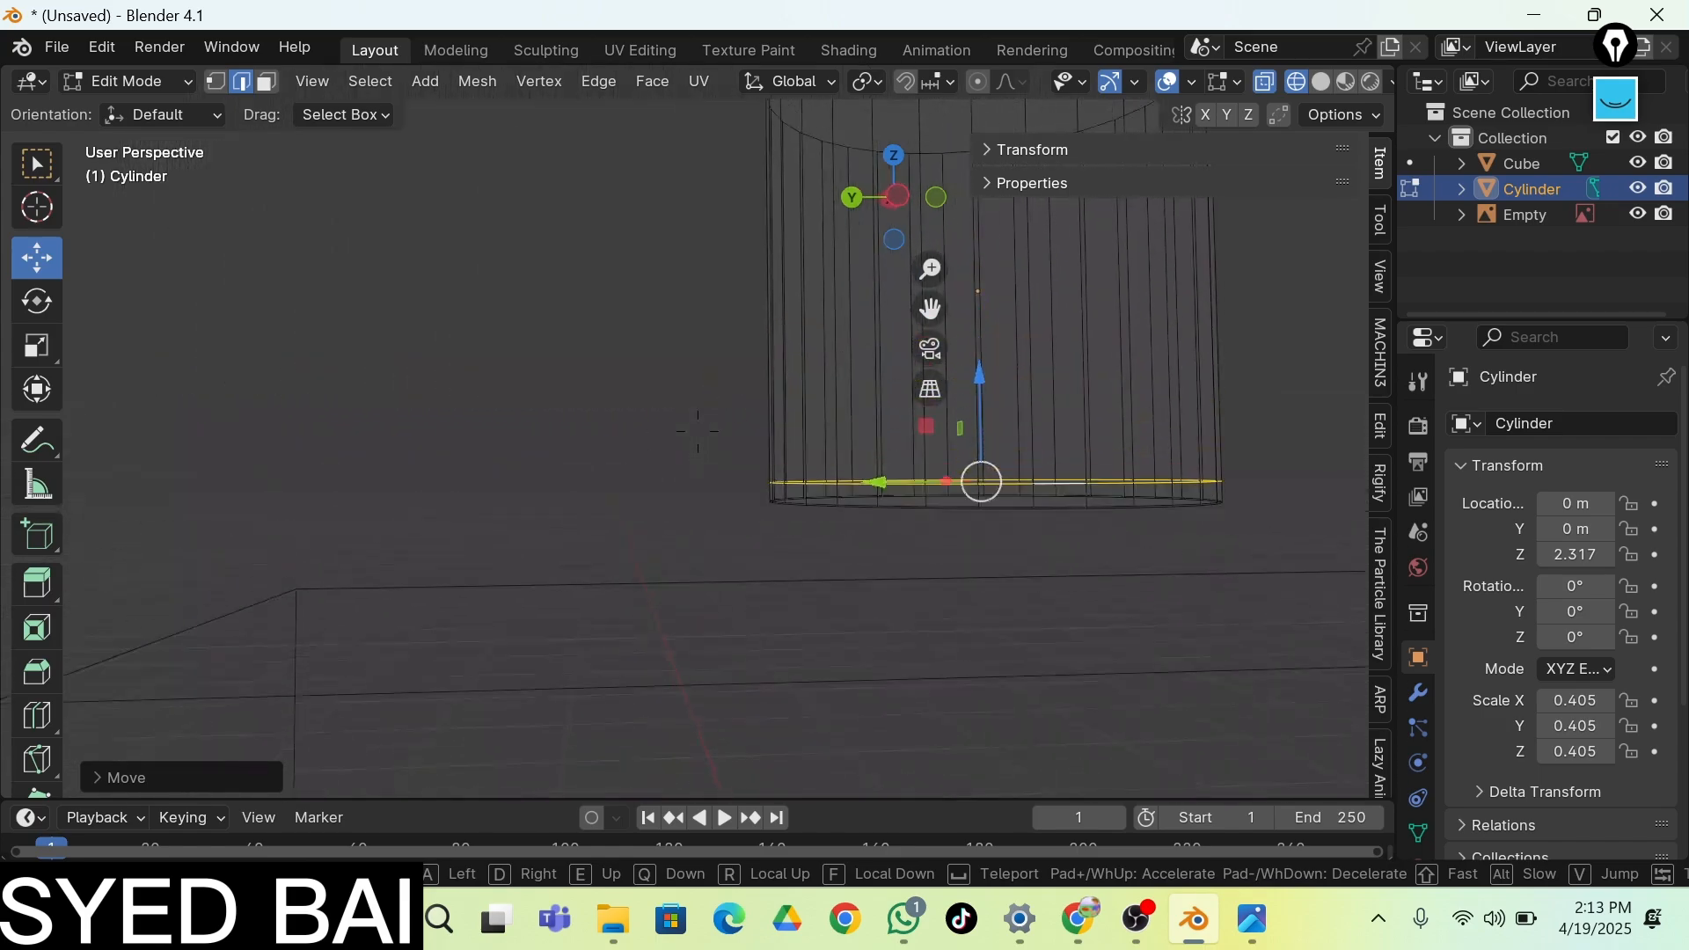
click(697, 430)
drag(554, 444, 1175, 578)
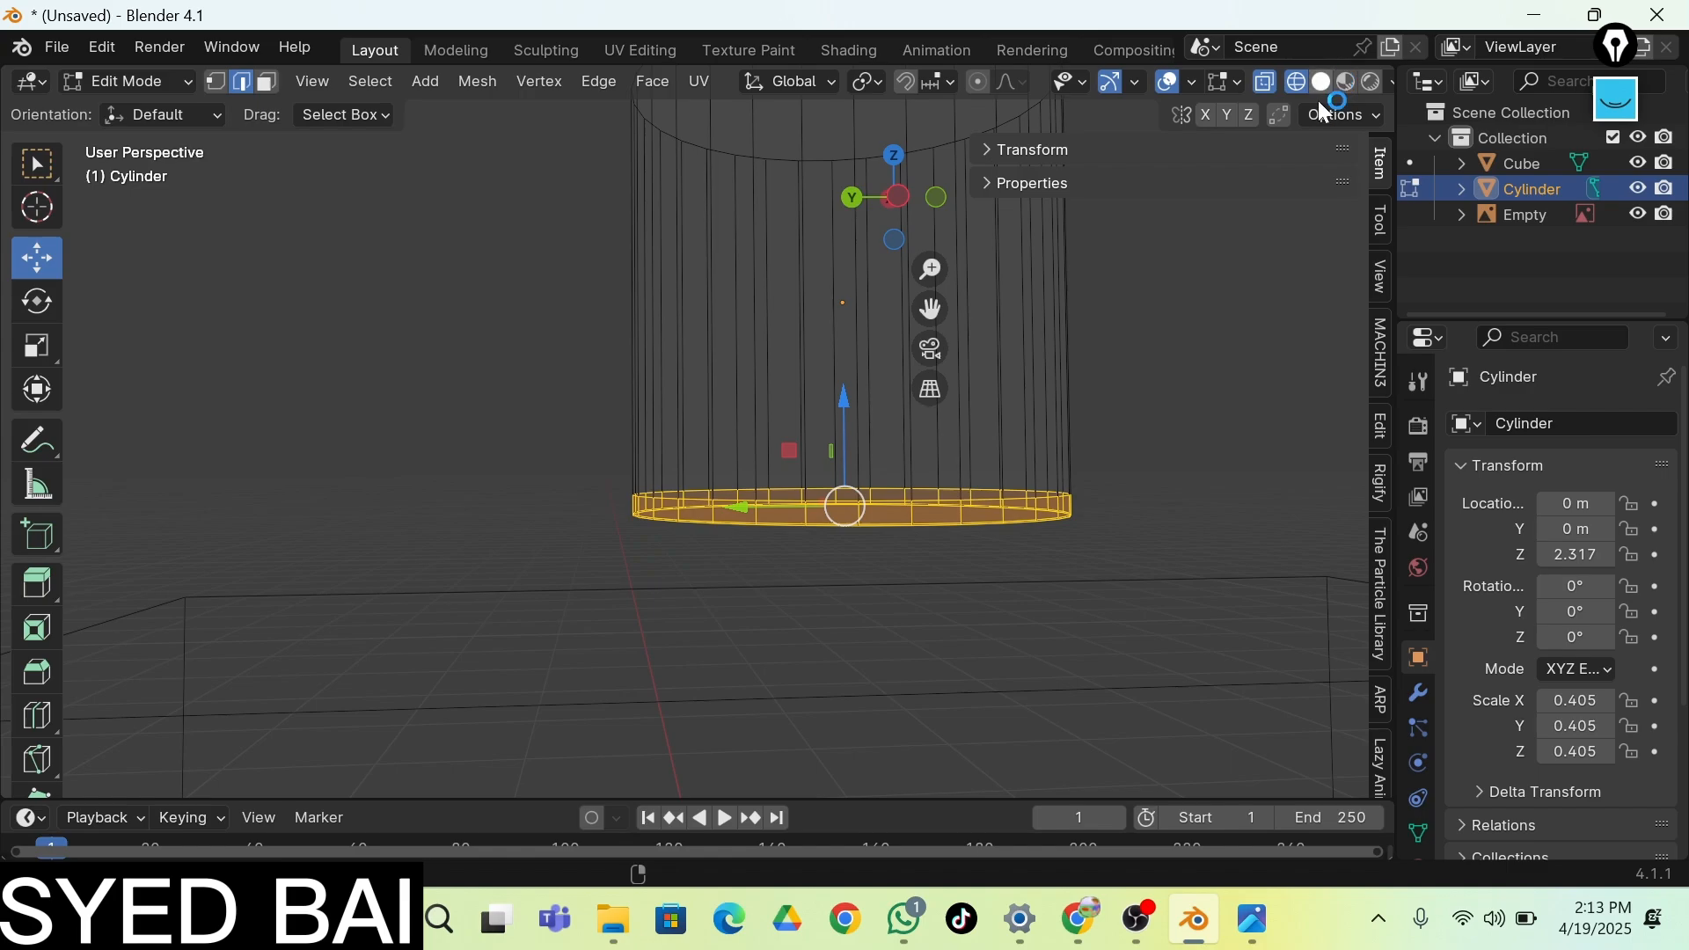
key(alt+z)
Extrude the base band in place and scale it slightly outward to form a projecting lip around the cap
key(shift+grave)
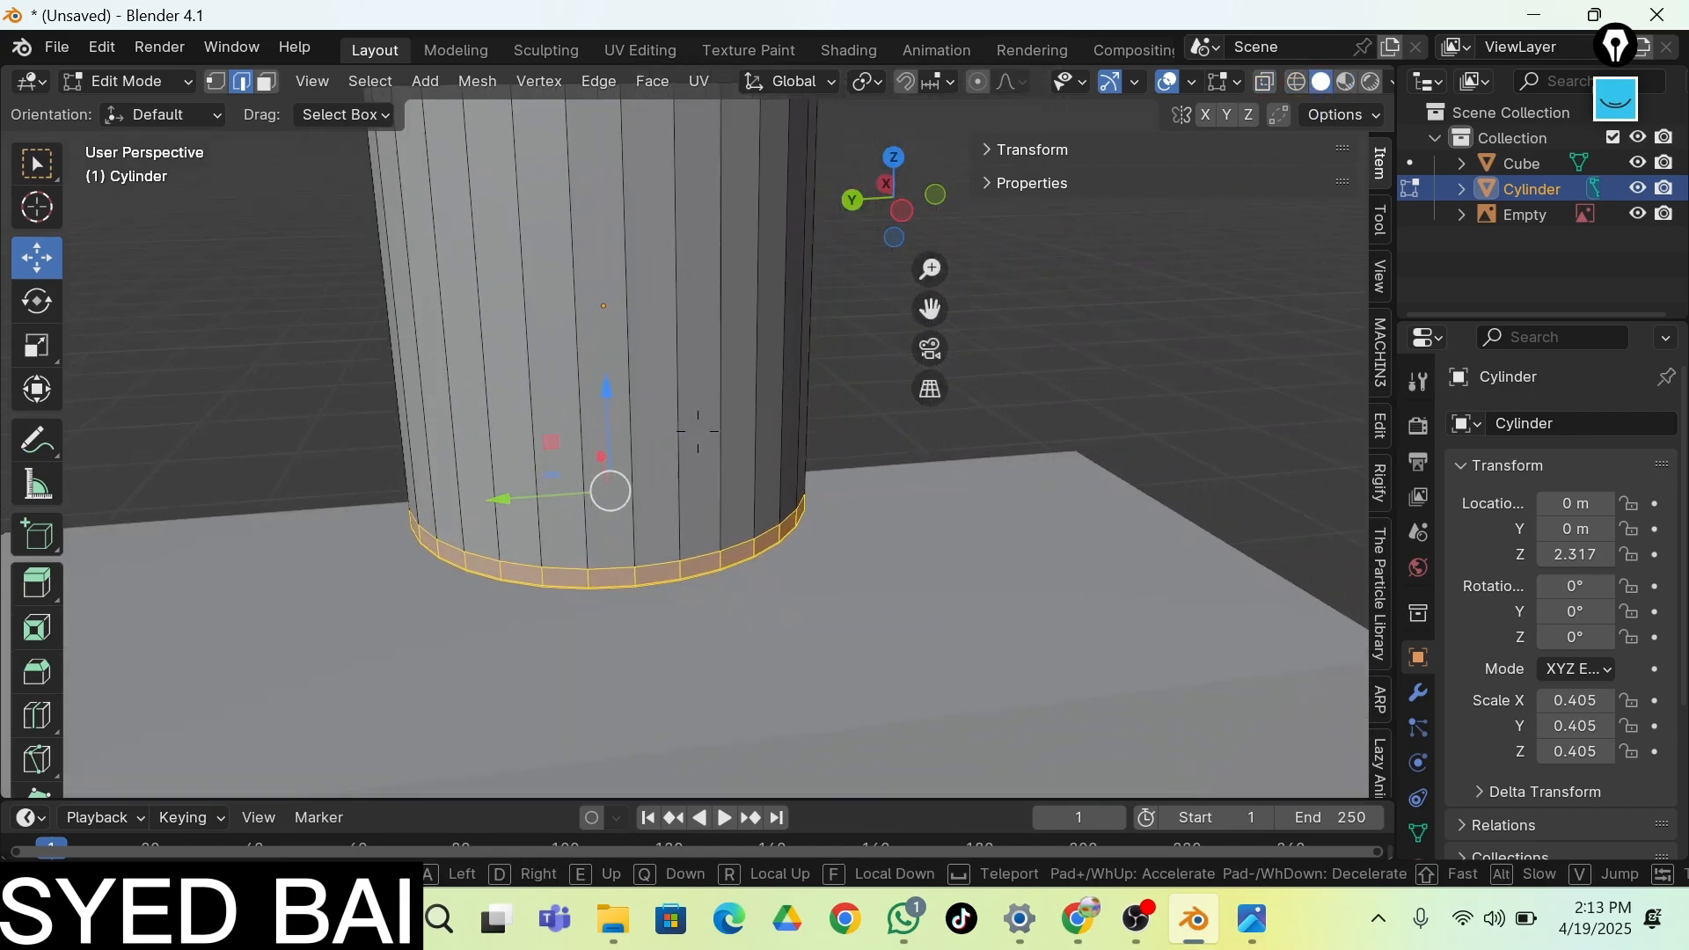
click(698, 430)
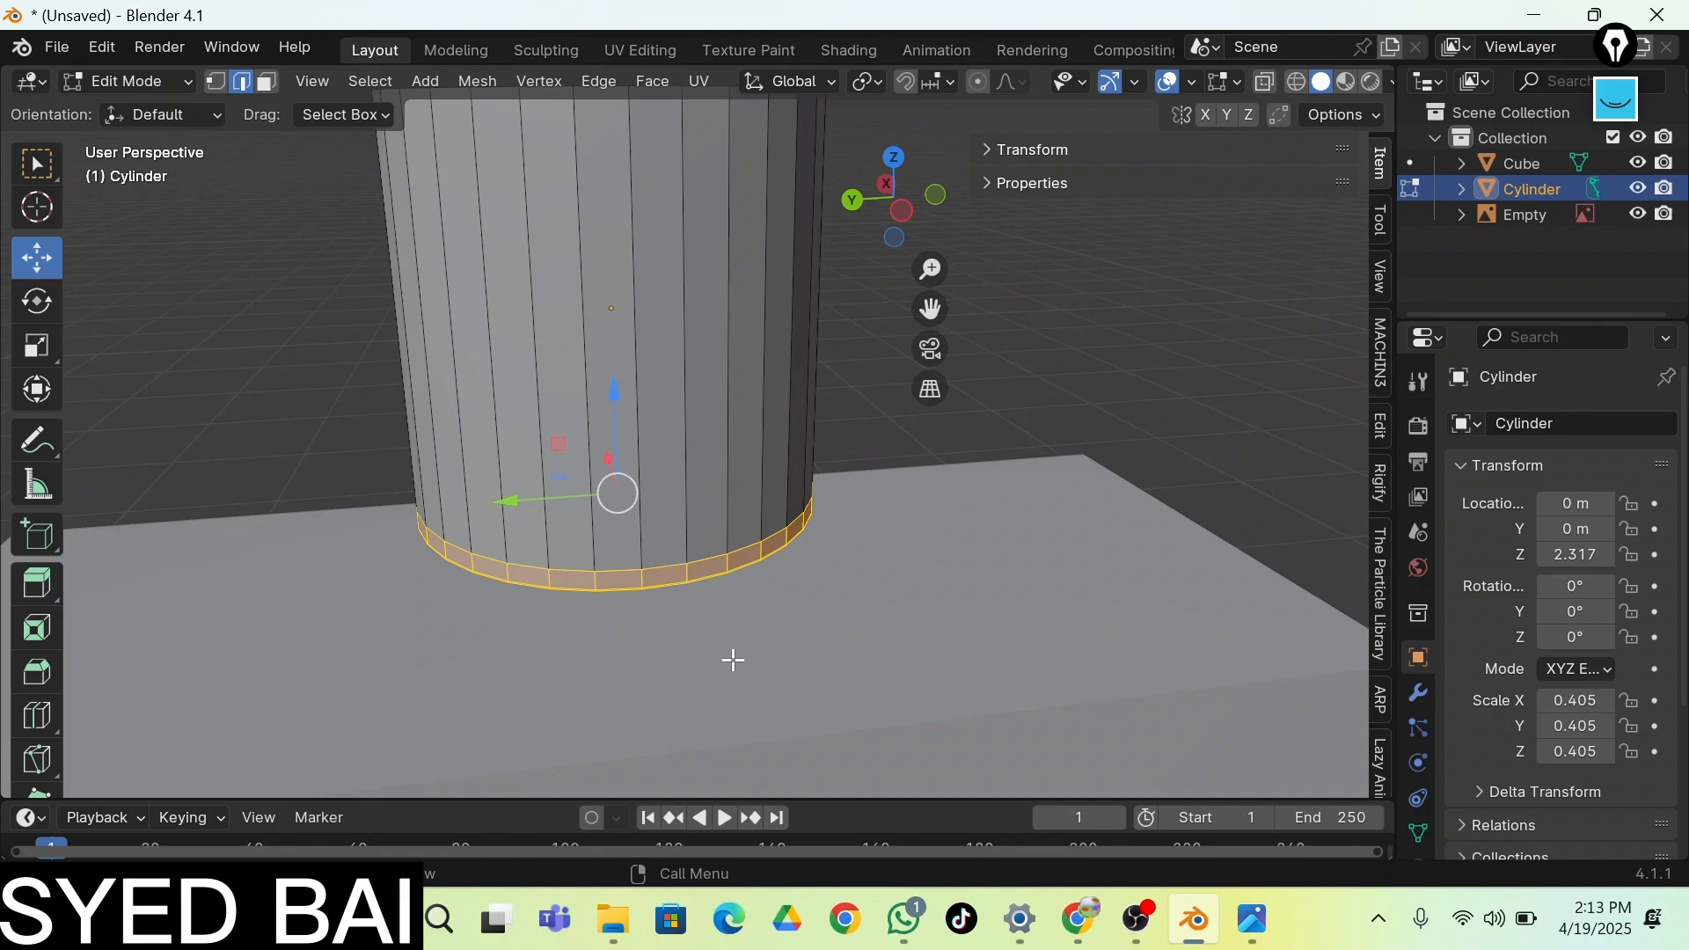
key(e)
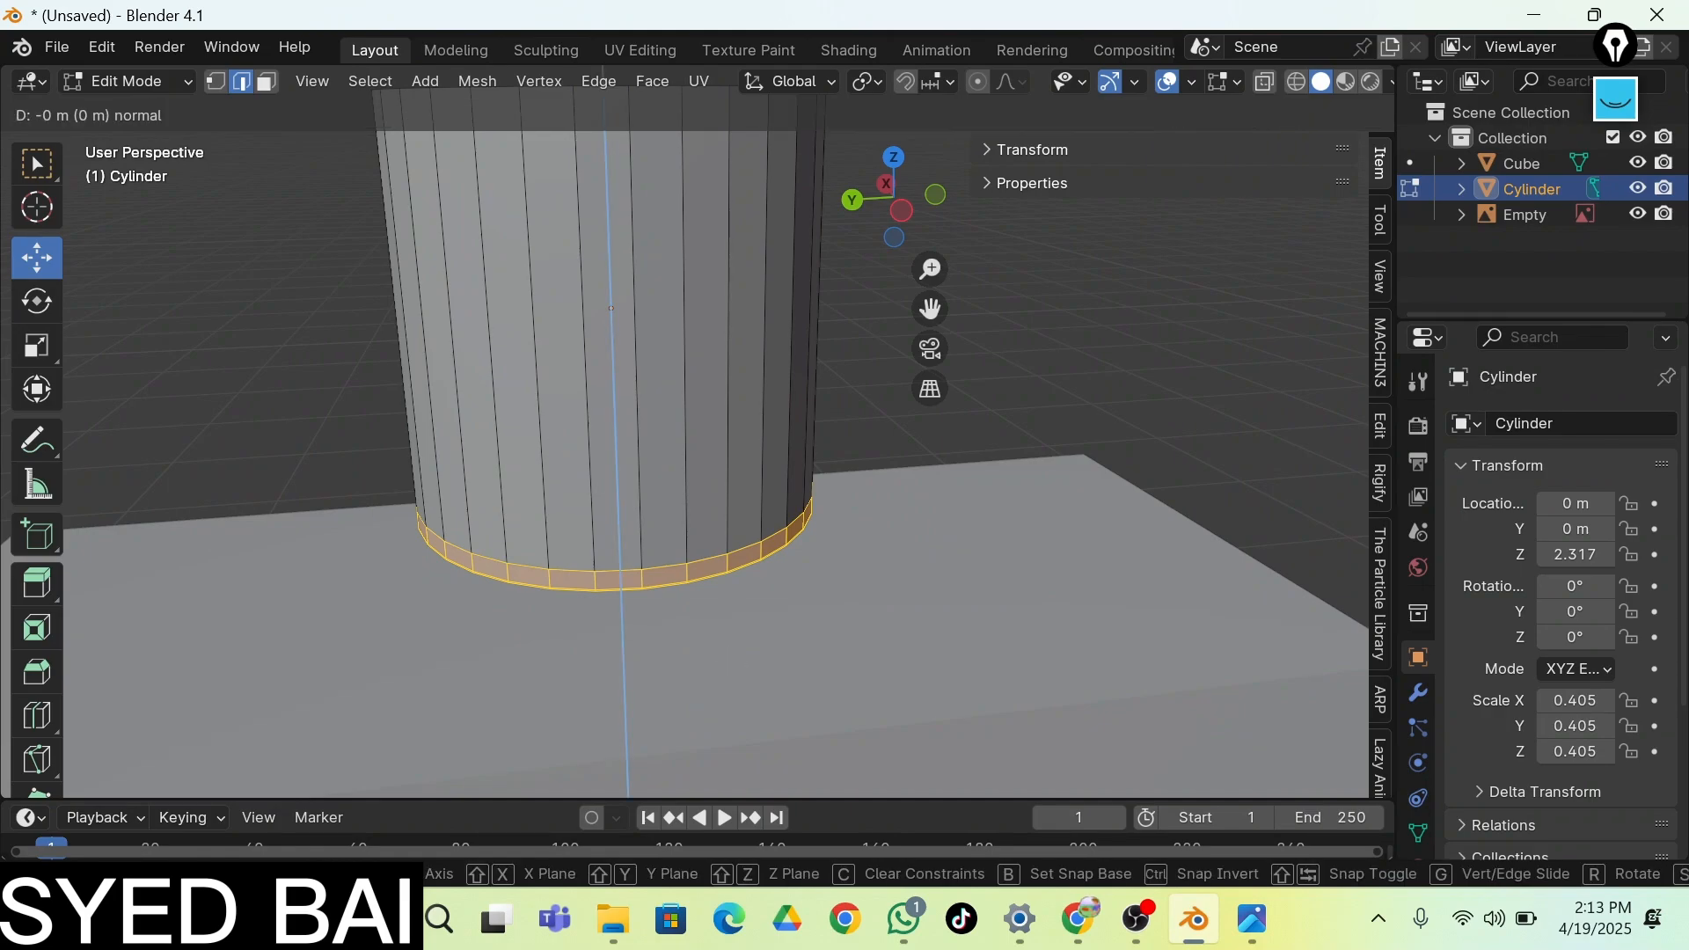
key(s)
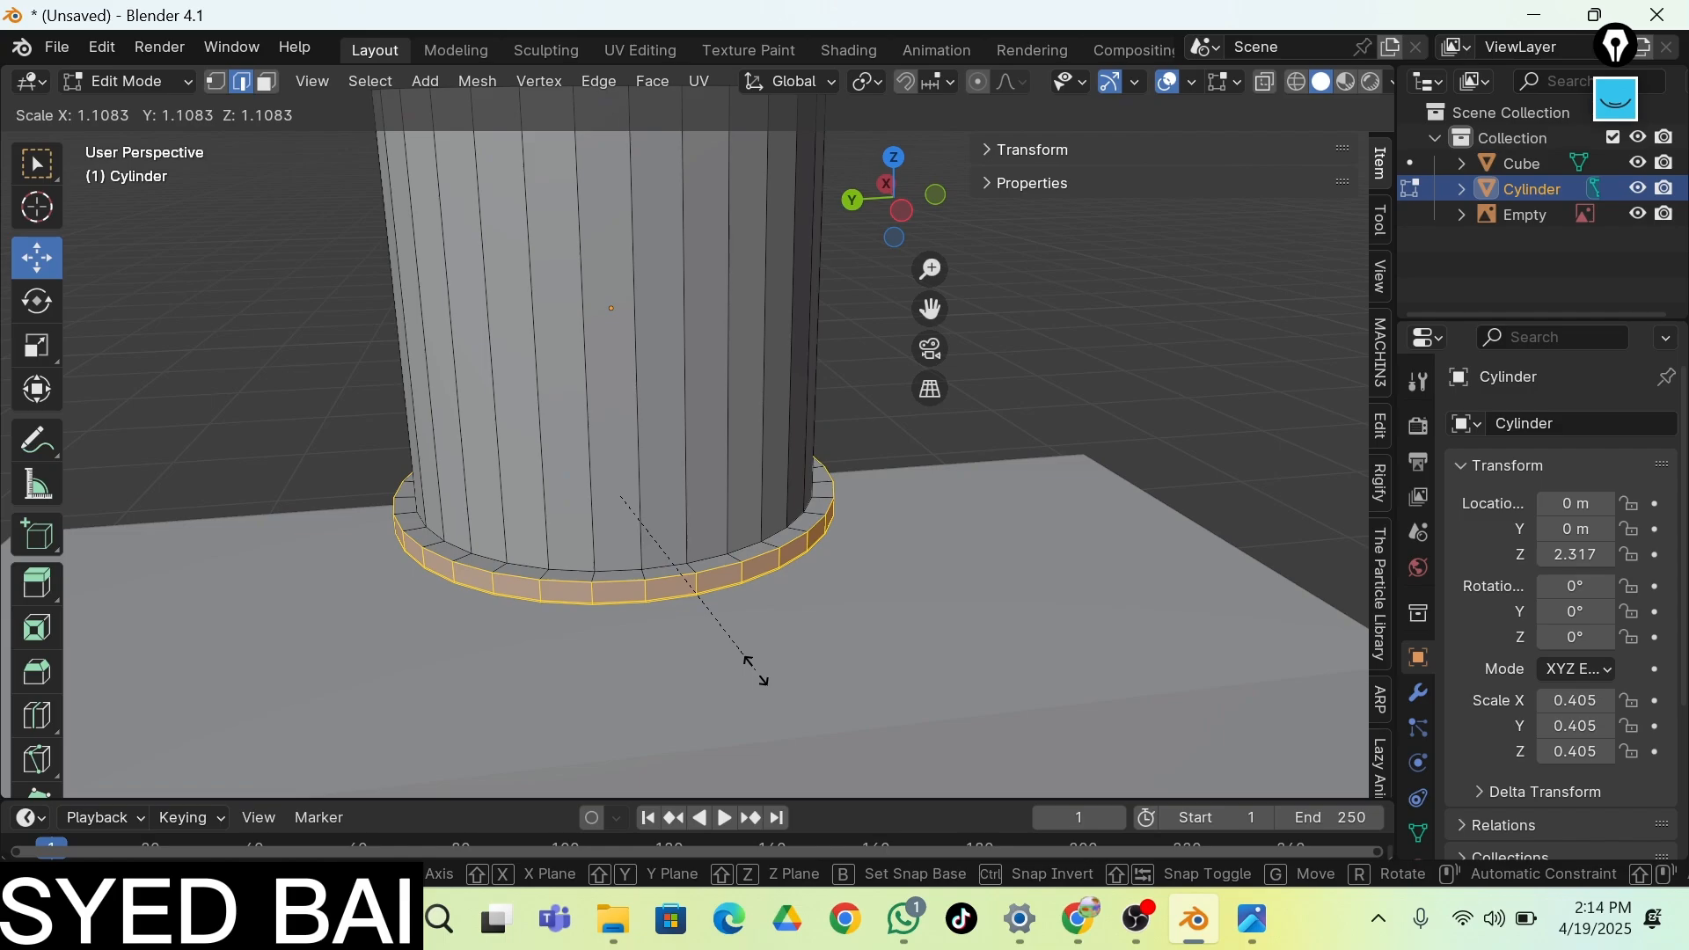
click(763, 671)
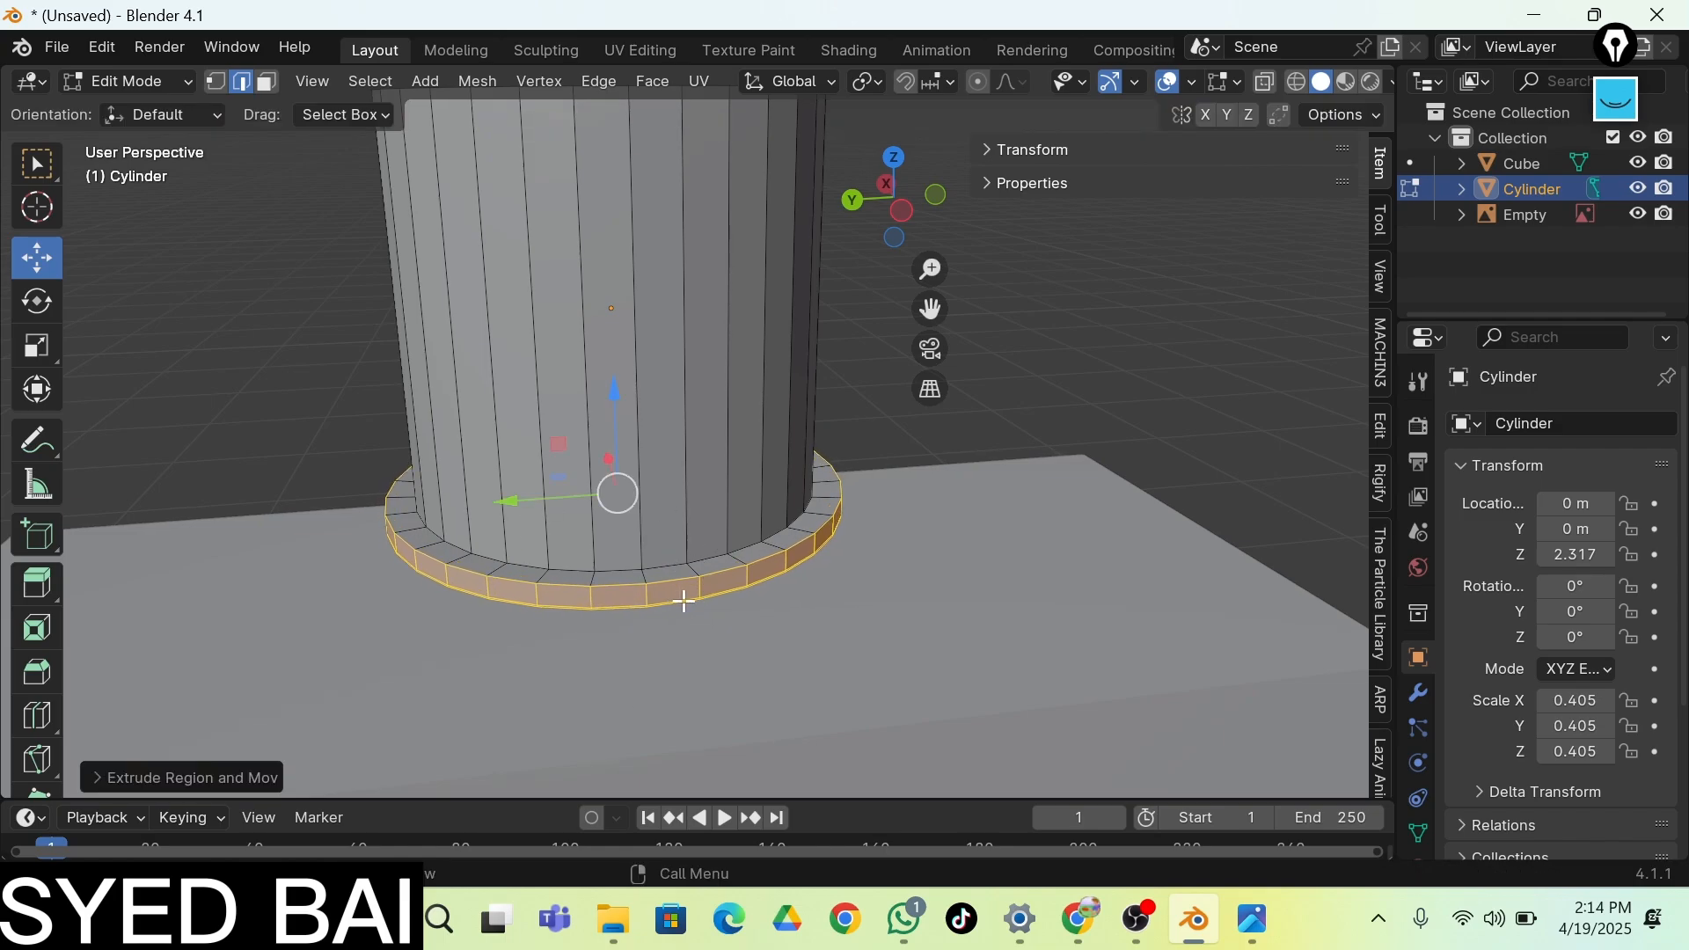
click(835, 528)
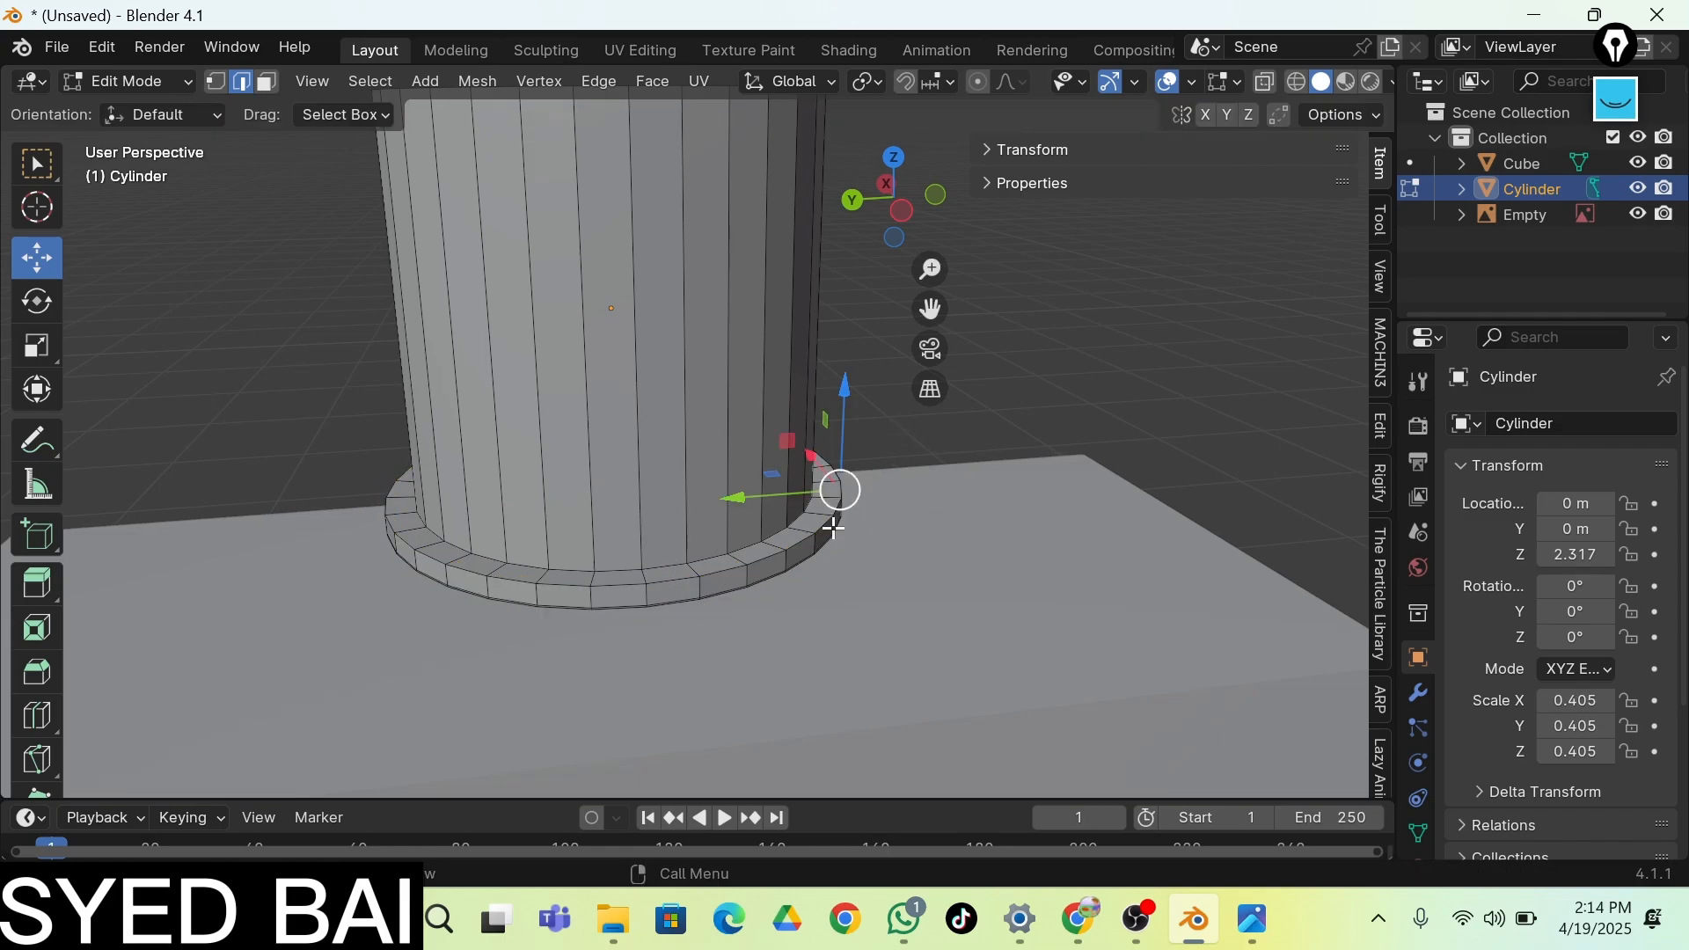
Return to Object Mode, lower the cap along Z to about 2.09 m onto the block's top face, and deselect it
key(shift+grave)
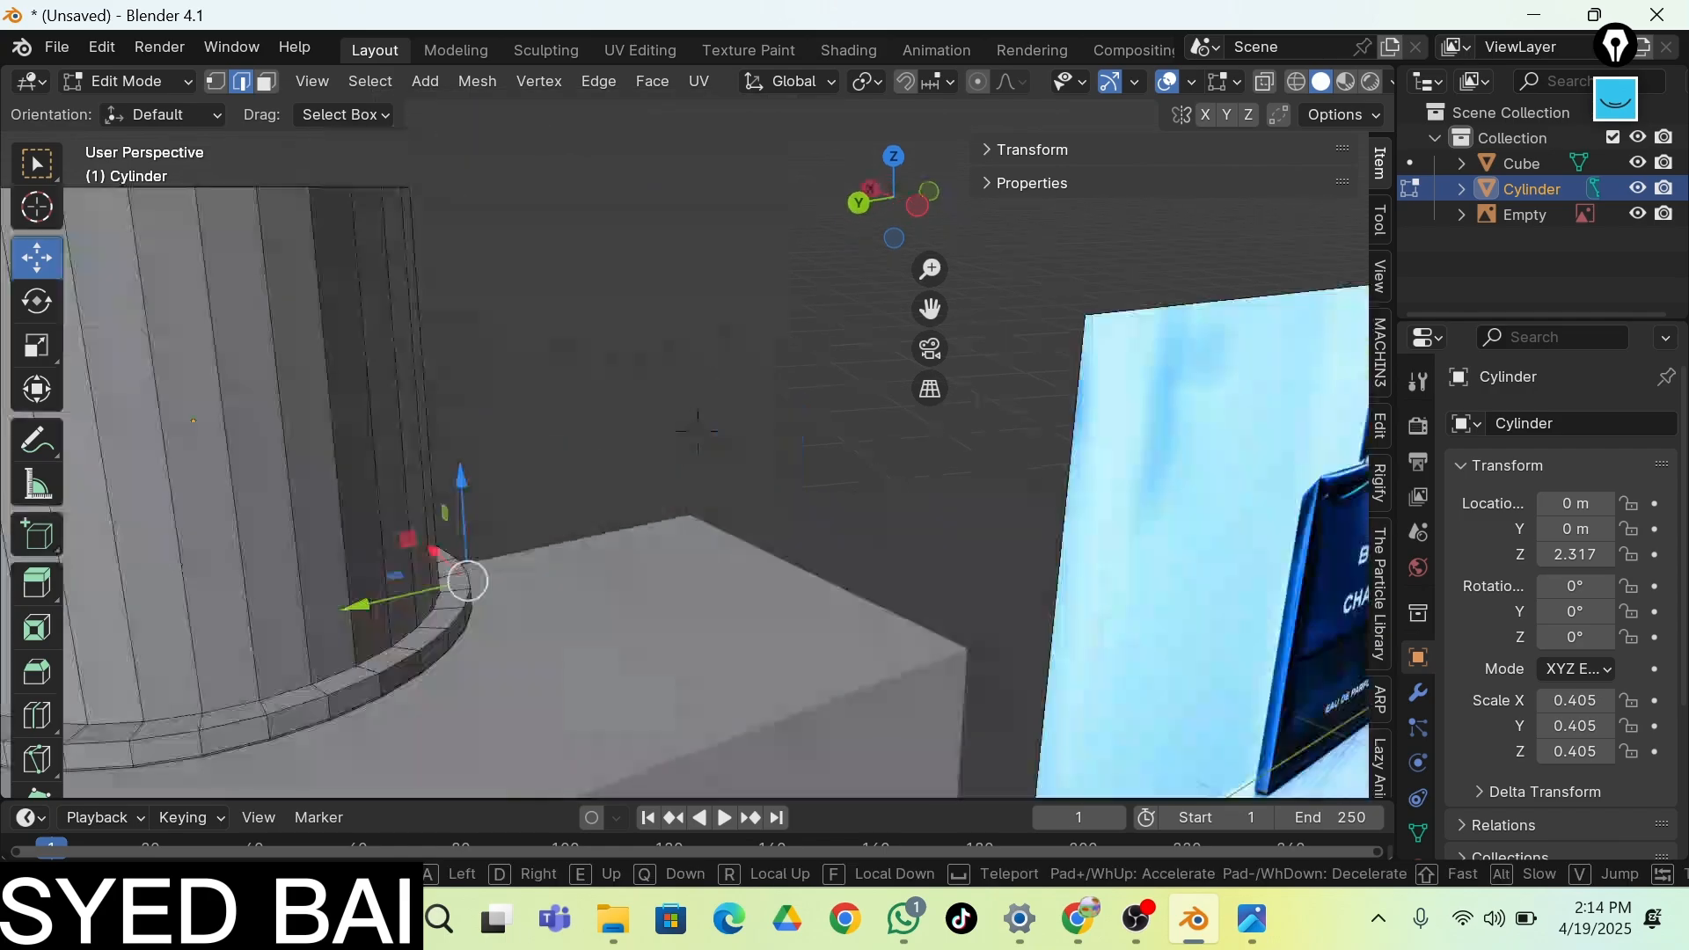
key(s)
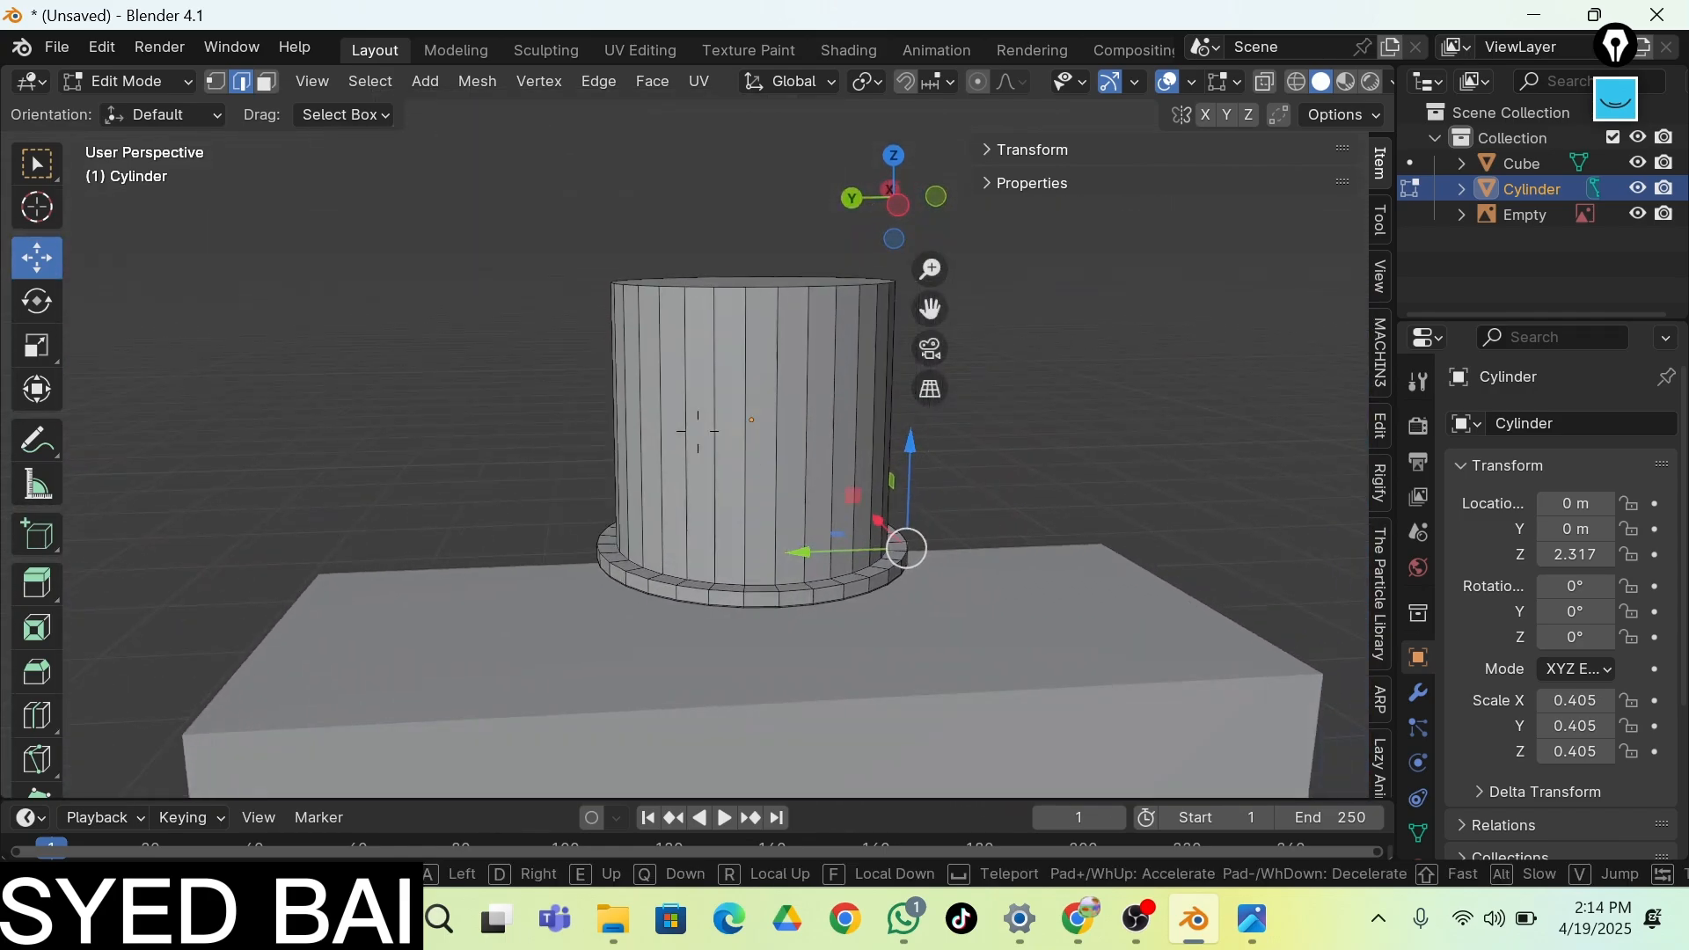
key(q)
click(803, 422)
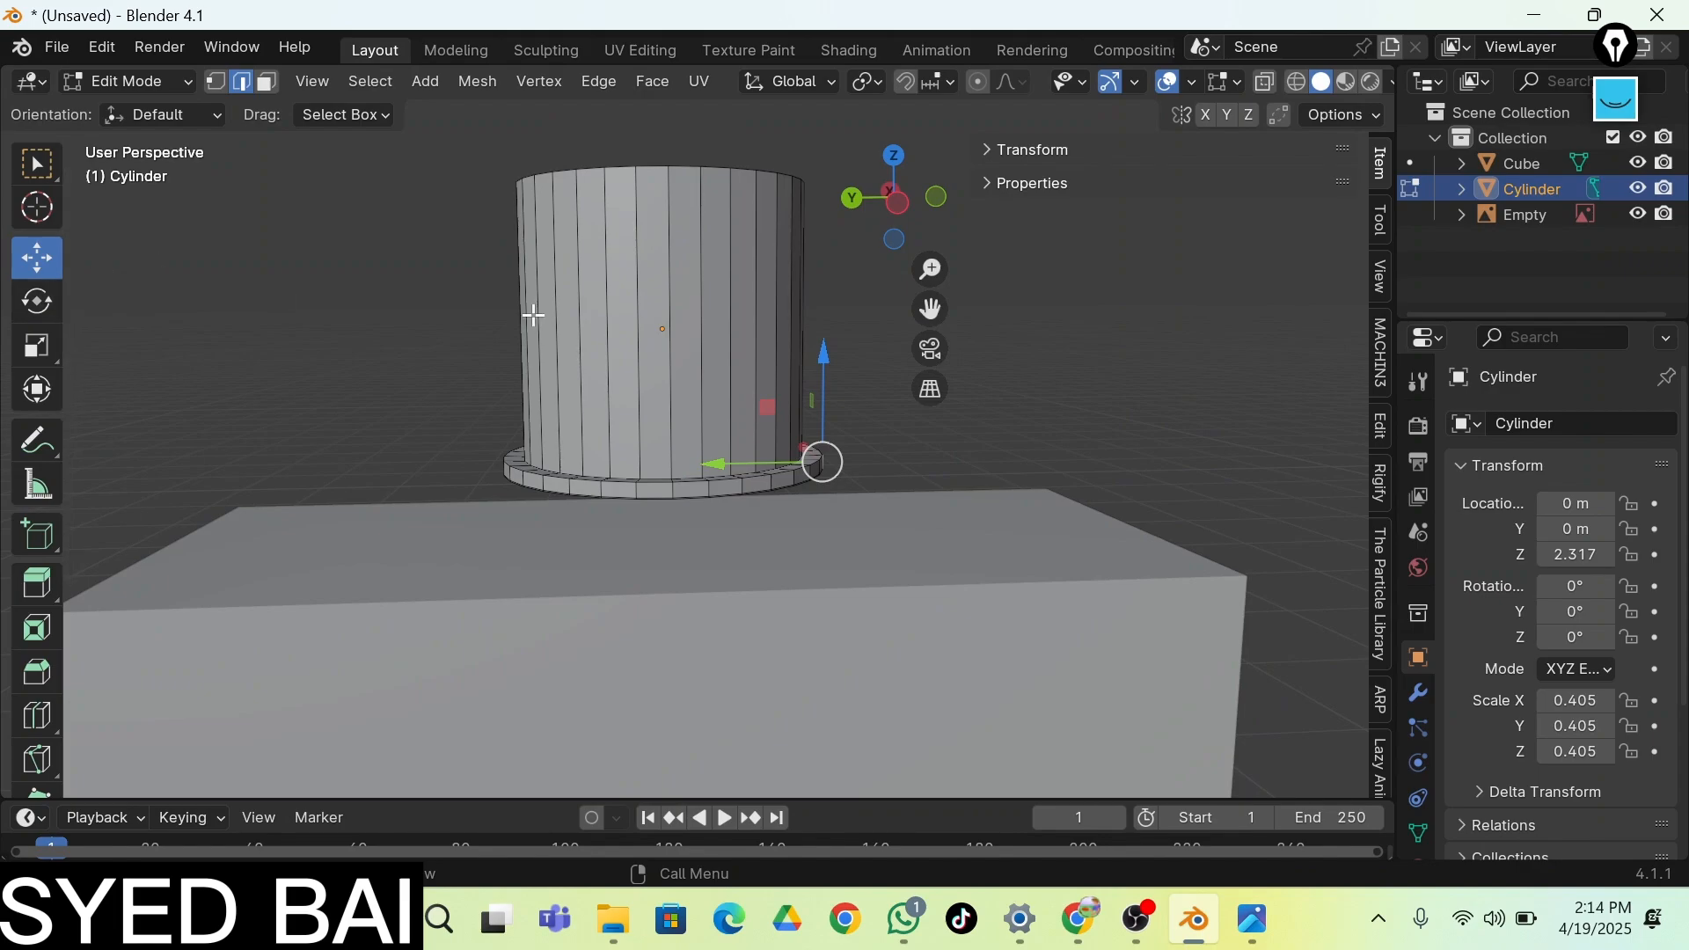
key(Tab)
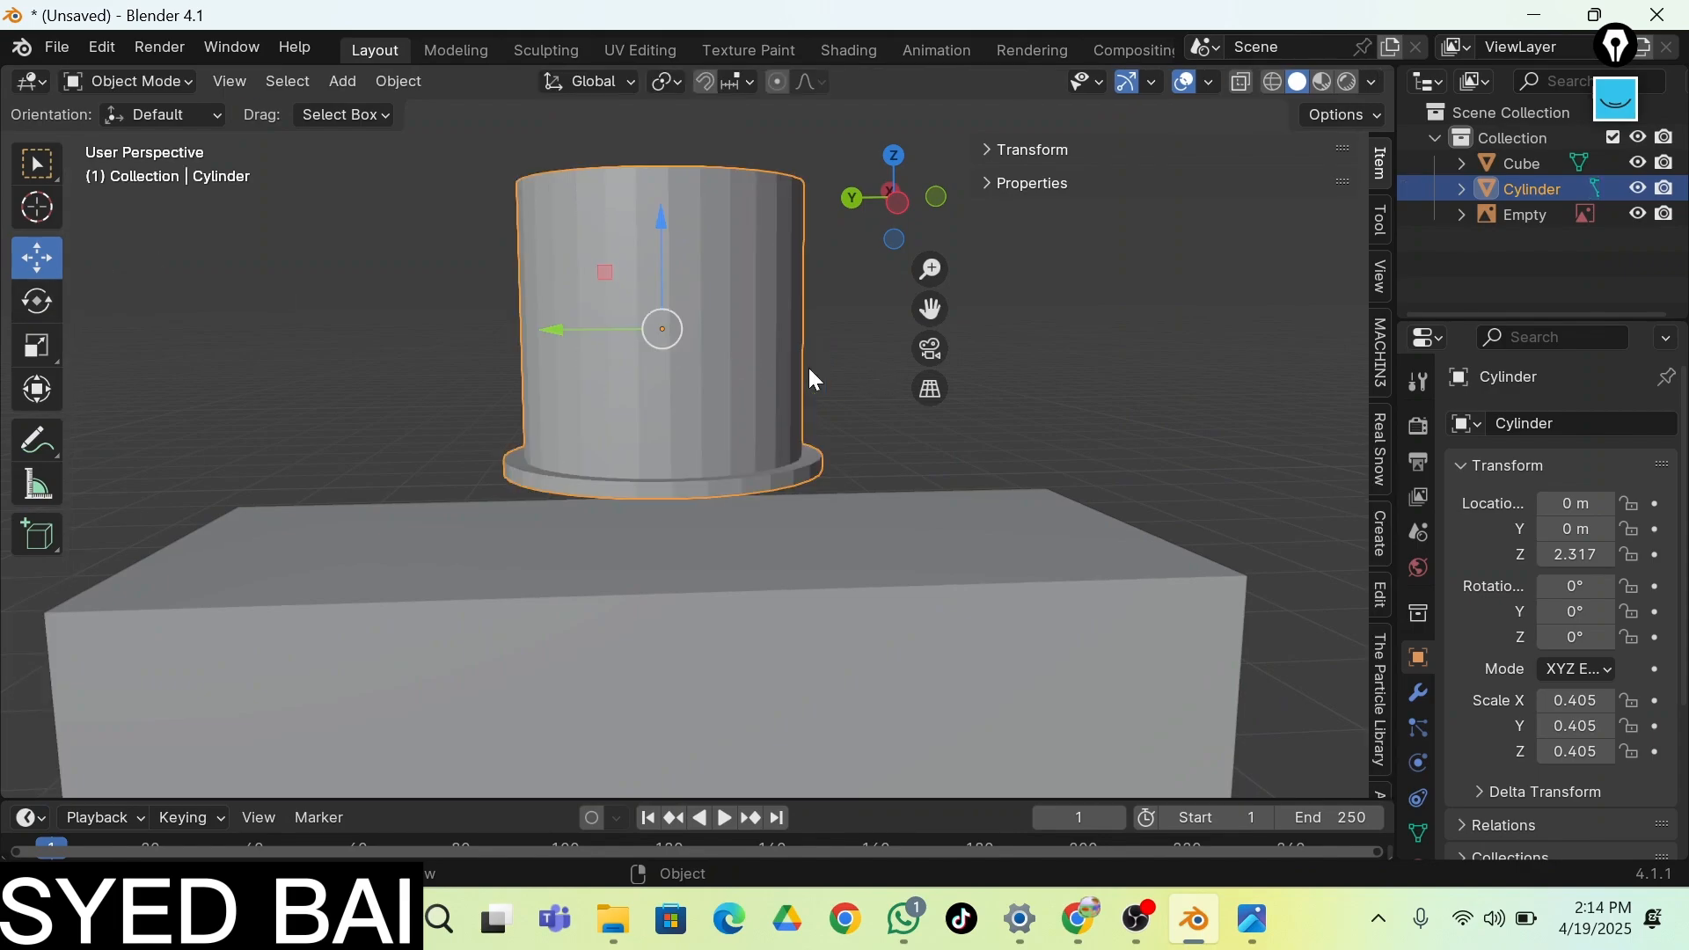
drag(660, 264, 672, 328)
click(1122, 356)
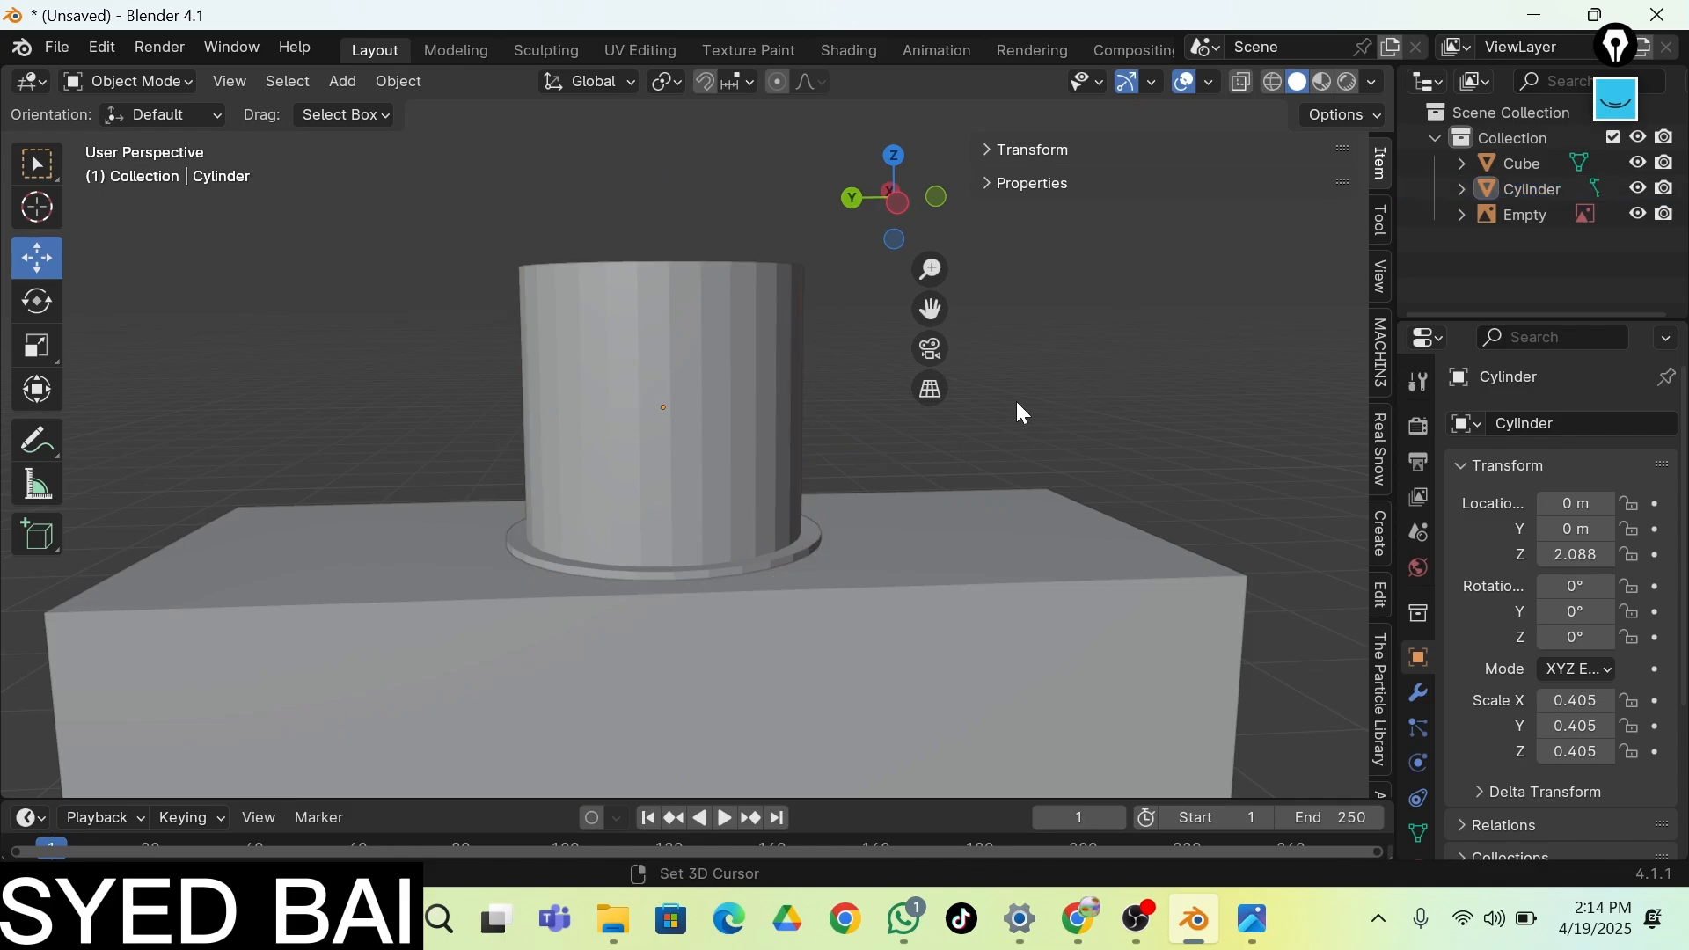
Shade the lipped cylinder smooth, raise it slightly along Z to about 2.1 m, and deselect it
key(shift+grave)
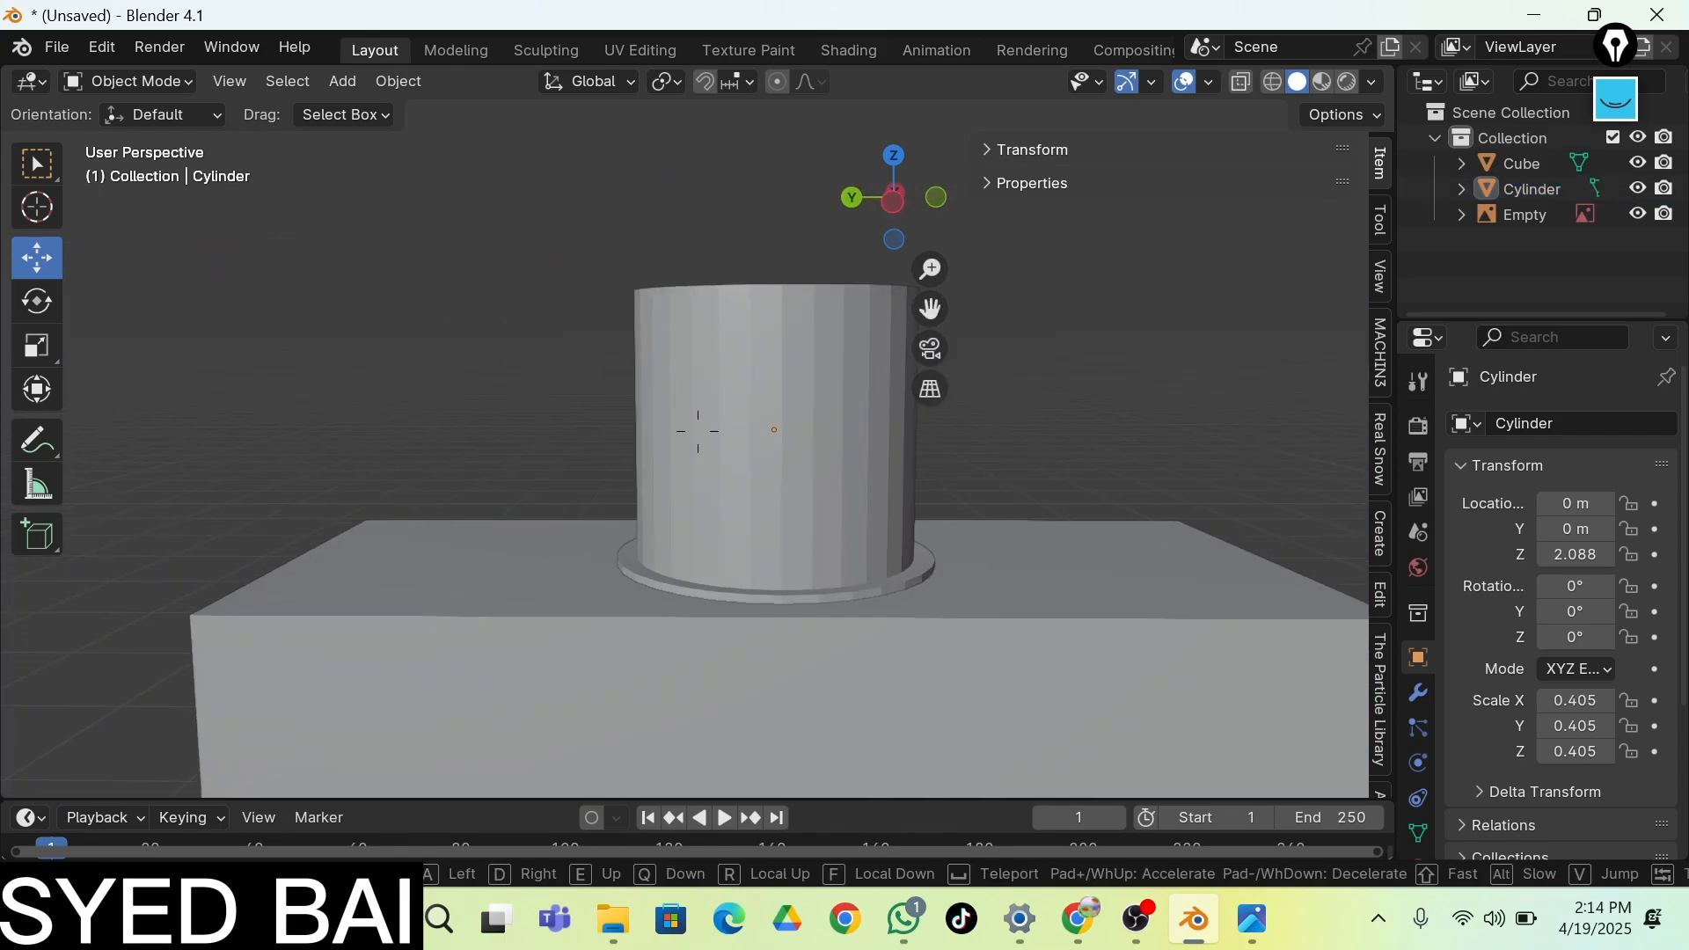
click(699, 431)
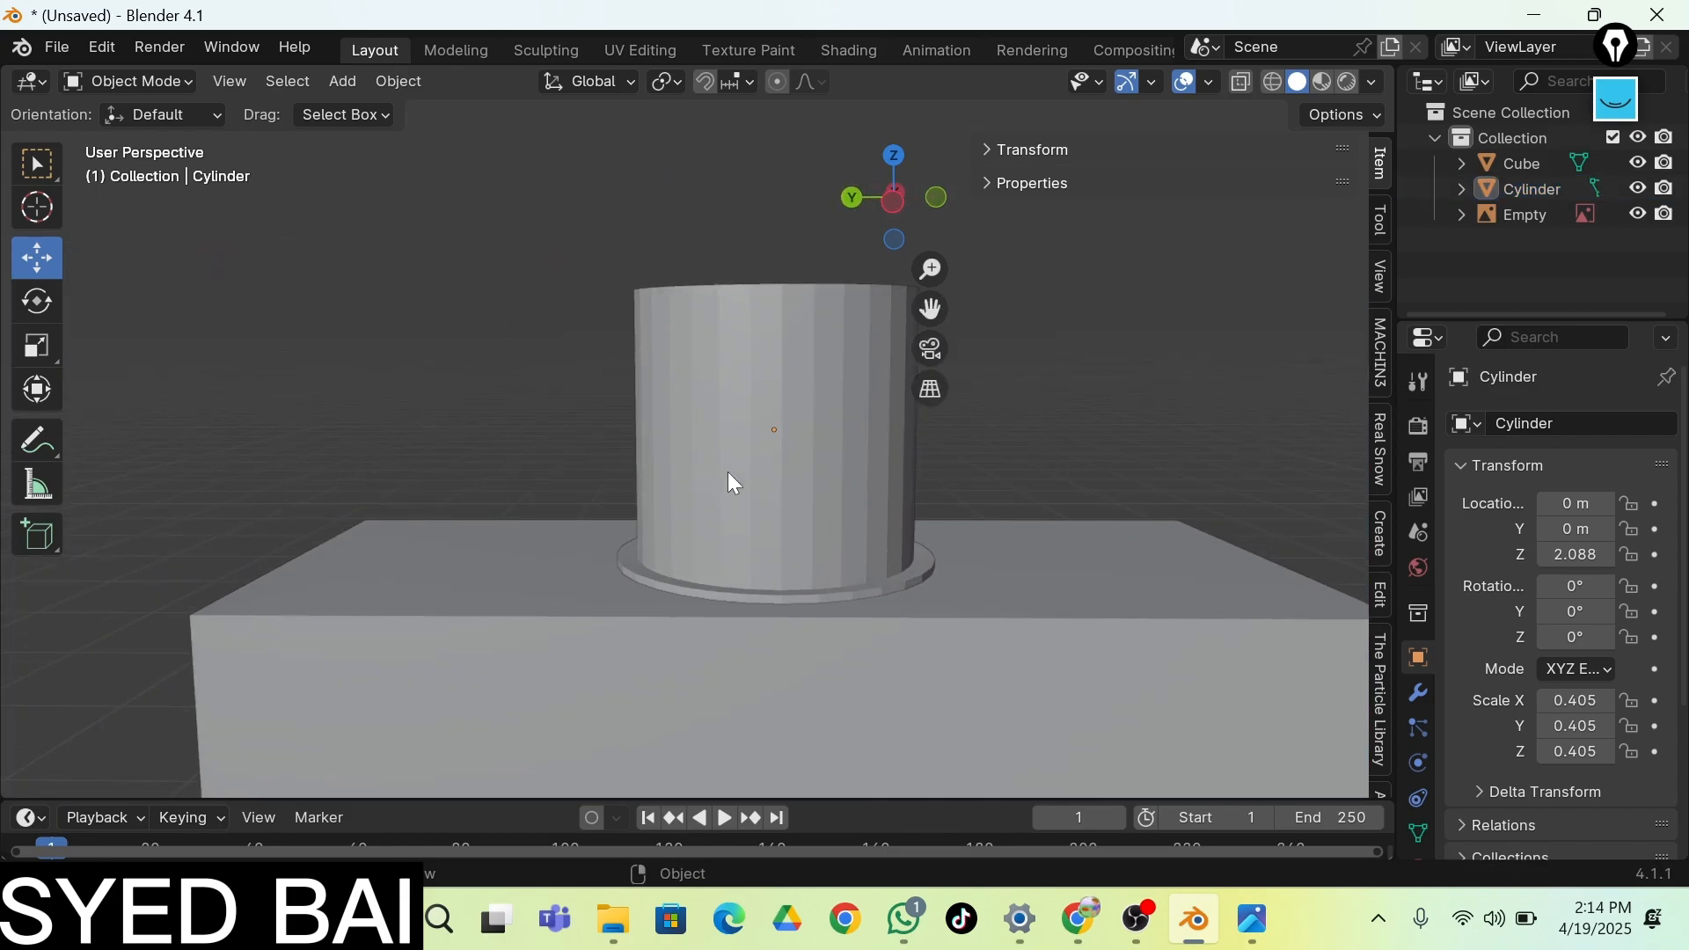
click(846, 476)
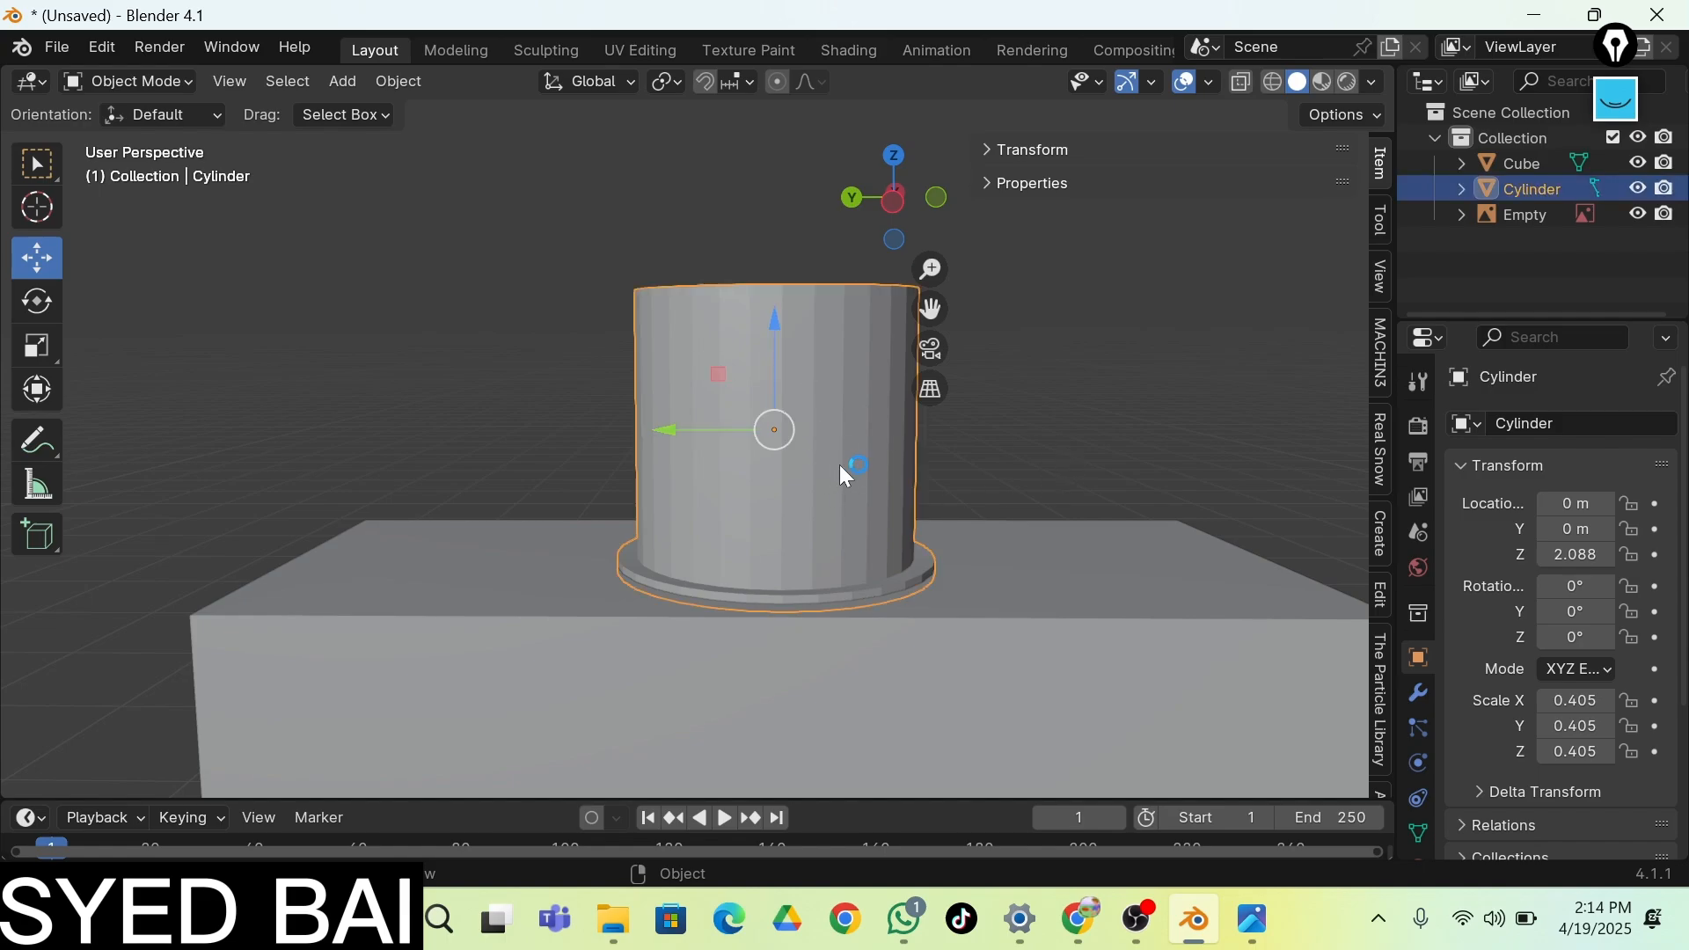
right_click(840, 465)
right_click(732, 456)
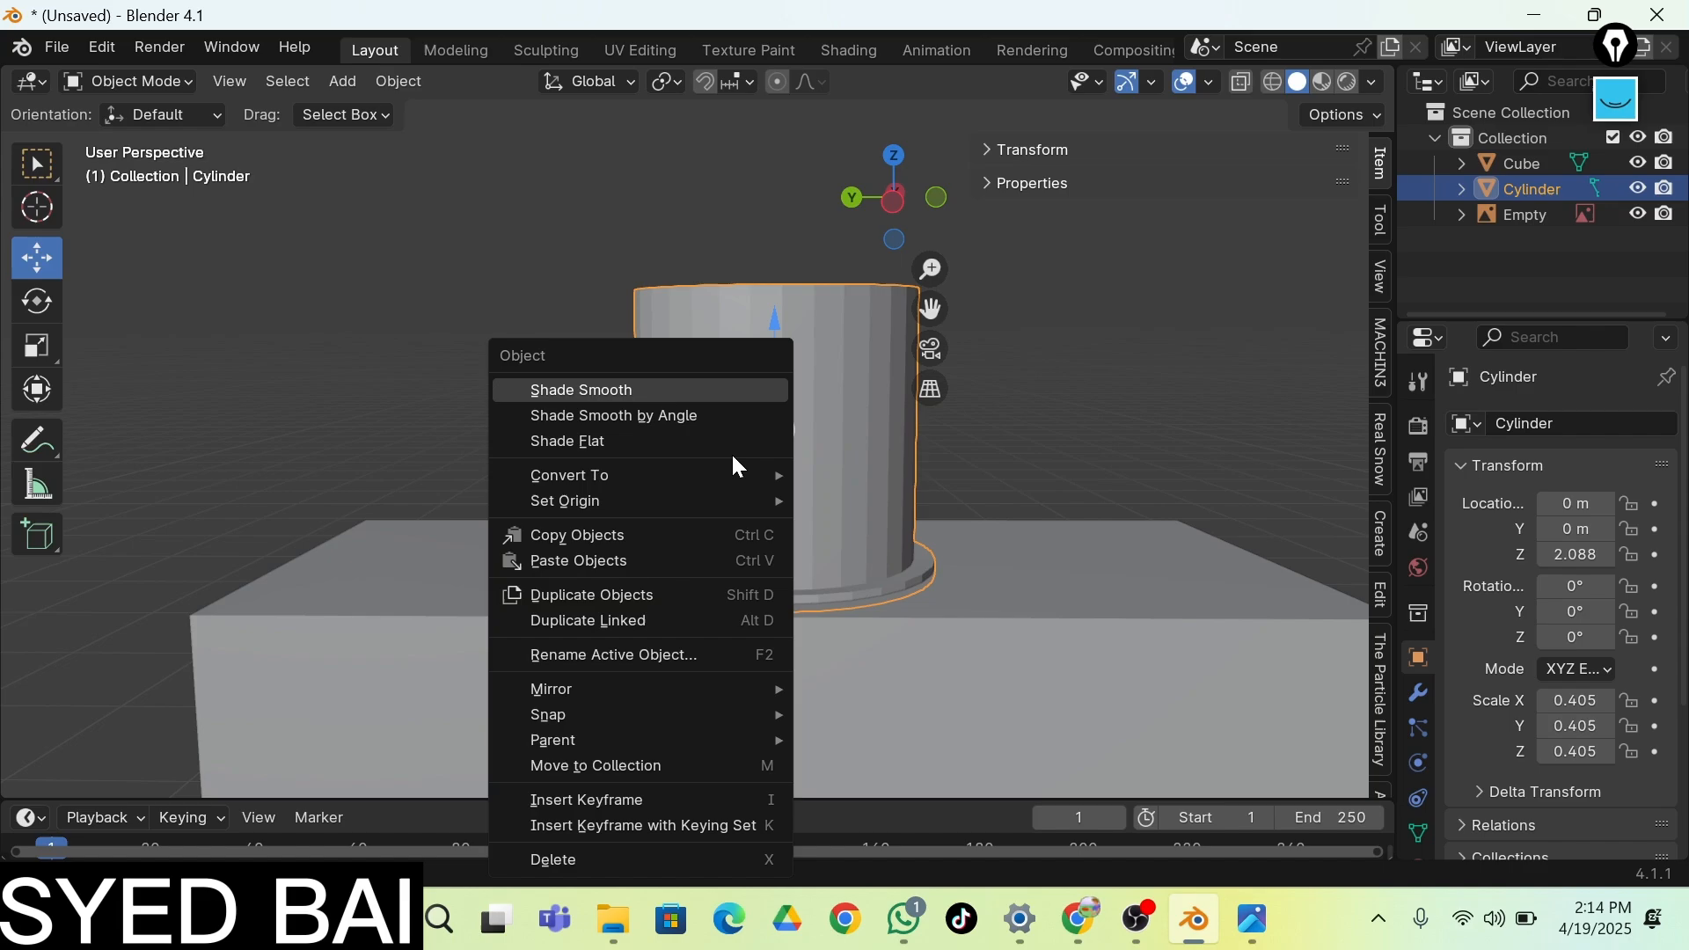
click(599, 394)
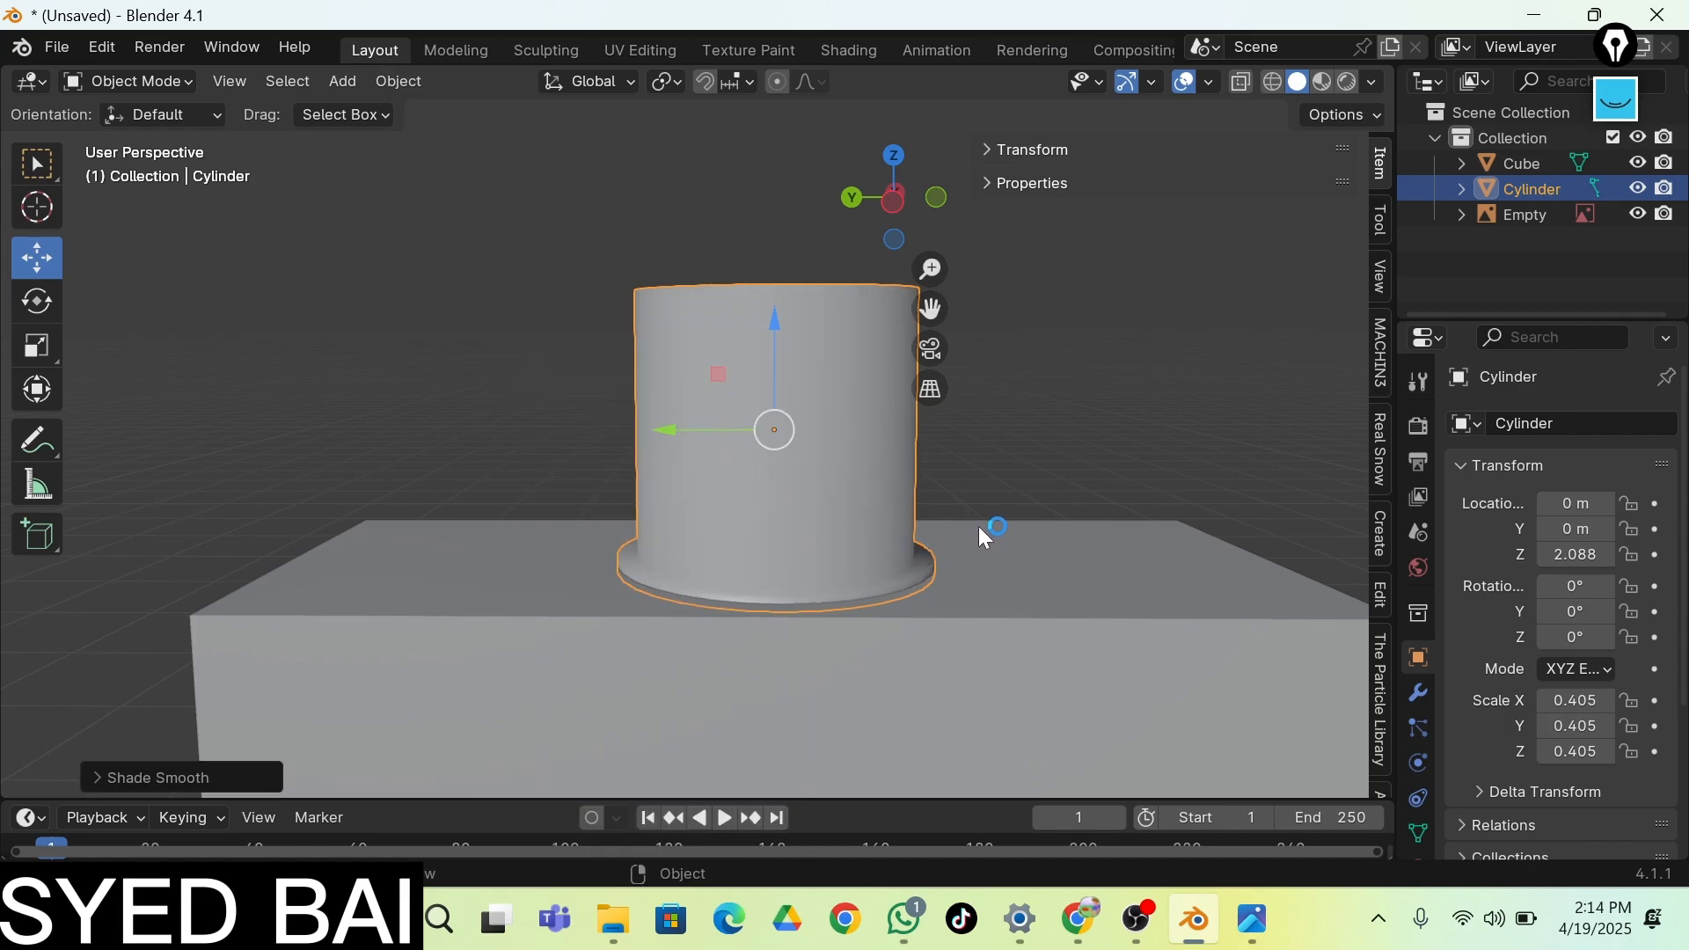
drag(776, 340, 776, 336)
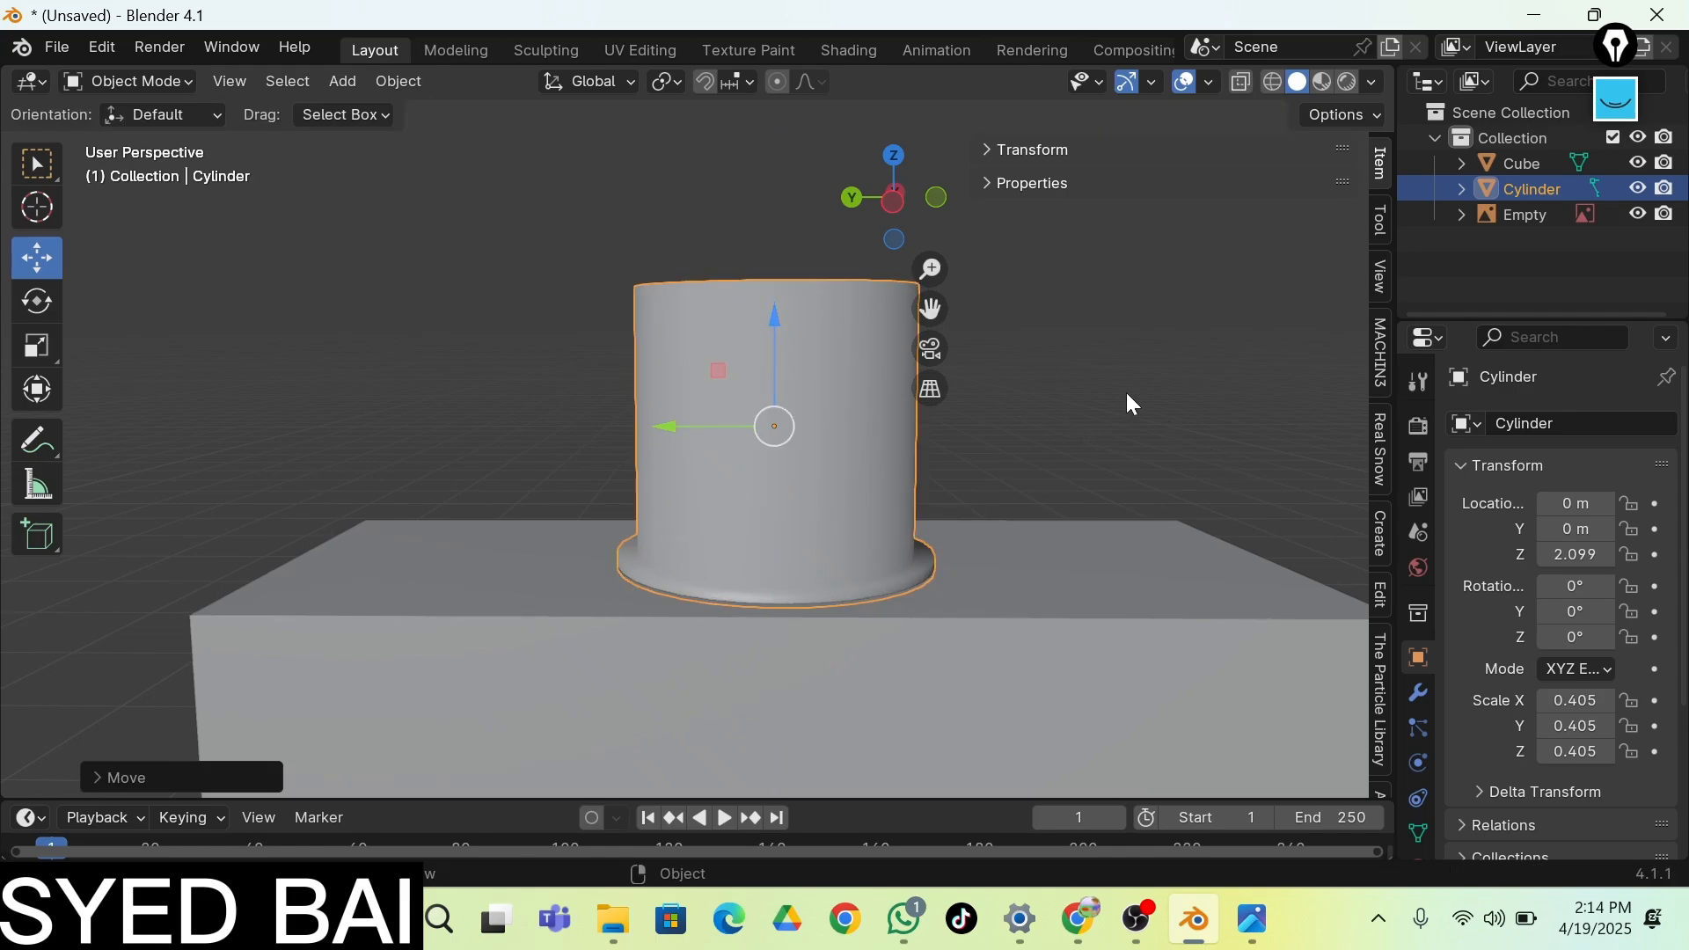
click(1021, 429)
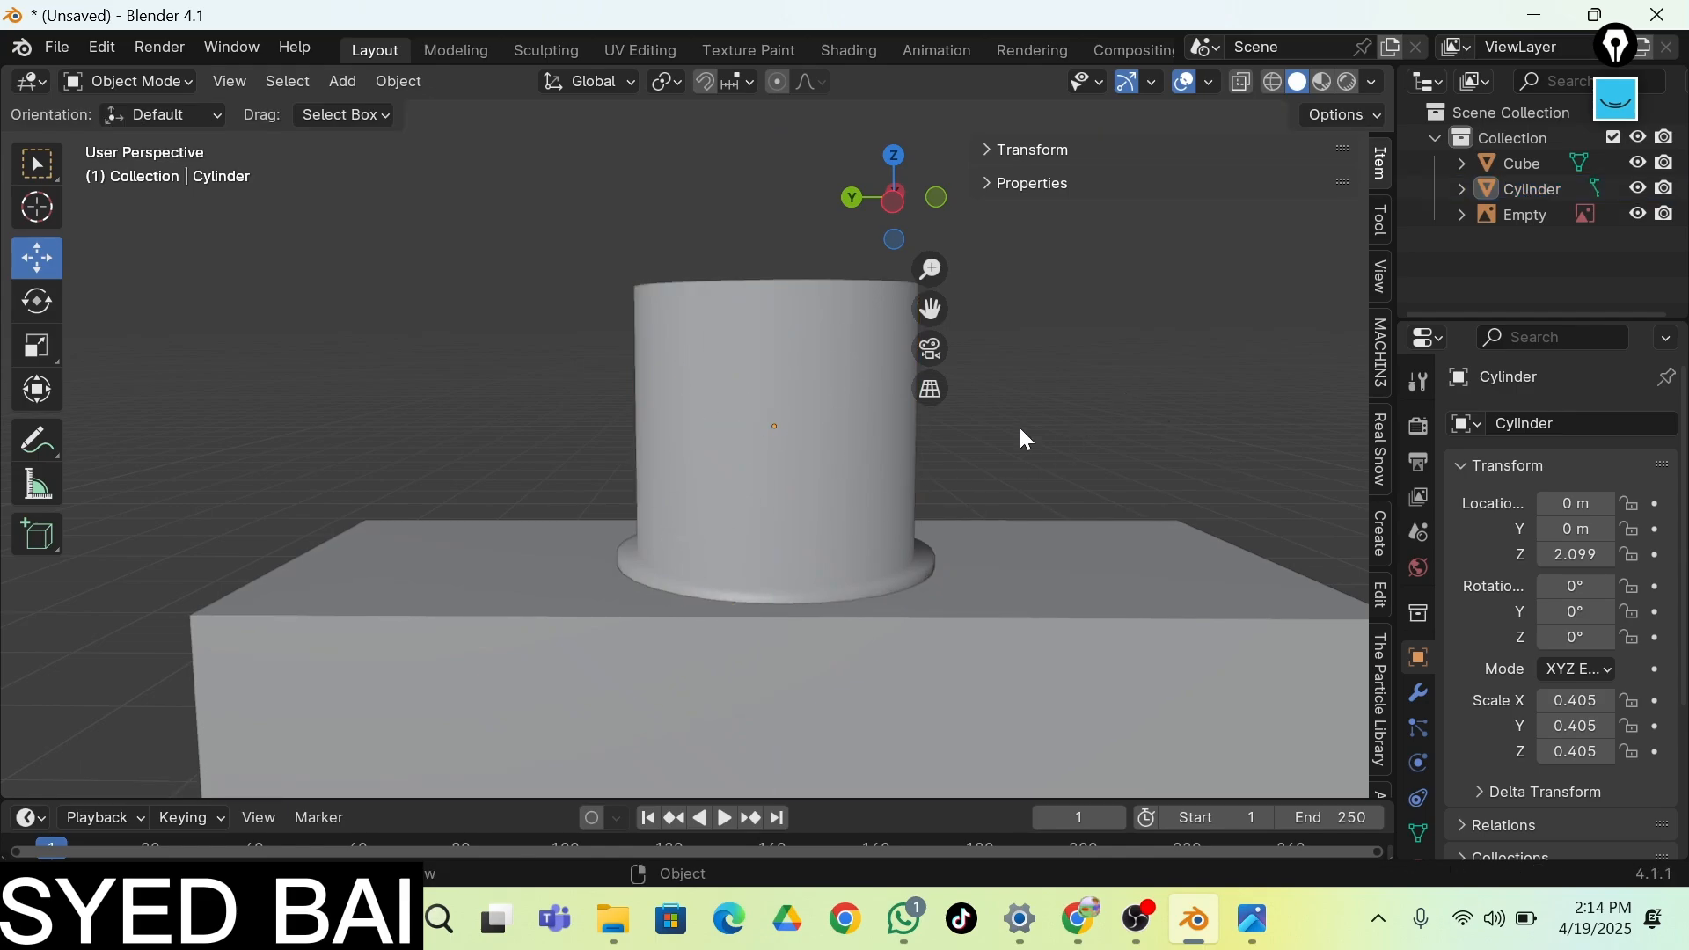
Preview the model in rendered and material preview shading and return to solid shading
click(1351, 81)
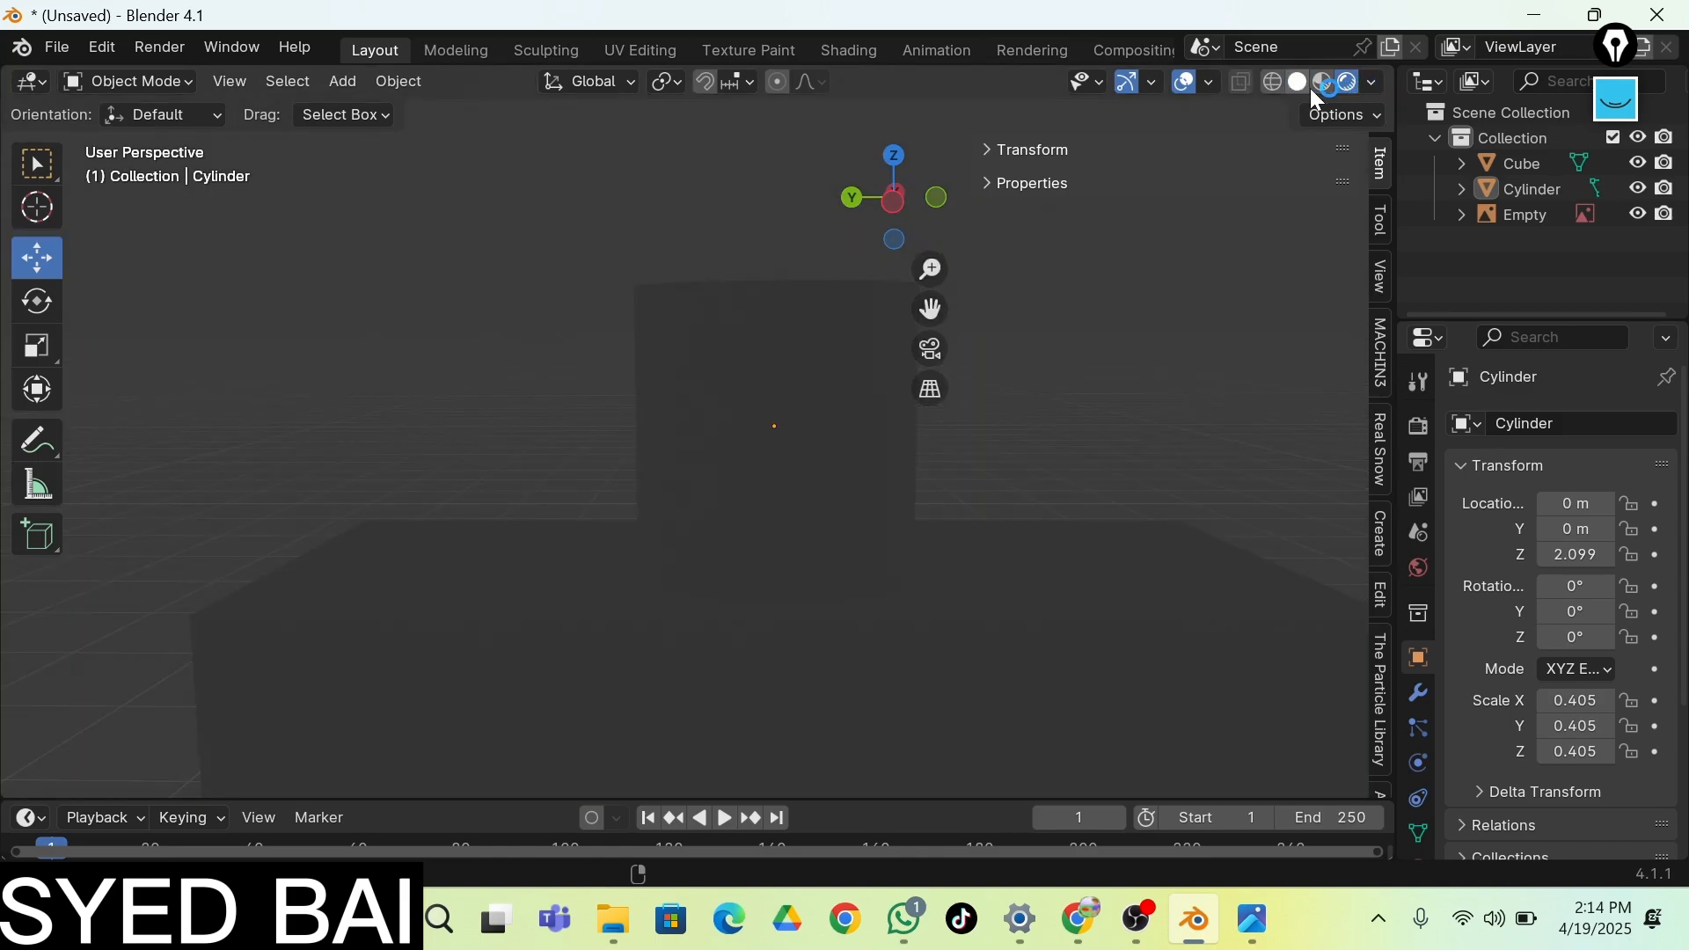
click(1302, 82)
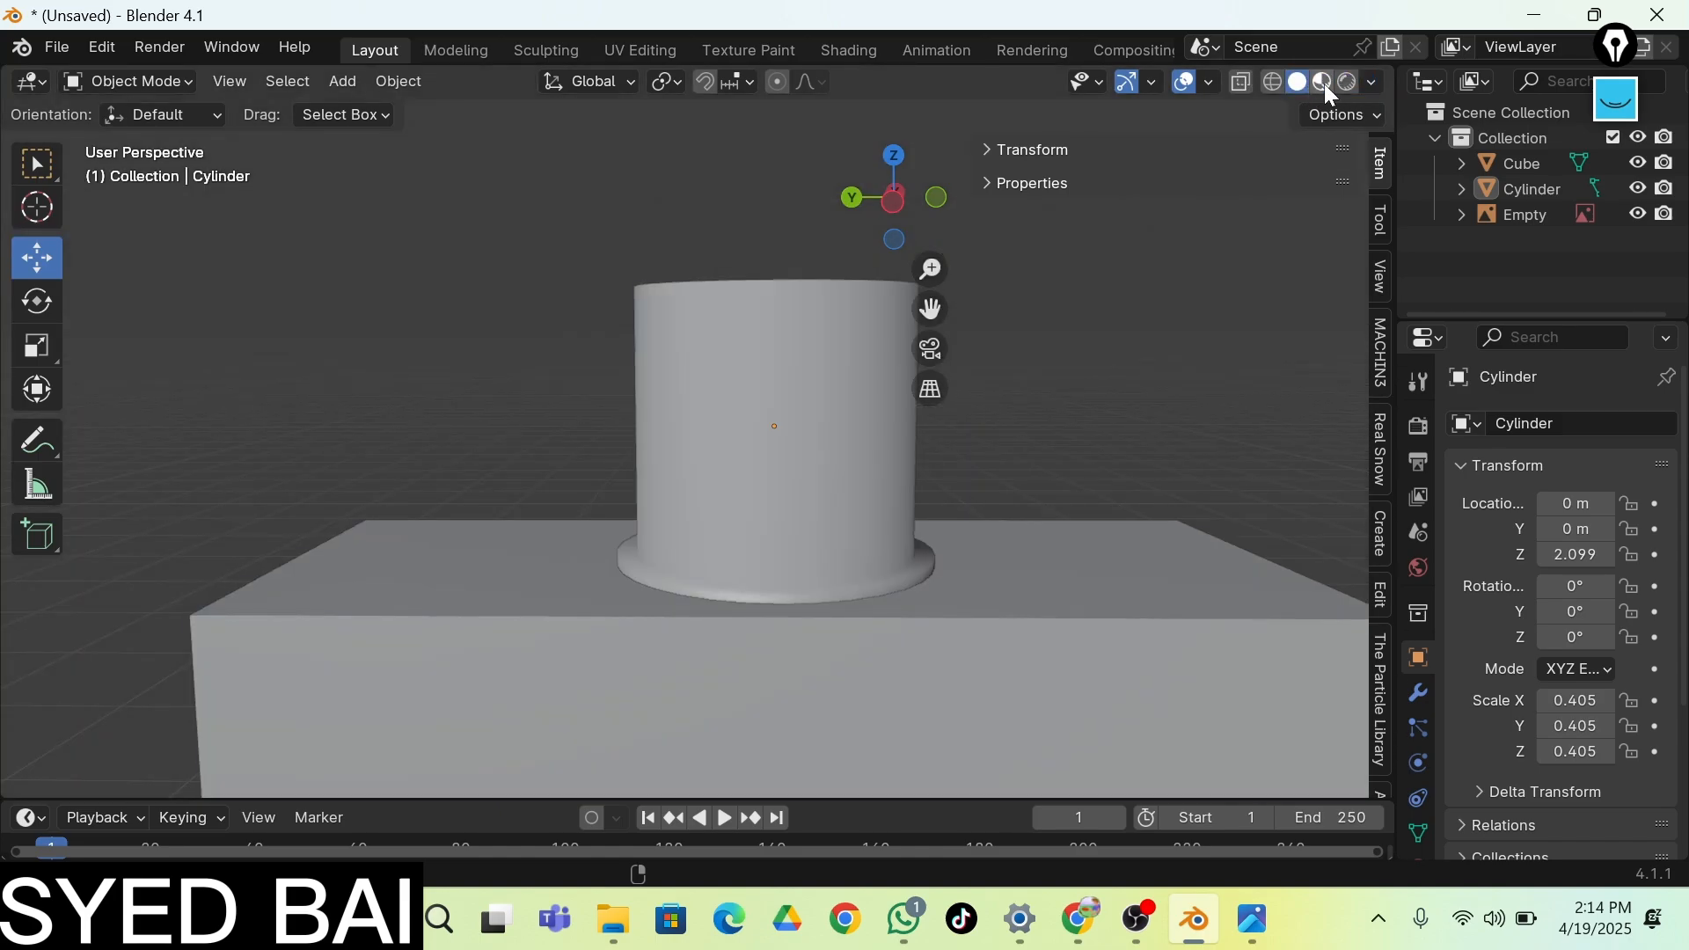
click(1323, 83)
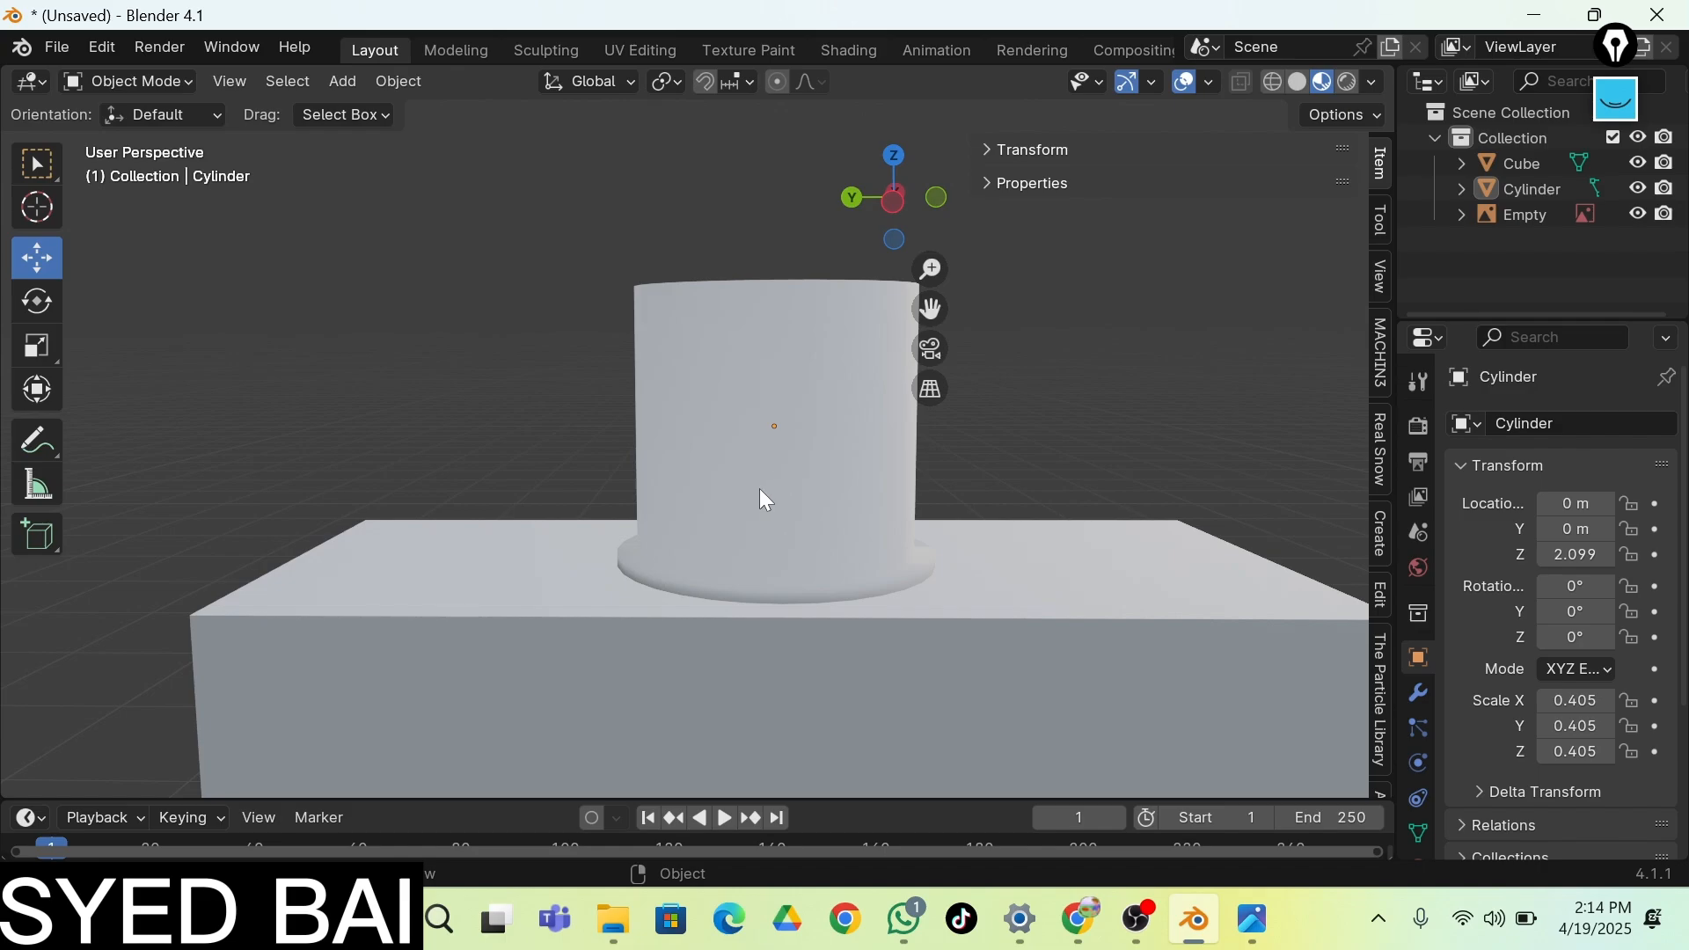
click(1296, 82)
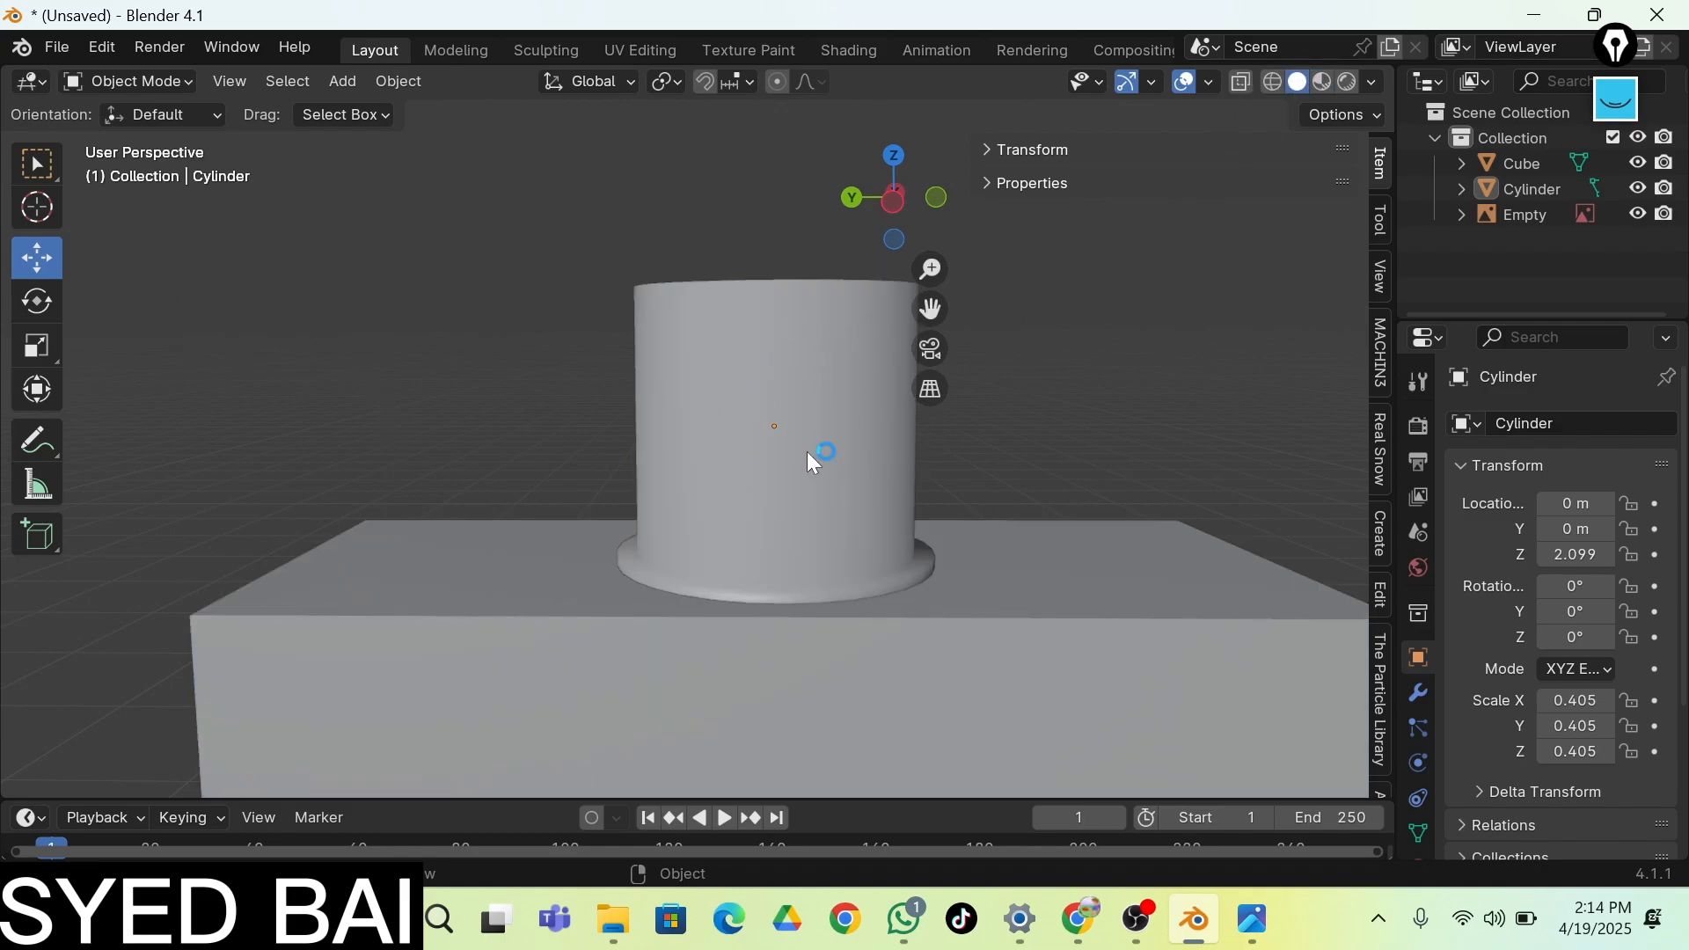
Add a second cylinder, scale it uniformly to about 0.427, and raise it to about 3.96 m on Z above the first cylinder
scroll(519, 535, down, 5)
click(342, 81)
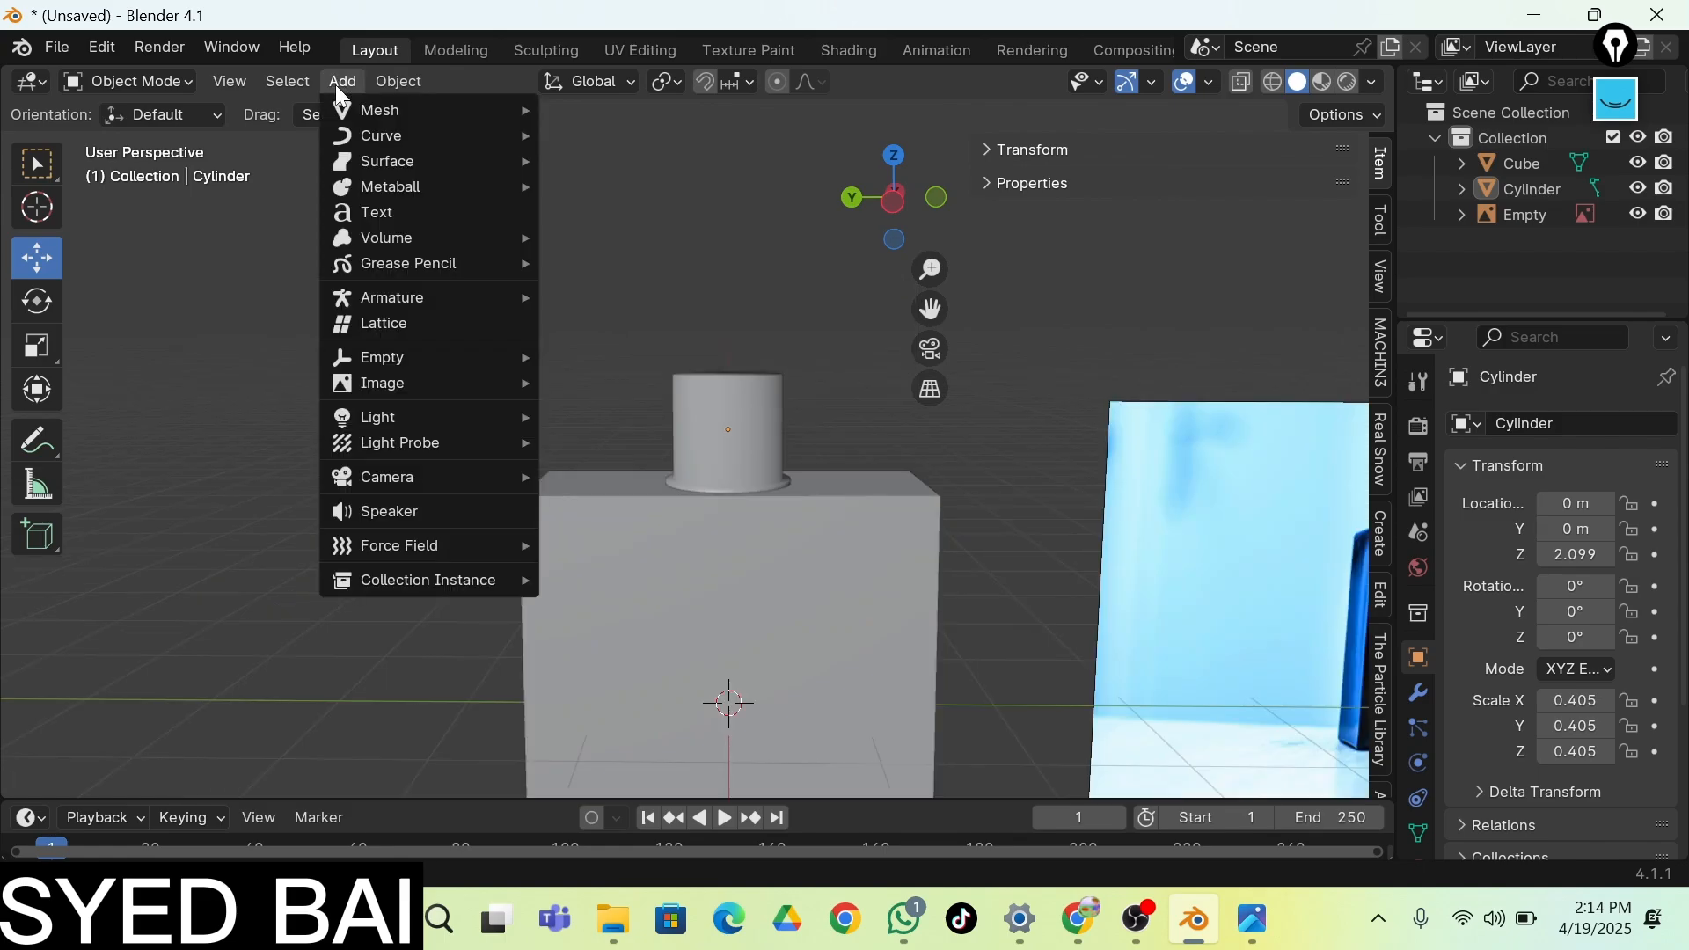
mouse_move(376, 124)
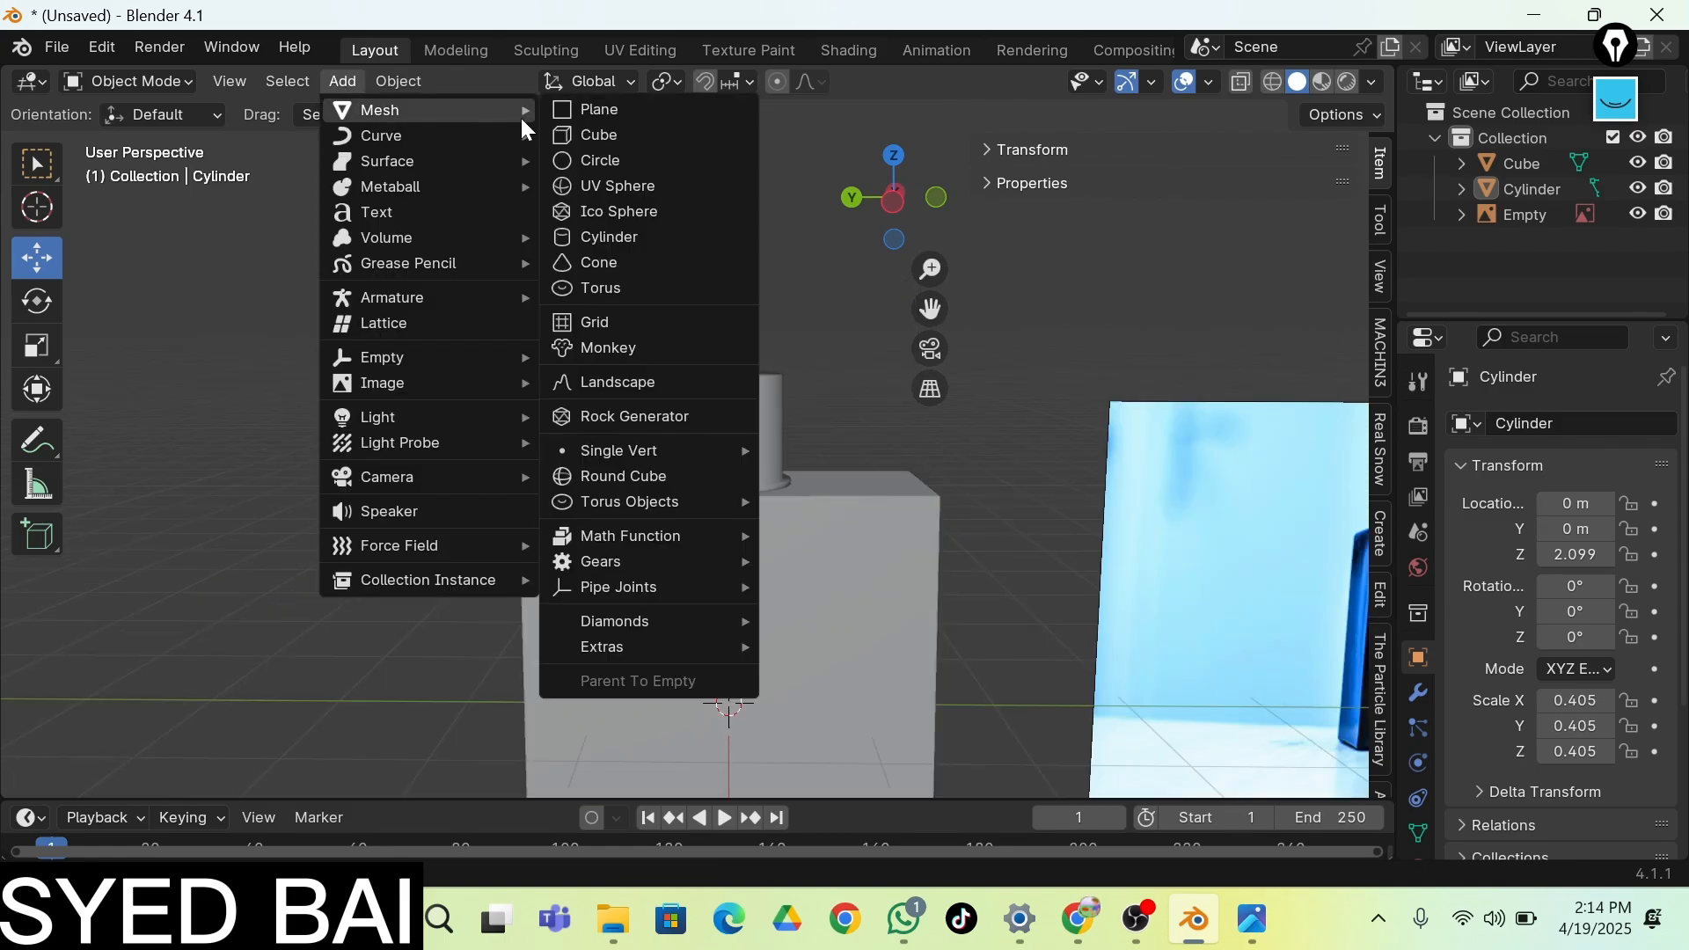
click(599, 232)
drag(718, 655, 761, 275)
key(s)
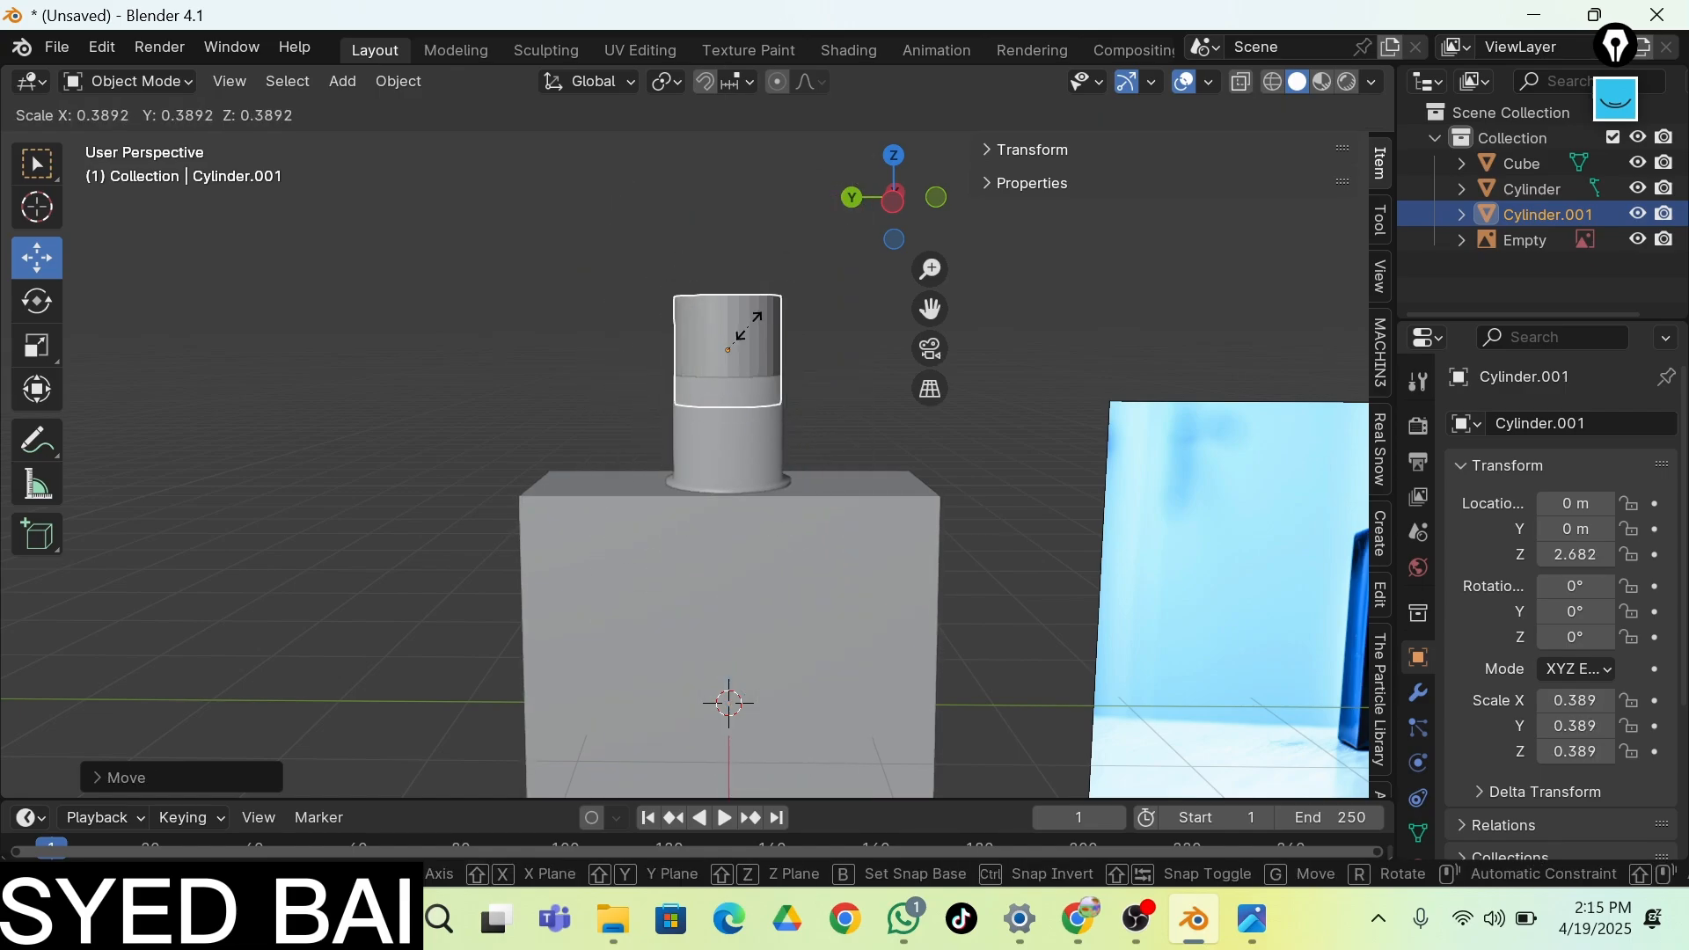
click(754, 315)
drag(733, 282, 730, 98)
click(790, 287)
Select the new cylinder's underside face in face select mode and inset it slightly to form a thin rim
key(shift+grave)
key(w)
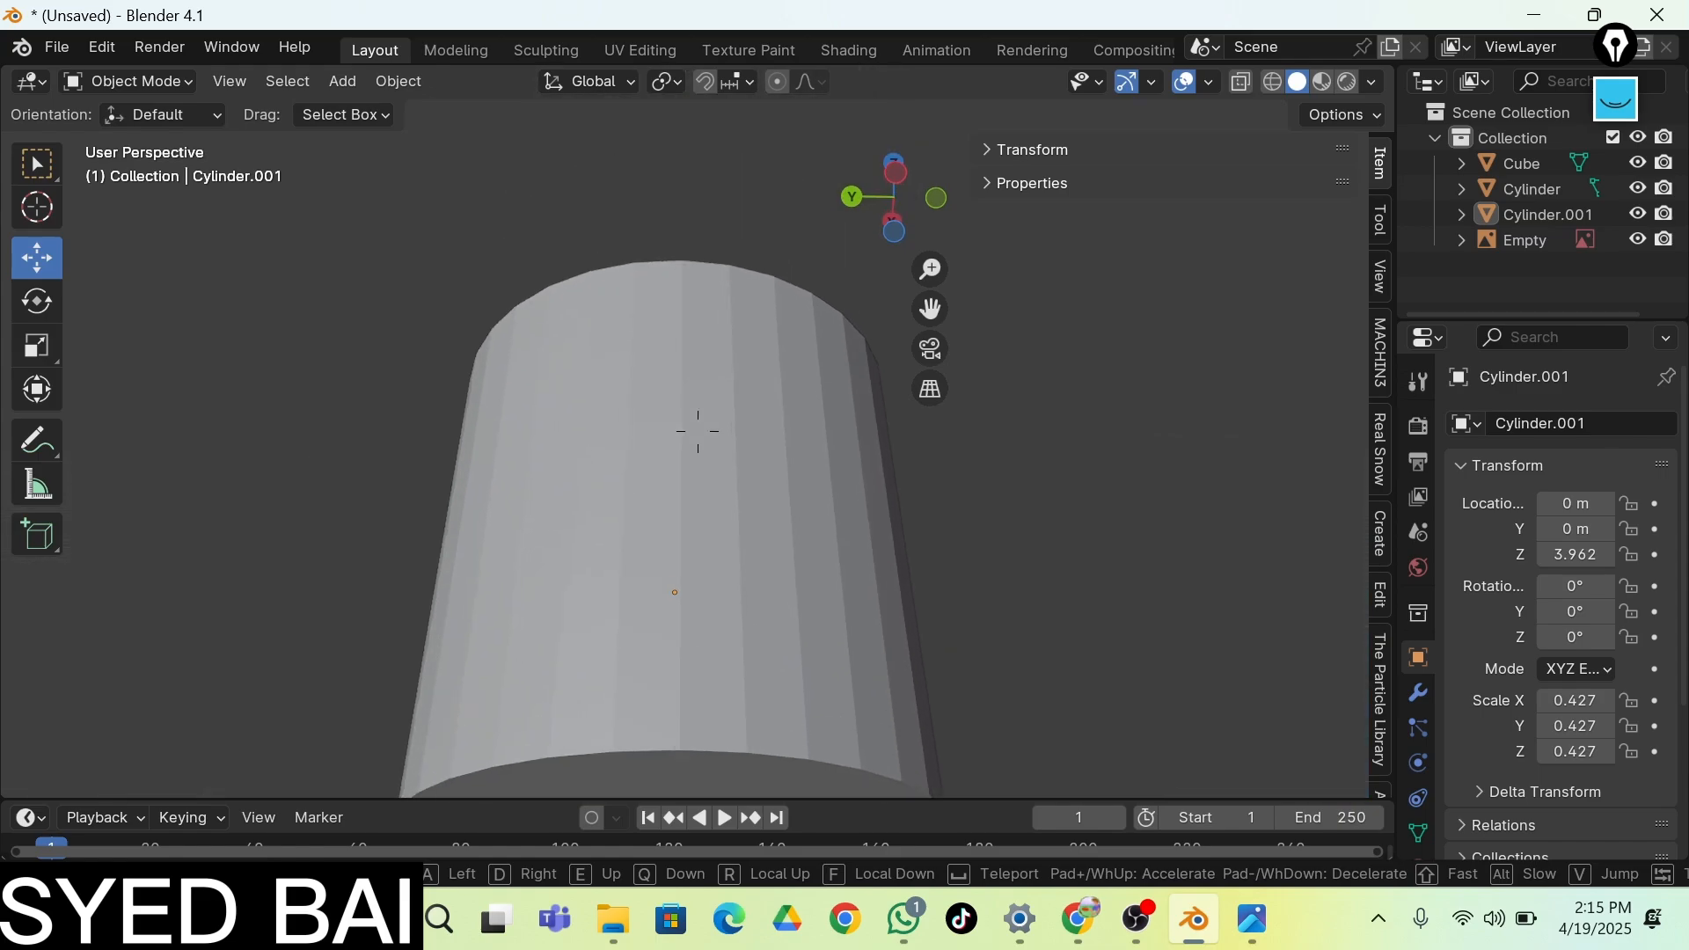
key(q)
key(w)
key(w)
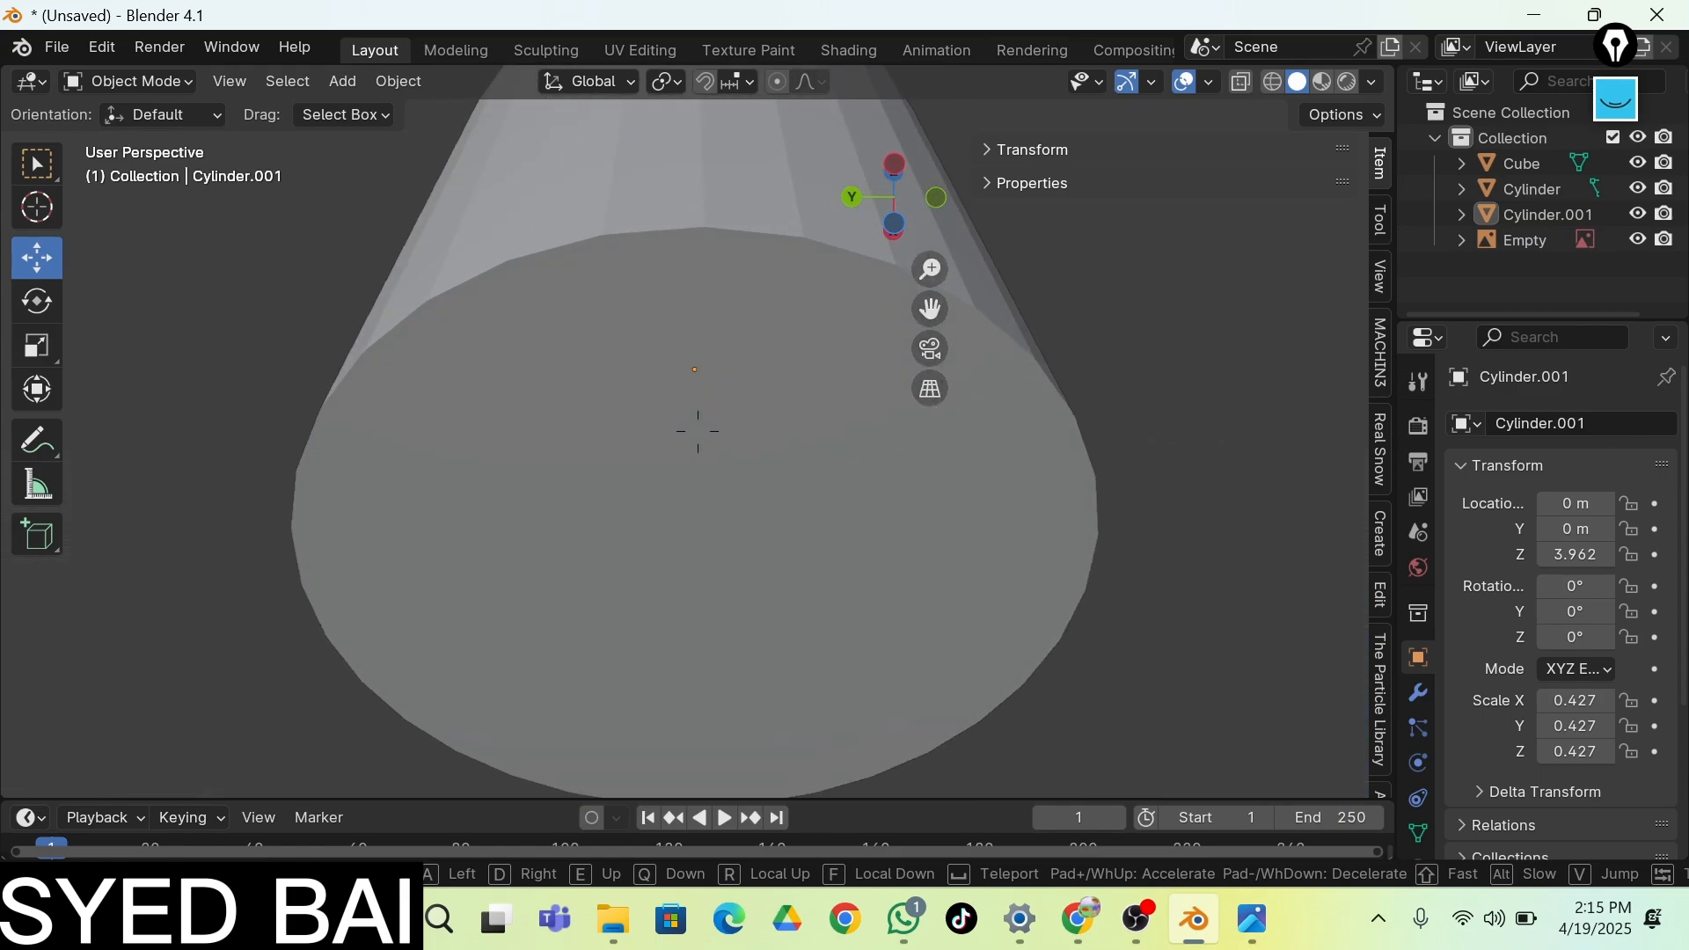
key(s)
click(791, 290)
key(Tab)
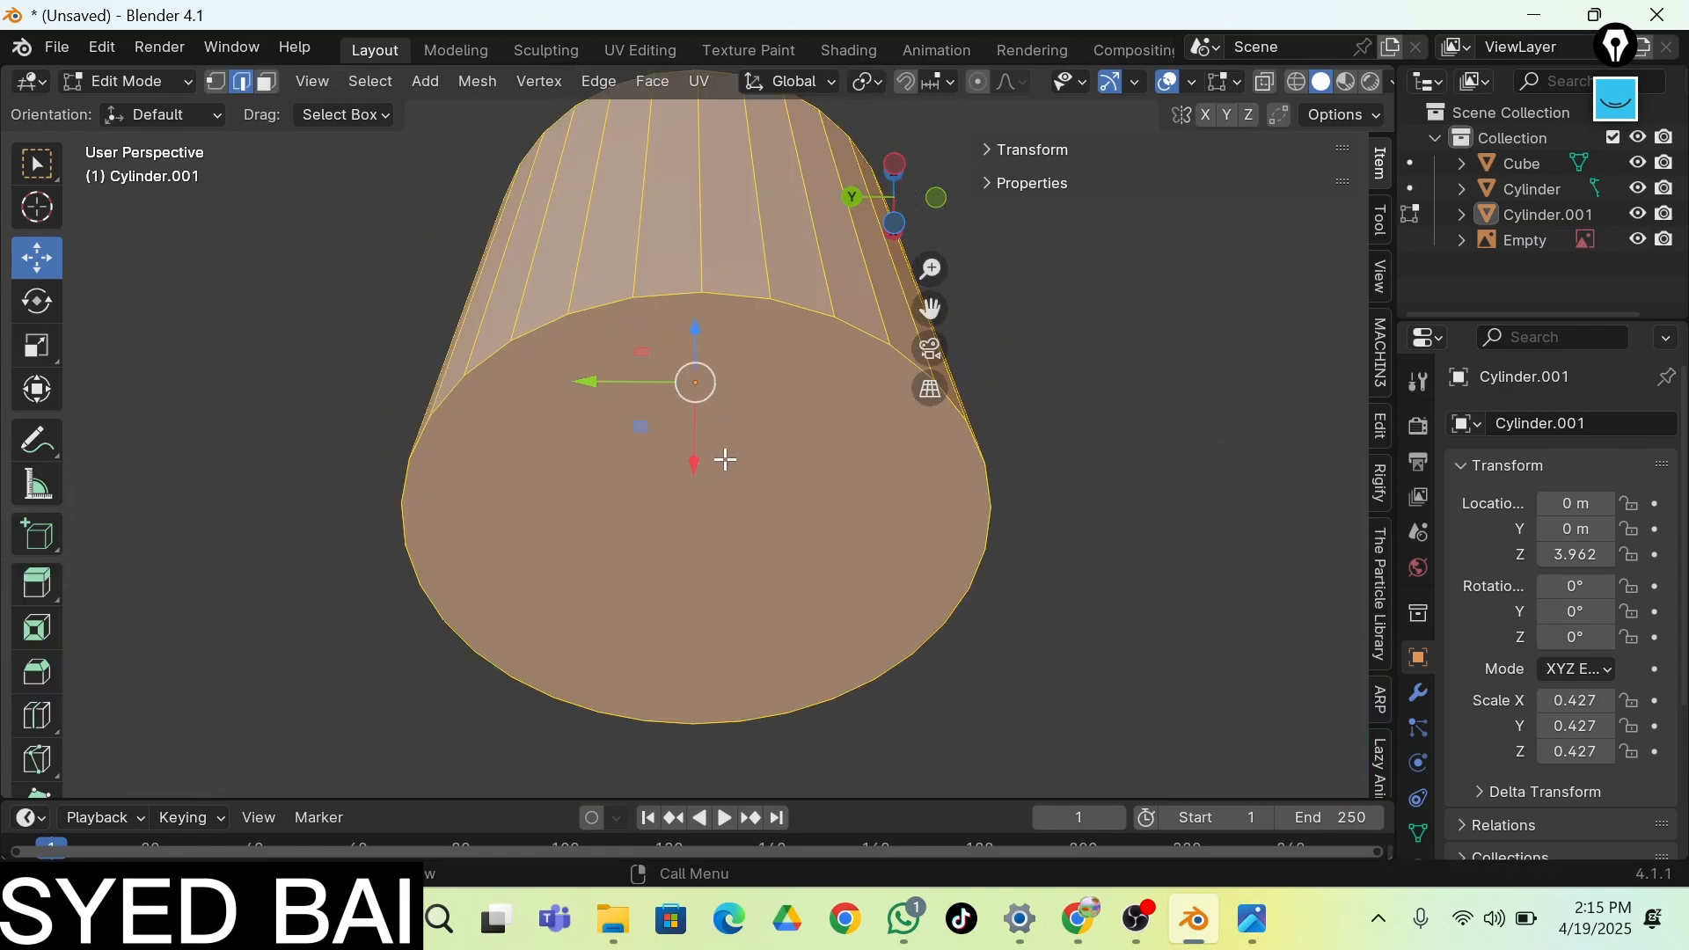
click(267, 84)
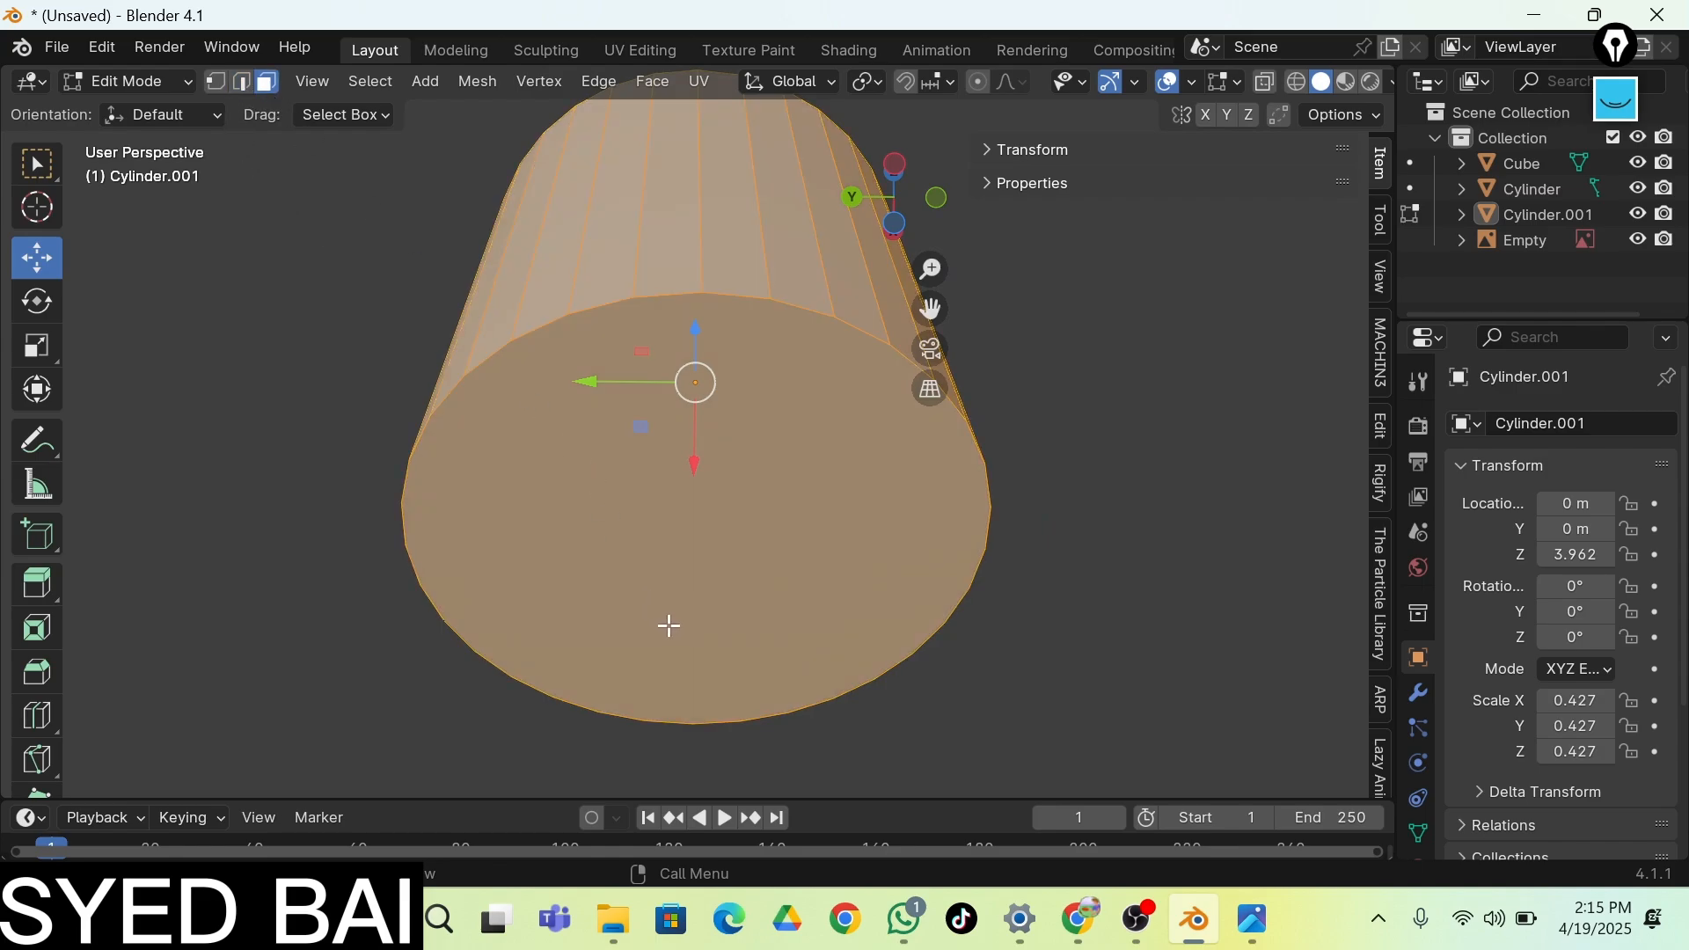
click(568, 549)
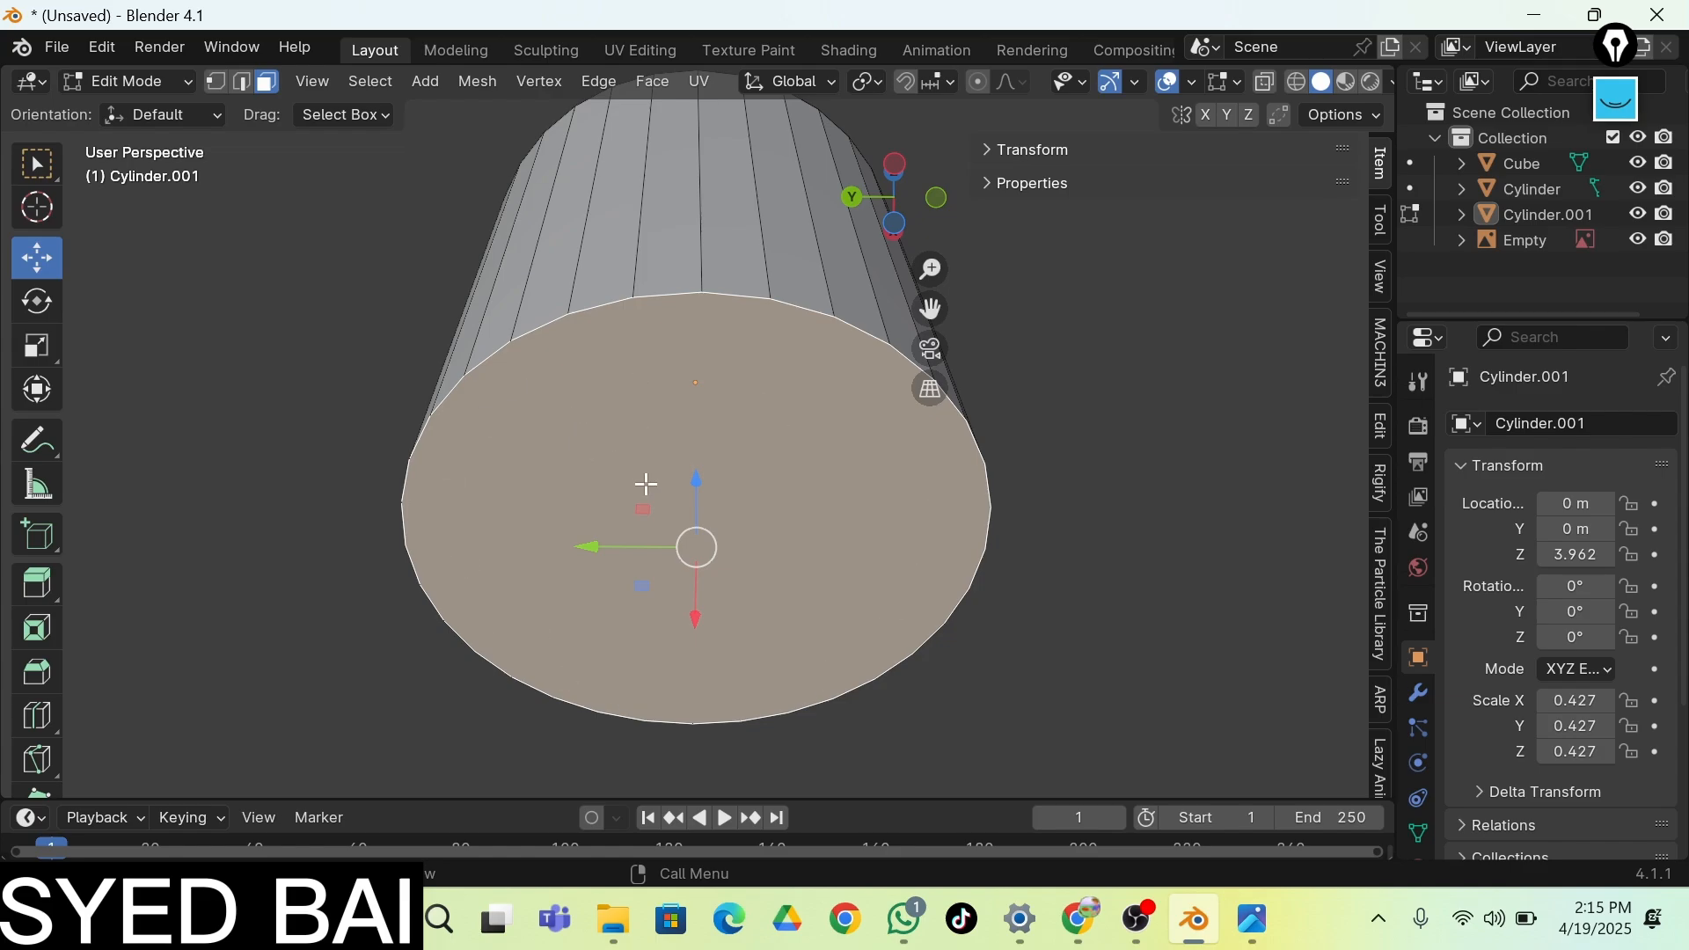
key(i)
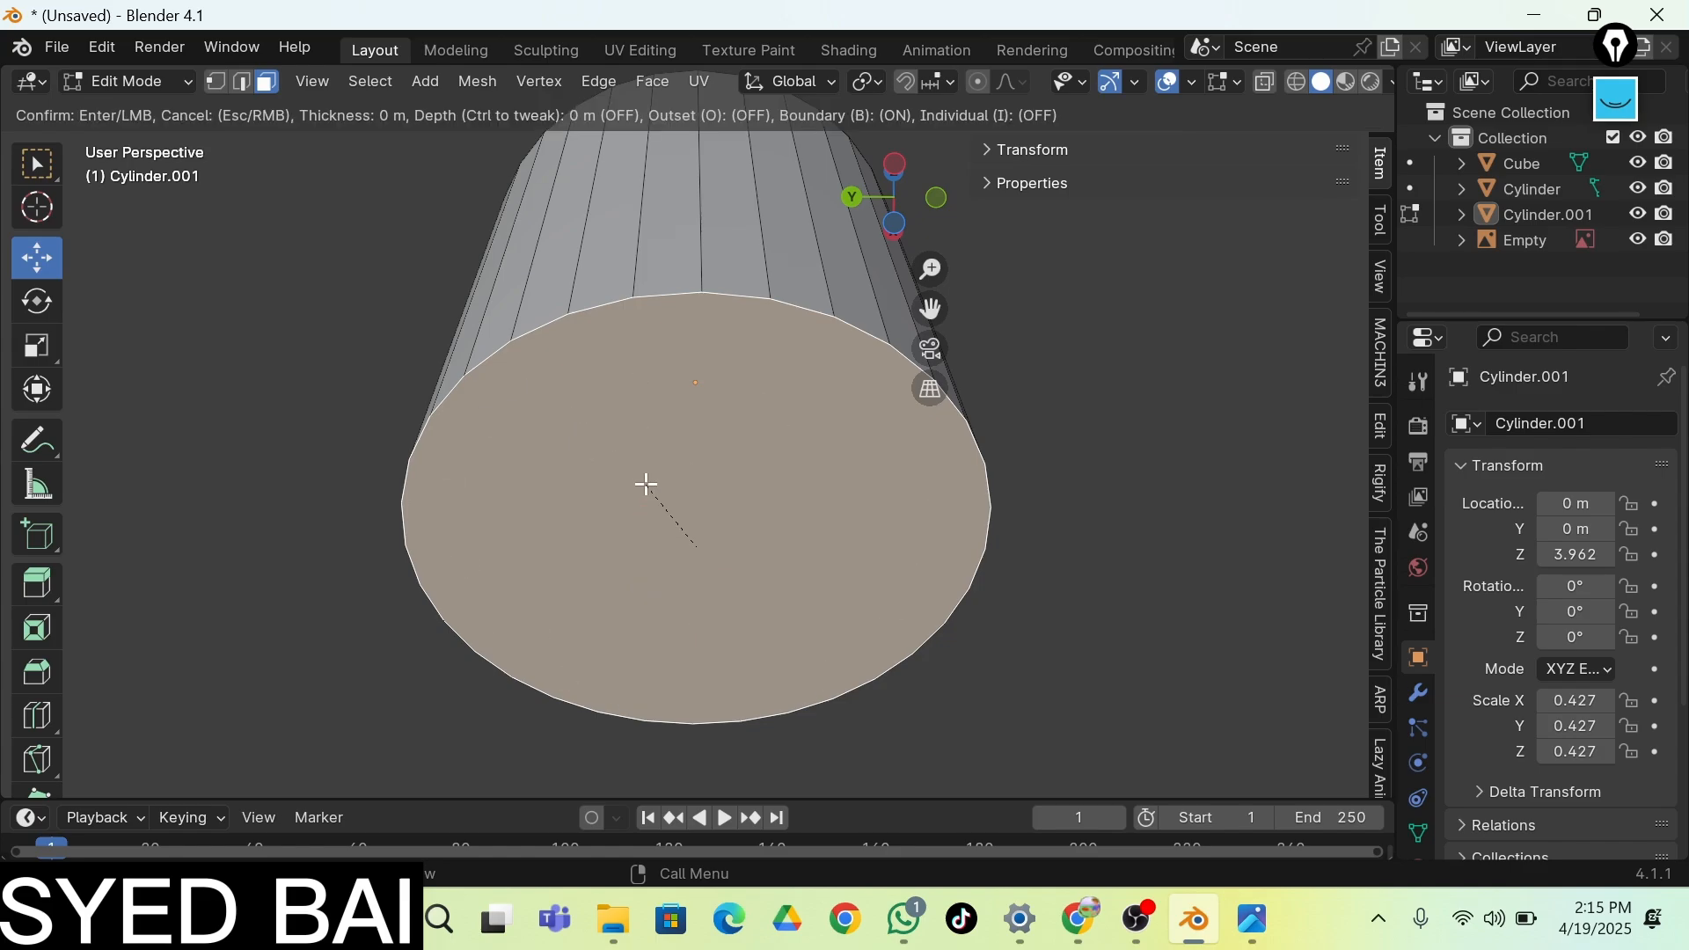
click(655, 501)
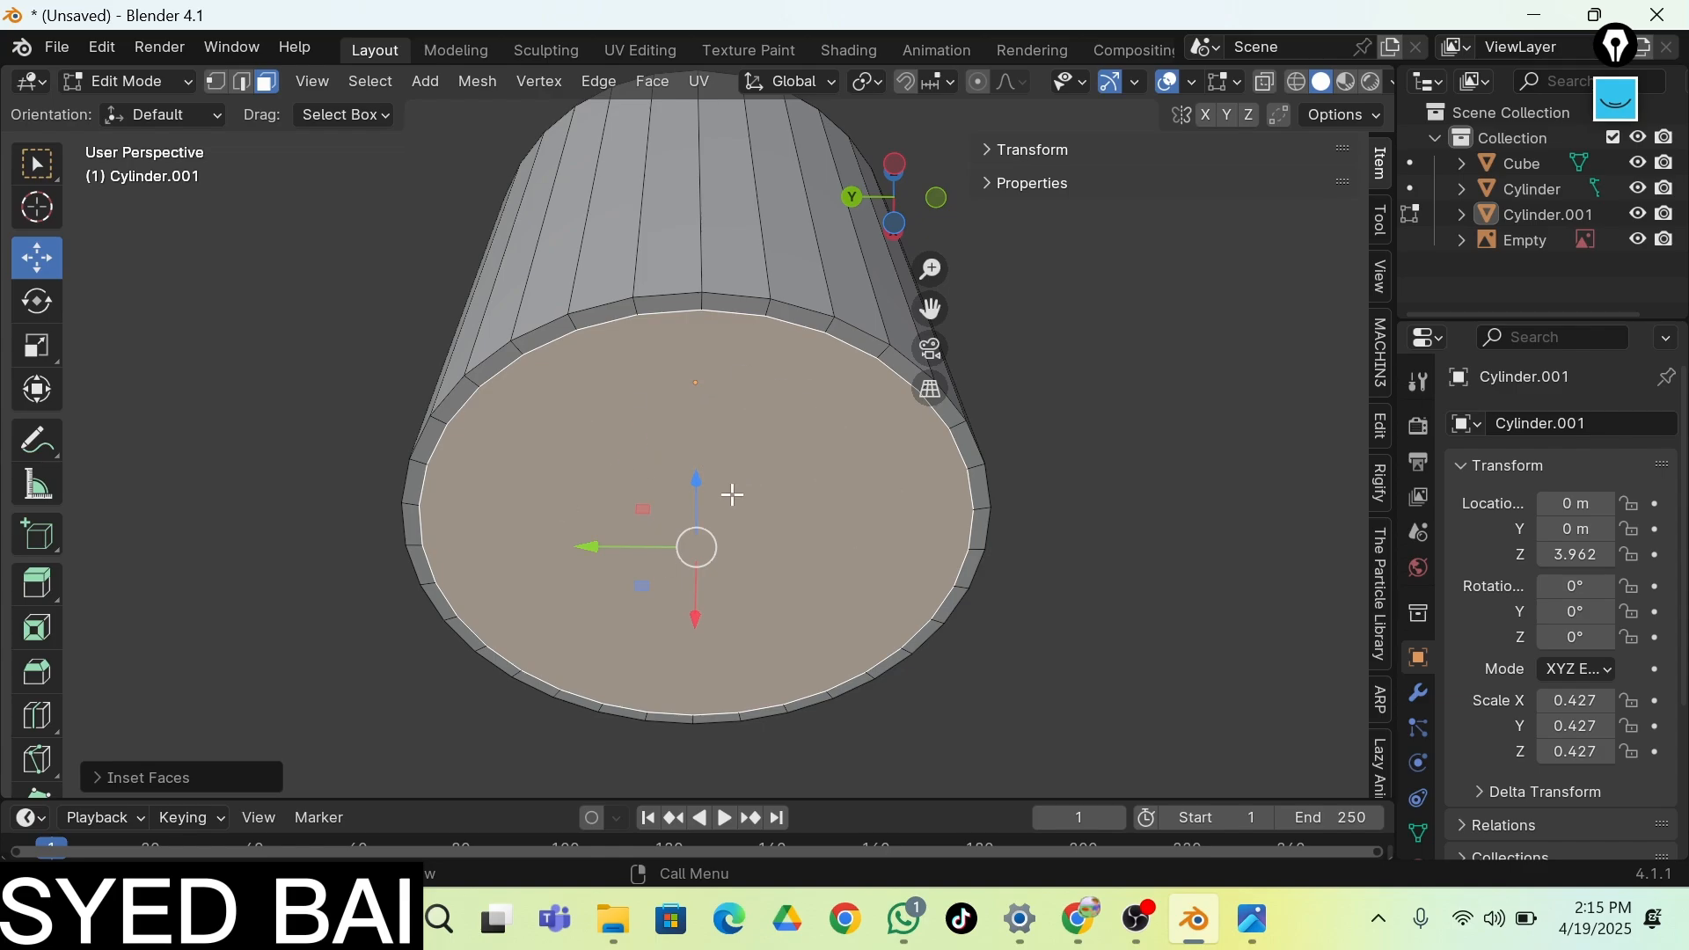
Delete the inset underside face to open the upper cylinder from below, and return to Object Mode
key(x)
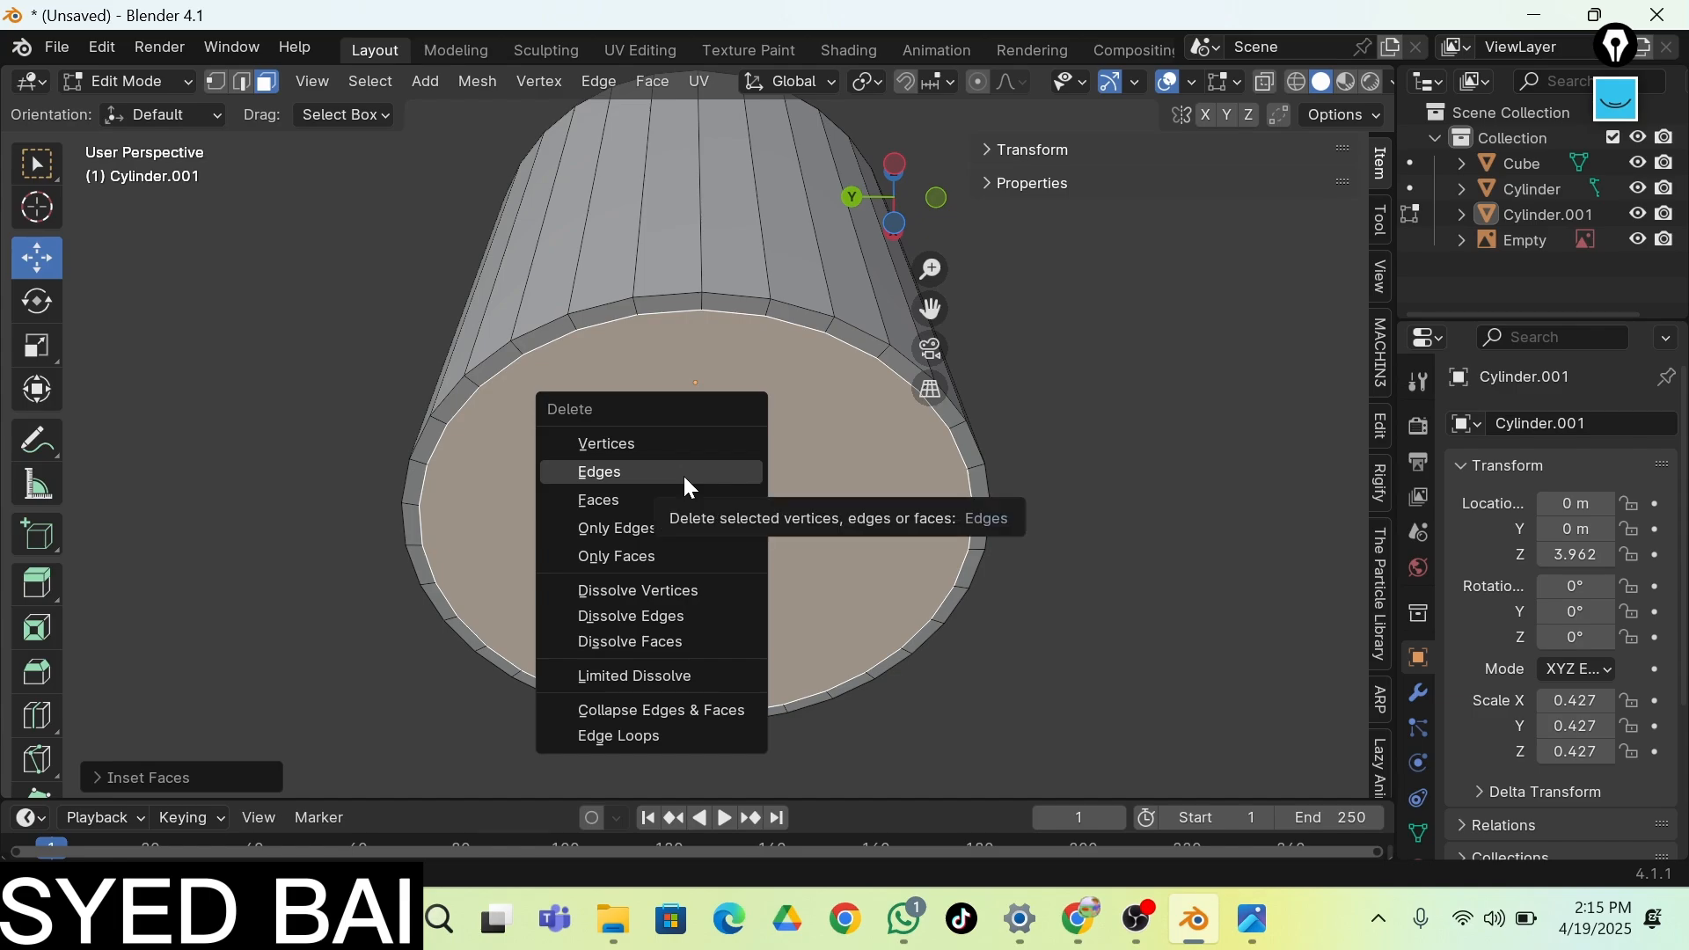
click(608, 502)
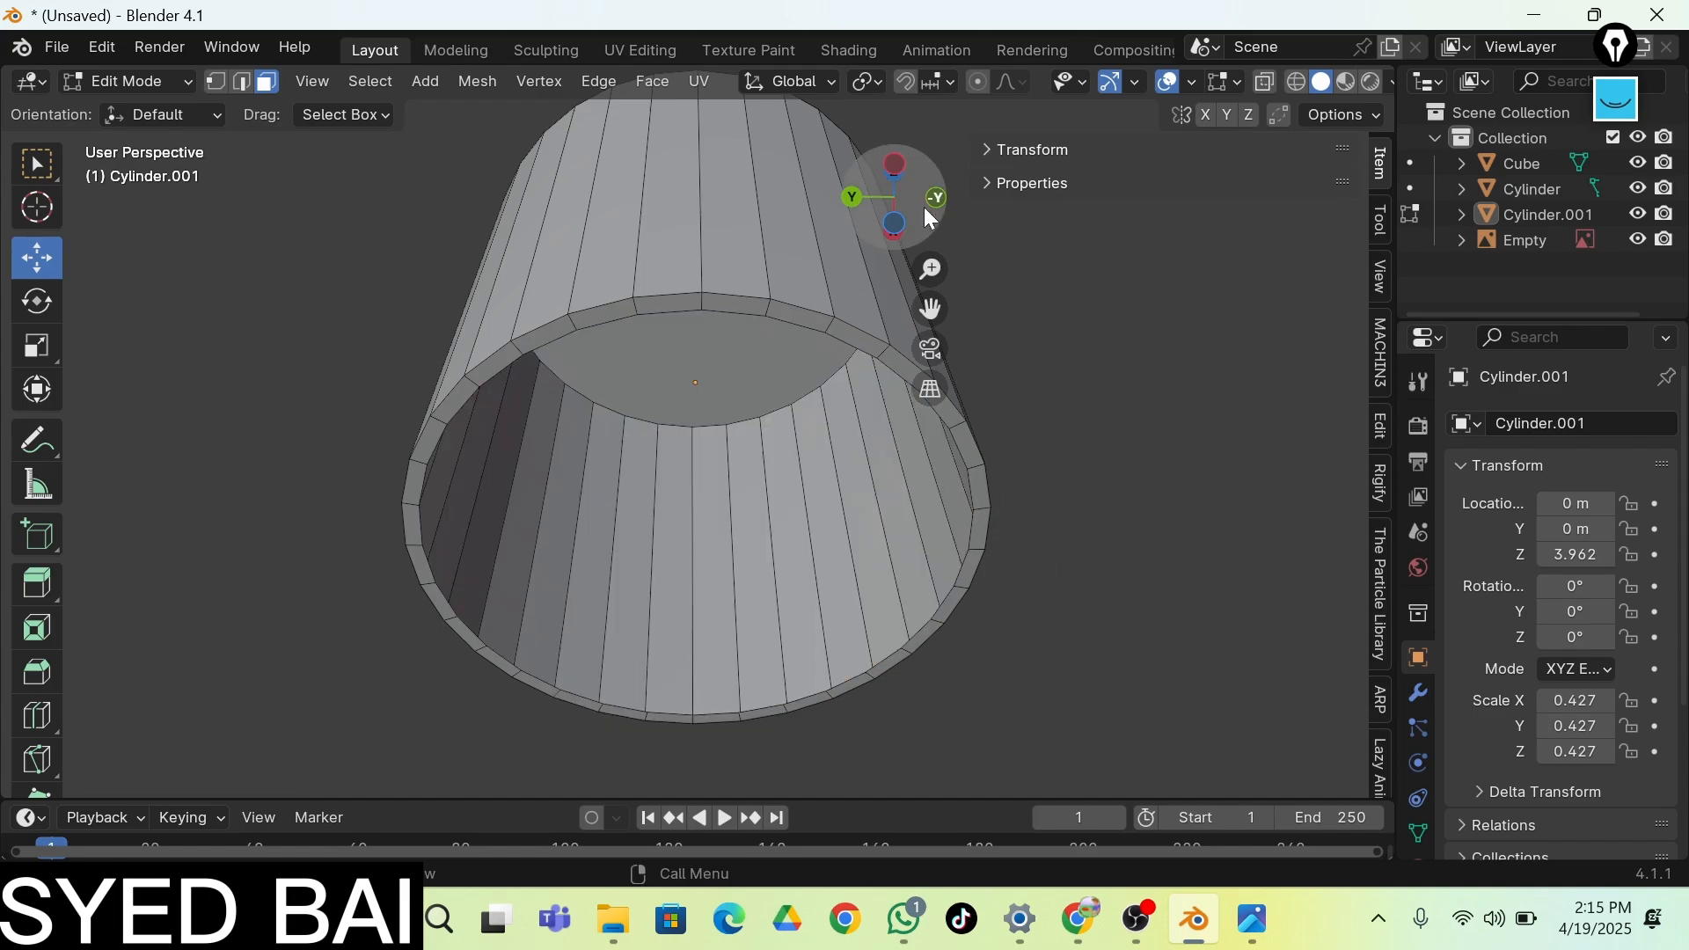
drag(889, 236, 888, 248)
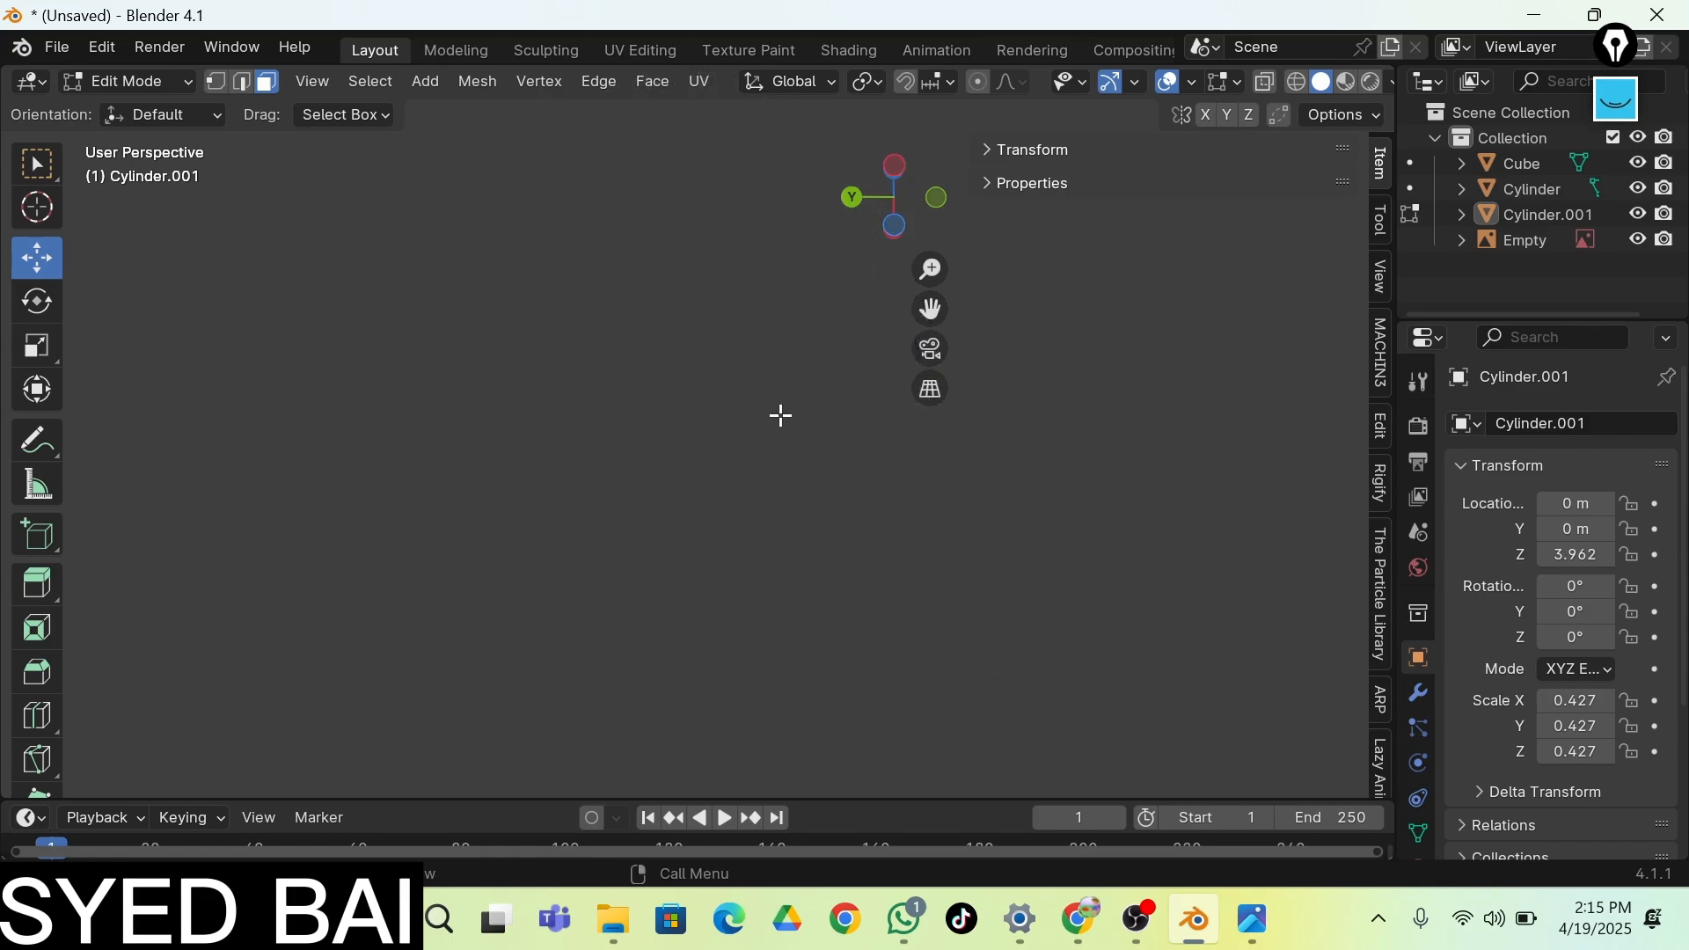
key(shift+grave)
key(s)
key(w)
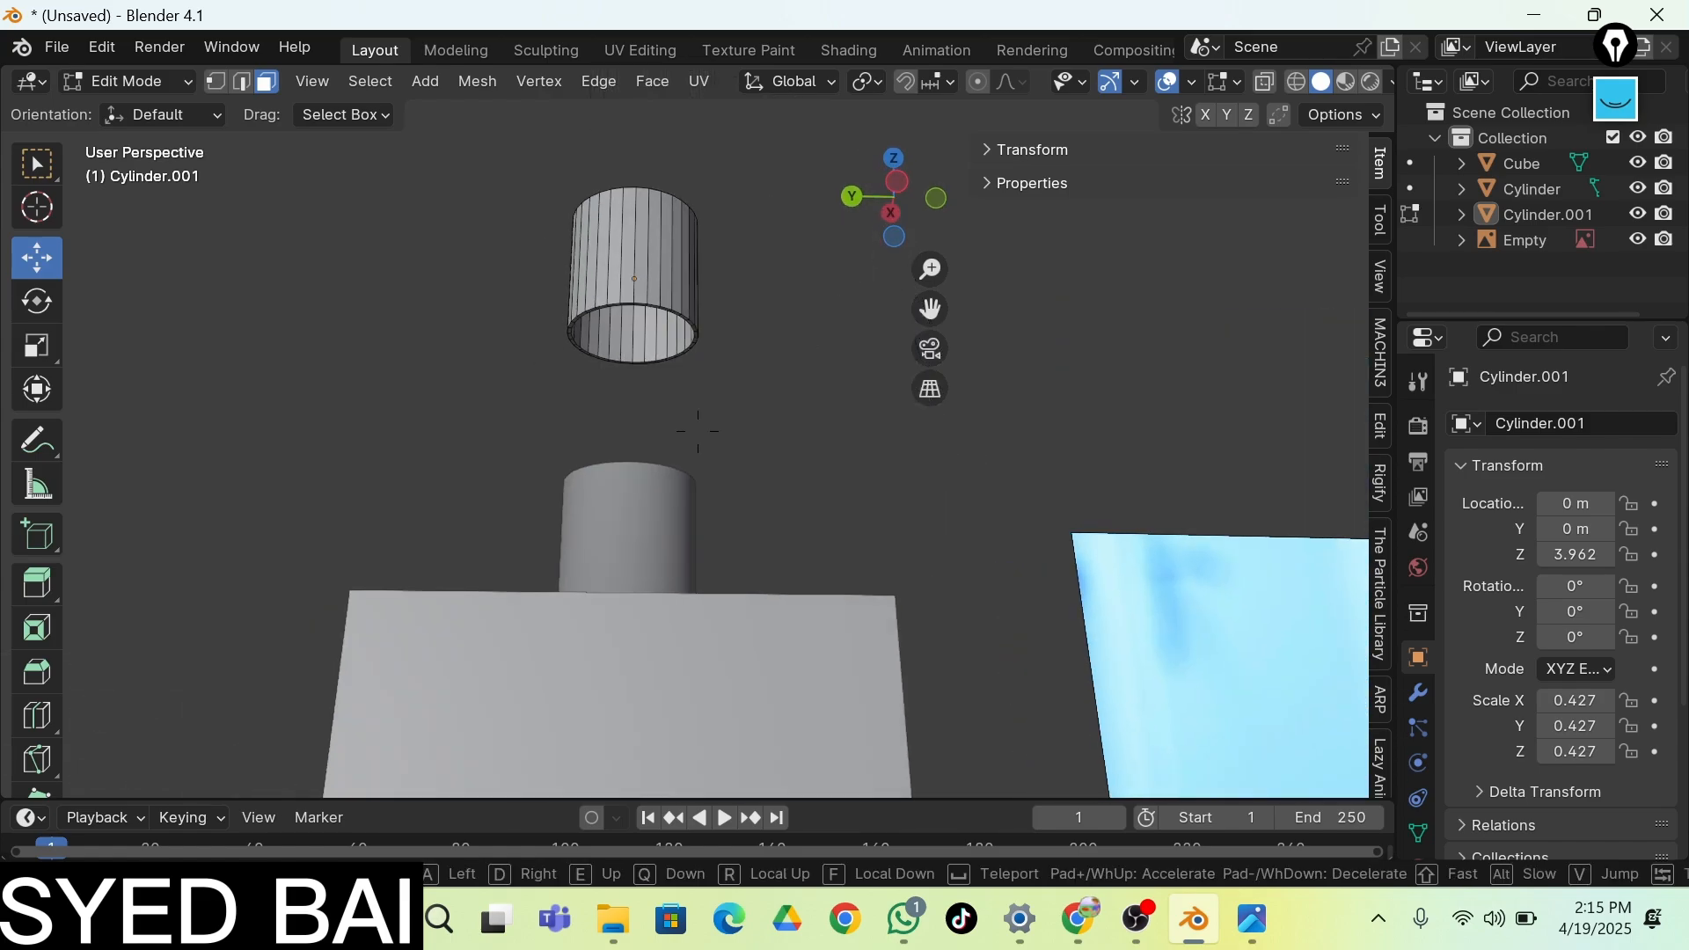
key(Escape)
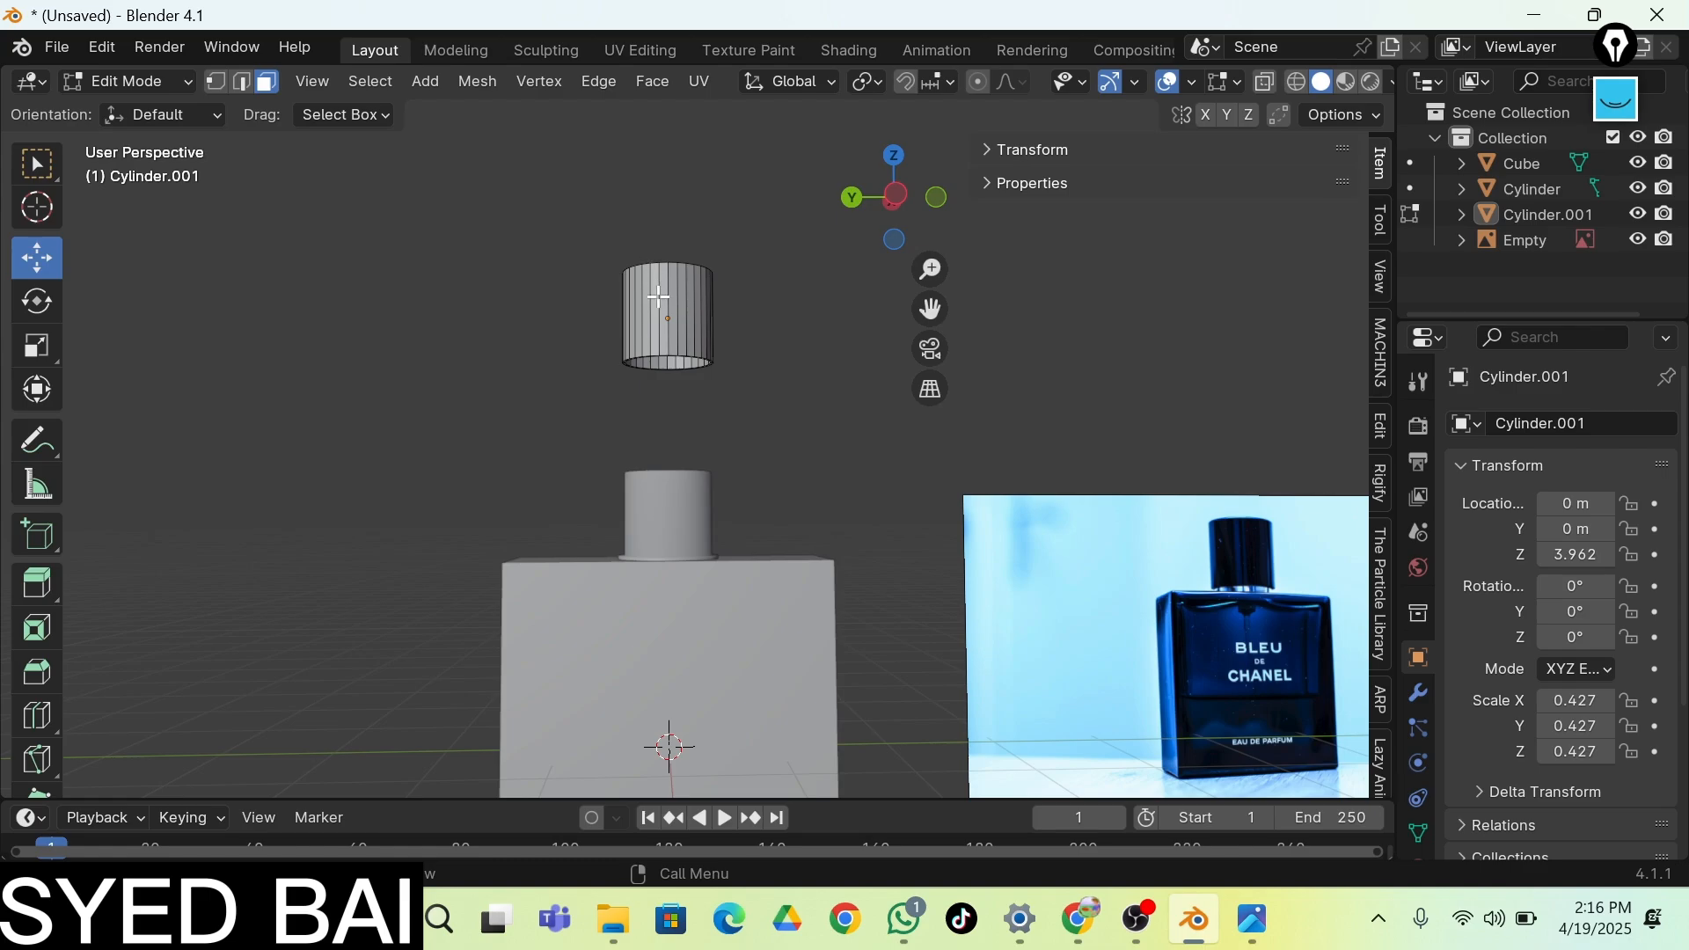
key(Tab)
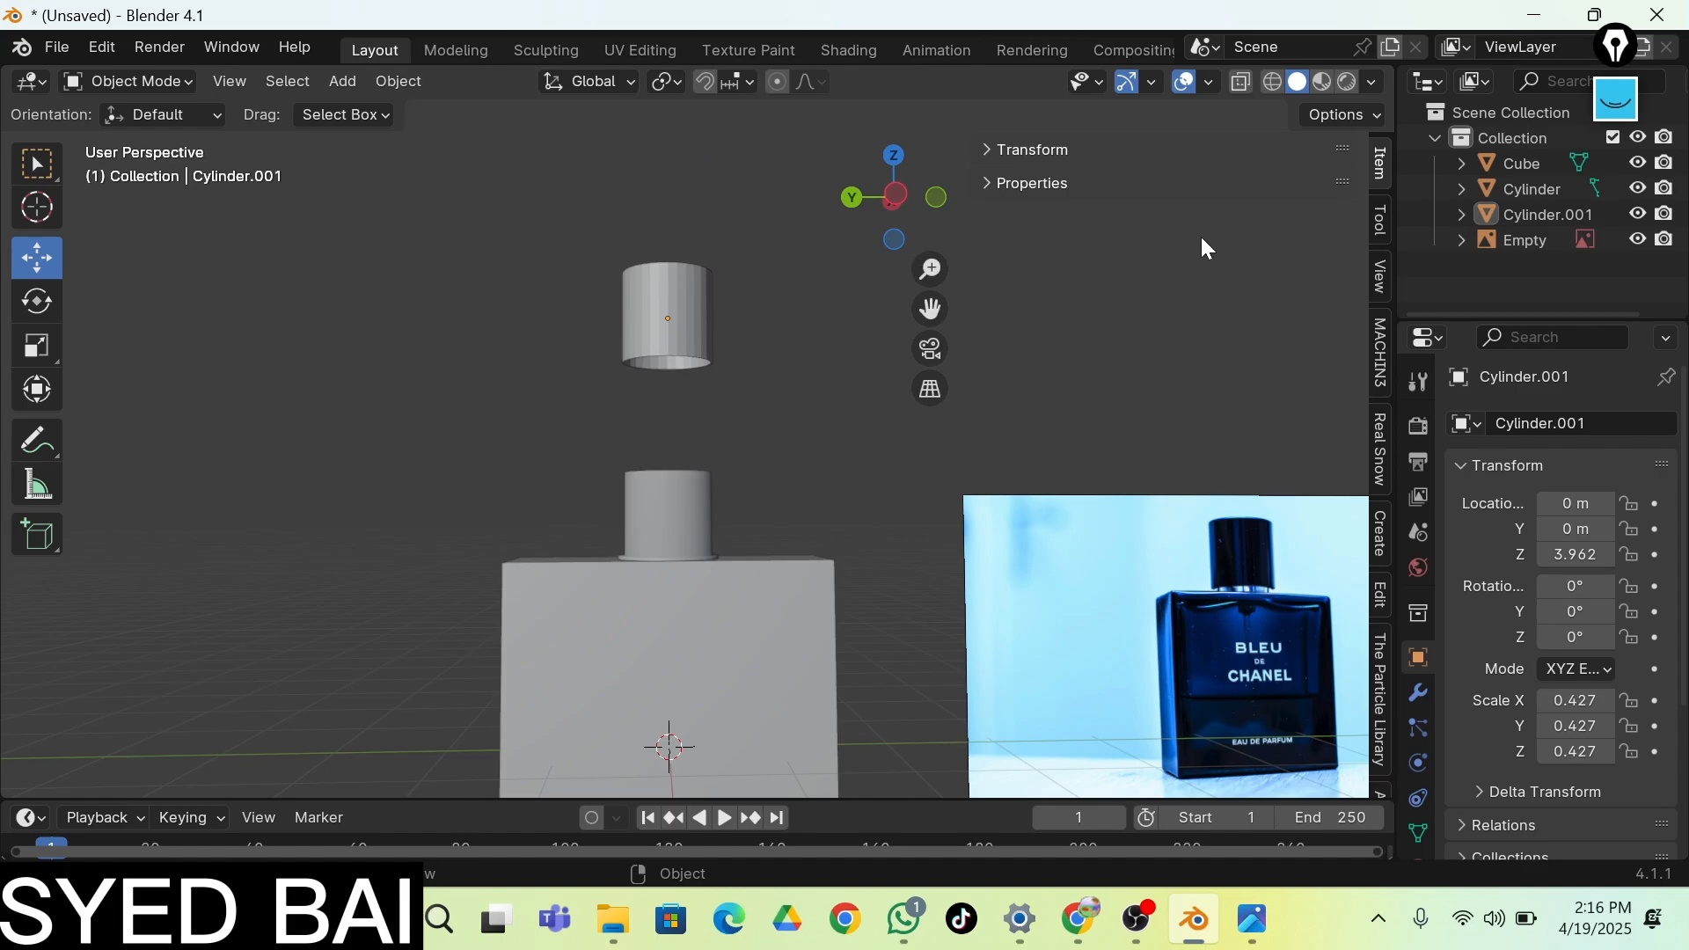
Hide the sidebar and lower the open cylinder along Z to about 2.18 m so it covers the lipped cylinder
key(n)
drag(572, 204, 758, 396)
drag(668, 246, 656, 437)
click(790, 398)
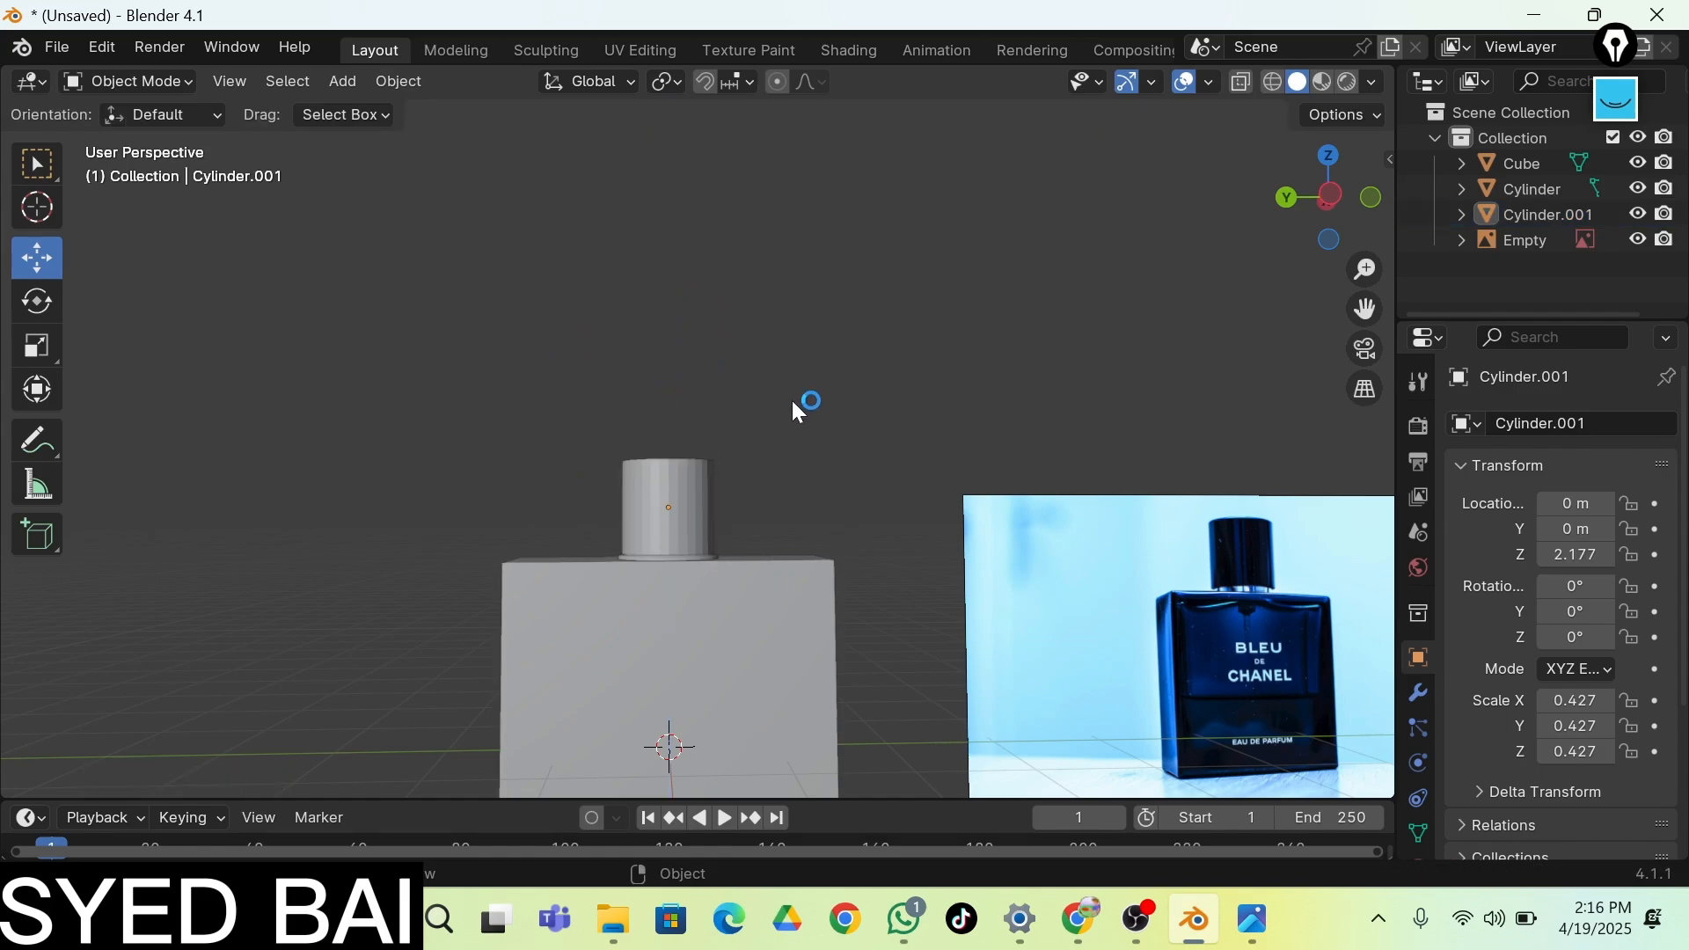
Shade the outer cap cylinder smooth
key(shift+grave)
key(w)
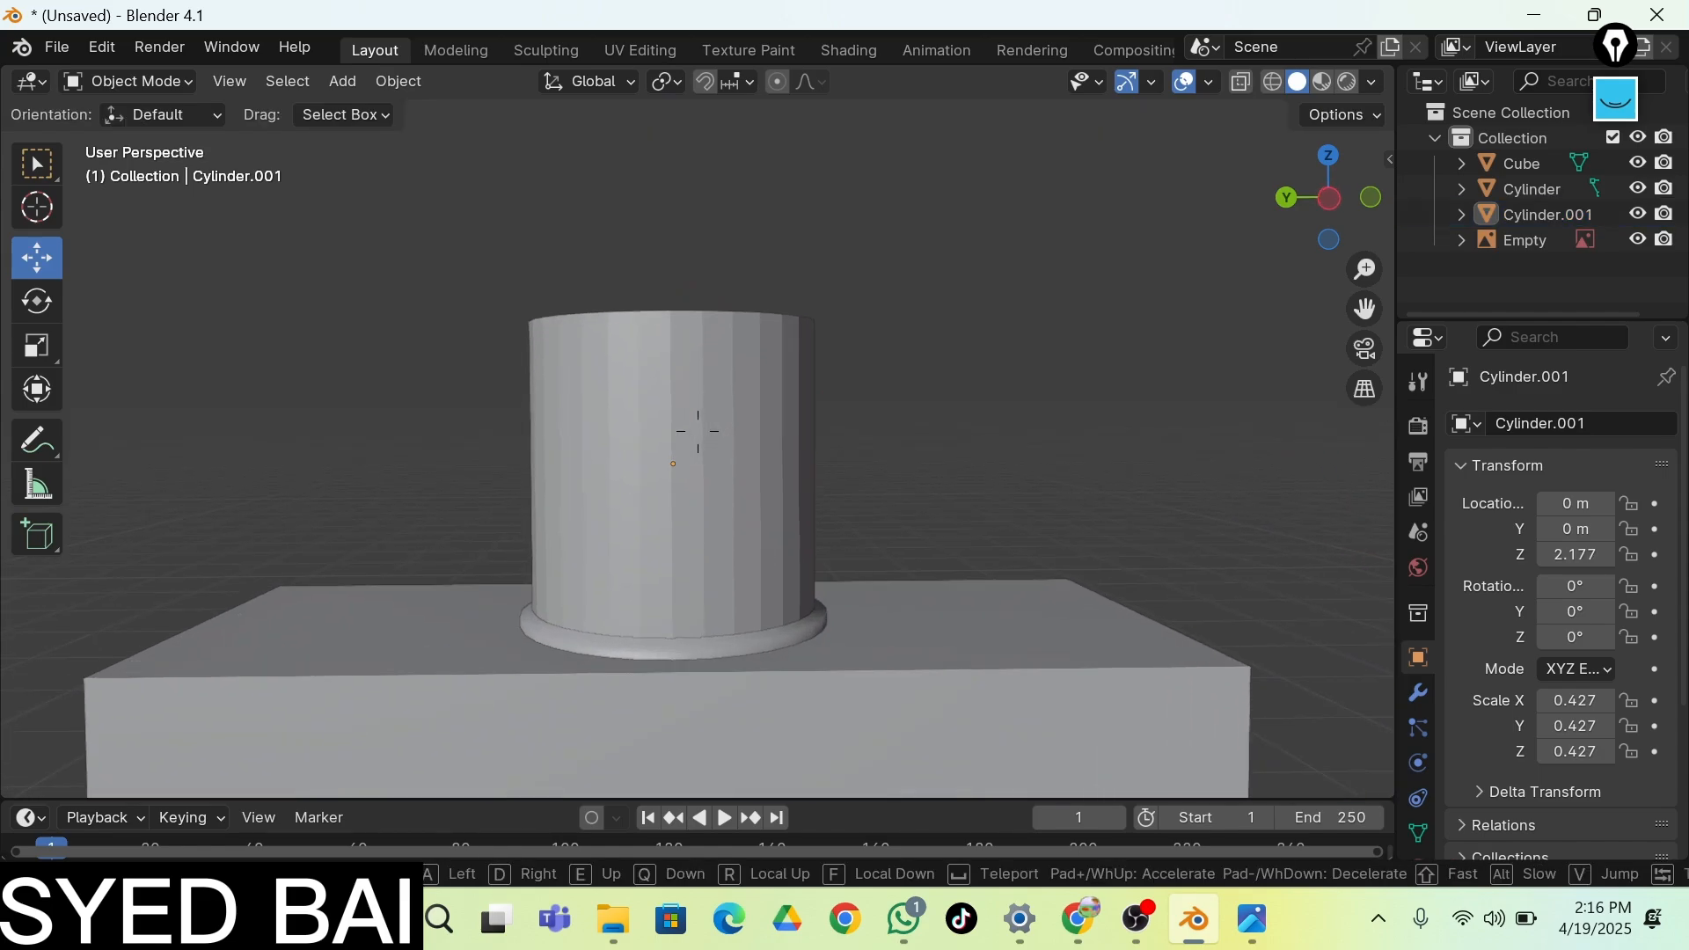
click(783, 489)
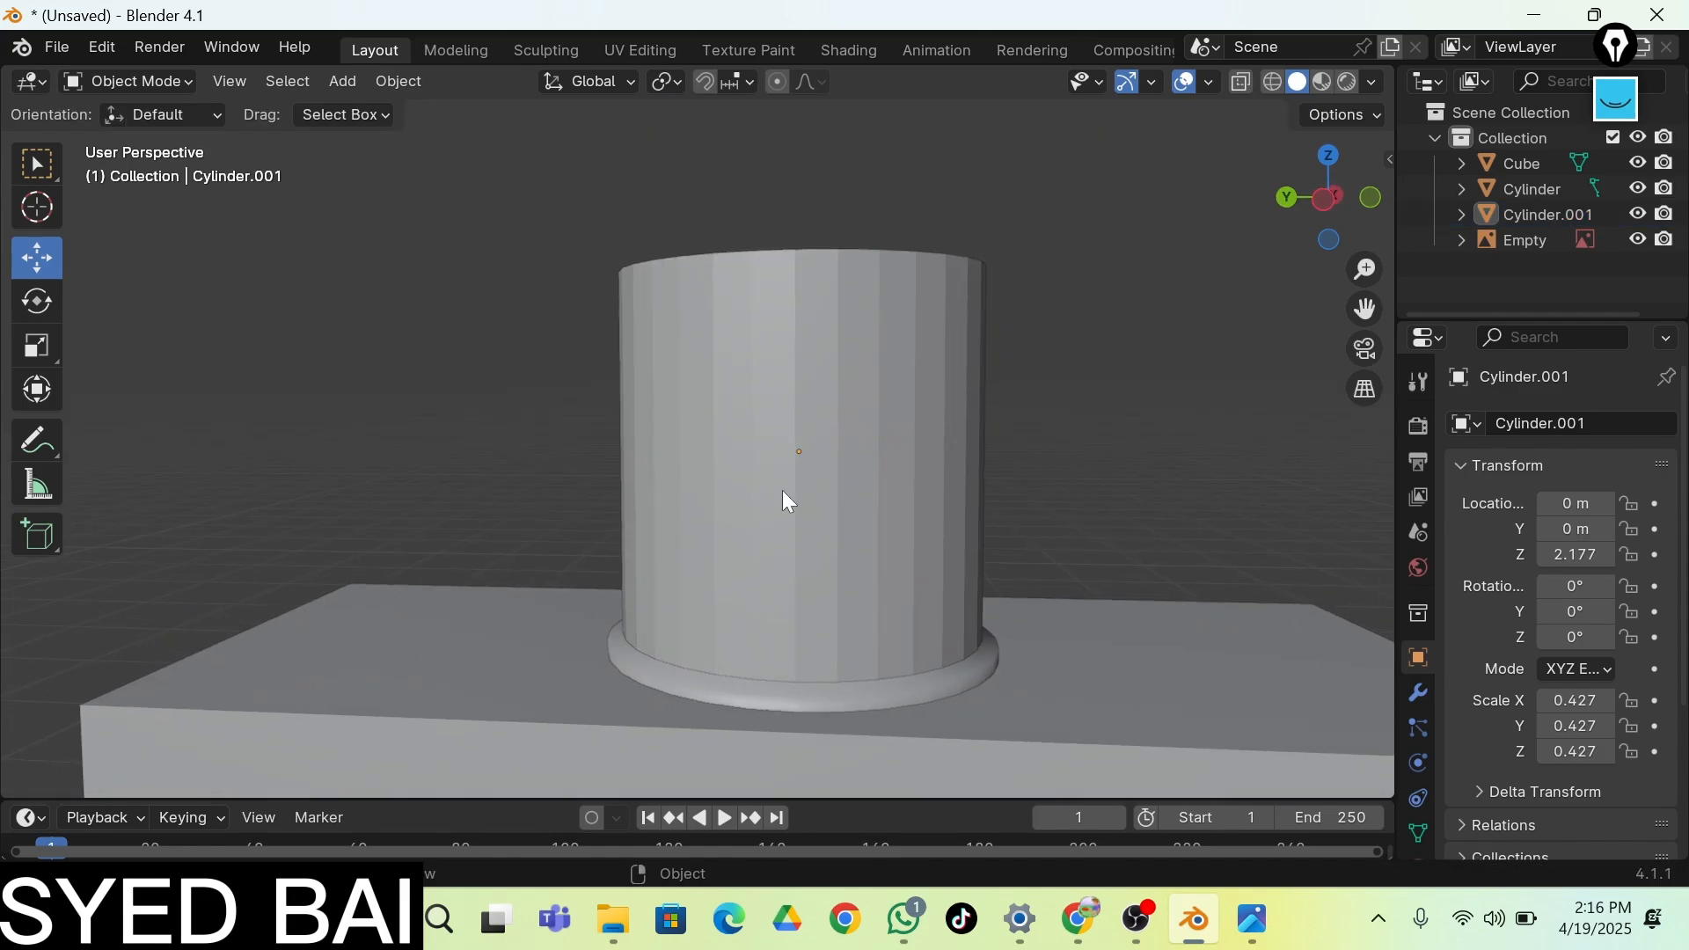
click(772, 404)
right_click(746, 349)
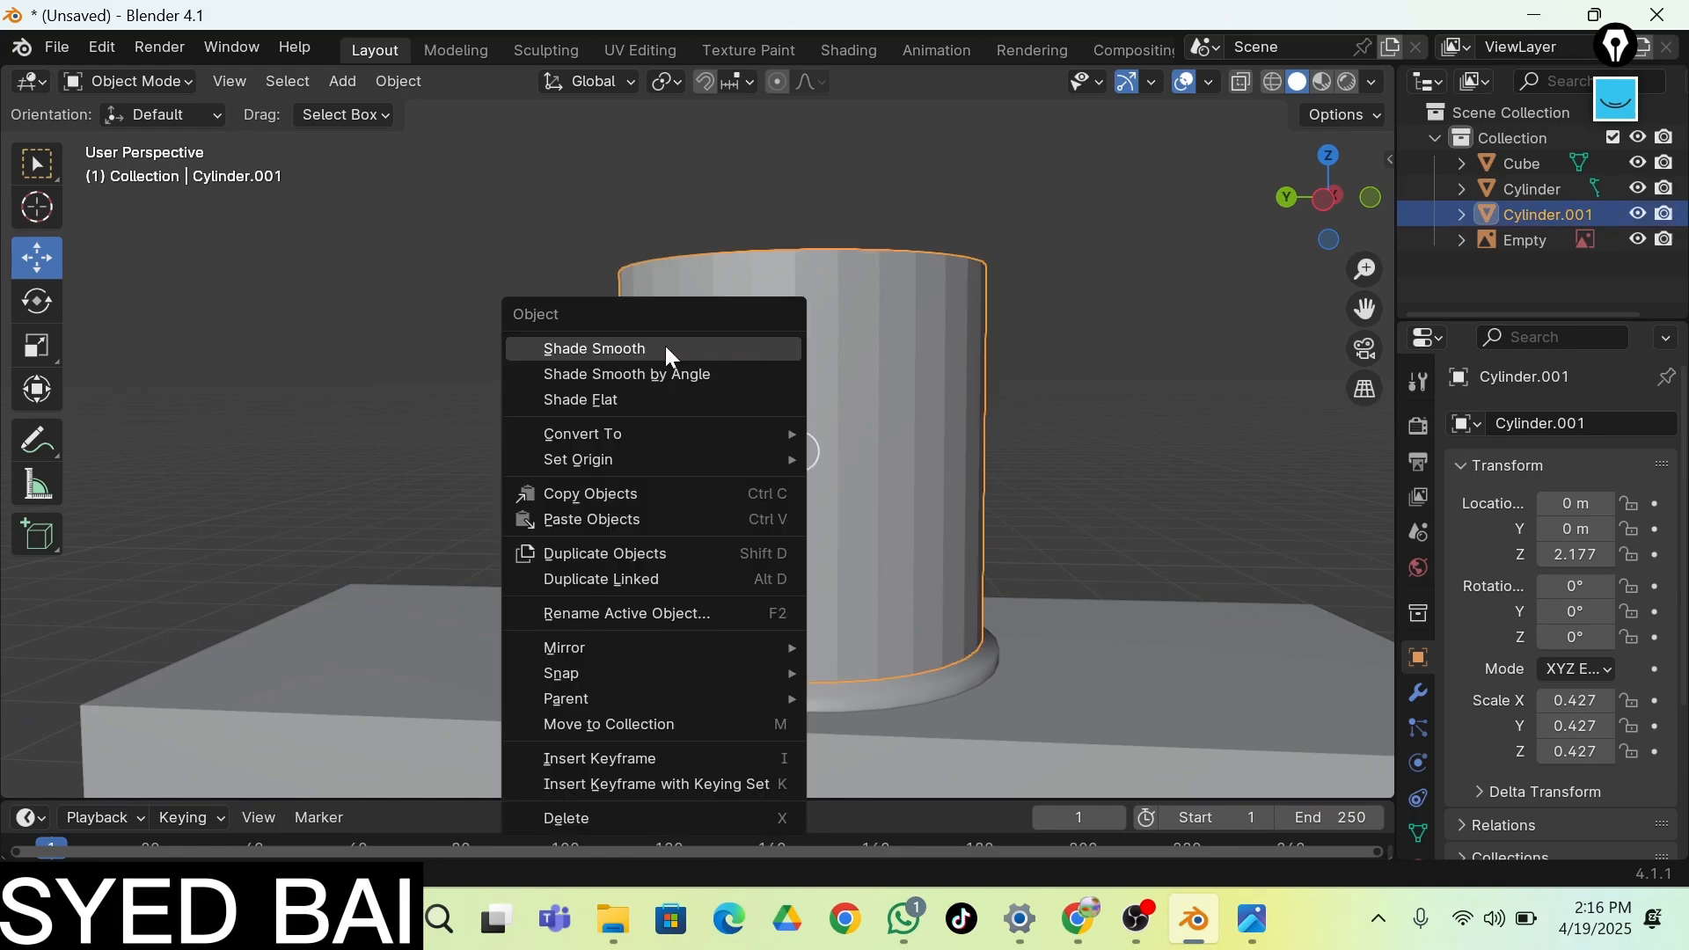
click(595, 349)
Check the smooth-shaded cap on the bottle against the reference photo, and deselect the cap
key(shift+grave)
key(s)
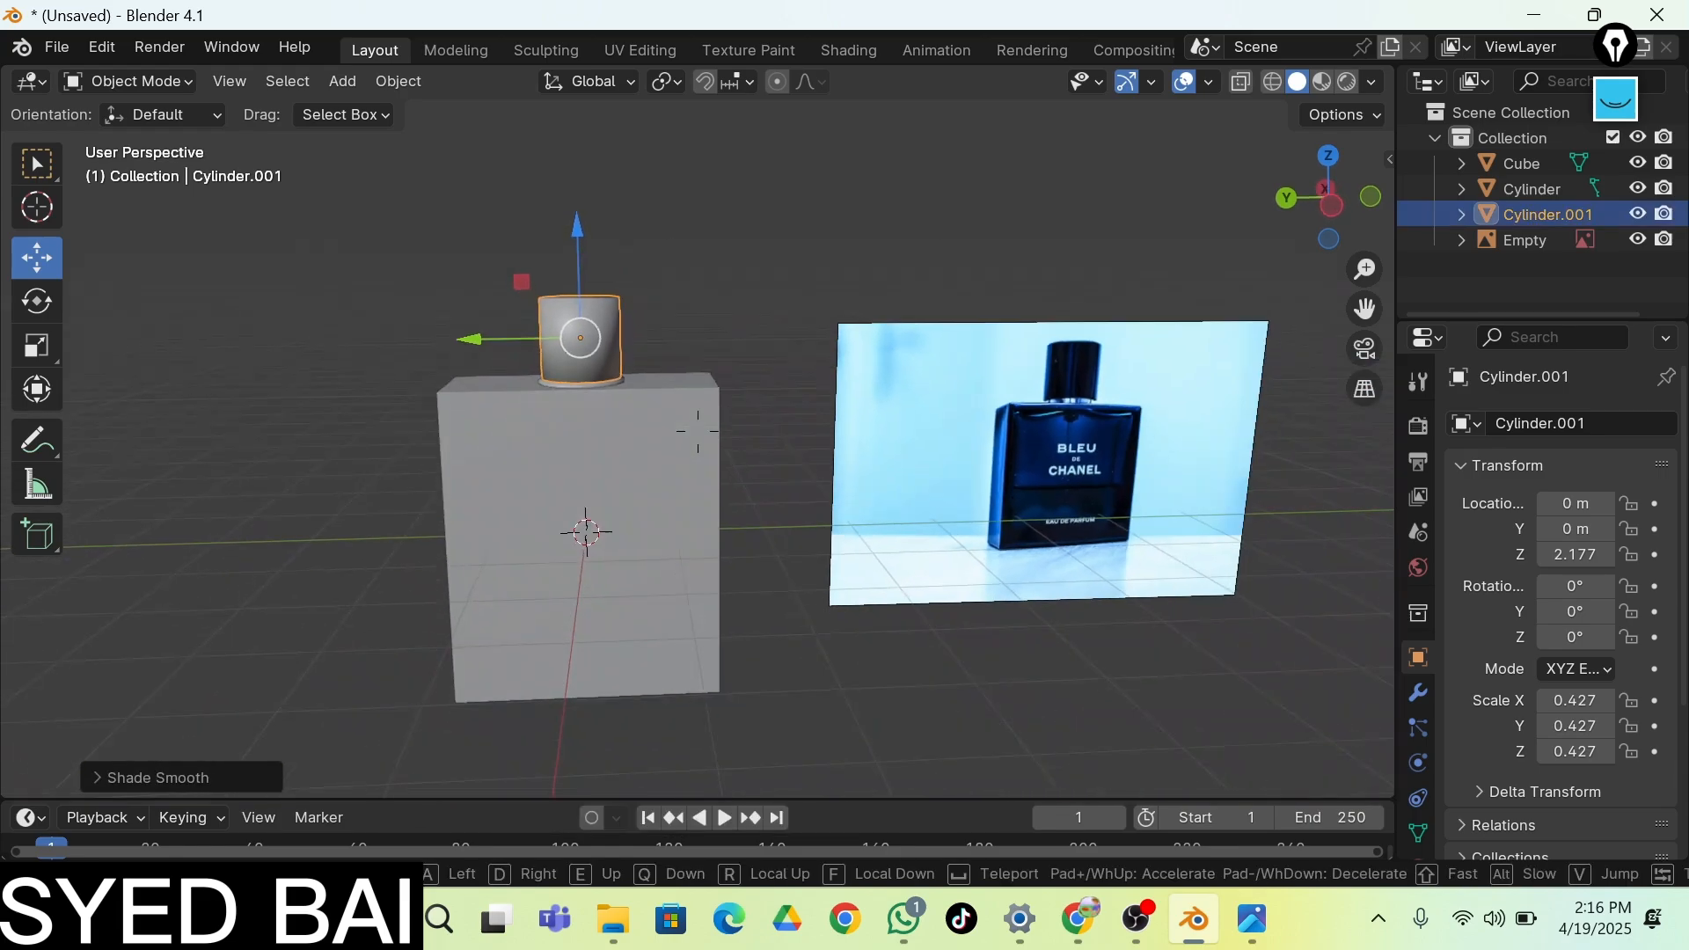
key(w)
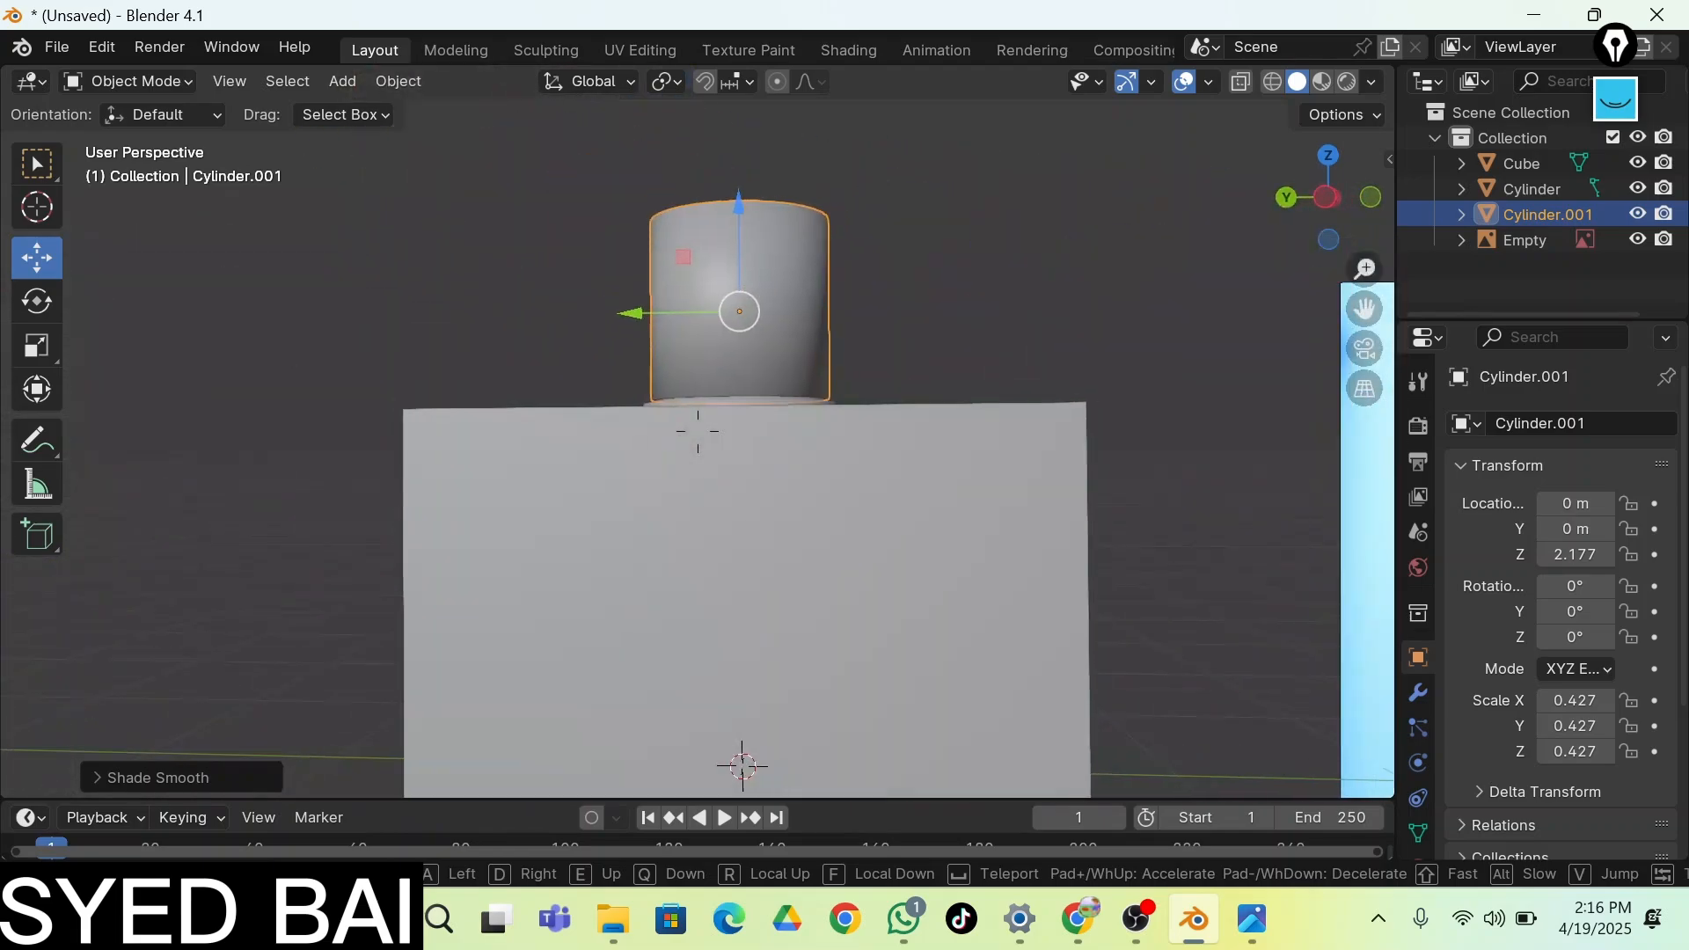
key(s)
click(1029, 403)
click(857, 240)
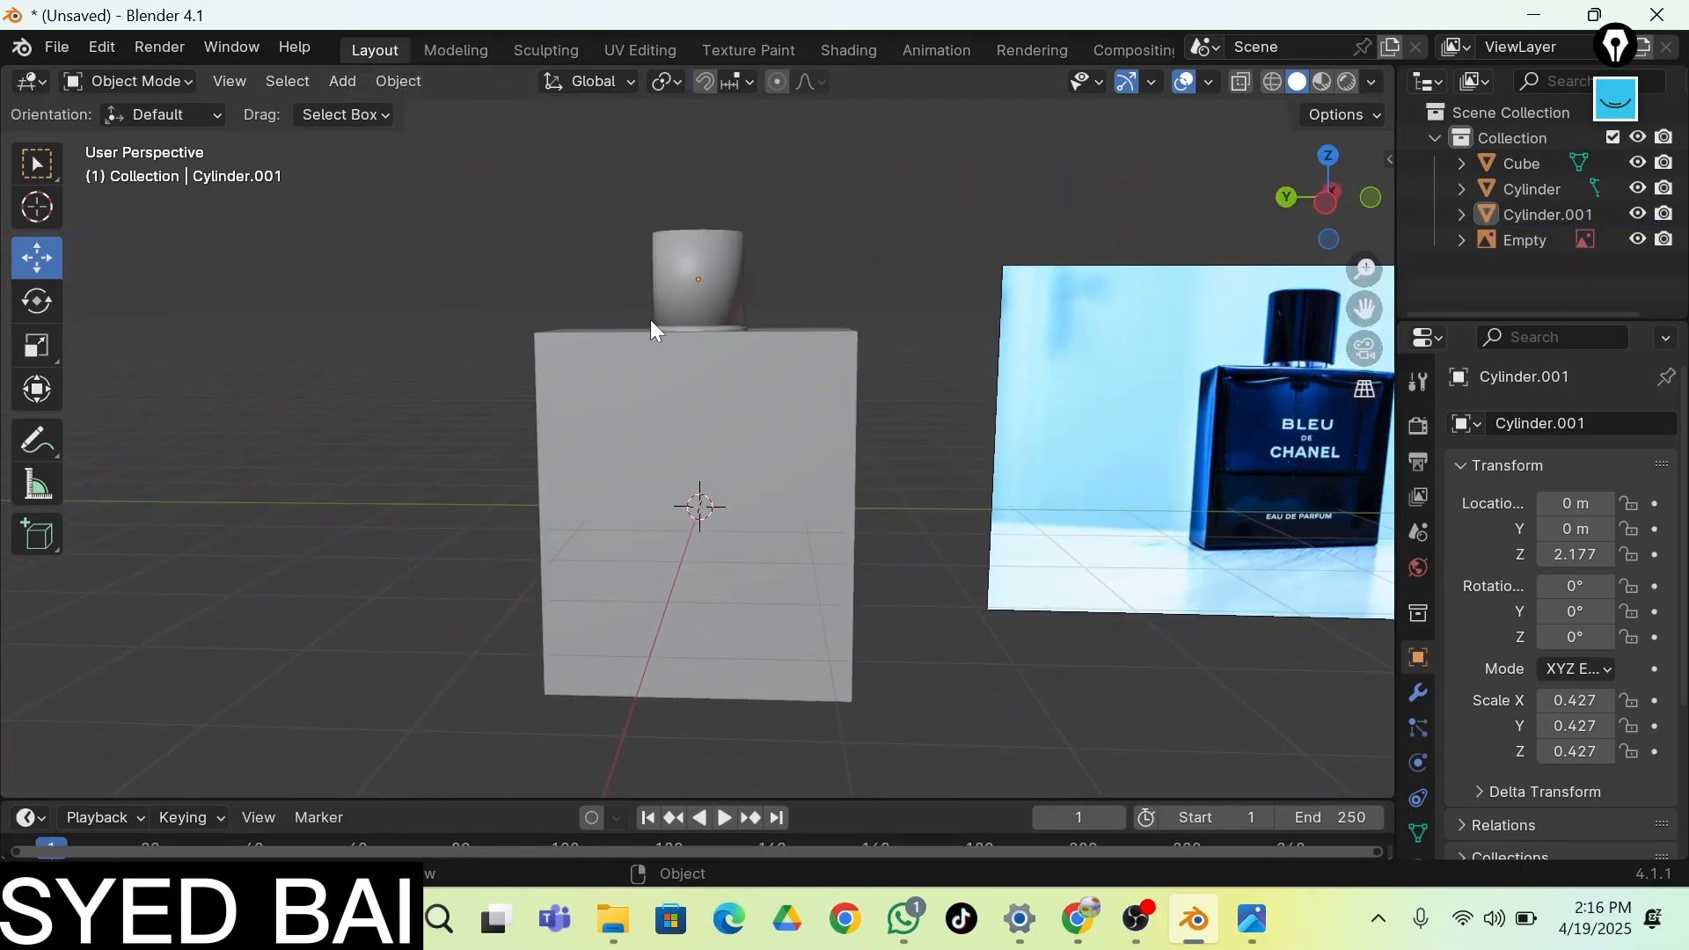
Examine the edges and corners of the bottle body in the reference photo close up, and return to the model
key(shift+grave)
key(w)
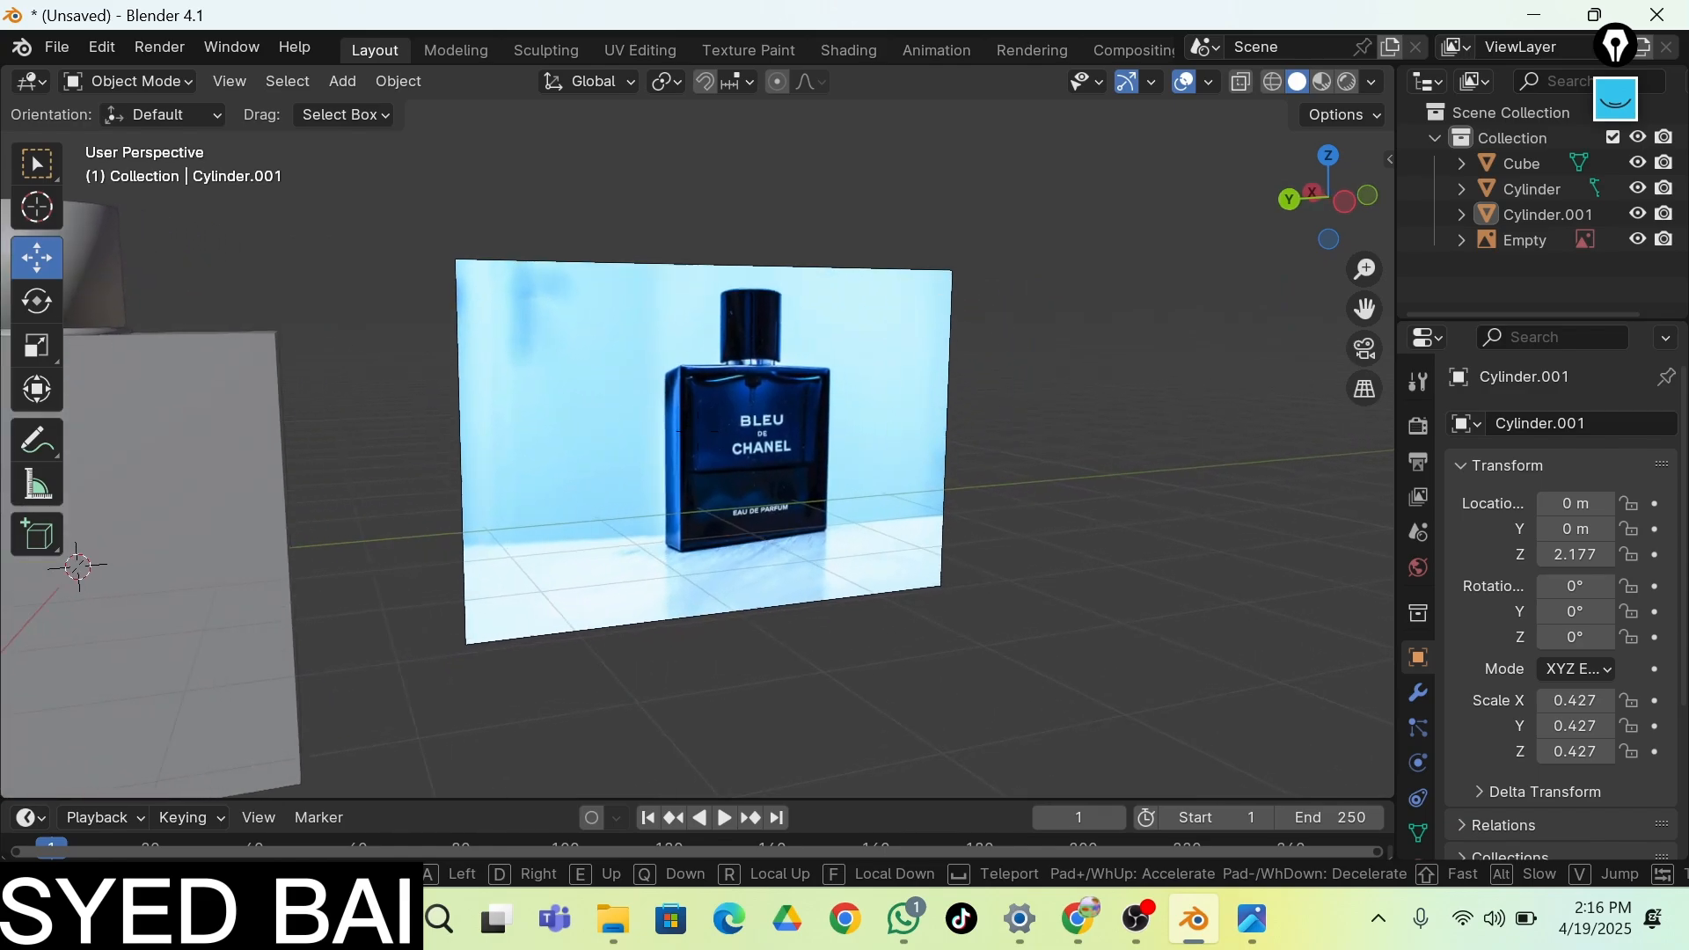
click(778, 353)
key(shift+grave)
key(w)
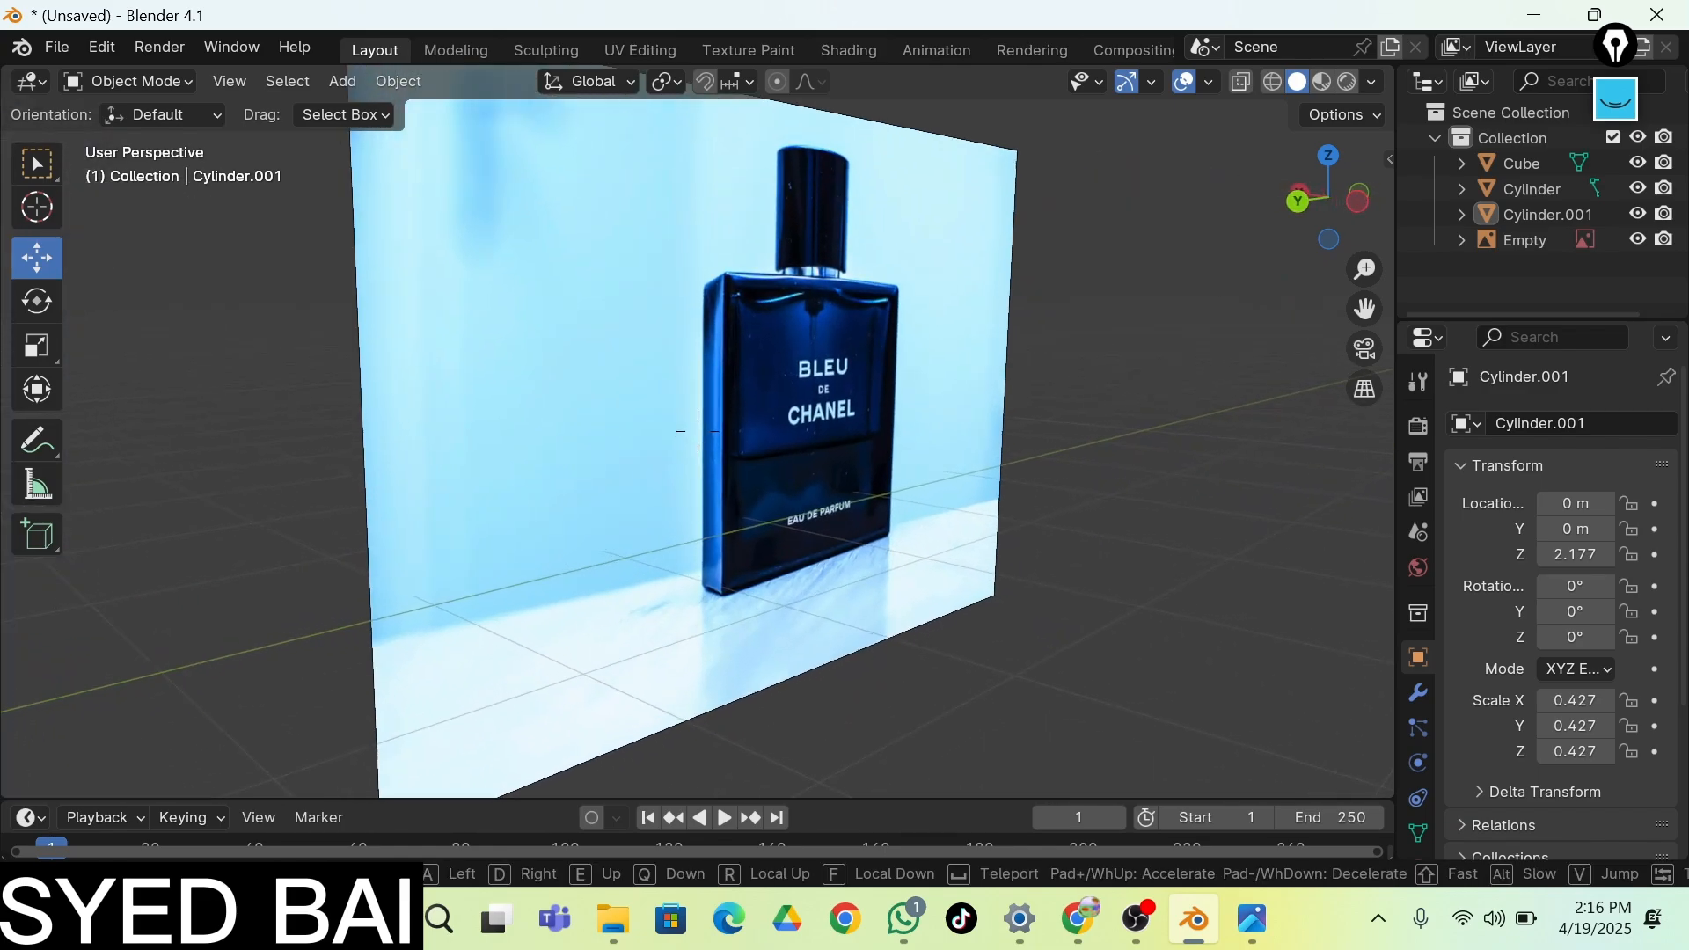
key(w)
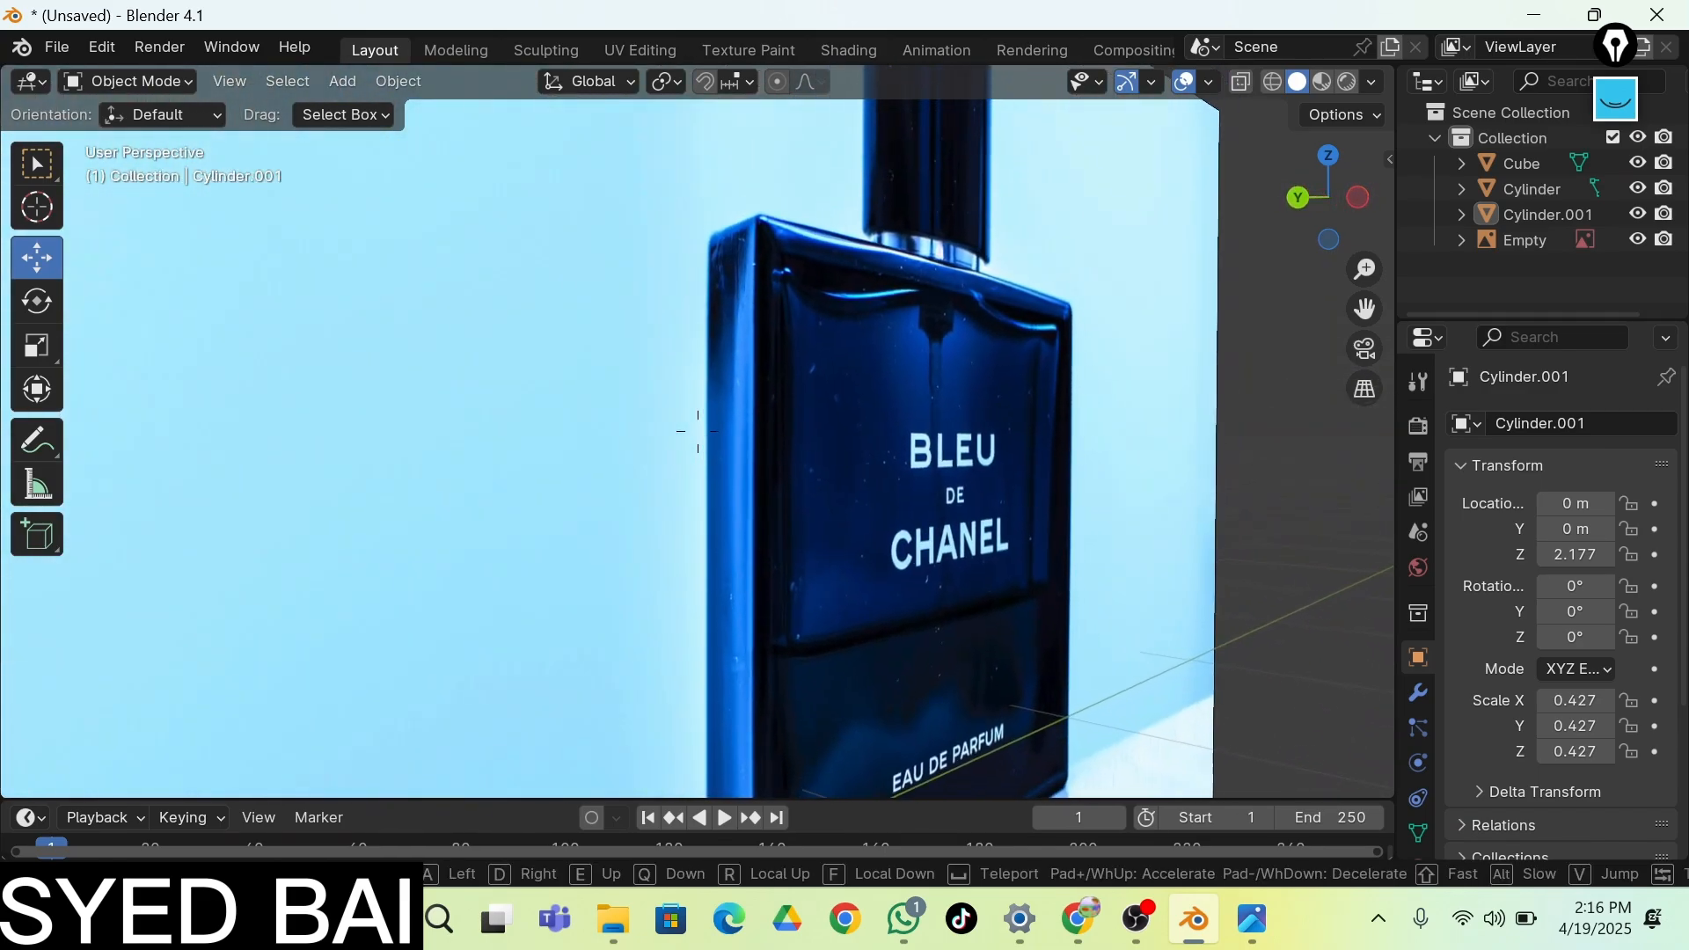
key(s)
click(667, 305)
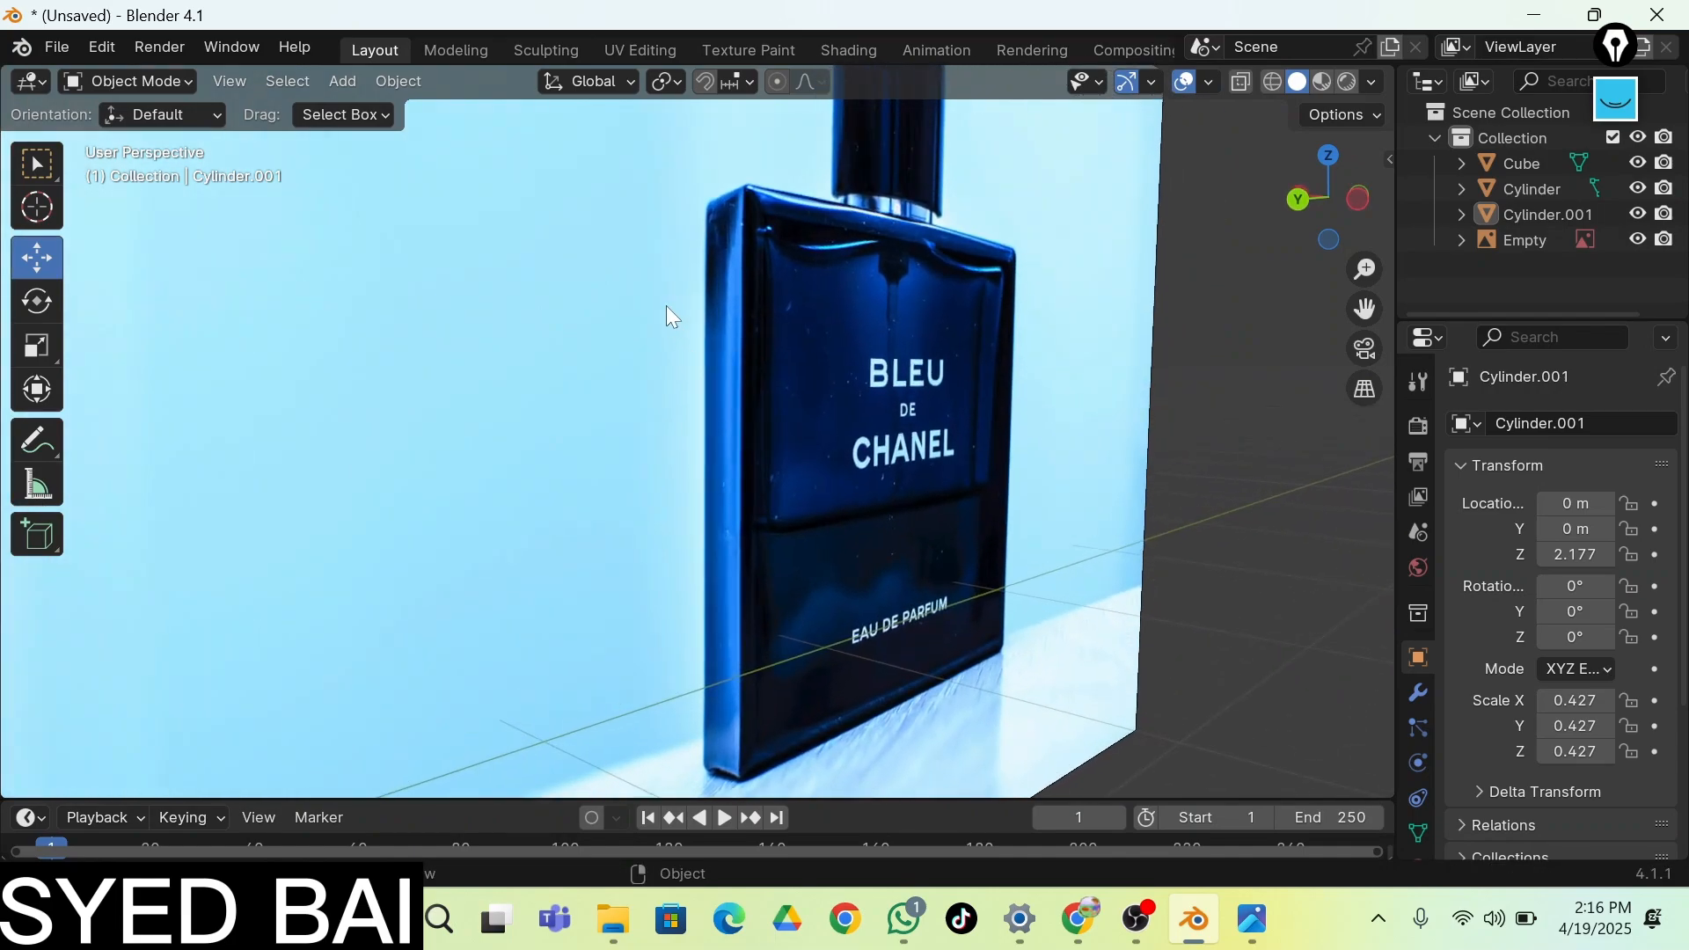
key(shift+grave)
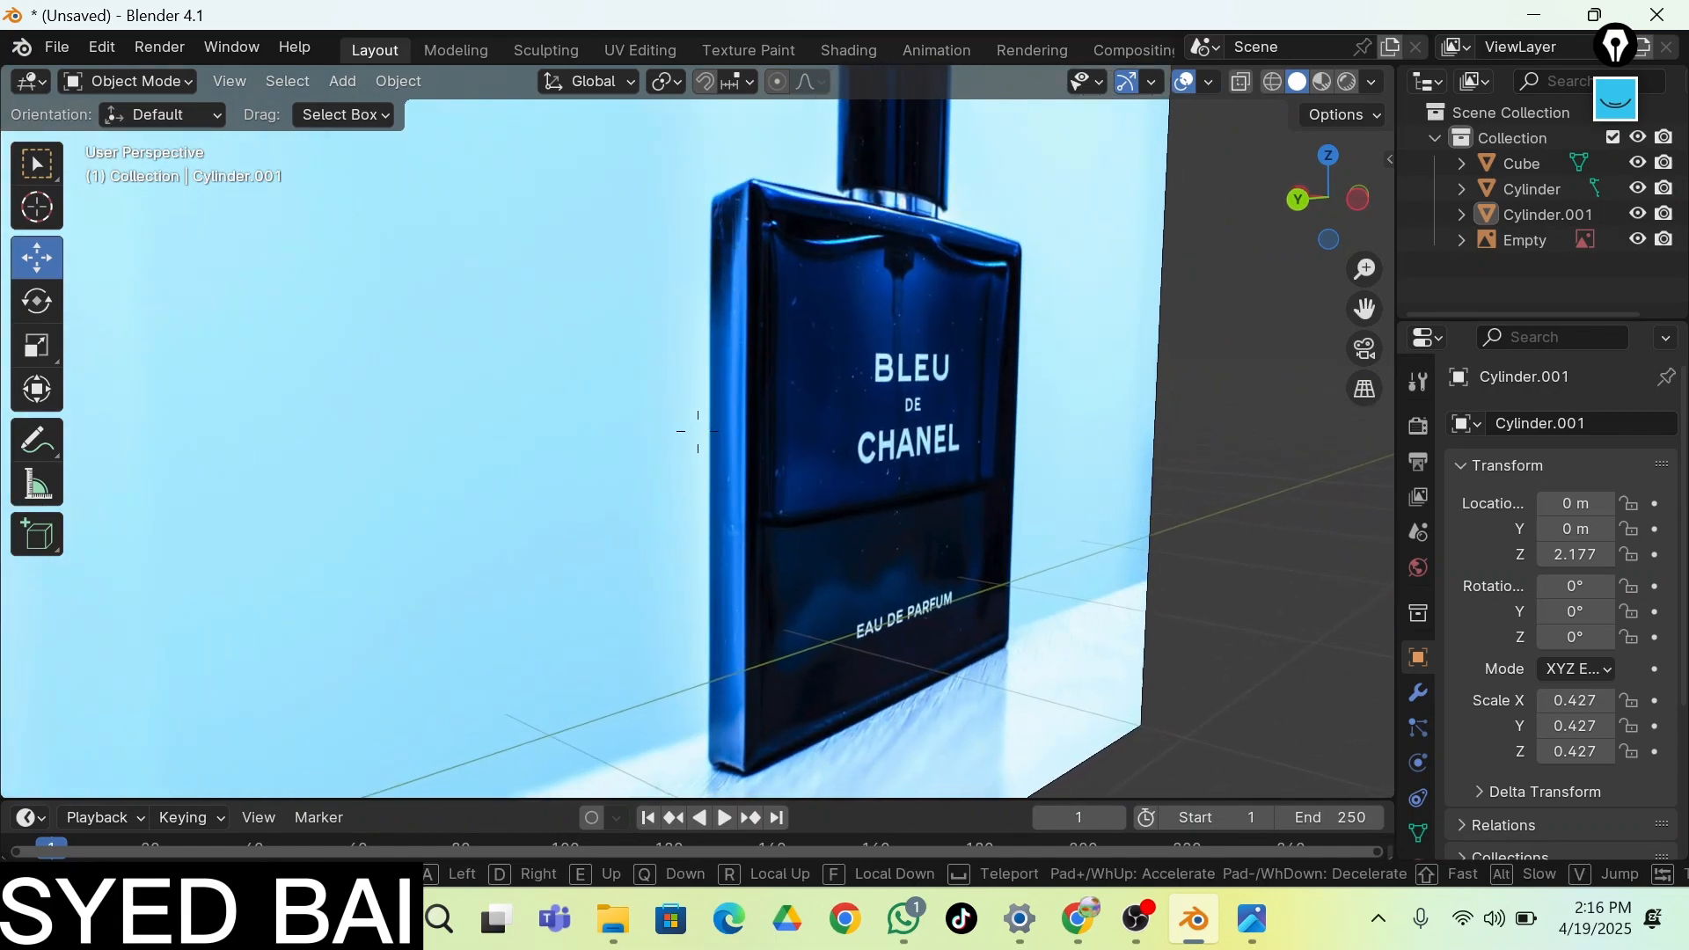
key(s)
key(s)
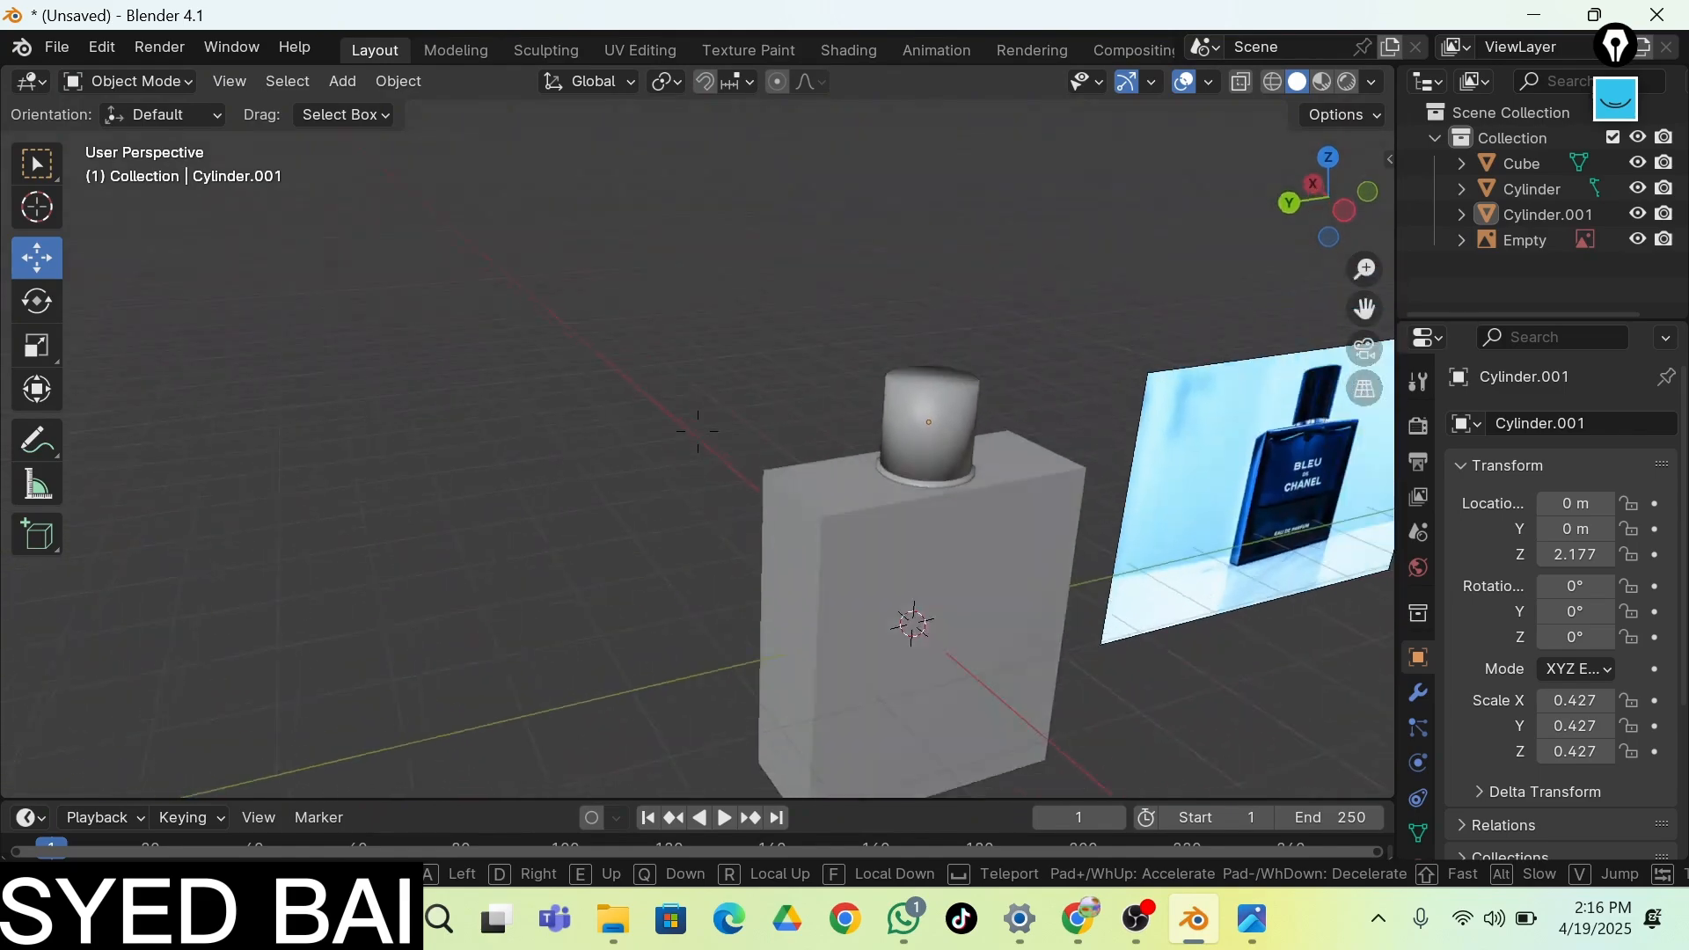
click(716, 241)
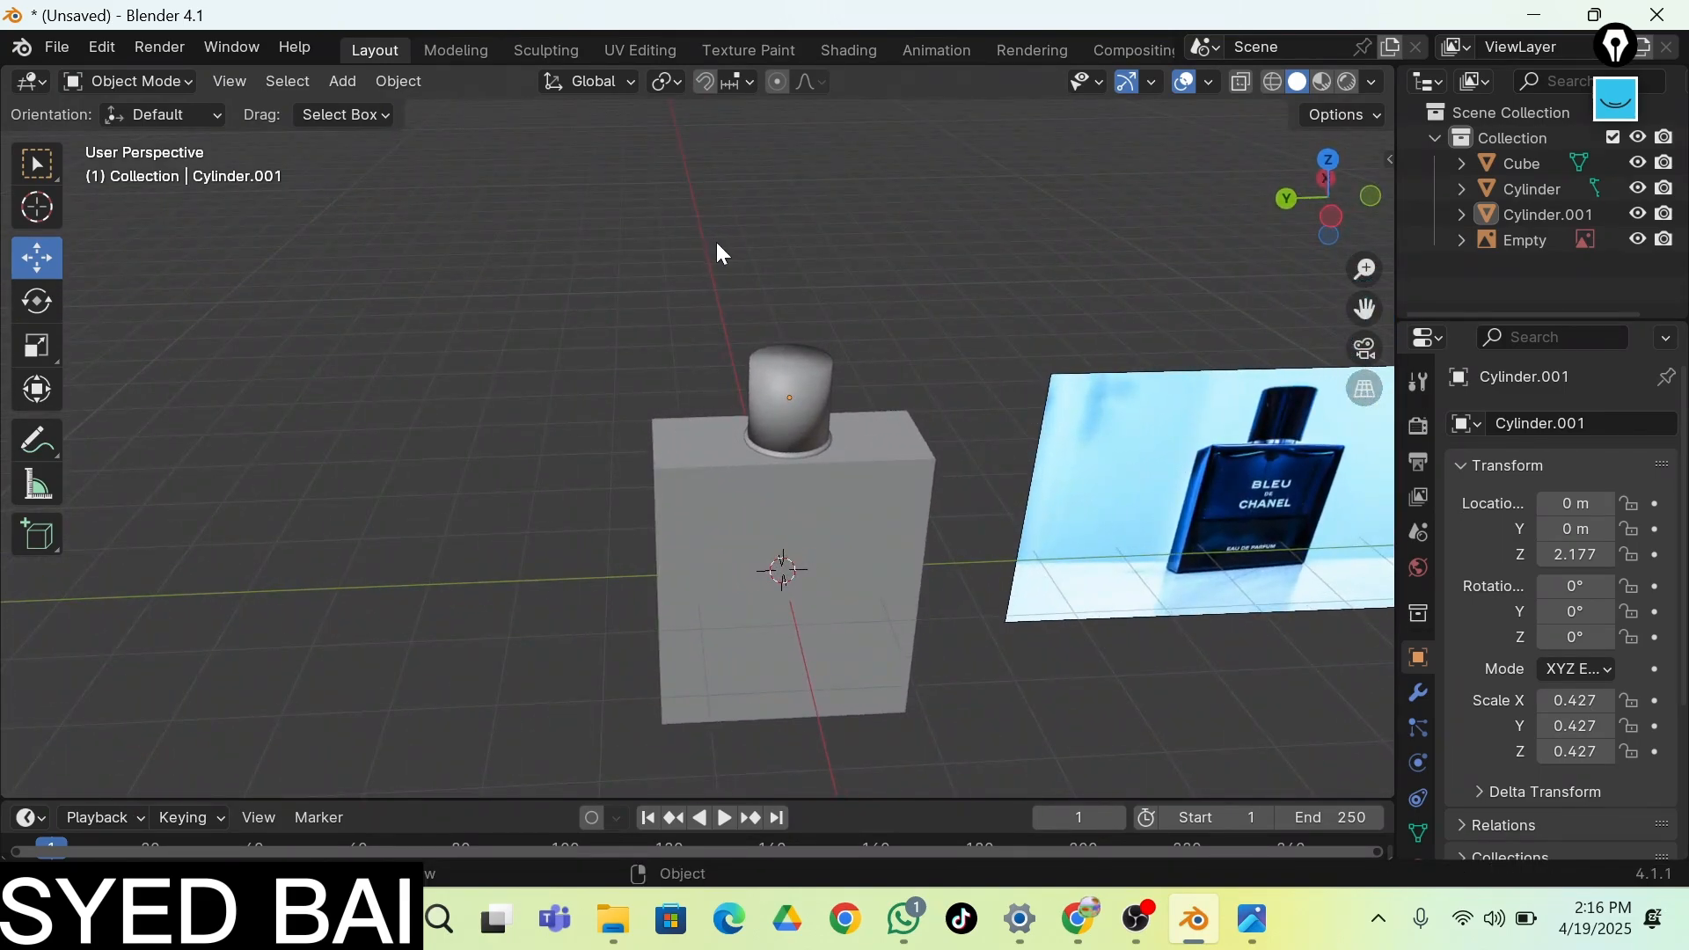
Select the cube body of the bottle and enter Edit Mode
key(Tab)
key(Tab)
click(803, 519)
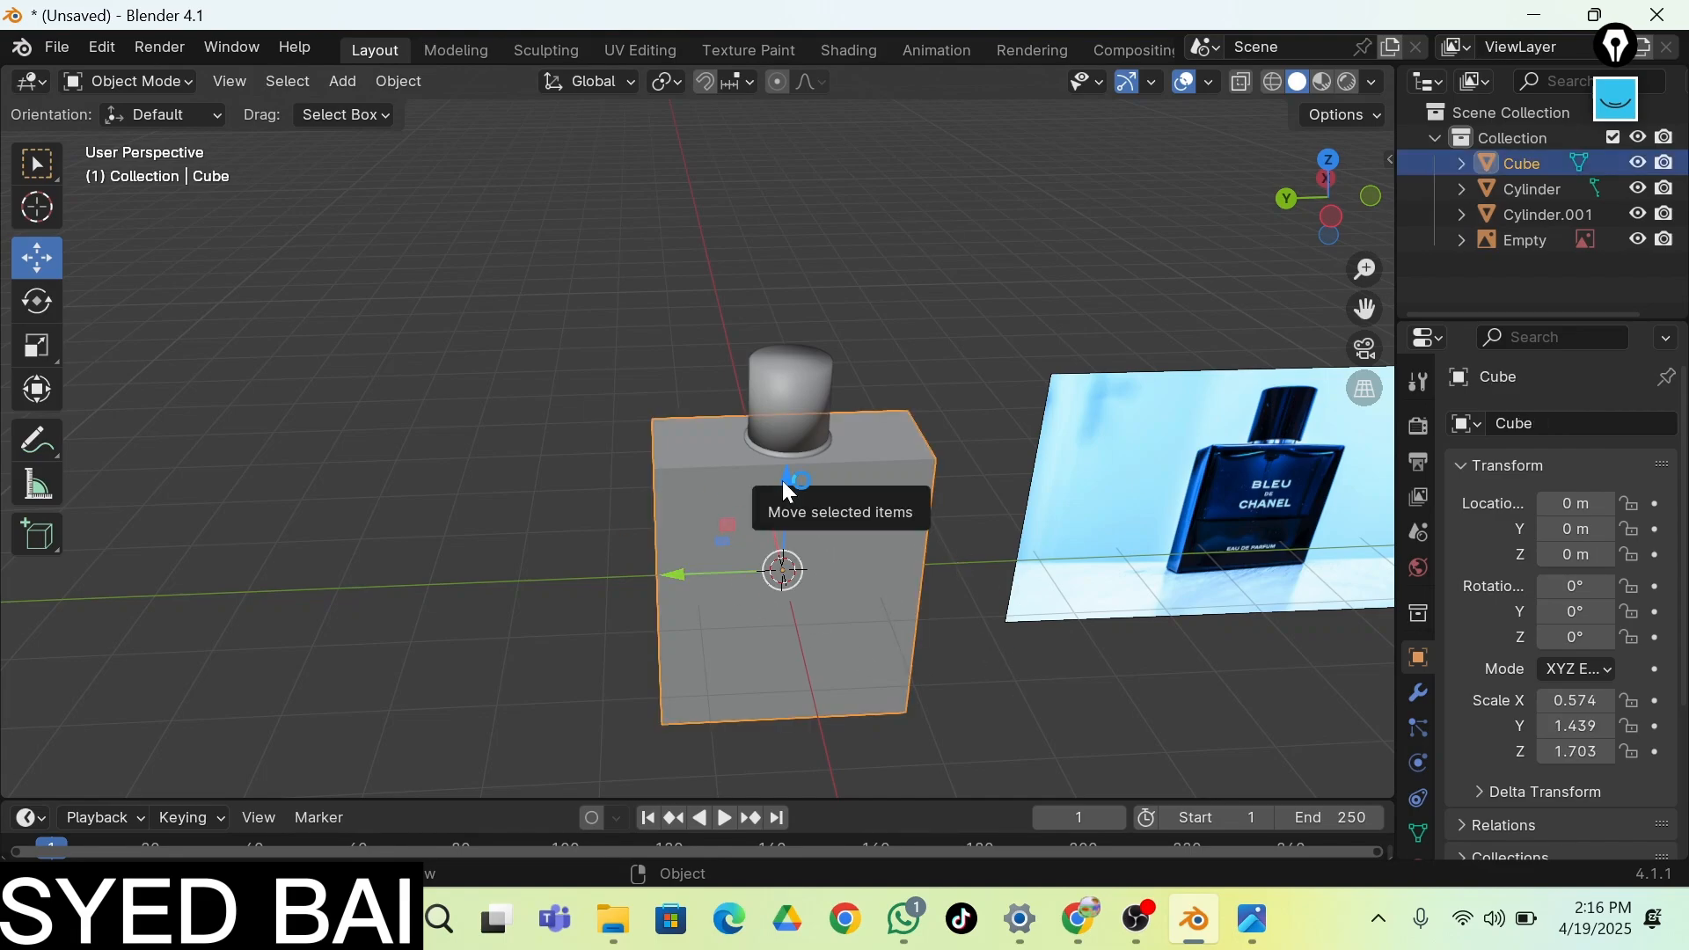
key(Tab)
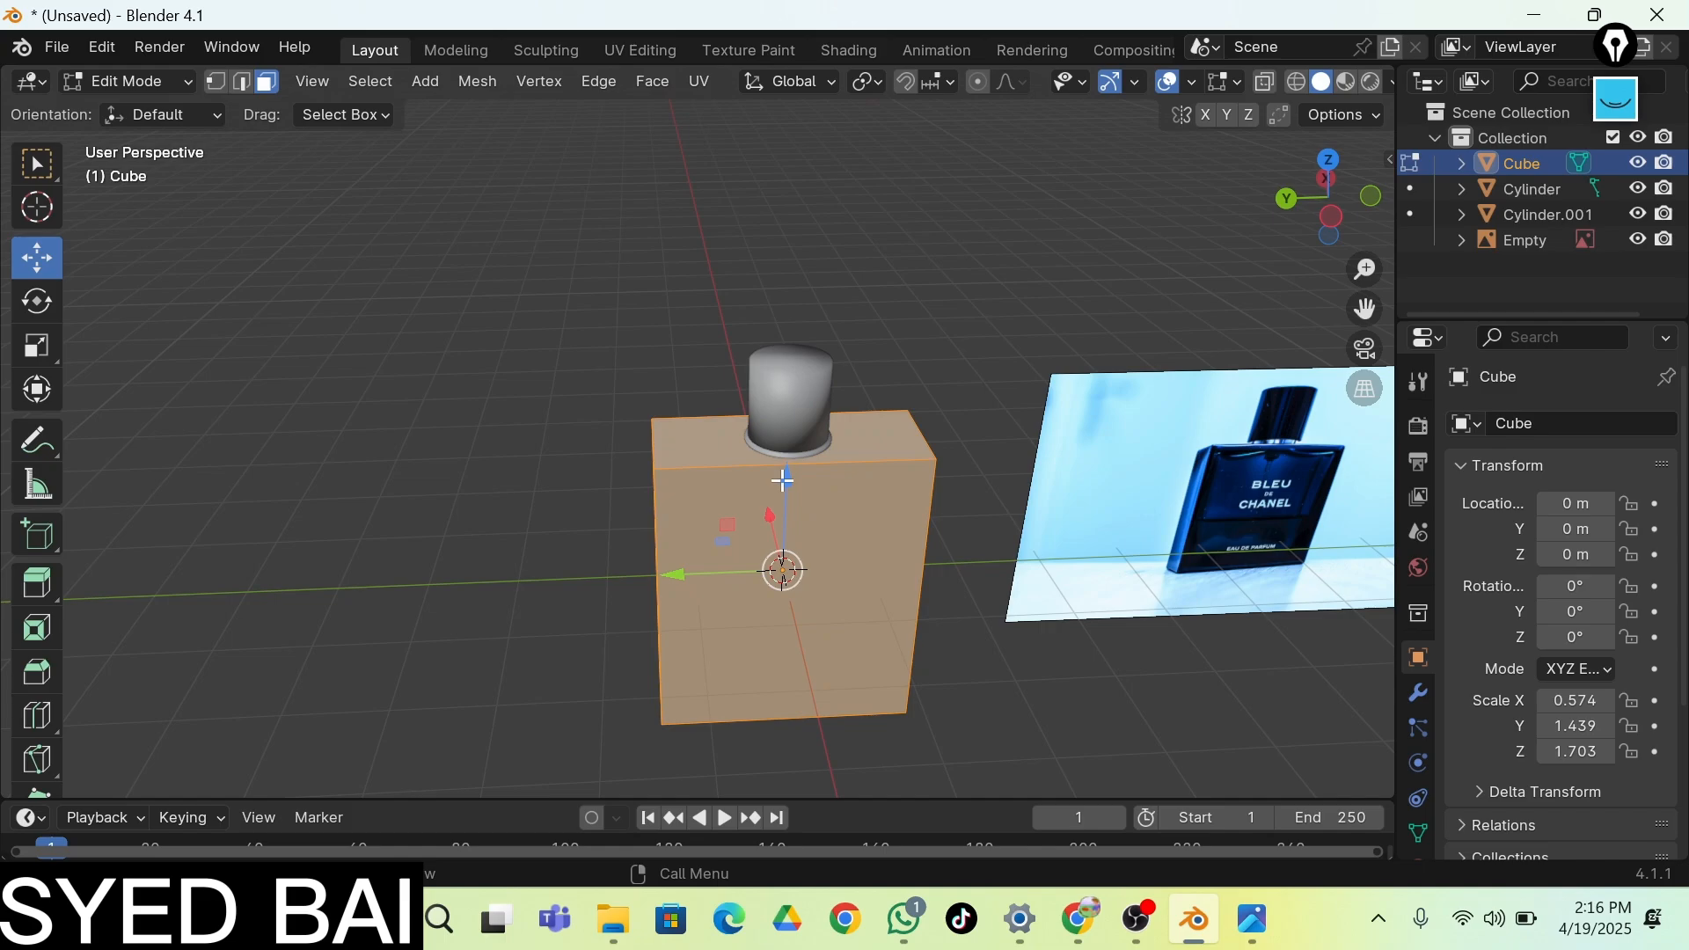
key(shift+grave)
key(w)
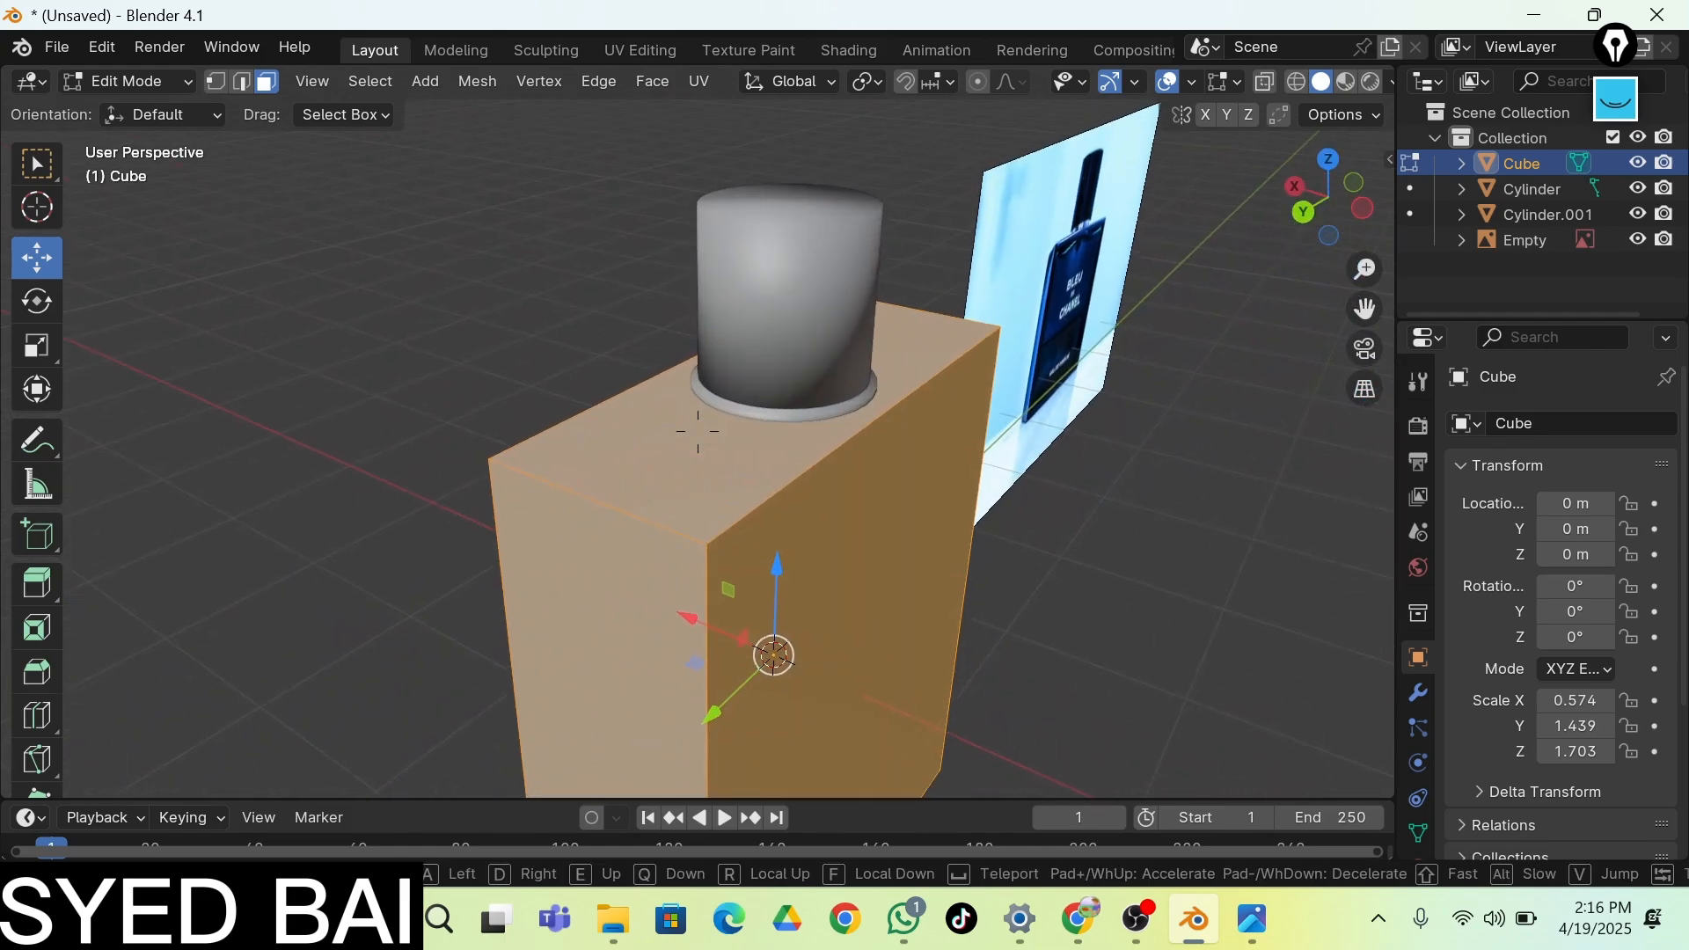
click(697, 431)
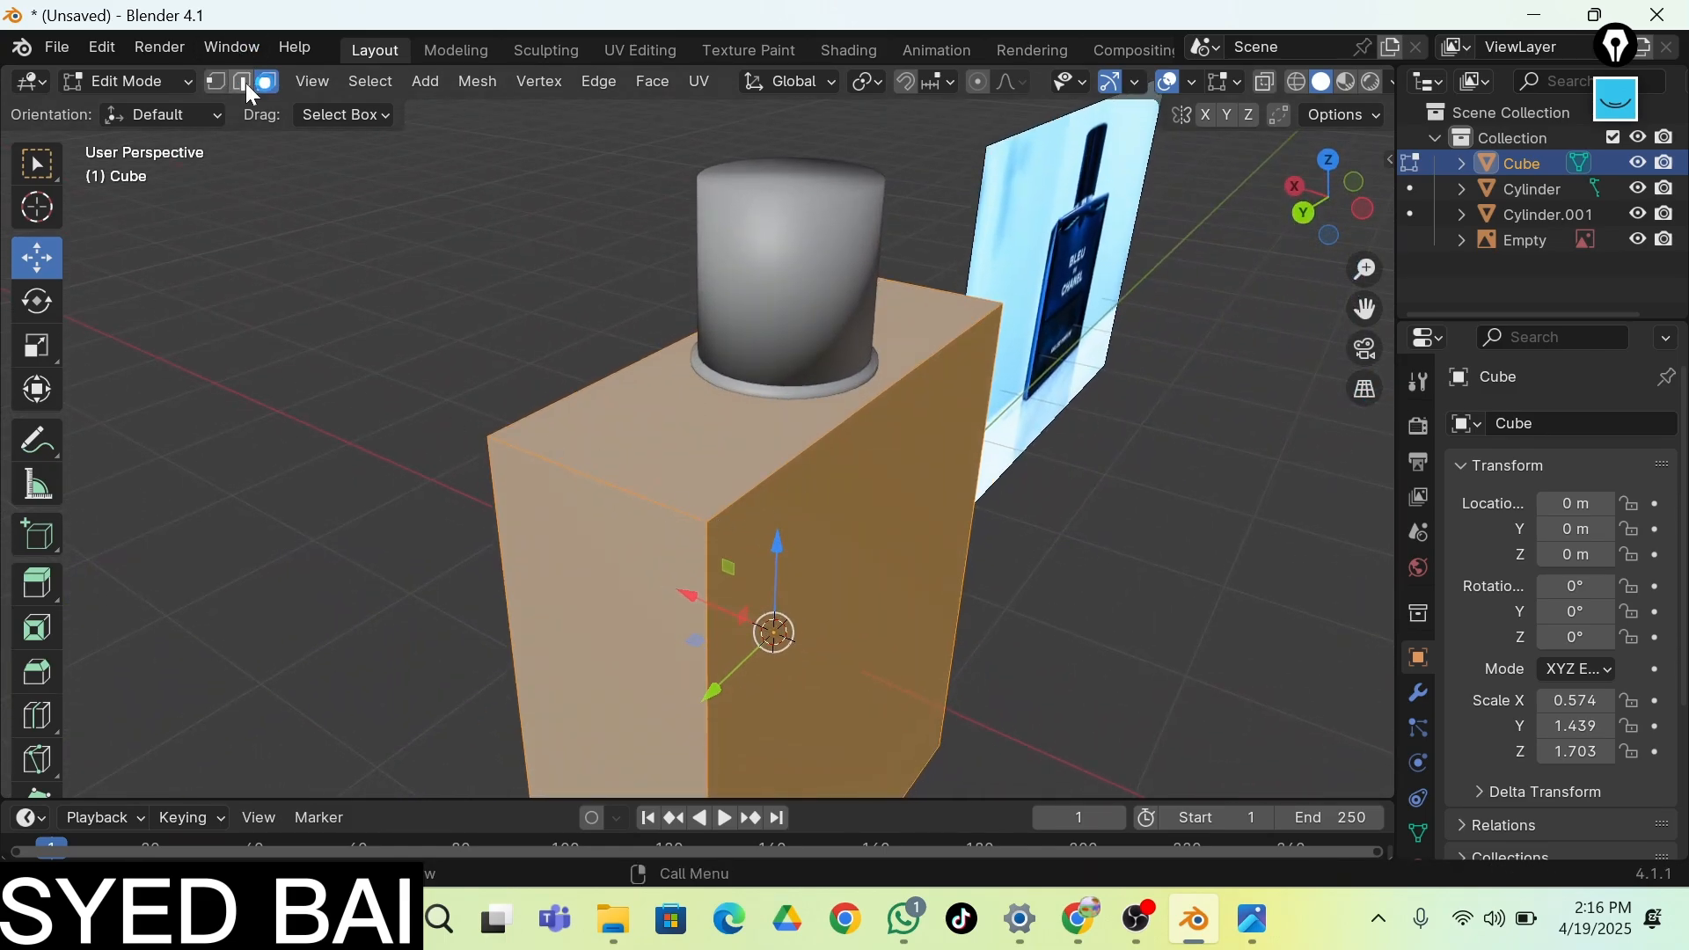
Select the body's top, narrow side and broad front faces one after another in face select mode
click(638, 471)
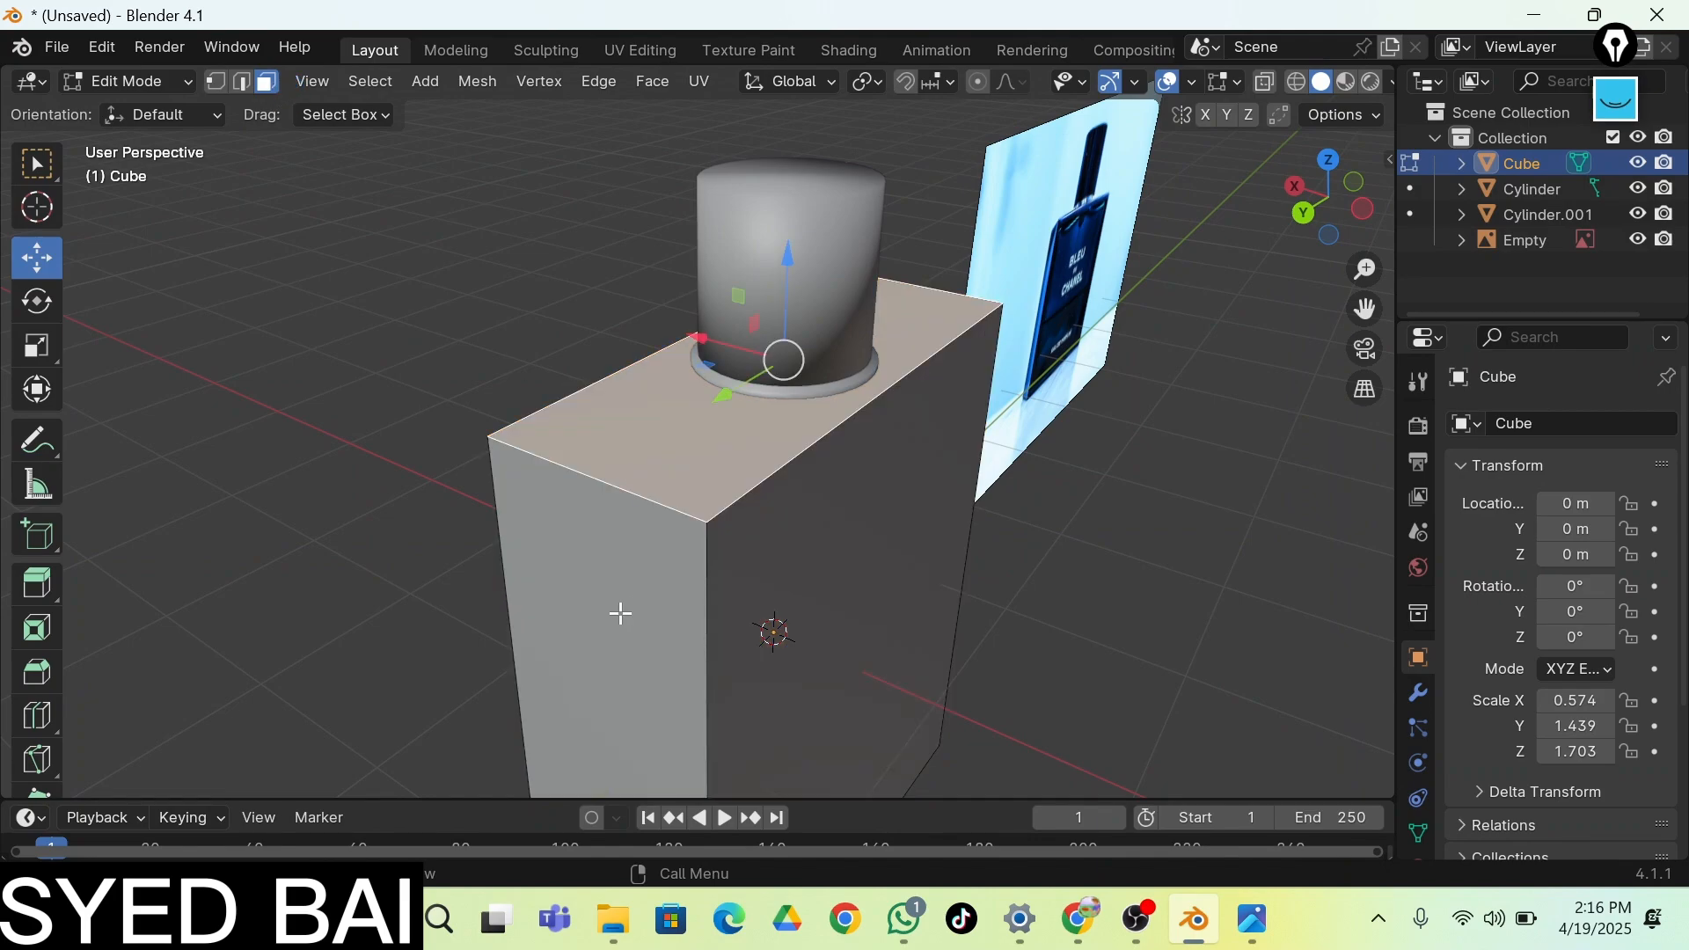
click(618, 611)
click(913, 594)
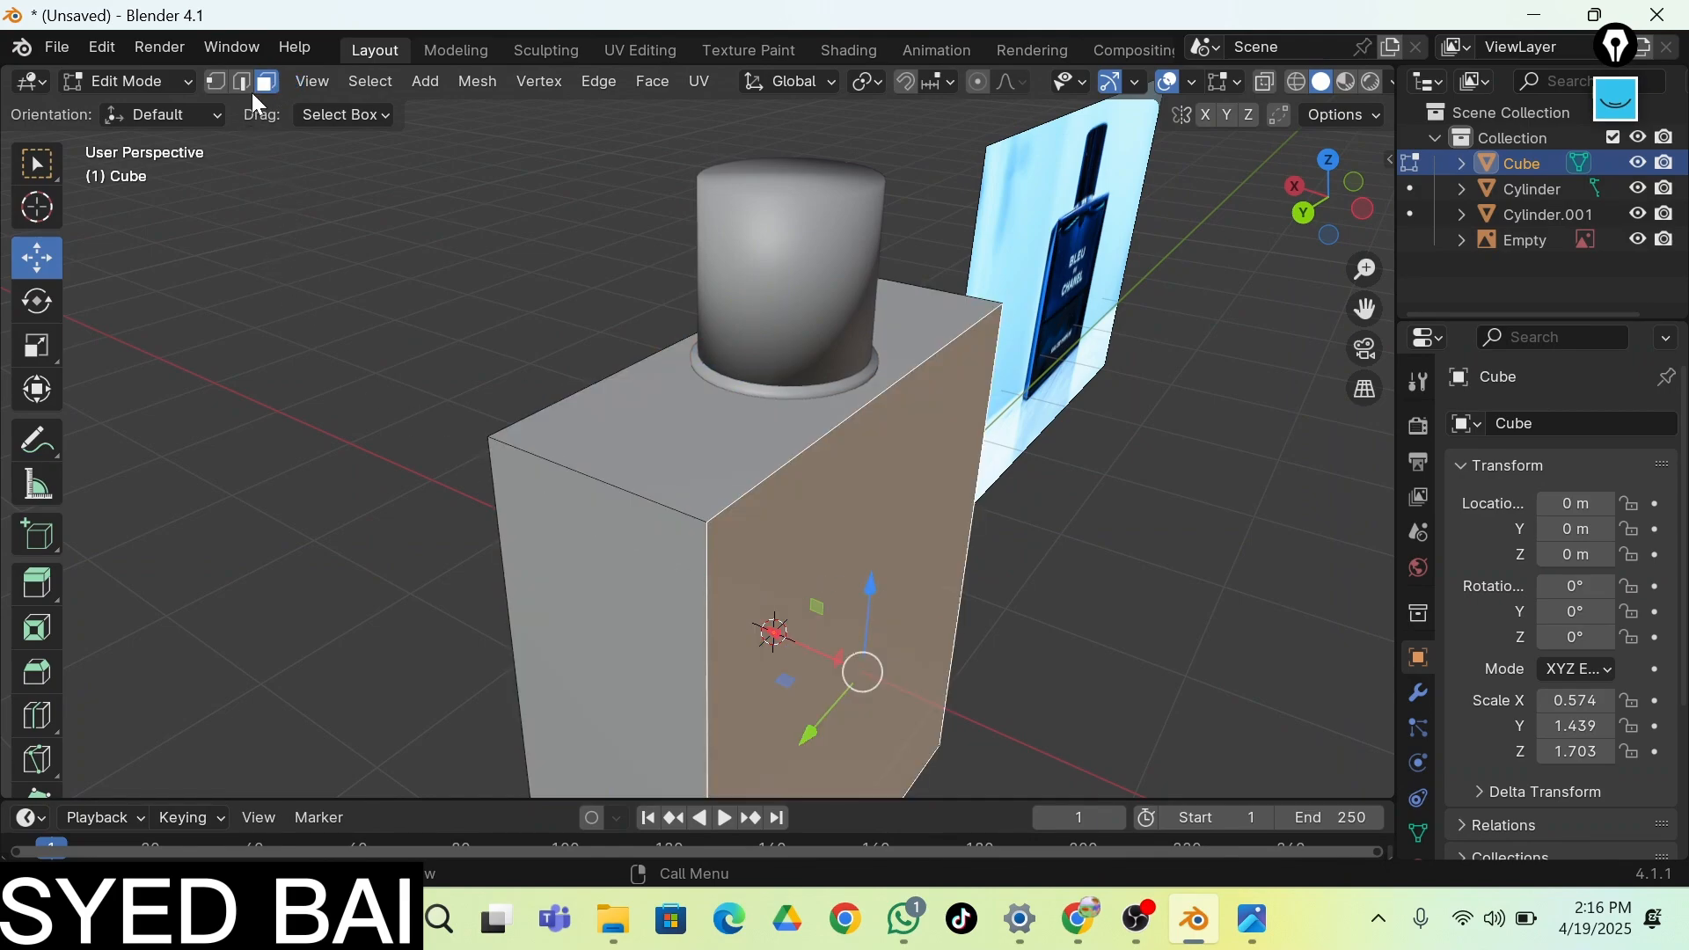
In edge select mode, select the two short top edges at opposite ends of the body
click(243, 82)
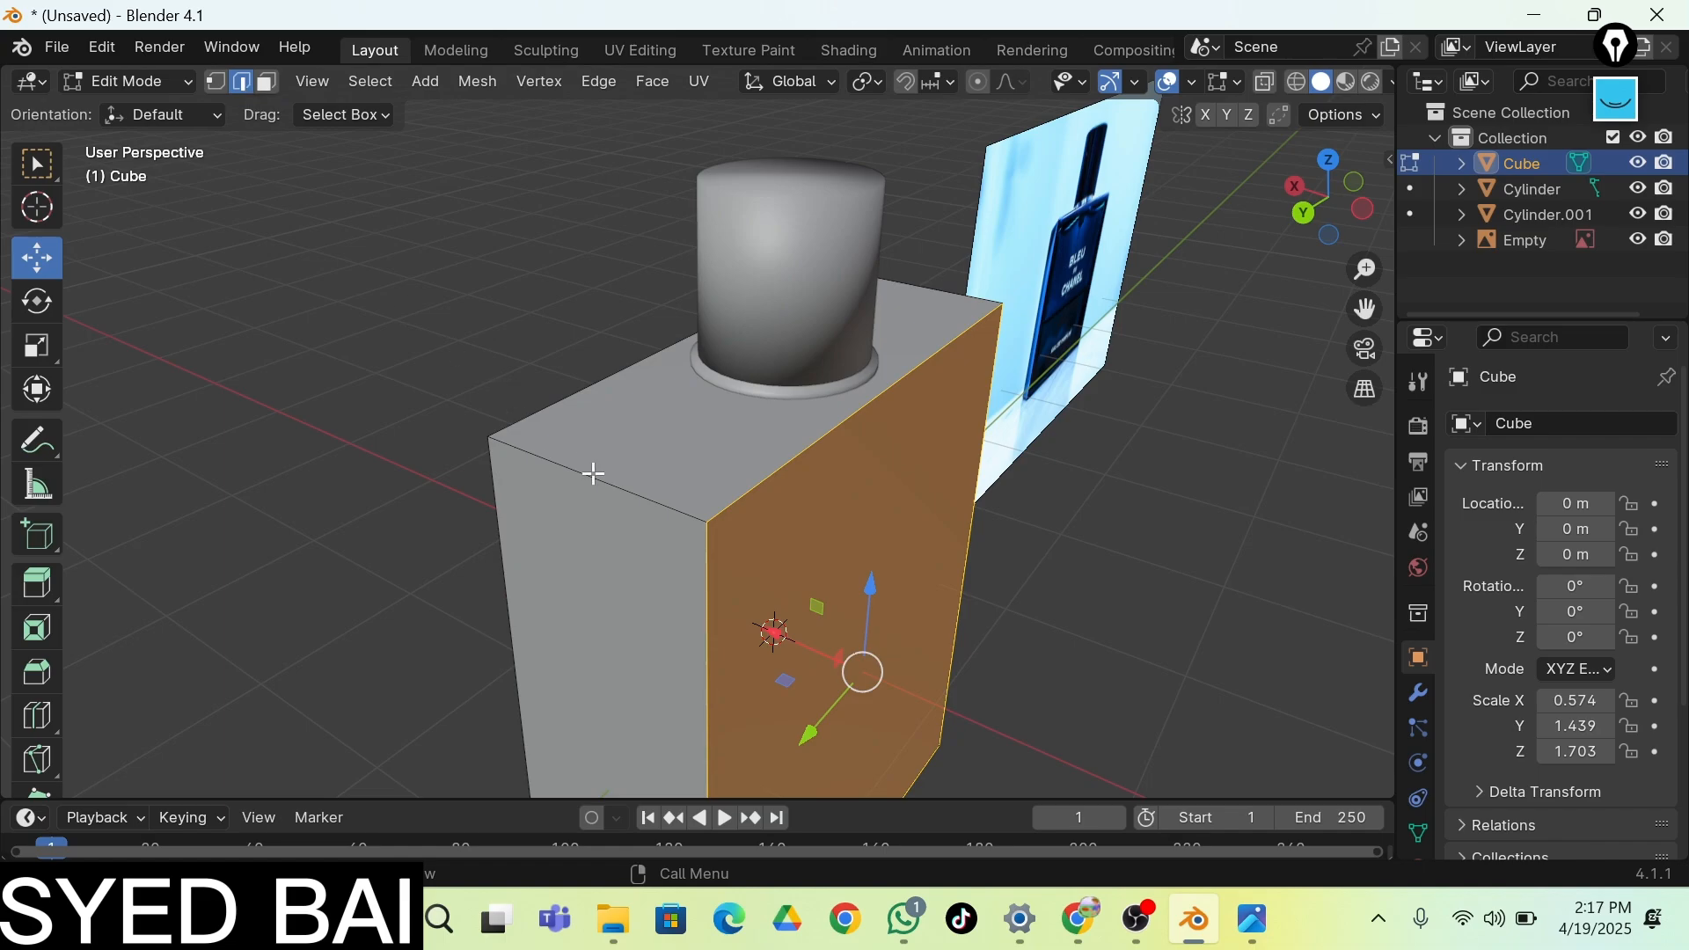
click(613, 491)
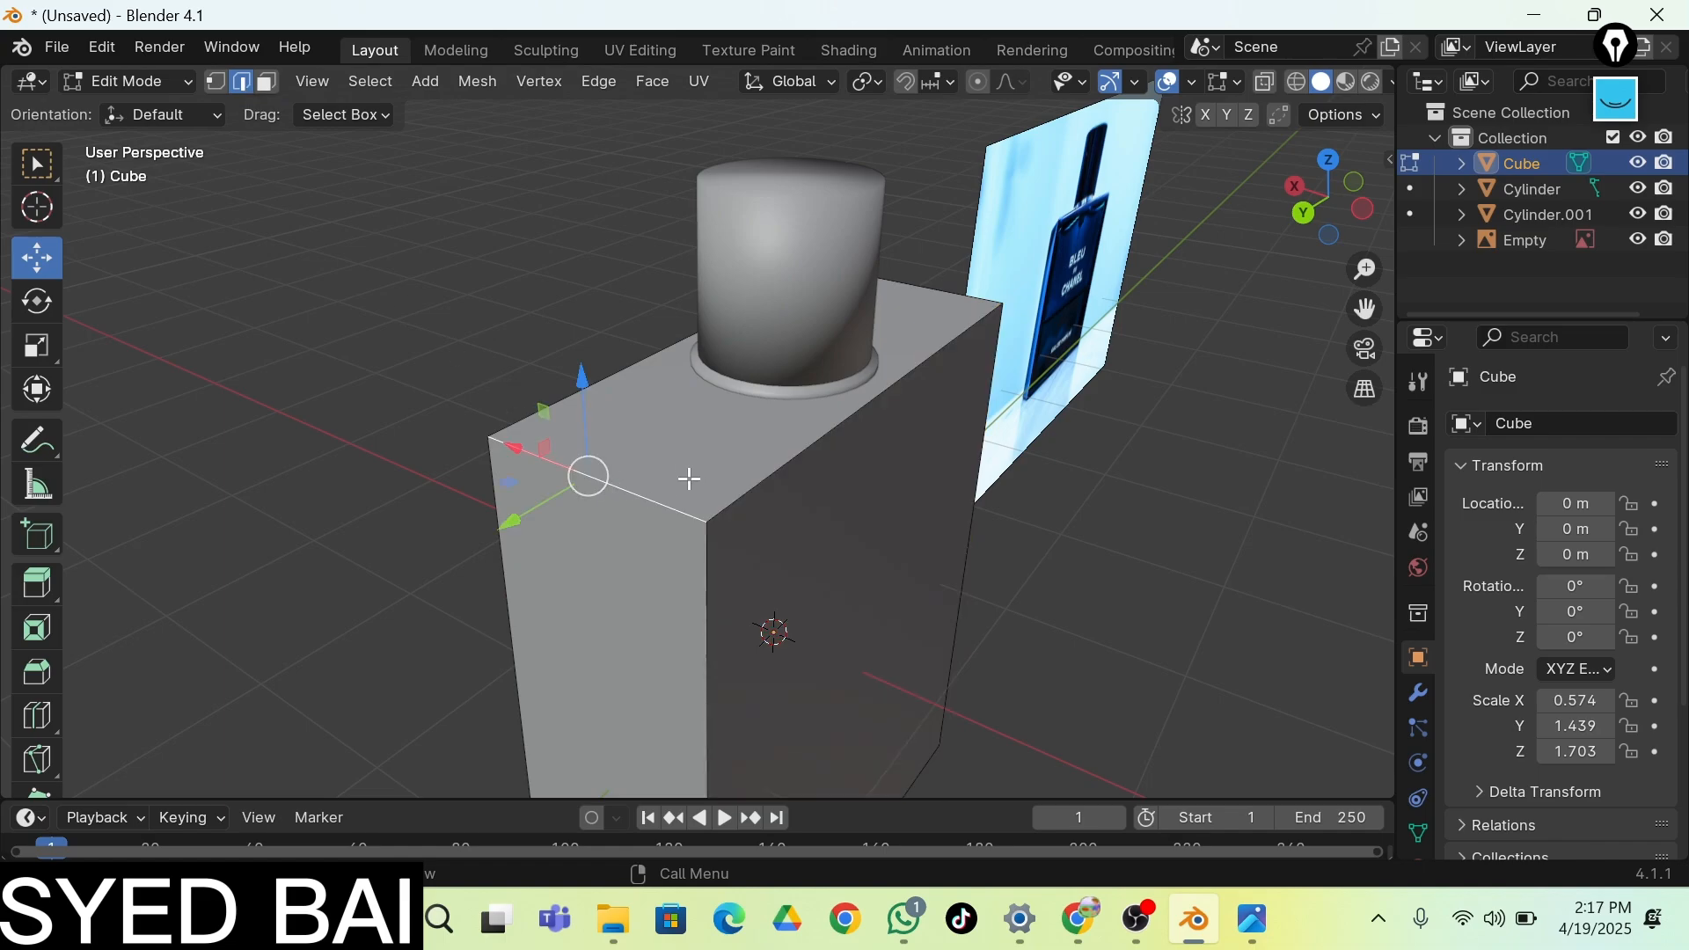
key(shift+grave)
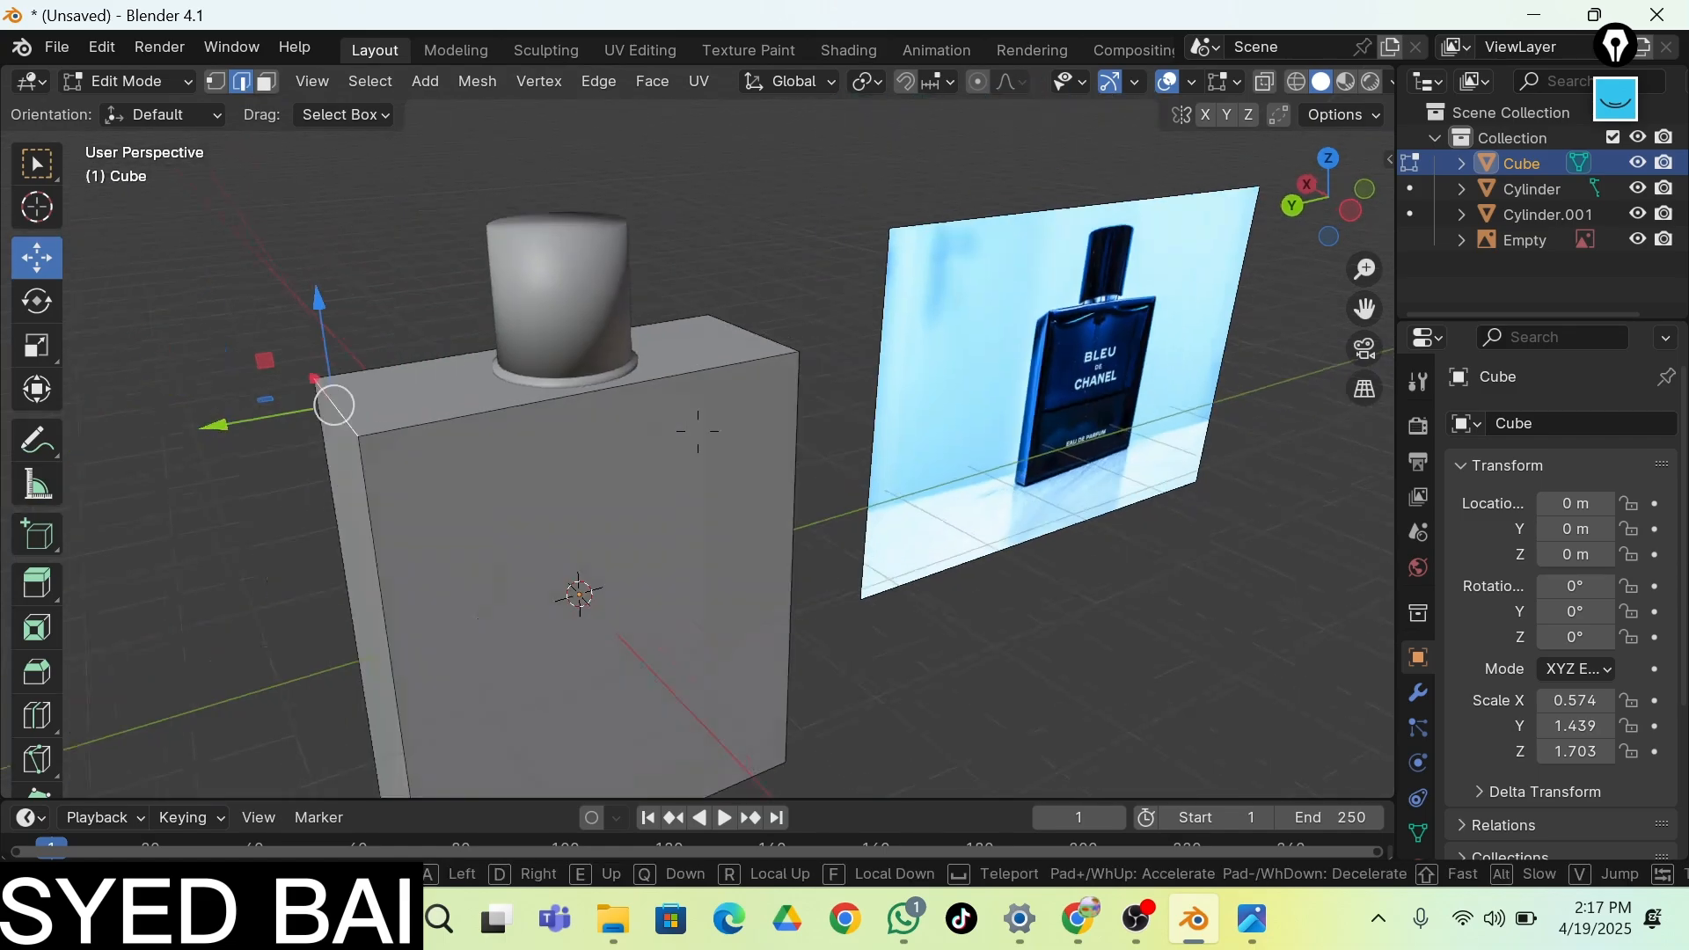
key(a)
click(697, 431)
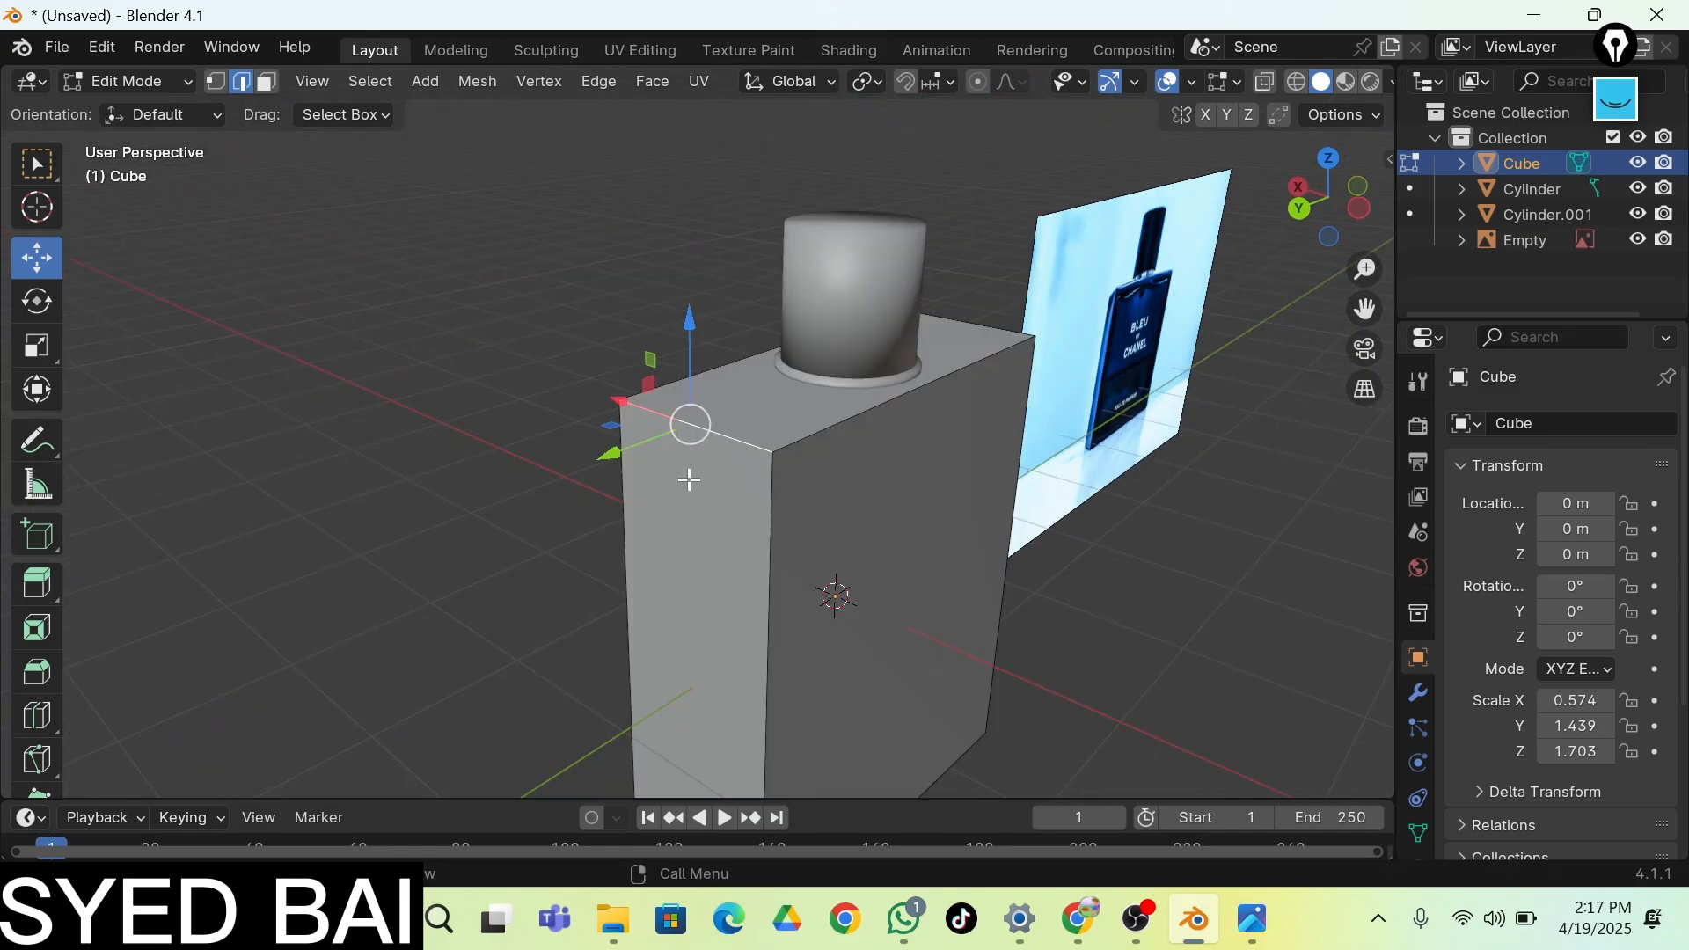
key(shift+grave)
key(d)
key(w)
key(s)
key(w)
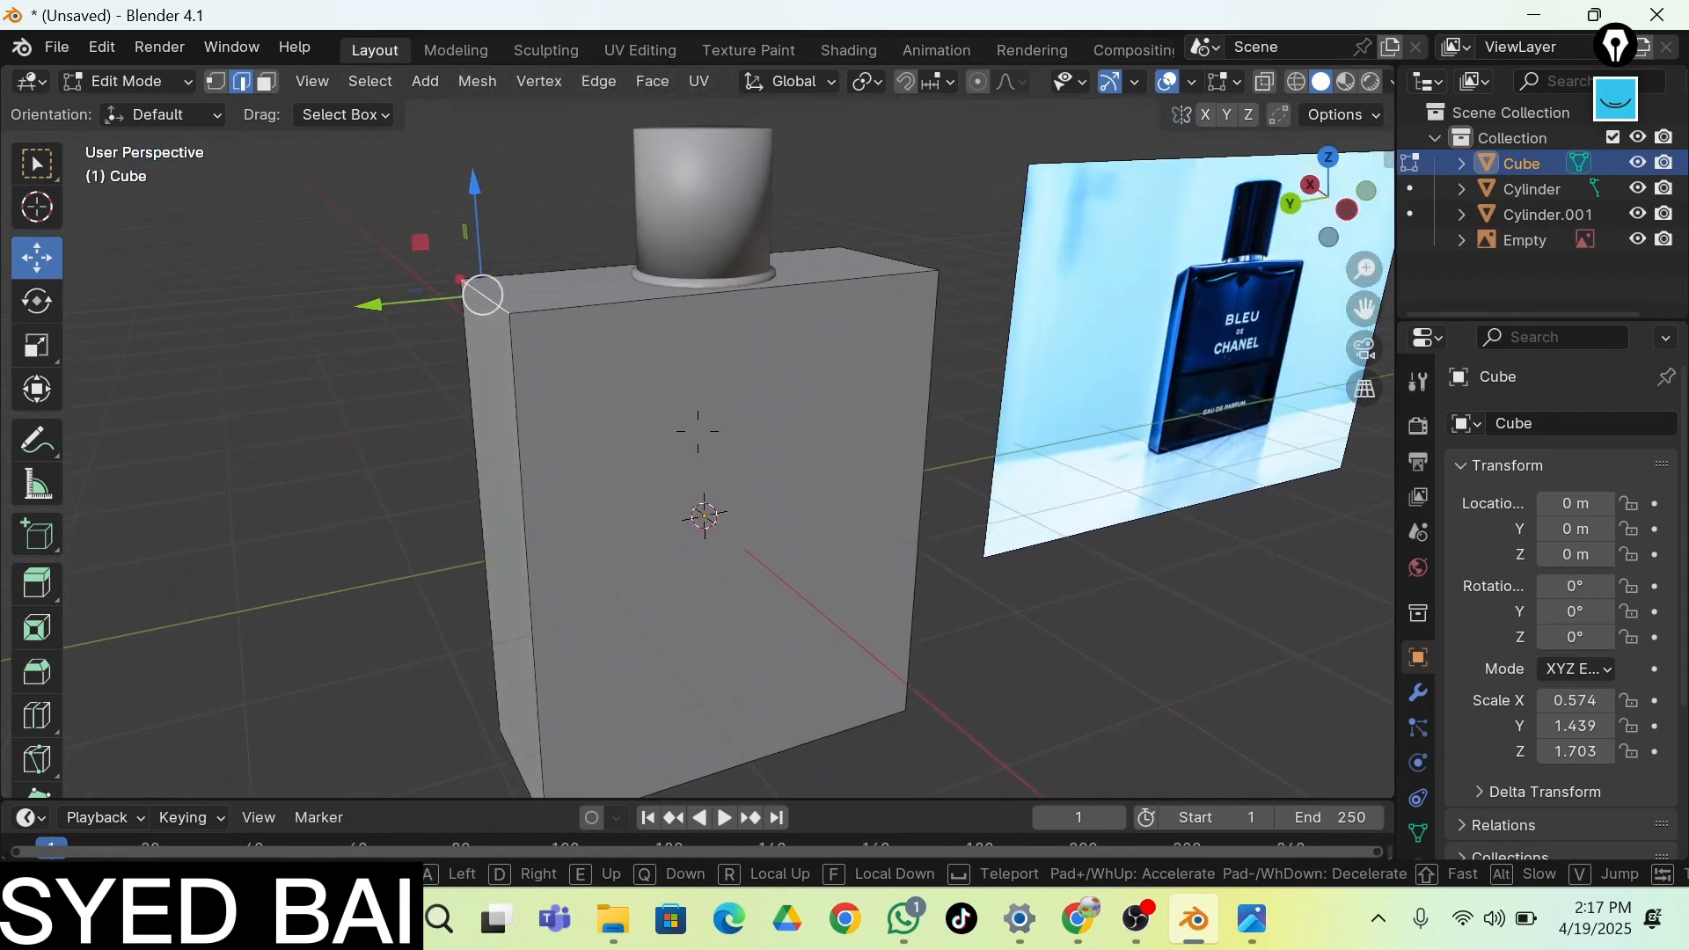
key(e)
key(s)
click(698, 431)
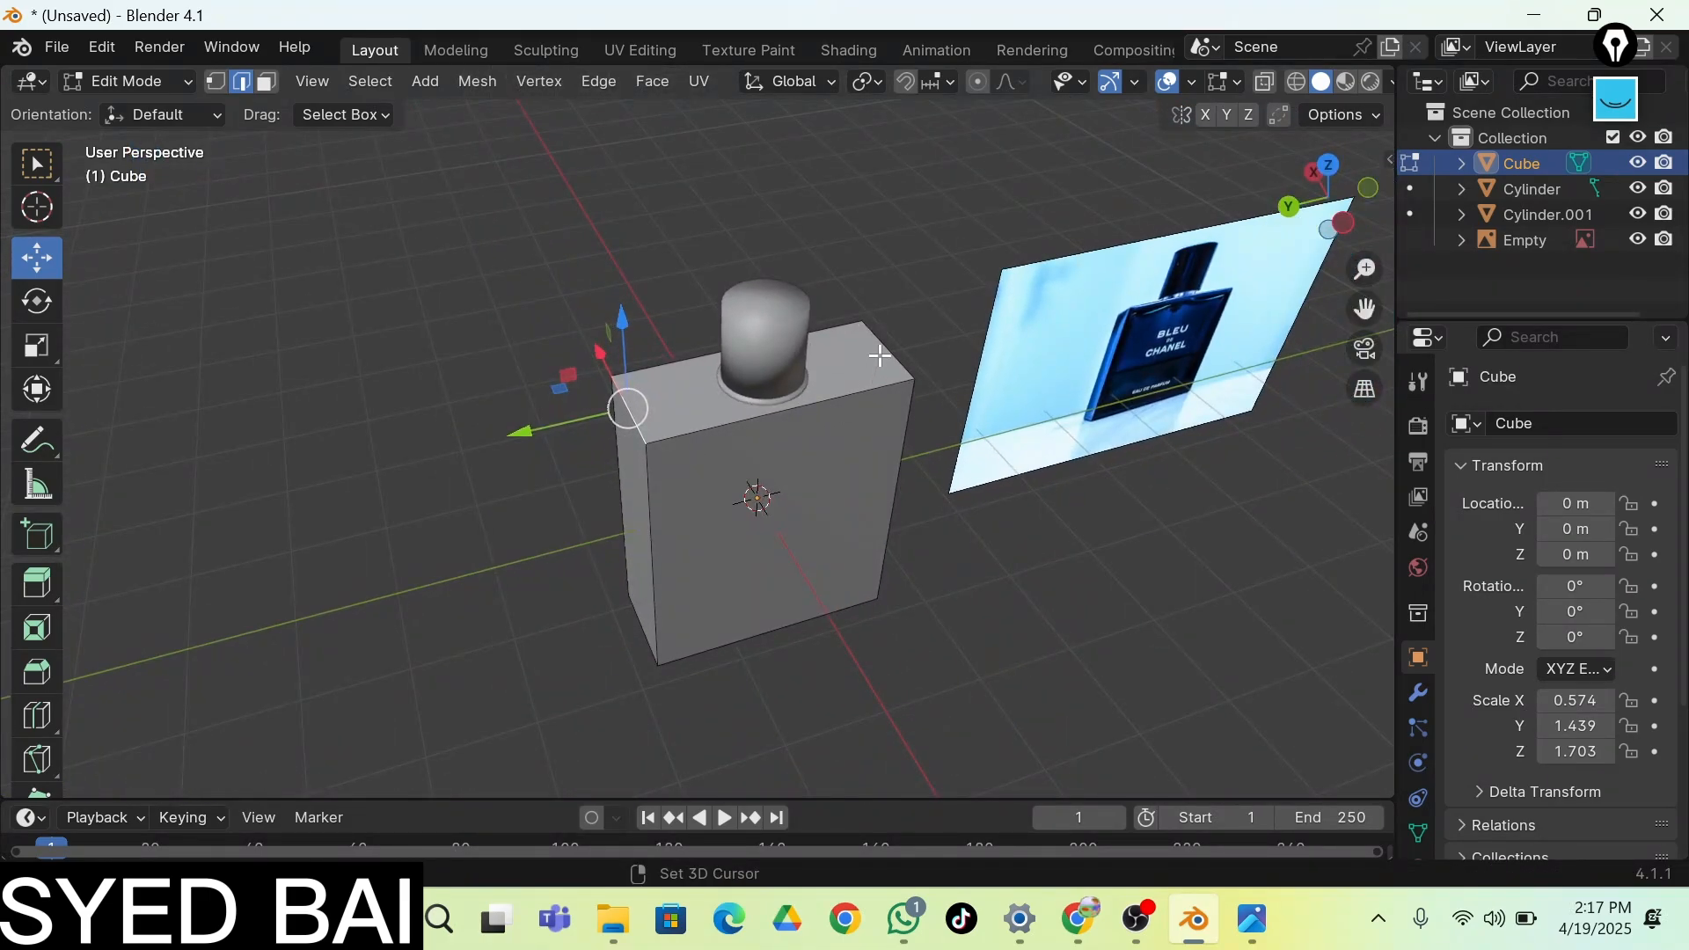
shift+drag(879, 355, 929, 342)
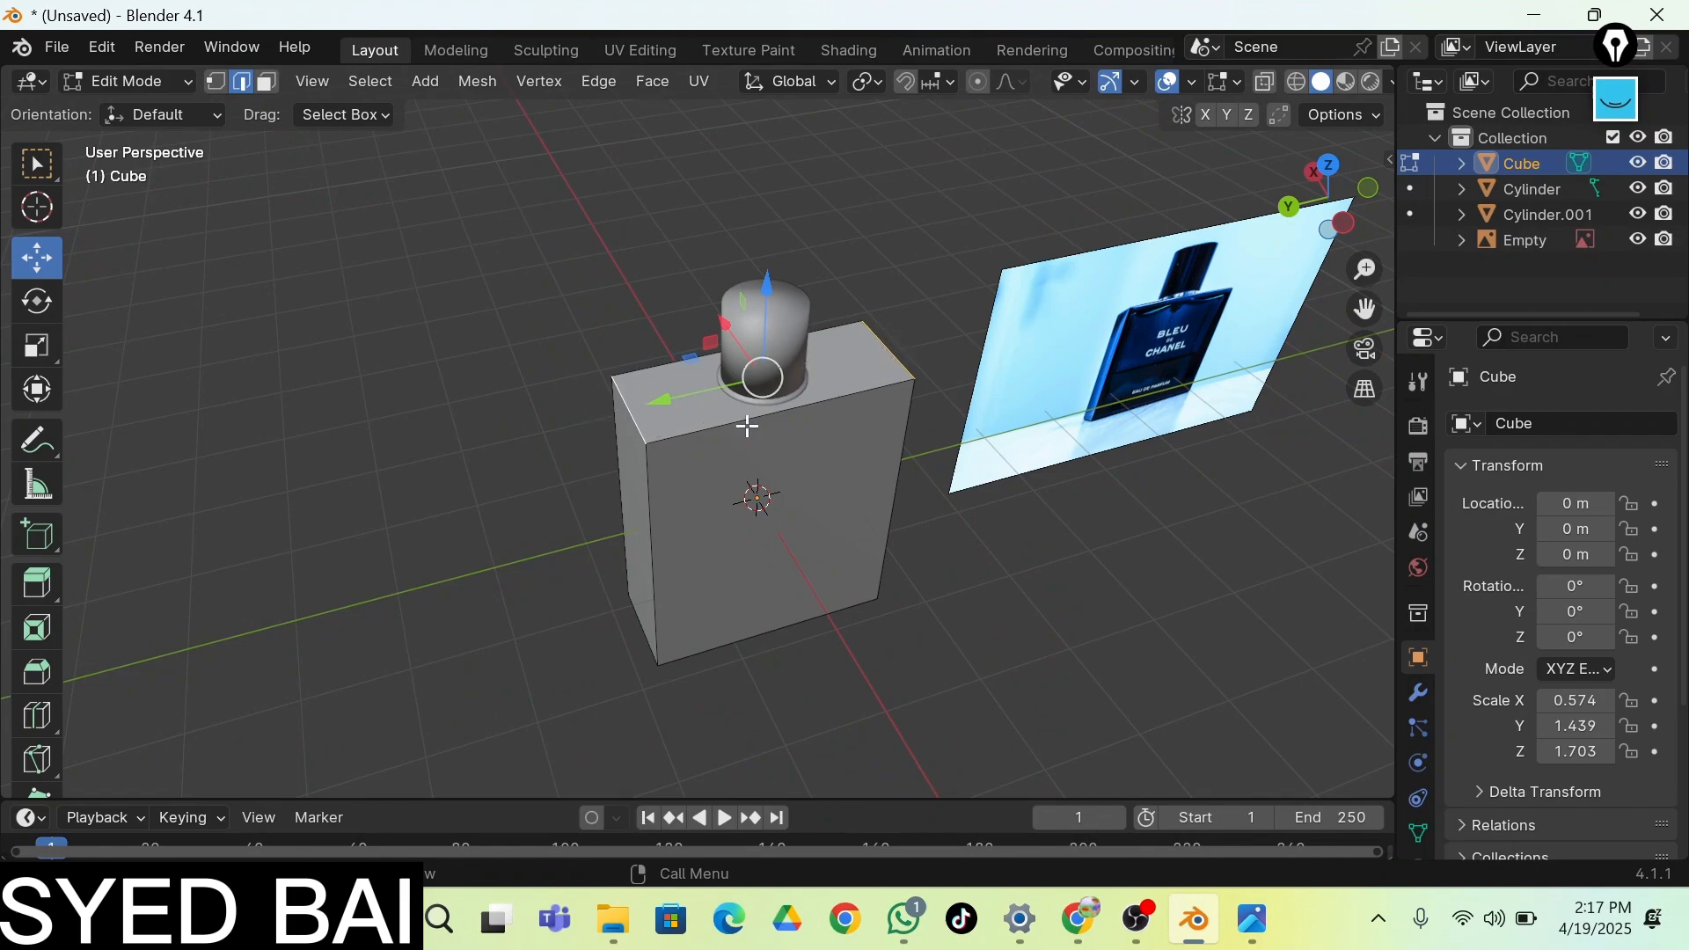
Add the two short bottom edges at opposite ends of the body to the edge selection
key(shift+grave)
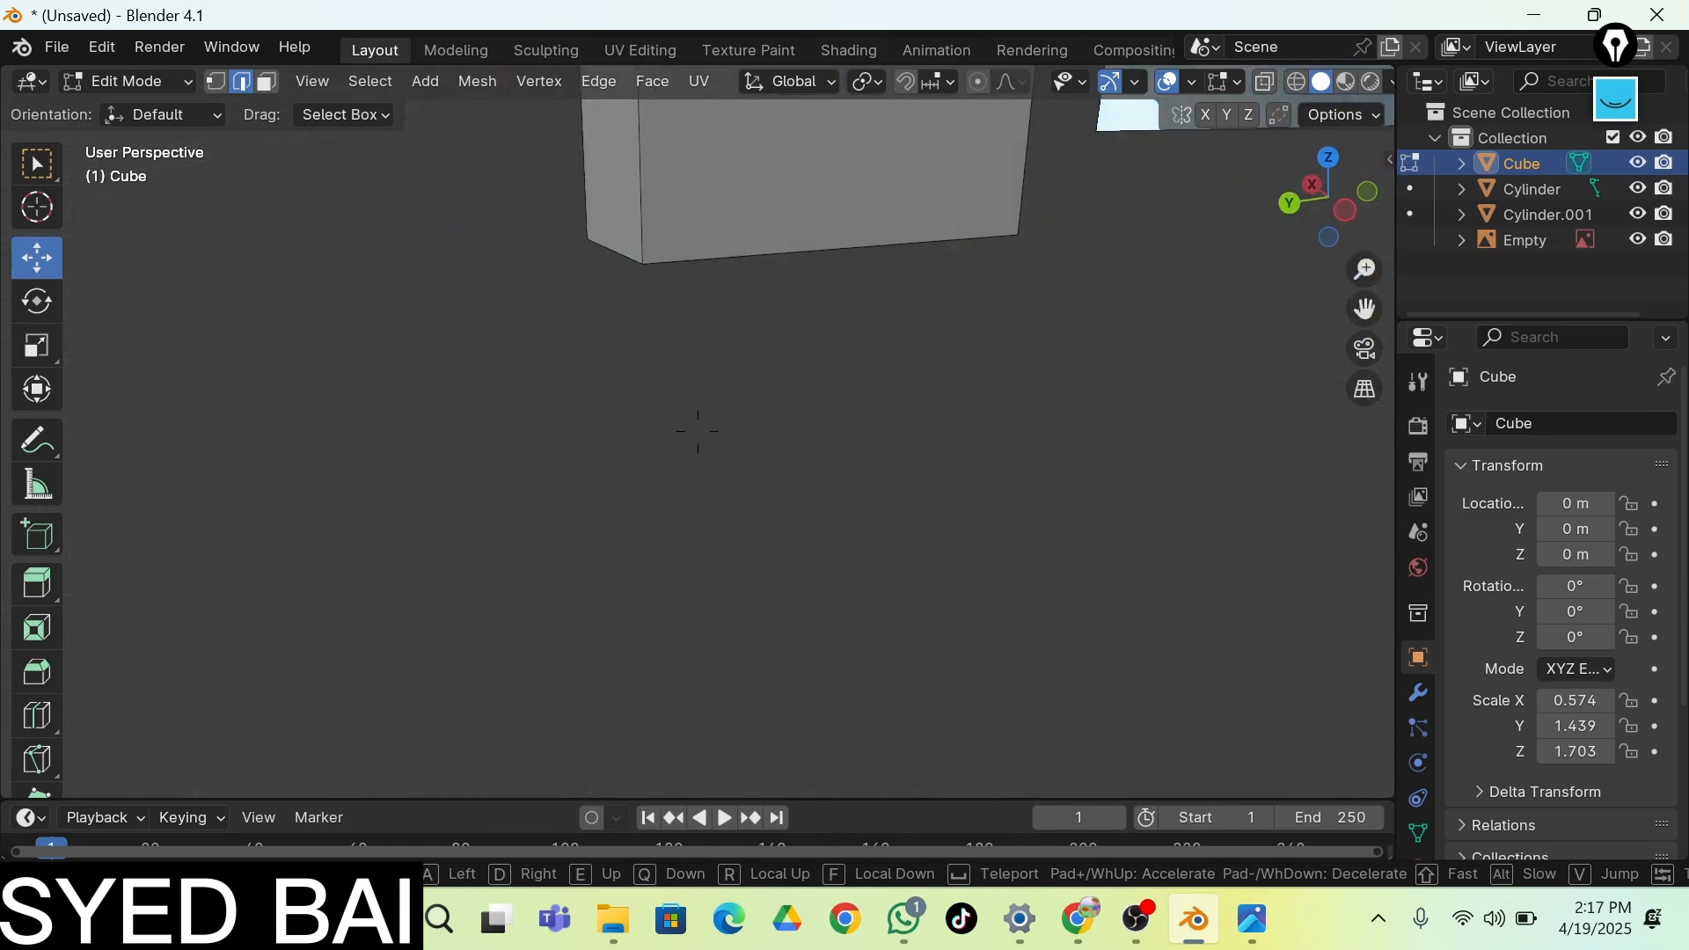
click(748, 427)
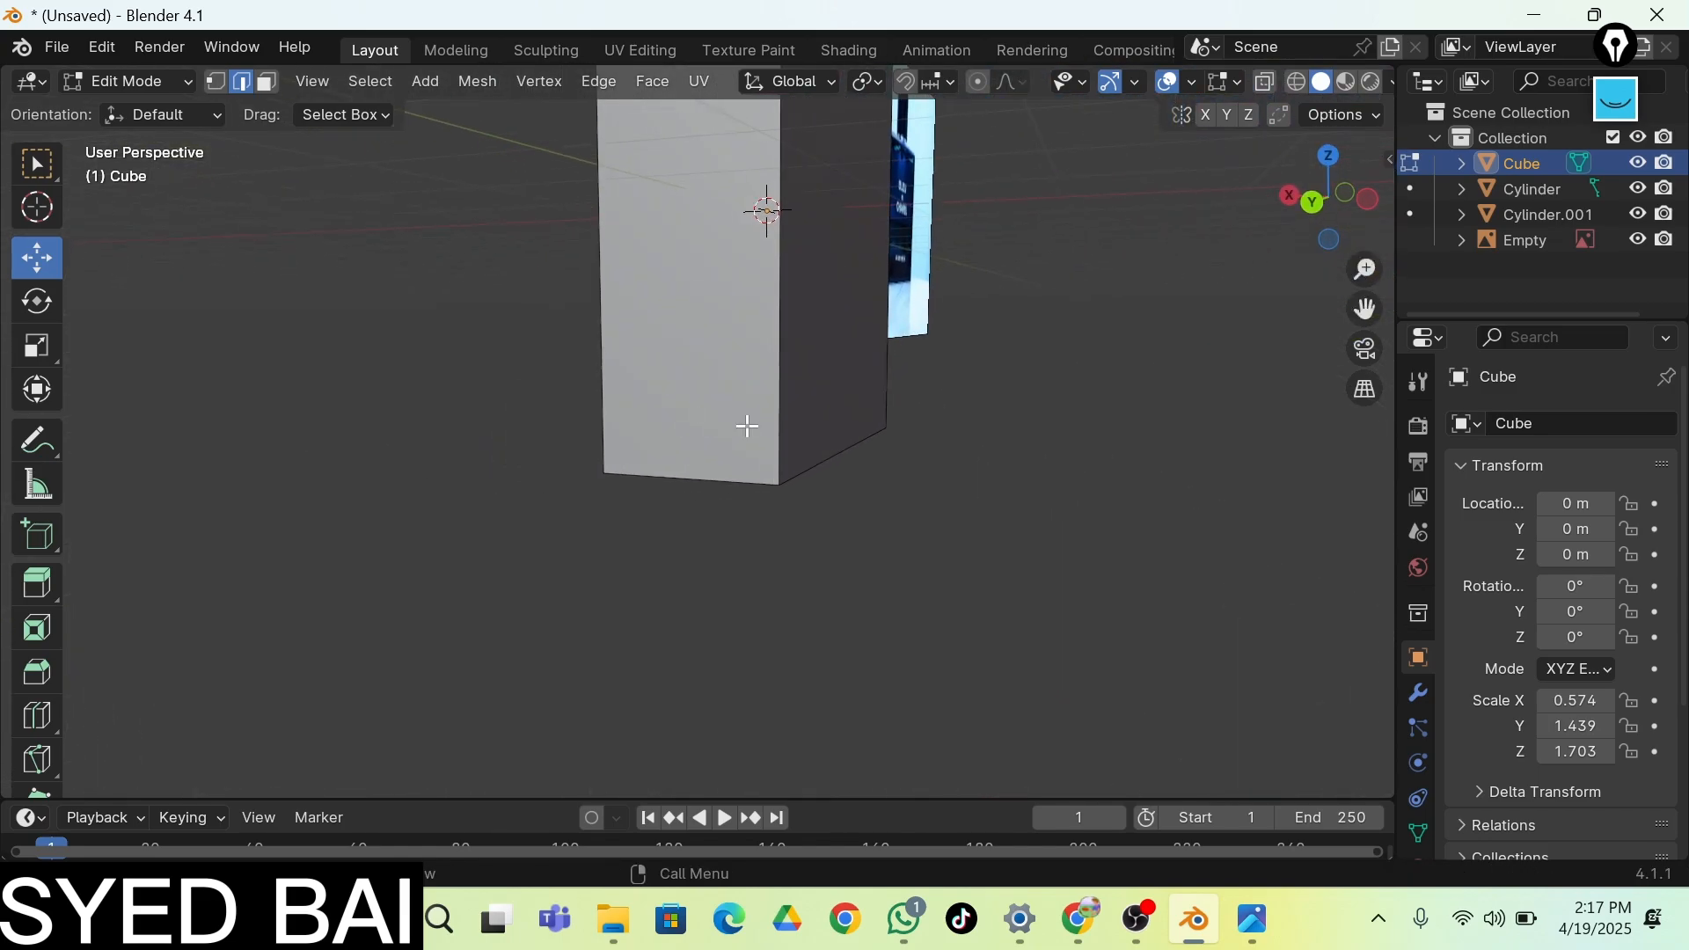
click(704, 506)
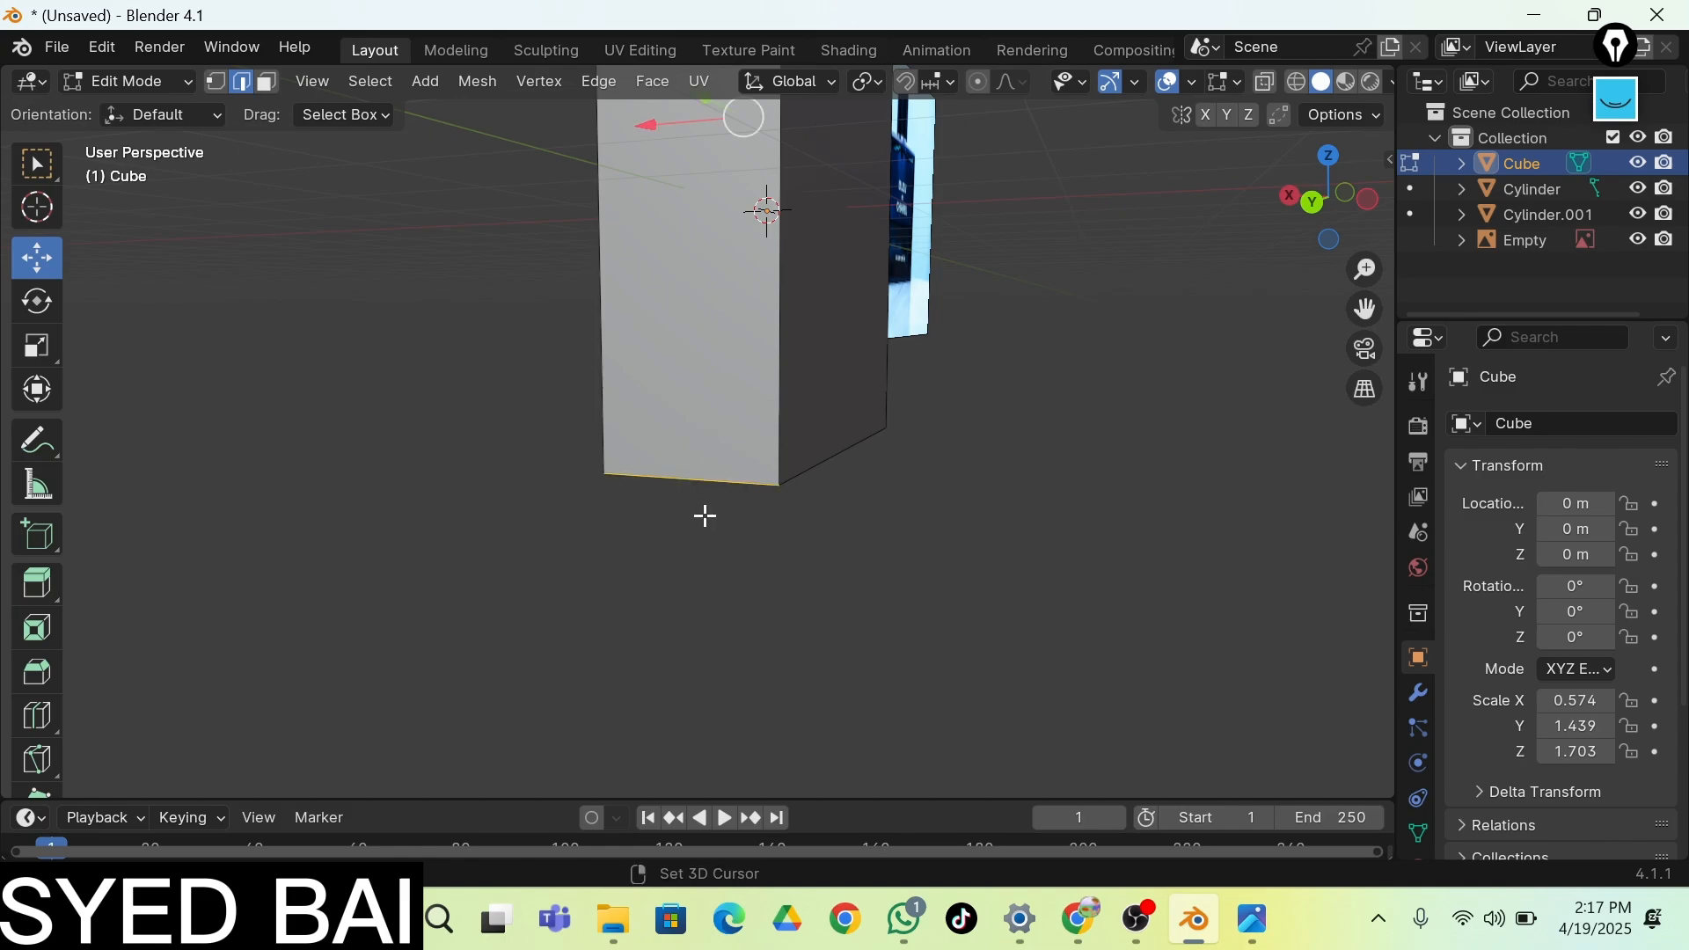
key(shift+grave)
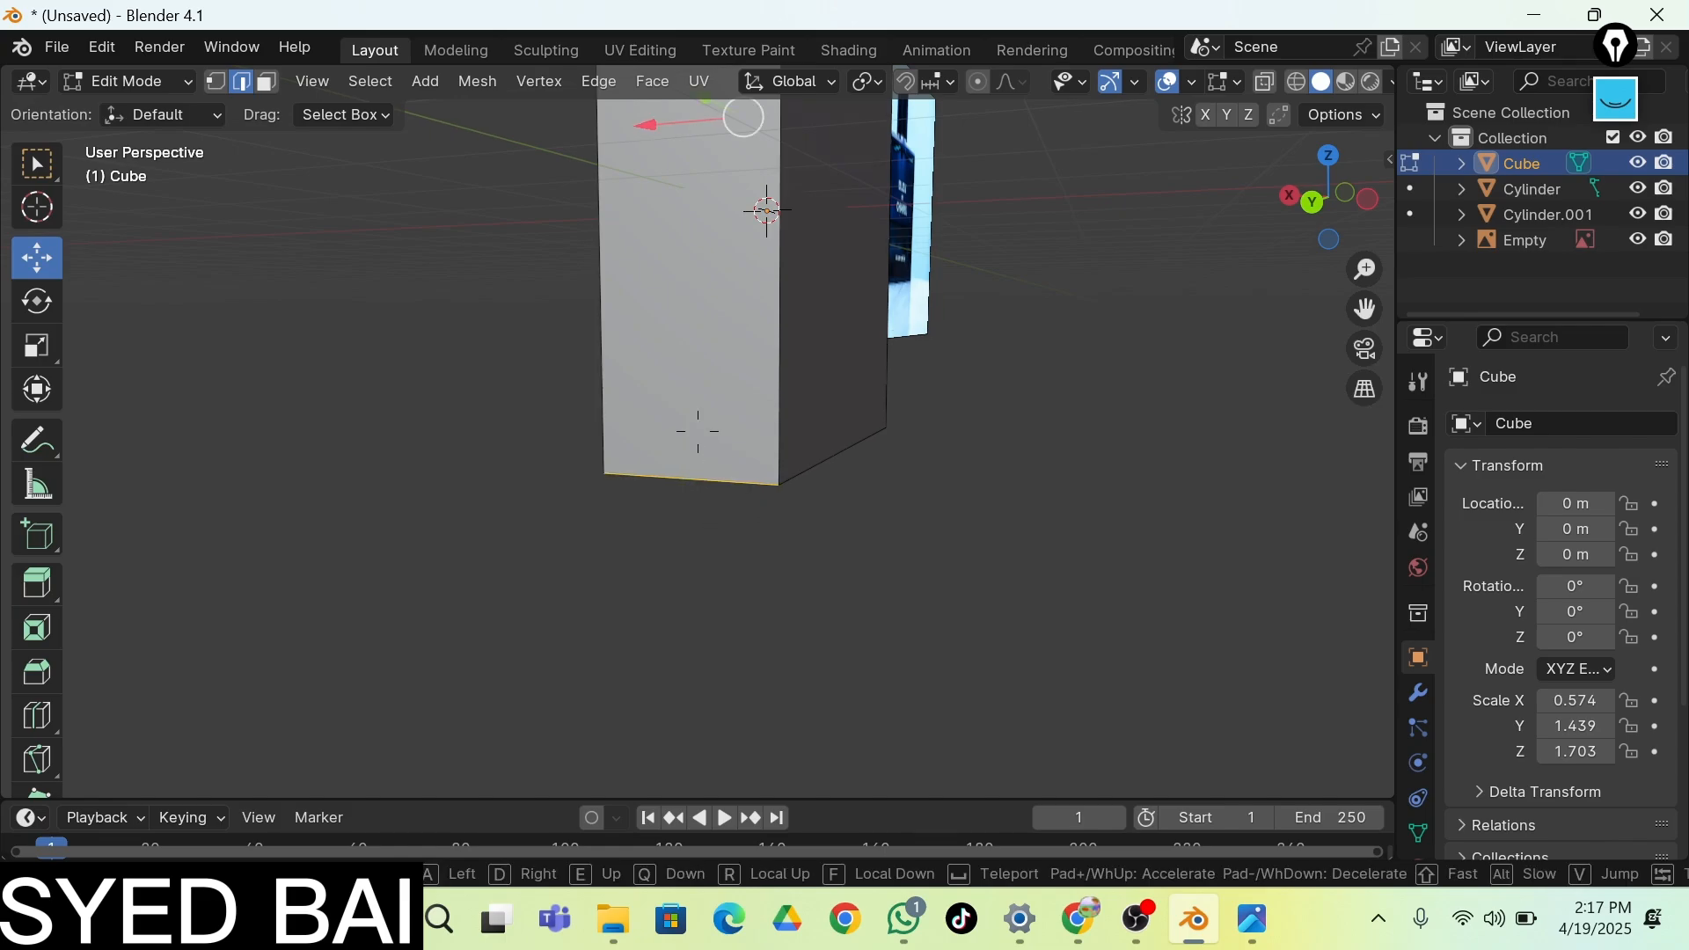
key(w)
key(d)
click(837, 461)
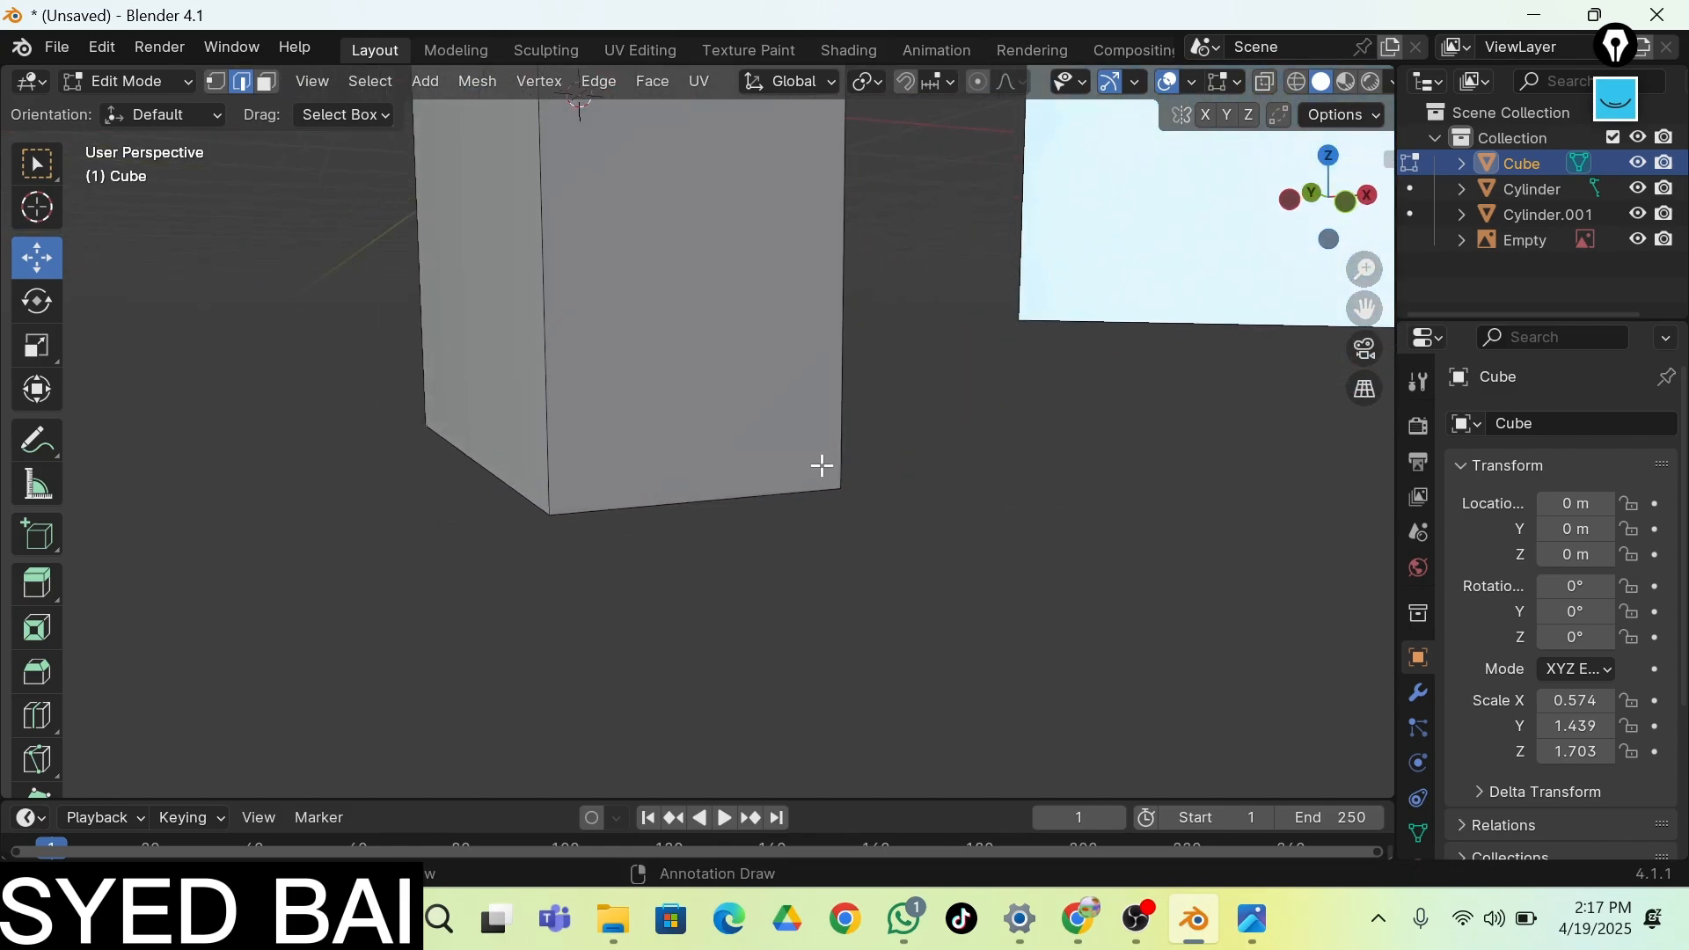
drag(664, 498, 716, 582)
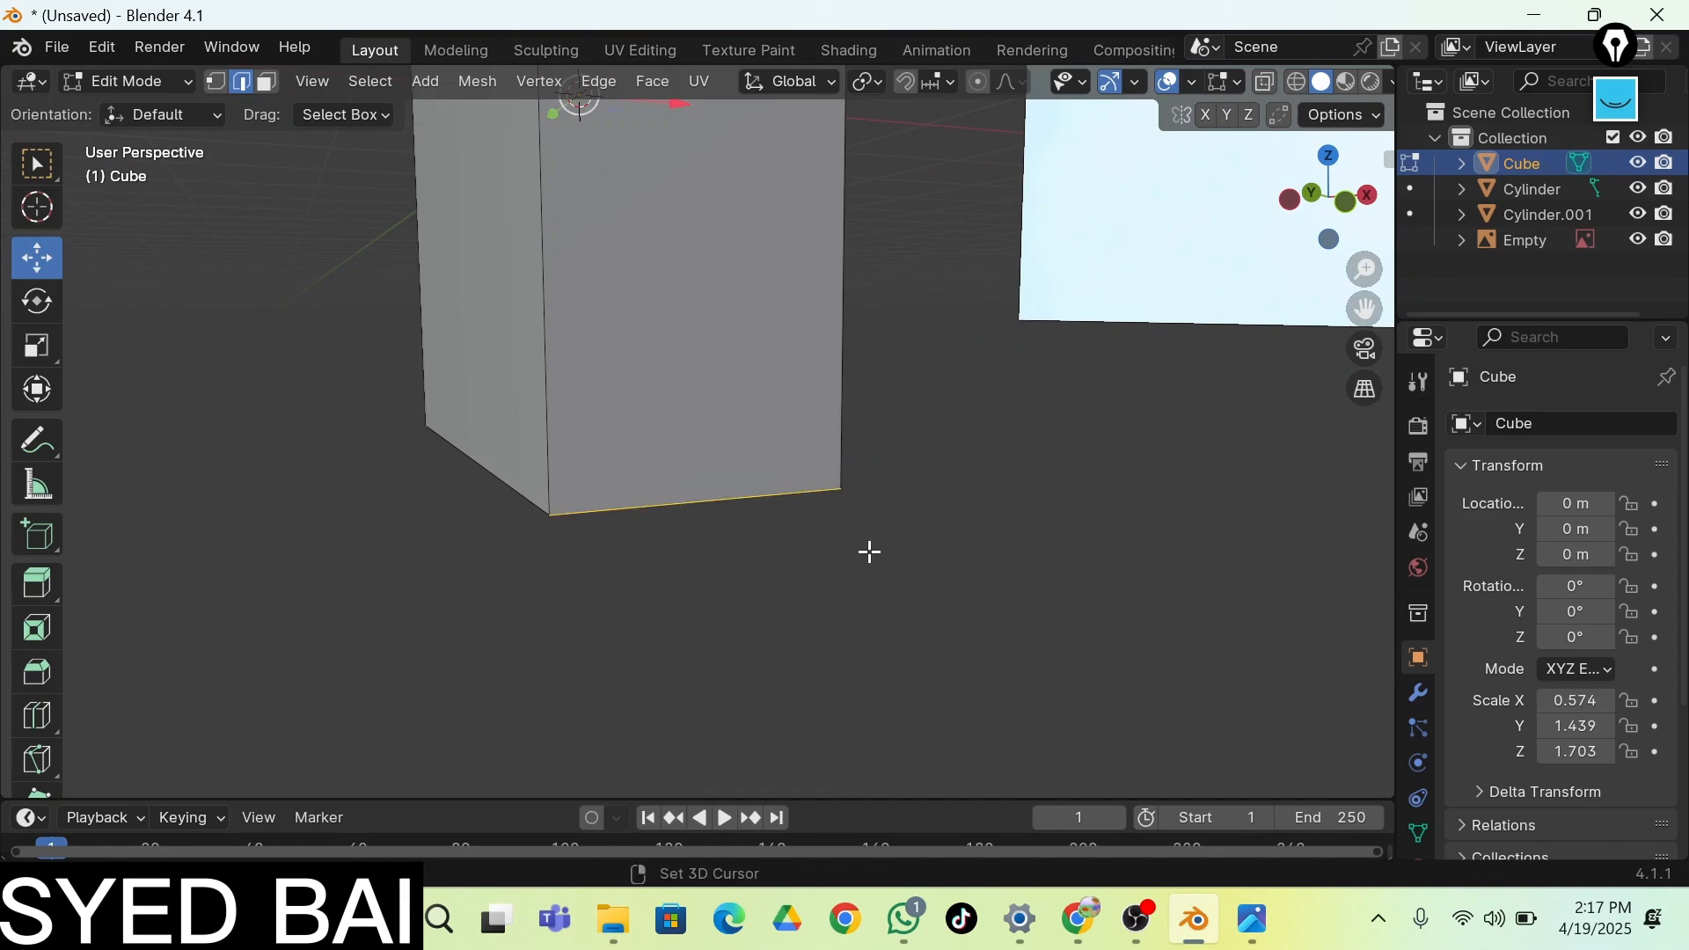
Bevel the four selected short edges about 0.05 m wide with 3 segments, and return to Object Mode
key(shift+grave)
key(a)
key(e)
key(s)
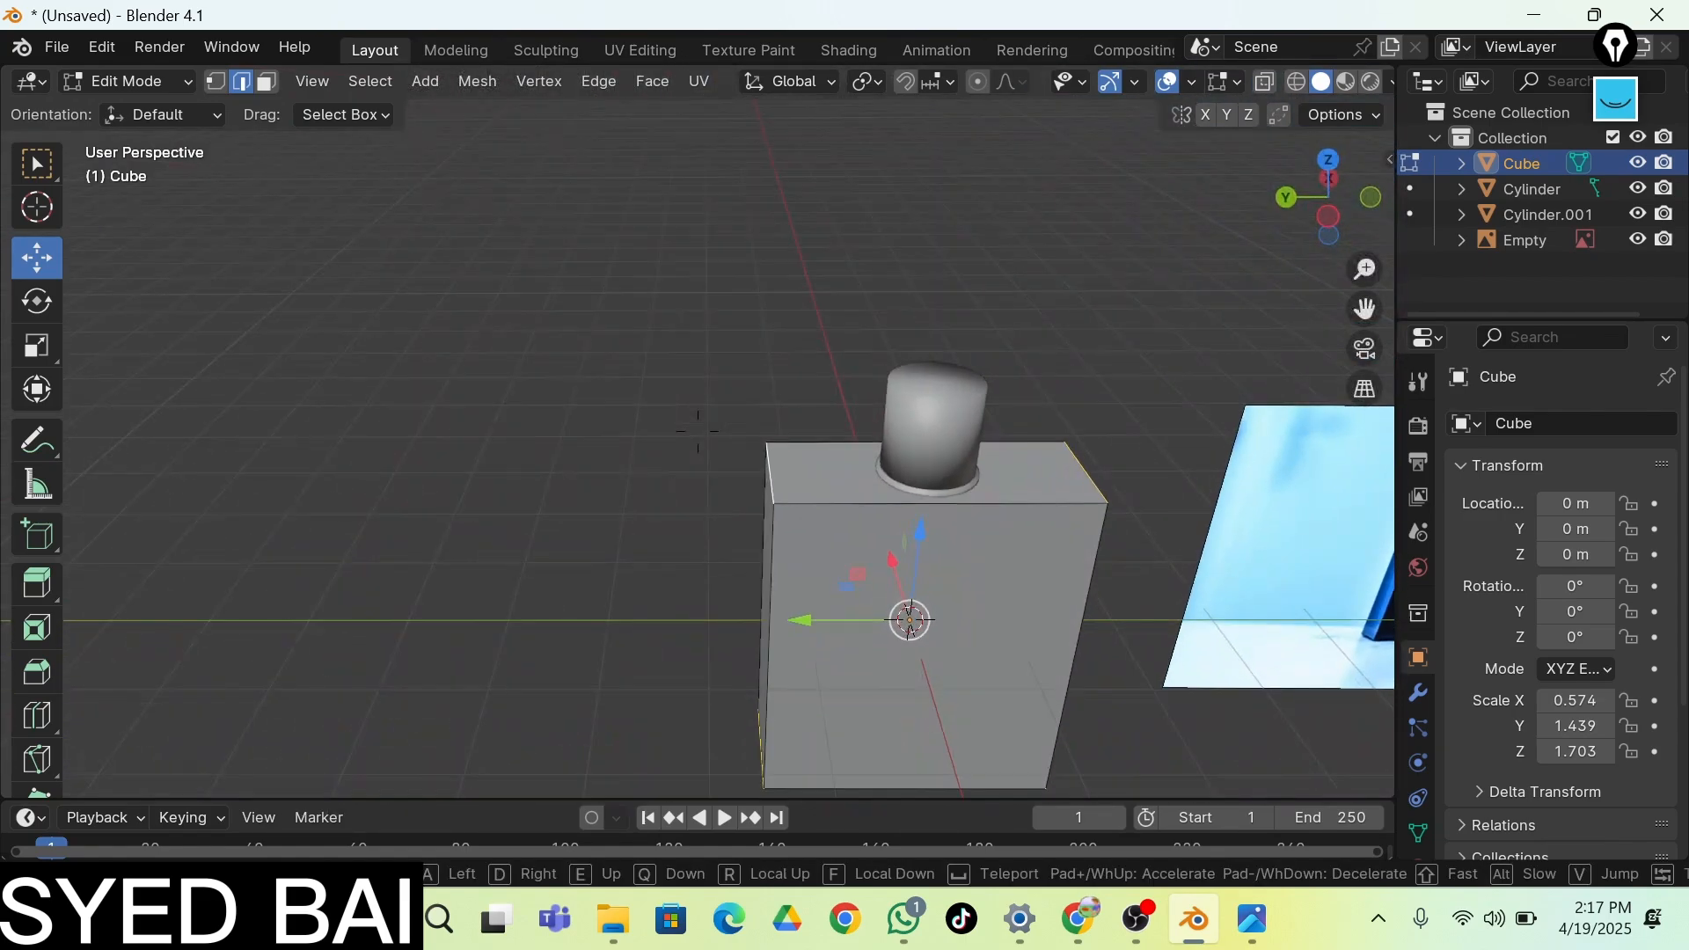
key(w)
key(d)
click(1096, 299)
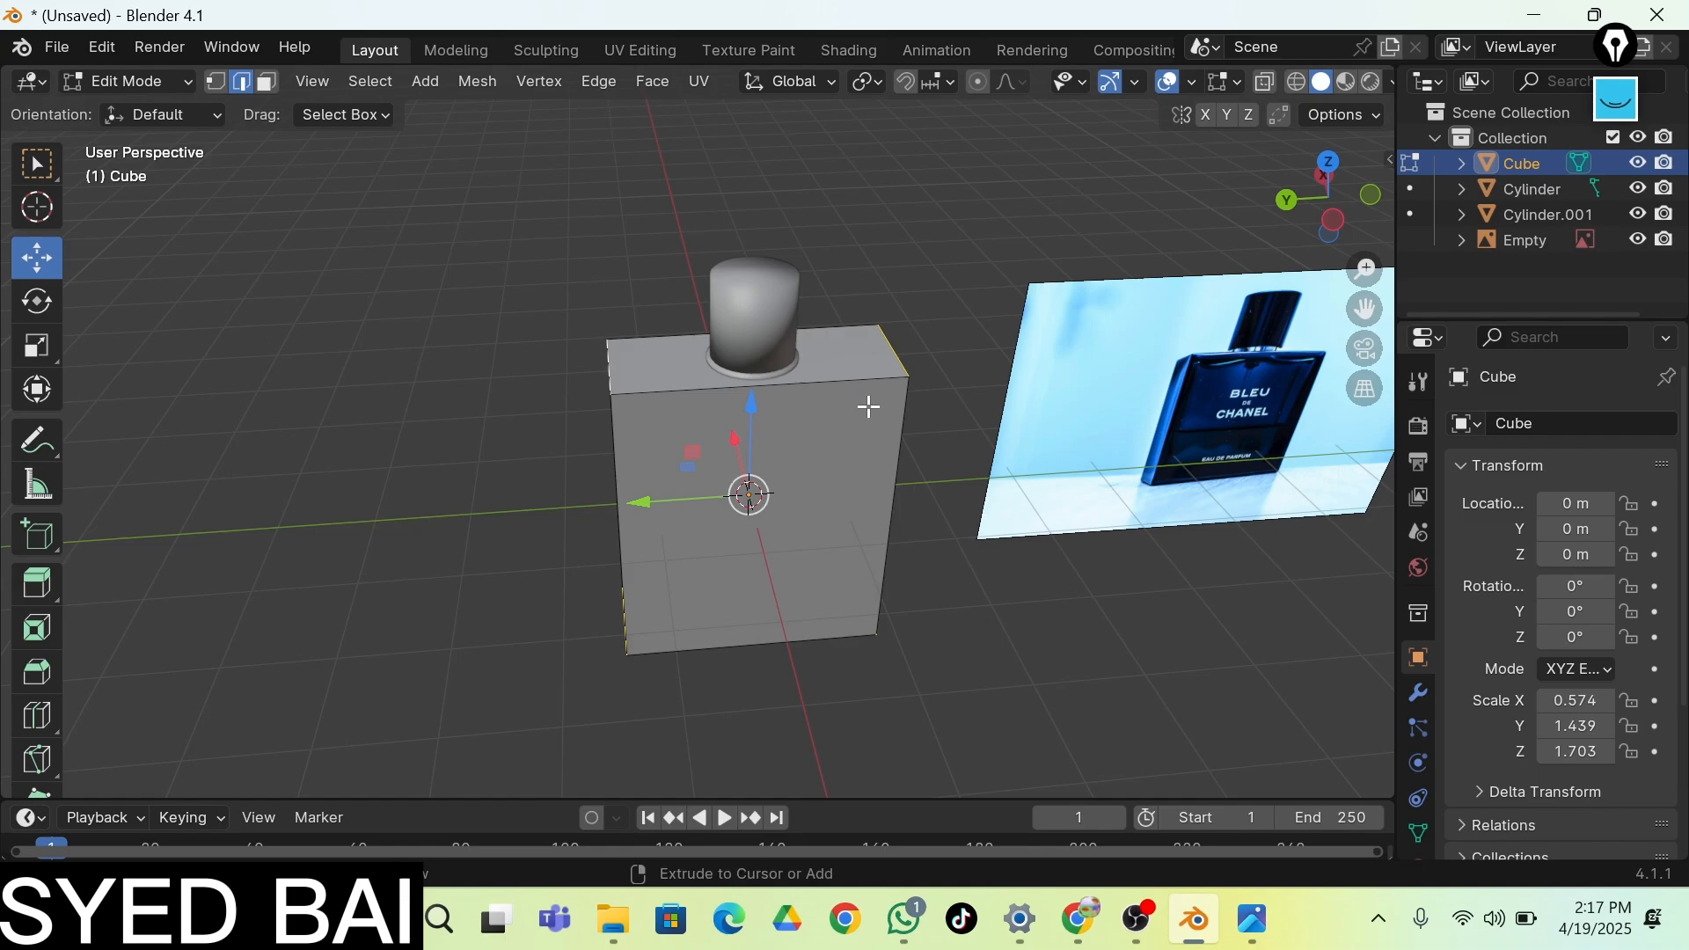
key(ctrl+b)
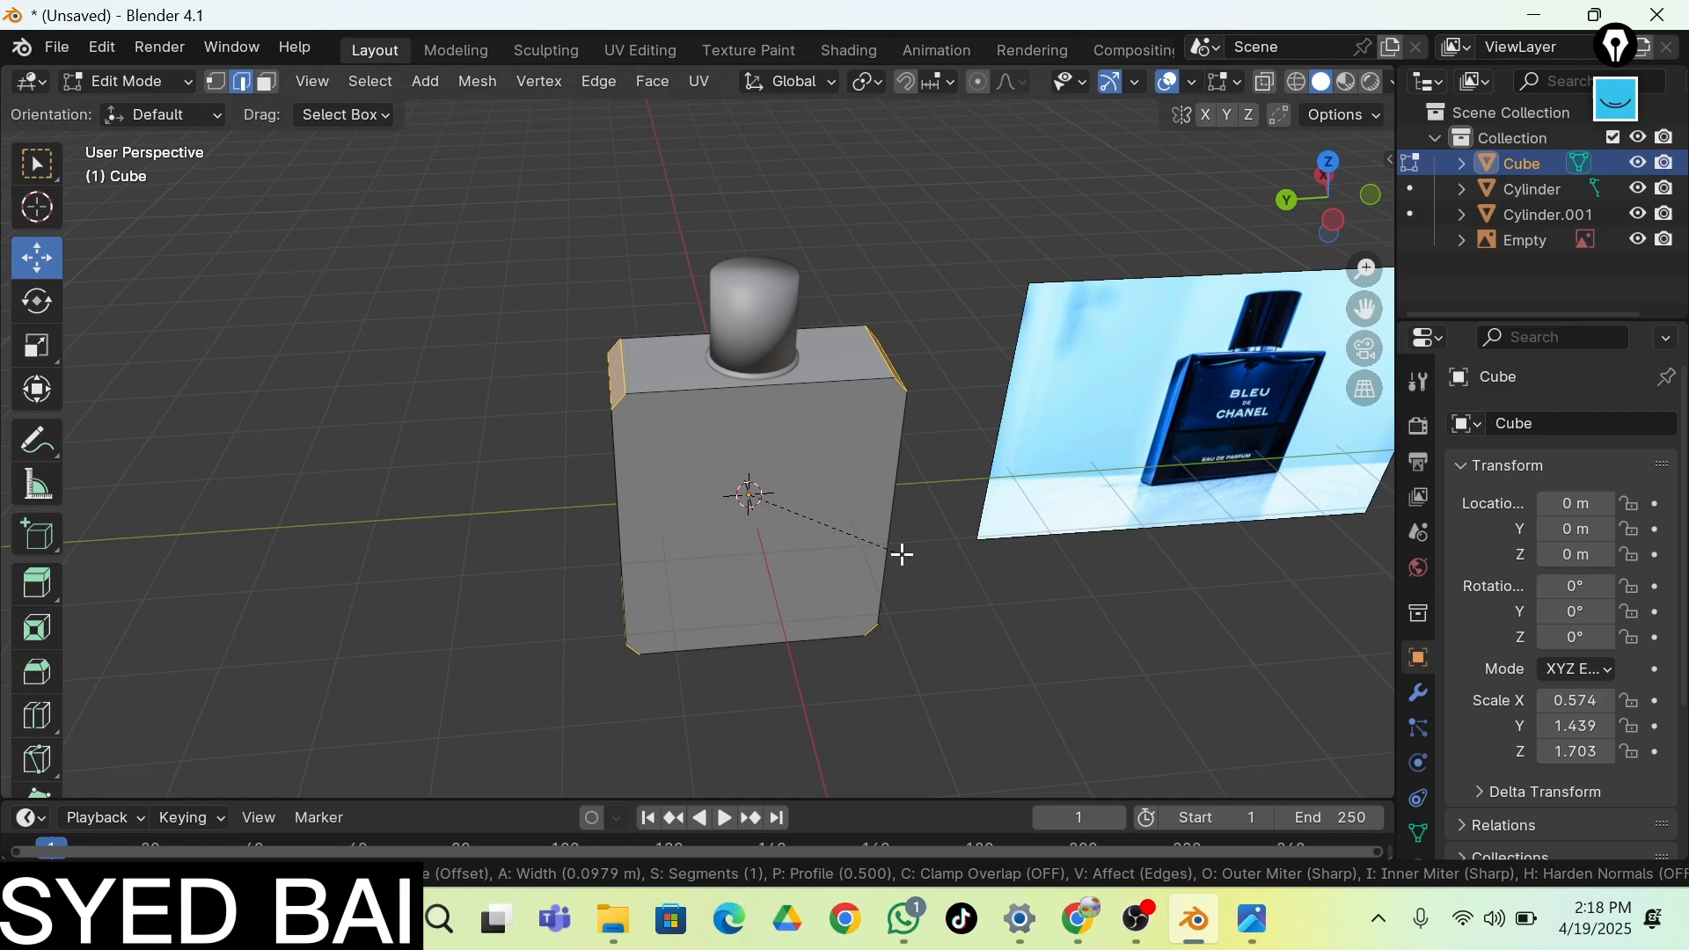
scroll(904, 555, up, 2)
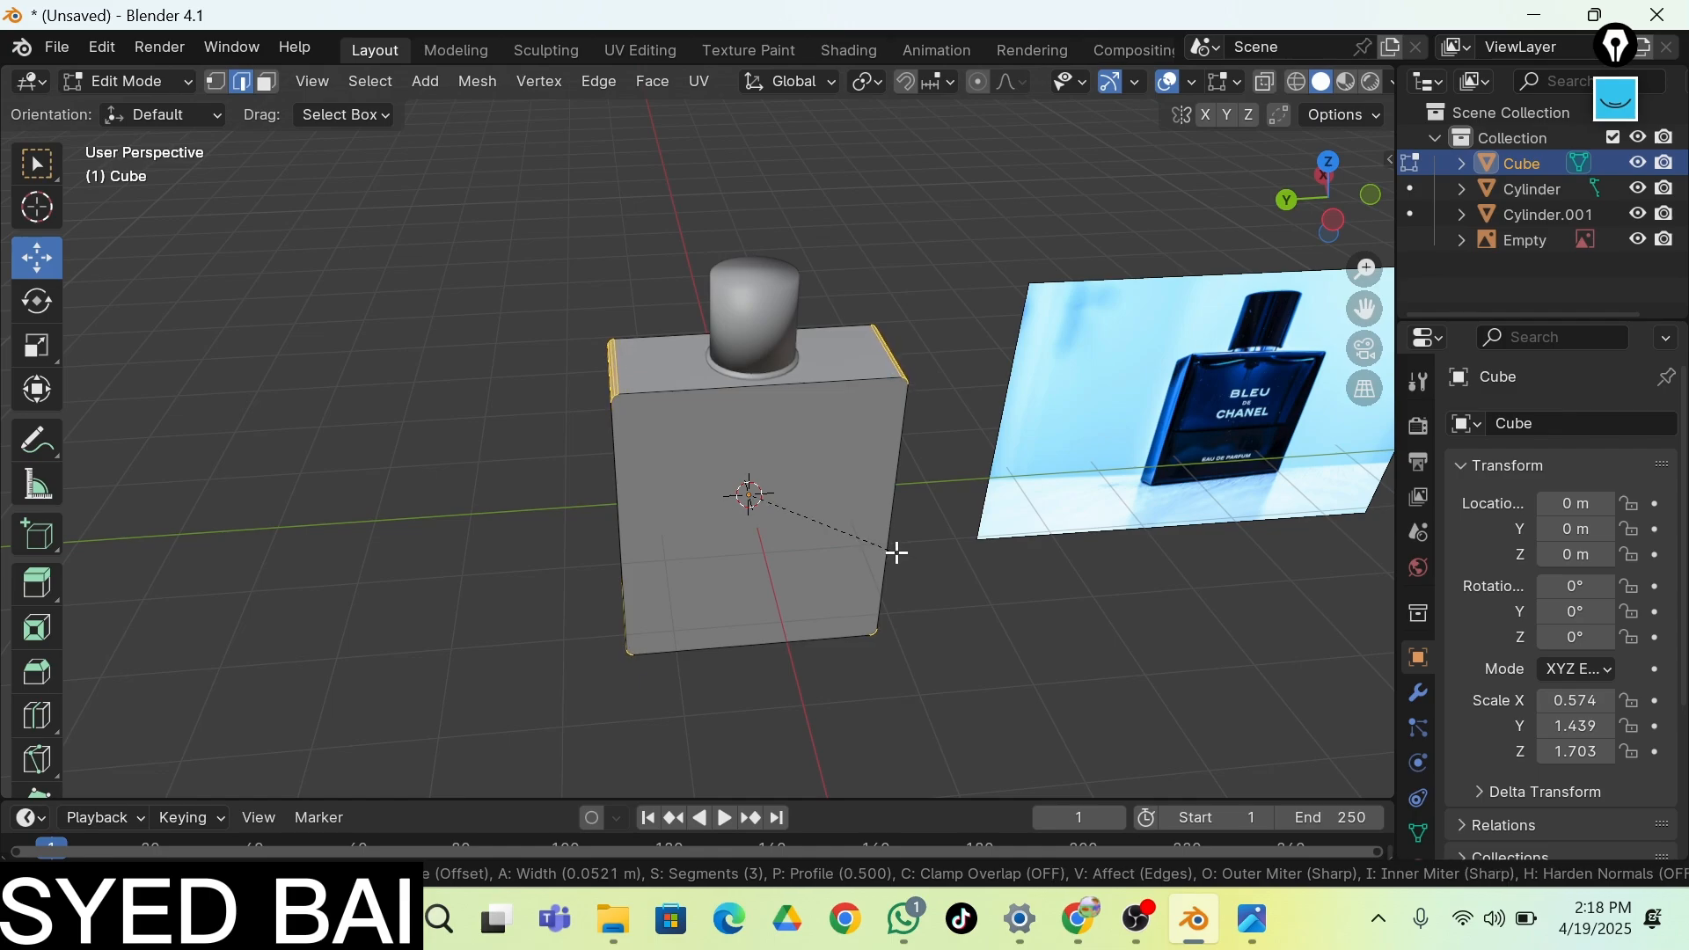
click(903, 556)
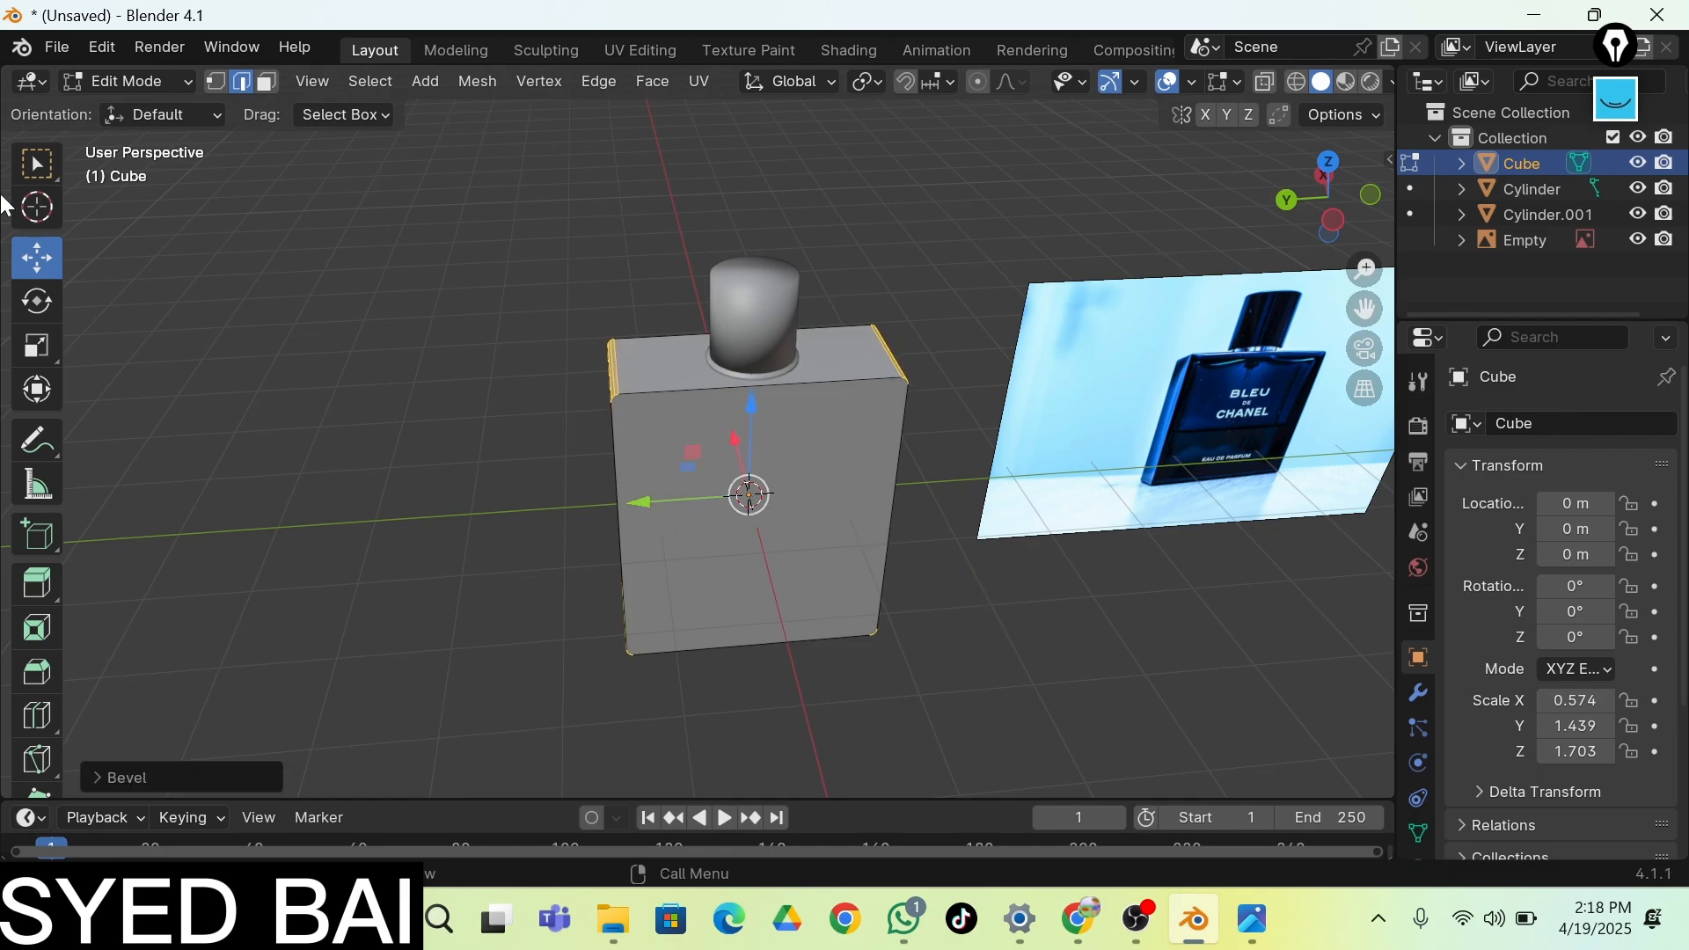
key(Tab)
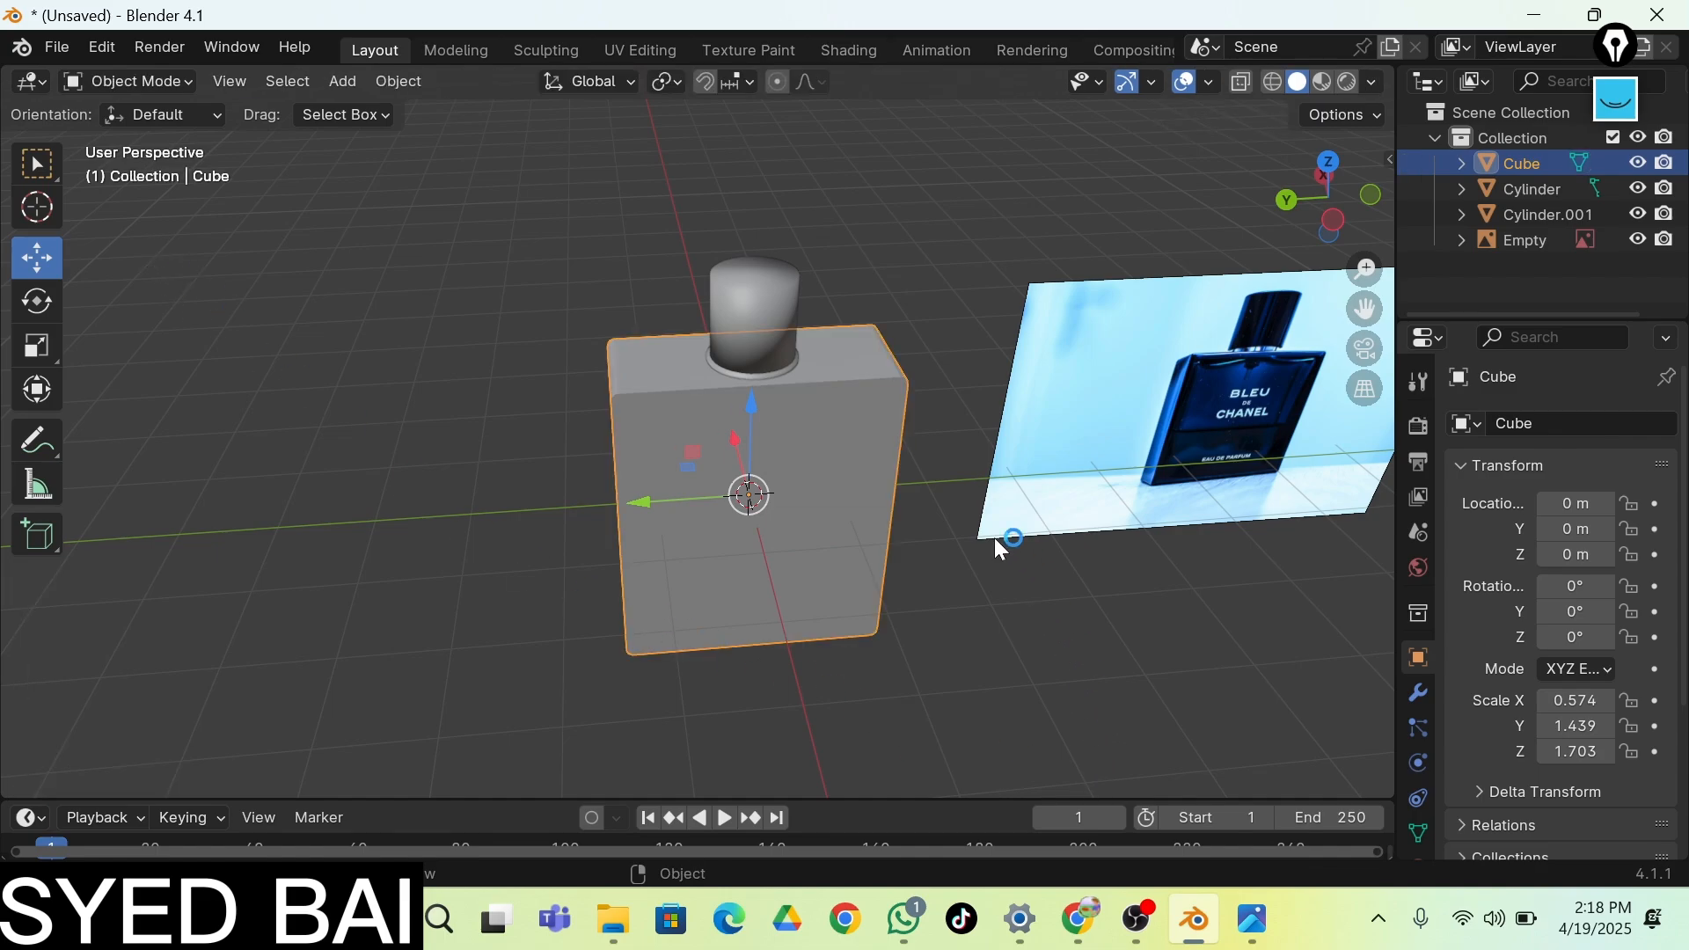
Walk the view around the bottle to compare its rounded body and cap with the Bleu de Chanel reference photo
key(shift+grave)
key(w)
key(q)
key(d)
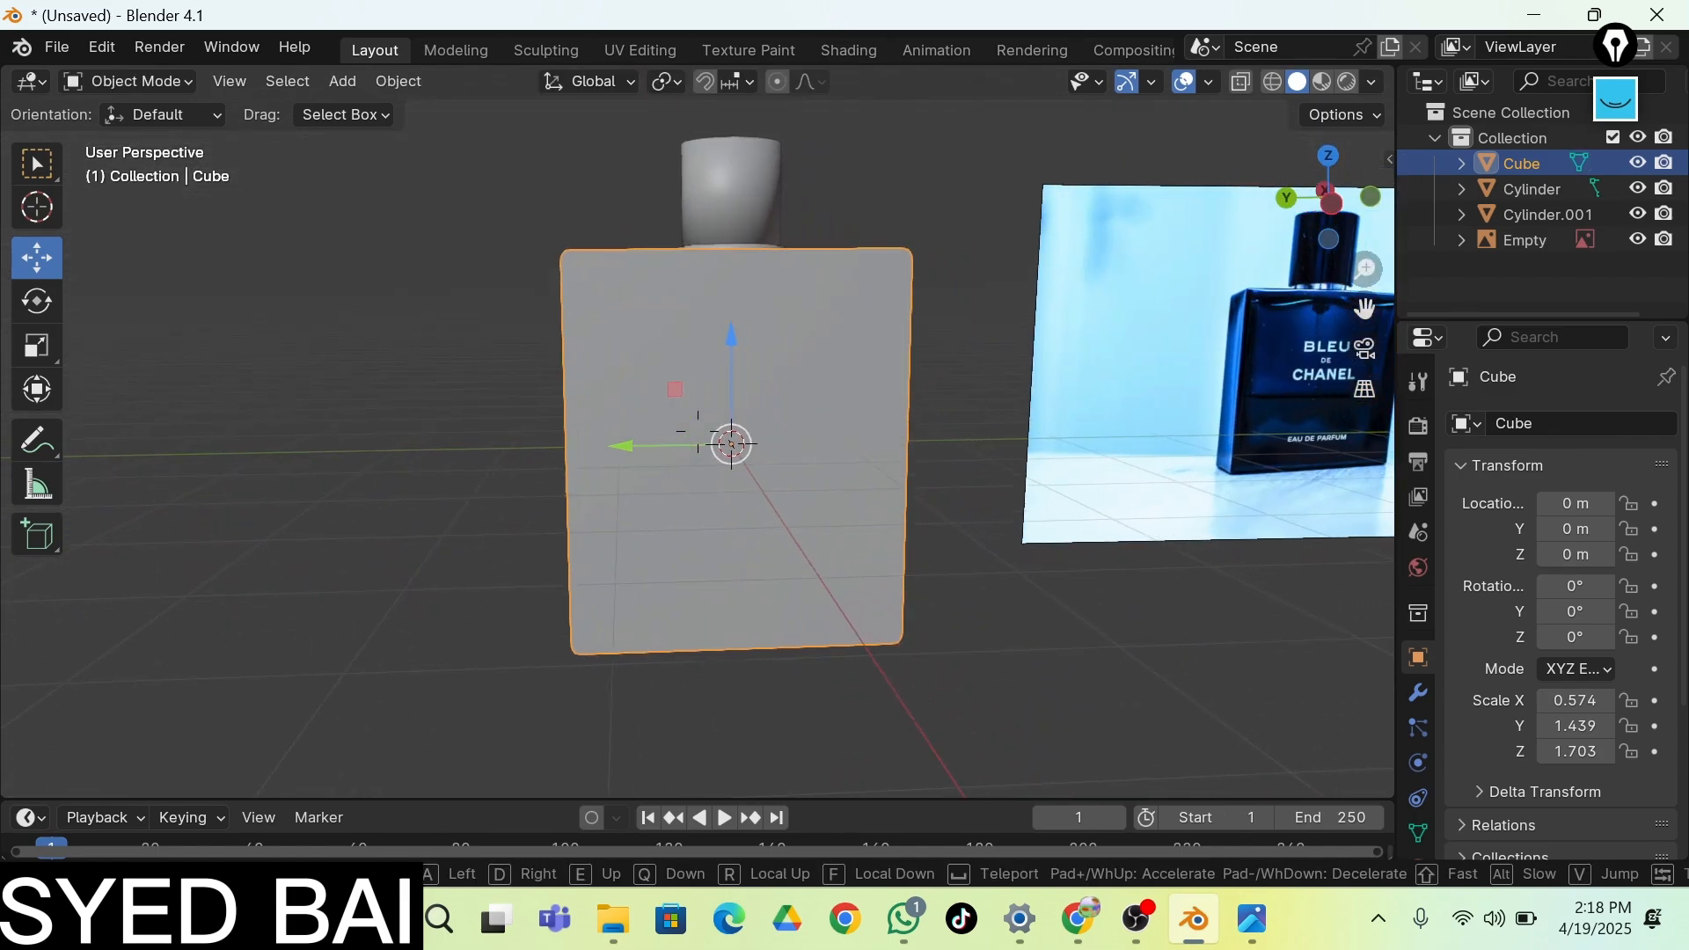
key(d)
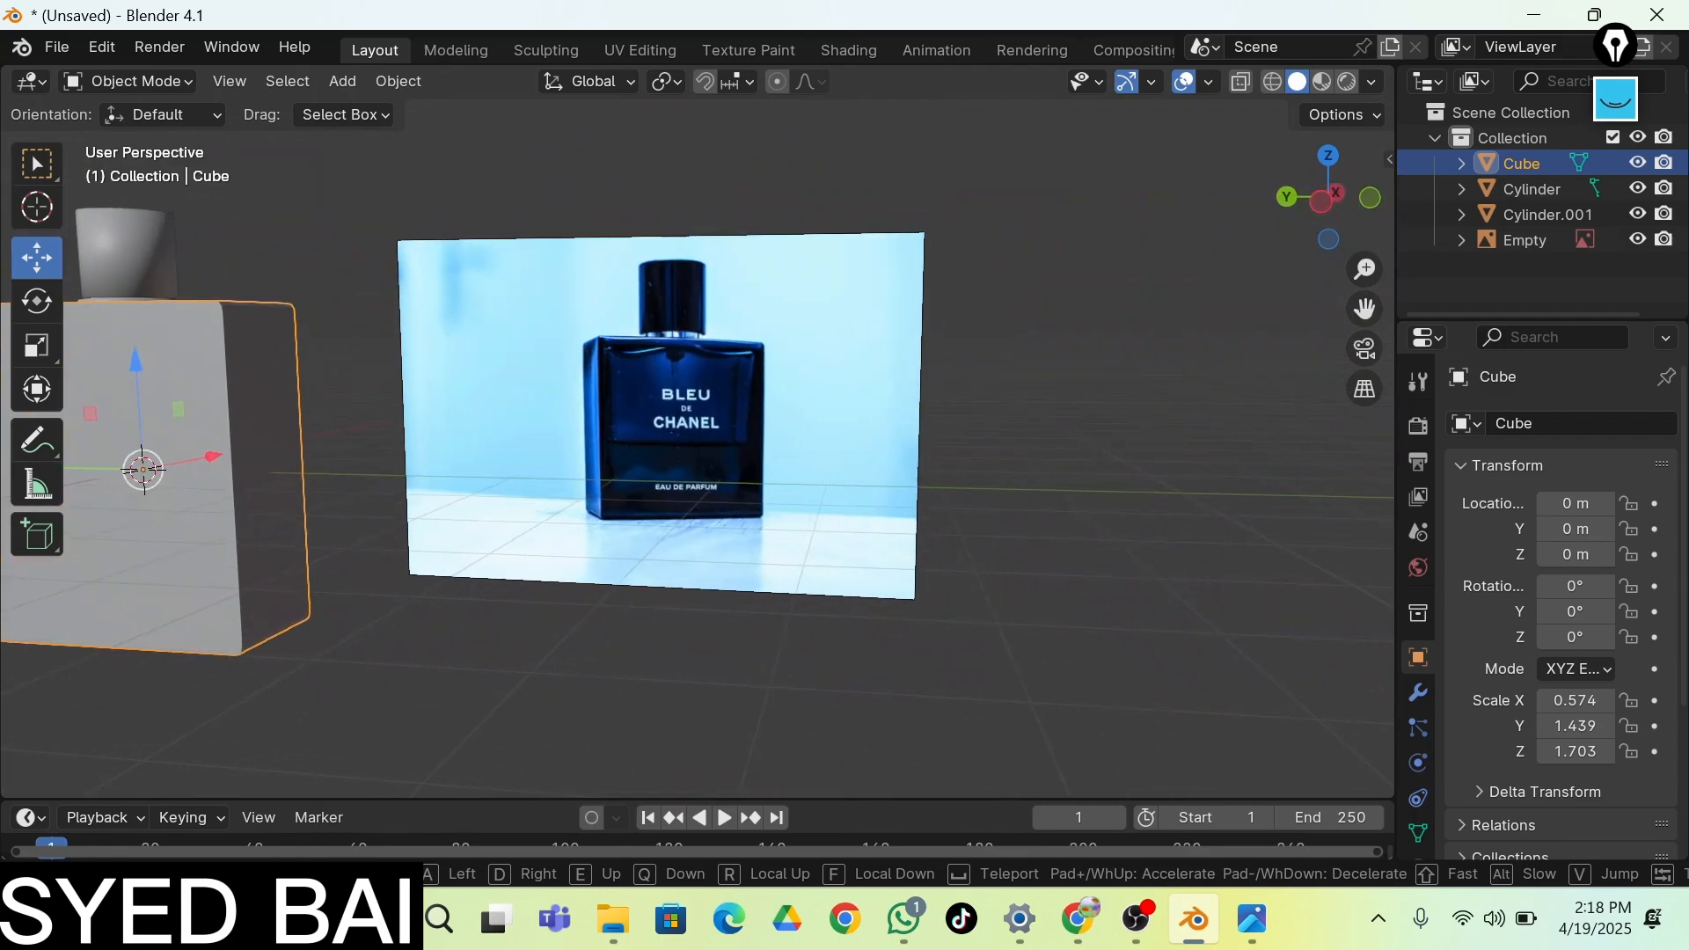
key(a)
key(a)
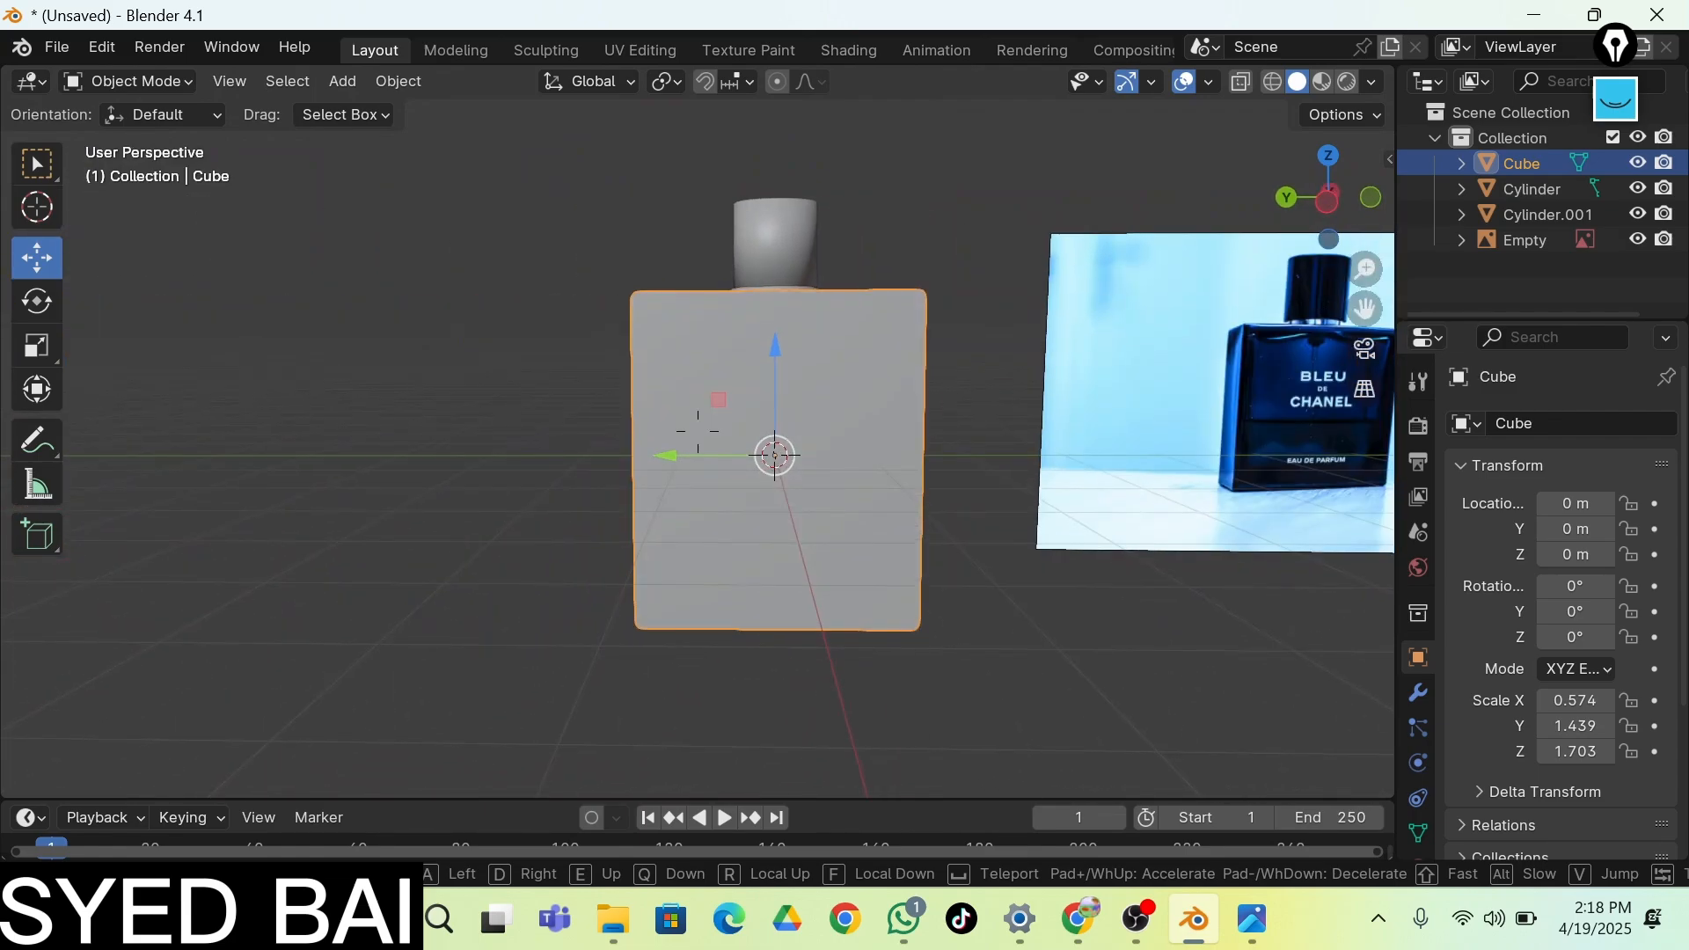
click(995, 539)
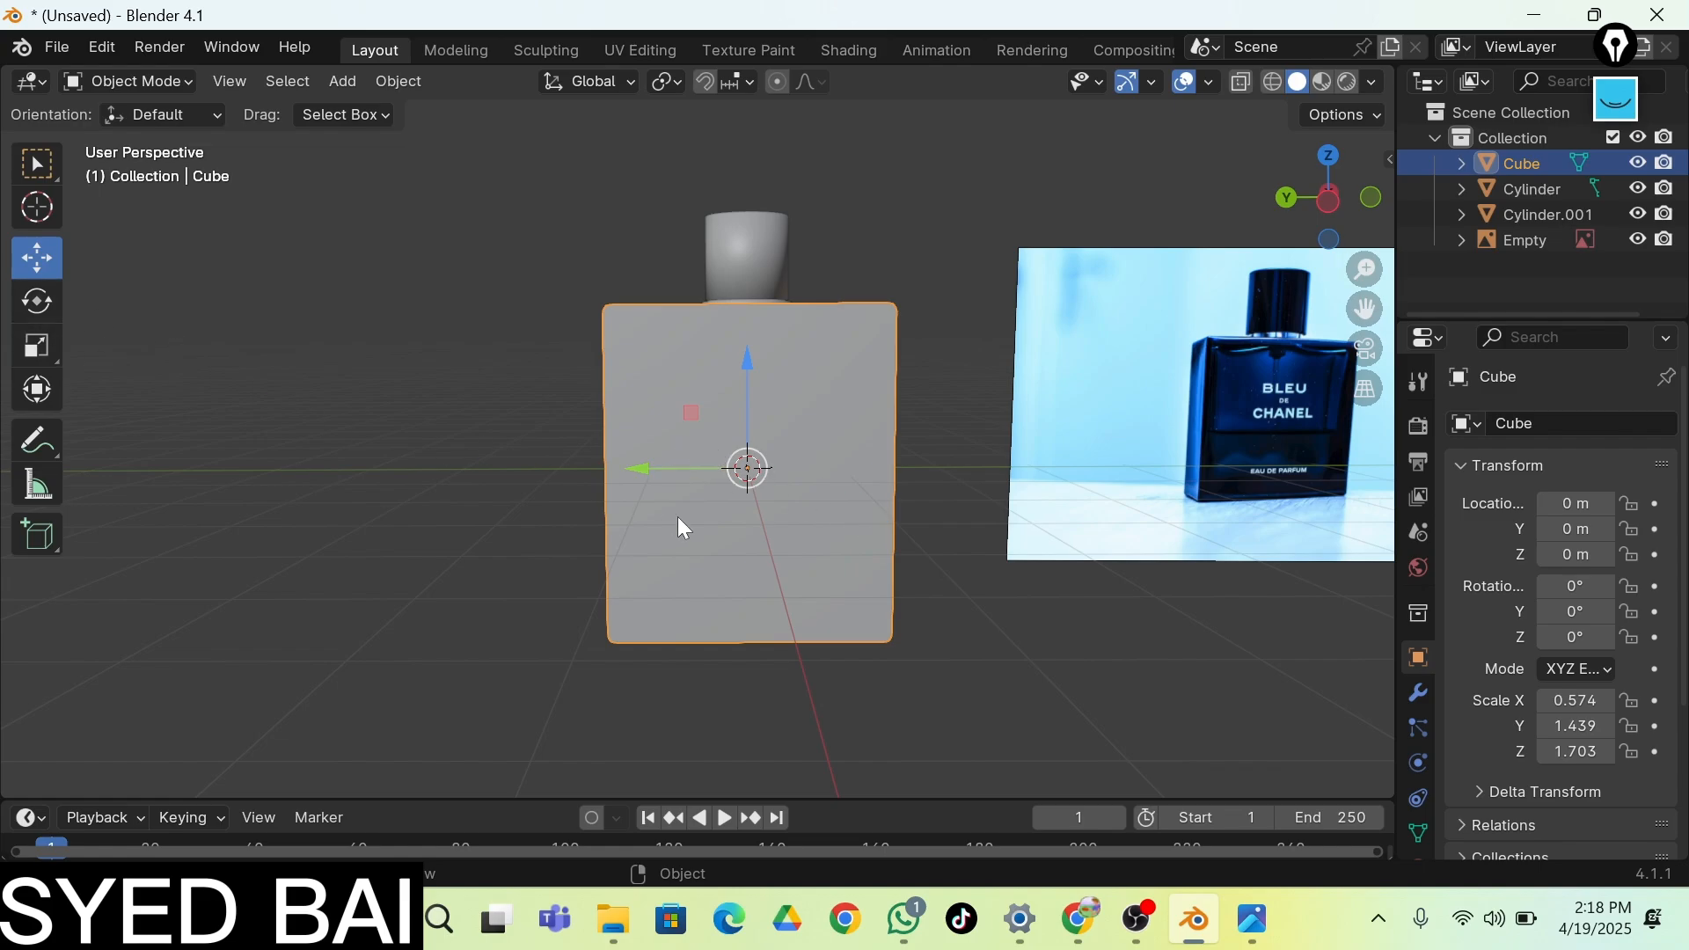
key(shift+grave)
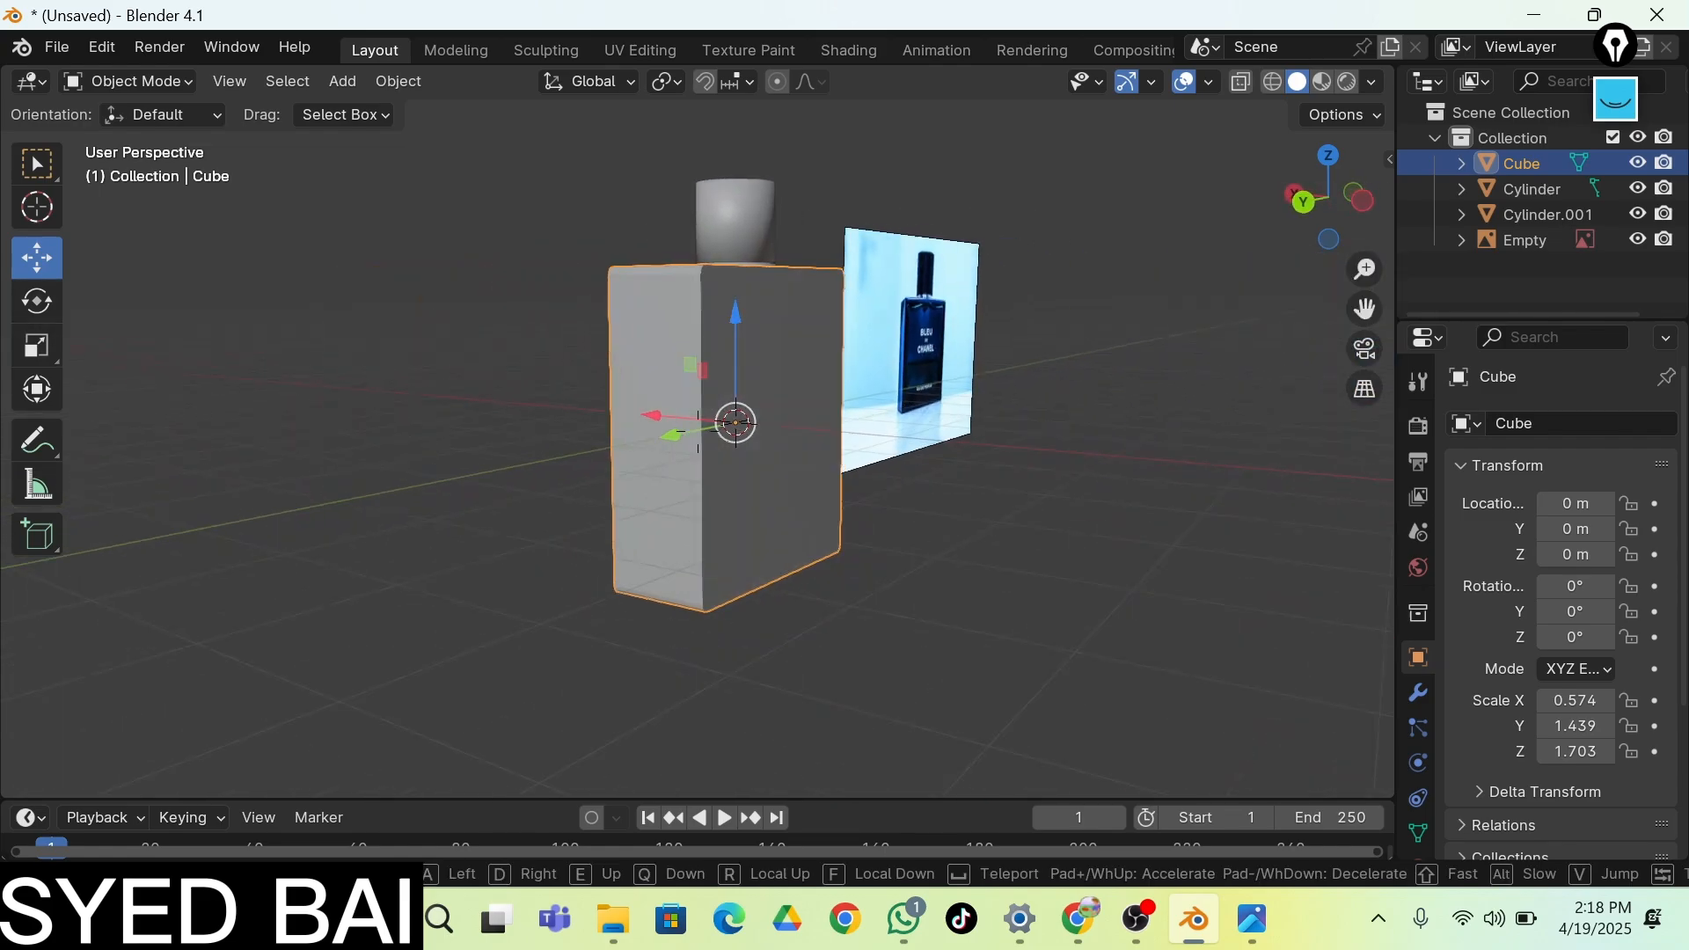
key(w)
key(d)
key(s)
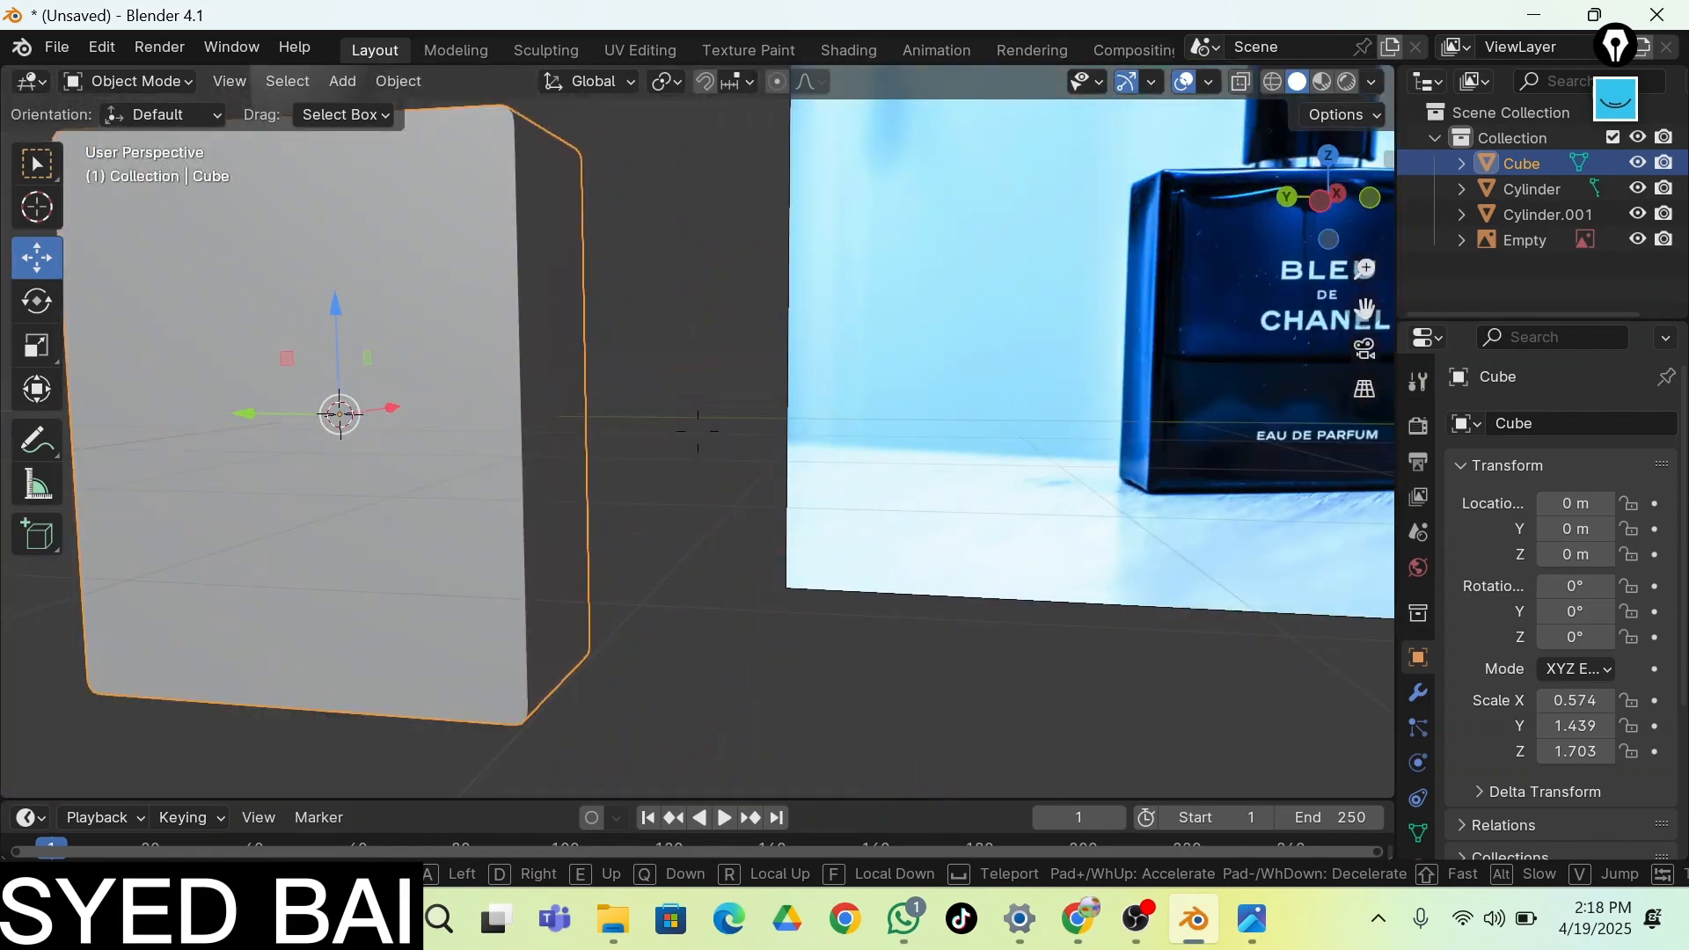
key(a)
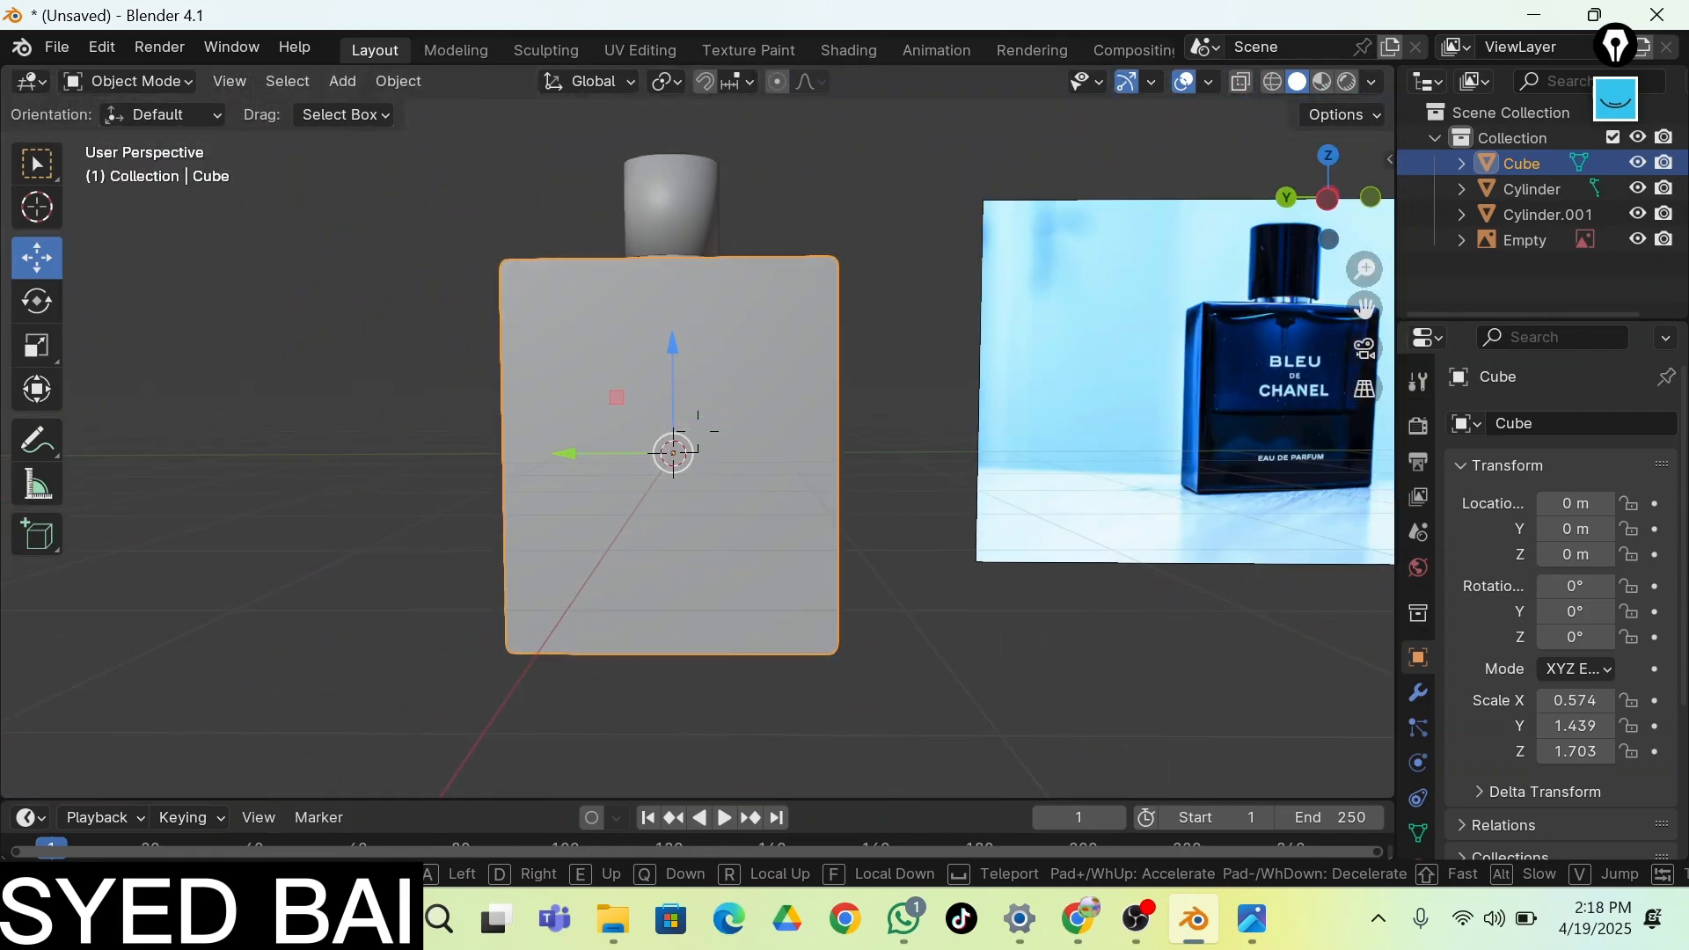